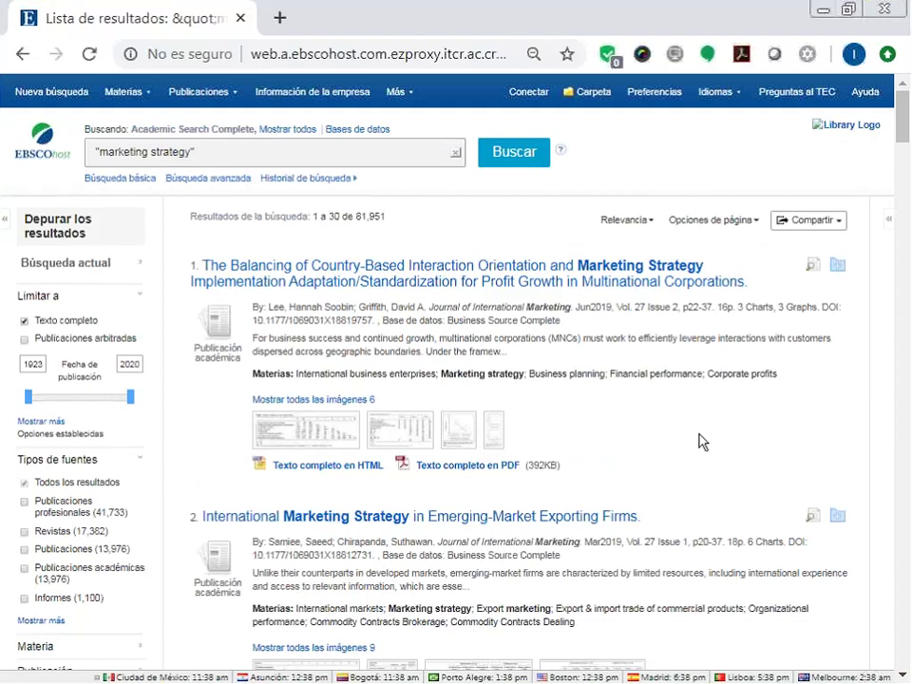
Switch to the advanced search form, keeping "marketing strategy" in the first search box.
{"action": "scroll", "coordinate": [702, 442], "scroll_direction": "down", "scroll_amount": 3}
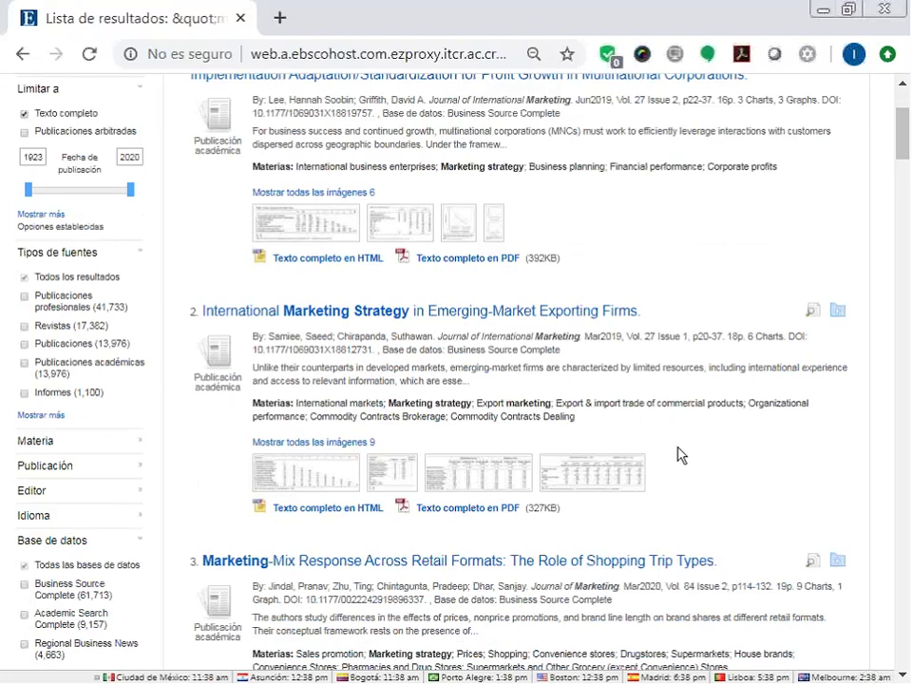
{"action": "scroll", "coordinate": [674, 319], "scroll_direction": "up", "scroll_amount": 3}
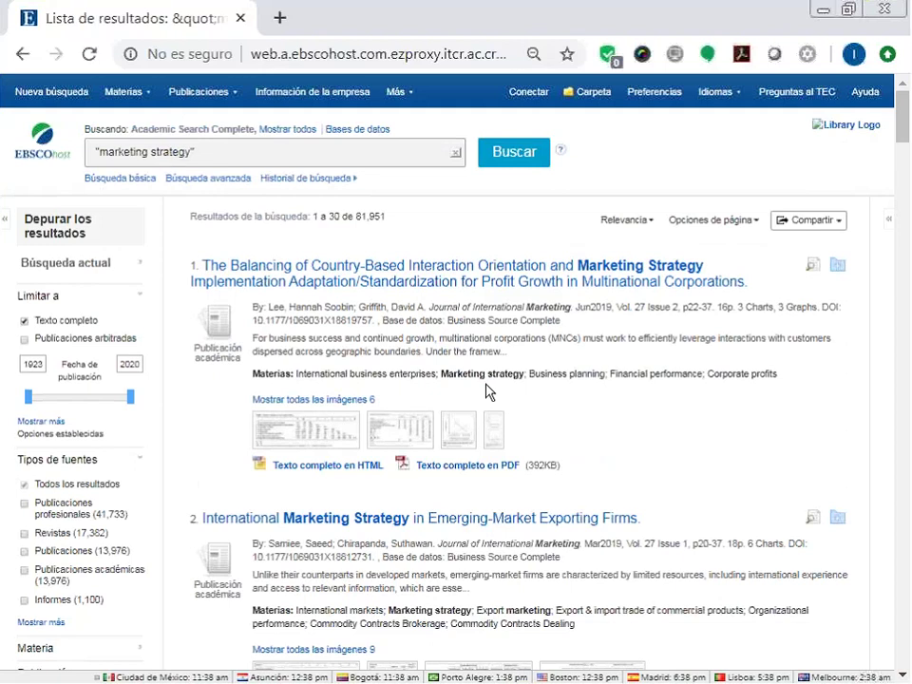
{"action": "left_click", "coordinate": [223, 181]}
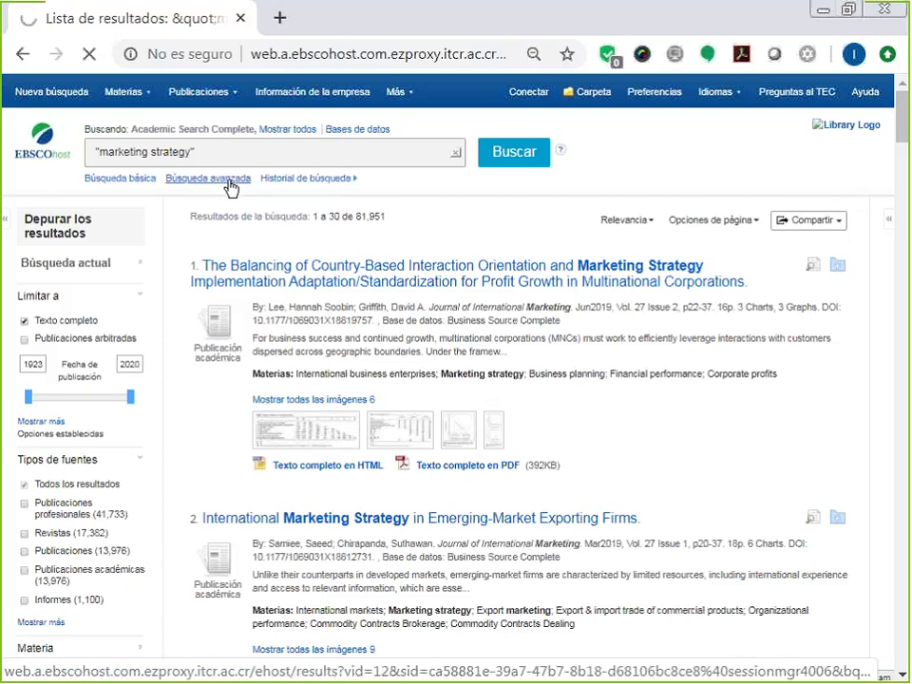
{"action": "left_click", "coordinate": [222, 186]}
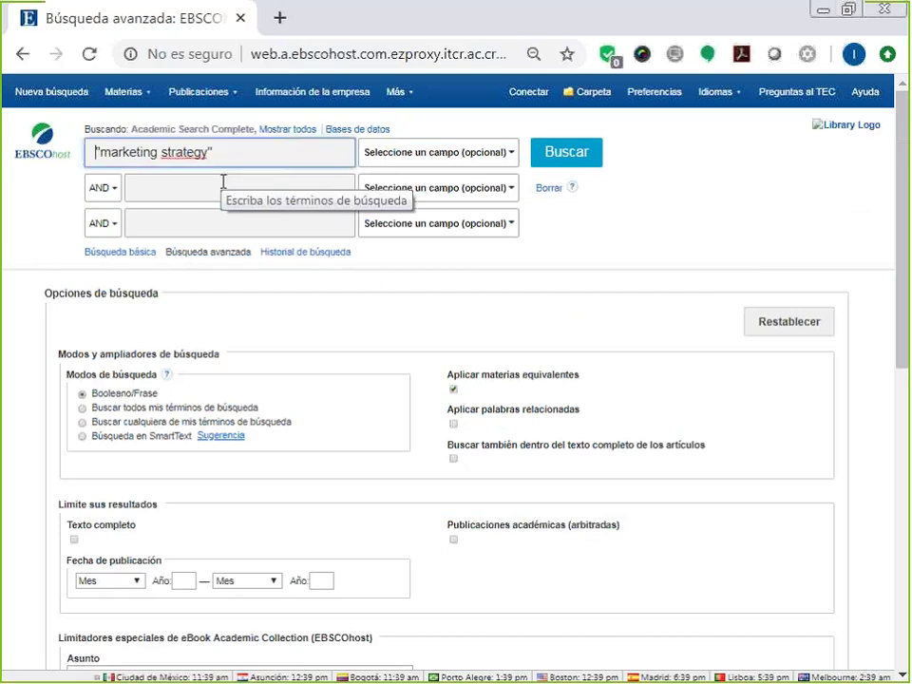
{"action": "triple_click", "coordinate": [205, 153]}
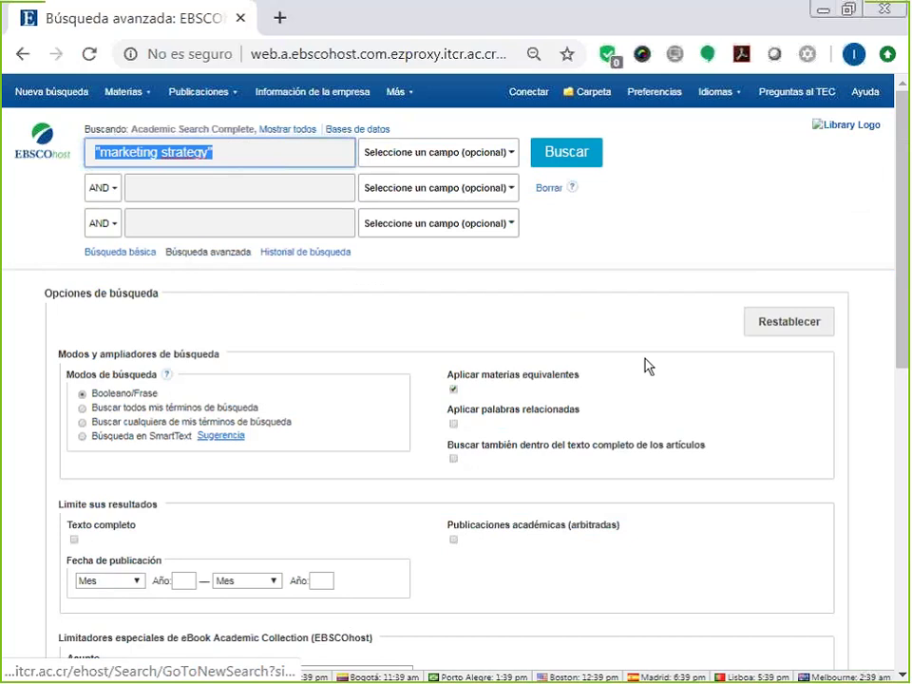
{"action": "left_click", "coordinate": [592, 302]}
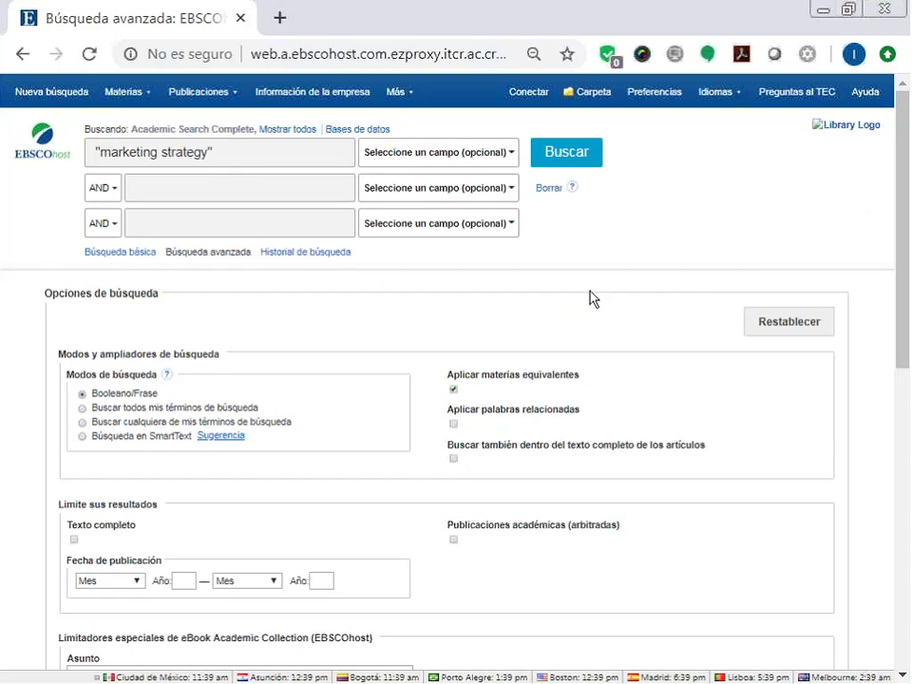
Enter internet in the second search box, accepting the corrected 'internet' autocomplete suggestion.
{"action": "left_click", "coordinate": [163, 179]}
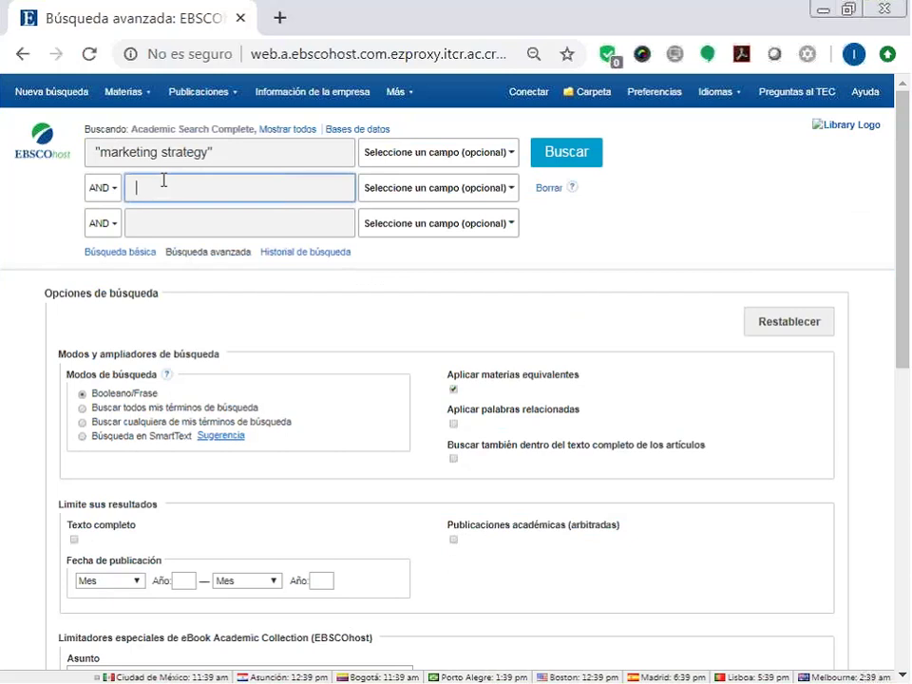
{"action": "left_click", "coordinate": [154, 228]}
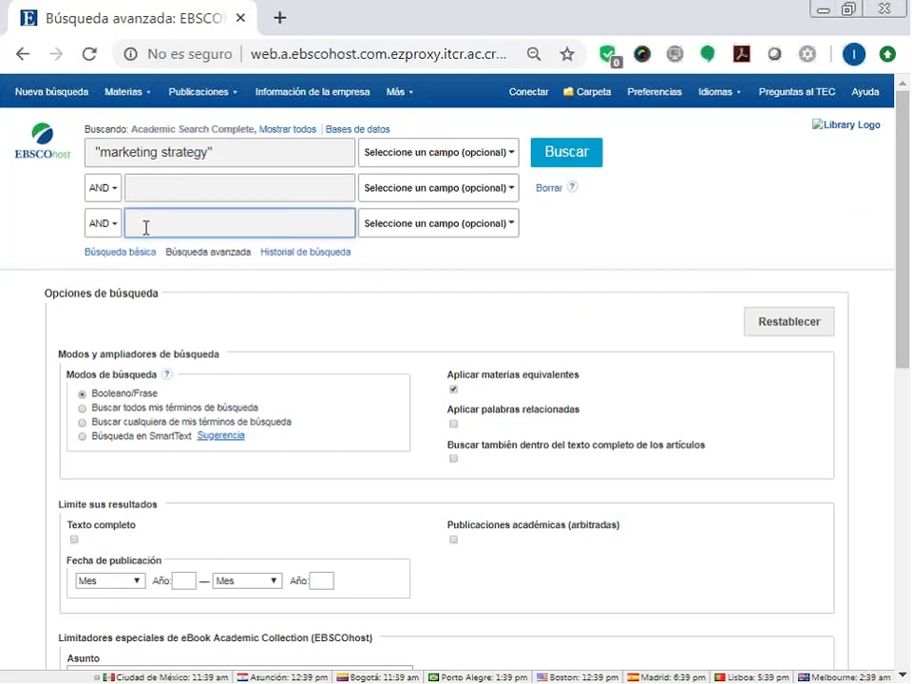
{"action": "left_click", "coordinate": [139, 185]}
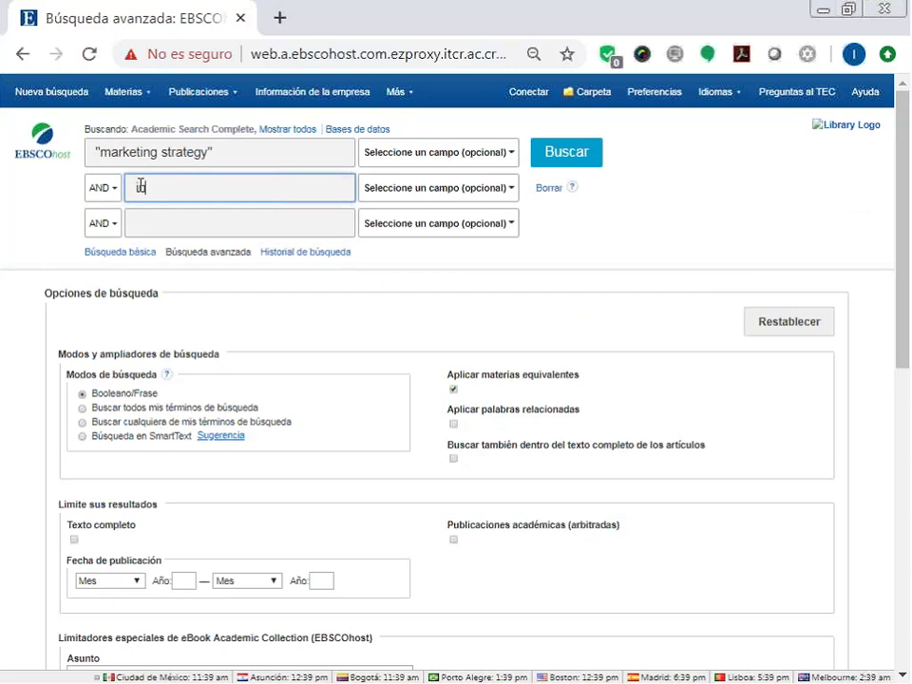
{"action": "type", "text": "intgernet"}
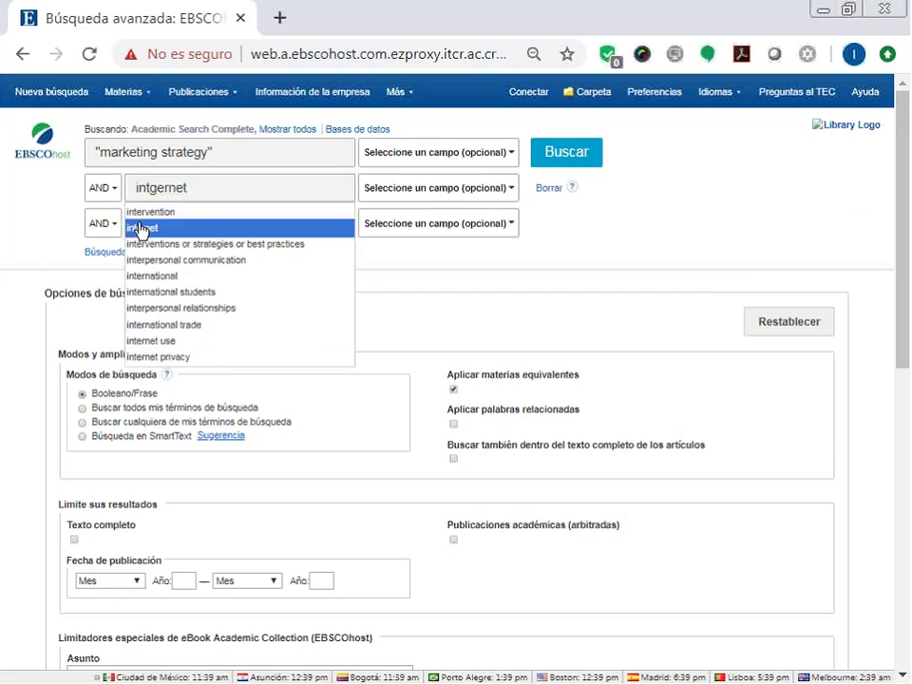
{"action": "left_click", "coordinate": [140, 229]}
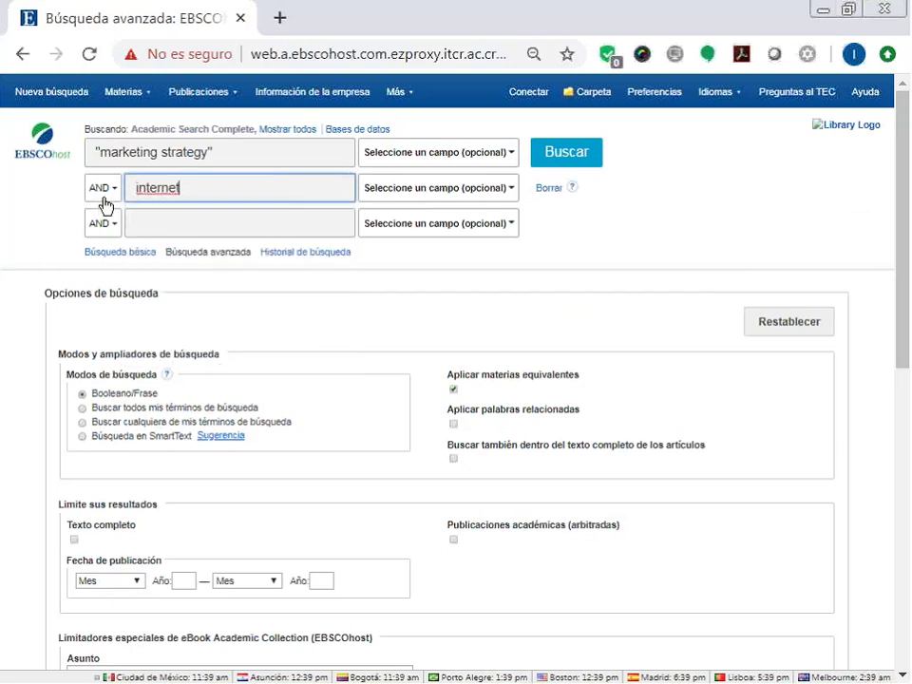
{"action": "left_click", "coordinate": [114, 189]}
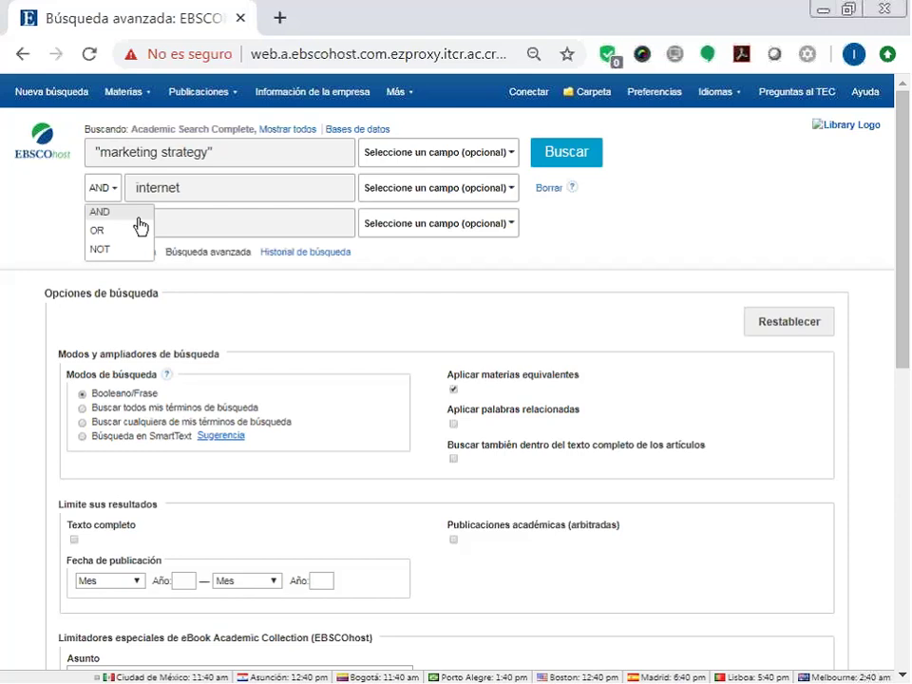
Change the second row's operator from AND to NOT, then settle on OR.
{"action": "left_click", "coordinate": [141, 226]}
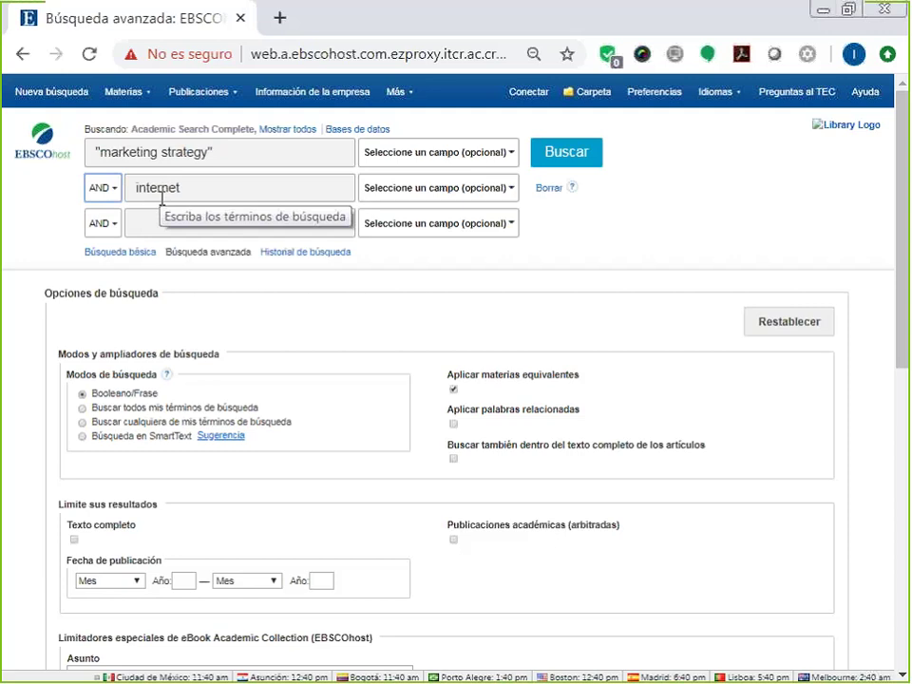
{"action": "left_click", "coordinate": [113, 200]}
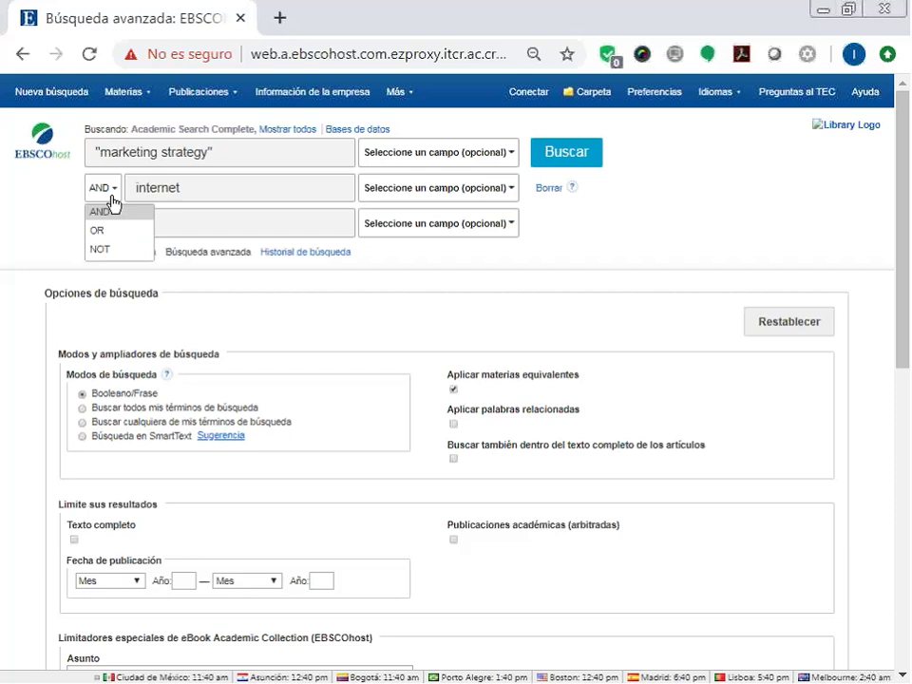
{"action": "left_click", "coordinate": [89, 252]}
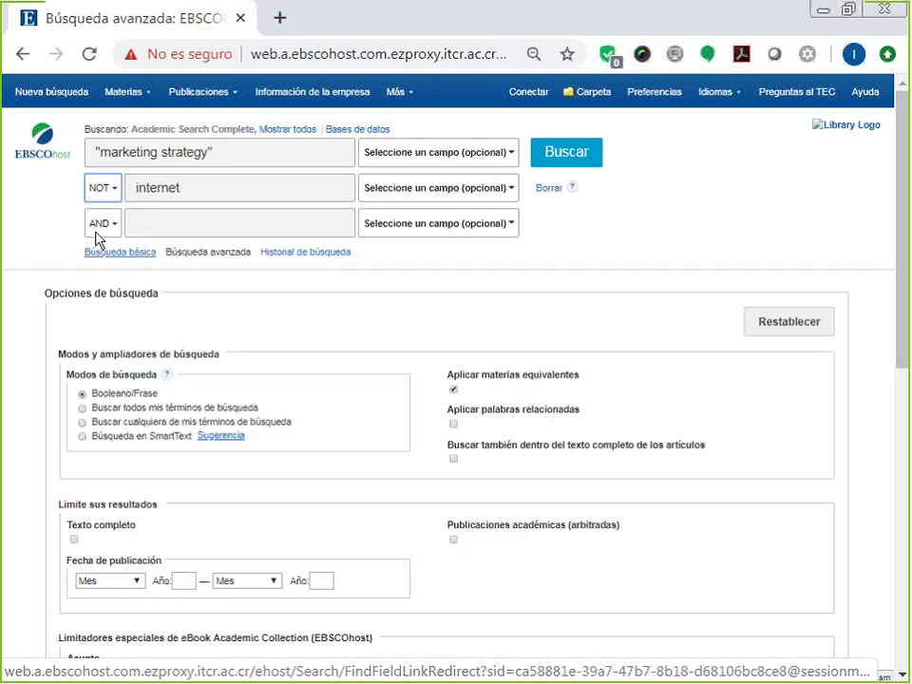
{"action": "left_click", "coordinate": [104, 190]}
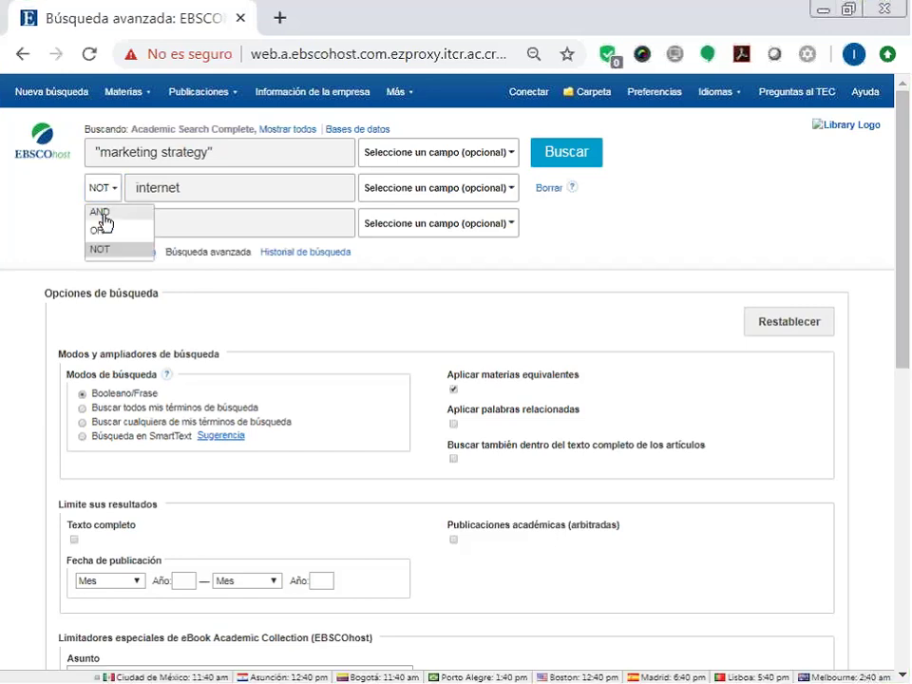
{"action": "left_click", "coordinate": [97, 230]}
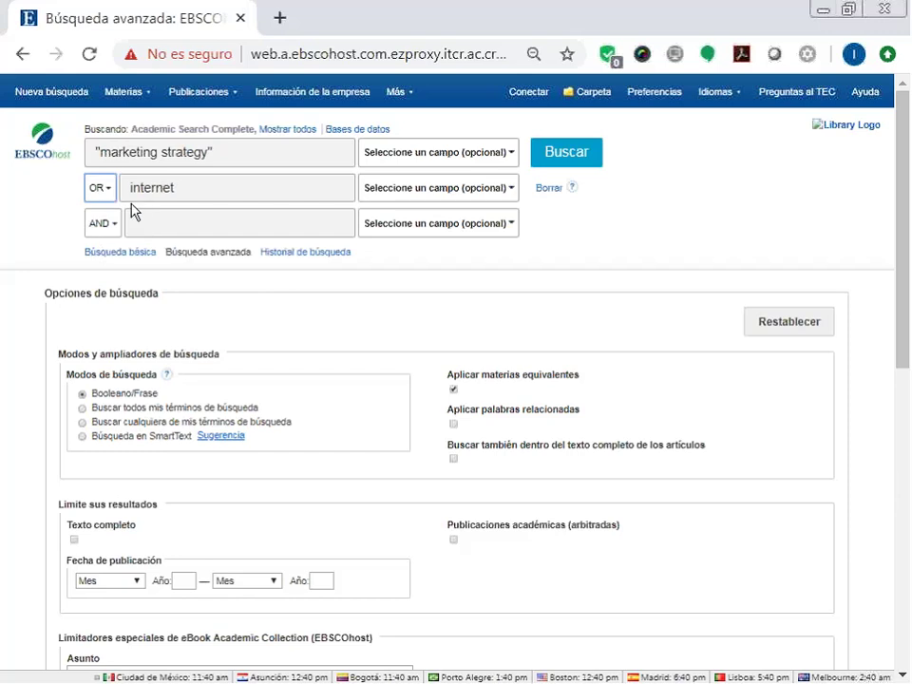
Delete the term internet from the second search box.
{"action": "left_click", "coordinate": [187, 188]}
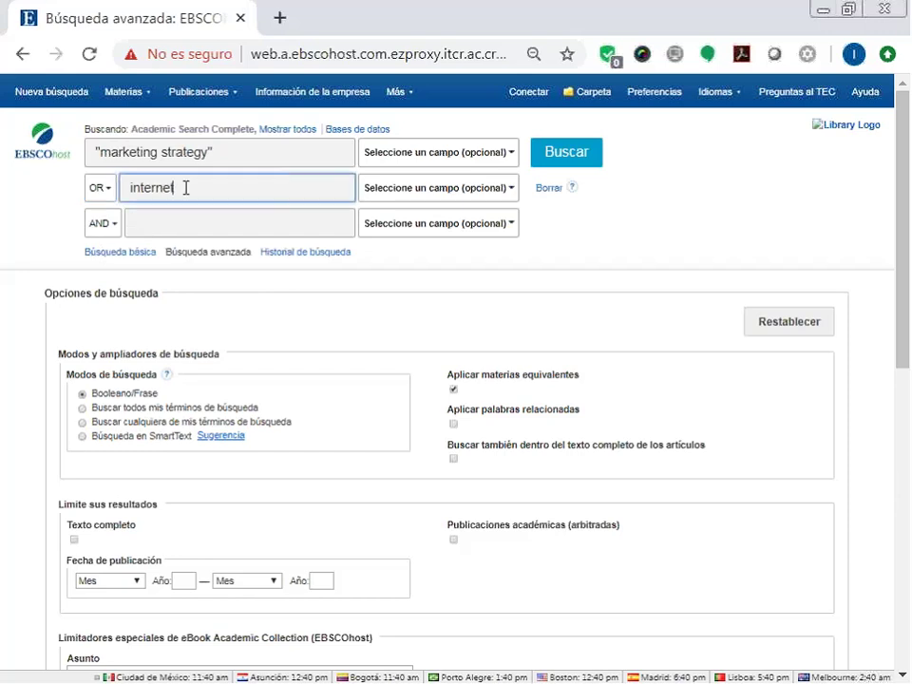
{"action": "left_click_drag", "start_coordinate": [186, 187], "coordinate": [108, 184]}
{"action": "key", "text": "BackSpace"}
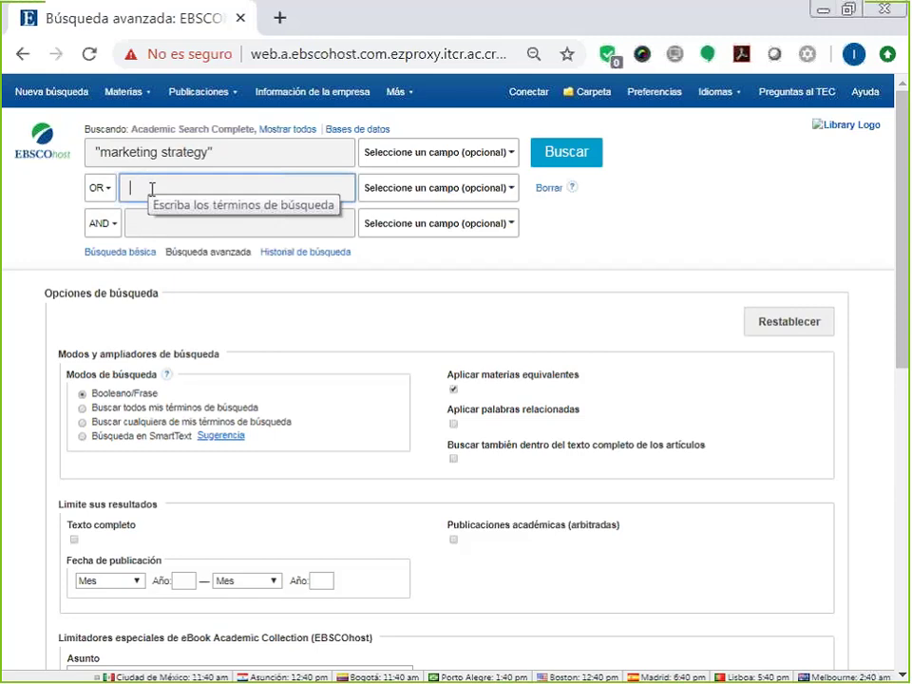
{"action": "type", "text": "me"}
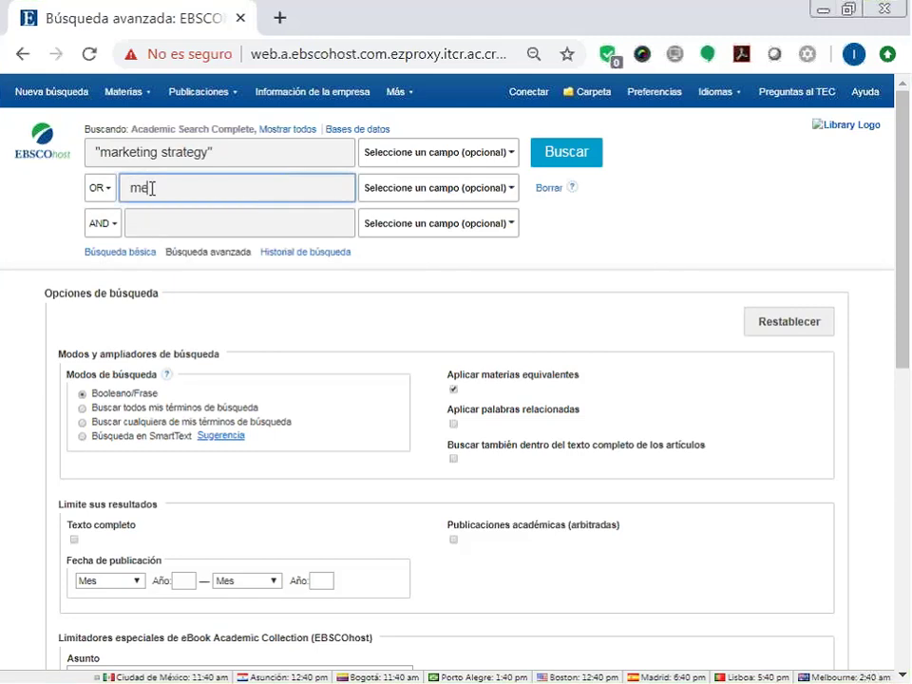
{"action": "type", "text": "rca"}
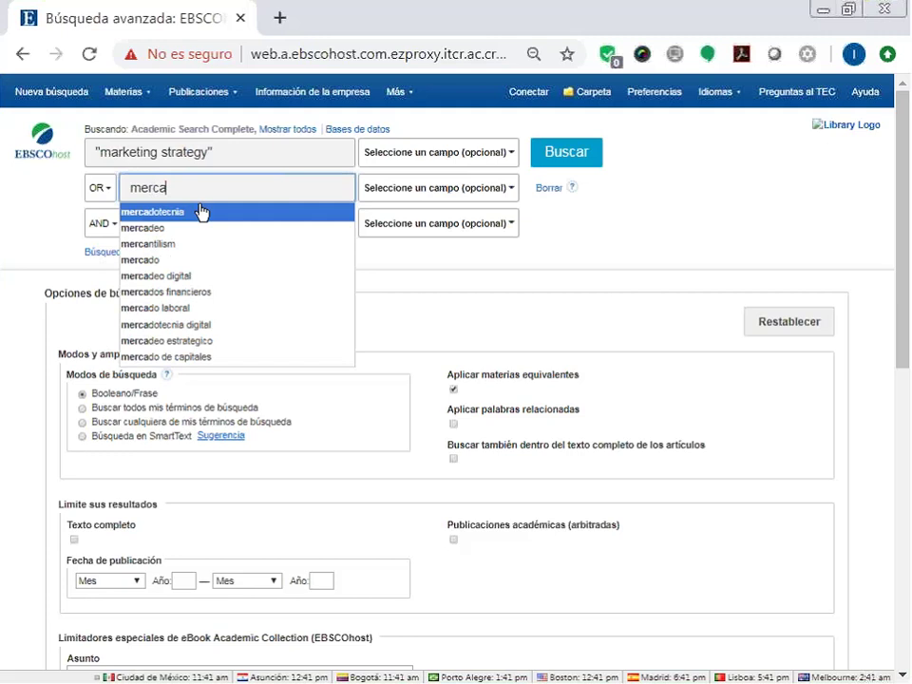
{"action": "key", "text": "BackSpace"}
{"action": "key", "text": "BackSpace"}
{"action": "type", "text": "d"}
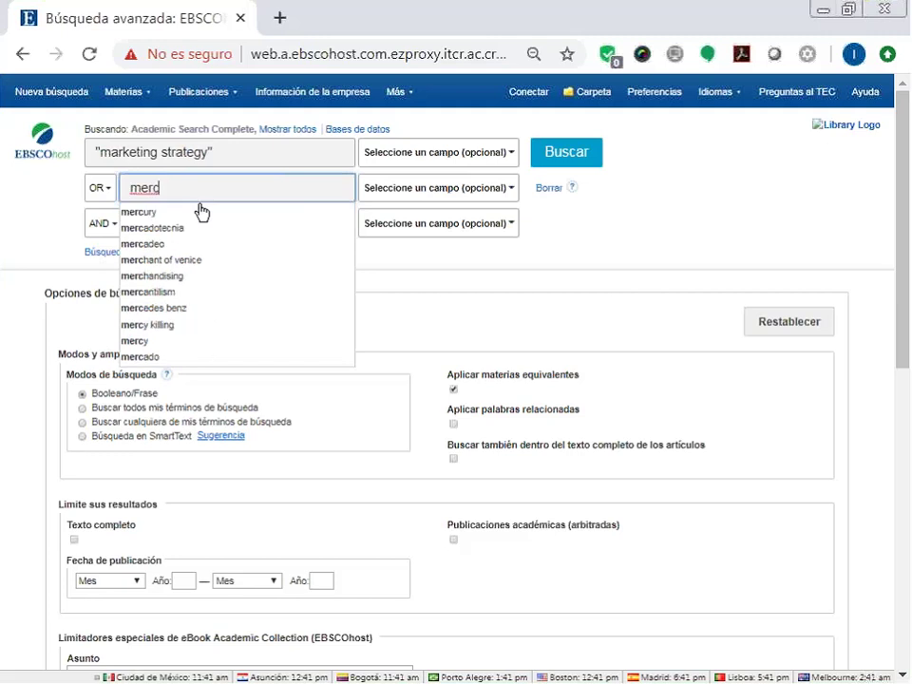
{"action": "key", "text": "BackSpace"}
{"action": "key", "text": "BackSpace"}
{"action": "key", "text": "BackSpace"}
{"action": "key", "text": "BackSpace"}
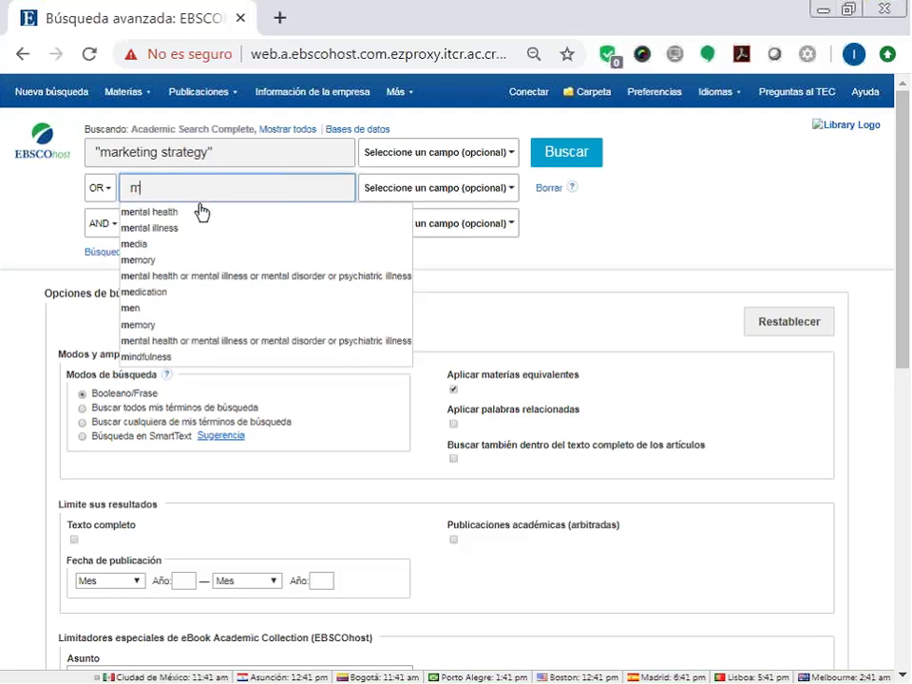
{"action": "type", "text": "ark"}
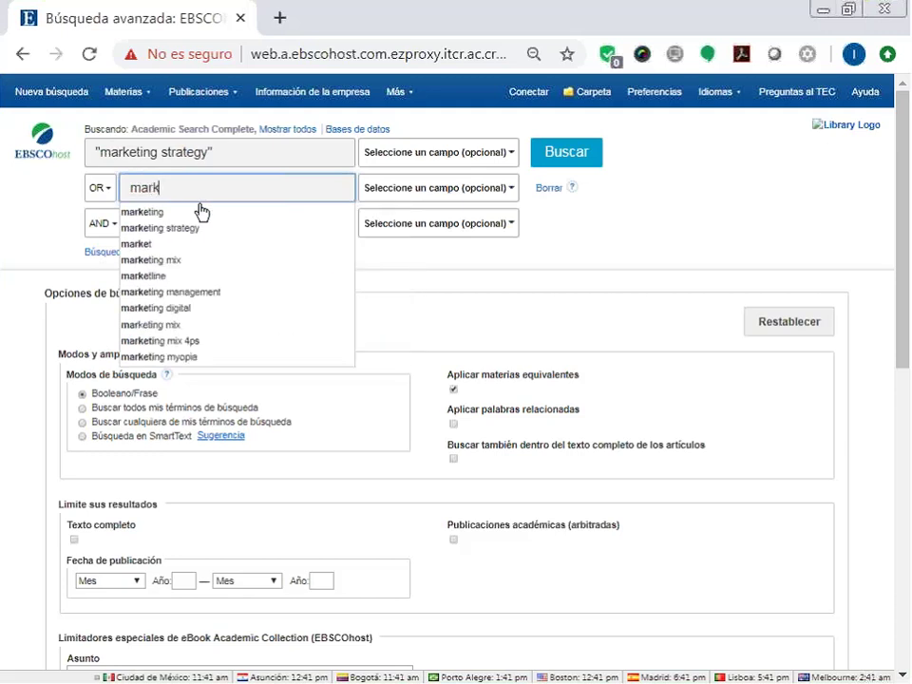
{"action": "type", "text": "eti"}
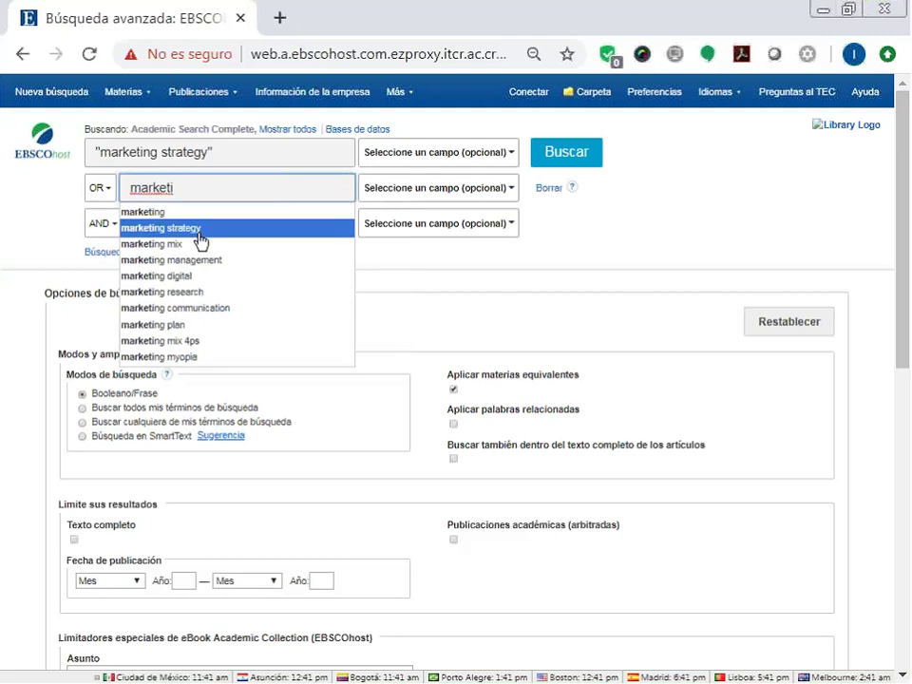
{"action": "key", "text": "BackSpace"}
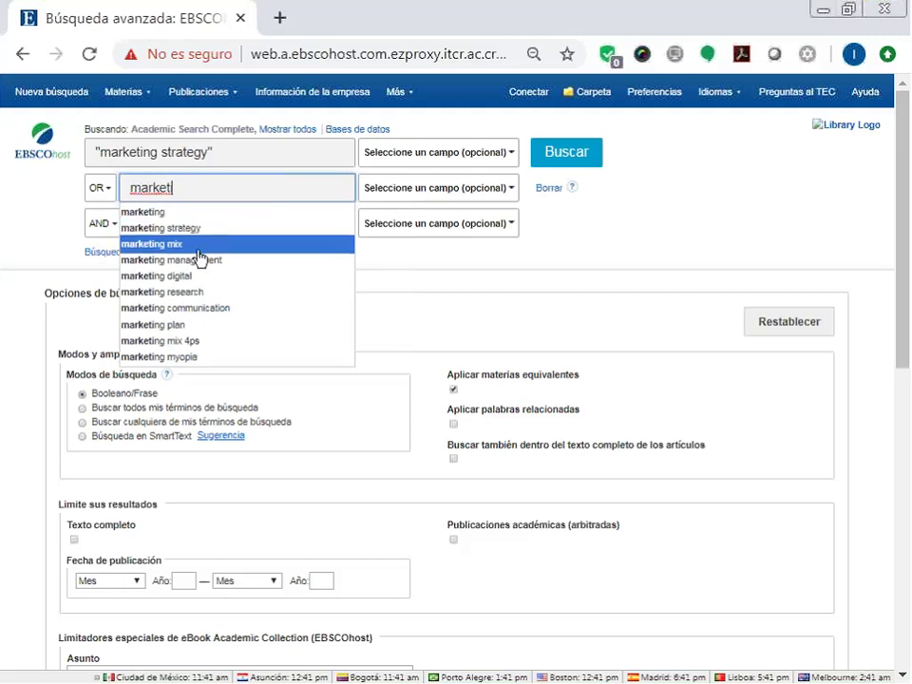
{"action": "left_click", "coordinate": [198, 249]}
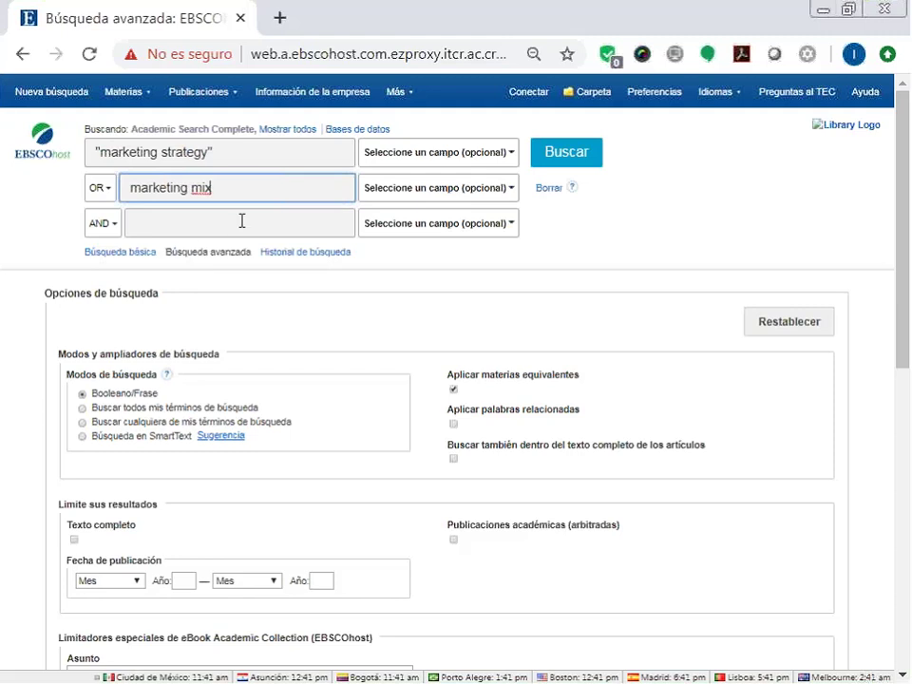
{"action": "type", "text": "\""}
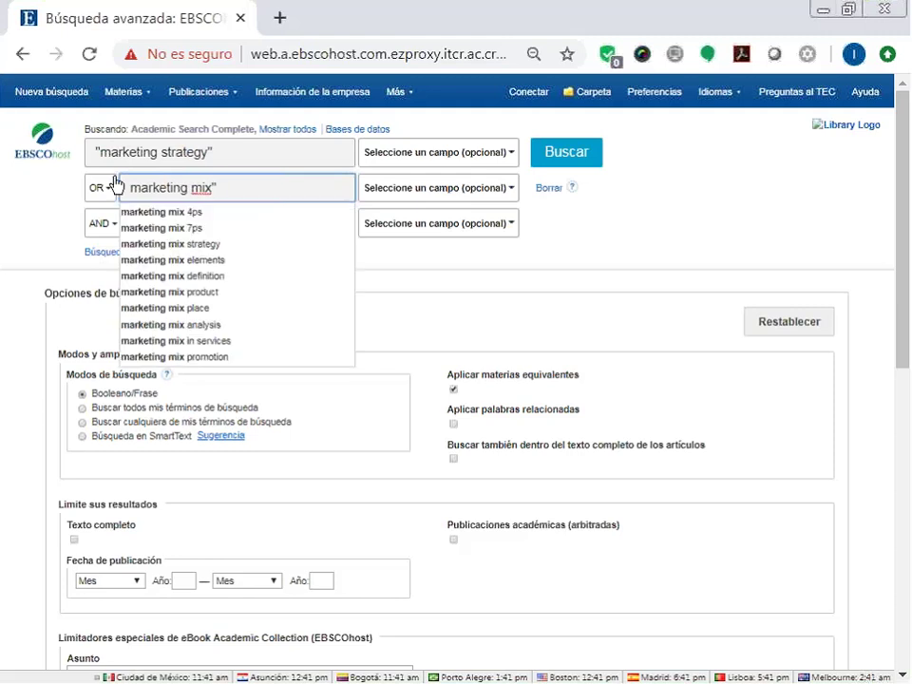
{"action": "left_click", "coordinate": [128, 188]}
{"action": "type", "text": "\""}
{"action": "left_click", "coordinate": [26, 219]}
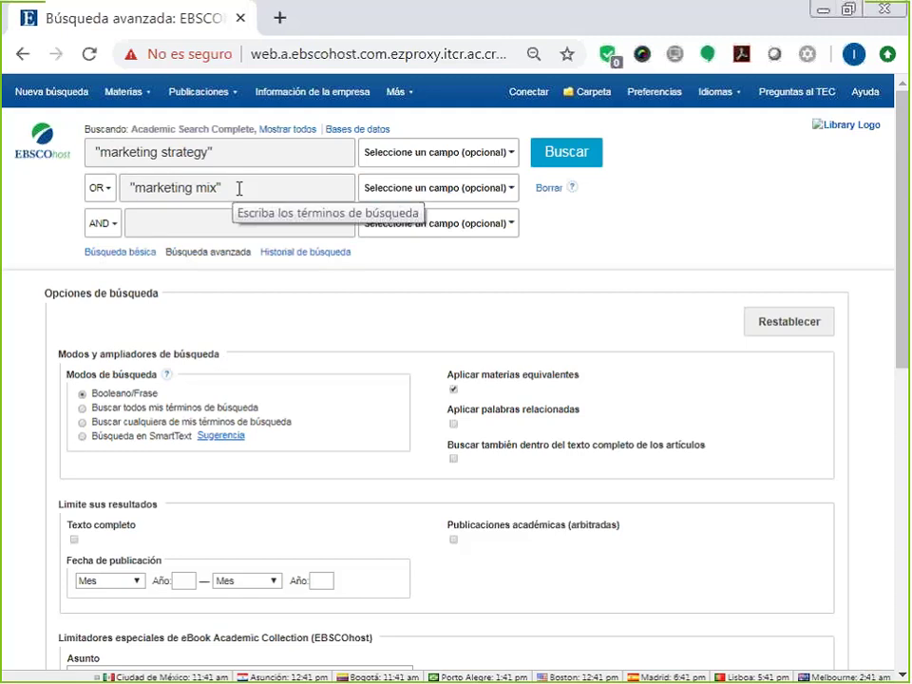
{"action": "left_click_drag", "start_coordinate": [240, 188], "coordinate": [79, 190]}
{"action": "key", "text": "BackSpace"}
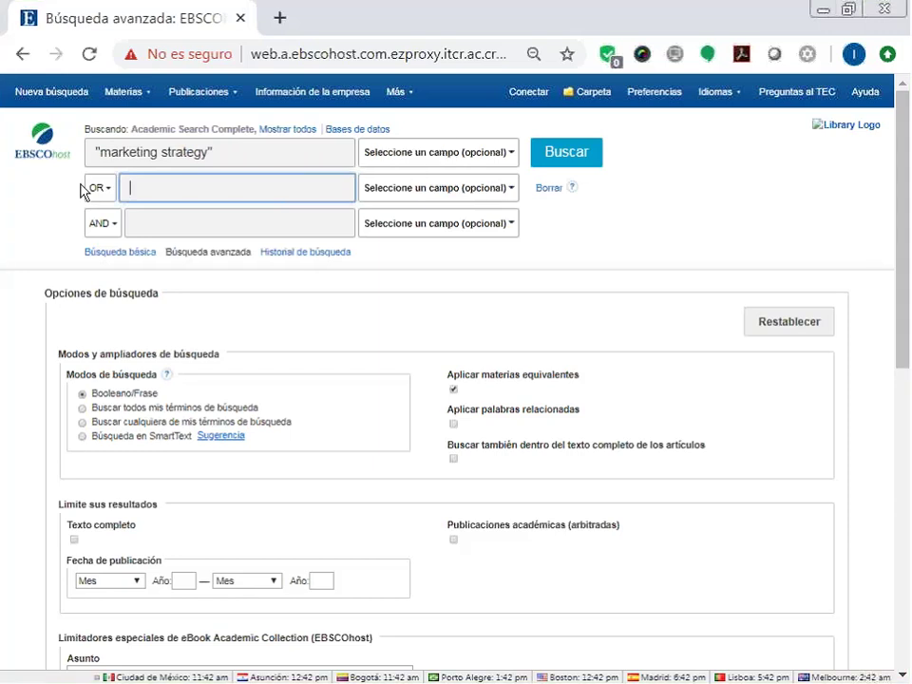
Set row two back to AND with internet as its term and run the search for 12,819 results.
{"action": "left_click", "coordinate": [96, 189]}
{"action": "left_click", "coordinate": [109, 212]}
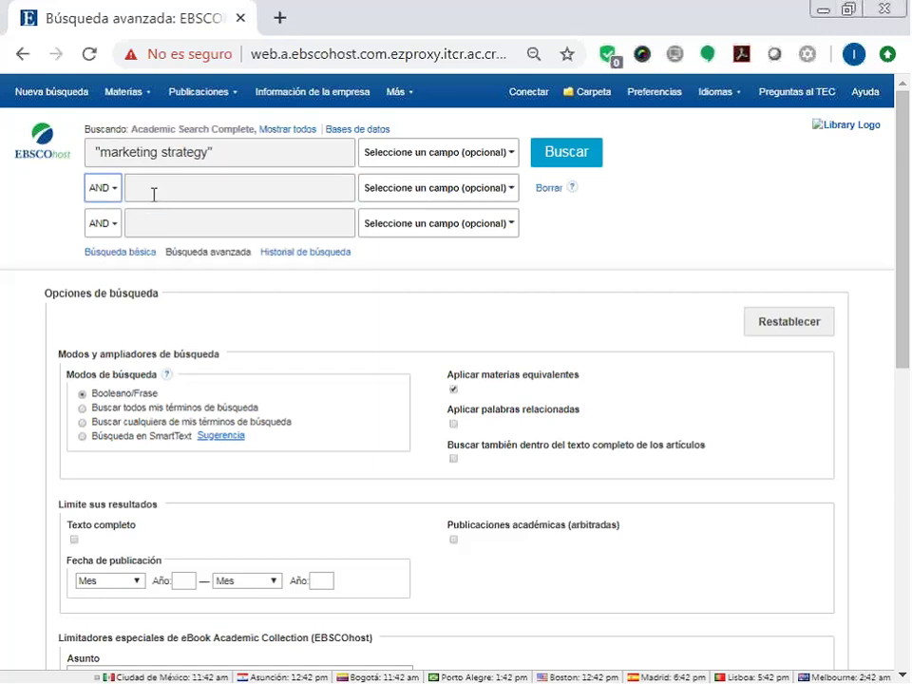
{"action": "left_click", "coordinate": [162, 188]}
{"action": "type", "text": "inter"}
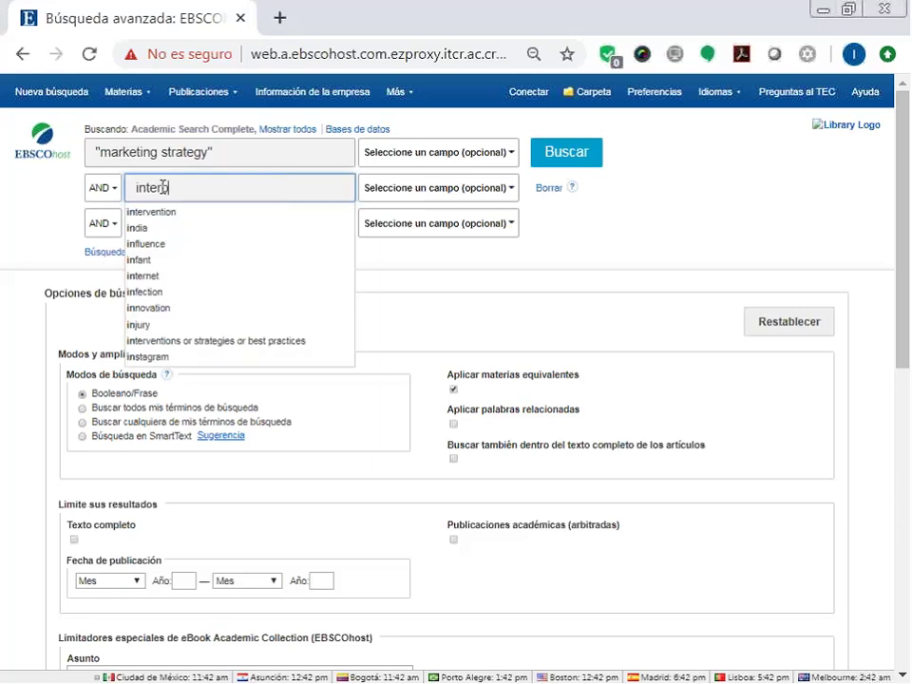
{"action": "type", "text": "net"}
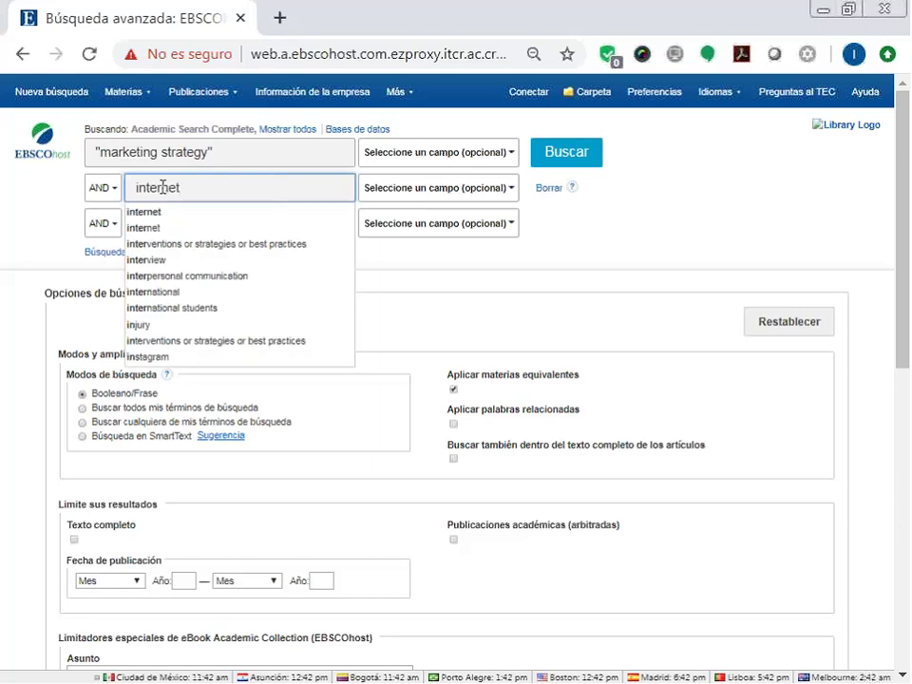
{"action": "left_click", "coordinate": [157, 215]}
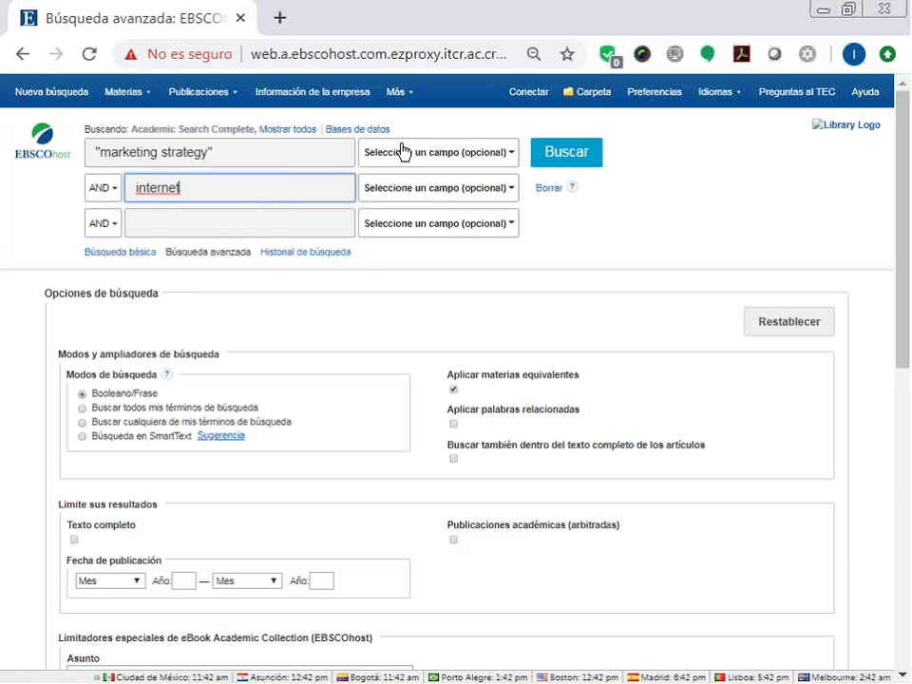
{"action": "left_click", "coordinate": [585, 159]}
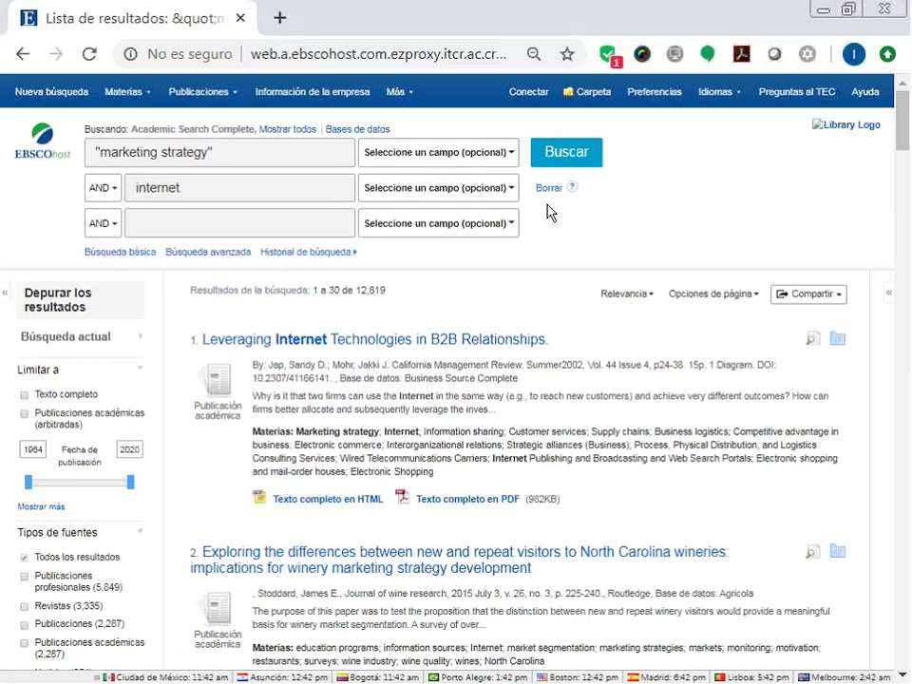
{"action": "left_click", "coordinate": [473, 160]}
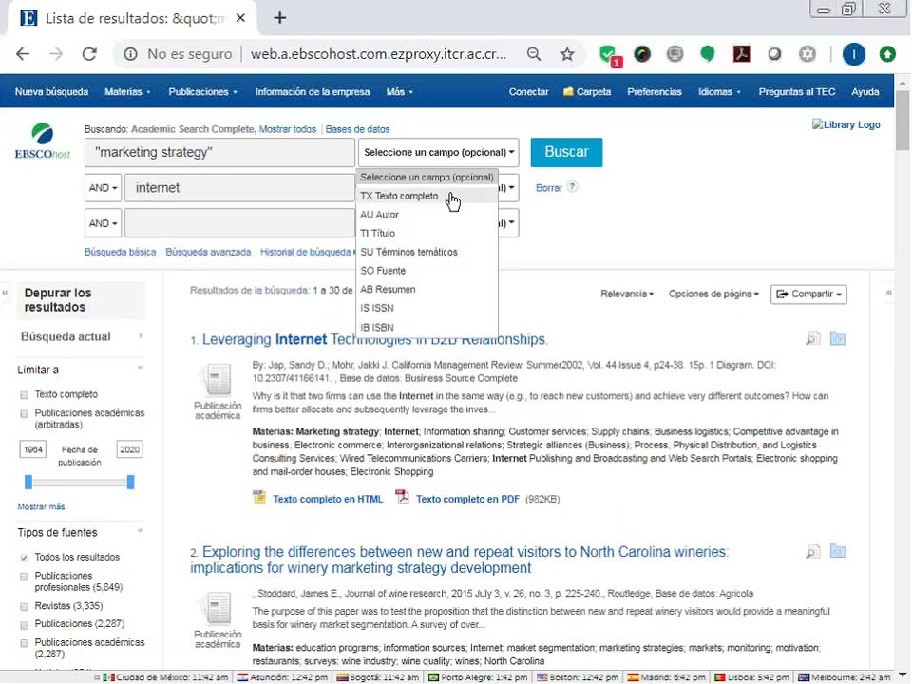
{"action": "left_click", "coordinate": [438, 233]}
{"action": "left_click", "coordinate": [458, 189]}
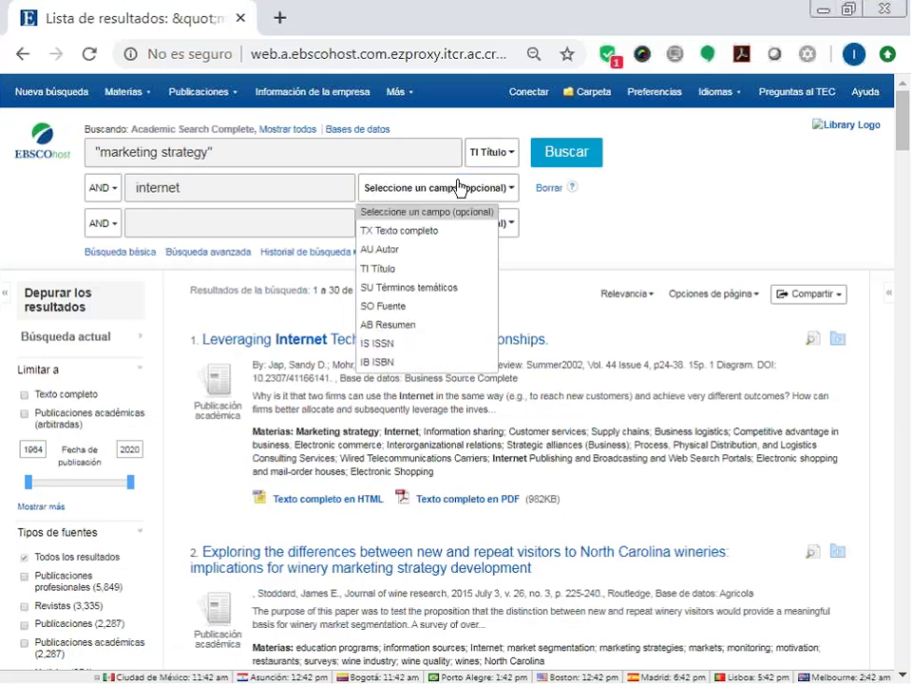
{"action": "left_click", "coordinate": [424, 288]}
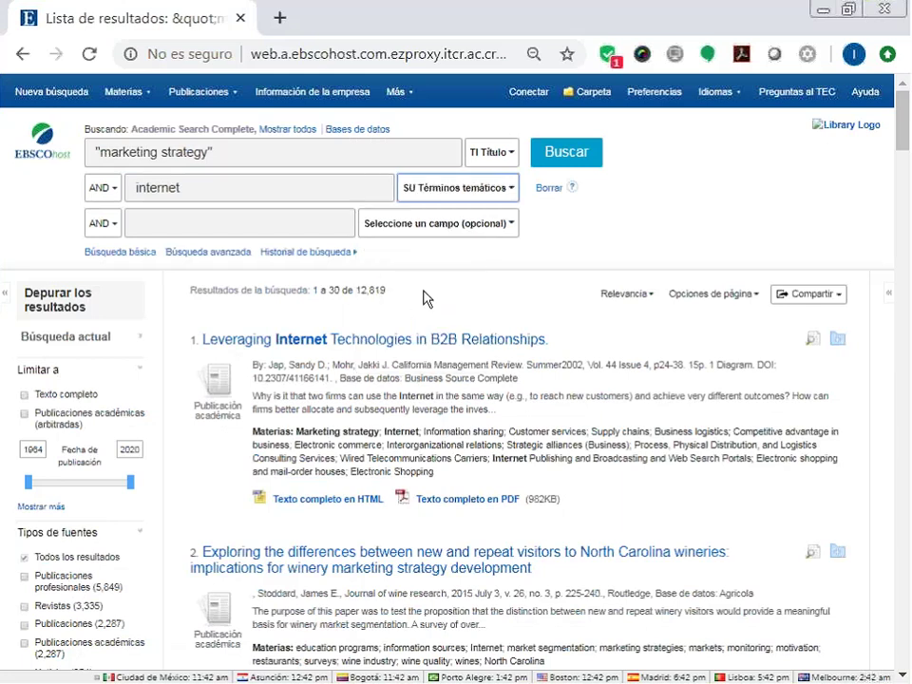
{"action": "left_click", "coordinate": [492, 152]}
{"action": "left_click", "coordinate": [480, 174]}
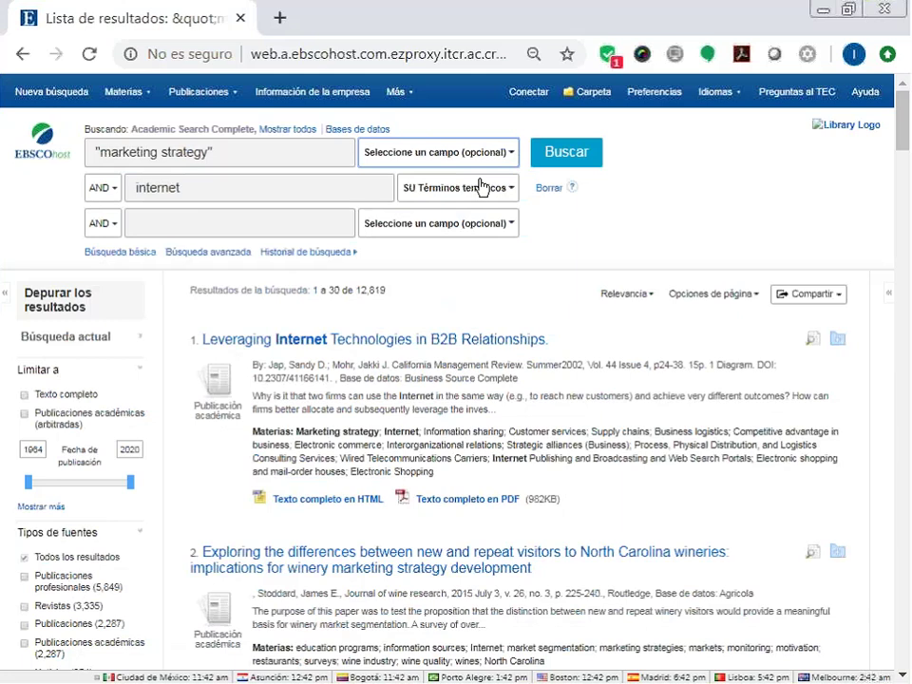
{"action": "left_click", "coordinate": [480, 187]}
{"action": "left_click", "coordinate": [470, 212]}
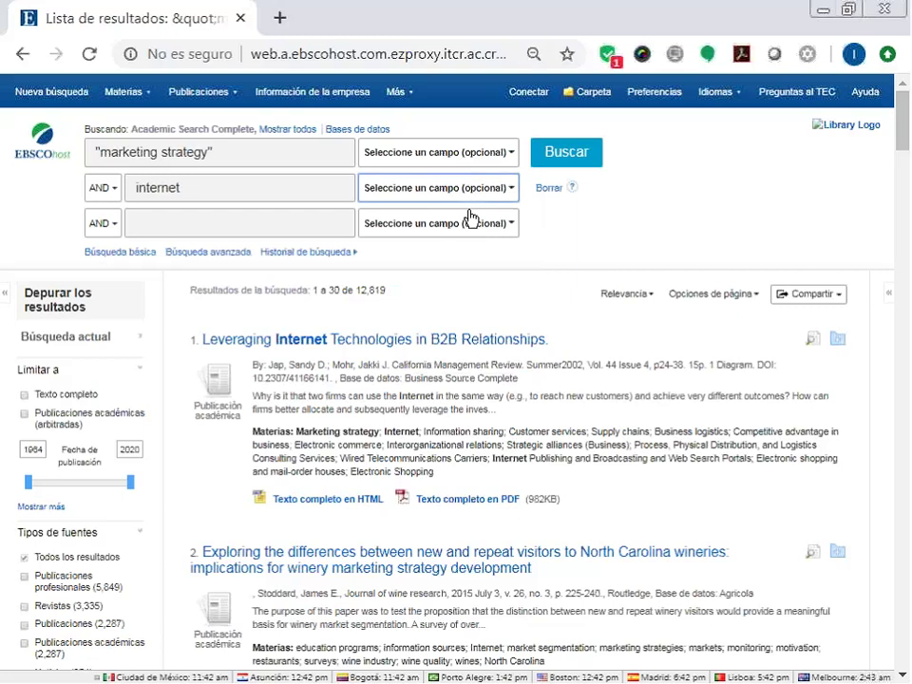
{"action": "scroll", "coordinate": [482, 427], "scroll_direction": "down", "scroll_amount": 5}
{"action": "scroll", "coordinate": [484, 432], "scroll_direction": "up", "scroll_amount": 2}
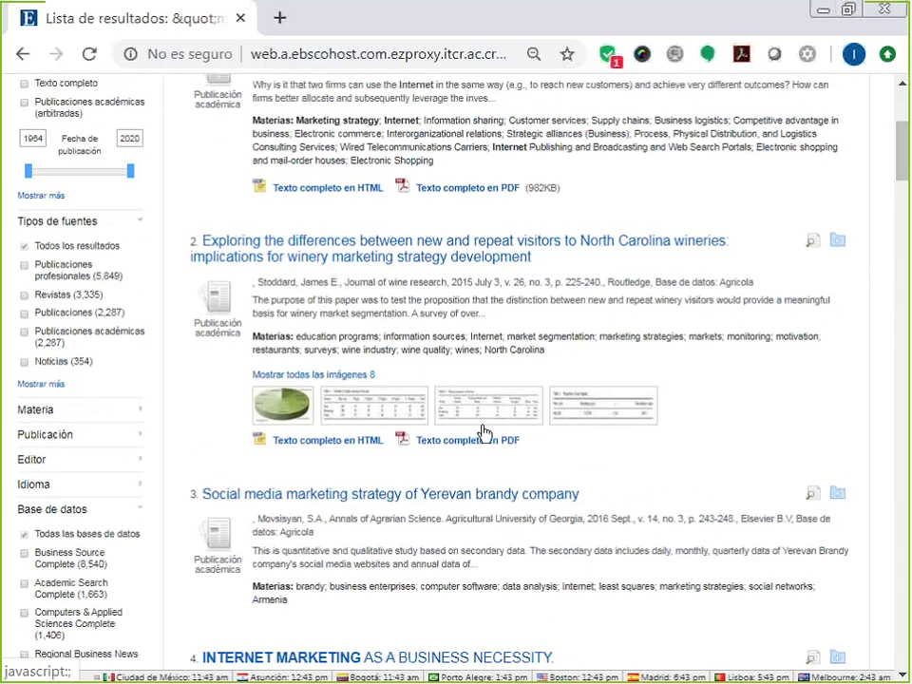
{"action": "scroll", "coordinate": [485, 432], "scroll_direction": "down", "scroll_amount": 1}
{"action": "scroll", "coordinate": [482, 432], "scroll_direction": "down", "scroll_amount": 3}
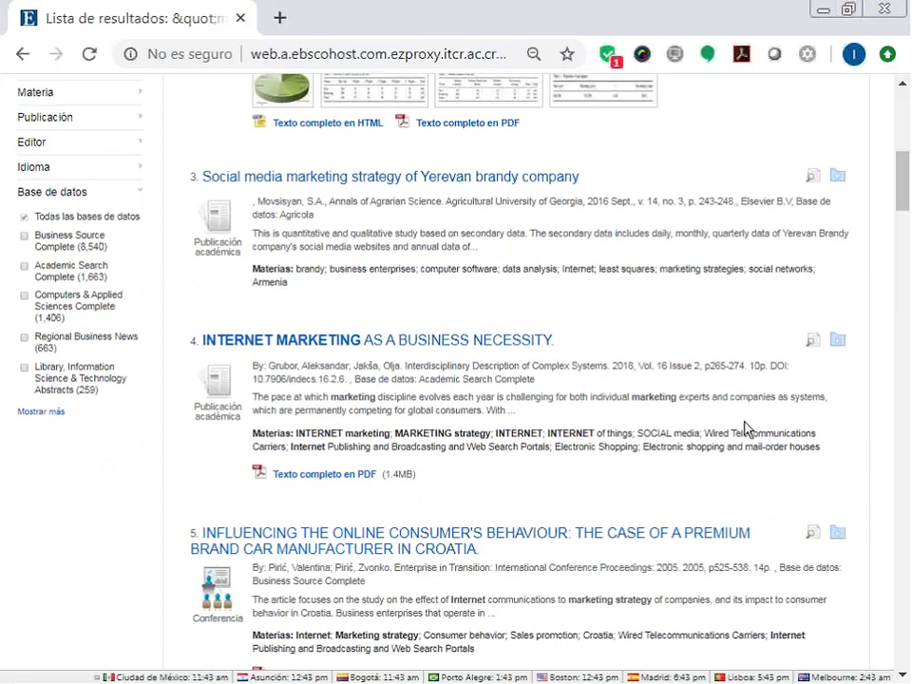
{"action": "scroll", "coordinate": [750, 433], "scroll_direction": "down", "scroll_amount": 2}
{"action": "scroll", "coordinate": [757, 434], "scroll_direction": "down", "scroll_amount": 2}
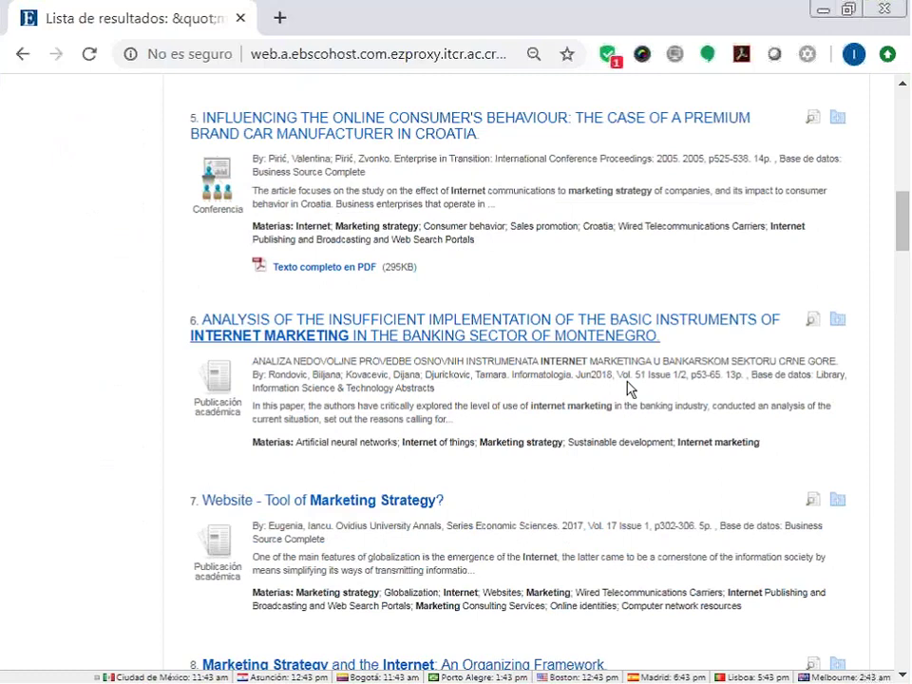
{"action": "scroll", "coordinate": [627, 388], "scroll_direction": "down", "scroll_amount": 2}
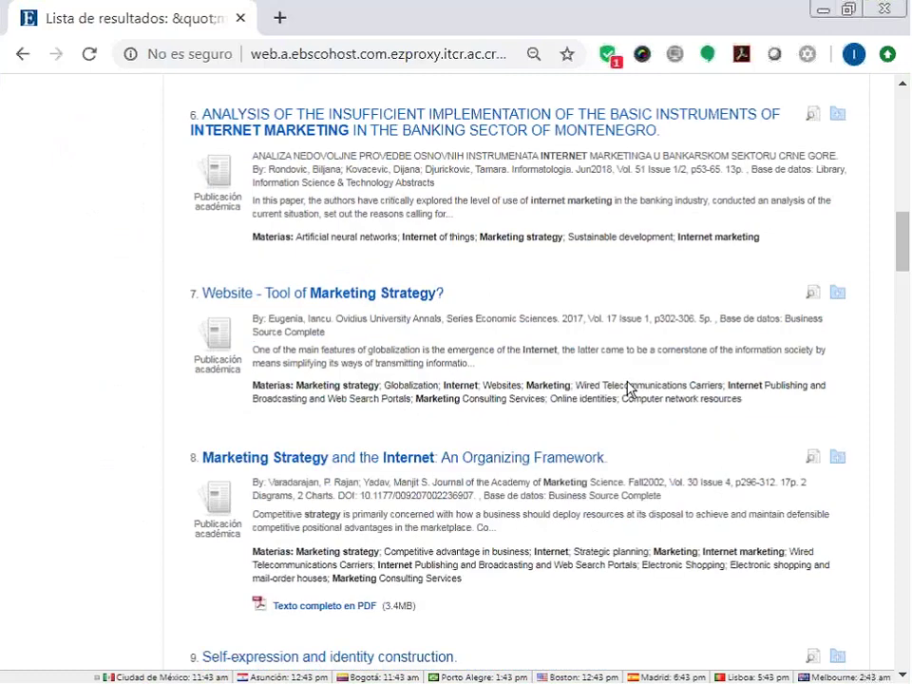
{"action": "scroll", "coordinate": [628, 387], "scroll_direction": "up", "scroll_amount": 3}
{"action": "scroll", "coordinate": [627, 384], "scroll_direction": "up", "scroll_amount": 4}
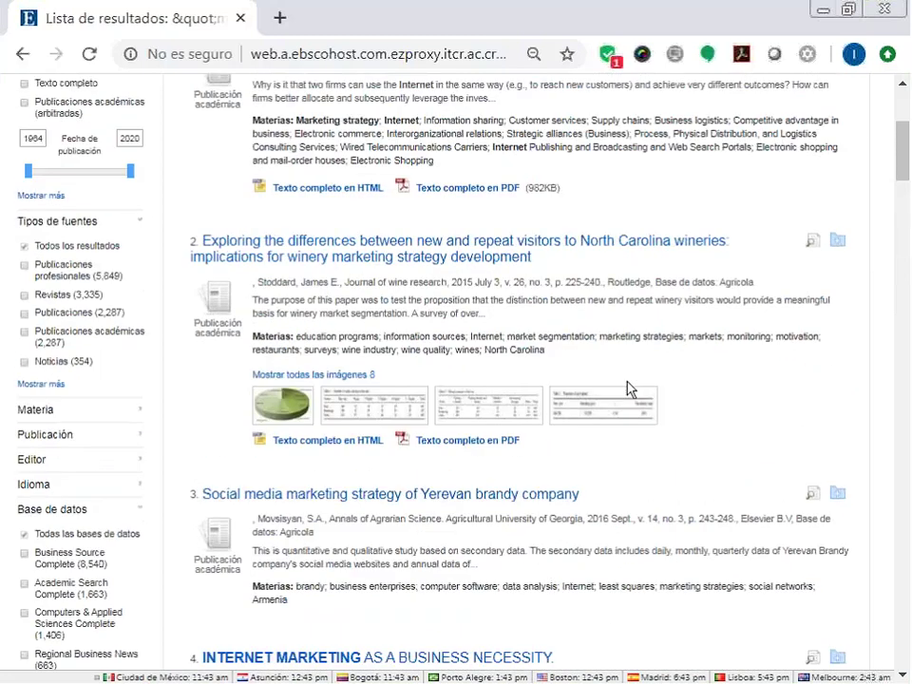
{"action": "scroll", "coordinate": [627, 387], "scroll_direction": "up", "scroll_amount": 2}
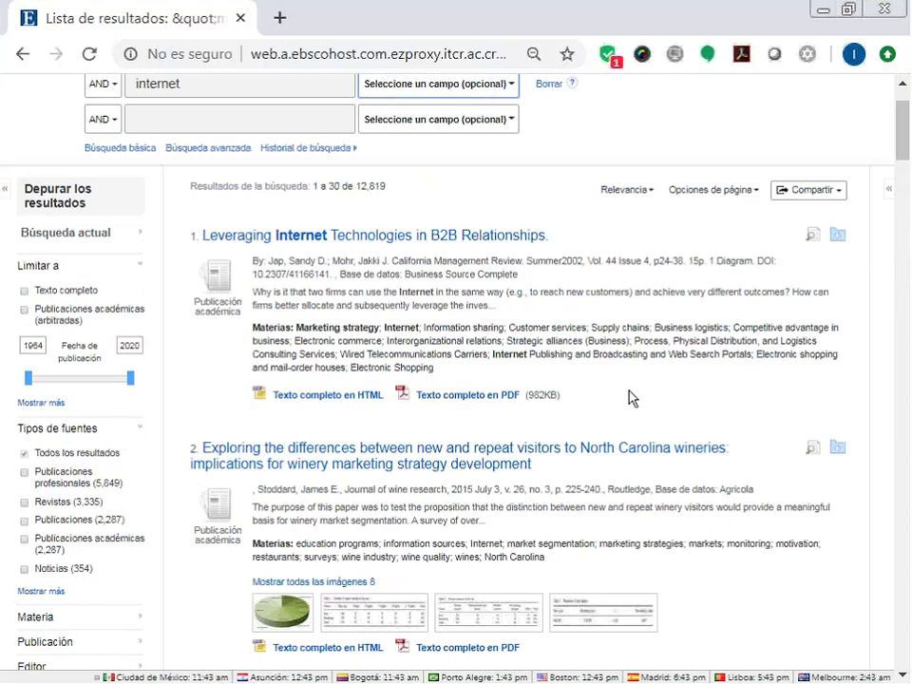
{"action": "scroll", "coordinate": [629, 398], "scroll_direction": "down", "scroll_amount": 4}
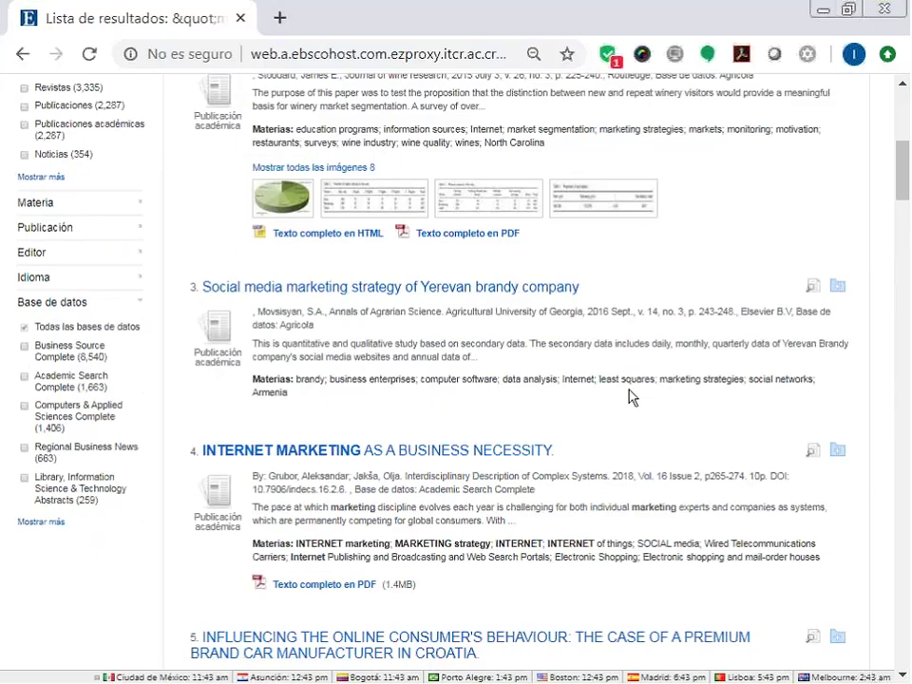
{"action": "scroll", "coordinate": [632, 397], "scroll_direction": "down", "scroll_amount": 2}
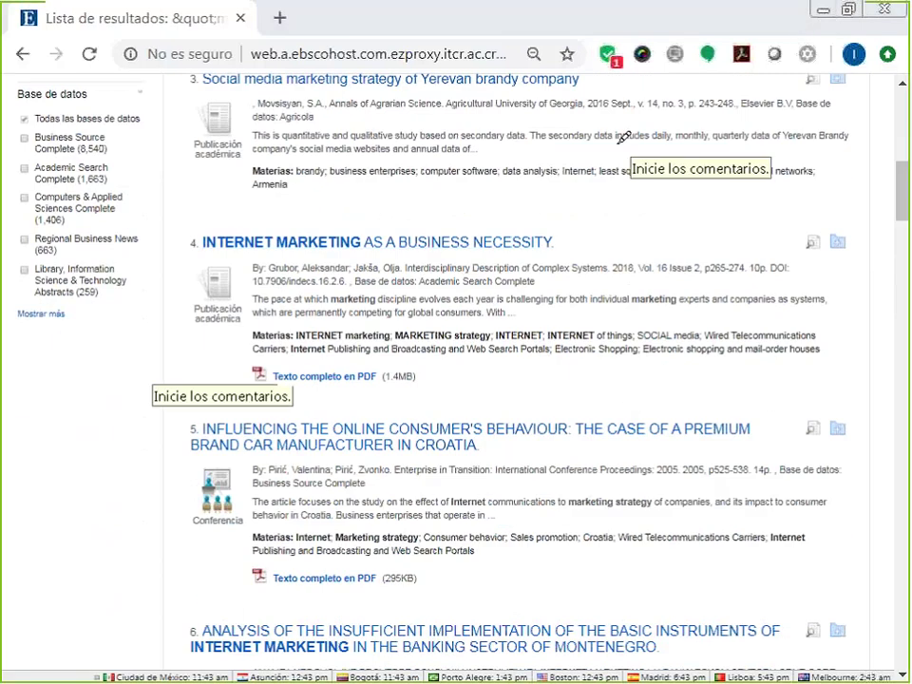
{"action": "mouse_move", "coordinate": [169, 202]}
{"action": "left_mouse_down"}
{"action": "mouse_move", "coordinate": [170, 262]}
{"action": "mouse_move", "coordinate": [199, 254]}
{"action": "left_mouse_up"}
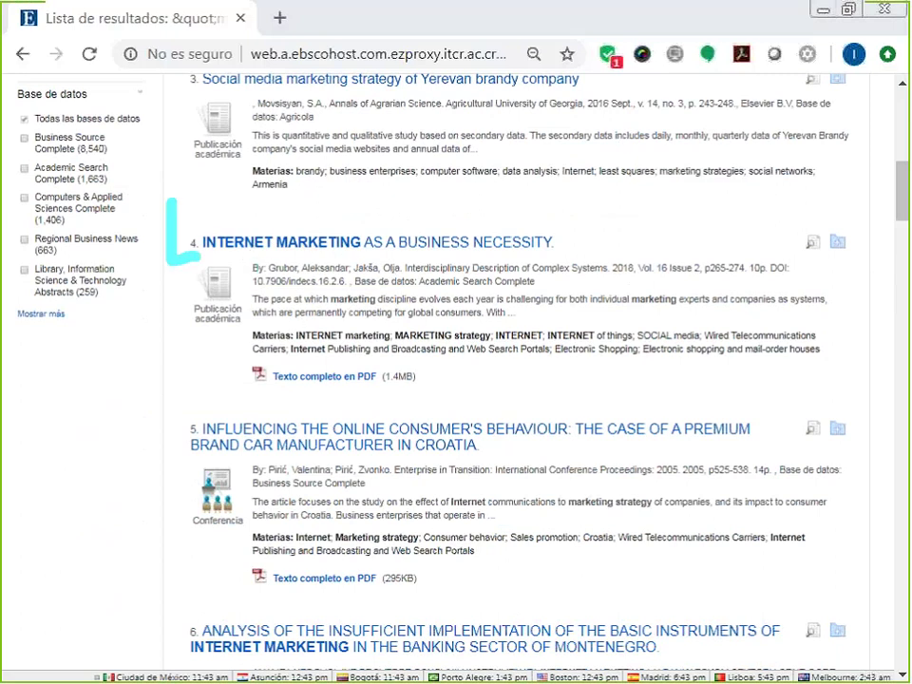
{"action": "left_click_drag", "start_coordinate": [257, 270], "coordinate": [521, 269]}
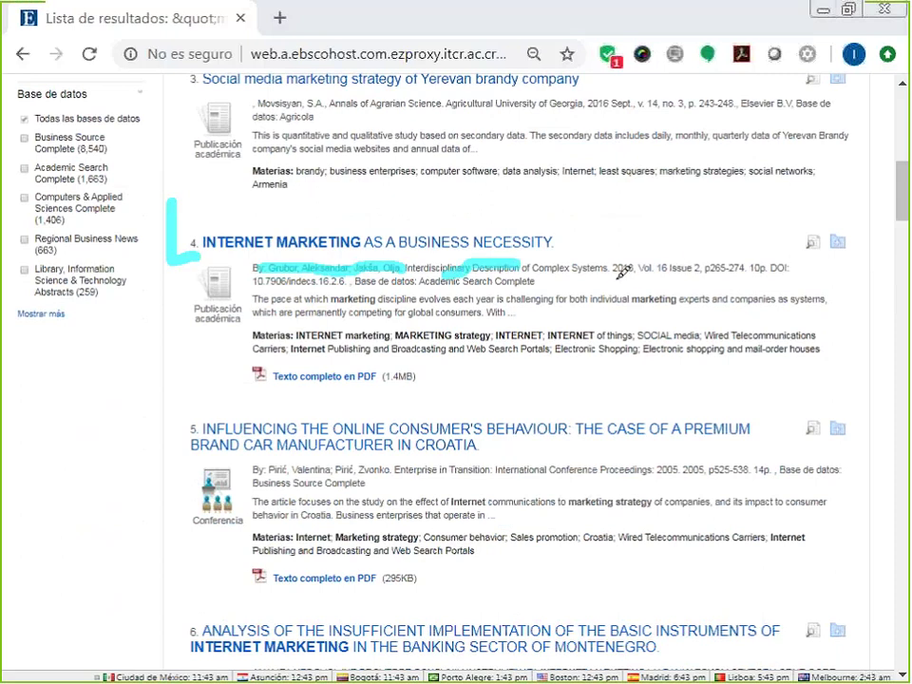
{"action": "left_click_drag", "start_coordinate": [611, 278], "coordinate": [734, 277]}
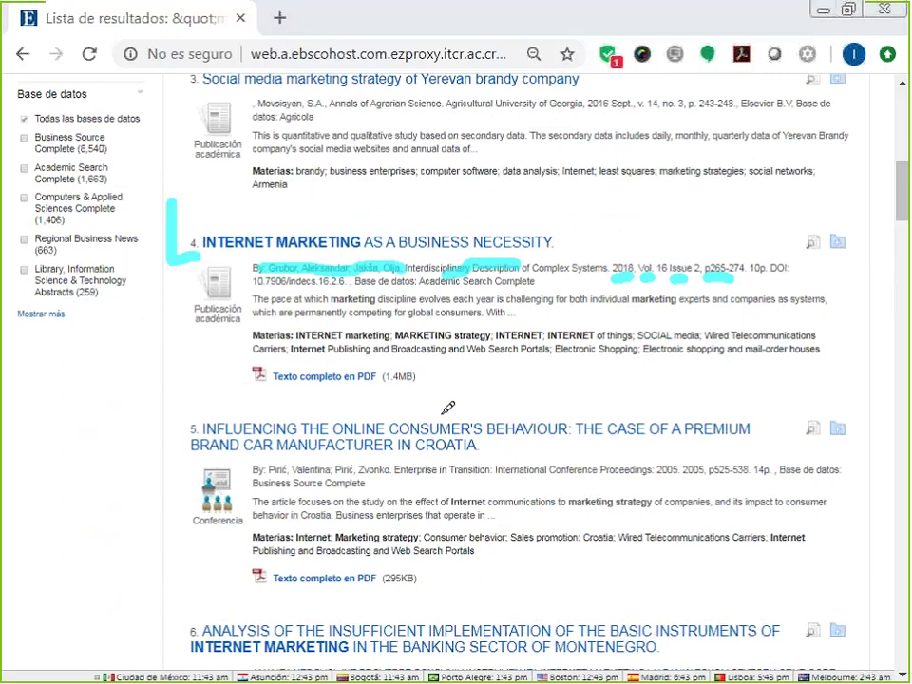
{"action": "left_click_drag", "start_coordinate": [247, 295], "coordinate": [249, 338]}
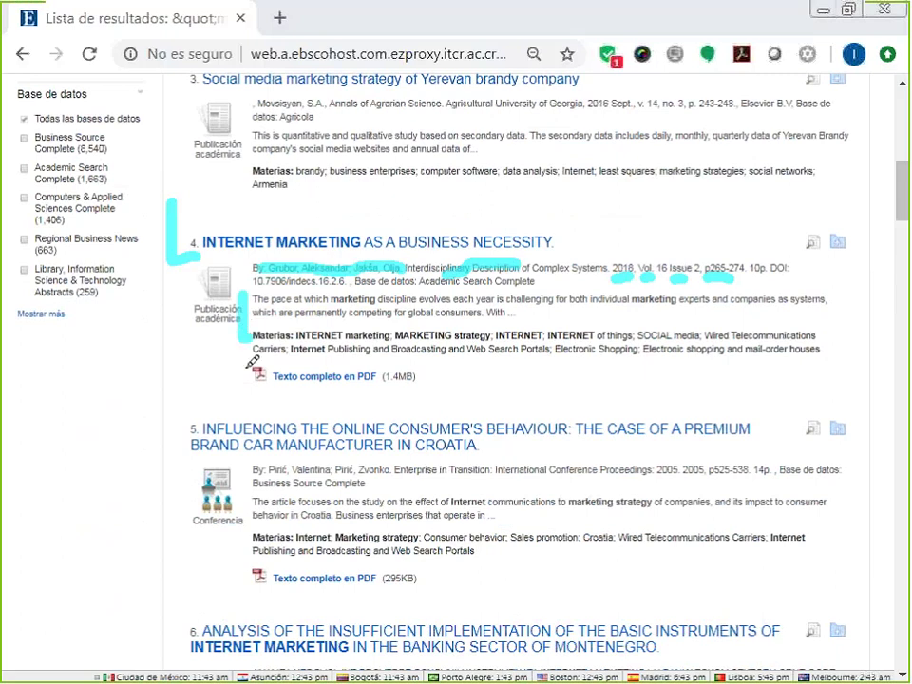
{"action": "mouse_move", "coordinate": [153, 356]}
{"action": "left_mouse_down"}
{"action": "mouse_move", "coordinate": [224, 339]}
{"action": "mouse_move", "coordinate": [219, 364]}
{"action": "left_mouse_up"}
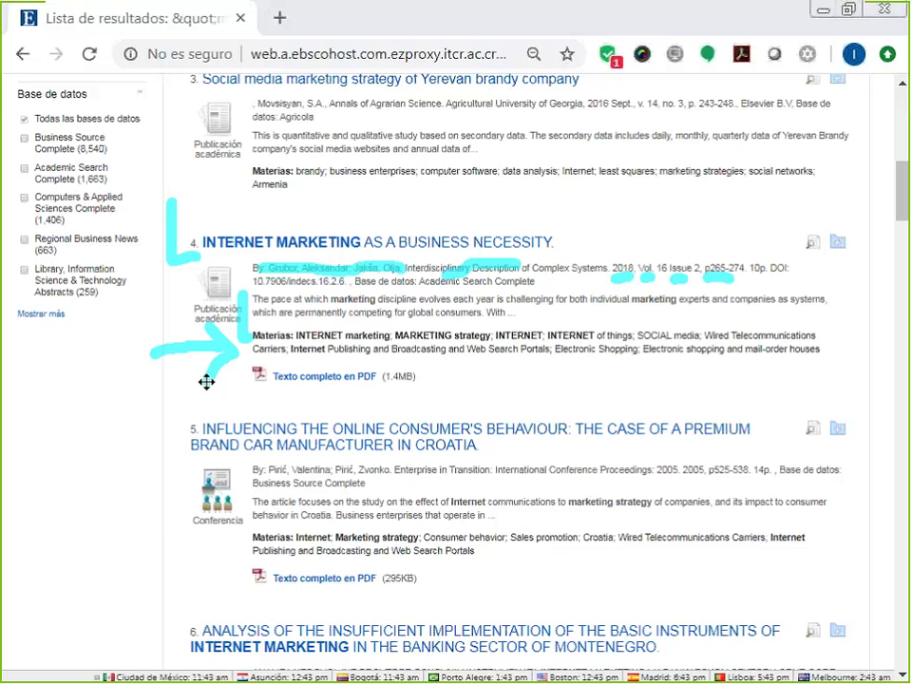
{"action": "key", "text": "e"}
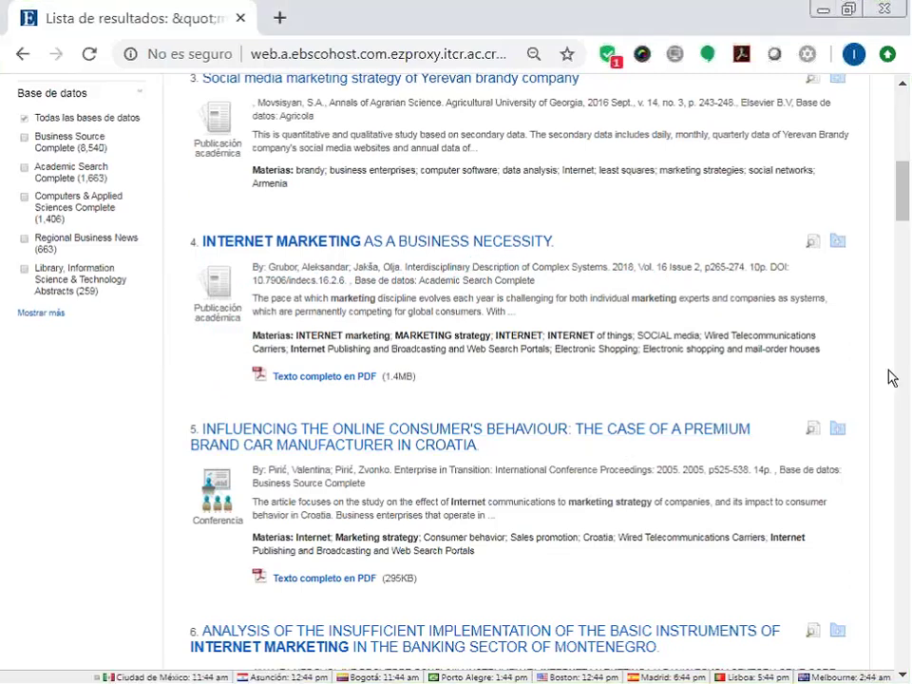
{"action": "scroll", "coordinate": [892, 378], "scroll_direction": "down", "scroll_amount": 5}
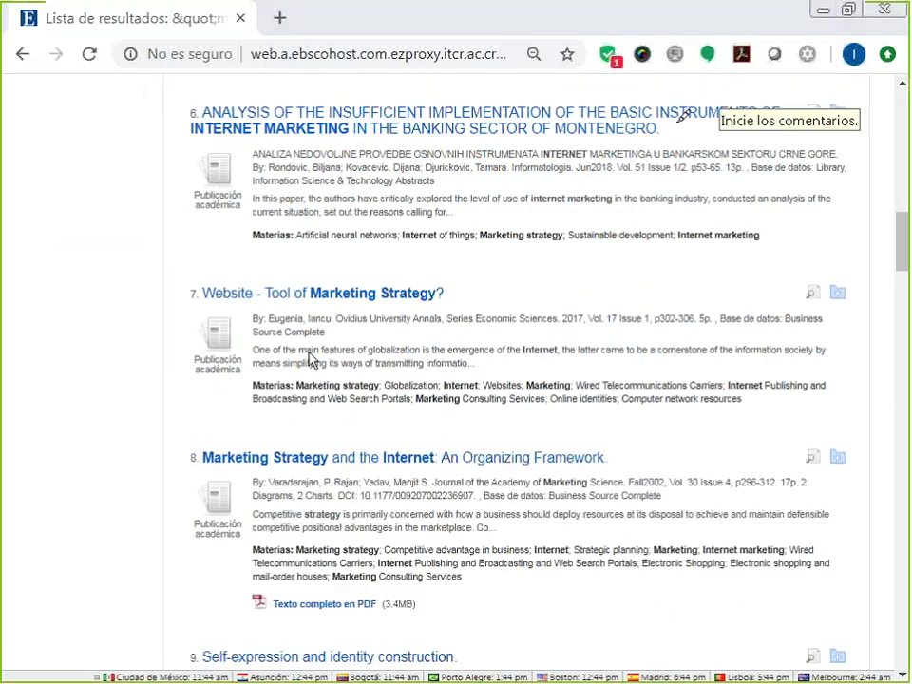
{"action": "mouse_move", "coordinate": [100, 276]}
{"action": "left_mouse_down"}
{"action": "mouse_move", "coordinate": [188, 287]}
{"action": "mouse_move", "coordinate": [175, 314]}
{"action": "left_mouse_up"}
{"action": "mouse_move", "coordinate": [159, 401]}
{"action": "left_mouse_down"}
{"action": "mouse_move", "coordinate": [229, 397]}
{"action": "mouse_move", "coordinate": [226, 387]}
{"action": "mouse_move", "coordinate": [231, 411]}
{"action": "left_mouse_up"}
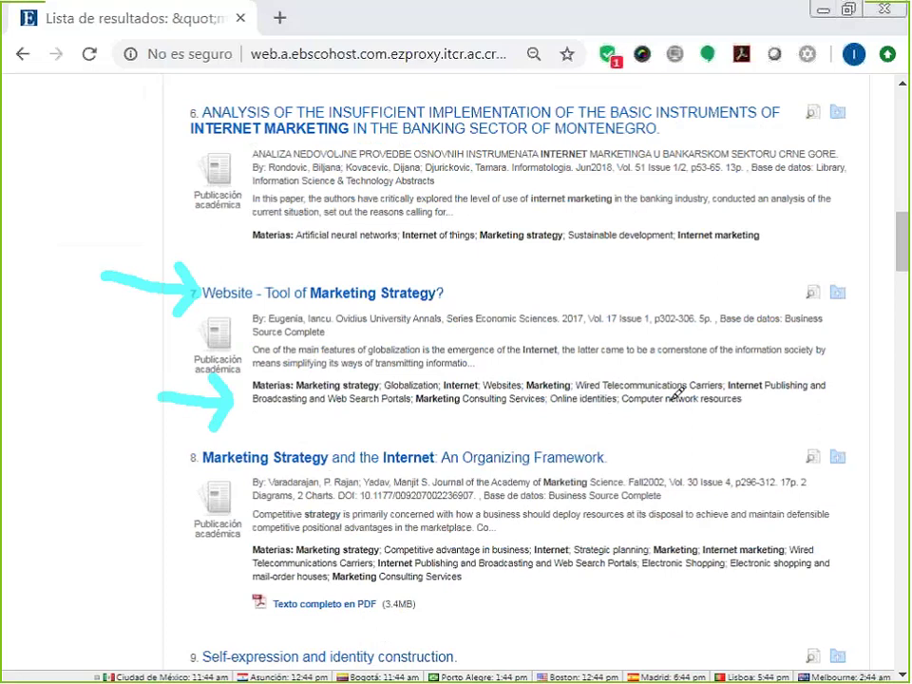
{"action": "mouse_move", "coordinate": [788, 366]}
{"action": "left_mouse_down"}
{"action": "mouse_move", "coordinate": [829, 362]}
{"action": "mouse_move", "coordinate": [833, 401]}
{"action": "mouse_move", "coordinate": [774, 425]}
{"action": "left_mouse_up"}
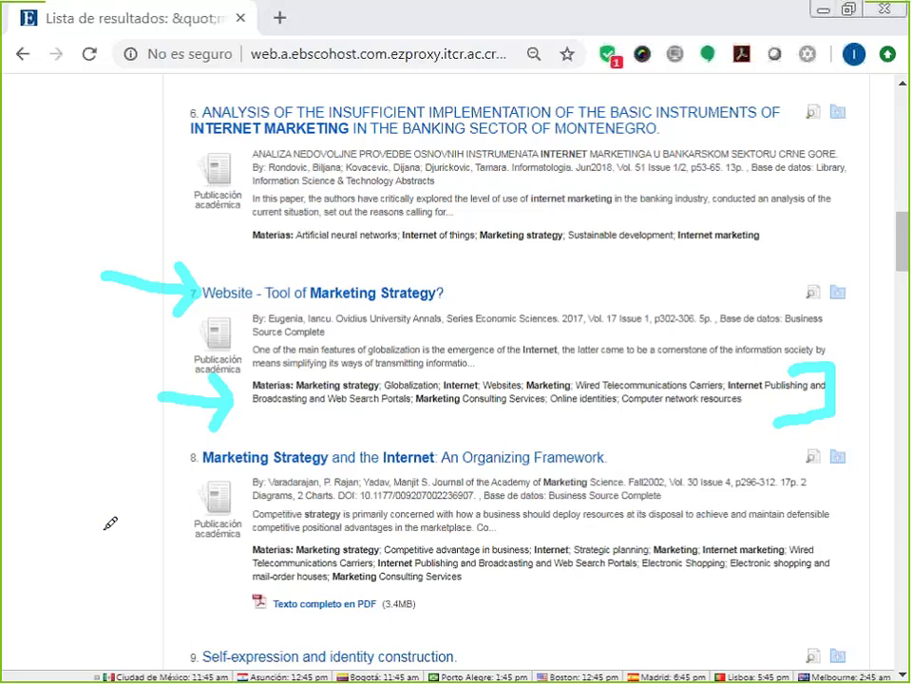
{"action": "key", "text": "Escape"}
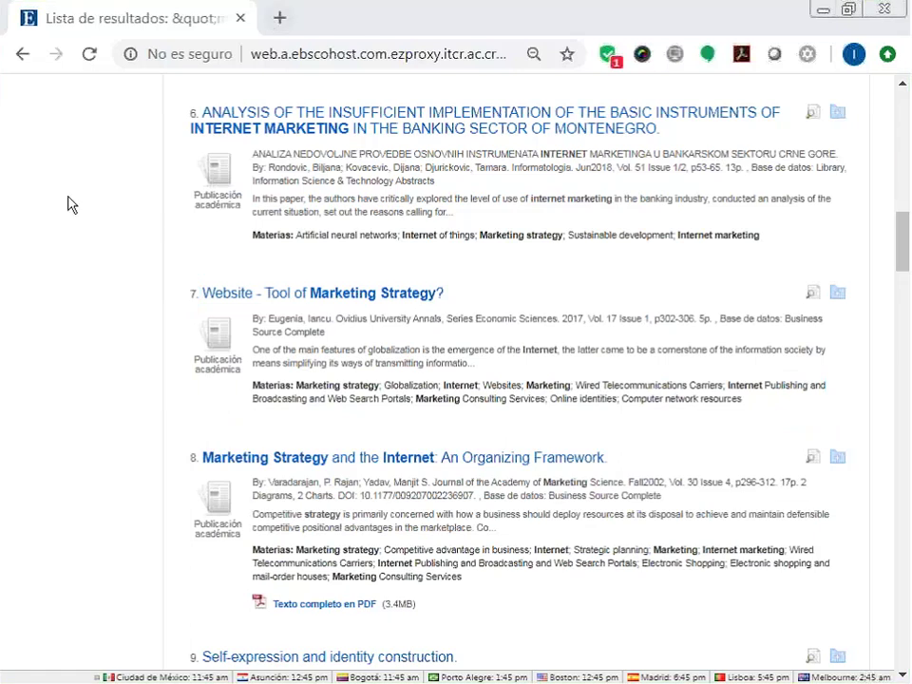
Limit both marketing strategy and internet to SU Términos temáticos and rerun, getting 5,670 results.
{"action": "scroll", "coordinate": [171, 231], "scroll_direction": "up", "scroll_amount": 13}
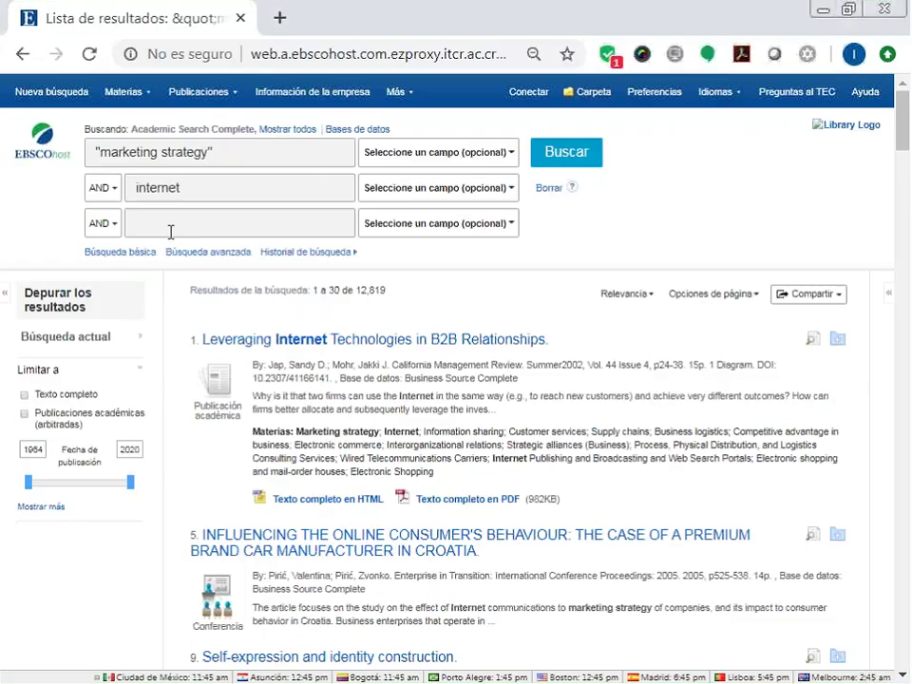
{"action": "left_click", "coordinate": [447, 166]}
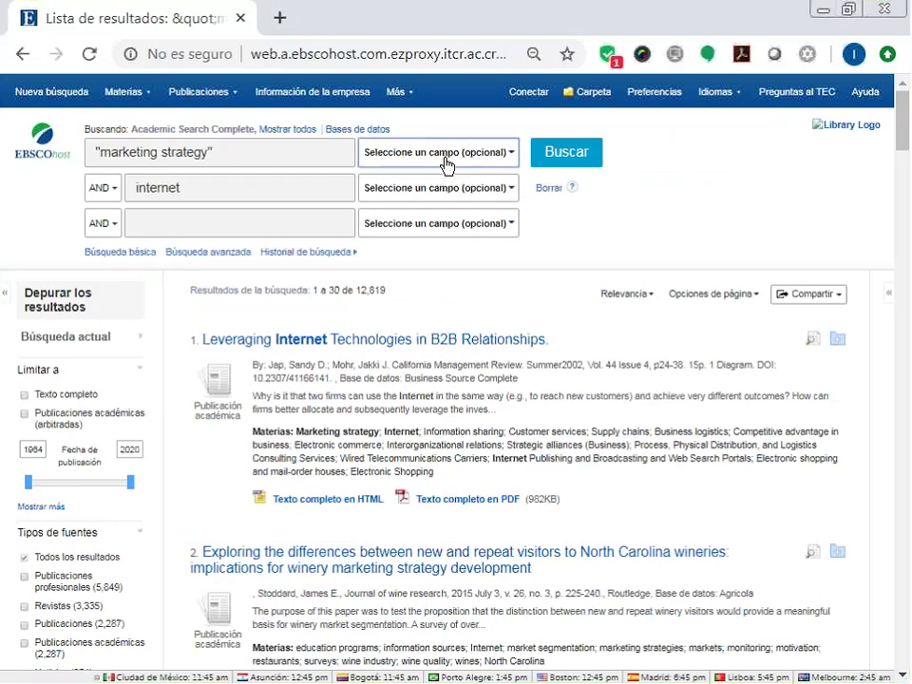
{"action": "left_click", "coordinate": [447, 165]}
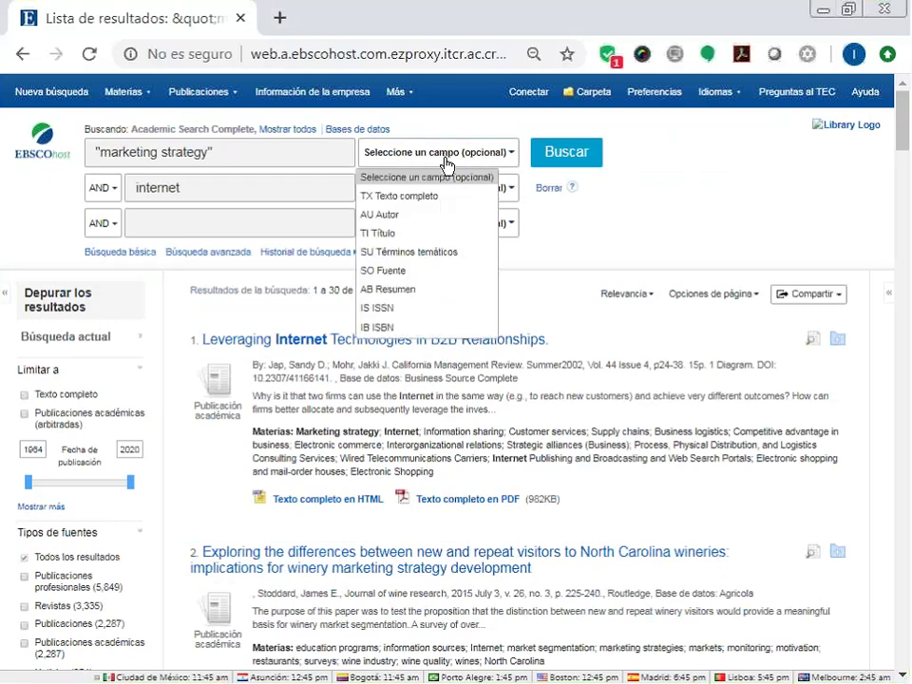
{"action": "left_click", "coordinate": [428, 252]}
{"action": "left_click", "coordinate": [462, 190]}
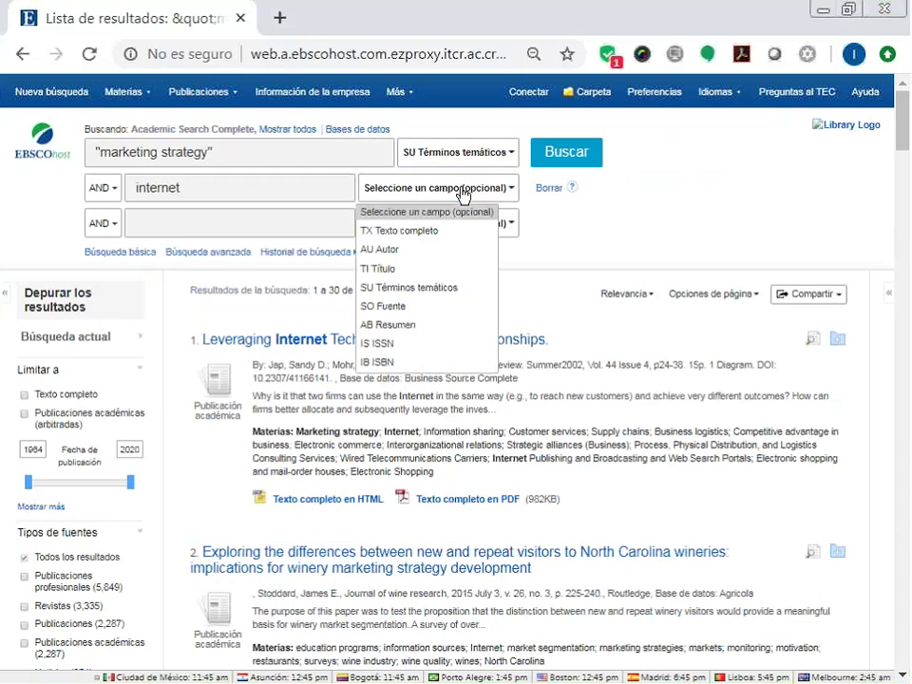
{"action": "left_click", "coordinate": [466, 288]}
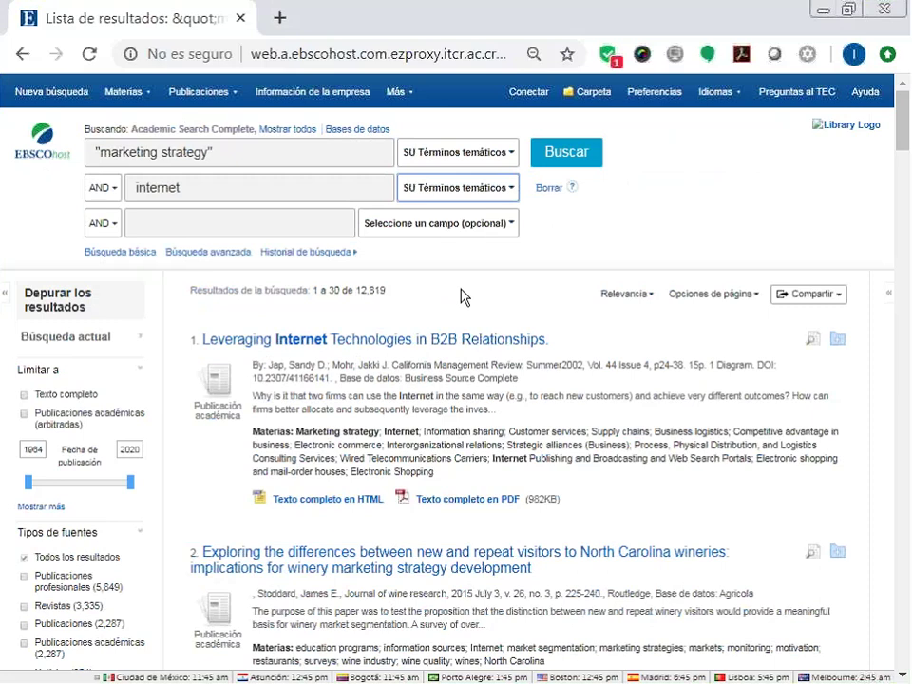
{"action": "left_click", "coordinate": [575, 155]}
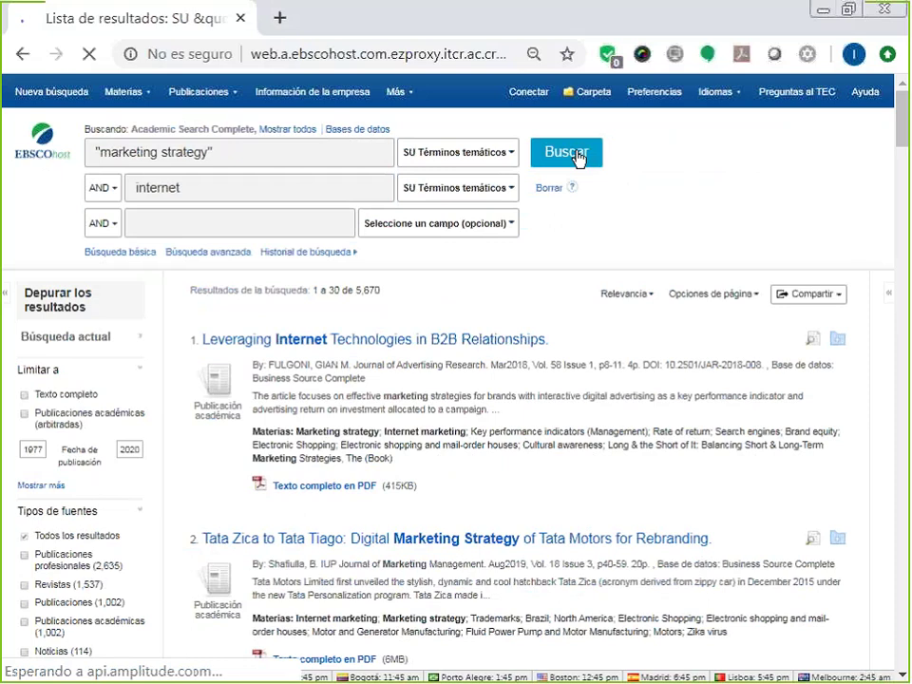
{"action": "scroll", "coordinate": [577, 156], "scroll_direction": "down", "scroll_amount": 1}
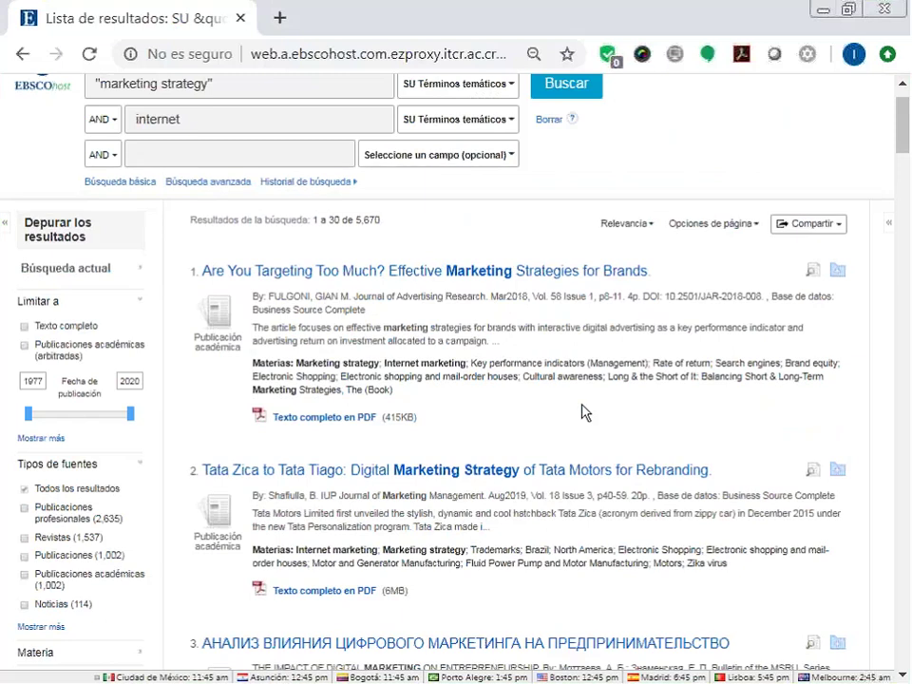
{"action": "scroll", "coordinate": [585, 412], "scroll_direction": "down", "scroll_amount": 3}
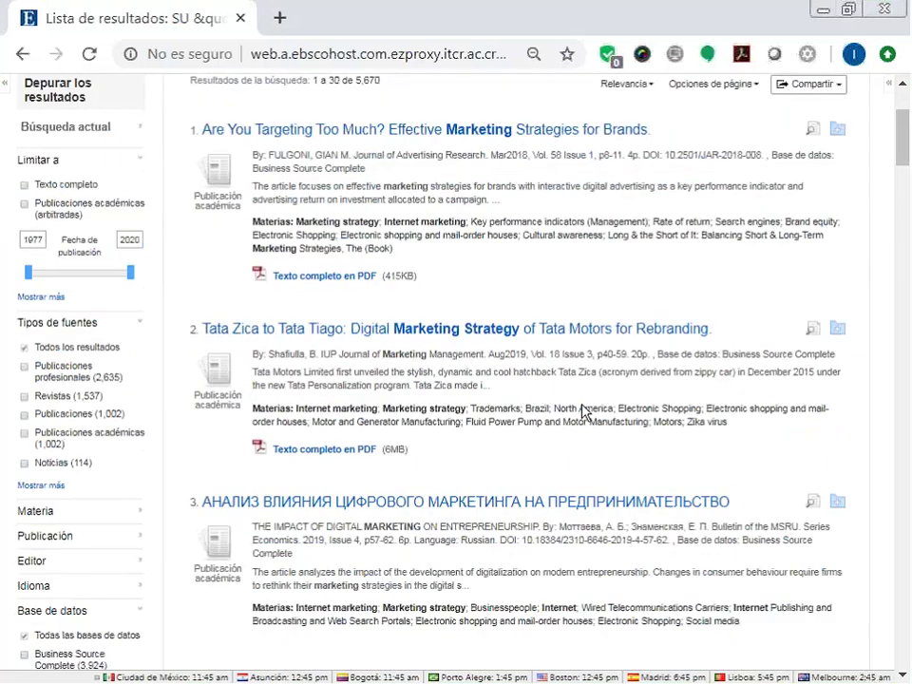
{"action": "scroll", "coordinate": [898, 346], "scroll_direction": "down", "scroll_amount": 2}
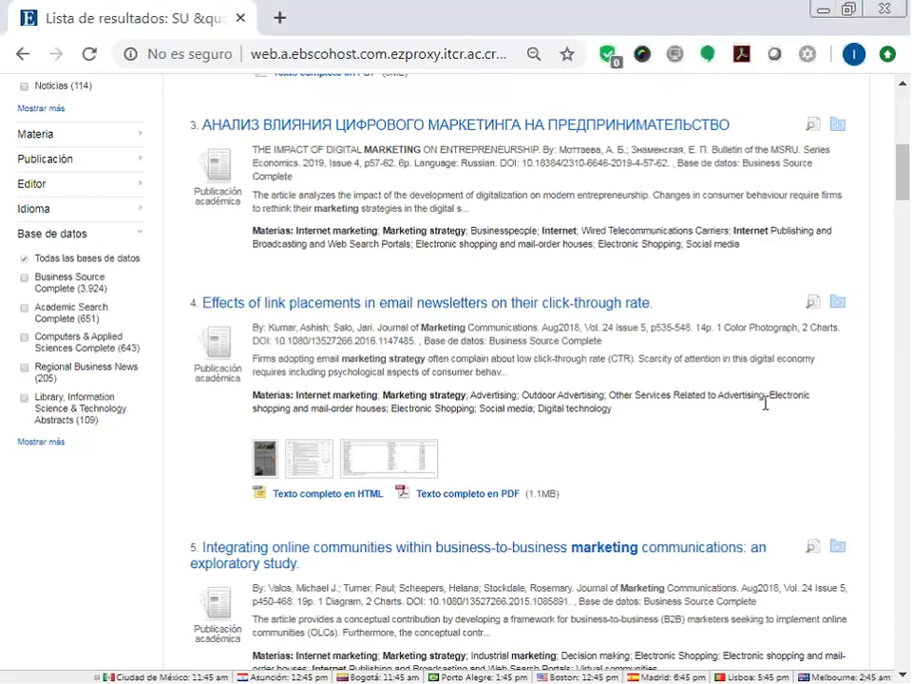
{"action": "scroll", "coordinate": [776, 445], "scroll_direction": "down", "scroll_amount": 3}
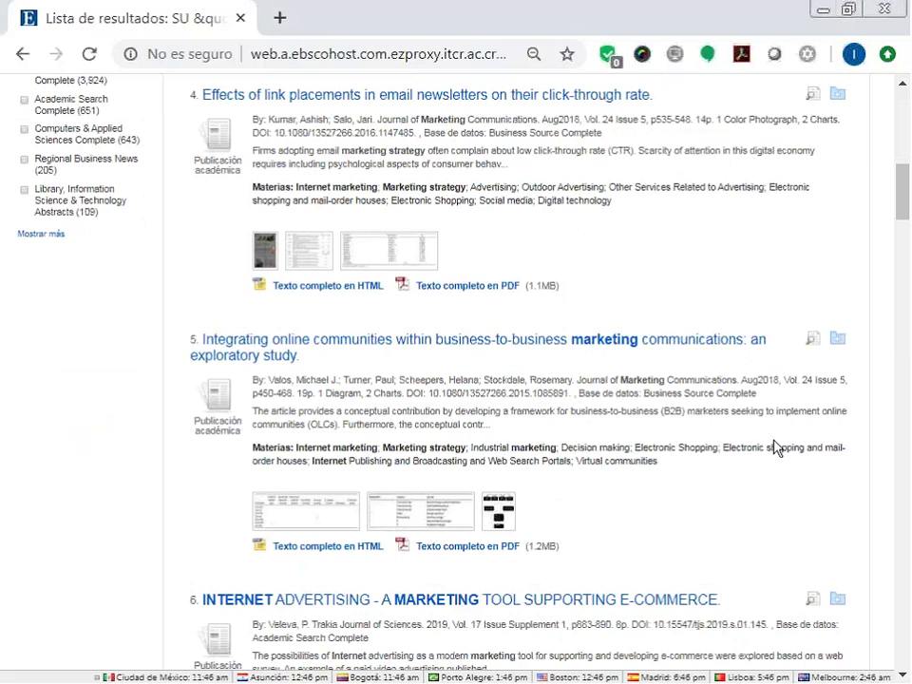
{"action": "scroll", "coordinate": [774, 447], "scroll_direction": "down", "scroll_amount": 3}
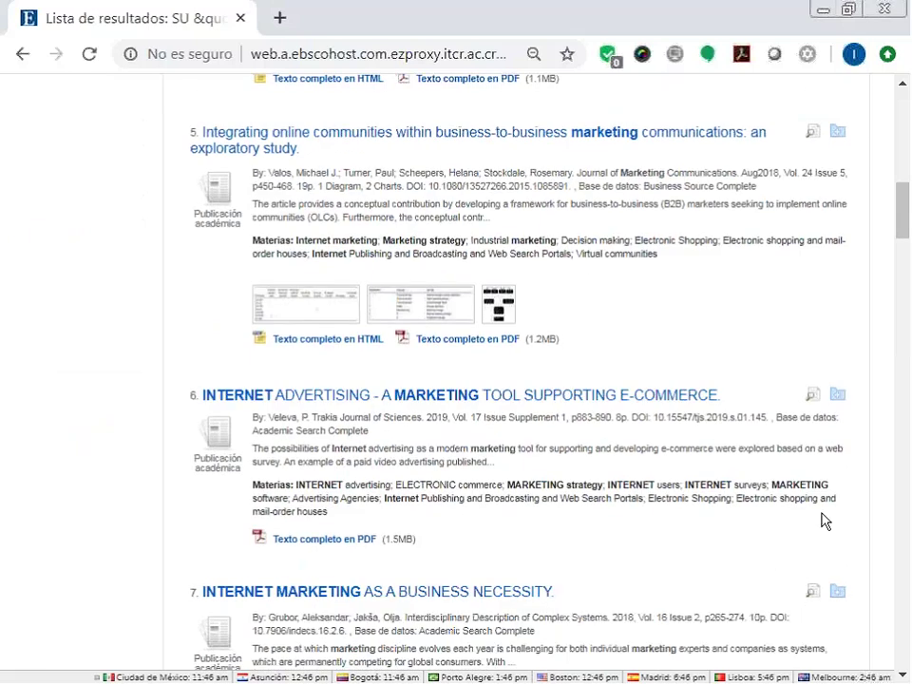
{"action": "scroll", "coordinate": [824, 520], "scroll_direction": "down", "scroll_amount": 2}
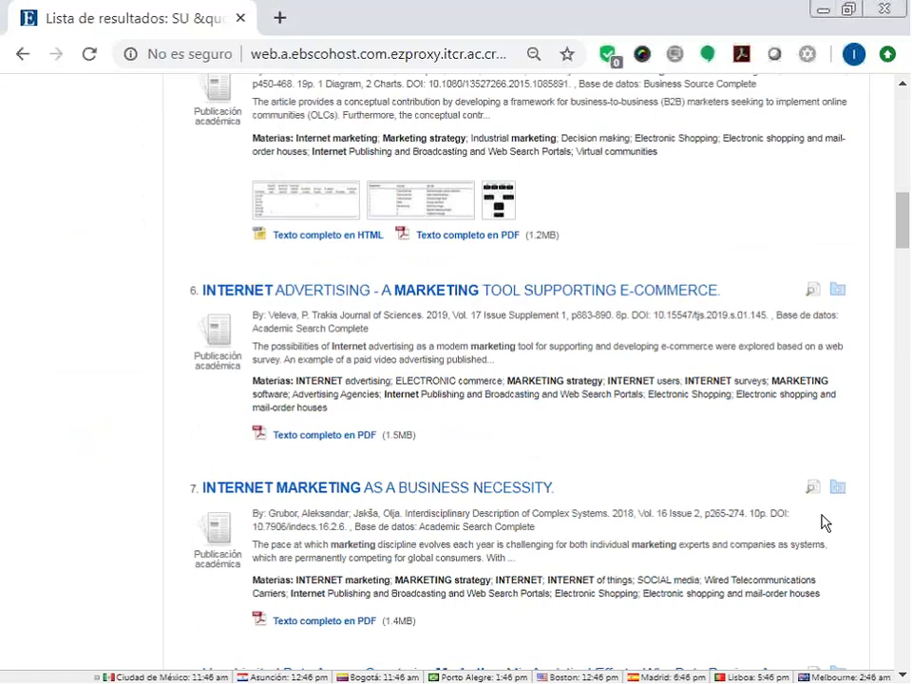
{"action": "scroll", "coordinate": [824, 522], "scroll_direction": "up", "scroll_amount": 10}
{"action": "scroll", "coordinate": [823, 522], "scroll_direction": "up", "scroll_amount": 7}
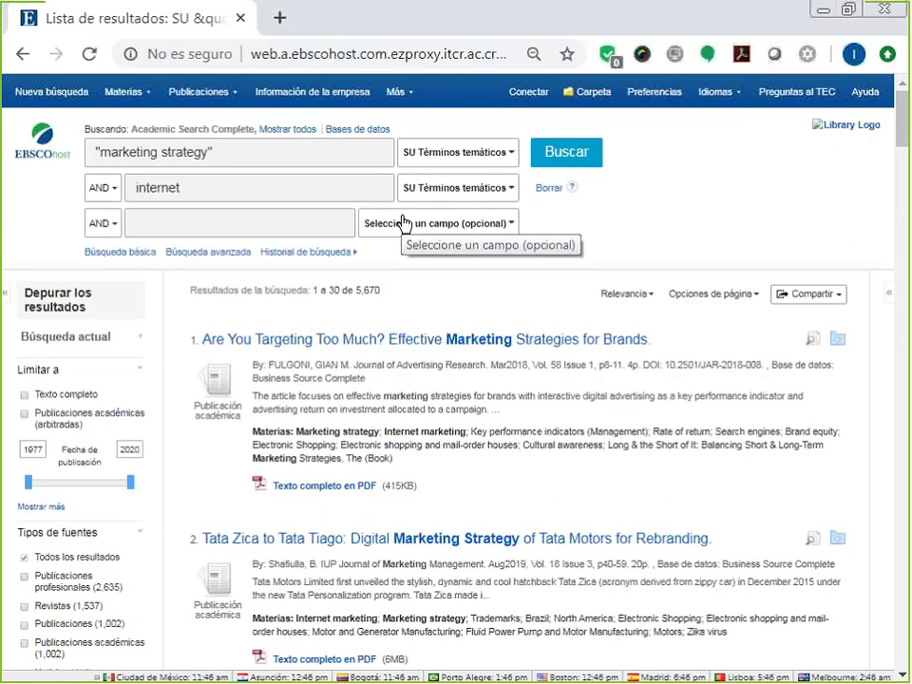
Add the author's surname as a third term limited to AU Autor and search, leaving one result.
{"action": "left_click", "coordinate": [181, 222]}
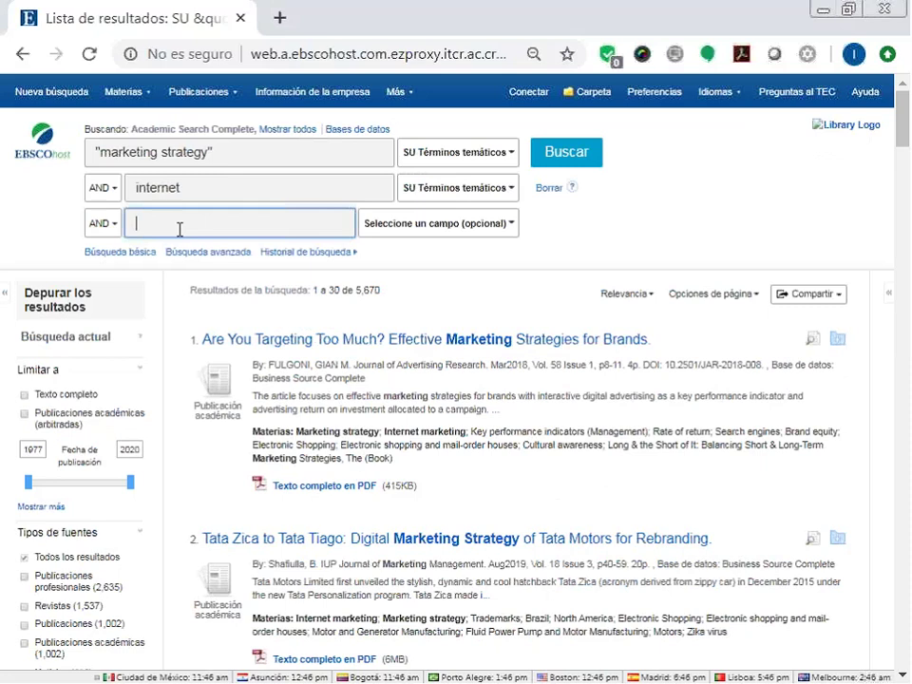
{"action": "type", "text": "St"}
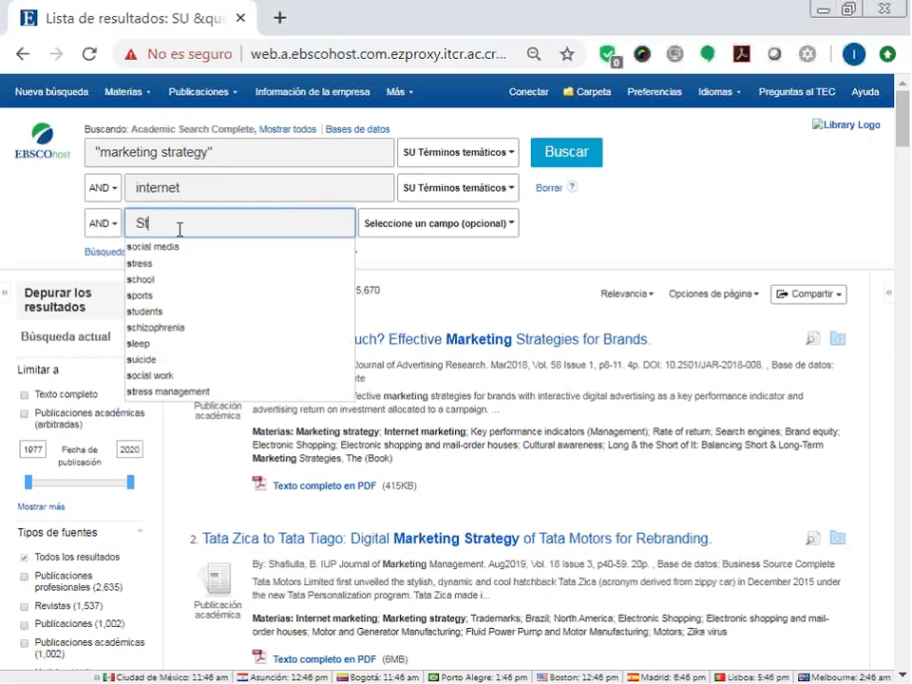
{"action": "type", "text": "odd"}
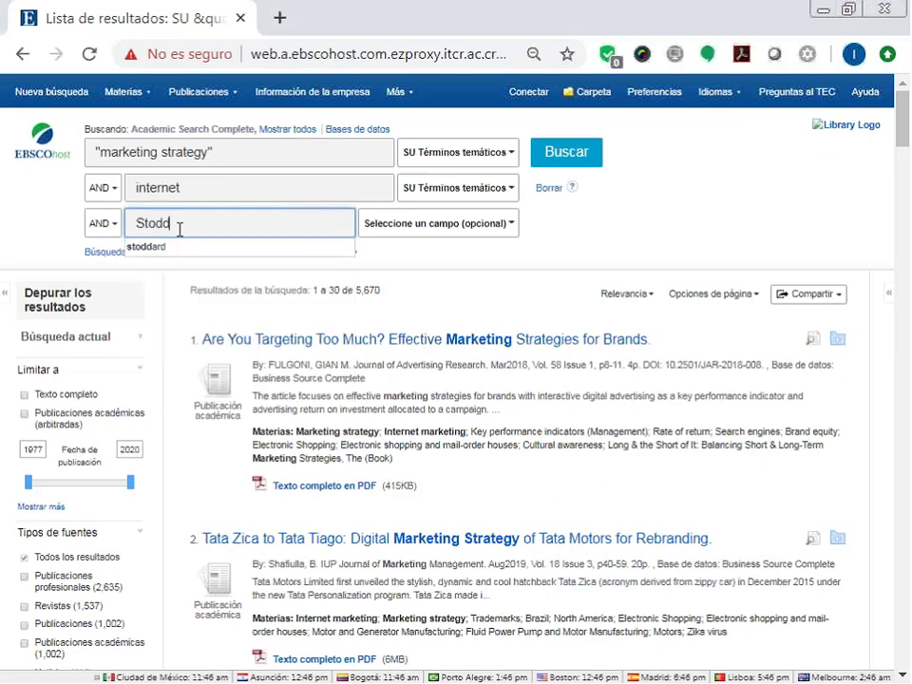
{"action": "type", "text": "ard"}
{"action": "left_click", "coordinate": [184, 247]}
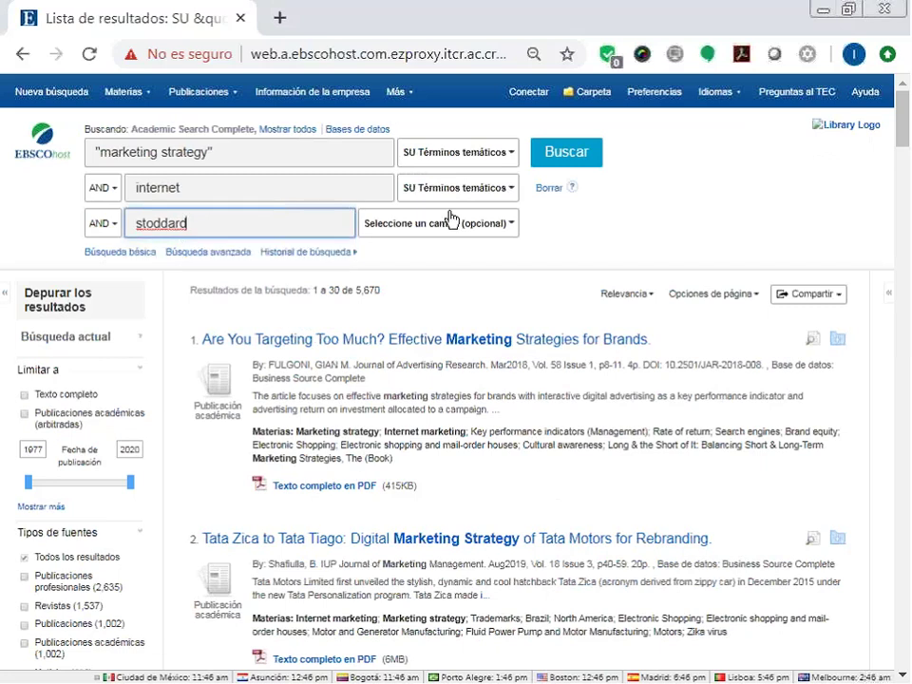
{"action": "left_click", "coordinate": [452, 224]}
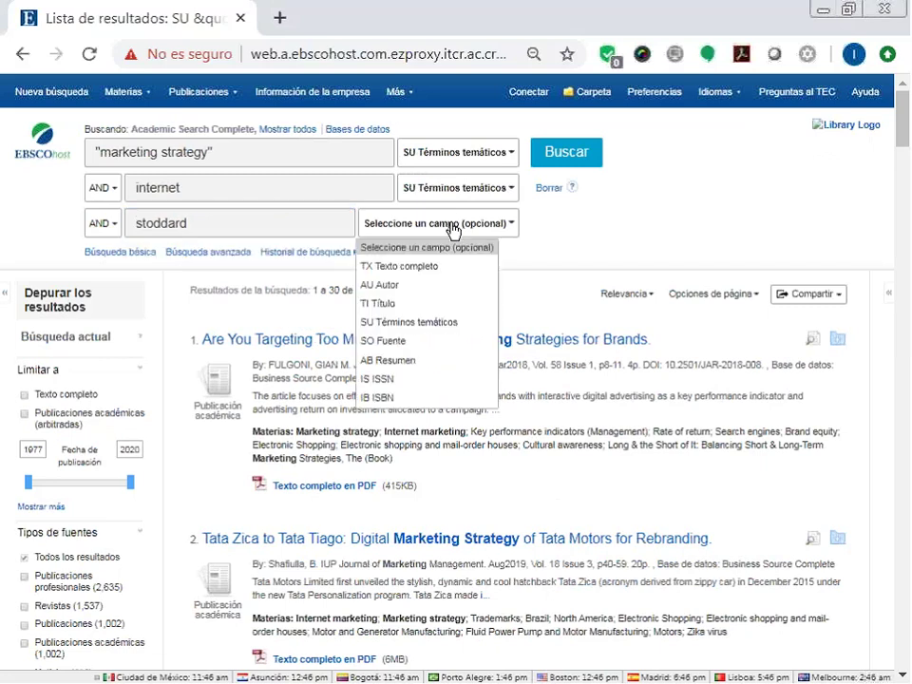
{"action": "left_click", "coordinate": [453, 285]}
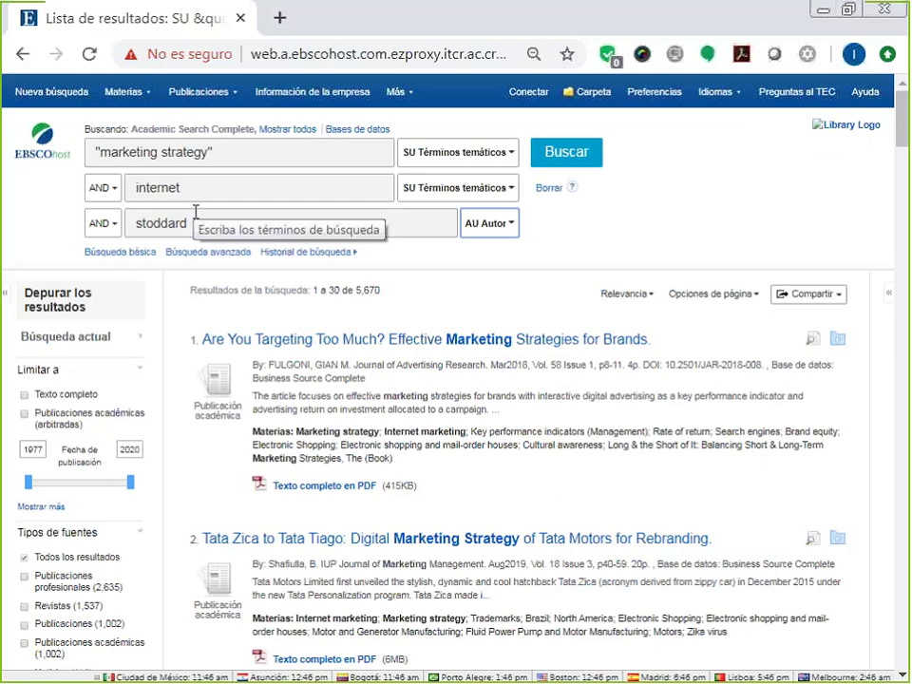
{"action": "left_click", "coordinate": [574, 159]}
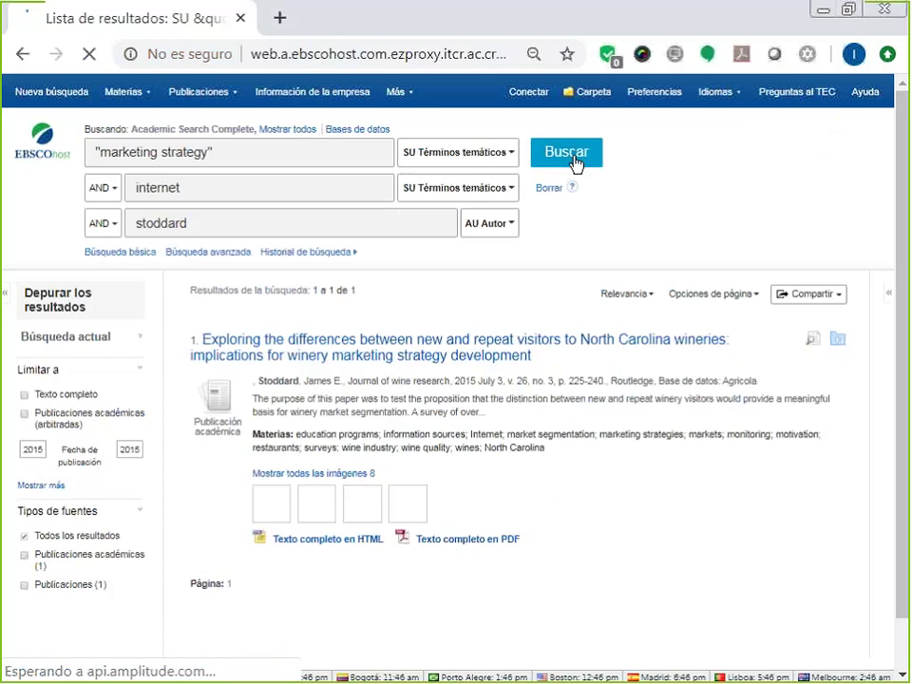
Delete the author surname from the third search box and rerun the search, back to 5,670 results.
{"action": "scroll", "coordinate": [576, 163], "scroll_direction": "down", "scroll_amount": 1}
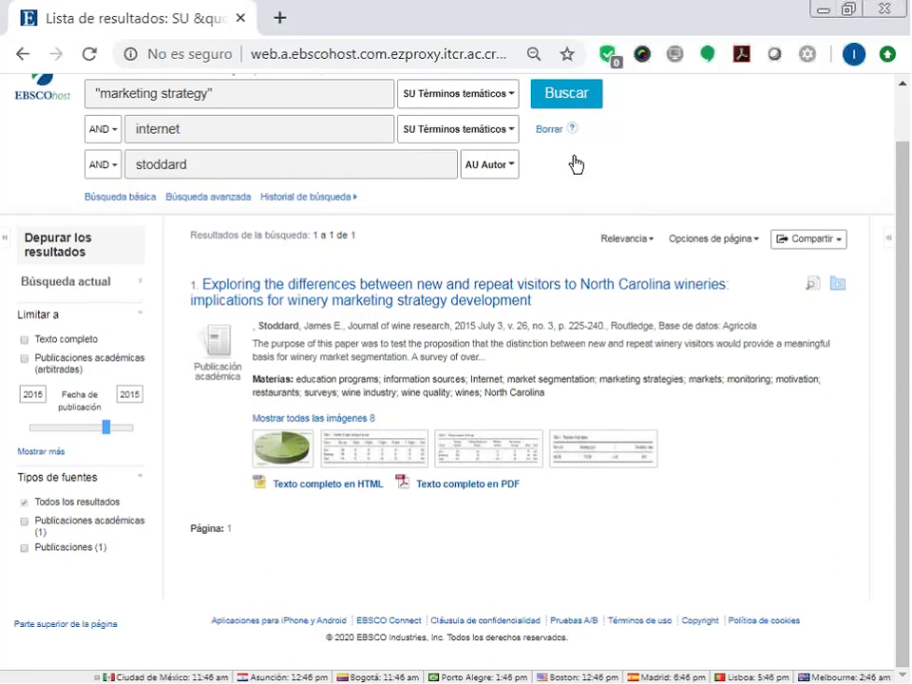
{"action": "scroll", "coordinate": [575, 164], "scroll_direction": "up", "scroll_amount": 1}
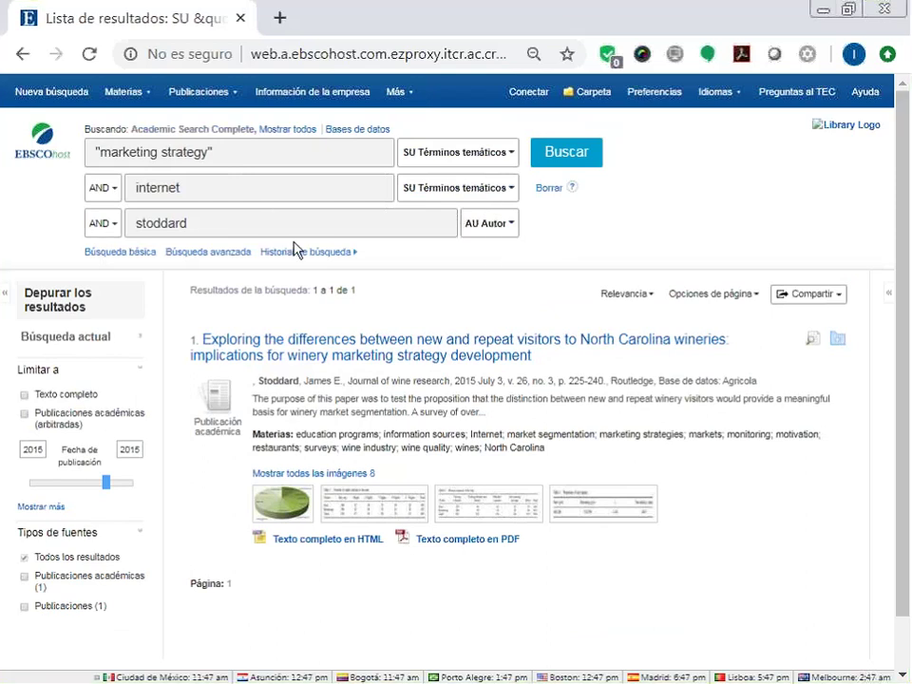
{"action": "left_click_drag", "start_coordinate": [273, 230], "coordinate": [33, 241]}
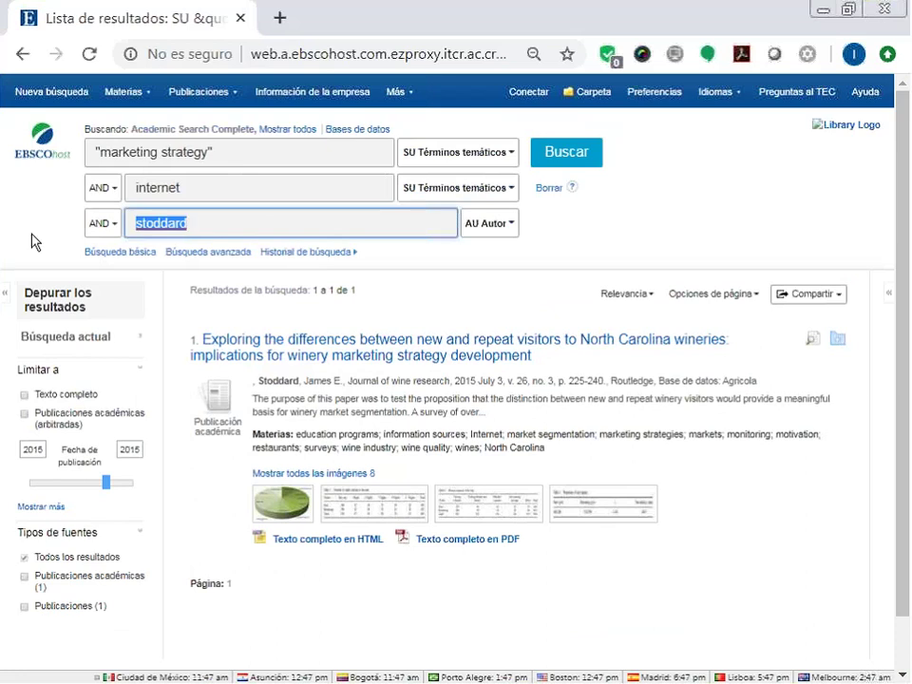
{"action": "key", "text": "BackSpace"}
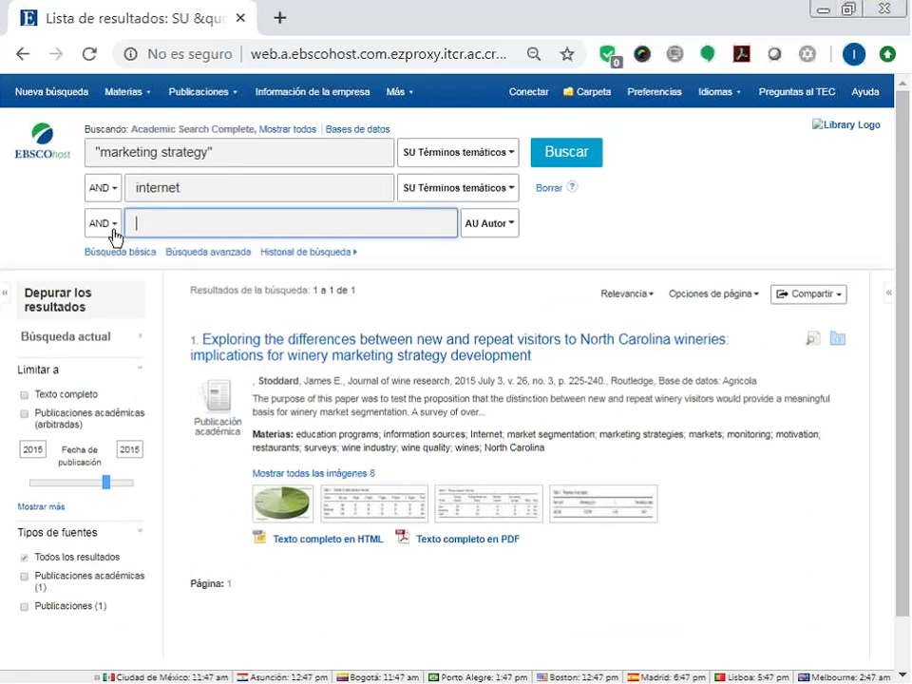
{"action": "left_click", "coordinate": [563, 160]}
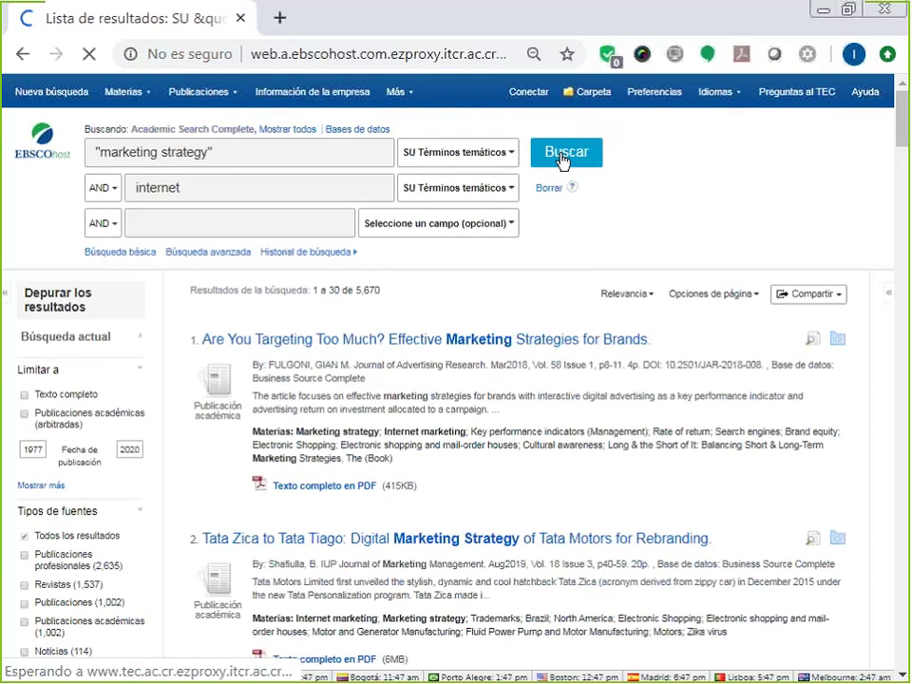
{"action": "scroll", "coordinate": [562, 162], "scroll_direction": "down", "scroll_amount": 1}
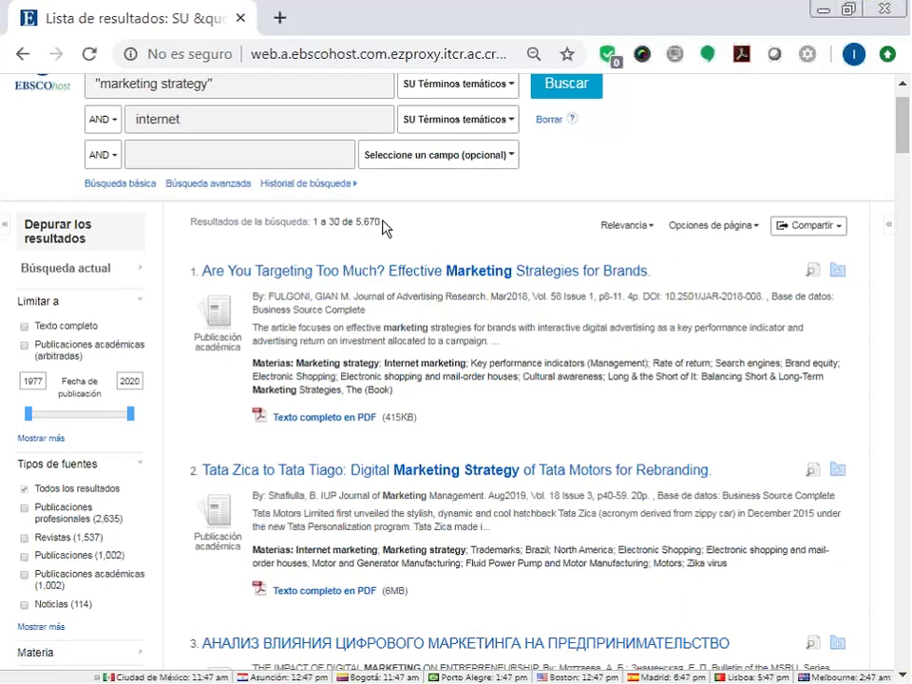
{"action": "left_click_drag", "start_coordinate": [382, 223], "coordinate": [357, 225]}
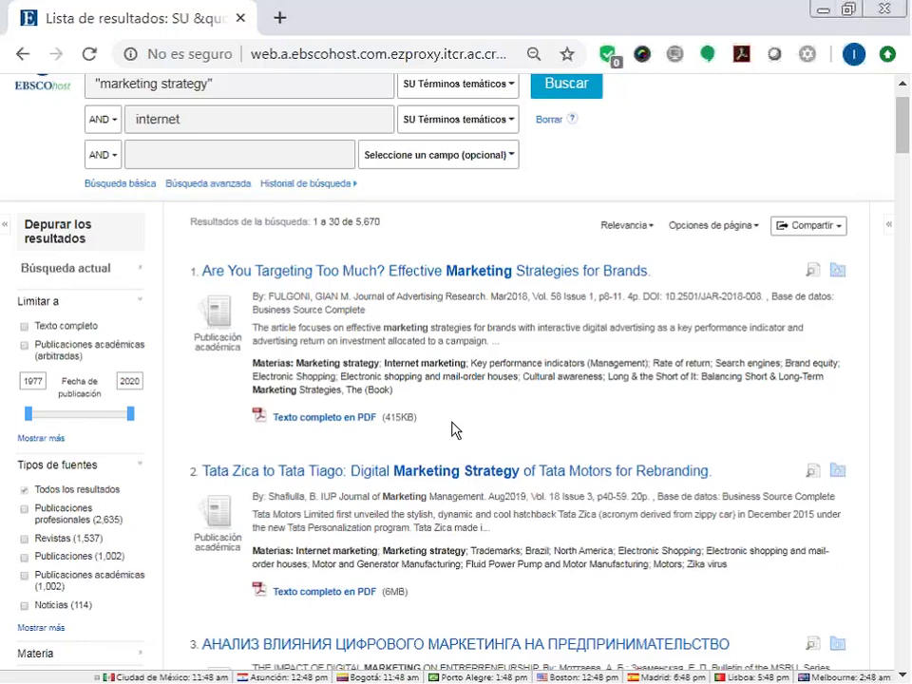
{"action": "scroll", "coordinate": [495, 226], "scroll_direction": "up", "scroll_amount": 1}
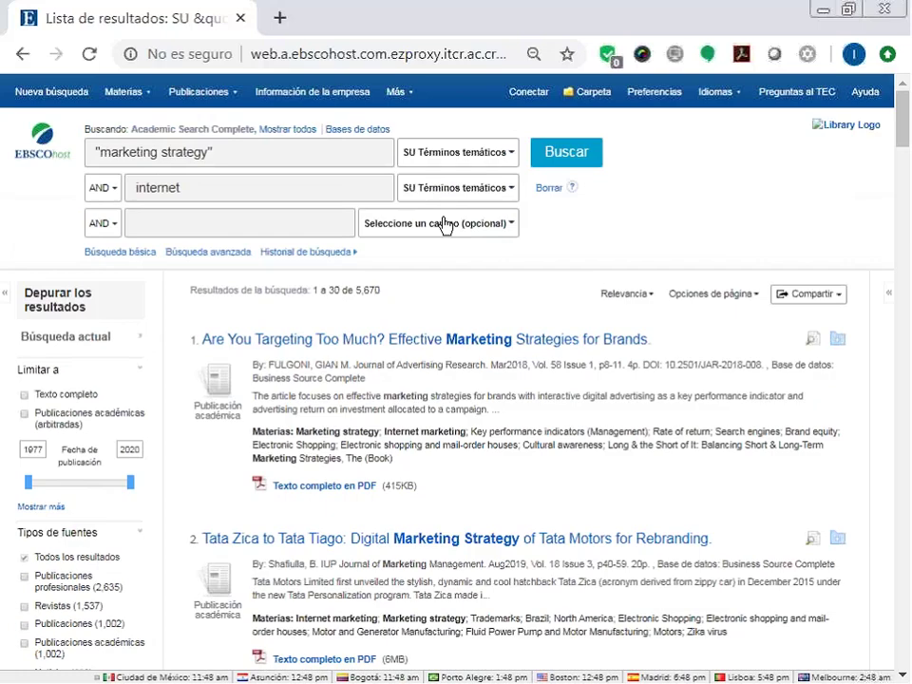
Reset both rows' field dropdowns to Seleccione un campo (opcional) and rerun the search.
{"action": "left_click", "coordinate": [456, 160]}
{"action": "left_click", "coordinate": [462, 175]}
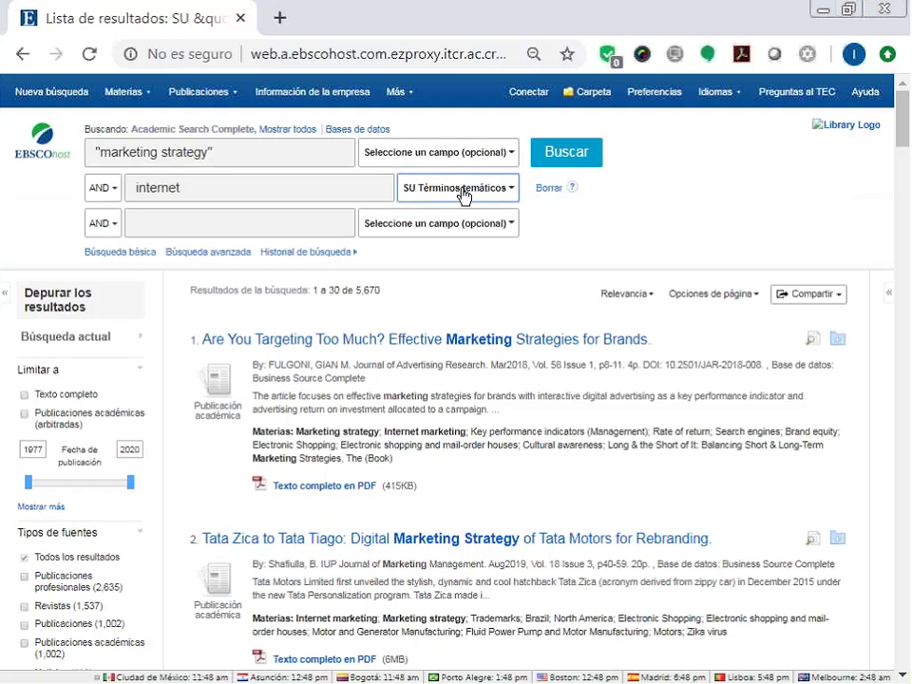
{"action": "left_click", "coordinate": [460, 191]}
{"action": "left_click", "coordinate": [462, 205]}
{"action": "left_click", "coordinate": [560, 164]}
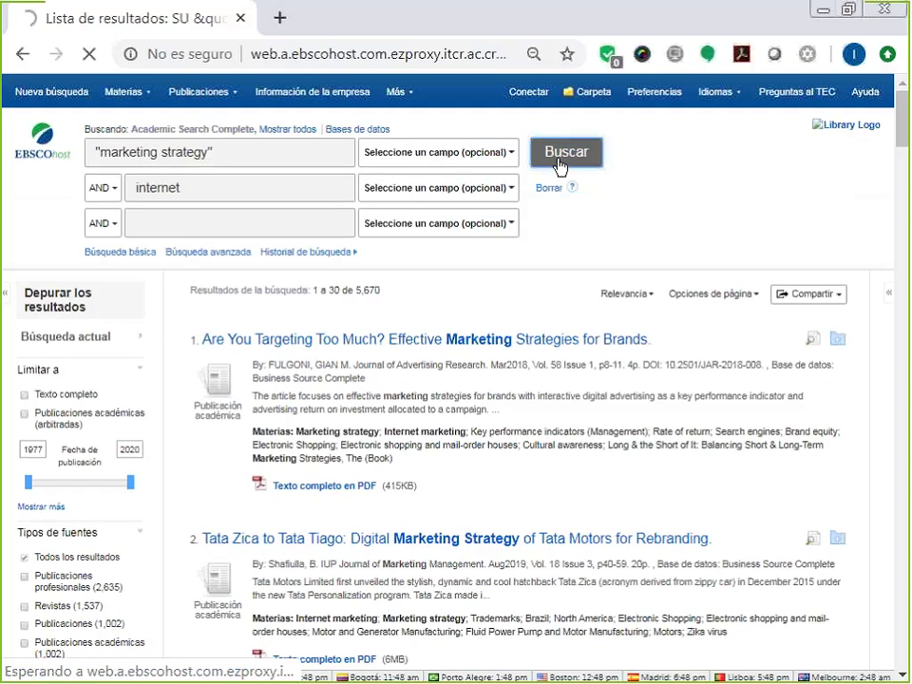
{"action": "left_click", "coordinate": [561, 157]}
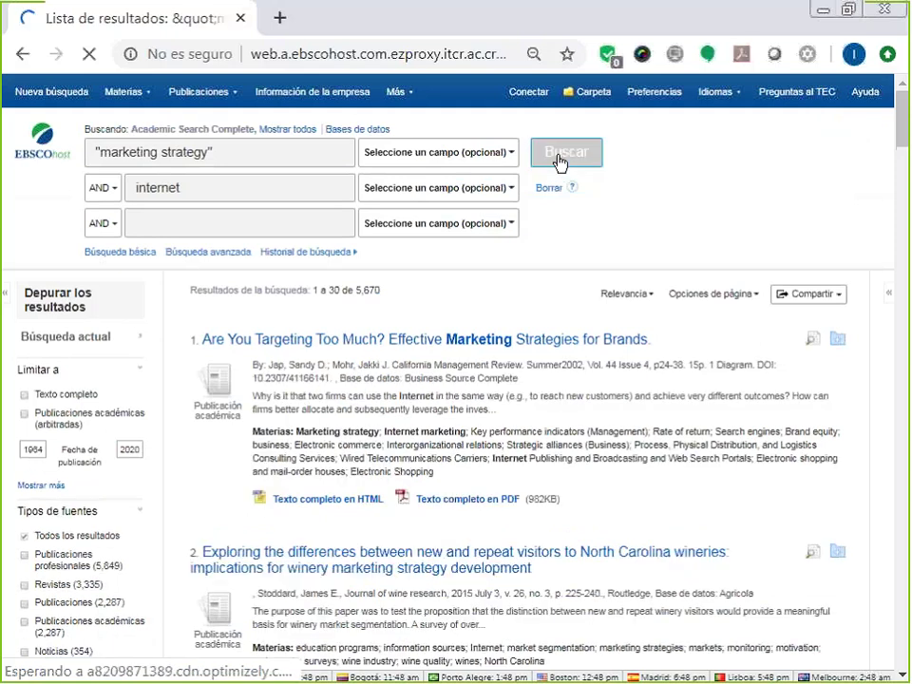
Select the subject term Electronic Shopping under result 4, INTERNET MARKETING AS A BUSINESS NECESSITY.
{"action": "scroll", "coordinate": [403, 399], "scroll_direction": "down", "scroll_amount": 1}
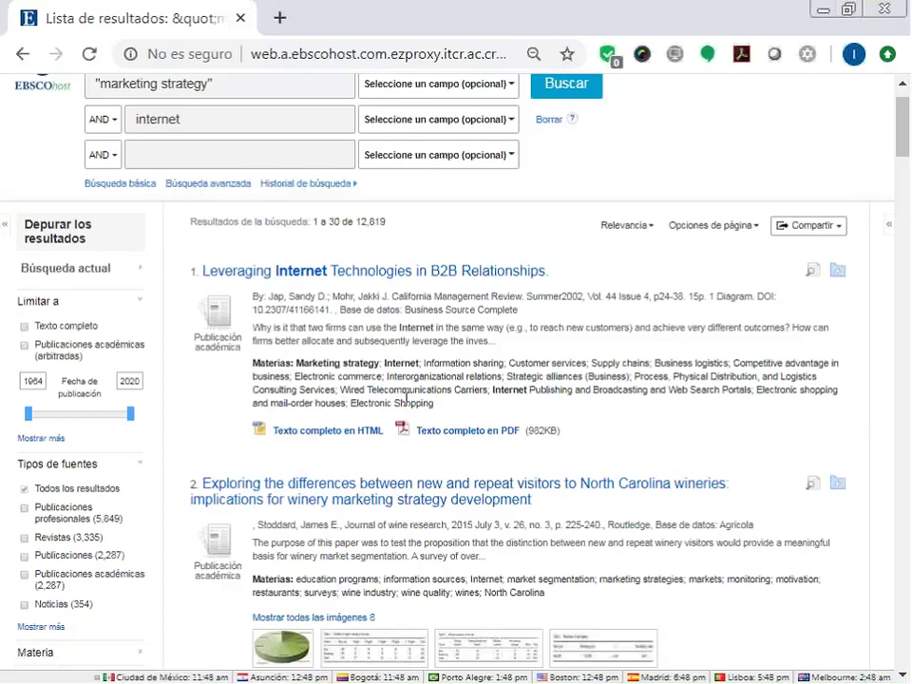
{"action": "scroll", "coordinate": [253, 371], "scroll_direction": "down", "scroll_amount": 3}
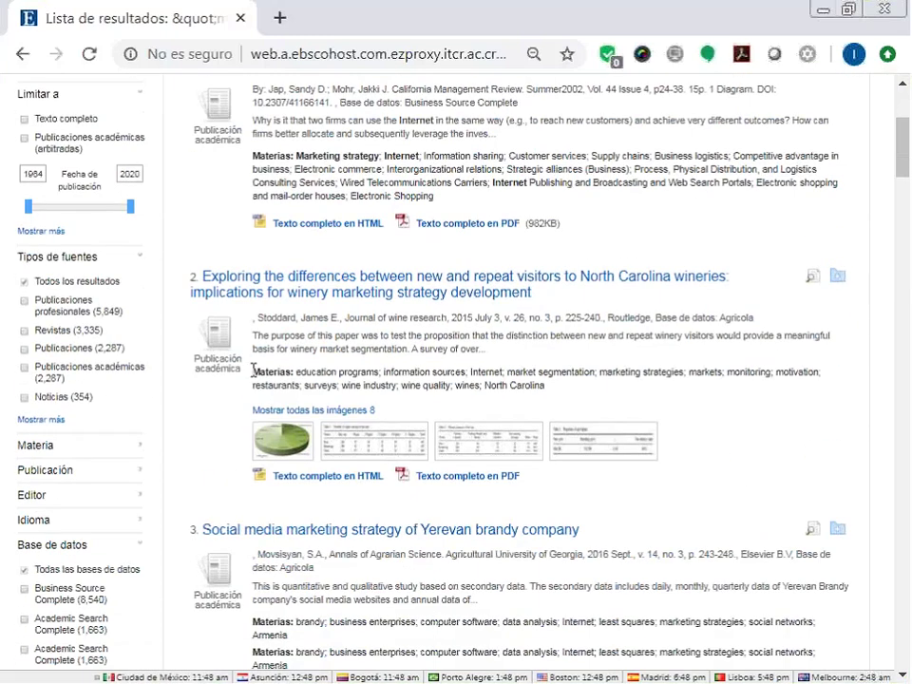
{"action": "left_click_drag", "start_coordinate": [253, 370], "coordinate": [574, 403]}
{"action": "scroll", "coordinate": [246, 430], "scroll_direction": "down", "scroll_amount": 4}
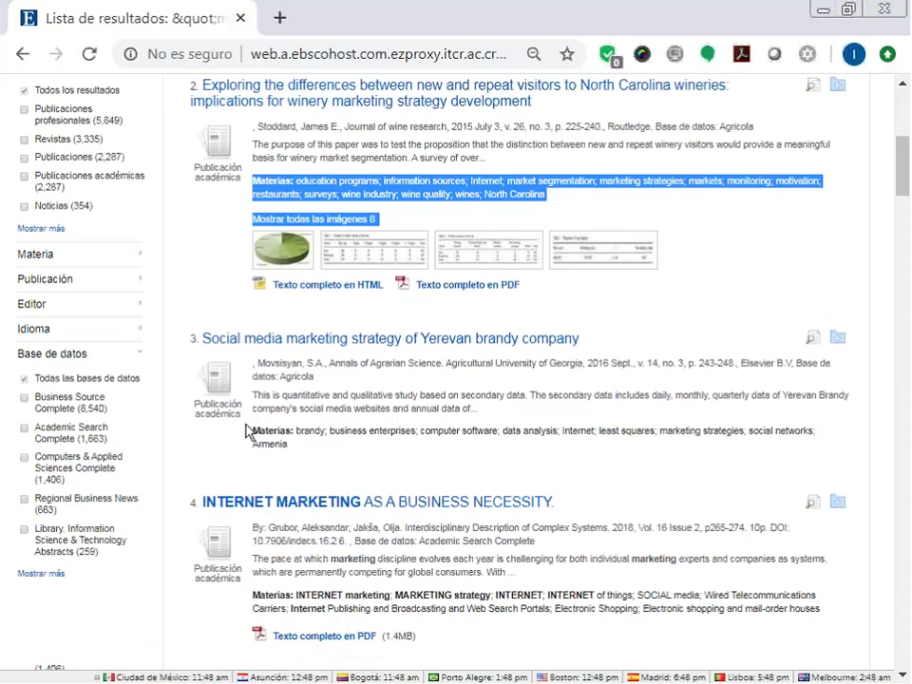
{"action": "left_click_drag", "start_coordinate": [250, 414], "coordinate": [295, 432]}
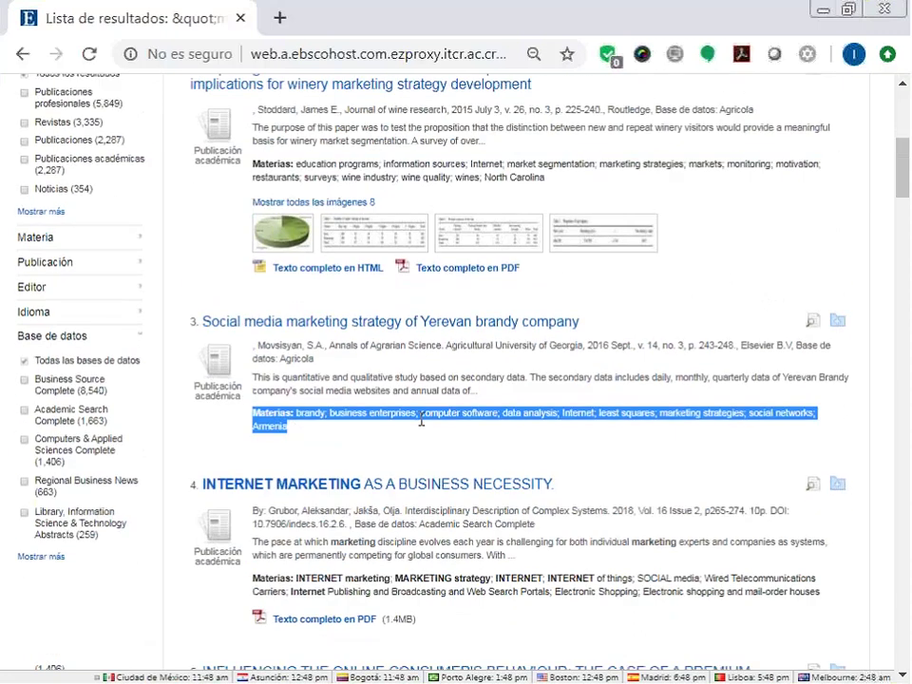
{"action": "scroll", "coordinate": [421, 423], "scroll_direction": "down", "scroll_amount": 4}
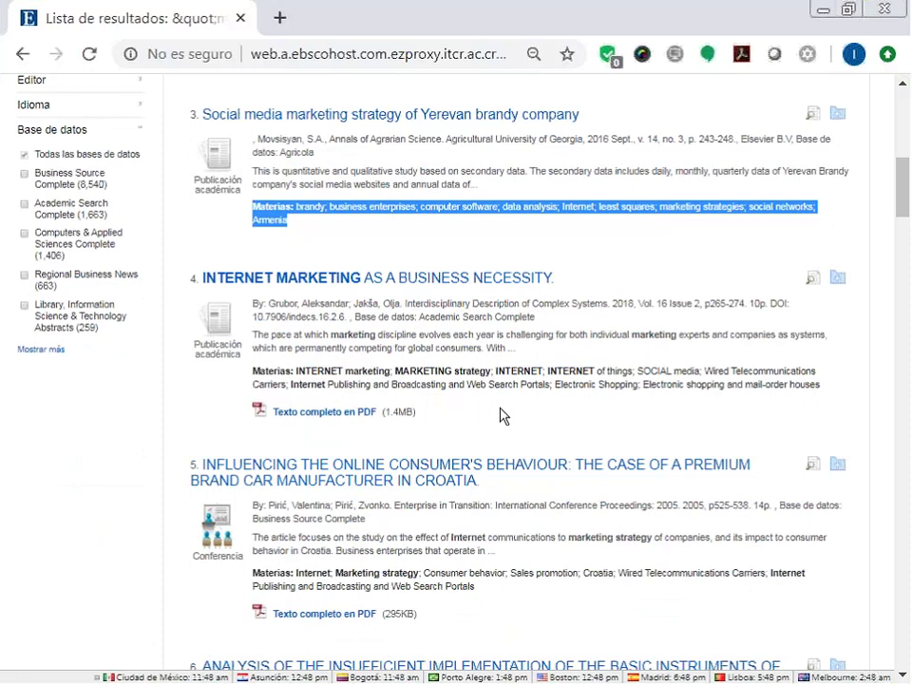
{"action": "left_click", "coordinate": [557, 385]}
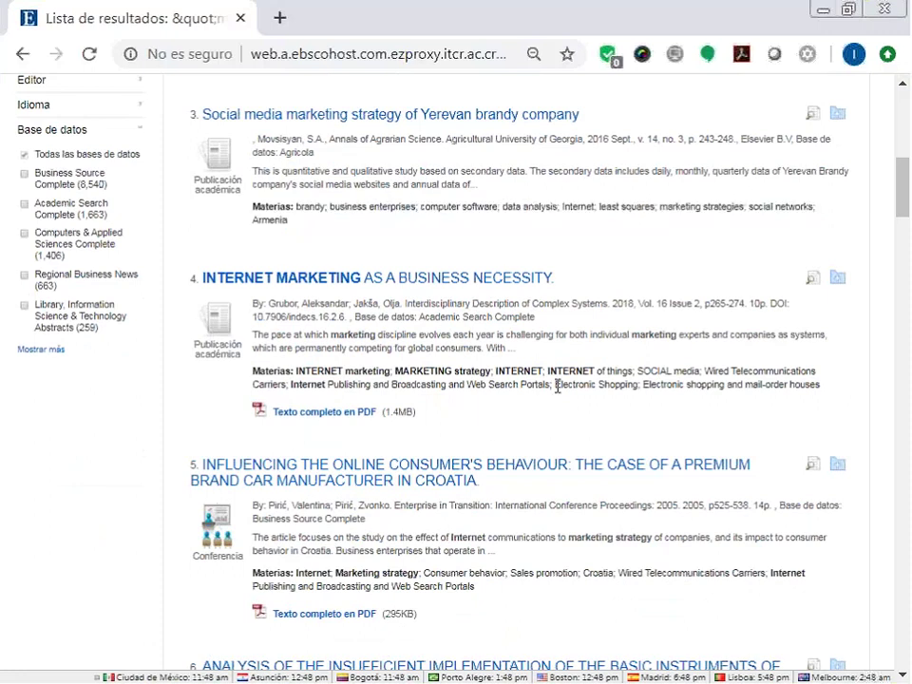
{"action": "left_click_drag", "start_coordinate": [557, 385], "coordinate": [640, 388]}
{"action": "key", "text": "ctrl+c"}
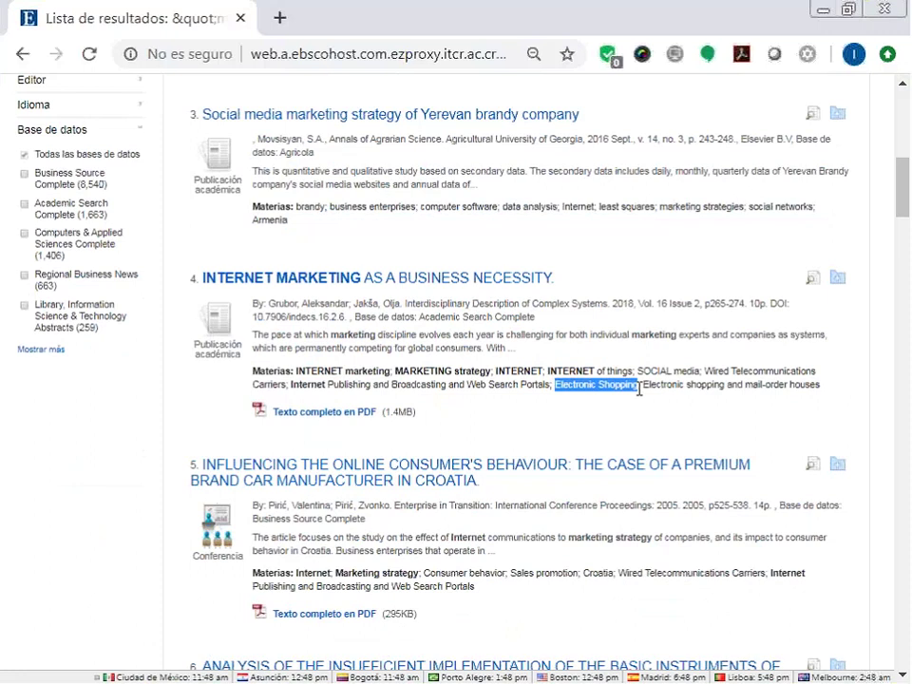
{"action": "scroll", "coordinate": [237, 213], "scroll_direction": "up", "scroll_amount": 10}
Paste Electronic Shopping into the third search box and rerun, narrowing results to 5,531.
{"action": "left_click", "coordinate": [235, 219]}
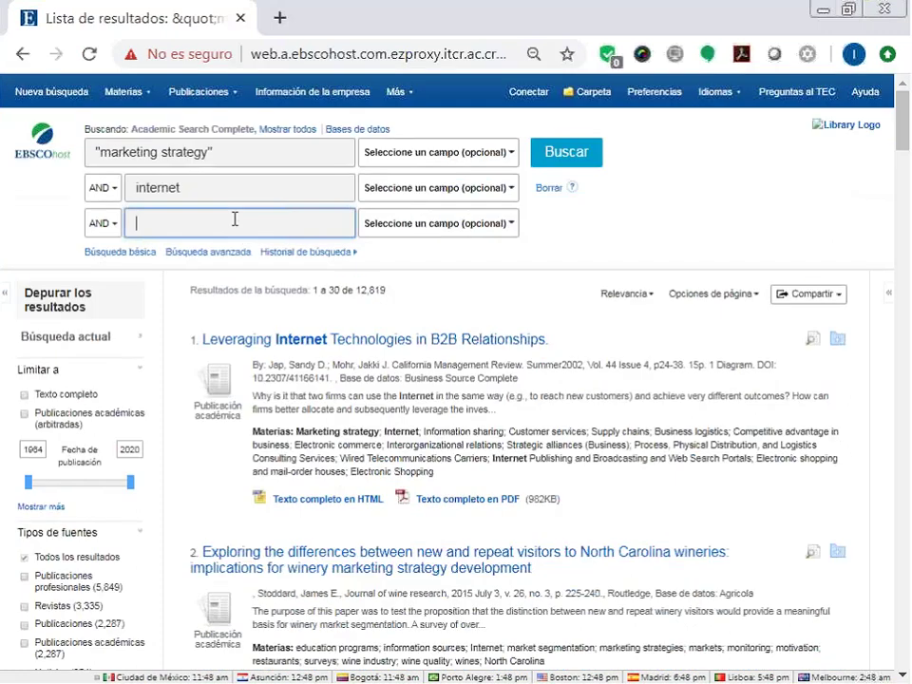
{"action": "key", "text": "ctrl+v"}
{"action": "left_click", "coordinate": [544, 159]}
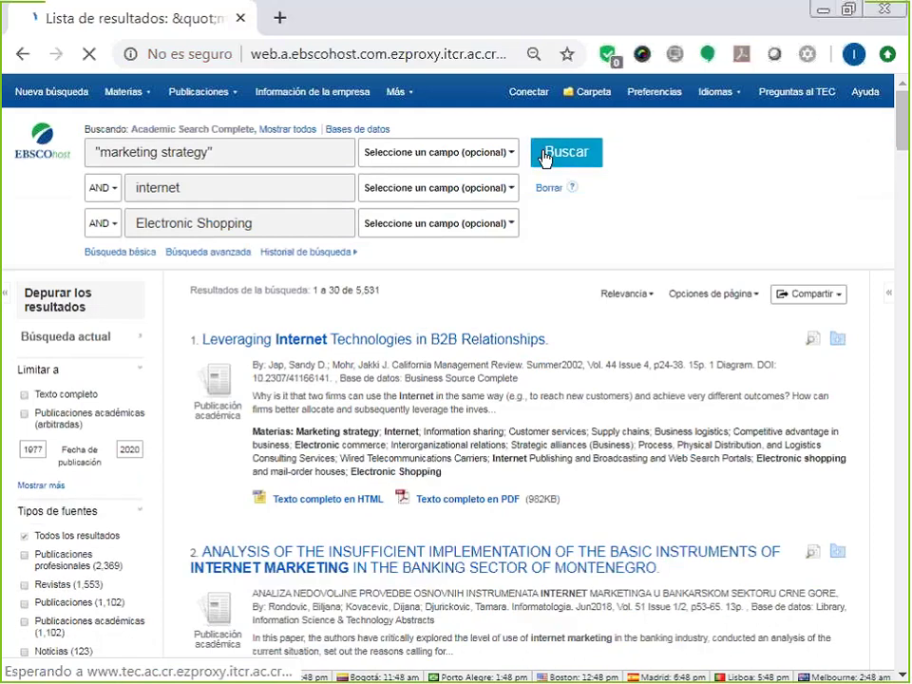
{"action": "scroll", "coordinate": [544, 159], "scroll_direction": "down", "scroll_amount": 1}
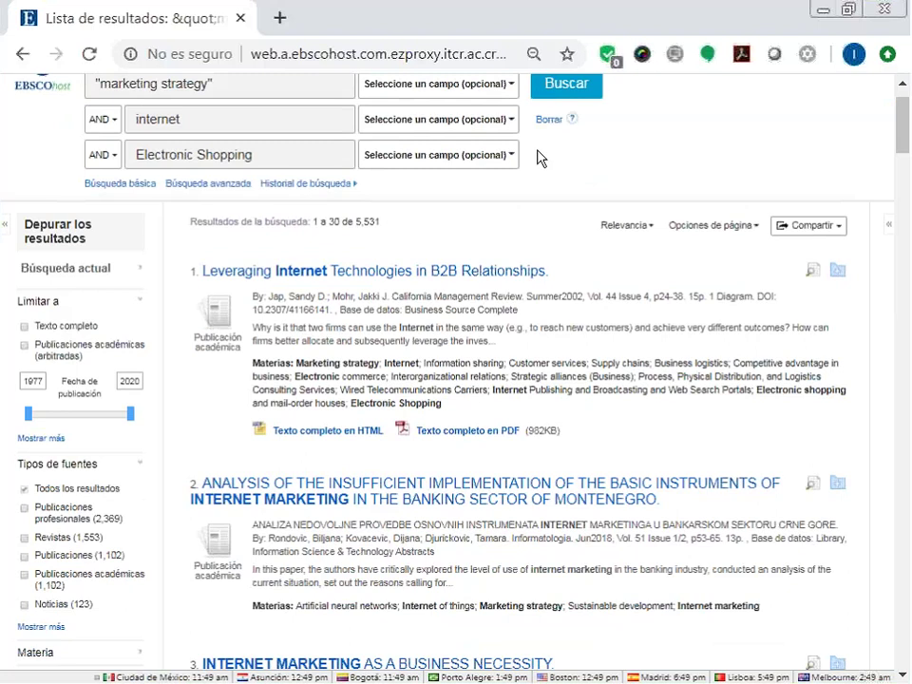
Change the second term to 'internet of things' via autocomplete and rerun, leaving 16 results.
{"action": "left_click", "coordinate": [232, 122]}
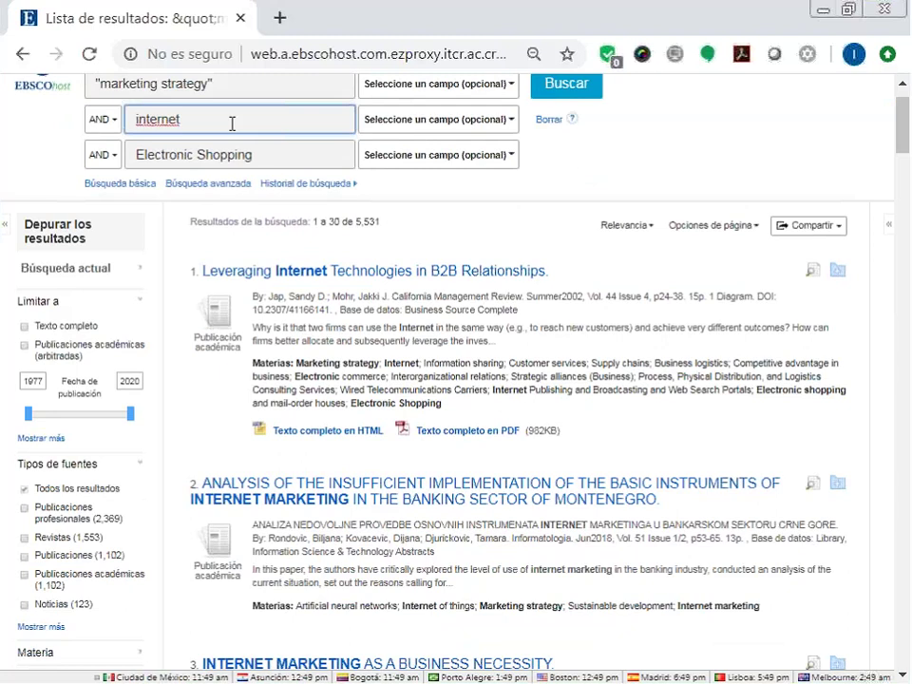
{"action": "type", "text": "bo"}
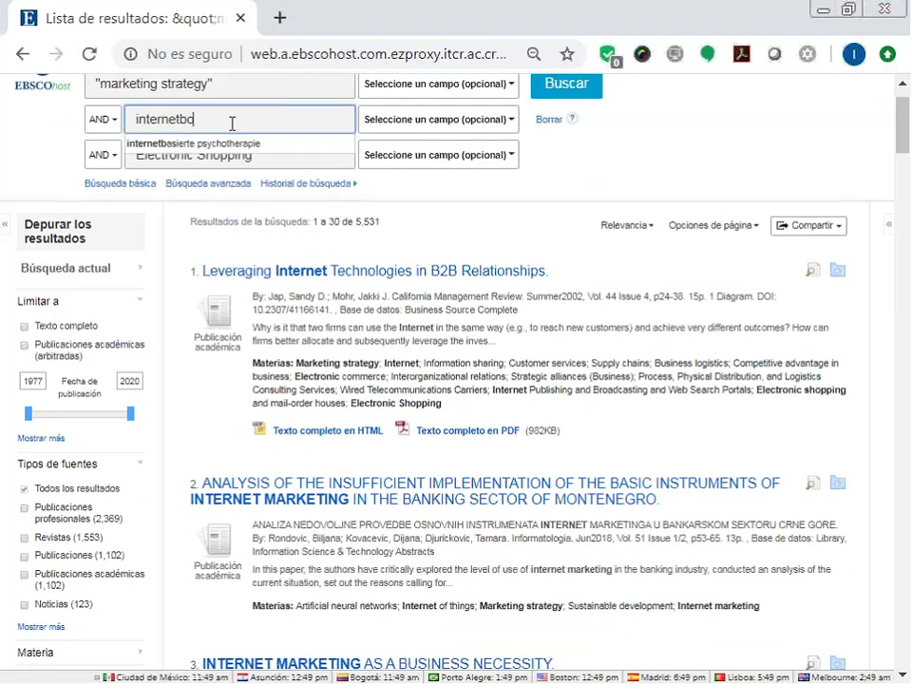
{"action": "type", "text": "f thin"}
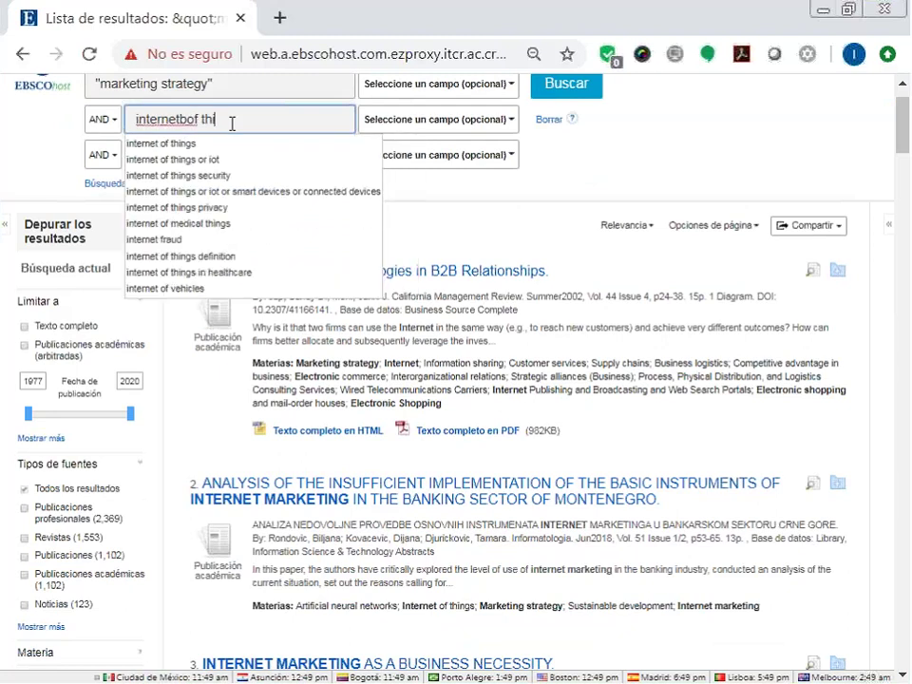
{"action": "left_click", "coordinate": [233, 144]}
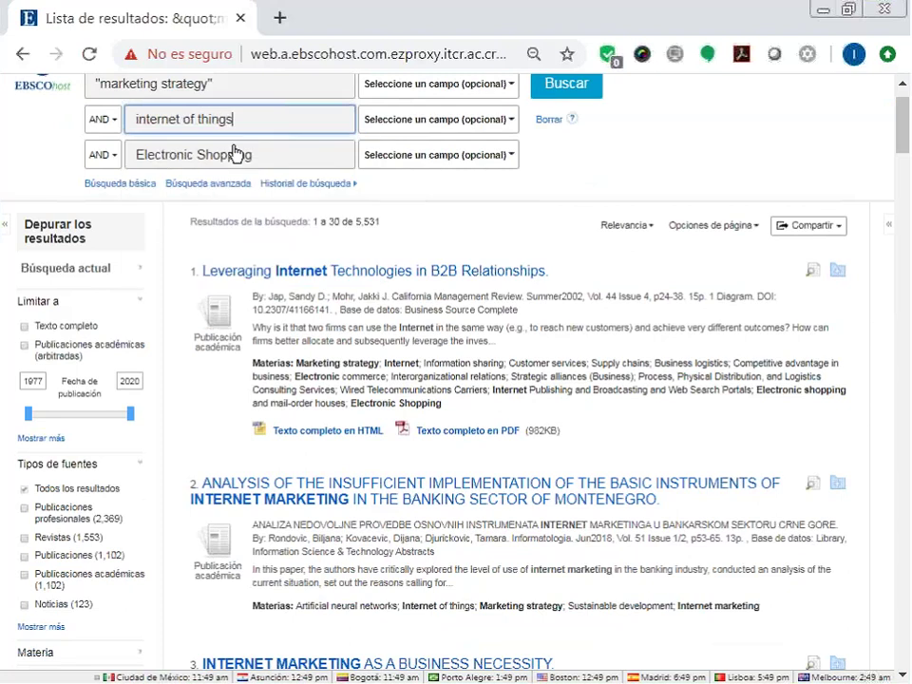
{"action": "left_click", "coordinate": [545, 94]}
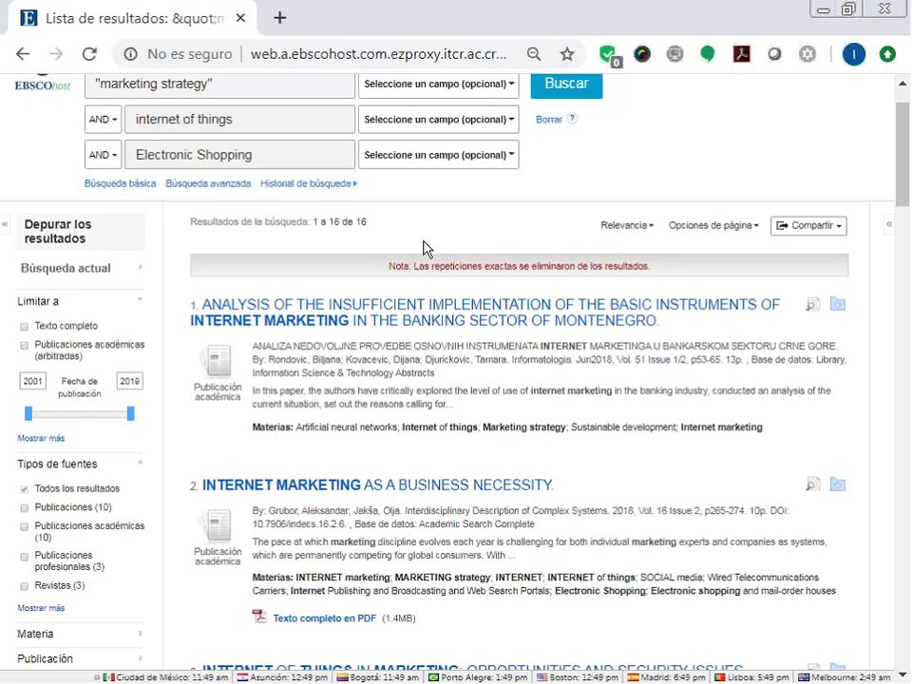
{"action": "scroll", "coordinate": [454, 321], "scroll_direction": "down", "scroll_amount": 9}
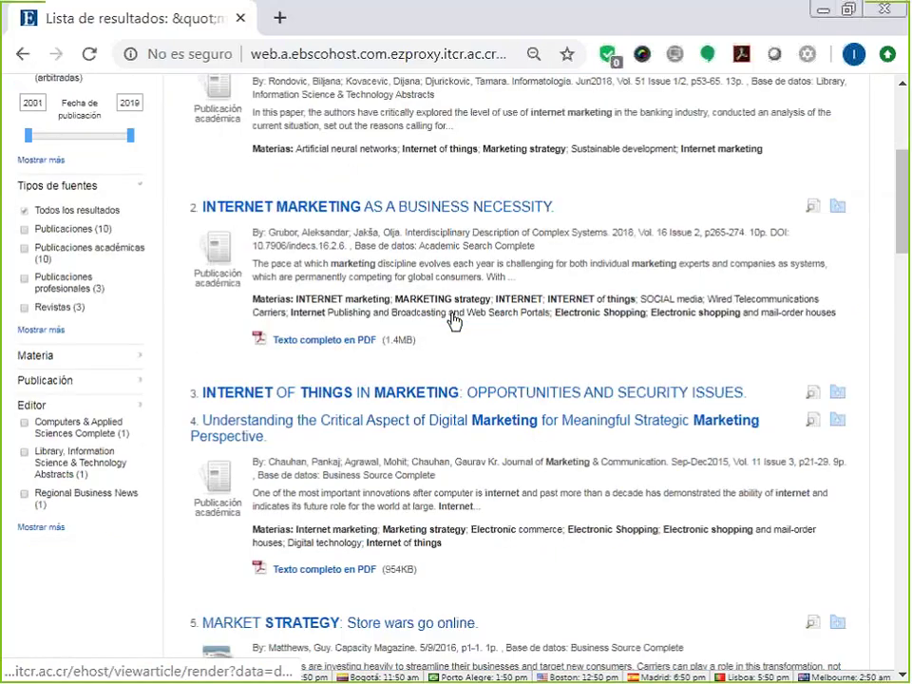
{"action": "scroll", "coordinate": [455, 313], "scroll_direction": "up", "scroll_amount": 10}
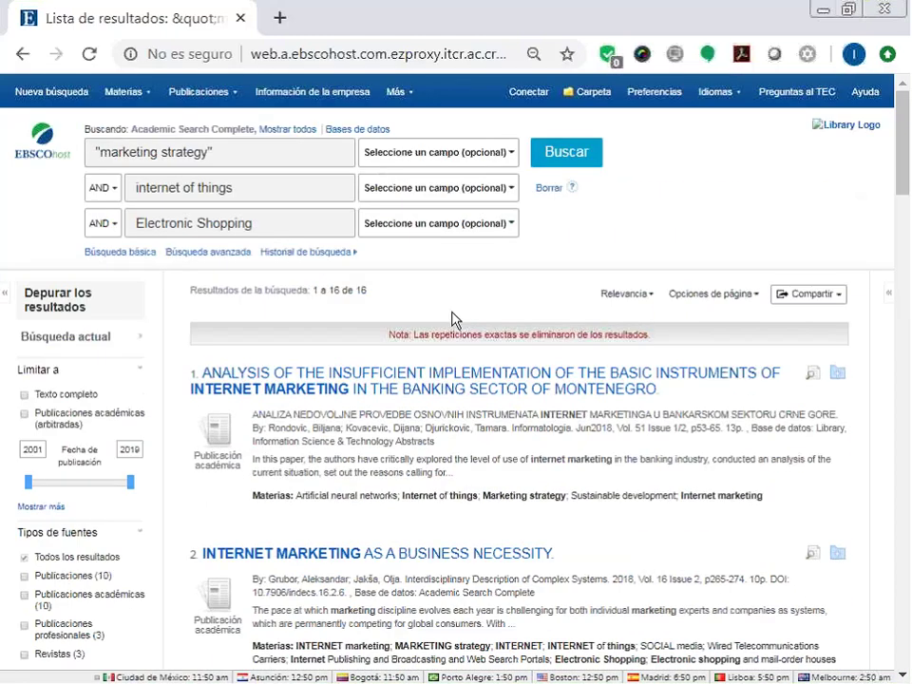
Show the advanced search options and annotate the Boolean/Phrase and equivalent-subjects settings.
{"action": "left_click", "coordinate": [209, 253]}
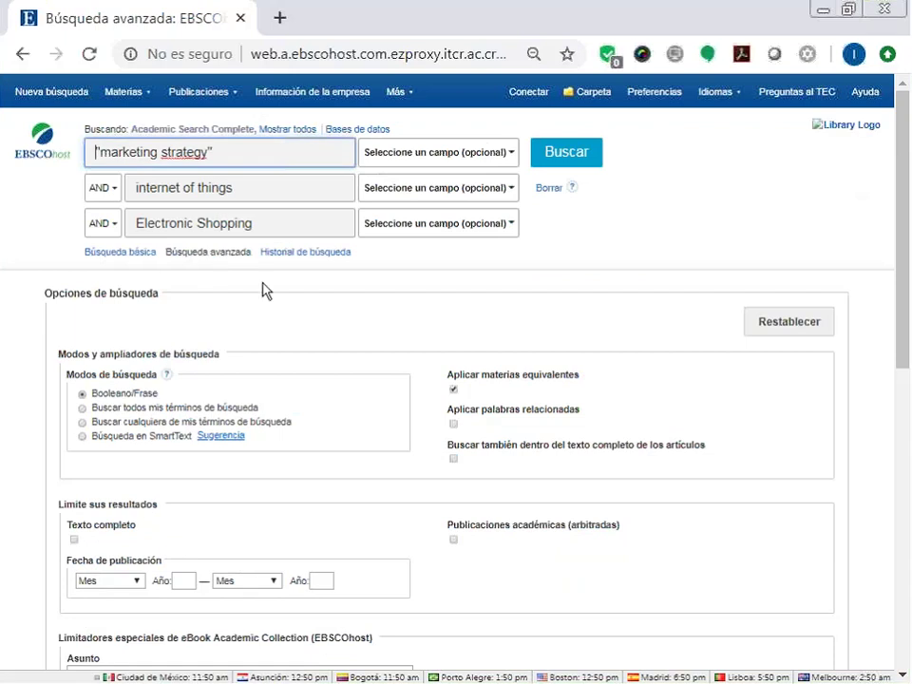
{"action": "left_click", "coordinate": [489, 335]}
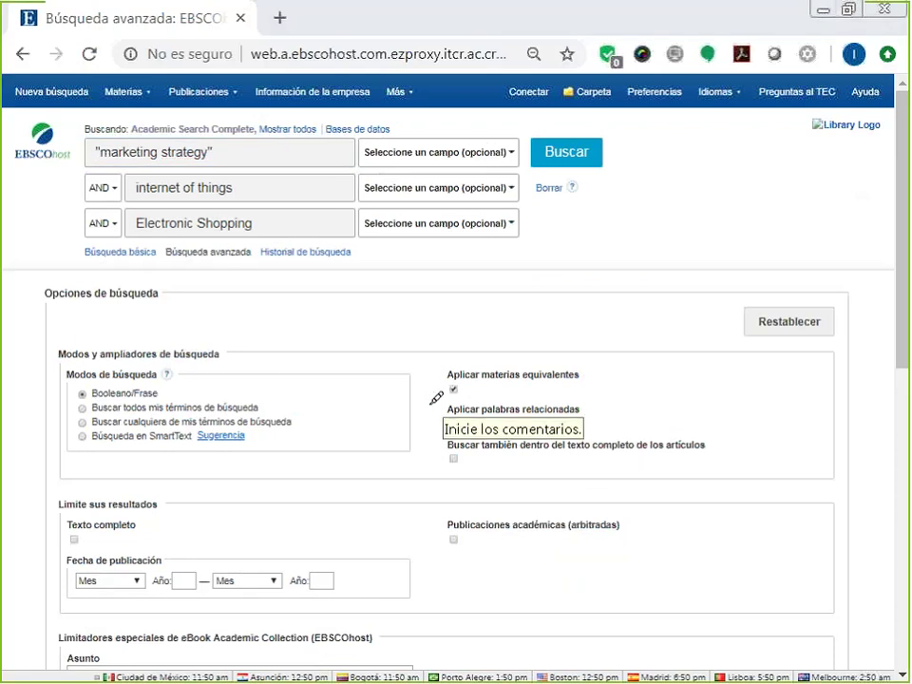
{"action": "left_click_drag", "start_coordinate": [428, 404], "coordinate": [570, 509]}
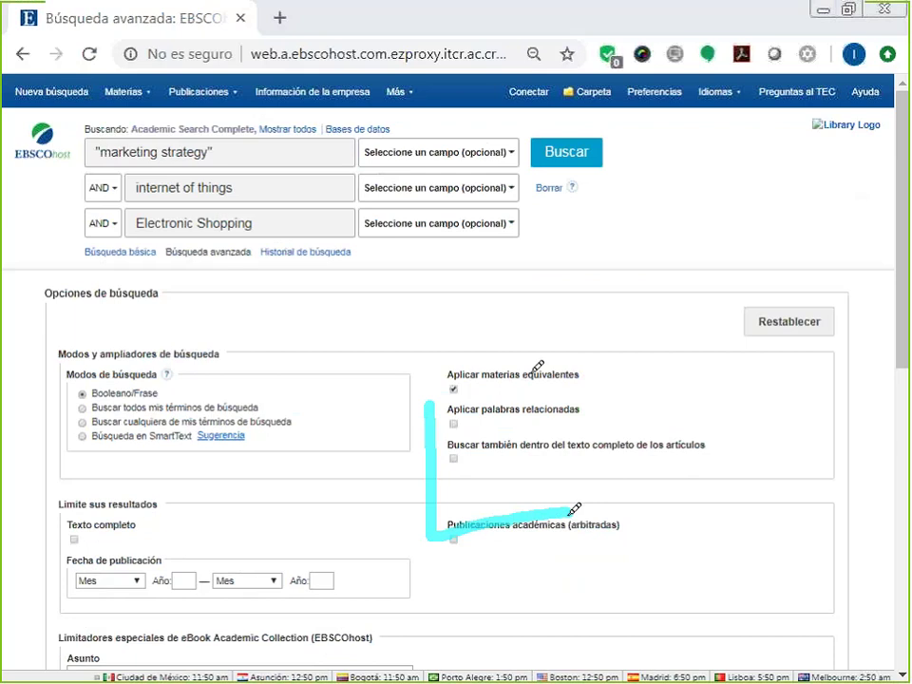
{"action": "left_click_drag", "start_coordinate": [572, 383], "coordinate": [595, 368]}
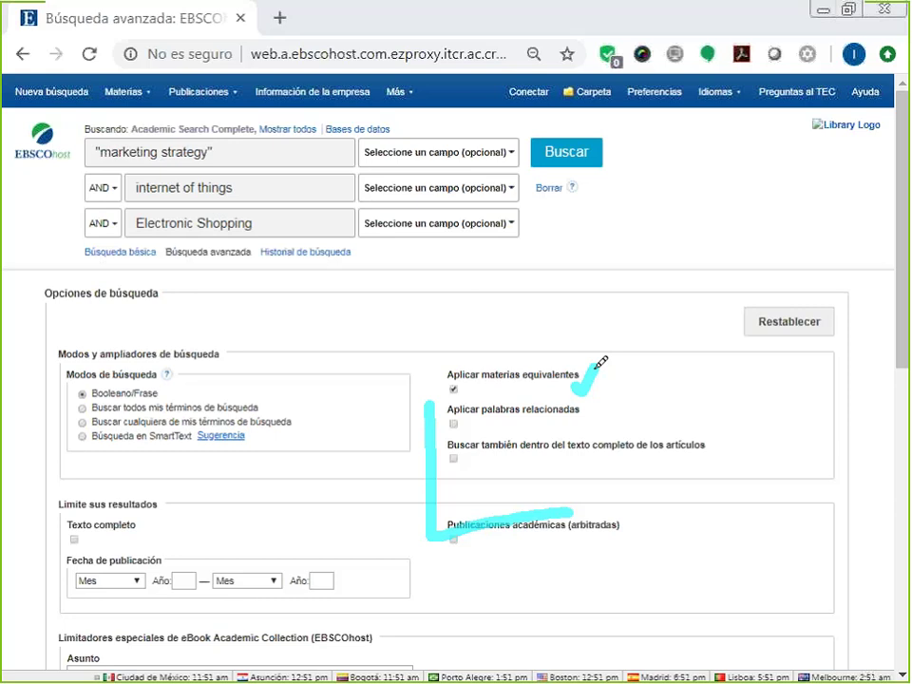
{"action": "left_click_drag", "start_coordinate": [581, 412], "coordinate": [612, 396]}
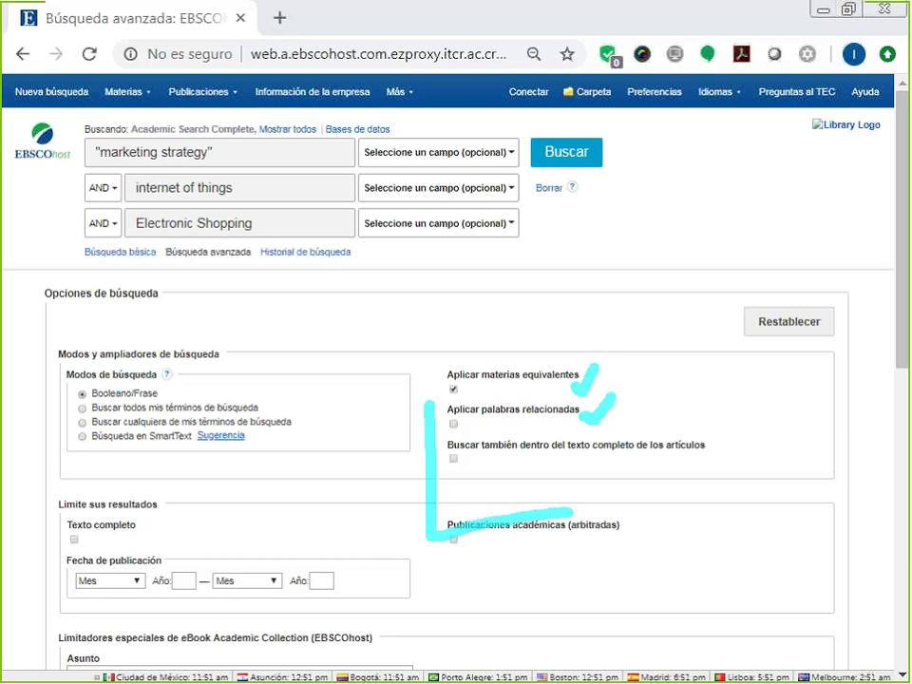
{"action": "left_click_drag", "start_coordinate": [455, 460], "coordinate": [498, 429]}
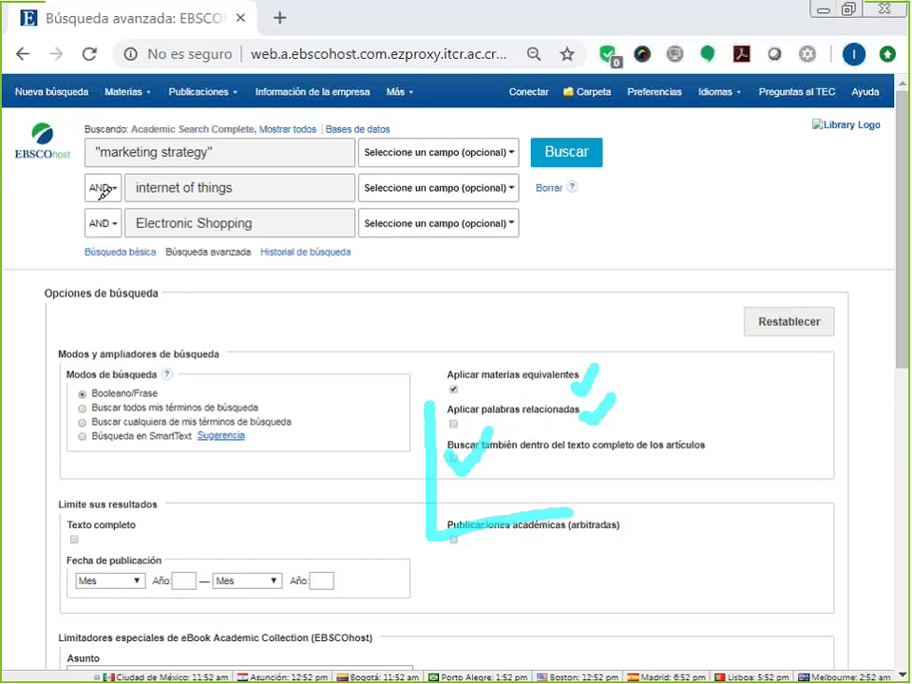
{"action": "key", "text": "e"}
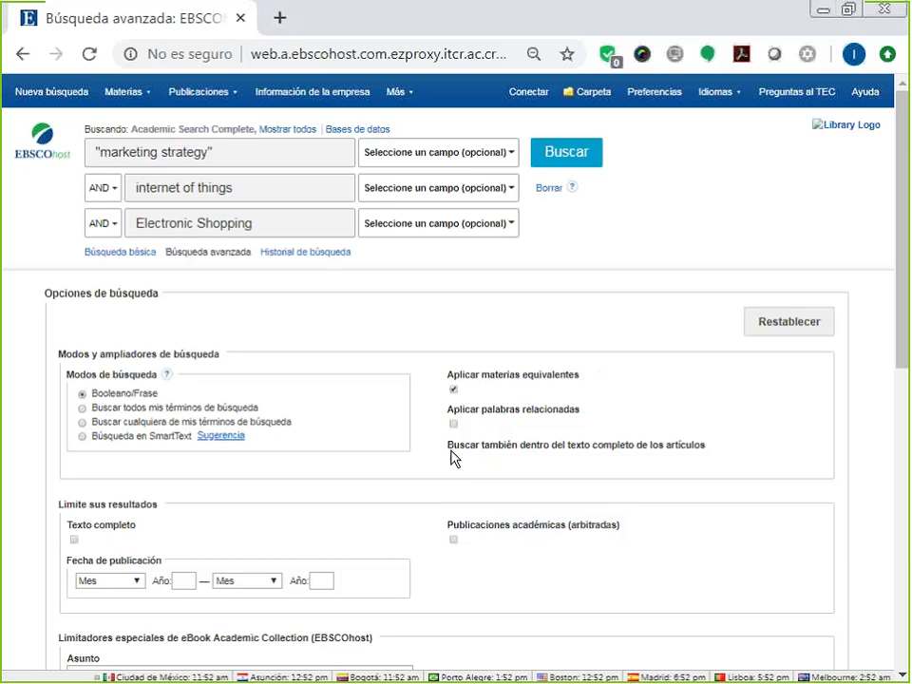
Rerun the three-term search inside the articles' full text, giving 311 results.
{"action": "left_click", "coordinate": [455, 459]}
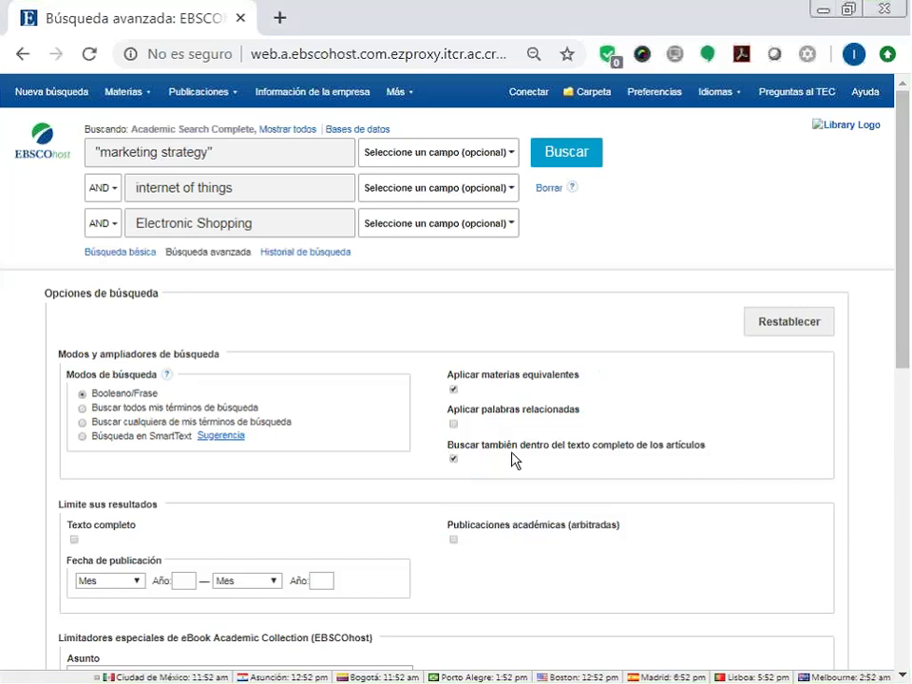
{"action": "left_click", "coordinate": [588, 163]}
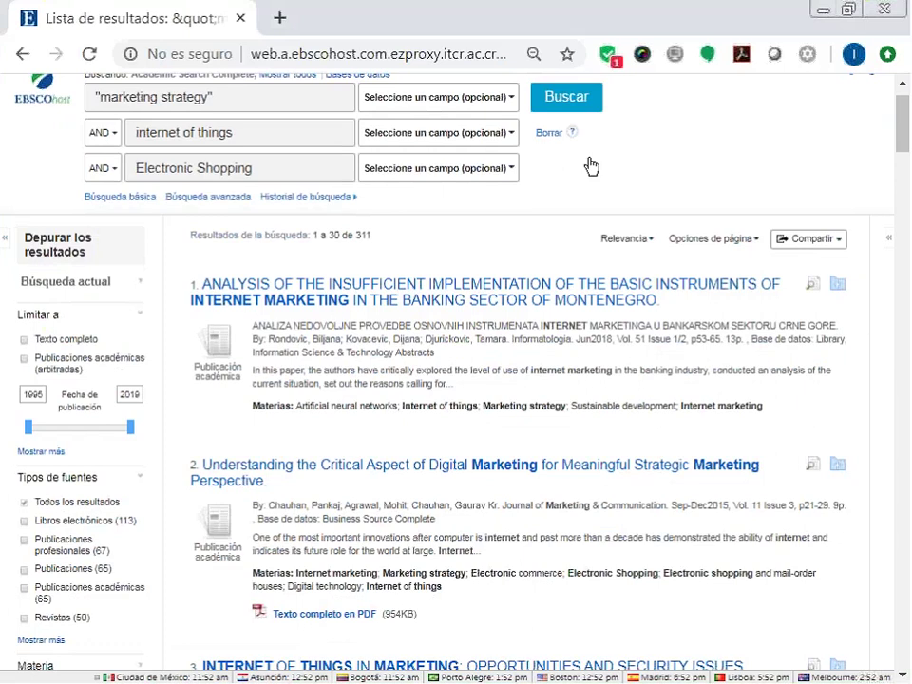
{"action": "left_click", "coordinate": [219, 204]}
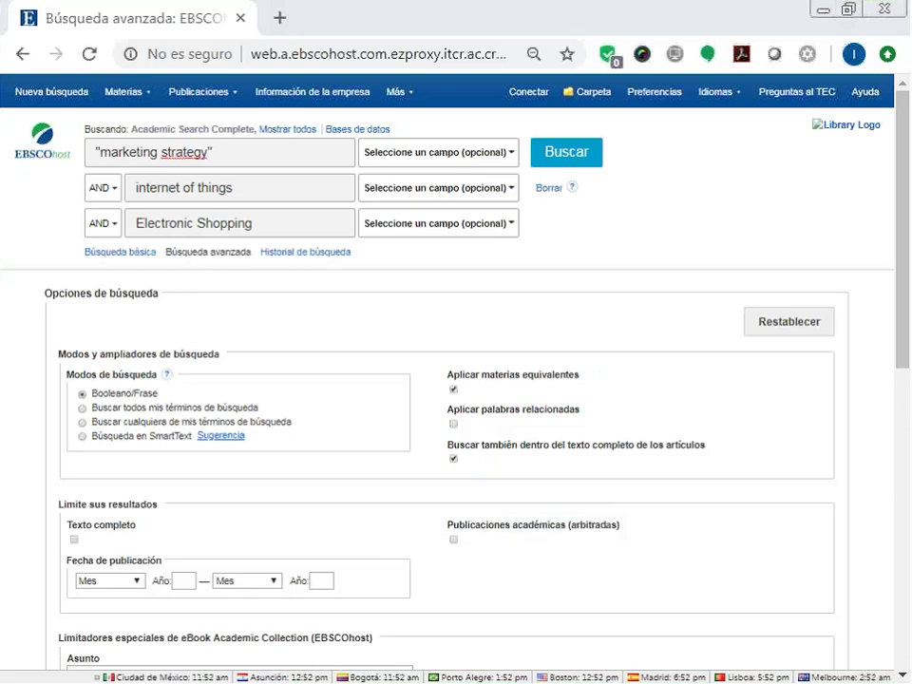
Tick the Texto completo limiter, leaving the publication start month blank.
{"action": "scroll", "coordinate": [276, 340], "scroll_direction": "down", "scroll_amount": 2}
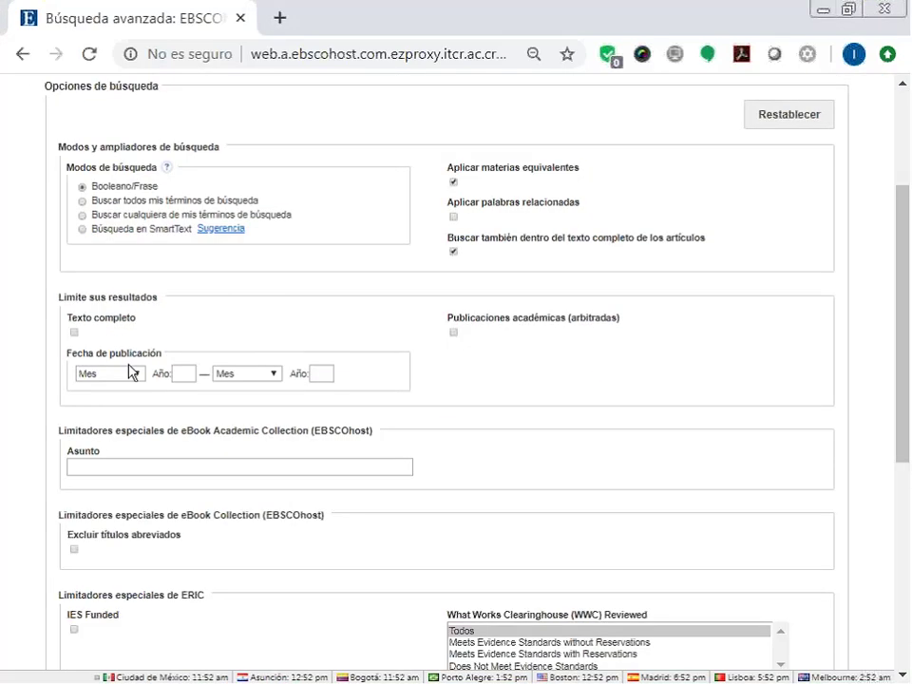
{"action": "left_click", "coordinate": [74, 333]}
{"action": "left_click", "coordinate": [137, 377]}
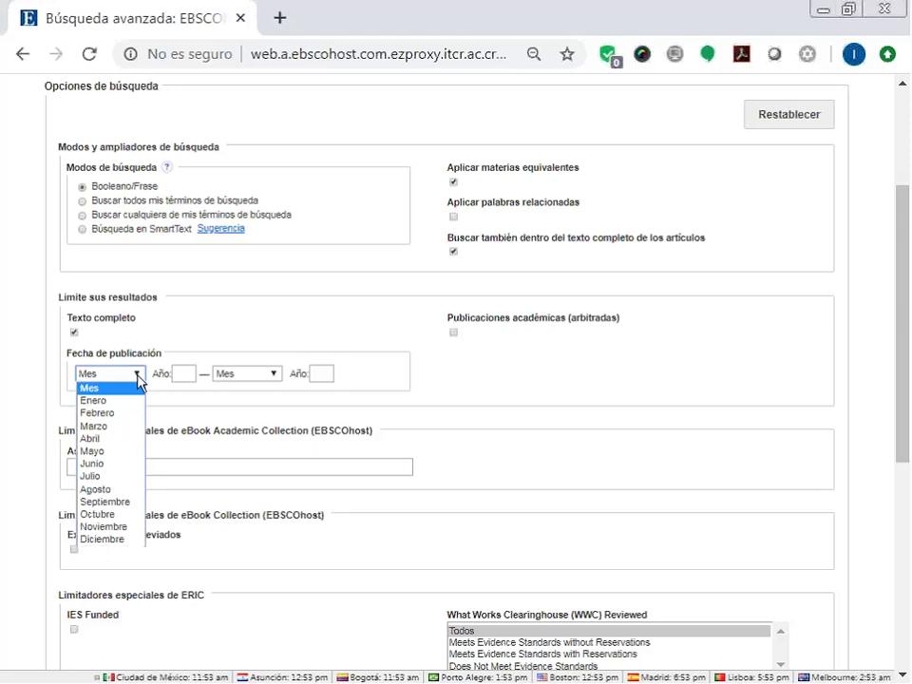
{"action": "left_click", "coordinate": [138, 376]}
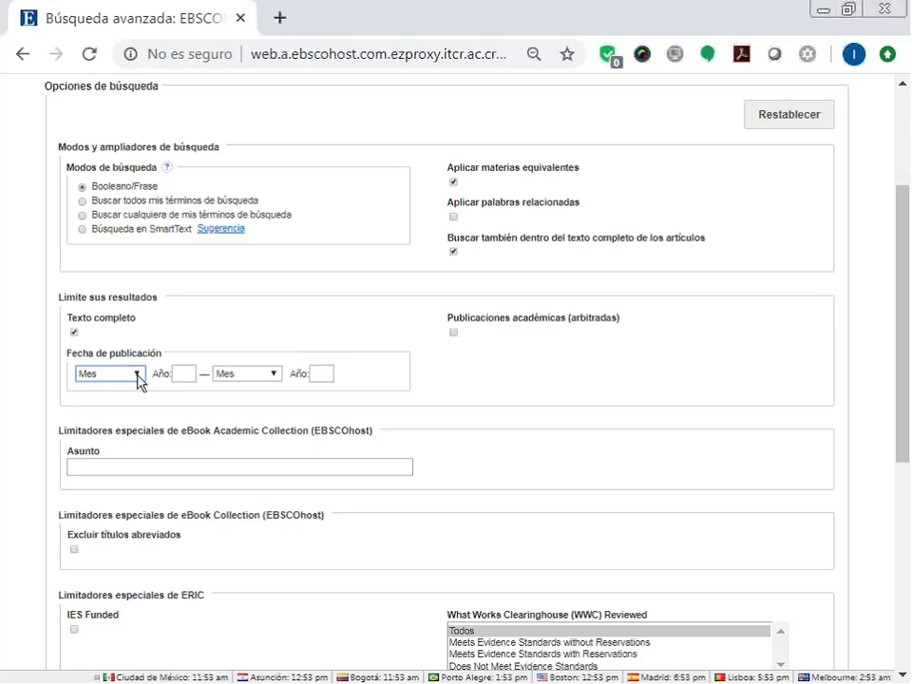
{"action": "scroll", "coordinate": [351, 403], "scroll_direction": "down", "scroll_amount": 3}
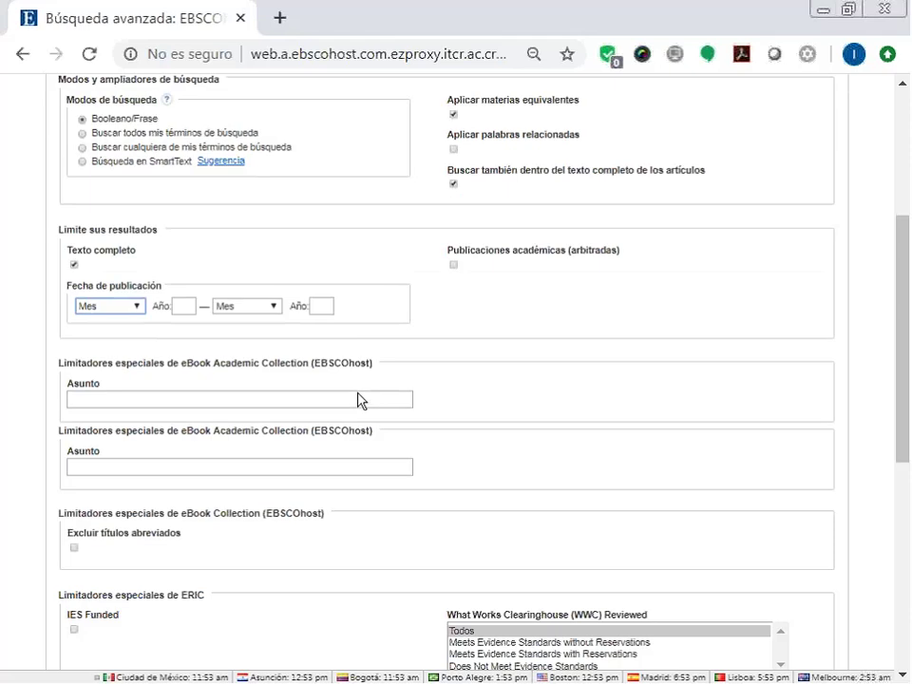
{"action": "scroll", "coordinate": [357, 400], "scroll_direction": "down", "scroll_amount": 3}
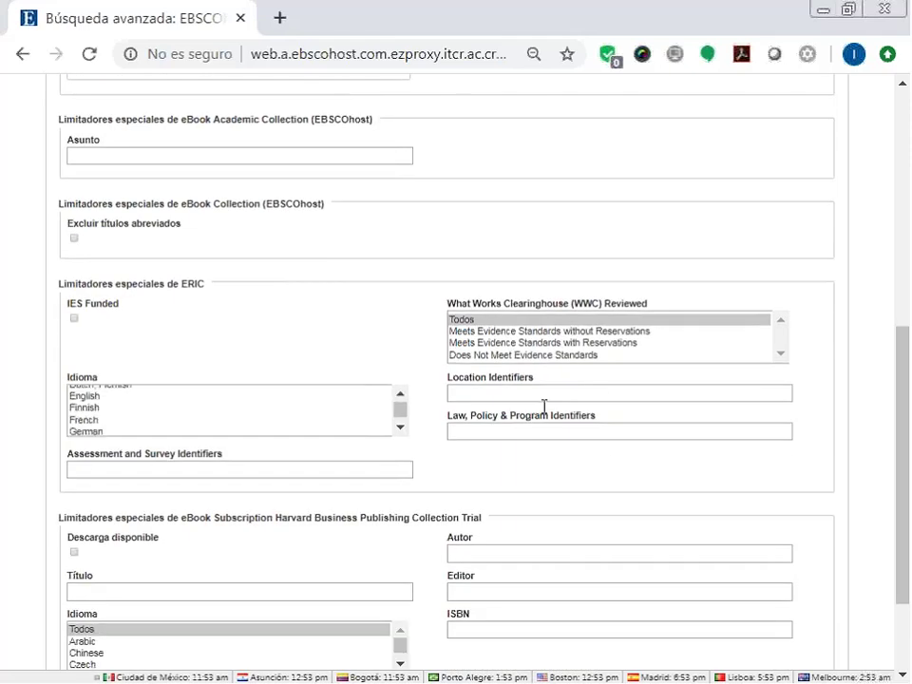
{"action": "scroll", "coordinate": [869, 455], "scroll_direction": "up", "scroll_amount": 5}
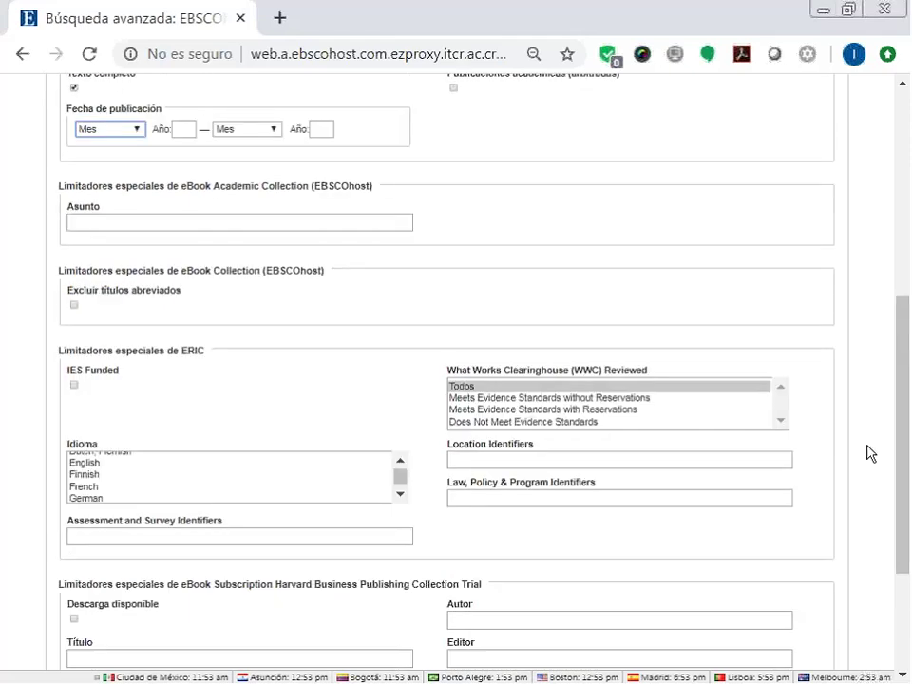
{"action": "scroll", "coordinate": [870, 454], "scroll_direction": "up", "scroll_amount": 2}
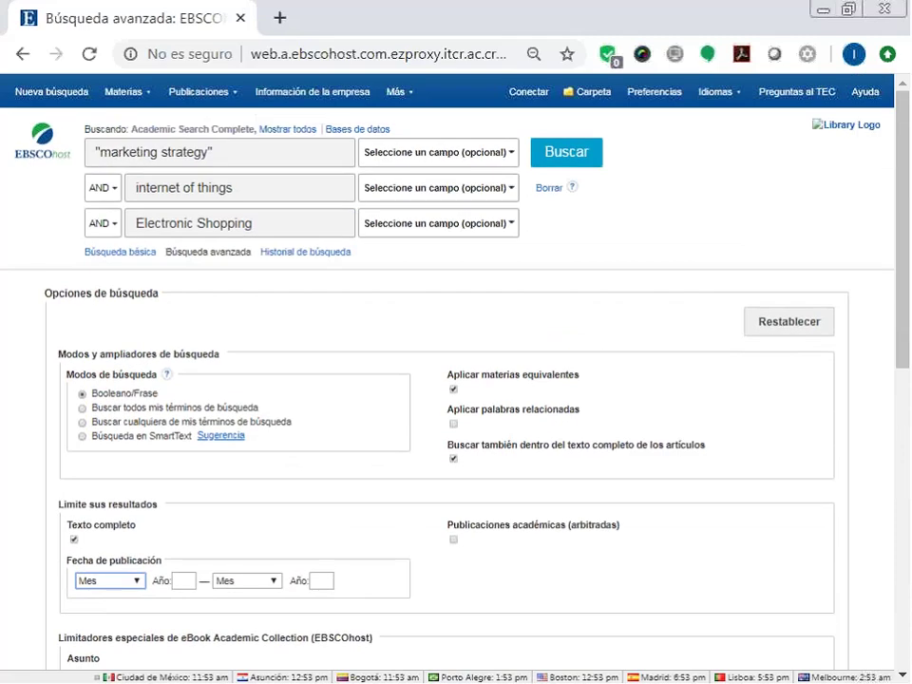
Rerun the three-term search with the full-text limit, getting 307 results dated 1995–2019.
{"action": "left_click", "coordinate": [580, 163]}
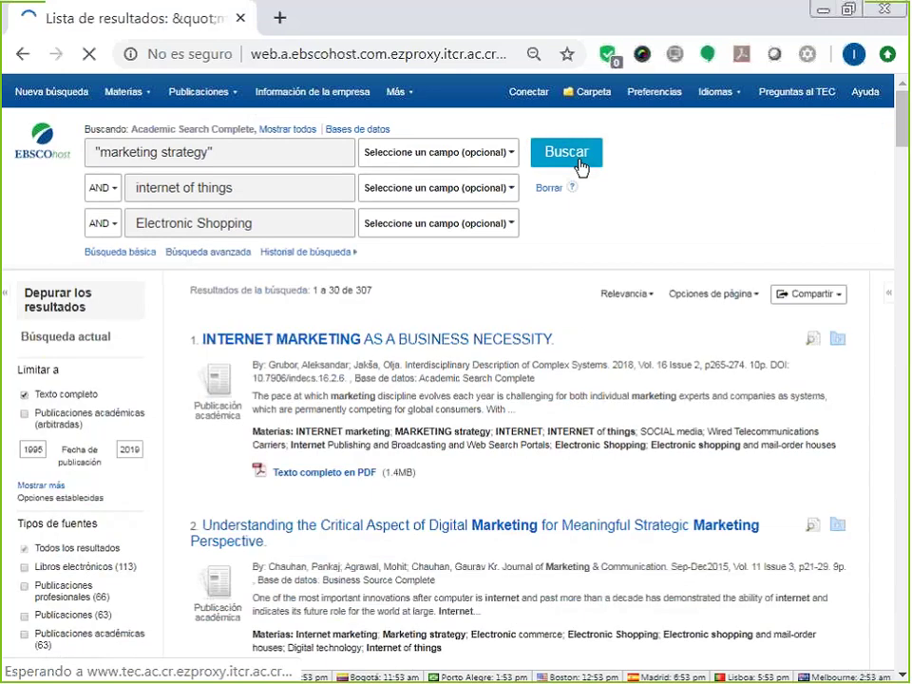
{"action": "scroll", "coordinate": [582, 168], "scroll_direction": "down", "scroll_amount": 1}
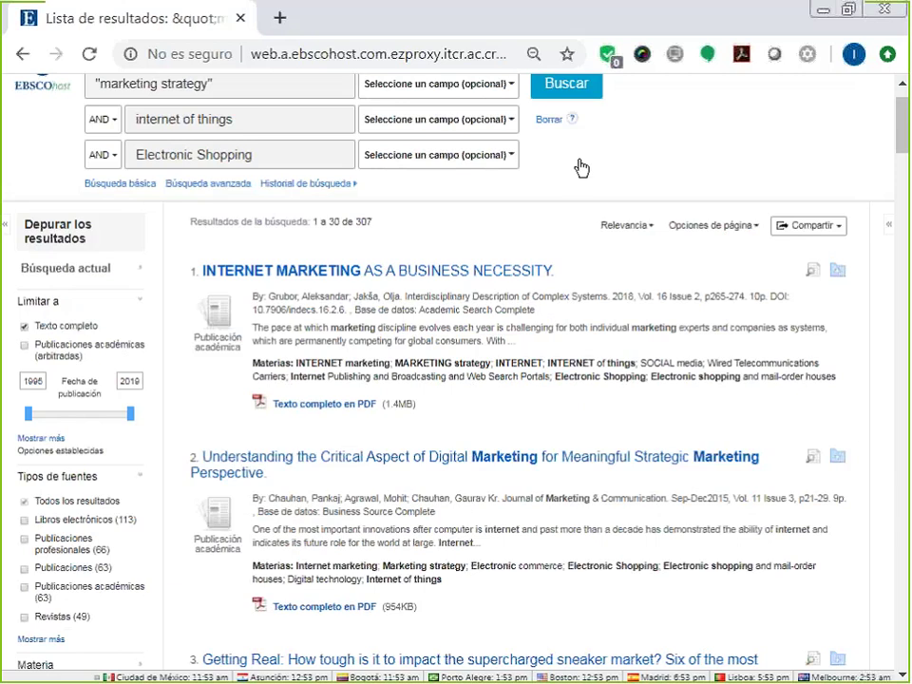
{"action": "scroll", "coordinate": [265, 368], "scroll_direction": "up", "scroll_amount": 1}
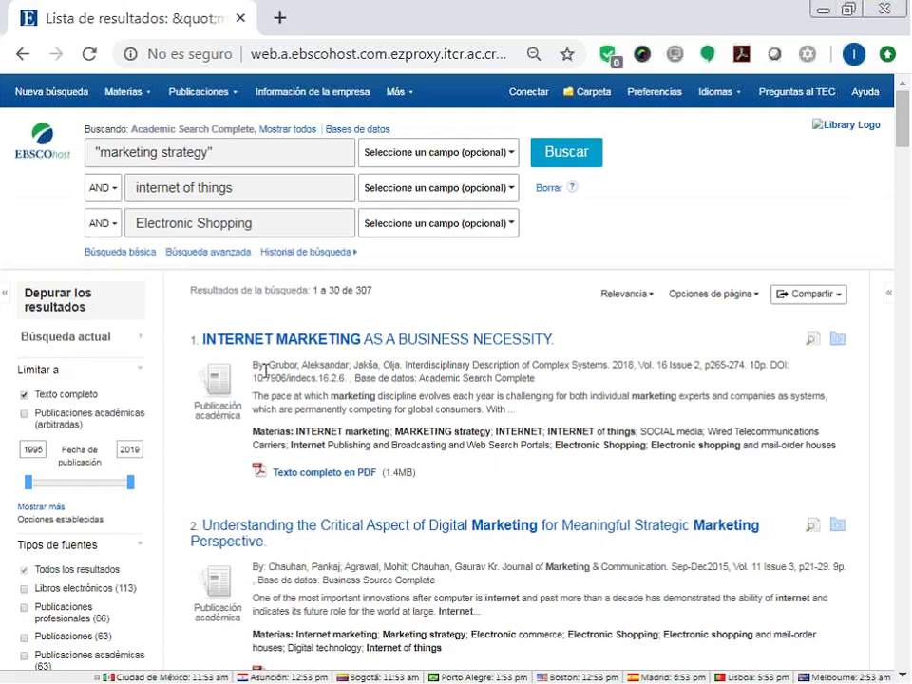
{"action": "left_click", "coordinate": [281, 191]}
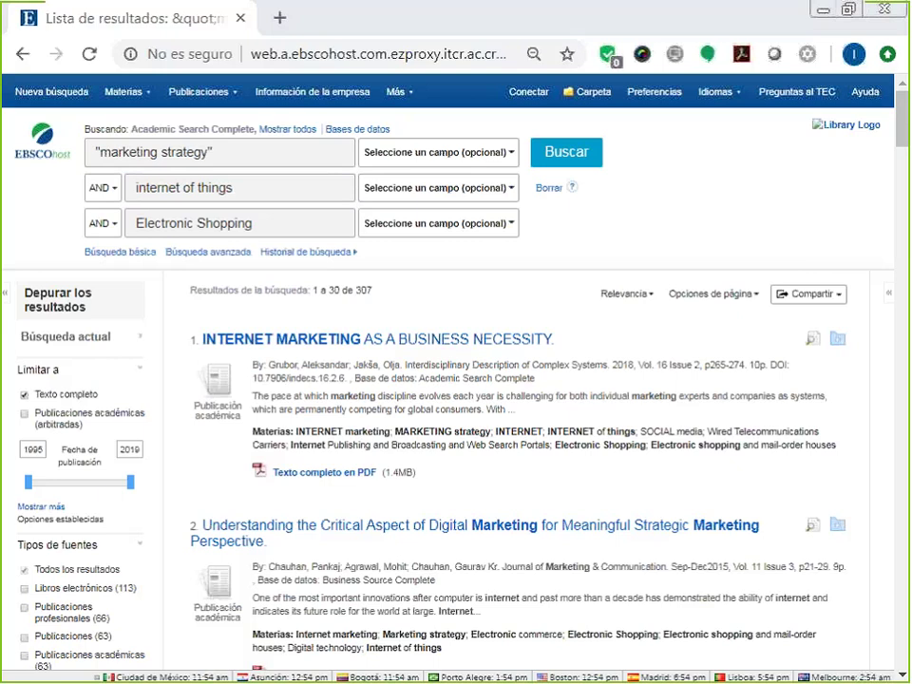
Annotate the refine-results panel, then expand the Empresa company lookup panel beside the results.
{"action": "mouse_move", "coordinate": [68, 214]}
{"action": "left_mouse_down"}
{"action": "mouse_move", "coordinate": [67, 309]}
{"action": "mouse_move", "coordinate": [79, 321]}
{"action": "mouse_move", "coordinate": [119, 274]}
{"action": "left_mouse_up"}
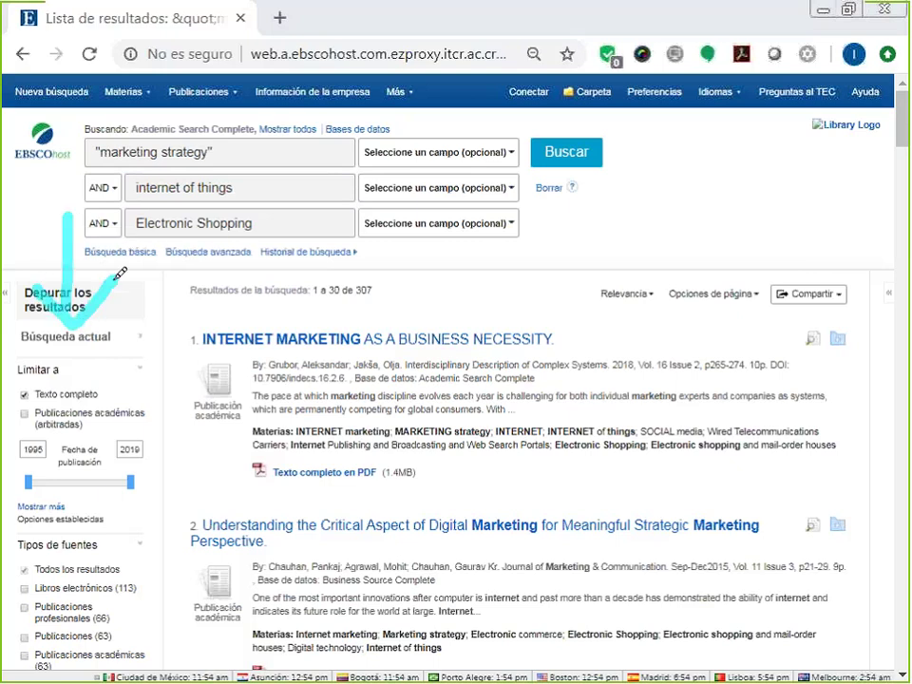
{"action": "mouse_move", "coordinate": [523, 228]}
{"action": "left_mouse_down"}
{"action": "mouse_move", "coordinate": [529, 308]}
{"action": "mouse_move", "coordinate": [561, 291]}
{"action": "left_mouse_up"}
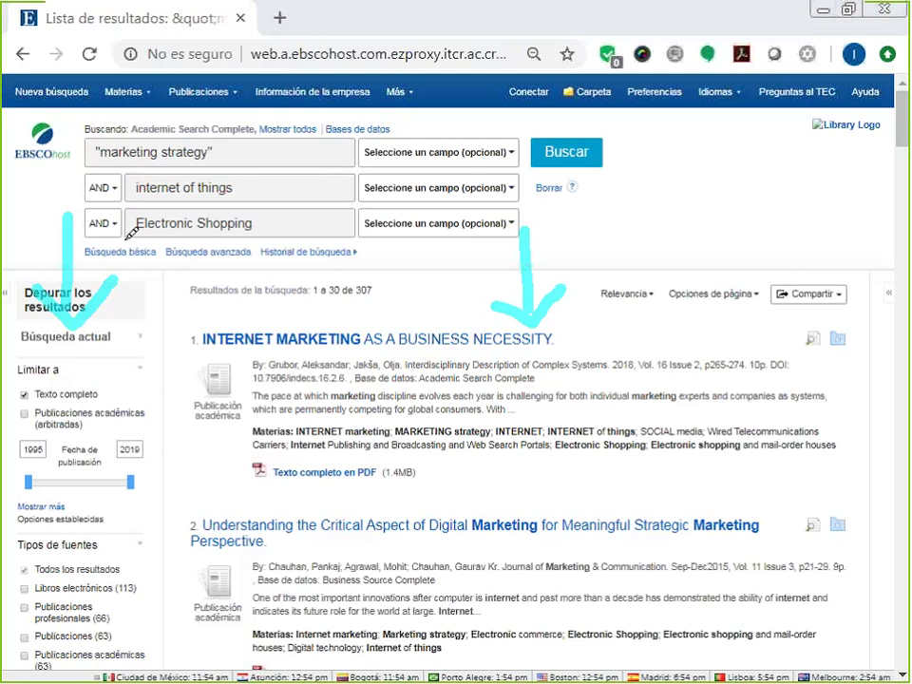
{"action": "left_click", "coordinate": [891, 296]}
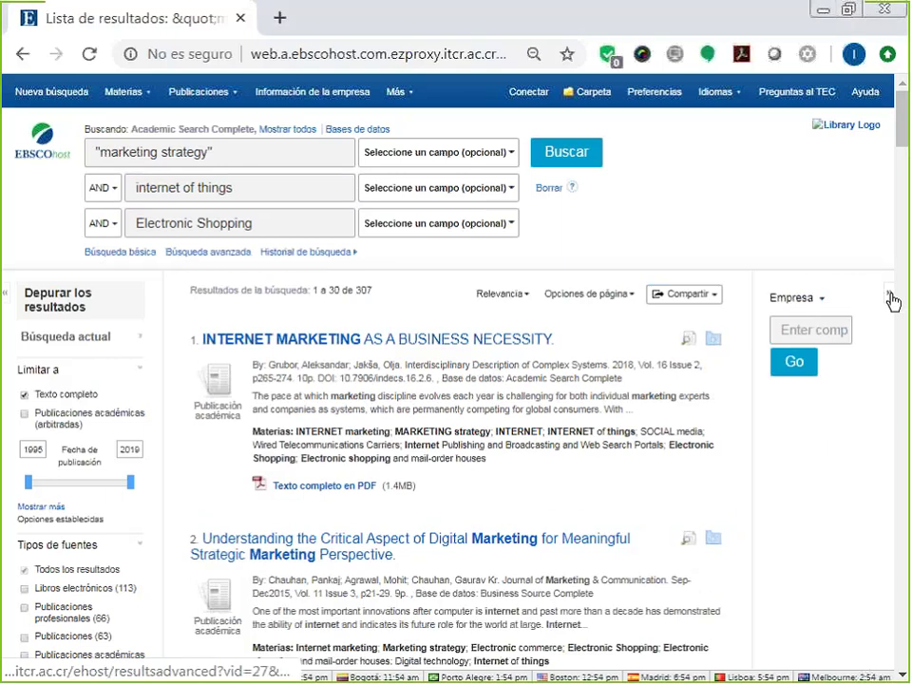
Collapse the Empresa panel so the 307 full-text results span the whole page.
{"action": "left_click", "coordinate": [890, 300]}
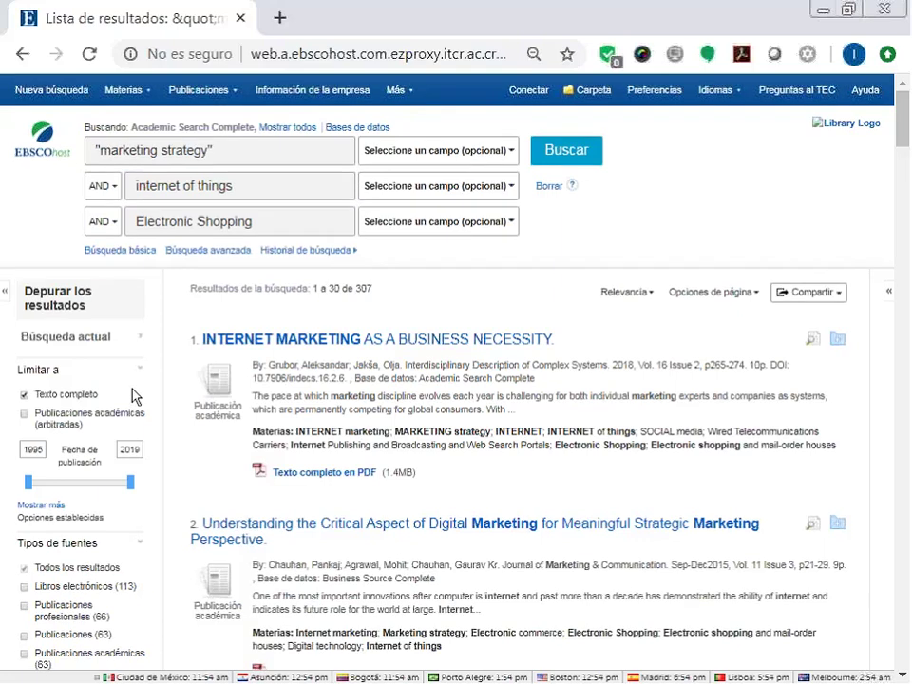
{"action": "scroll", "coordinate": [133, 397], "scroll_direction": "down", "scroll_amount": 2}
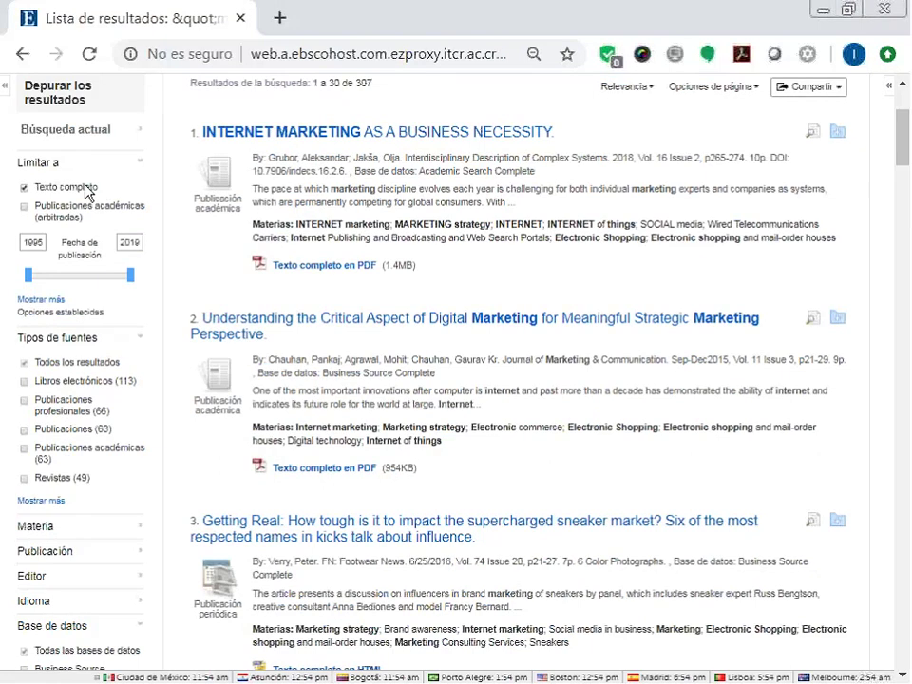
{"action": "scroll", "coordinate": [74, 217], "scroll_direction": "up", "scroll_amount": 3}
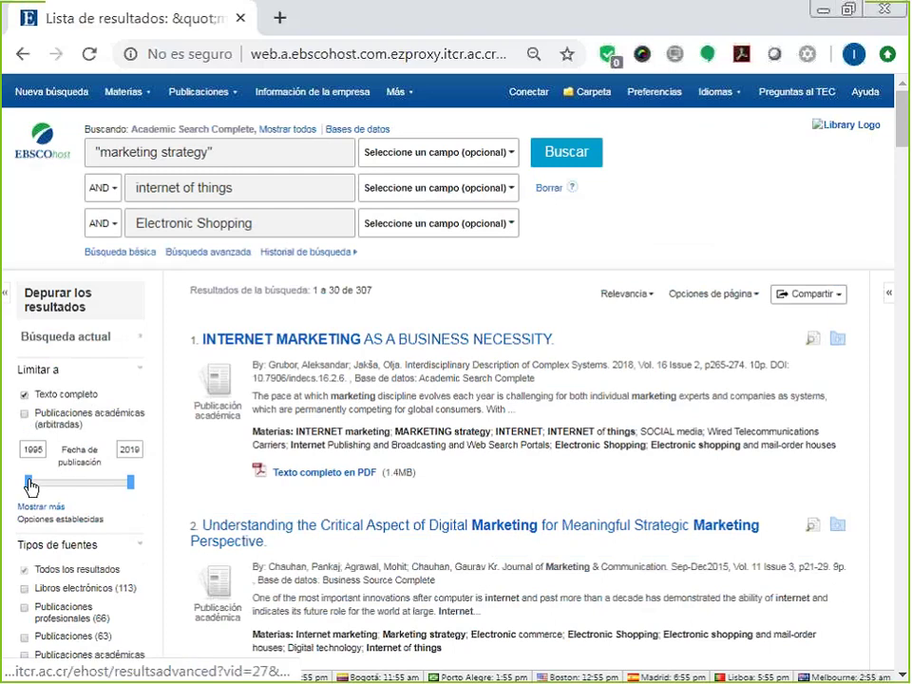
Set the publication date range to 2009–2019, narrowing the results to 165.
{"action": "left_click_drag", "start_coordinate": [29, 482], "coordinate": [89, 491]}
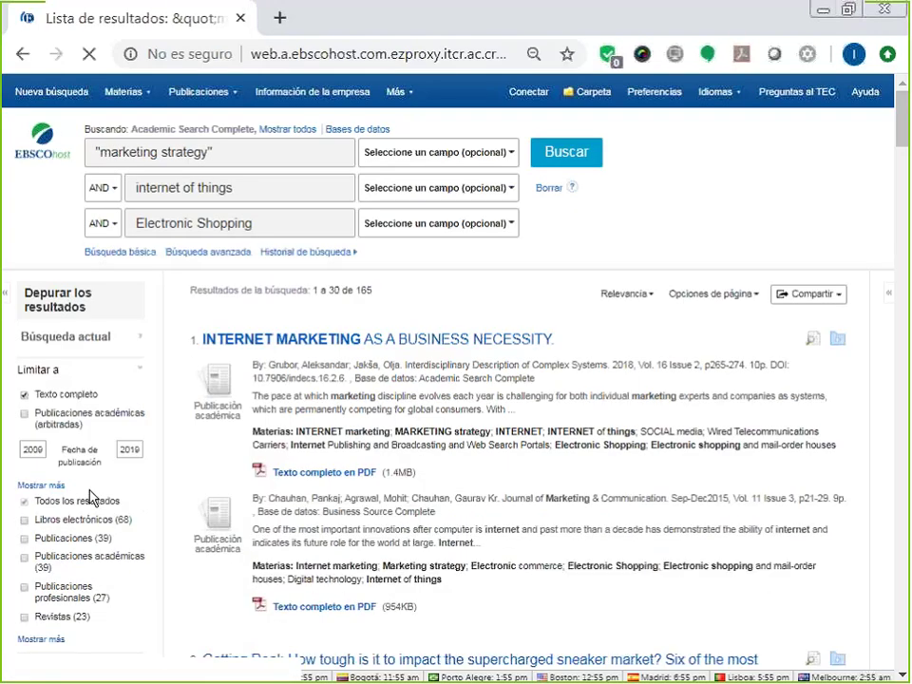
{"action": "scroll", "coordinate": [93, 498], "scroll_direction": "down", "scroll_amount": 1}
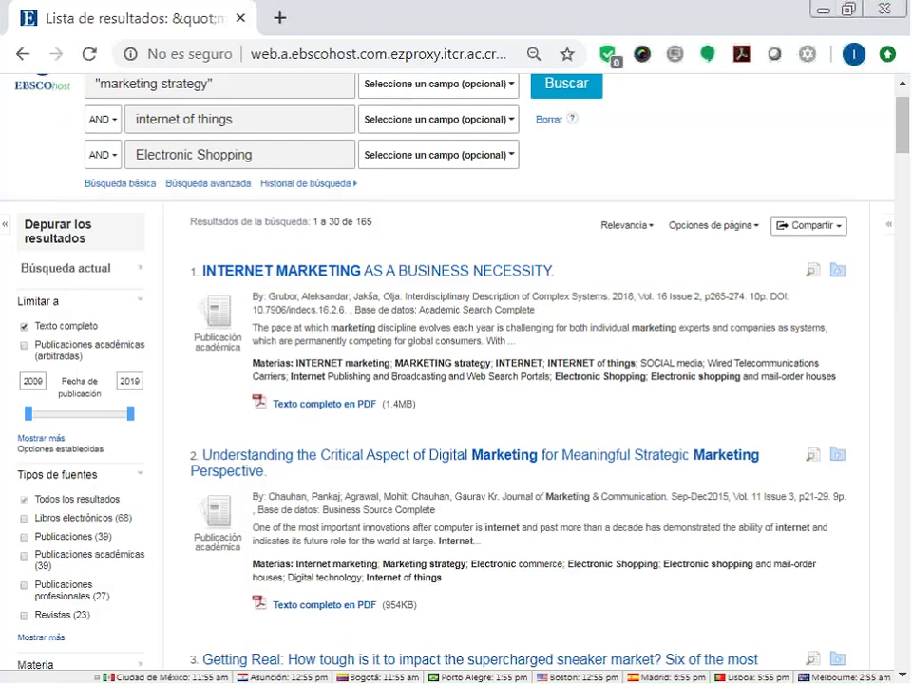
{"action": "scroll", "coordinate": [153, 414], "scroll_direction": "down", "scroll_amount": 3}
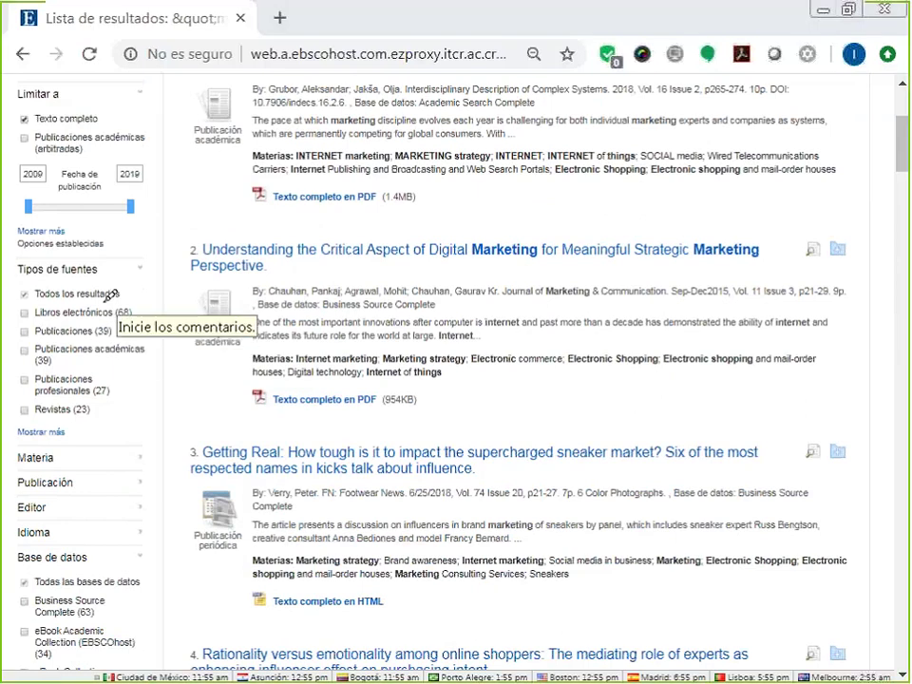
{"action": "mouse_move", "coordinate": [112, 283]}
{"action": "left_mouse_down"}
{"action": "mouse_move", "coordinate": [142, 376]}
{"action": "mouse_move", "coordinate": [145, 424]}
{"action": "mouse_move", "coordinate": [84, 427]}
{"action": "left_mouse_up"}
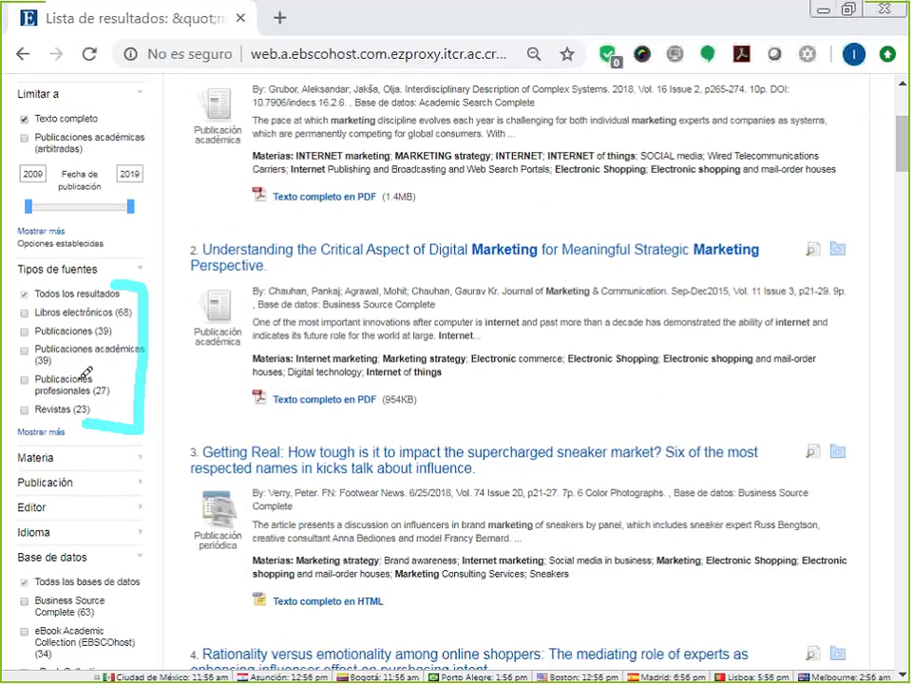
{"action": "key", "text": "Escape"}
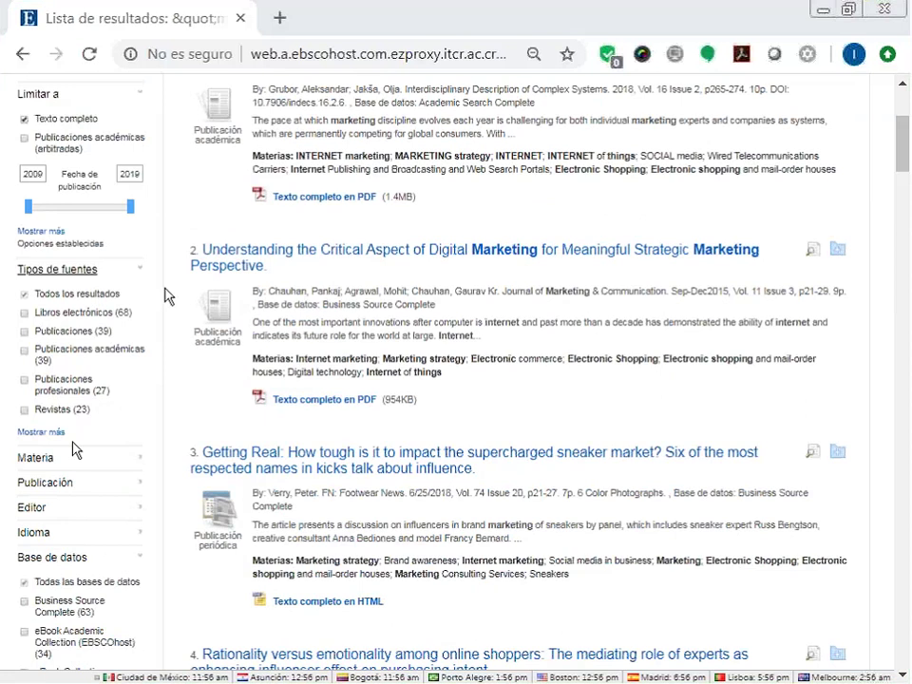
Expand the Materia, Publicación and Editor facets in the sidebar and review their entries.
{"action": "left_click", "coordinate": [37, 459]}
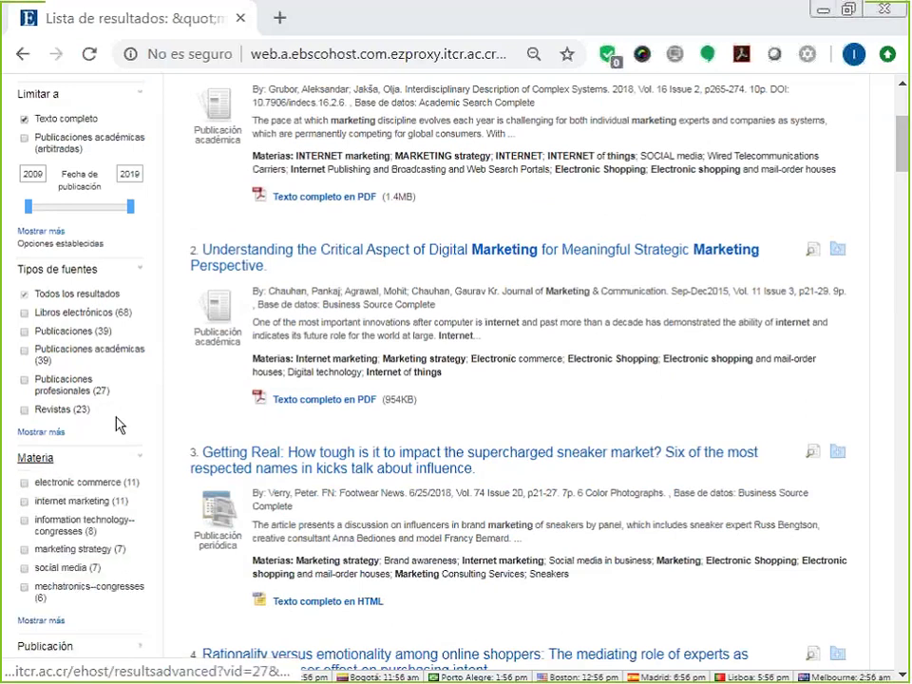
{"action": "scroll", "coordinate": [166, 332], "scroll_direction": "down", "scroll_amount": 2}
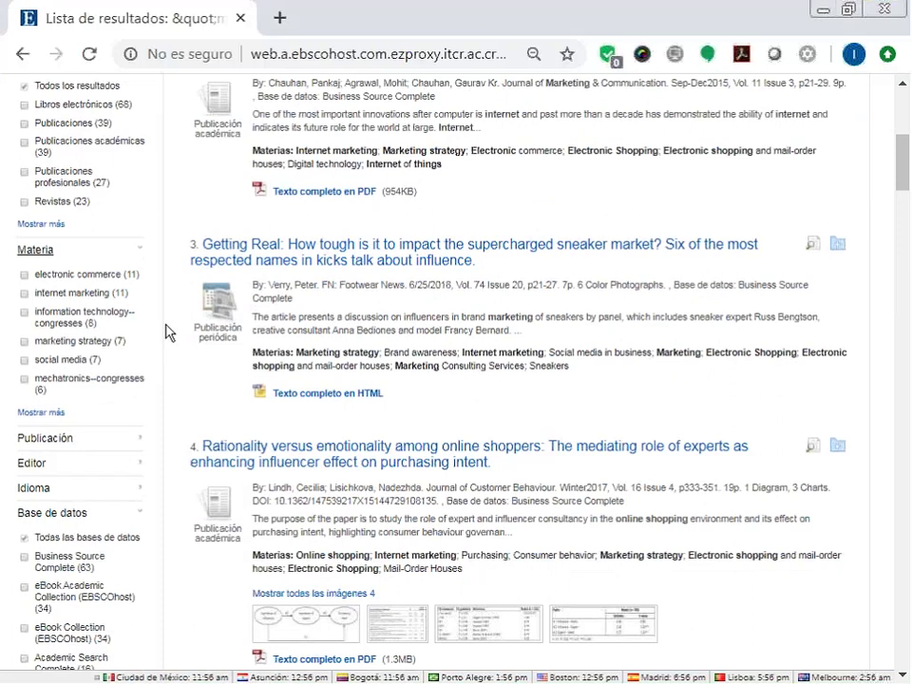
{"action": "scroll", "coordinate": [167, 331], "scroll_direction": "up", "scroll_amount": 5}
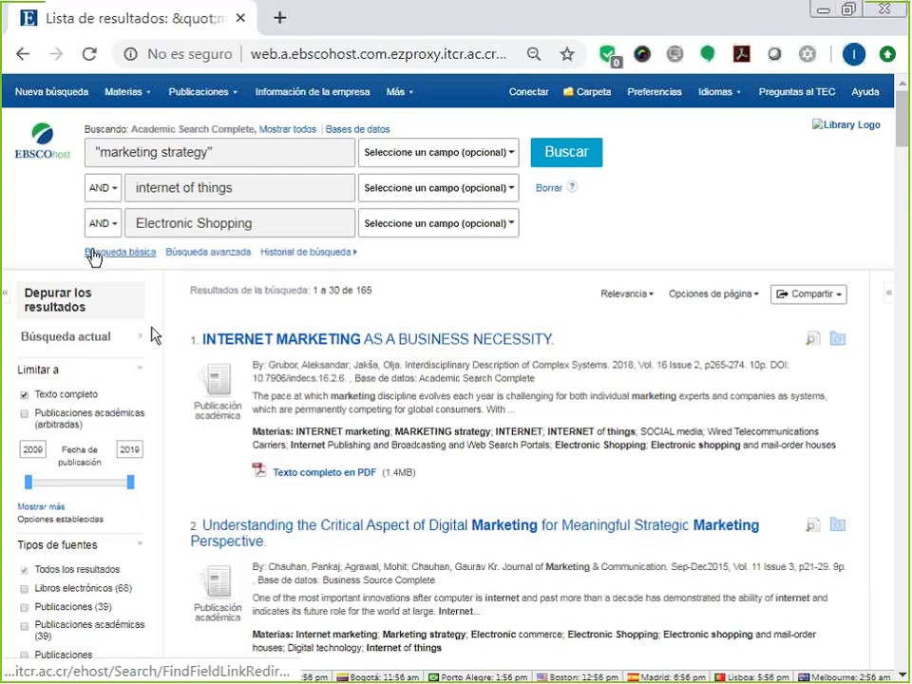
{"action": "scroll", "coordinate": [154, 344], "scroll_direction": "down", "scroll_amount": 5}
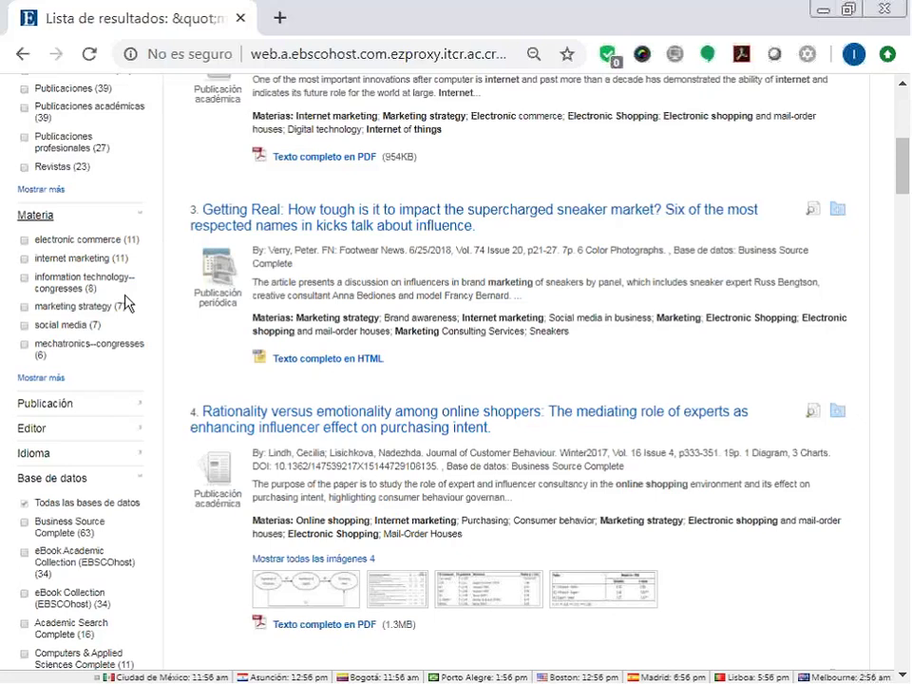
{"action": "scroll", "coordinate": [29, 195], "scroll_direction": "down", "scroll_amount": 4}
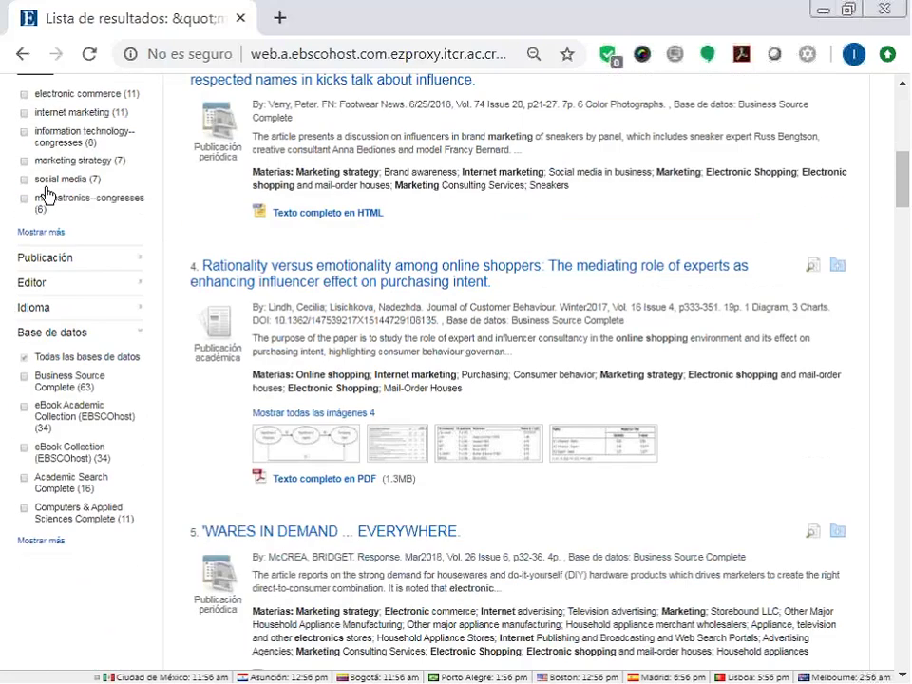
{"action": "left_click", "coordinate": [45, 197]}
{"action": "left_click", "coordinate": [38, 396]}
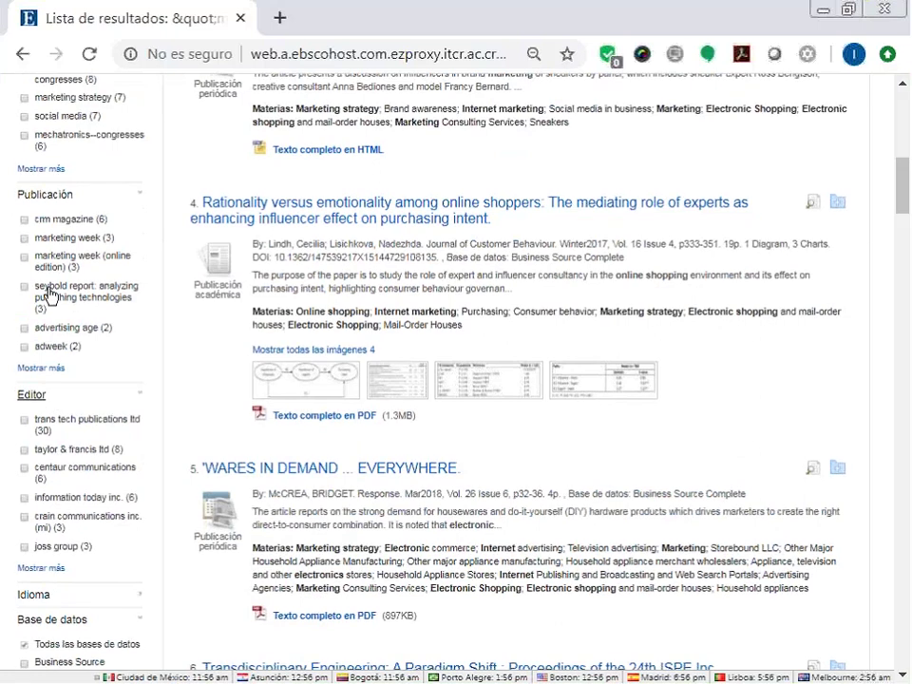
{"action": "scroll", "coordinate": [112, 294], "scroll_direction": "down", "scroll_amount": 3}
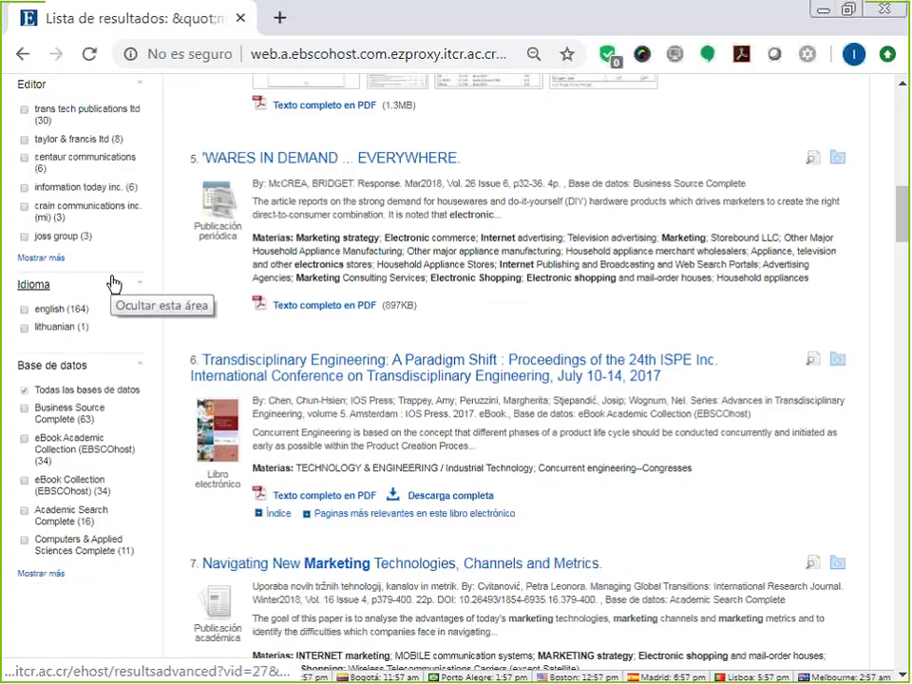
{"action": "scroll", "coordinate": [113, 284], "scroll_direction": "up", "scroll_amount": 12}
{"action": "mouse_move", "coordinate": [123, 92]}
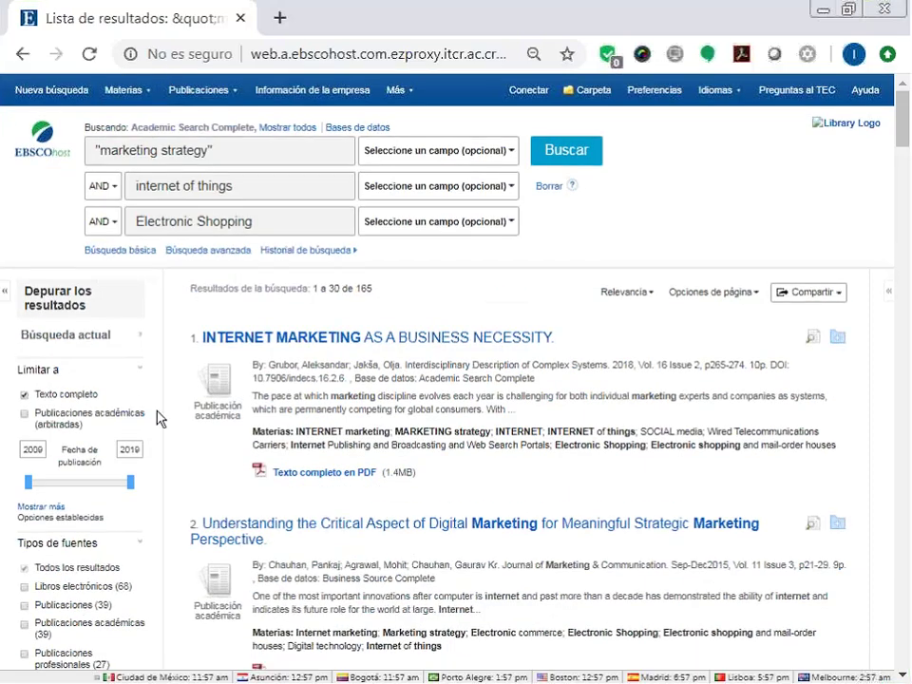
{"action": "scroll", "coordinate": [158, 419], "scroll_direction": "down", "scroll_amount": 5}
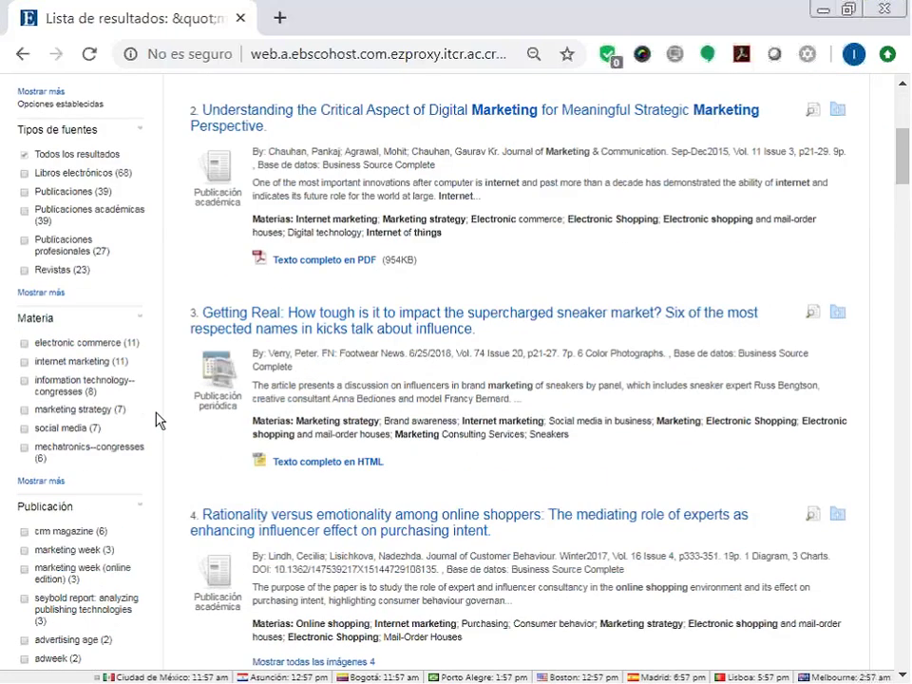
{"action": "scroll", "coordinate": [159, 421], "scroll_direction": "down", "scroll_amount": 5}
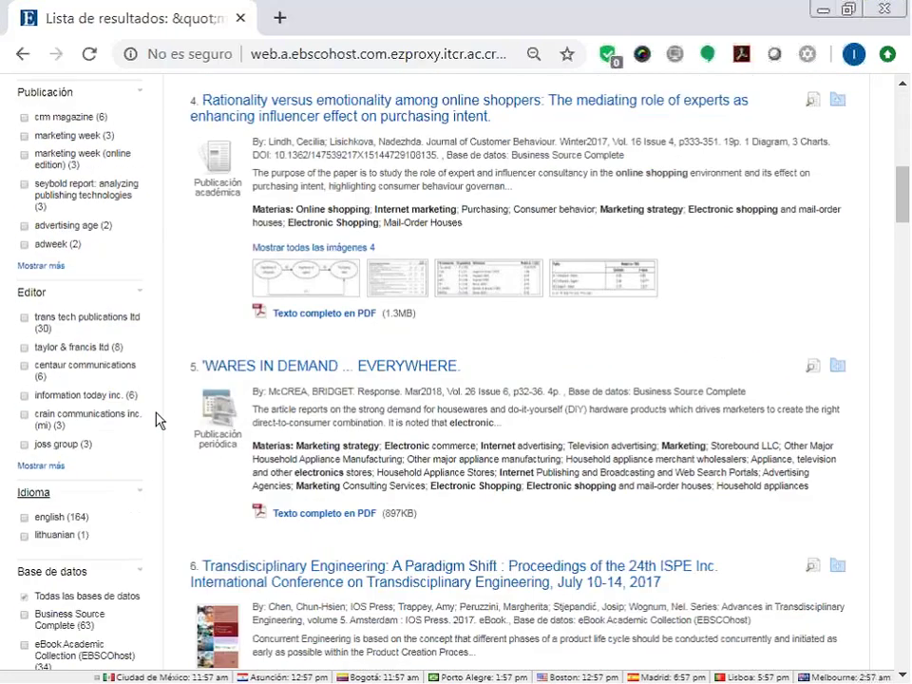
{"action": "scroll", "coordinate": [158, 421], "scroll_direction": "down", "scroll_amount": 1}
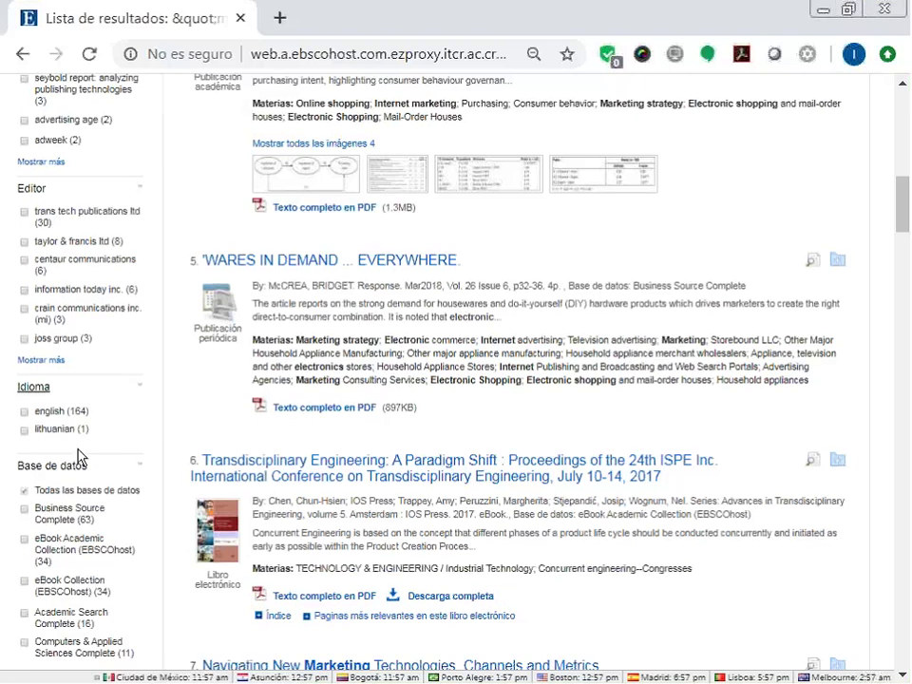
{"action": "scroll", "coordinate": [72, 461], "scroll_direction": "down", "scroll_amount": 4}
{"action": "scroll", "coordinate": [67, 207], "scroll_direction": "up", "scroll_amount": 1}
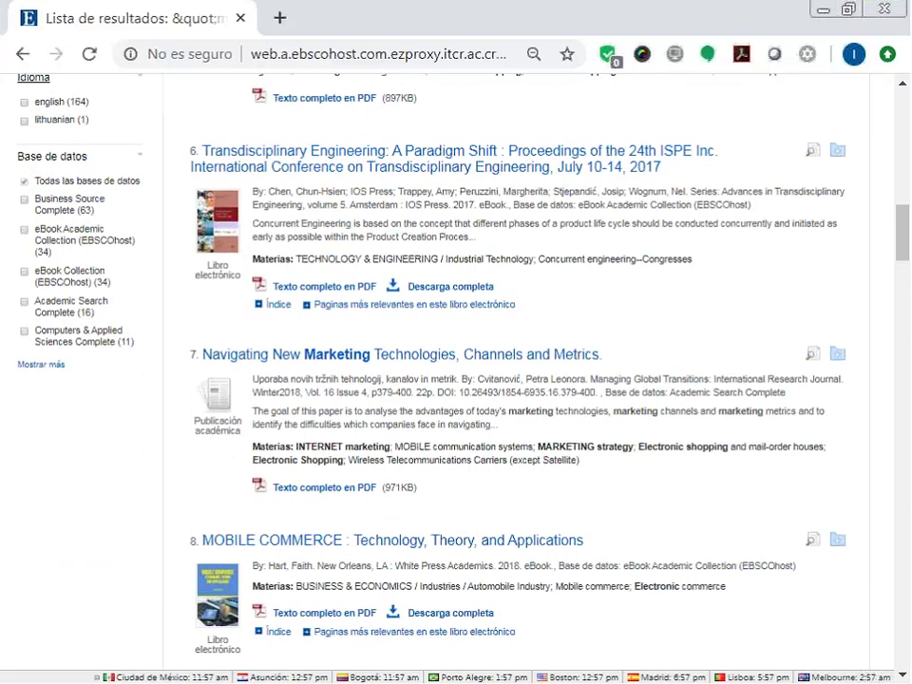
{"action": "left_click", "coordinate": [69, 371]}
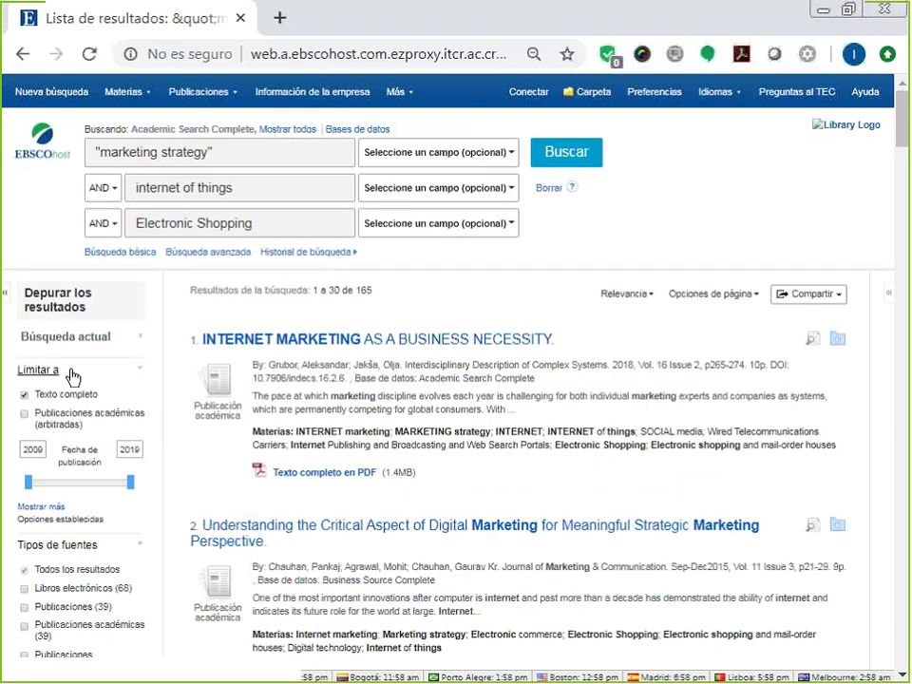
Start a new basic search for 'nanotecnologia' via autocomplete, returning 1,193 results.
{"action": "left_click", "coordinate": [42, 96]}
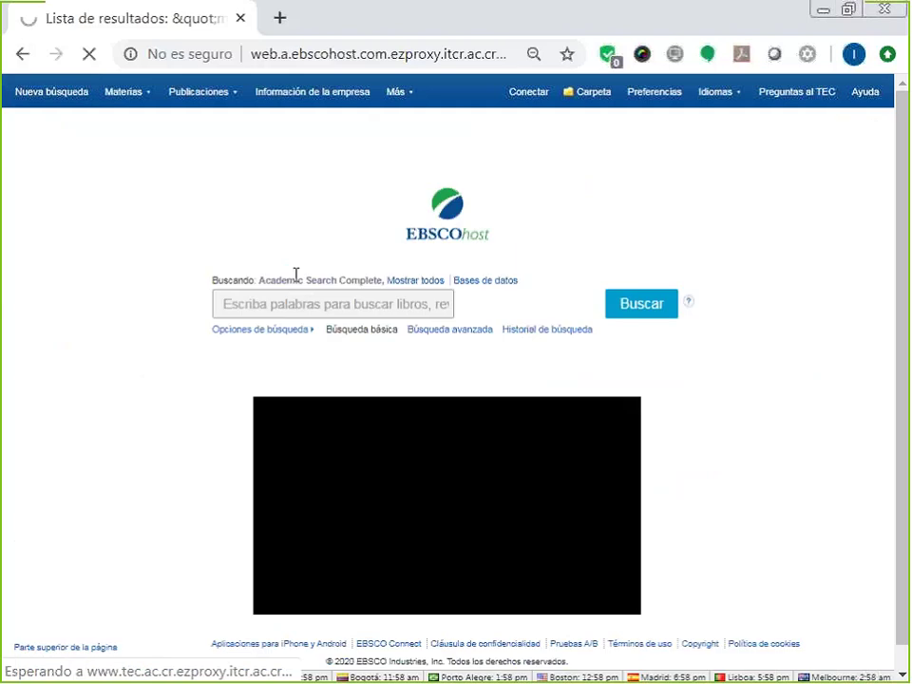
{"action": "left_click", "coordinate": [325, 304]}
{"action": "type", "text": "nanot"}
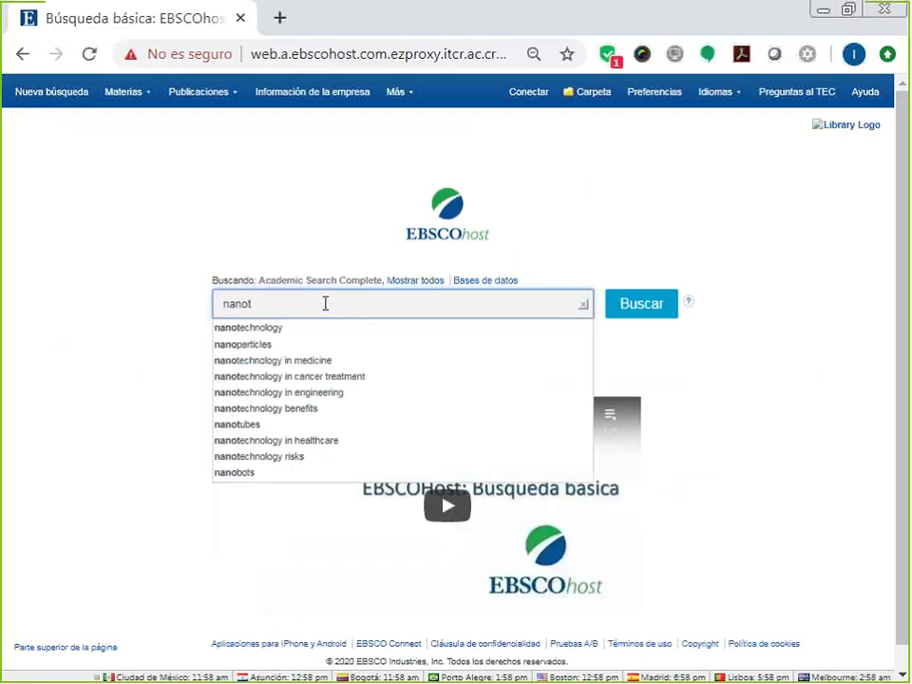
{"action": "left_click", "coordinate": [313, 361]}
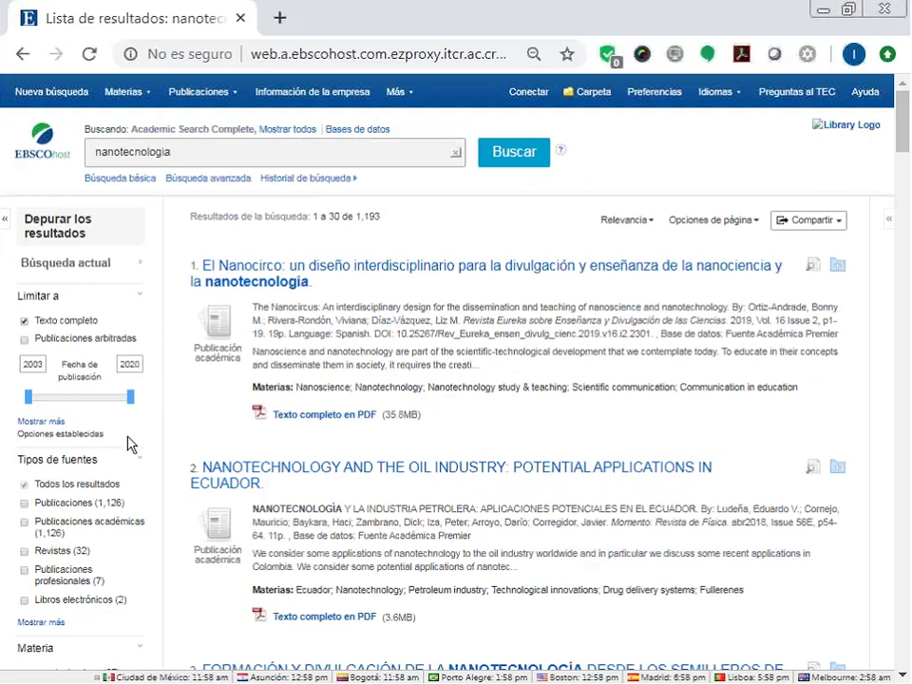
{"action": "scroll", "coordinate": [128, 444], "scroll_direction": "down", "scroll_amount": 10}
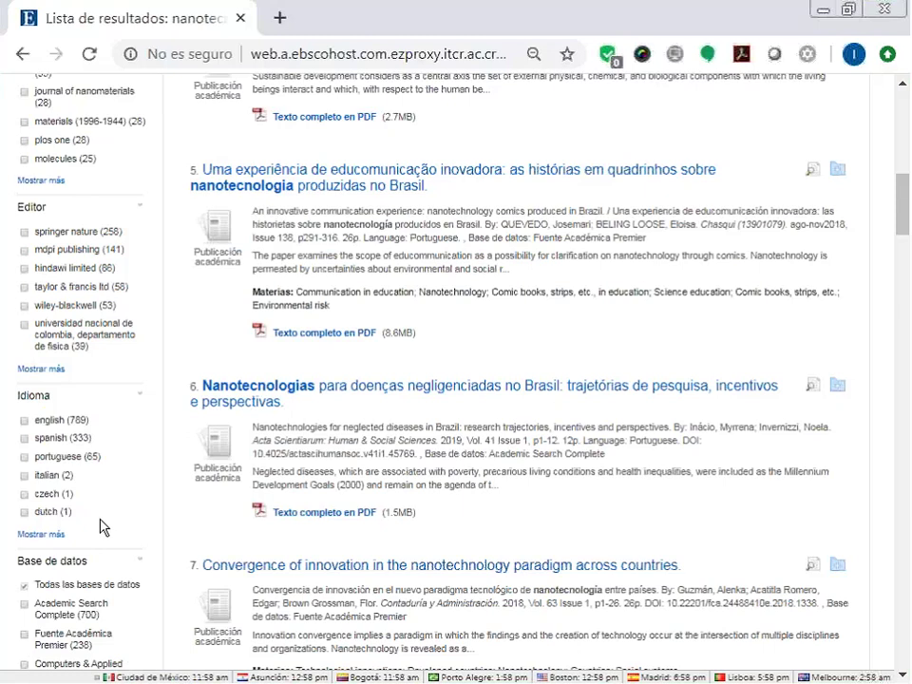
{"action": "scroll", "coordinate": [310, 86], "scroll_direction": "up", "scroll_amount": 10}
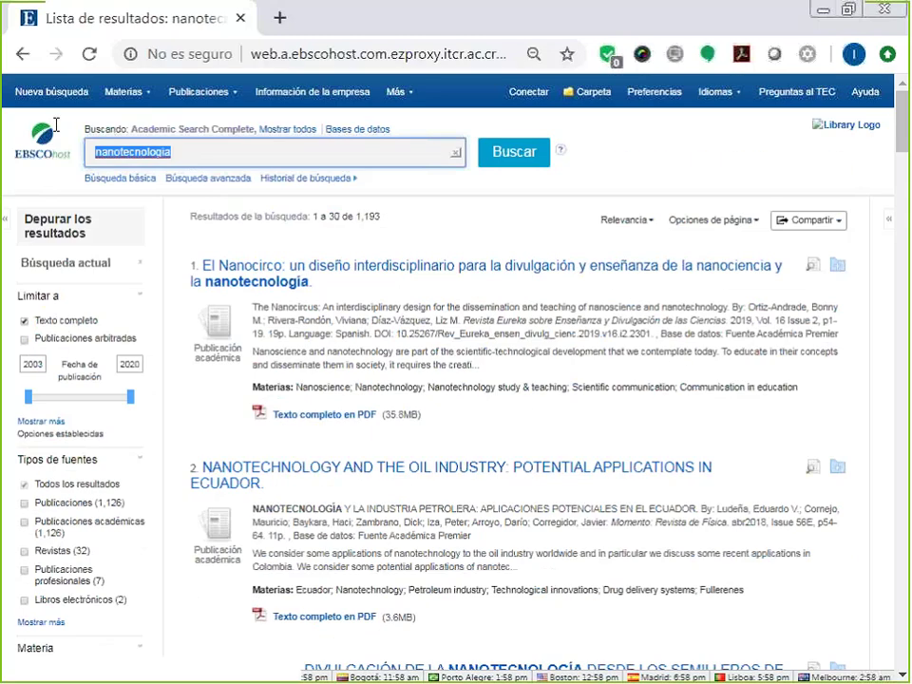
{"action": "type", "text": "nan"}
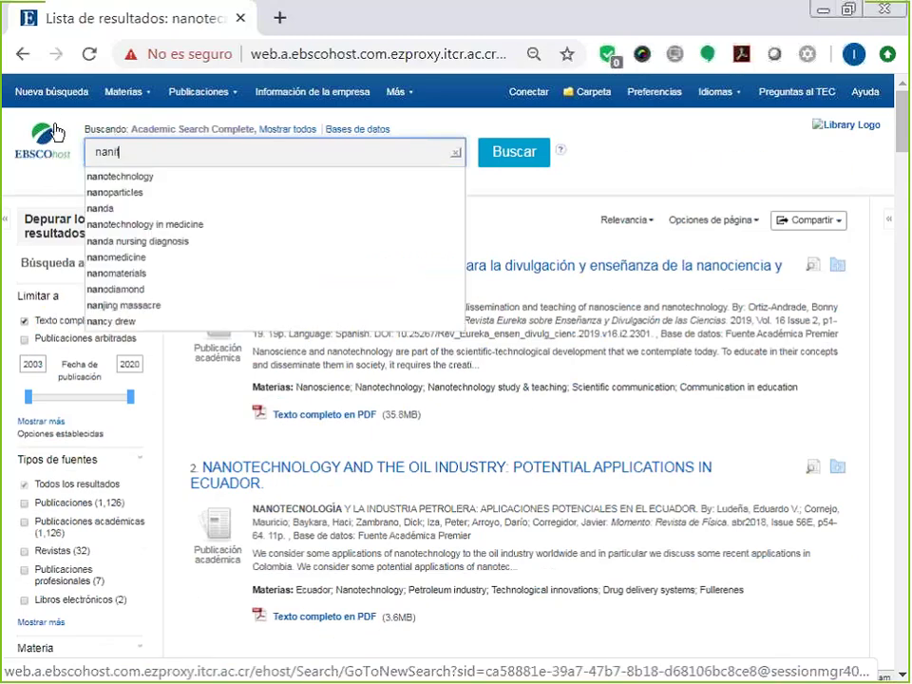
{"action": "type", "text": "ite"}
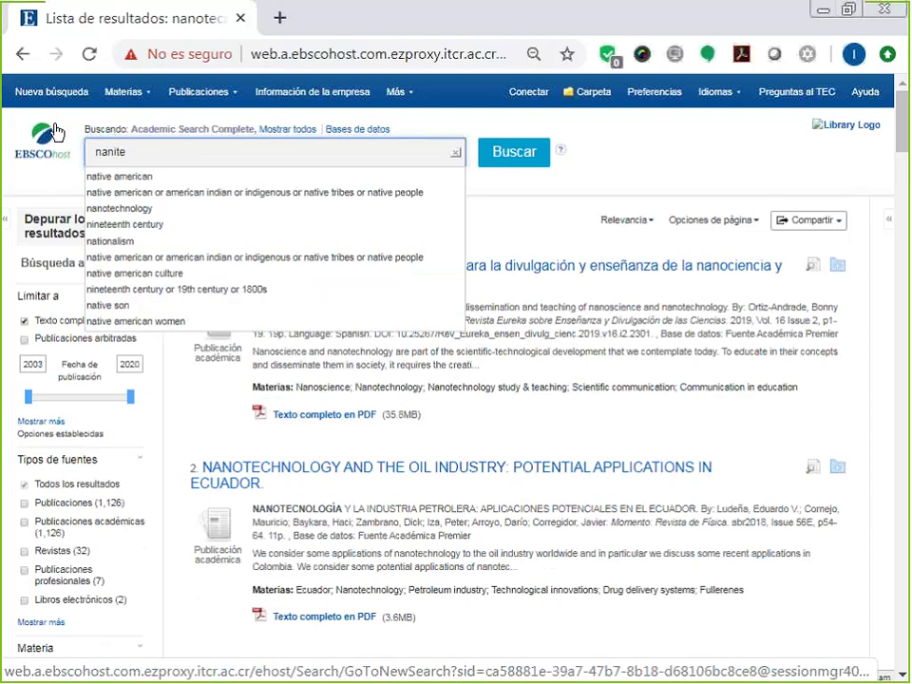
{"action": "key", "text": "BackSpace"}
{"action": "key", "text": "BackSpace"}
{"action": "key", "text": "BackSpace"}
{"action": "type", "text": "ote"}
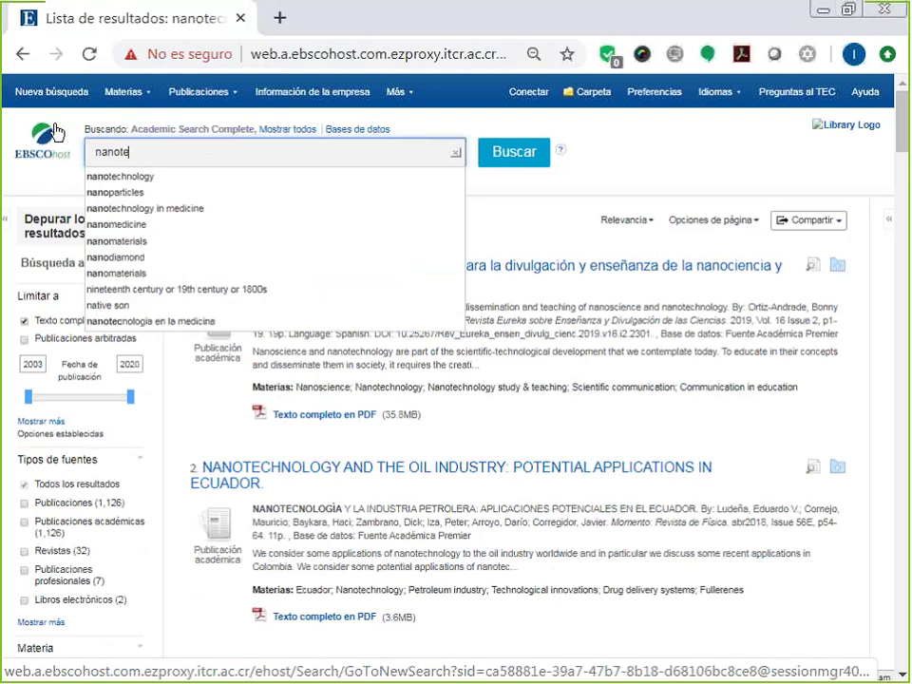
{"action": "type", "text": "ch"}
{"action": "left_click", "coordinate": [133, 177]}
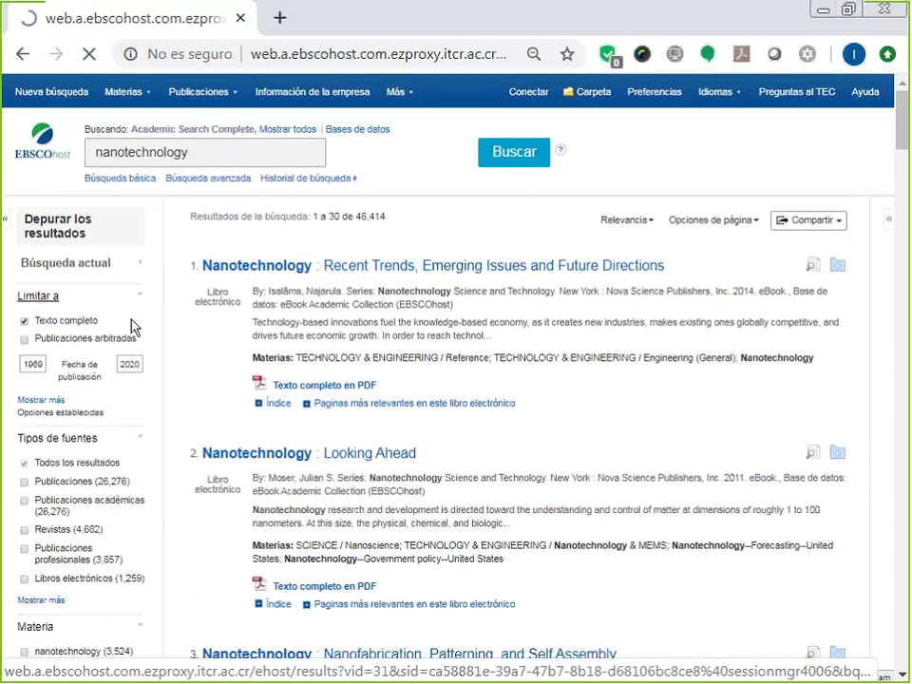
{"action": "scroll", "coordinate": [131, 334], "scroll_direction": "down", "scroll_amount": 5}
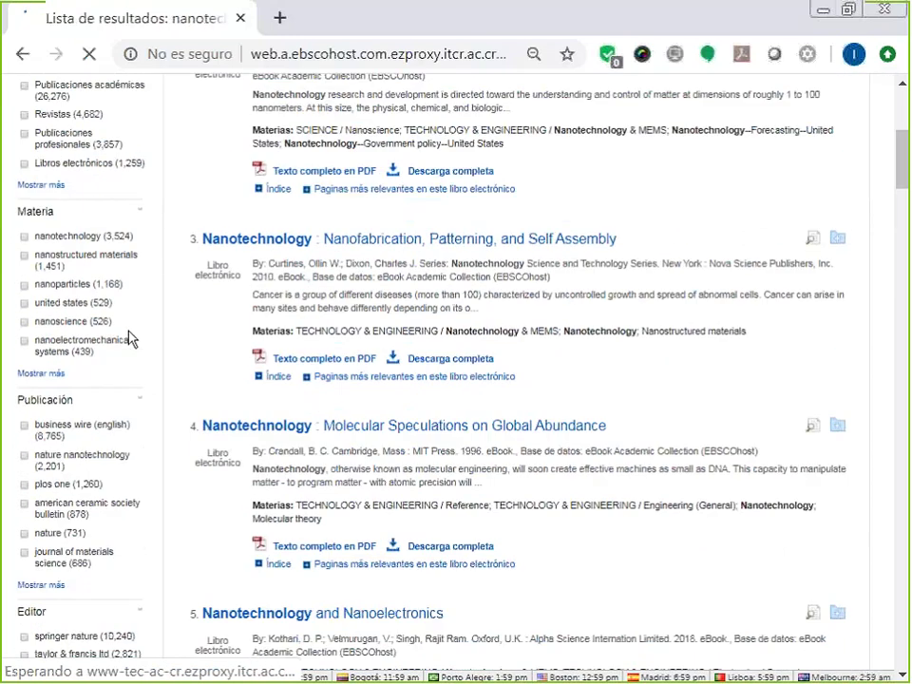
{"action": "scroll", "coordinate": [131, 339], "scroll_direction": "up", "scroll_amount": 2}
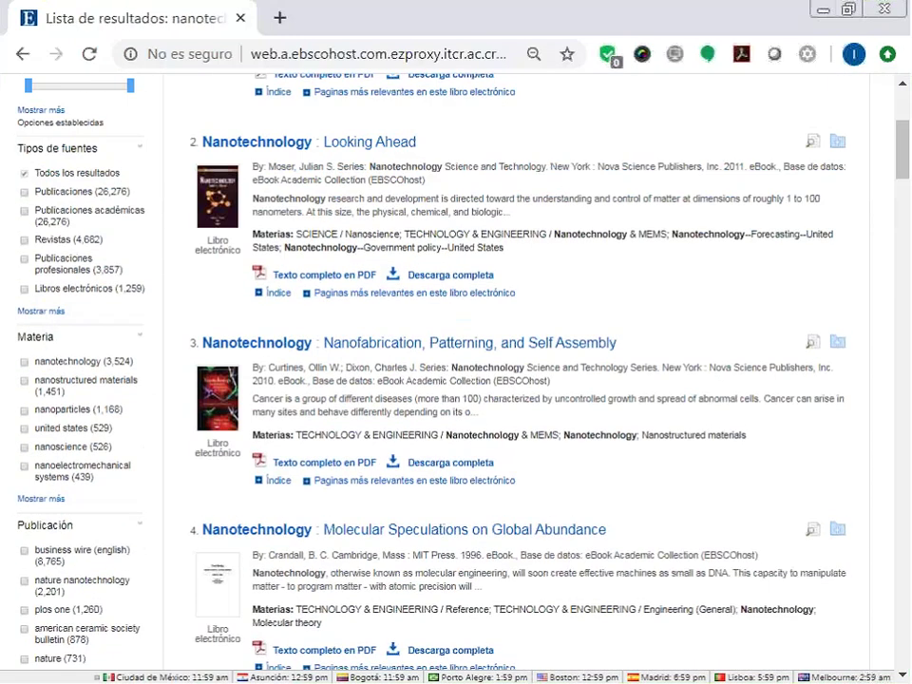
{"action": "scroll", "coordinate": [131, 275], "scroll_direction": "down", "scroll_amount": 1}
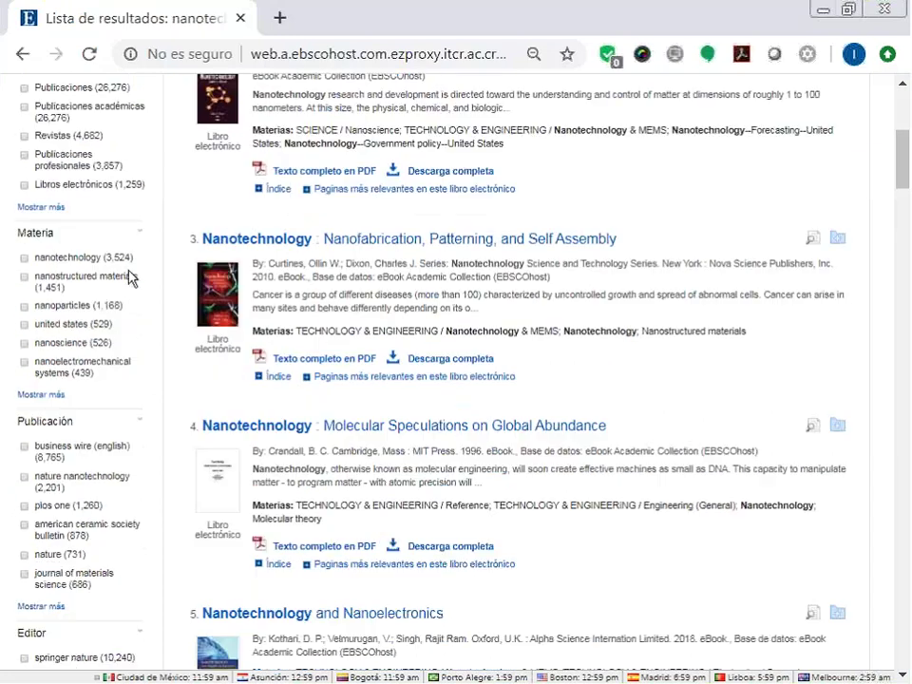
{"action": "scroll", "coordinate": [128, 350], "scroll_direction": "down", "scroll_amount": 5}
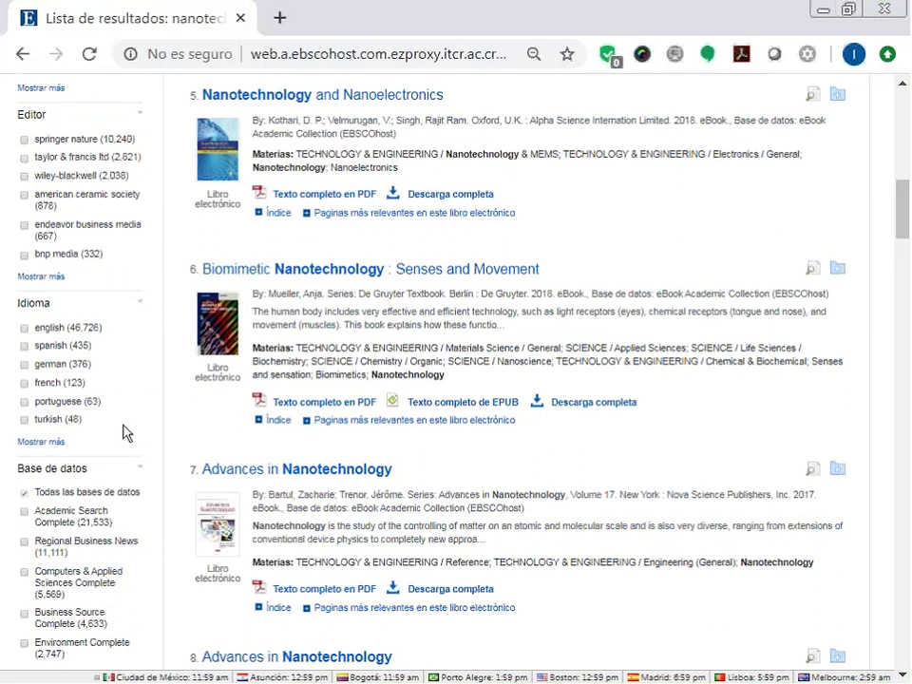
Limit the nanotechnology results to English and Spanish from the full Idioma list.
{"action": "left_click", "coordinate": [41, 442]}
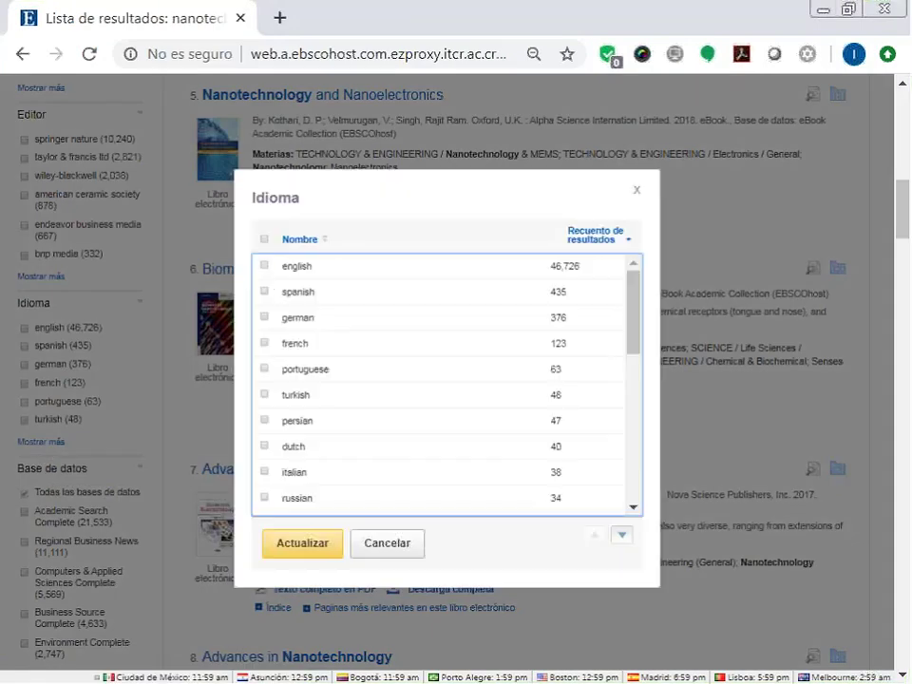
{"action": "left_click", "coordinate": [264, 267]}
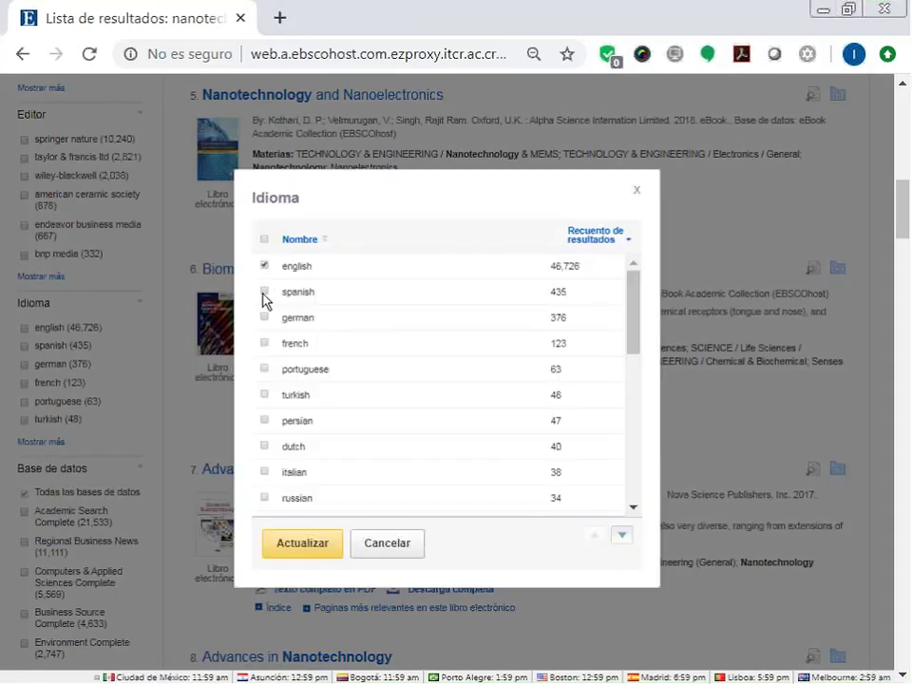
{"action": "left_click", "coordinate": [264, 292]}
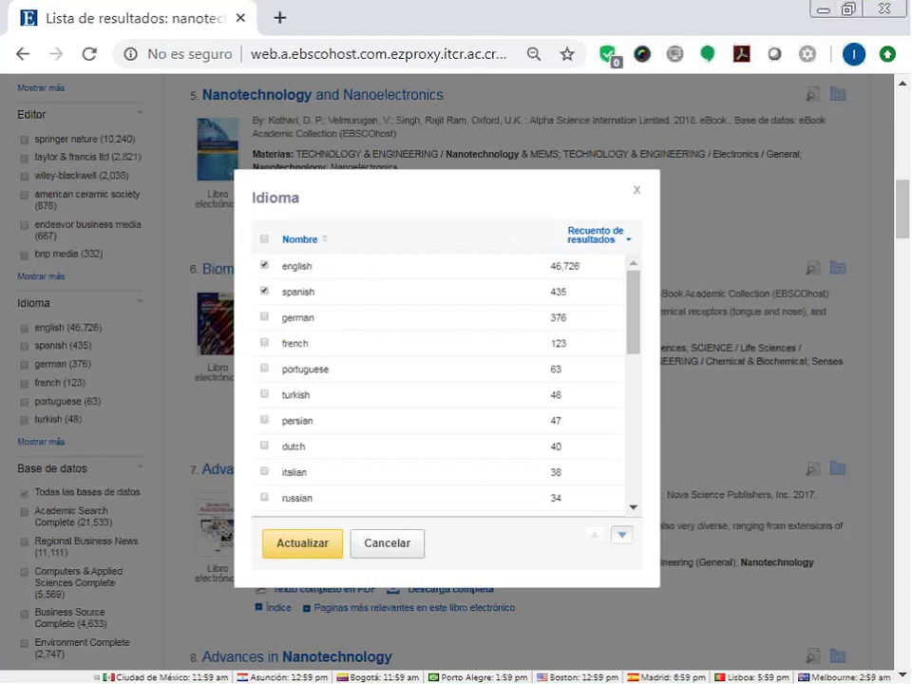
{"action": "left_click", "coordinate": [326, 544]}
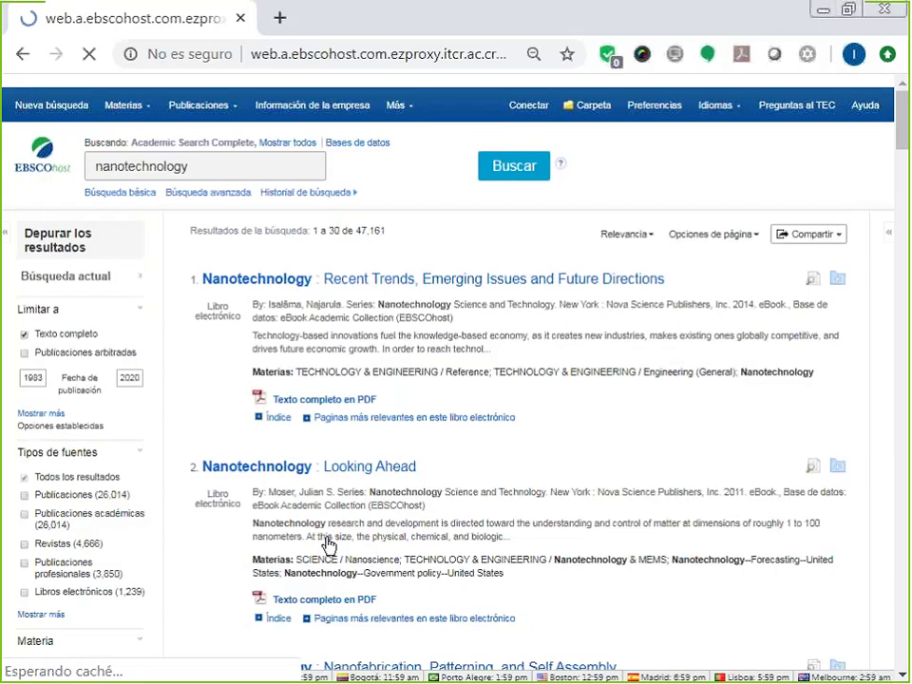
{"action": "scroll", "coordinate": [327, 545], "scroll_direction": "down", "scroll_amount": 1}
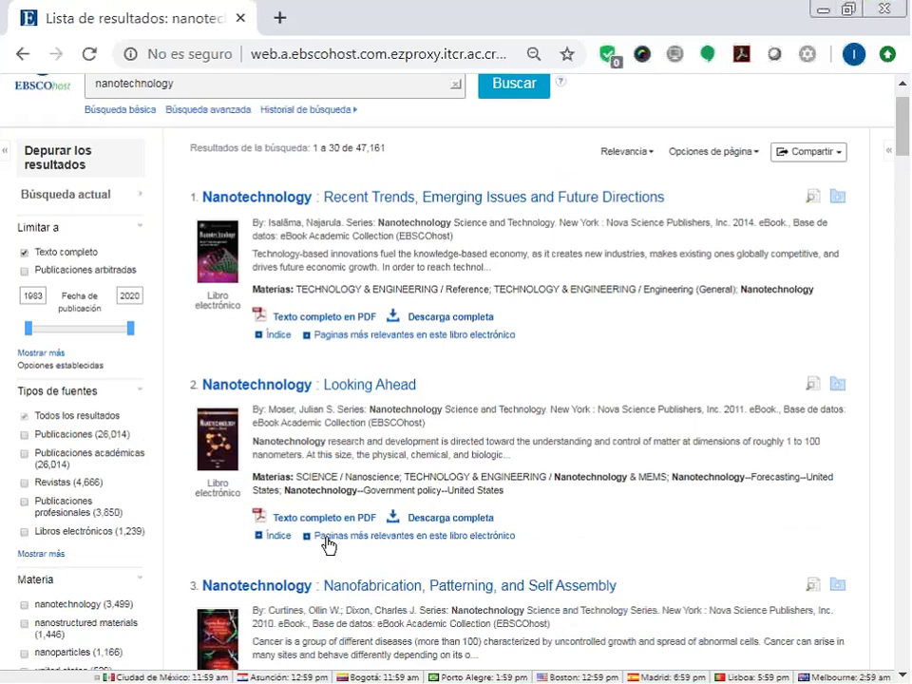
{"action": "scroll", "coordinate": [675, 254], "scroll_direction": "up", "scroll_amount": 1}
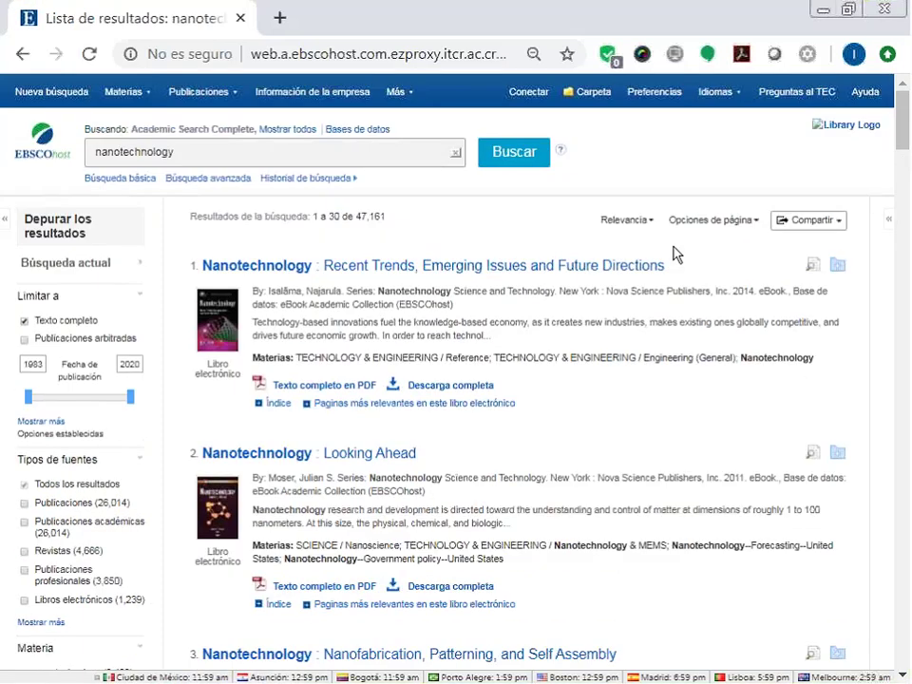
{"action": "left_click", "coordinate": [651, 221]}
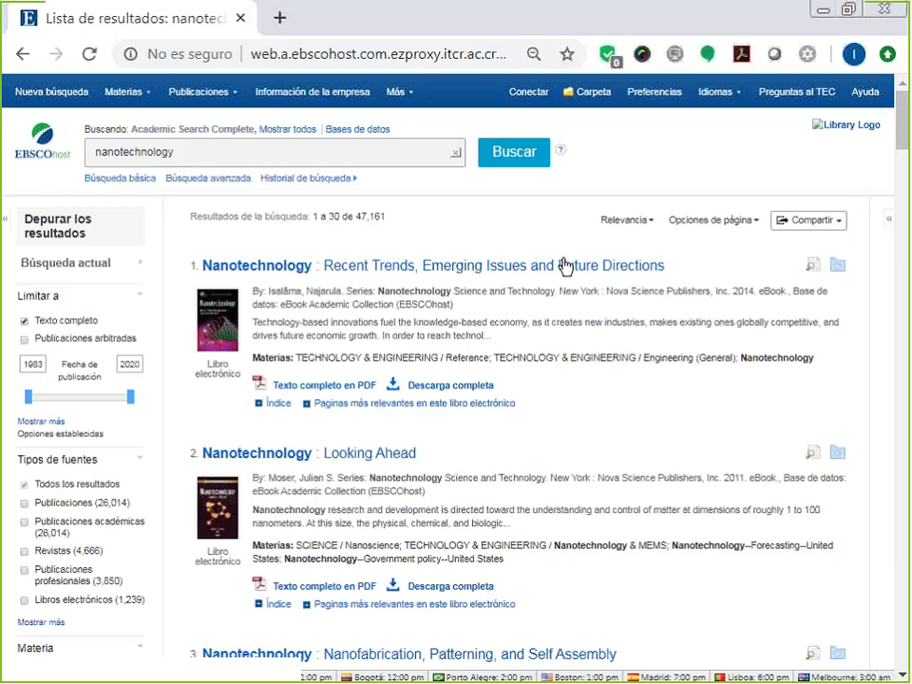
{"action": "scroll", "coordinate": [566, 266], "scroll_direction": "down", "scroll_amount": 5}
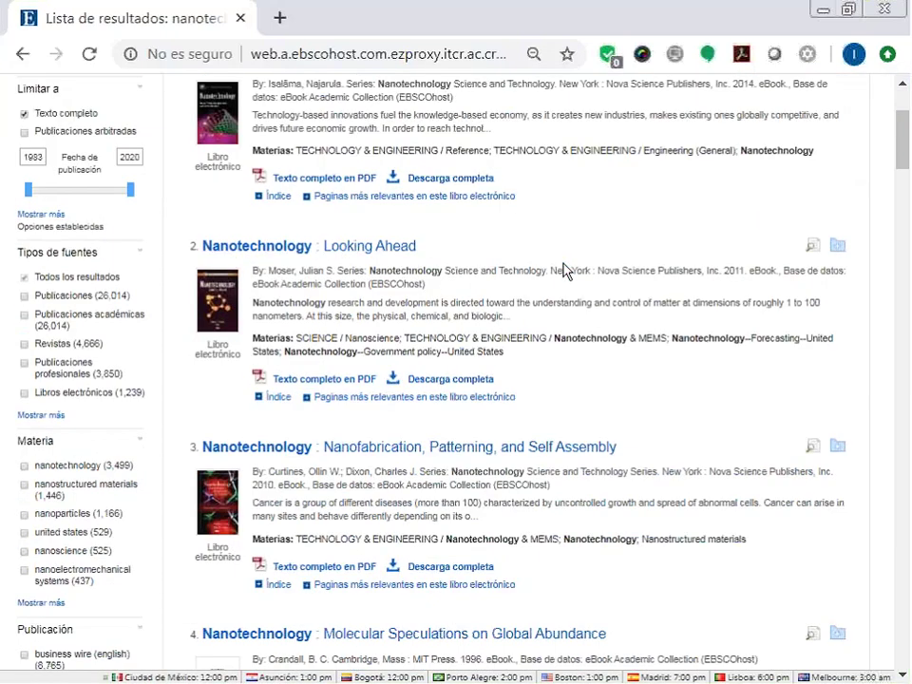
{"action": "scroll", "coordinate": [563, 270], "scroll_direction": "down", "scroll_amount": 3}
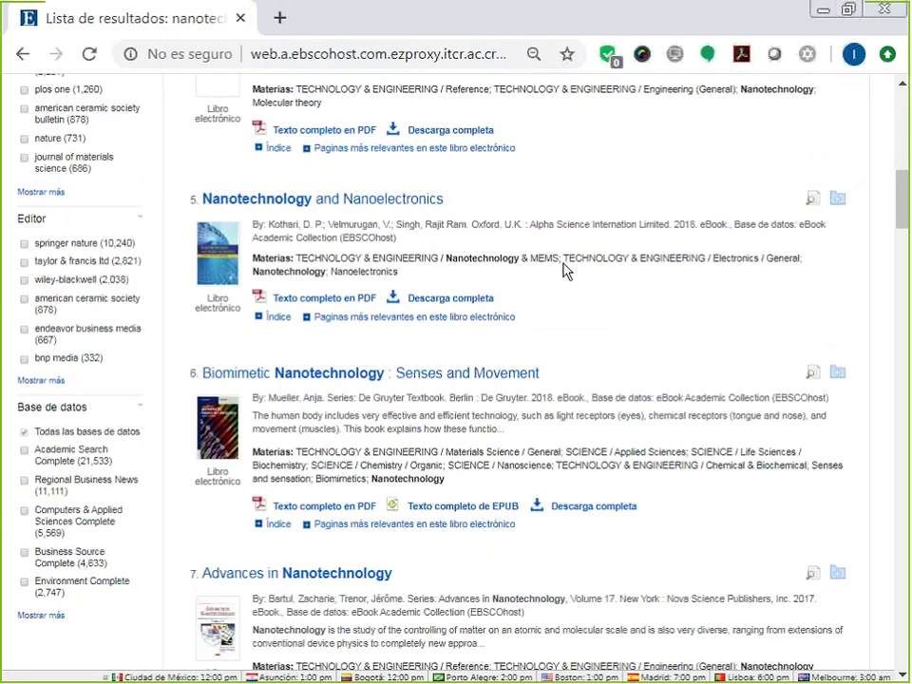
{"action": "scroll", "coordinate": [564, 271], "scroll_direction": "down", "scroll_amount": 2}
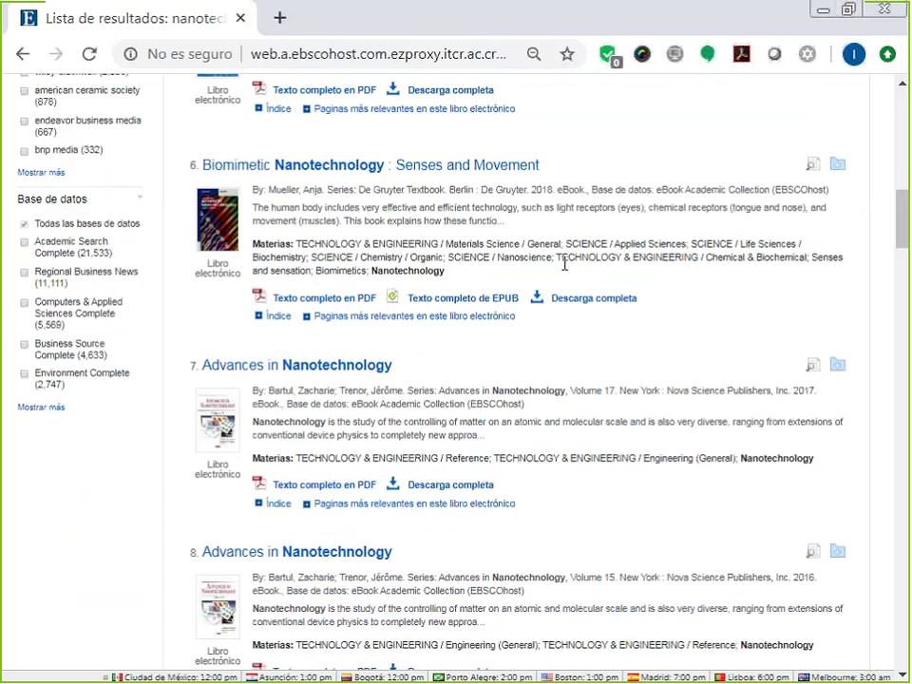
{"action": "scroll", "coordinate": [564, 264], "scroll_direction": "down", "scroll_amount": 2}
{"action": "scroll", "coordinate": [564, 271], "scroll_direction": "down", "scroll_amount": 1}
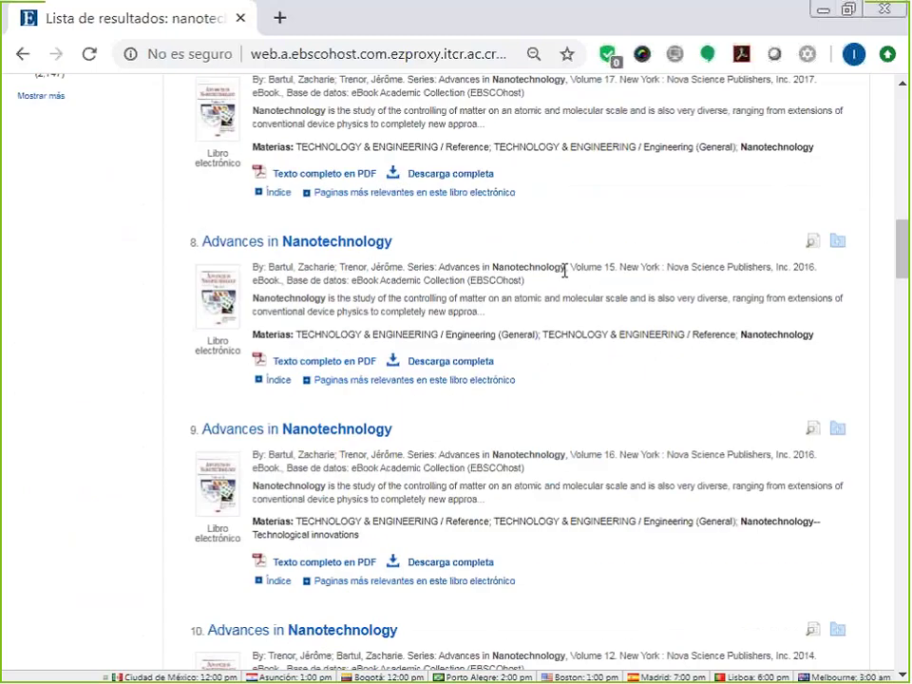
{"action": "scroll", "coordinate": [581, 324], "scroll_direction": "down", "scroll_amount": 3}
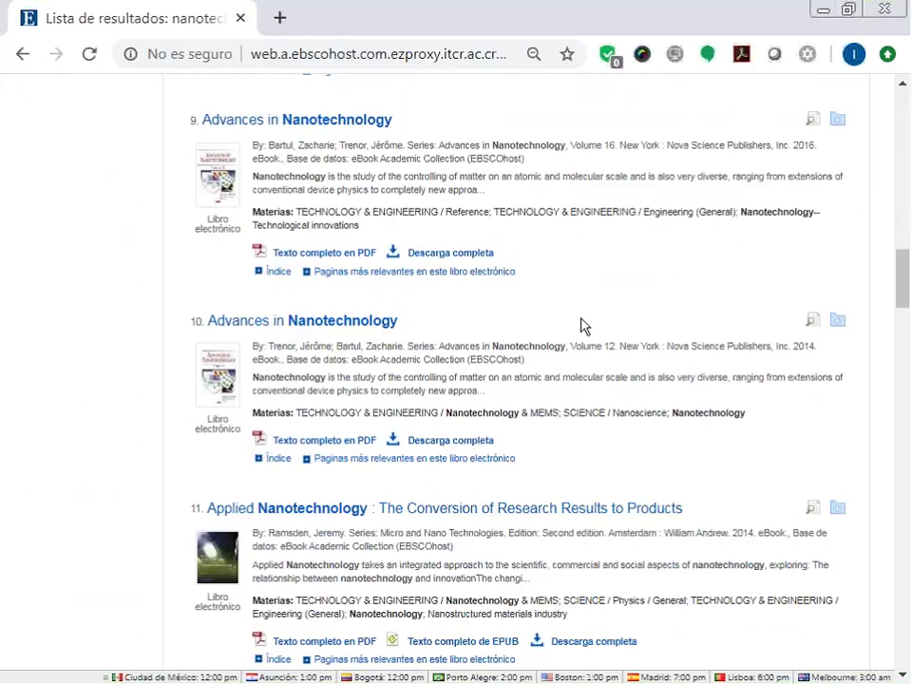
{"action": "scroll", "coordinate": [582, 326], "scroll_direction": "up", "scroll_amount": 2}
{"action": "scroll", "coordinate": [582, 325], "scroll_direction": "up", "scroll_amount": 15}
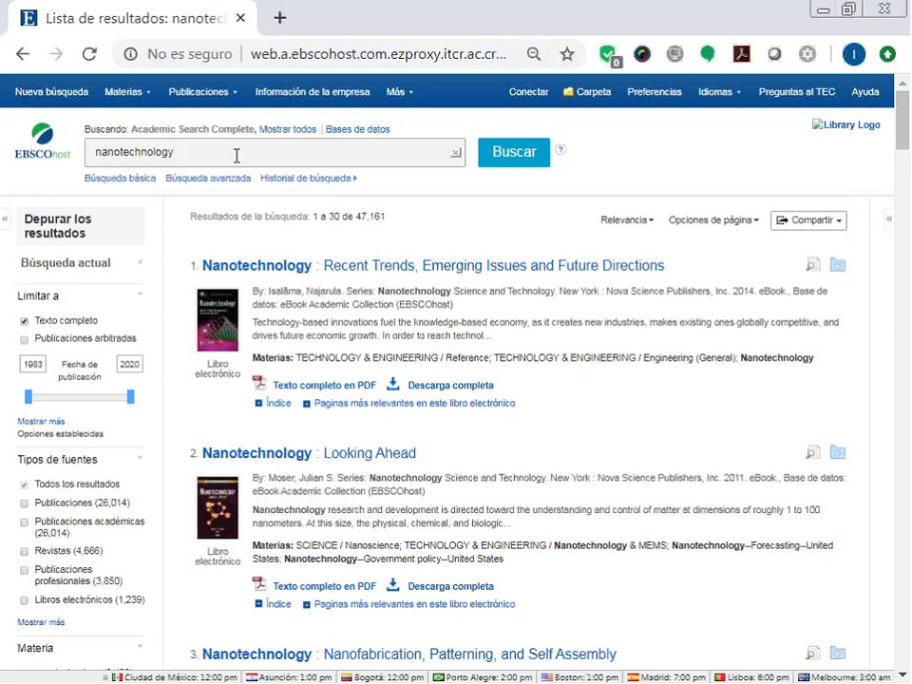
{"action": "left_click", "coordinate": [736, 220]}
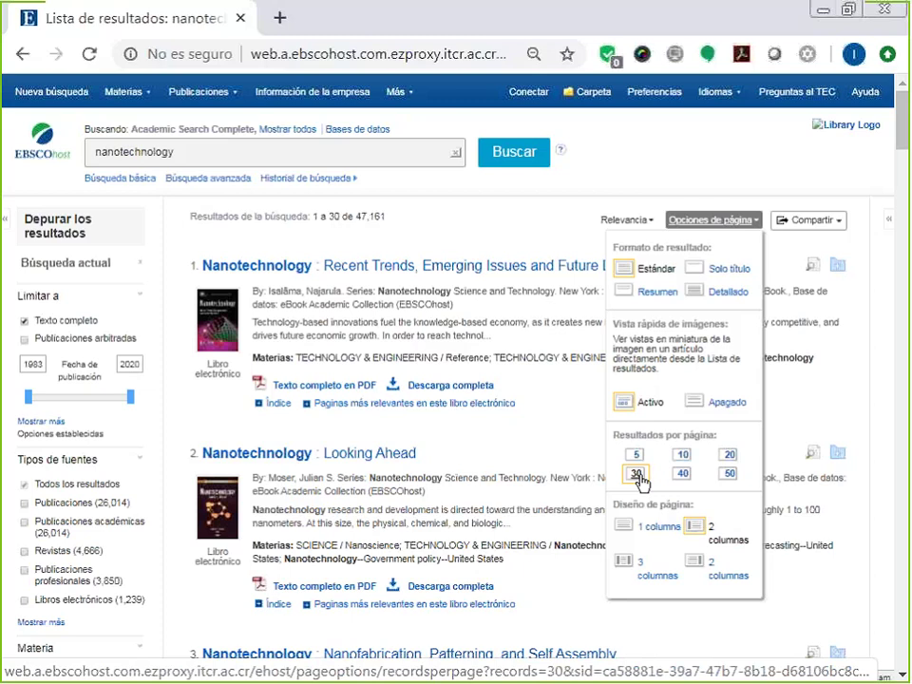
{"action": "left_click", "coordinate": [585, 186]}
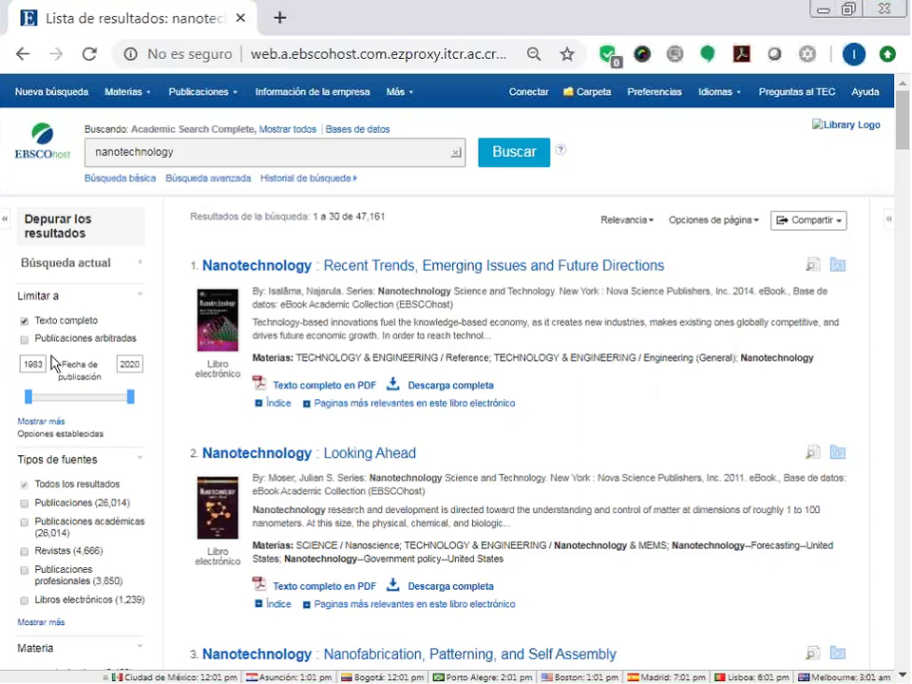
{"action": "scroll", "coordinate": [143, 361], "scroll_direction": "down", "scroll_amount": 1}
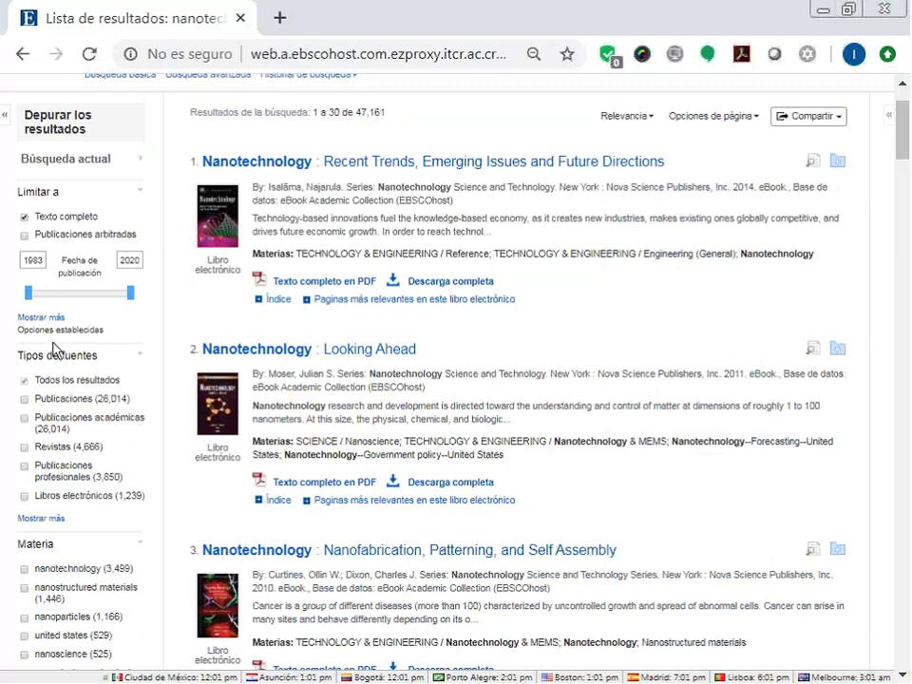
Tick the Publicaciones arbitradas limit so the nanotechnology results drop to 26,103.
{"action": "left_click", "coordinate": [26, 235]}
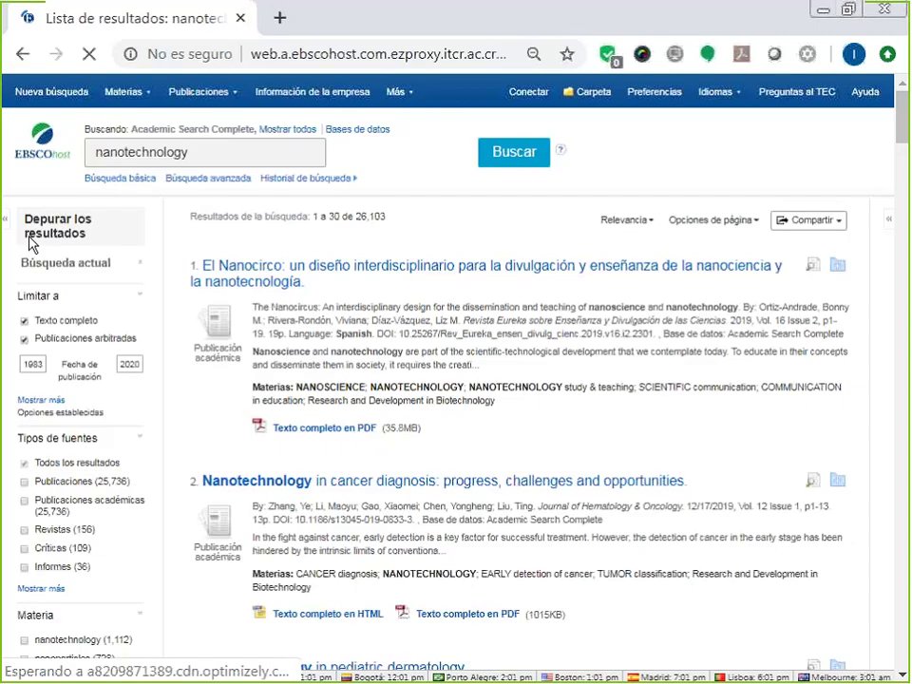
{"action": "scroll", "coordinate": [29, 243], "scroll_direction": "down", "scroll_amount": 1}
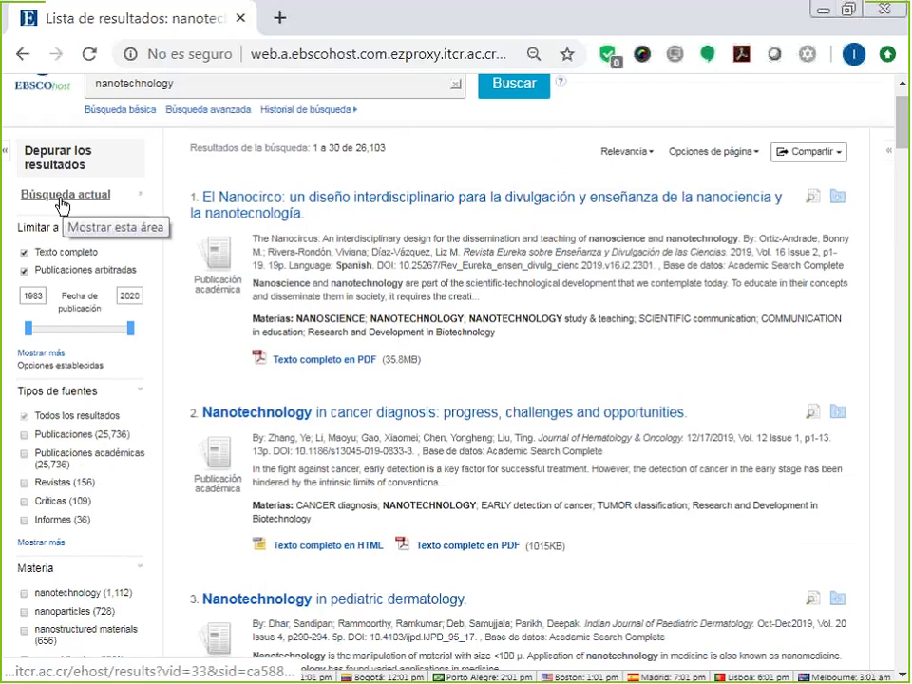
Expand Búsqueda actual and mark its full-text, peer-reviewed, English and Spanish limits, then clear the marks.
{"action": "left_click", "coordinate": [67, 197]}
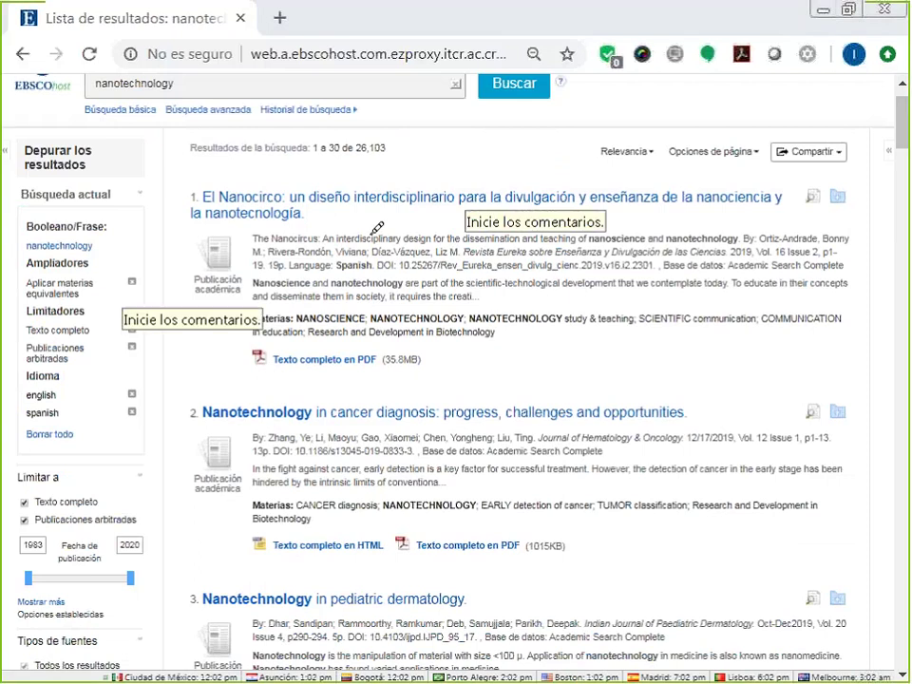
{"action": "mouse_move", "coordinate": [10, 184]}
{"action": "left_mouse_down"}
{"action": "mouse_move", "coordinate": [14, 418]}
{"action": "mouse_move", "coordinate": [42, 450]}
{"action": "mouse_move", "coordinate": [72, 457]}
{"action": "left_mouse_up"}
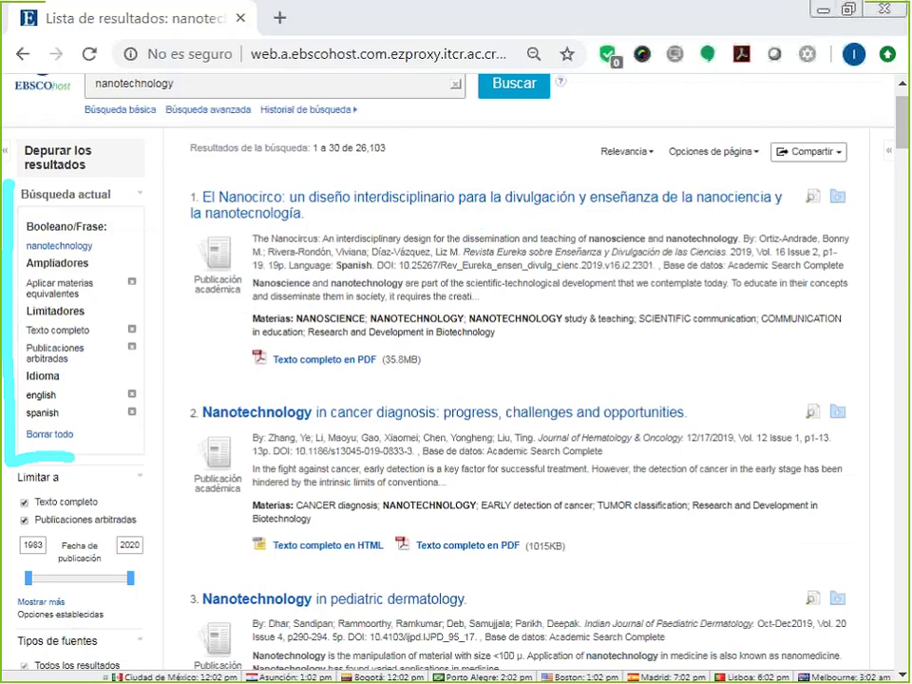
{"action": "left_click_drag", "start_coordinate": [126, 411], "coordinate": [152, 388]}
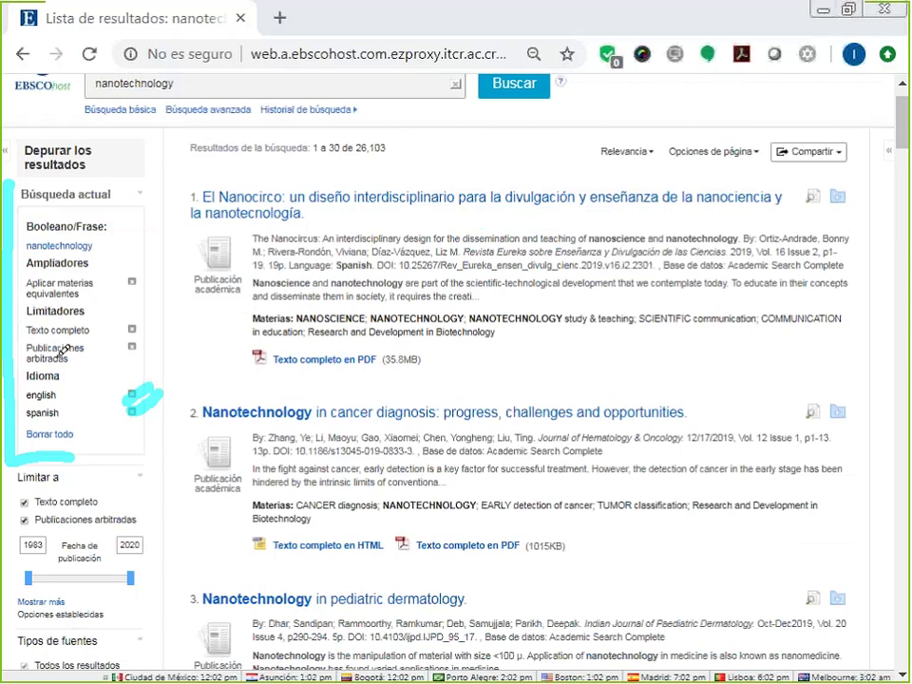
{"action": "key", "text": "Escape"}
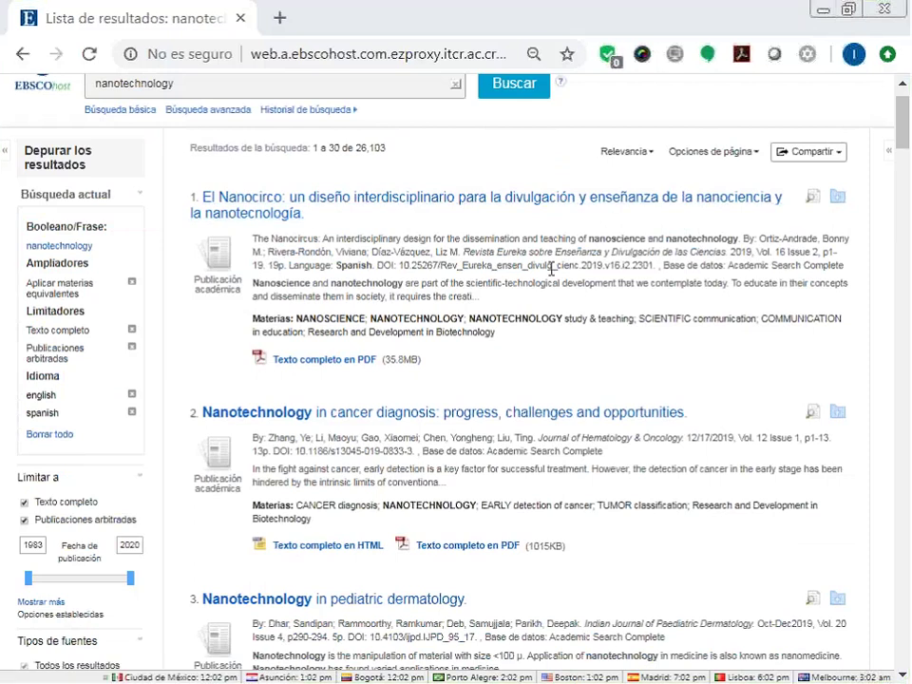
Highlight the first result's abstract, then view result 7's chart at high resolution and close it.
{"action": "left_click_drag", "start_coordinate": [477, 296], "coordinate": [252, 287]}
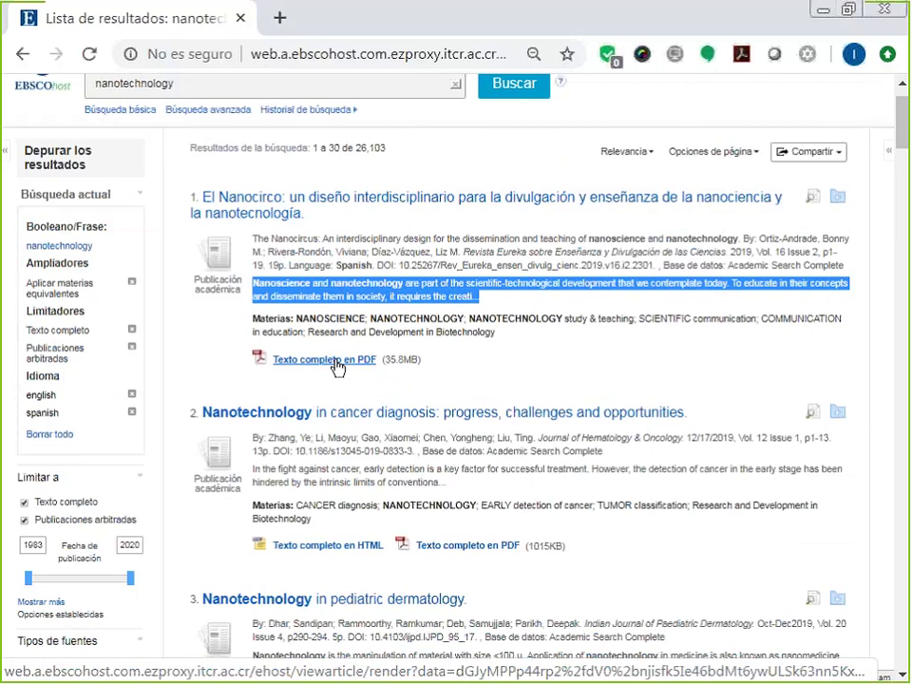
{"action": "scroll", "coordinate": [337, 368], "scroll_direction": "down", "scroll_amount": 3}
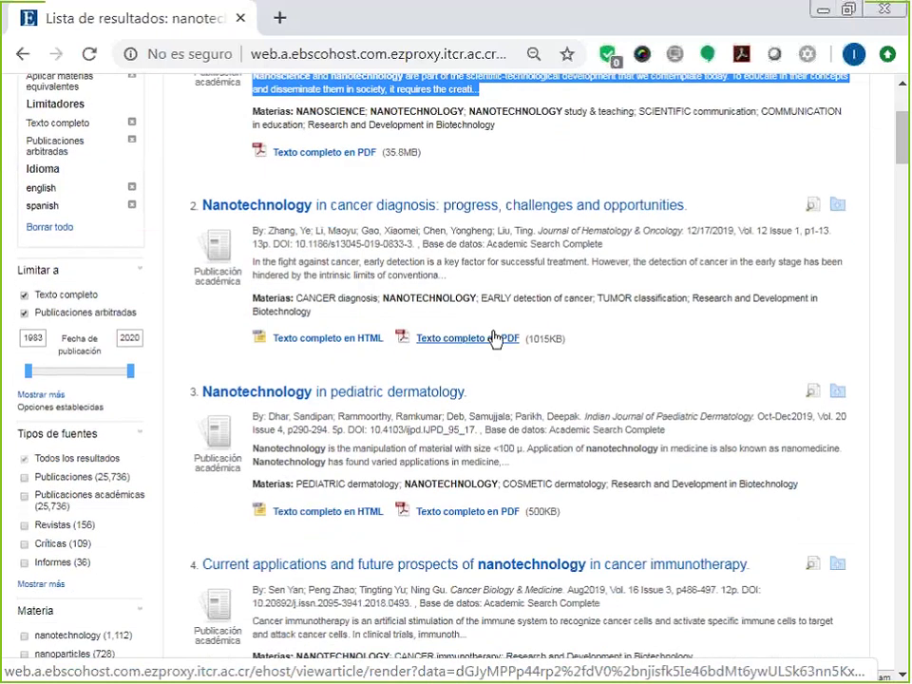
{"action": "scroll", "coordinate": [494, 338], "scroll_direction": "down", "scroll_amount": 10}
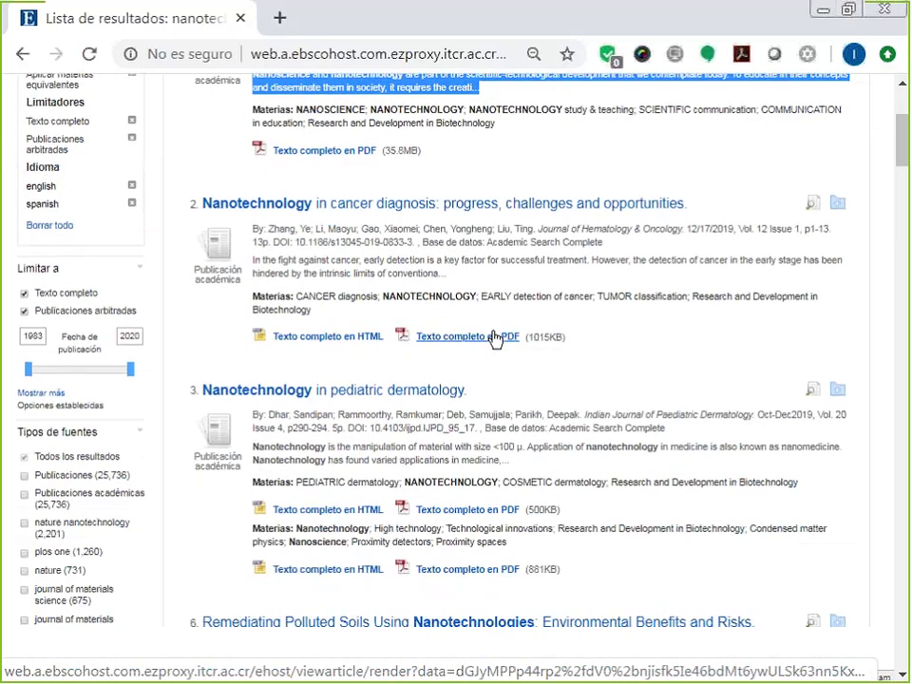
{"action": "scroll", "coordinate": [494, 338], "scroll_direction": "down", "scroll_amount": 6}
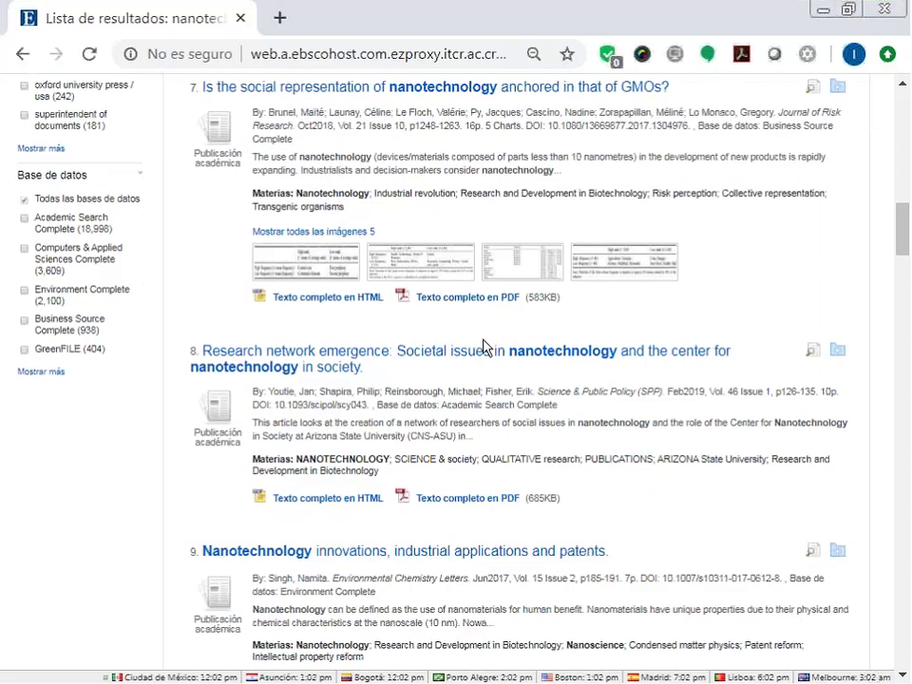
{"action": "scroll", "coordinate": [332, 358], "scroll_direction": "up", "scroll_amount": 2}
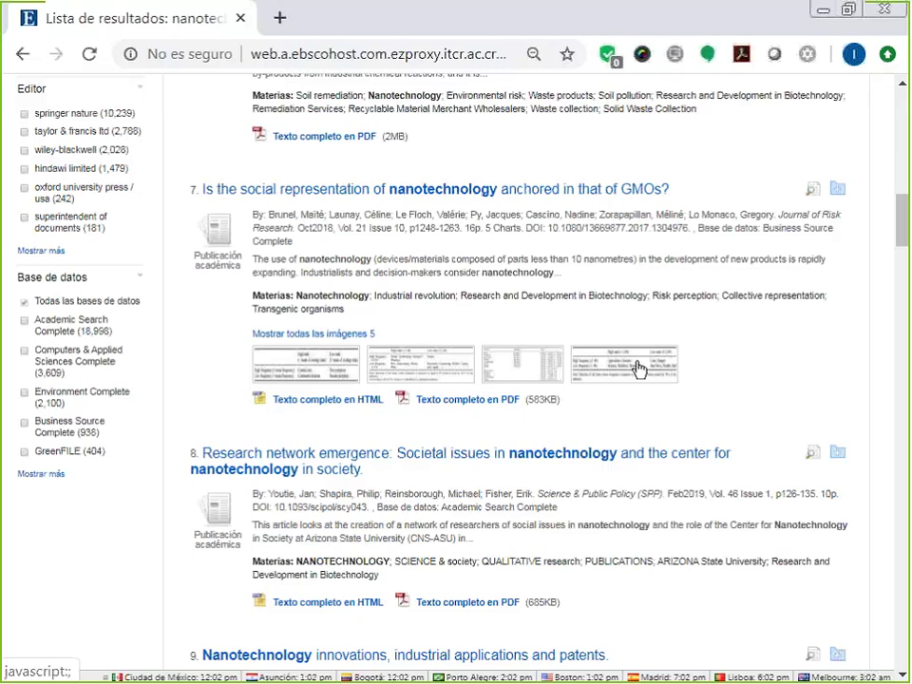
{"action": "left_click", "coordinate": [415, 370]}
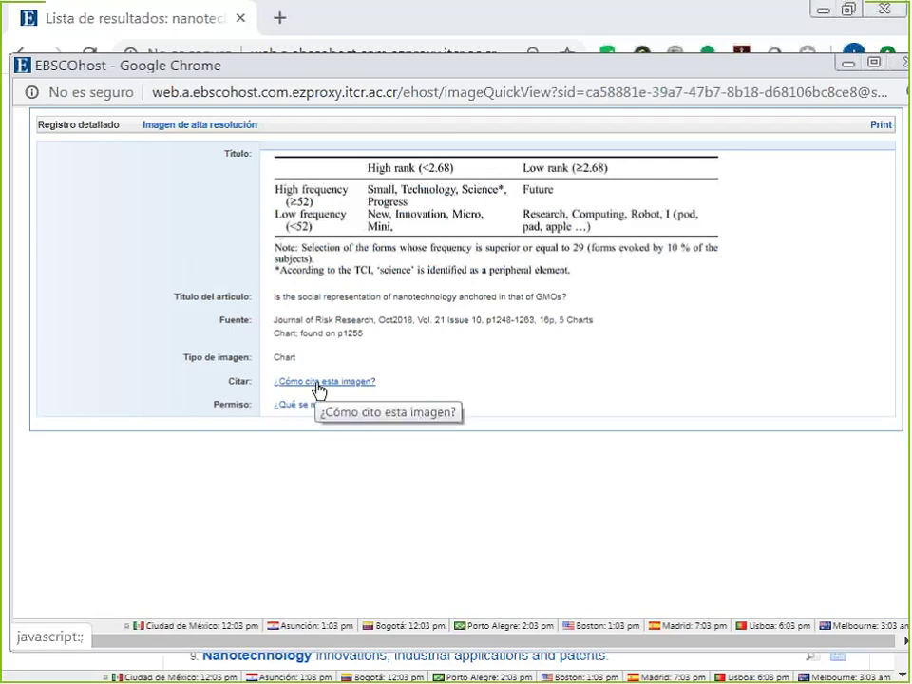
{"action": "left_click", "coordinate": [224, 125]}
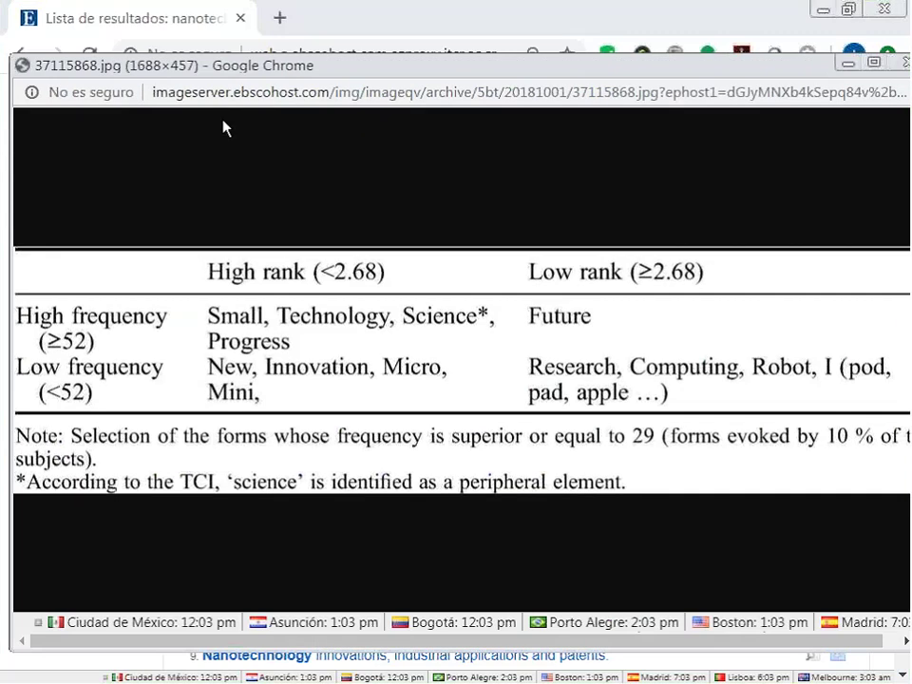
{"action": "left_click", "coordinate": [898, 65]}
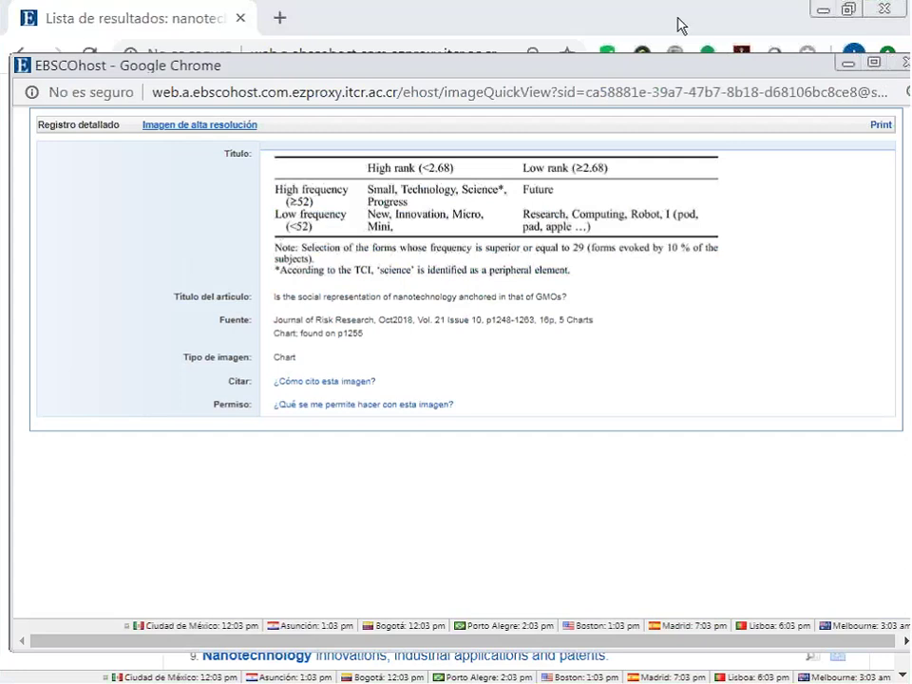
{"action": "left_click", "coordinate": [901, 63]}
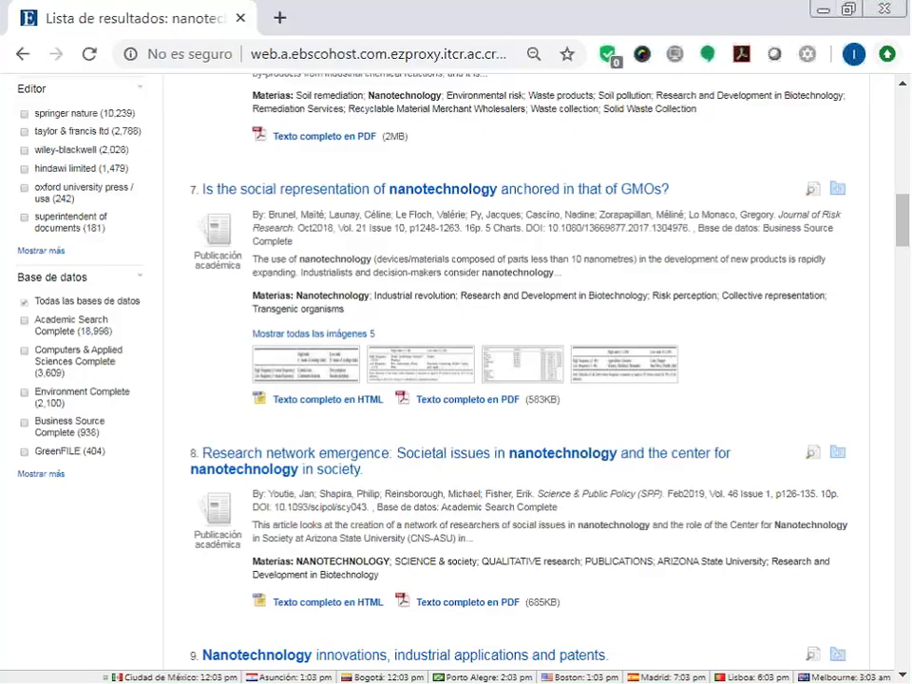
Preview result 10's Figure 1 chart, close it, and return to the top of the results.
{"action": "scroll", "coordinate": [482, 407], "scroll_direction": "down", "scroll_amount": 5}
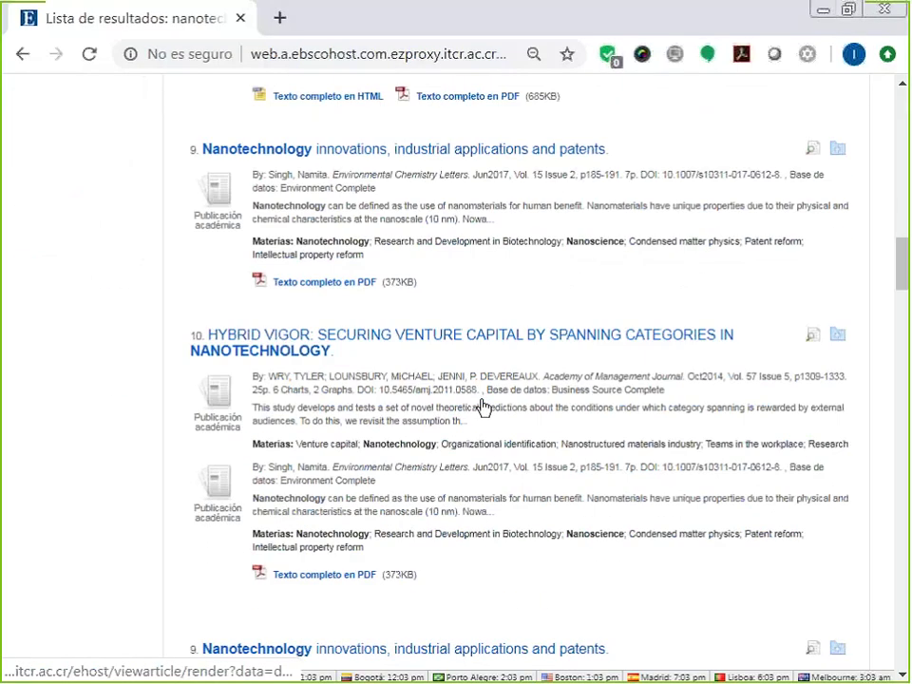
{"action": "left_click", "coordinate": [287, 396]}
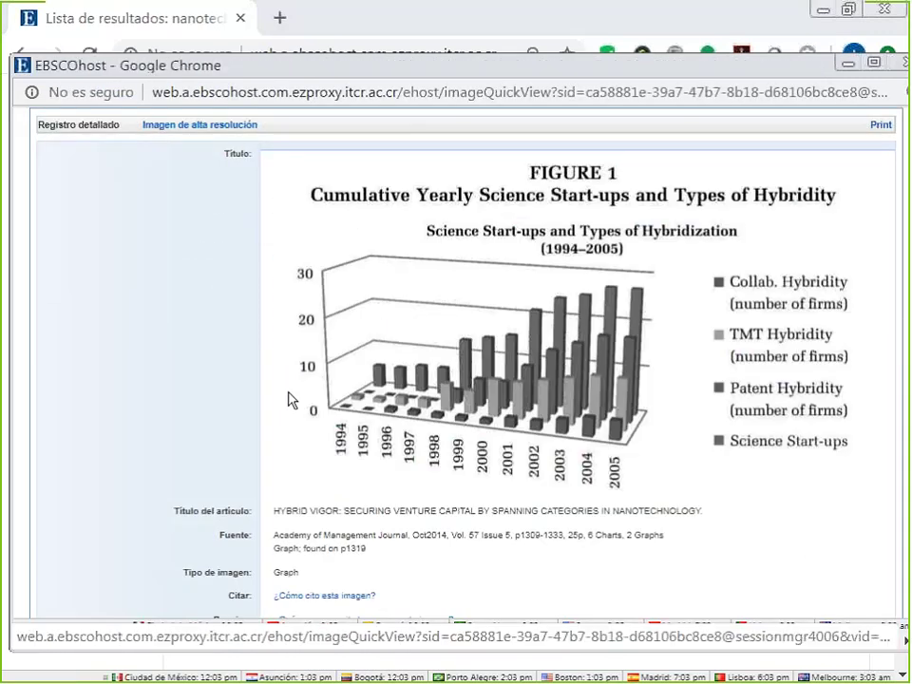
{"action": "left_click", "coordinate": [902, 64]}
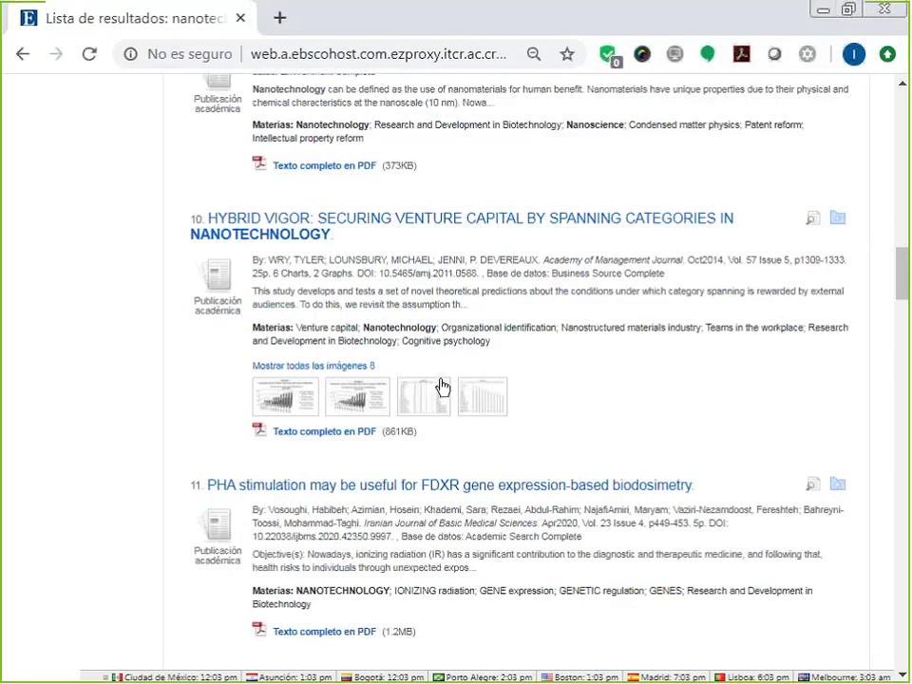
{"action": "scroll", "coordinate": [442, 386], "scroll_direction": "up", "scroll_amount": 7}
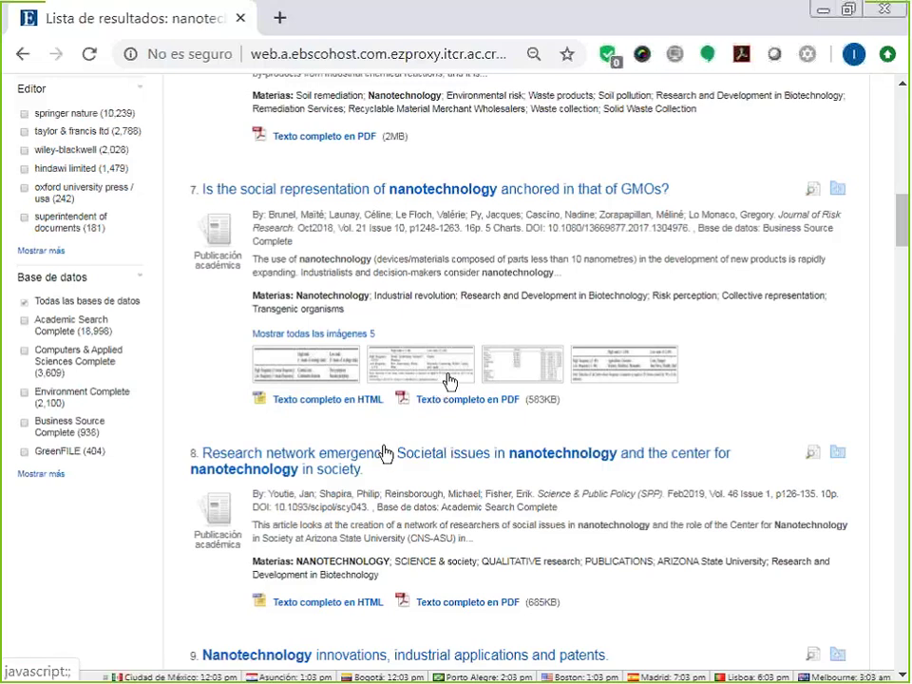
{"action": "scroll", "coordinate": [450, 380], "scroll_direction": "up", "scroll_amount": 3}
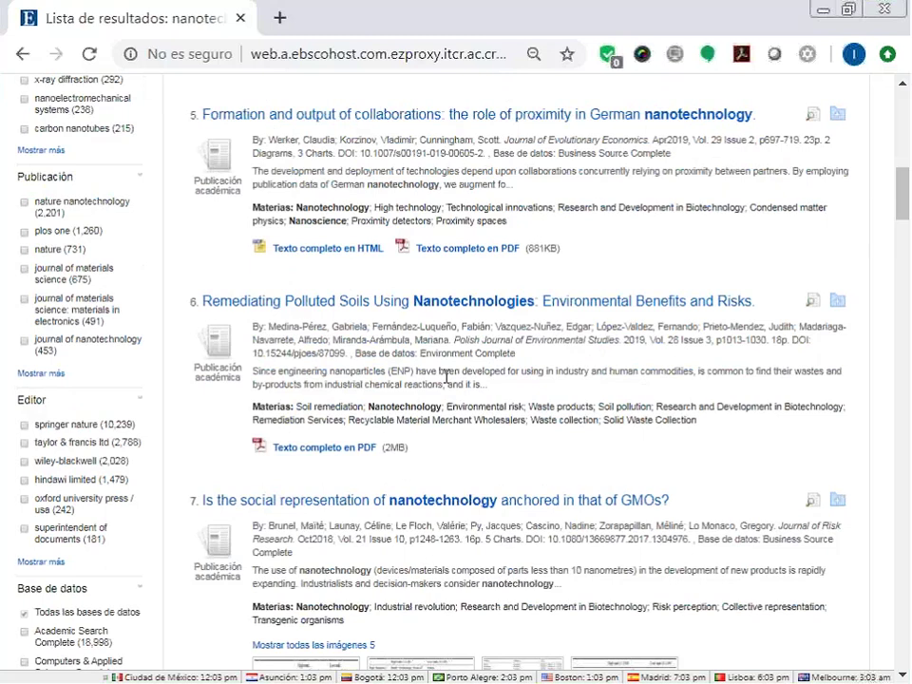
{"action": "scroll", "coordinate": [446, 377], "scroll_direction": "up", "scroll_amount": 2}
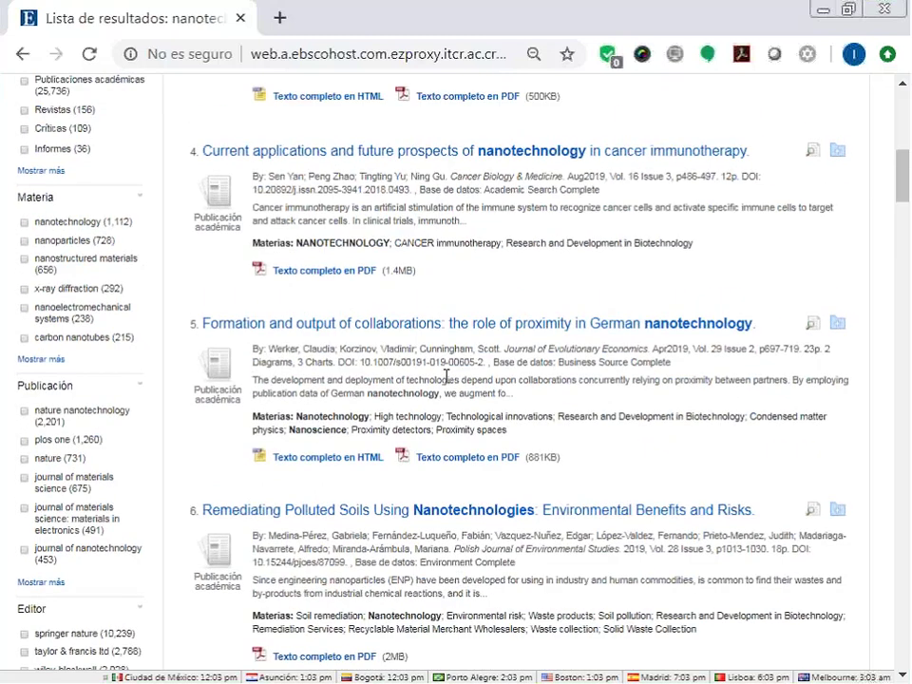
{"action": "scroll", "coordinate": [447, 377], "scroll_direction": "up", "scroll_amount": 1}
{"action": "scroll", "coordinate": [446, 377], "scroll_direction": "up", "scroll_amount": 1}
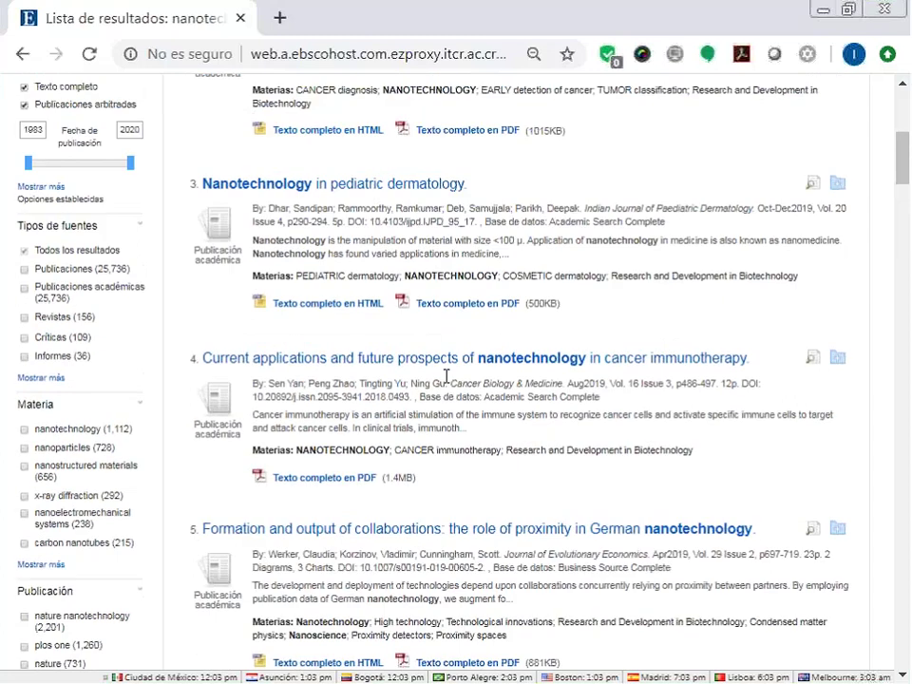
{"action": "scroll", "coordinate": [447, 377], "scroll_direction": "up", "scroll_amount": 3}
Open the El Nanocirco record, highlight its titles including 'The Nanocircus', then follow the Revista Eureka link.
{"action": "scroll", "coordinate": [446, 376], "scroll_direction": "up", "scroll_amount": 2}
{"action": "left_click", "coordinate": [422, 198]}
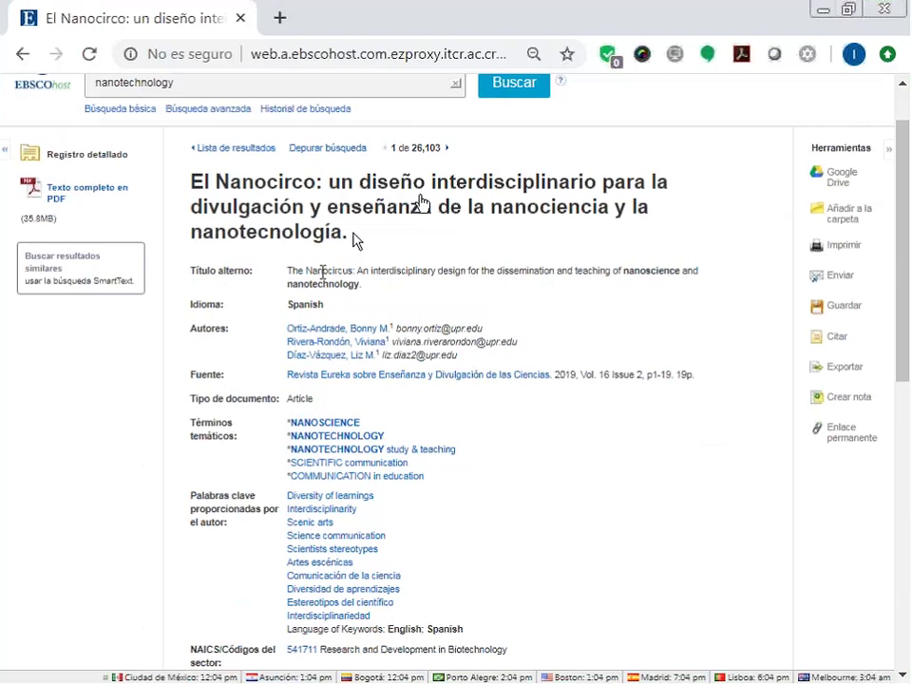
{"action": "left_click_drag", "start_coordinate": [357, 240], "coordinate": [180, 173]}
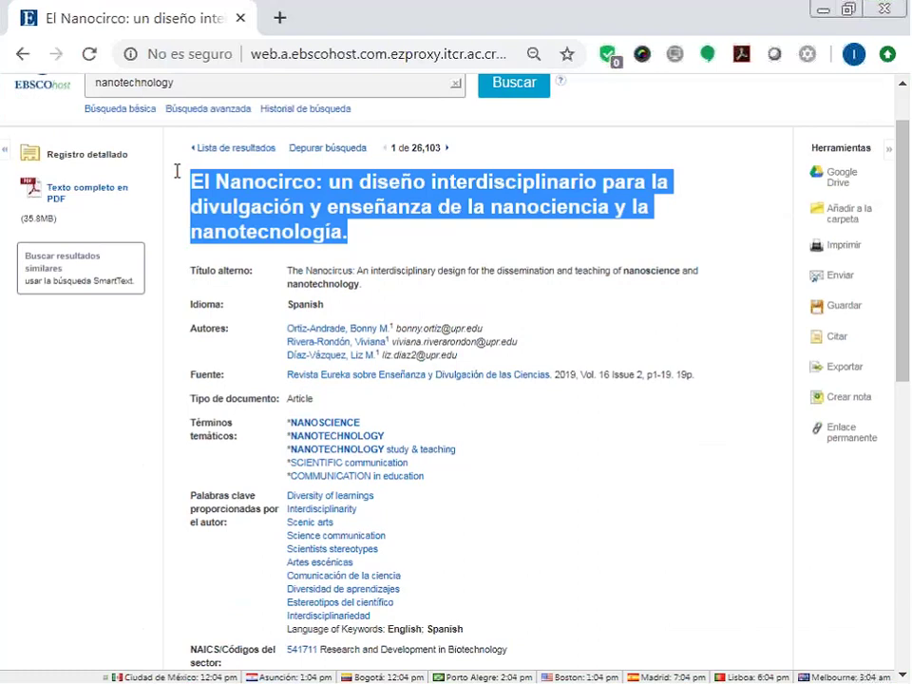
{"action": "left_click", "coordinate": [374, 300]}
{"action": "left_click_drag", "start_coordinate": [365, 285], "coordinate": [291, 273]}
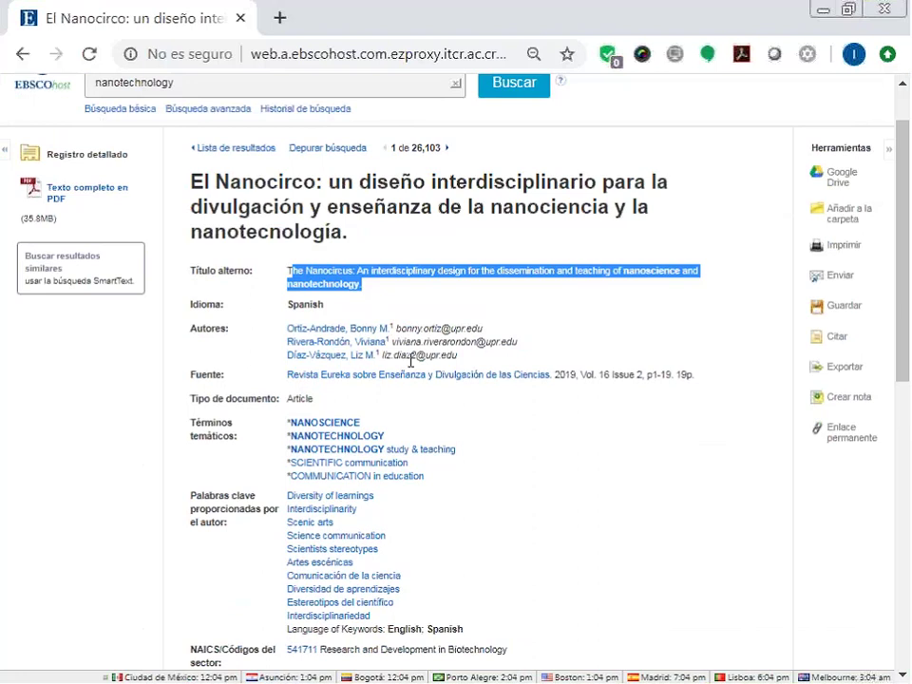
{"action": "left_click", "coordinate": [388, 384]}
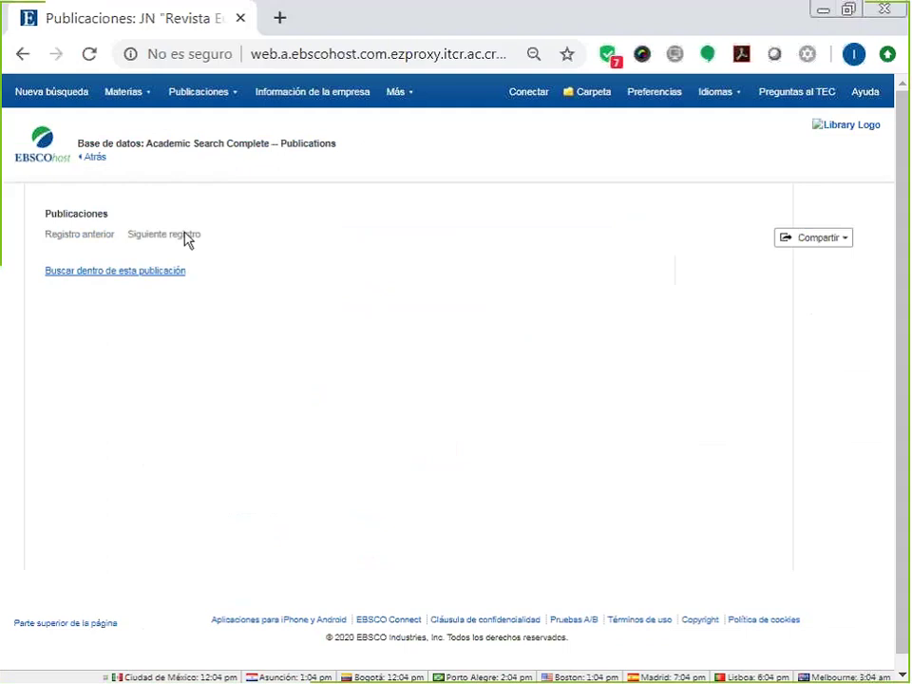
Go back to the El Nanocirco record and review its subject terms and details down to the footer.
{"action": "left_click", "coordinate": [97, 159]}
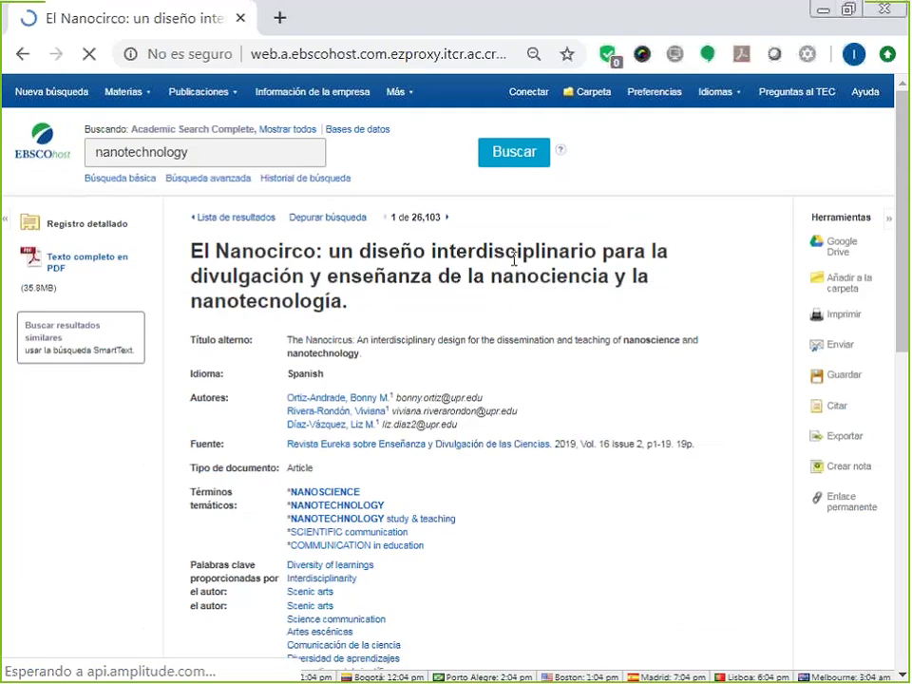
{"action": "scroll", "coordinate": [514, 269], "scroll_direction": "down", "scroll_amount": 3}
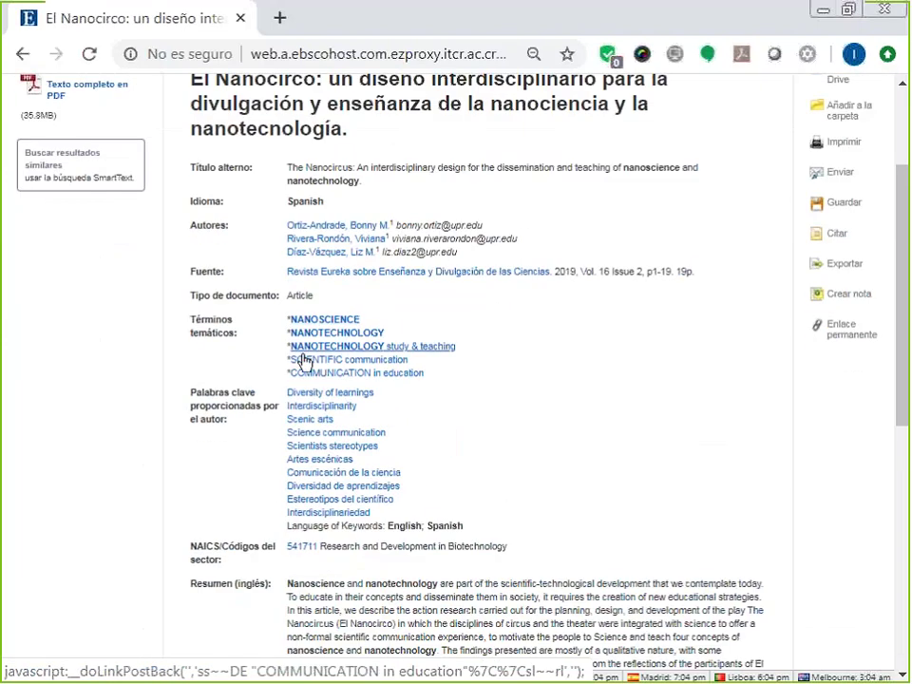
{"action": "scroll", "coordinate": [320, 314], "scroll_direction": "down", "scroll_amount": 2}
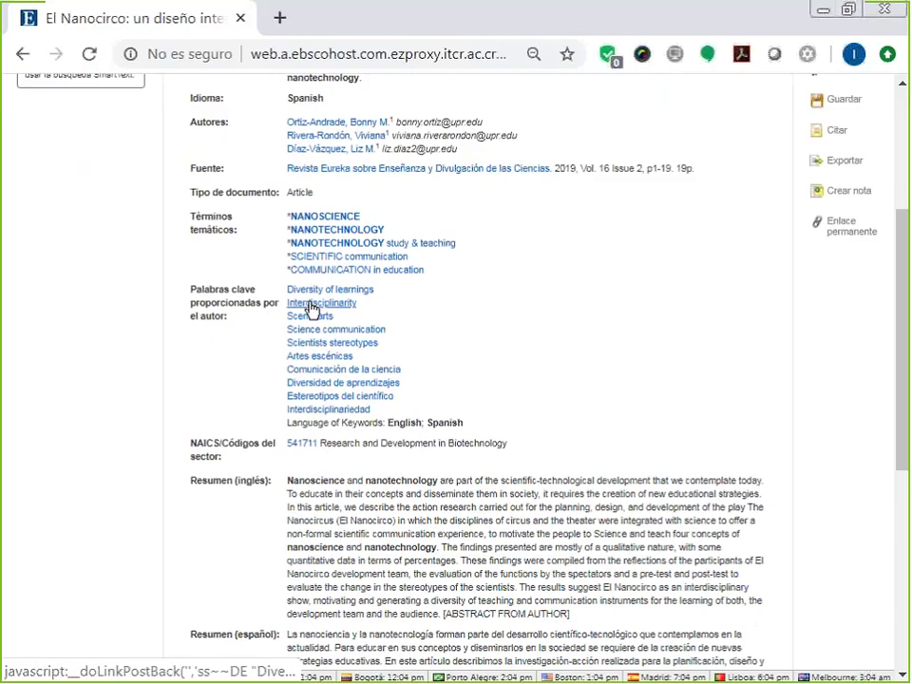
{"action": "scroll", "coordinate": [526, 322], "scroll_direction": "down", "scroll_amount": 4}
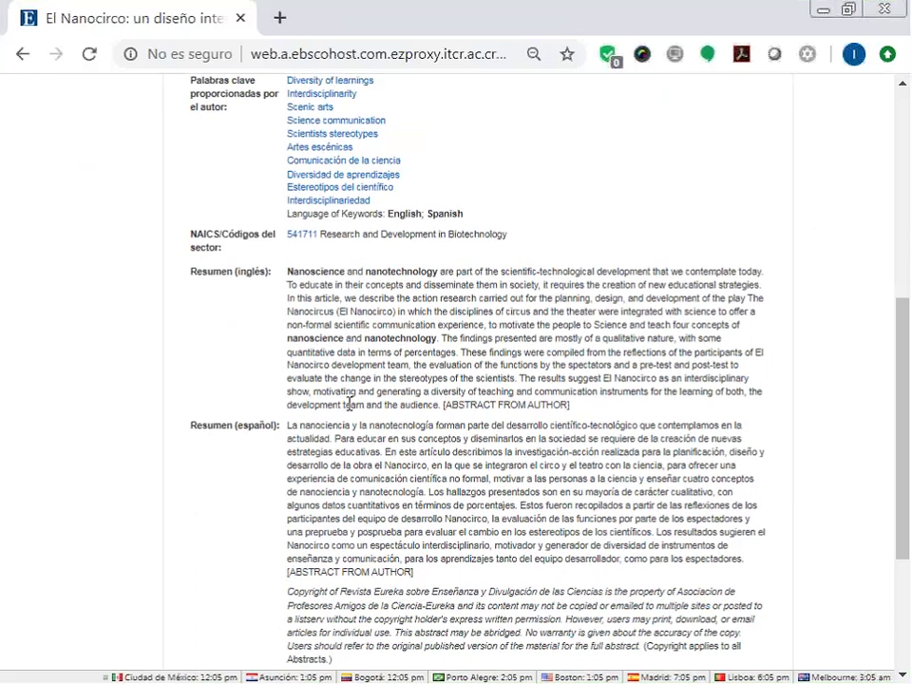
{"action": "scroll", "coordinate": [350, 404], "scroll_direction": "down", "scroll_amount": 4}
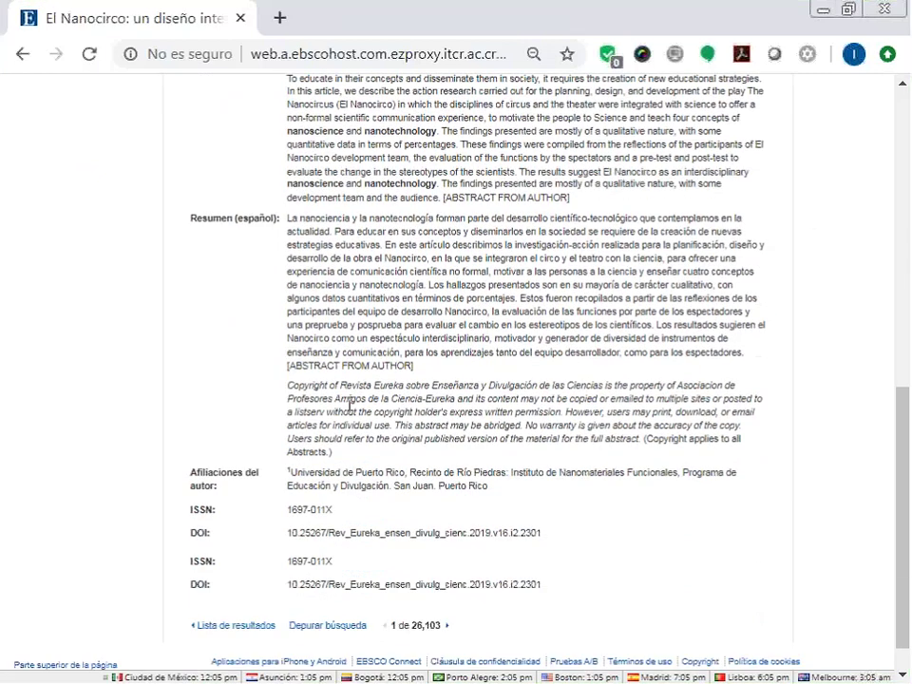
{"action": "scroll", "coordinate": [350, 404], "scroll_direction": "down", "scroll_amount": 1}
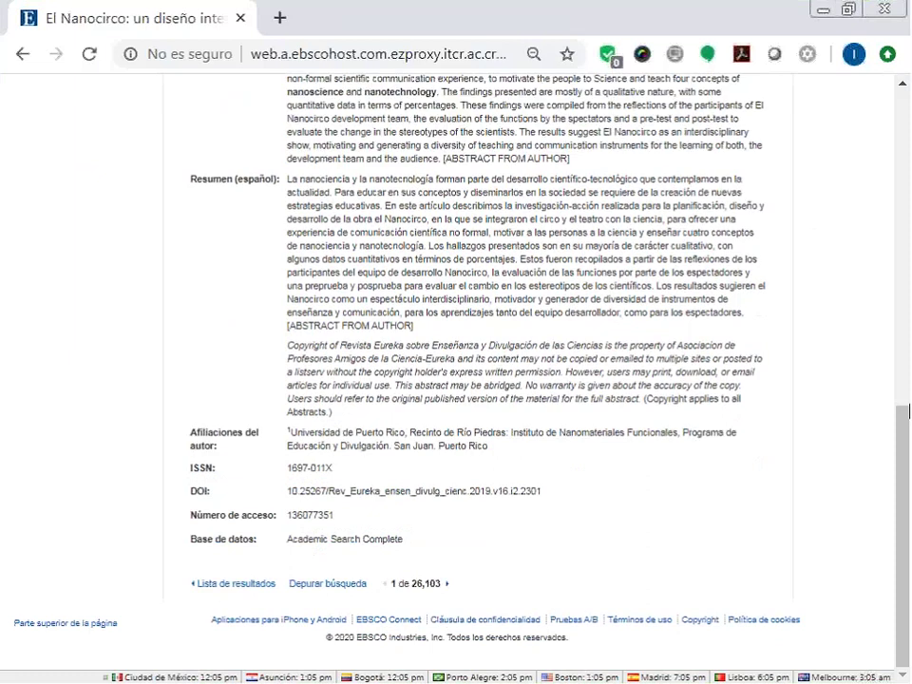
{"action": "scroll", "coordinate": [909, 410], "scroll_direction": "up", "scroll_amount": 10}
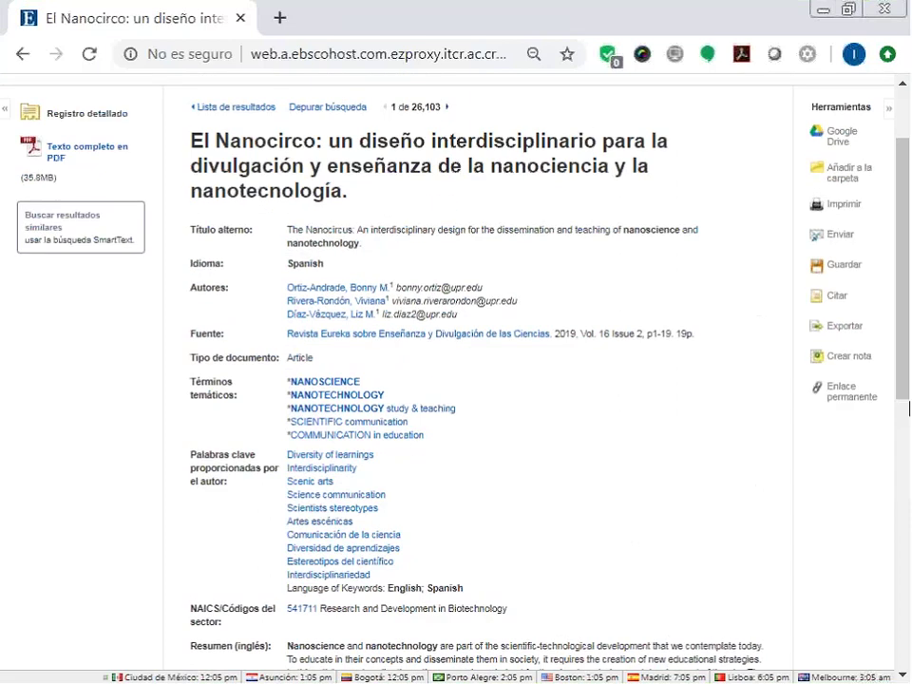
{"action": "scroll", "coordinate": [910, 407], "scroll_direction": "up", "scroll_amount": 2}
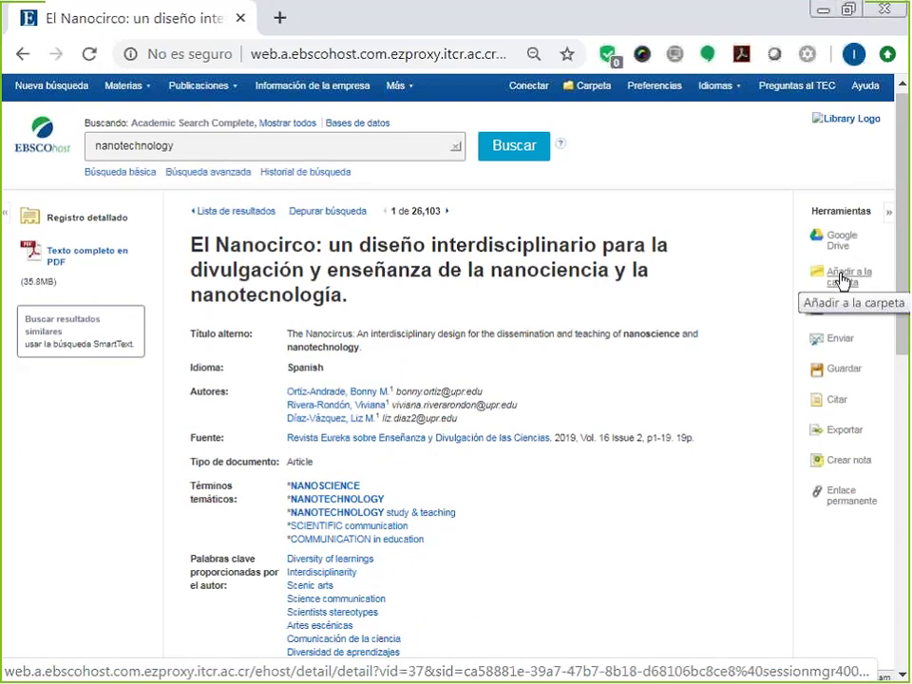
Add El Nanocirco to the folder with 'Añadir a la carpeta', then open its 'Enviar' e-mail form.
{"action": "left_click", "coordinate": [841, 279]}
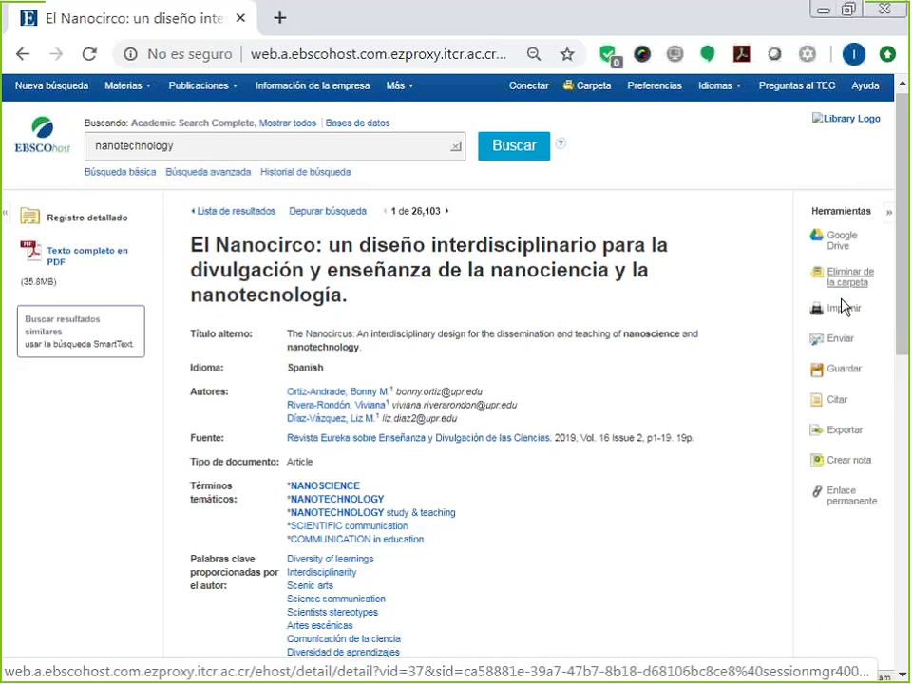
{"action": "left_click", "coordinate": [842, 341]}
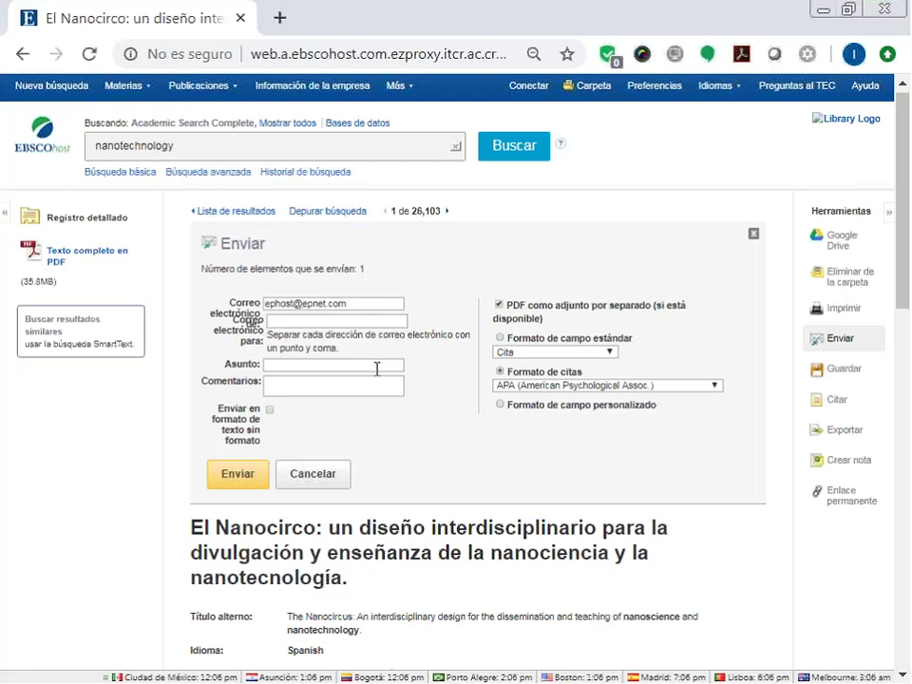
Enter the recipient's e-mail address in 'Correo electrónico para' via autofill, then move to Comentarios.
{"action": "left_click", "coordinate": [358, 320]}
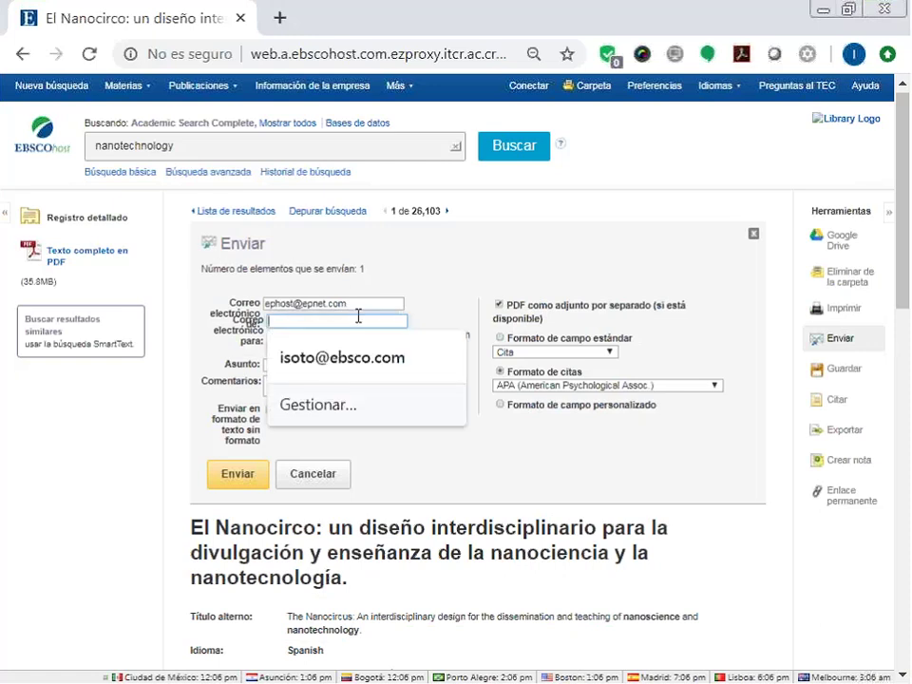
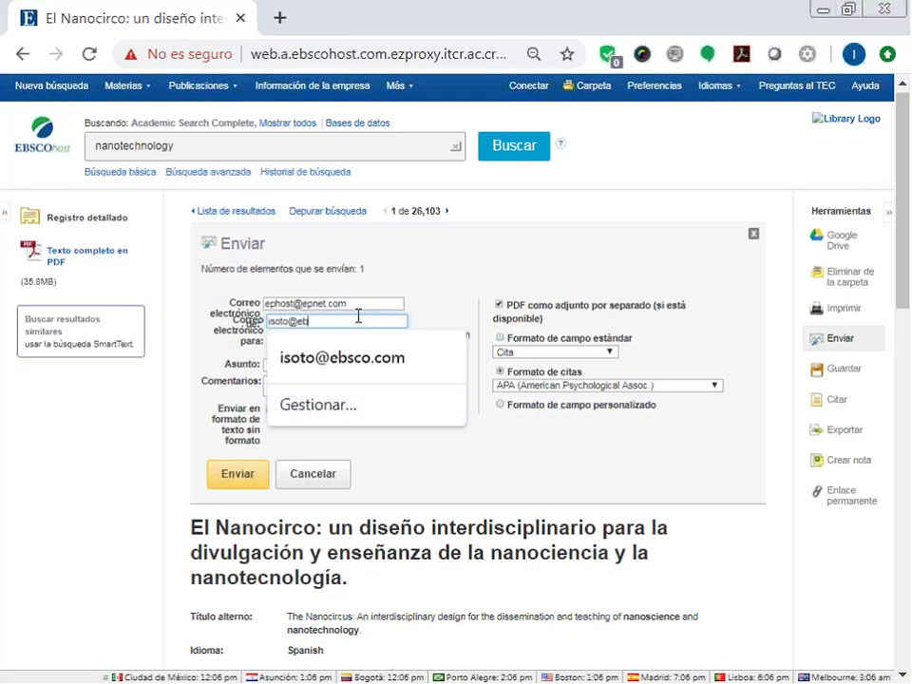
{"action": "left_click", "coordinate": [431, 267]}
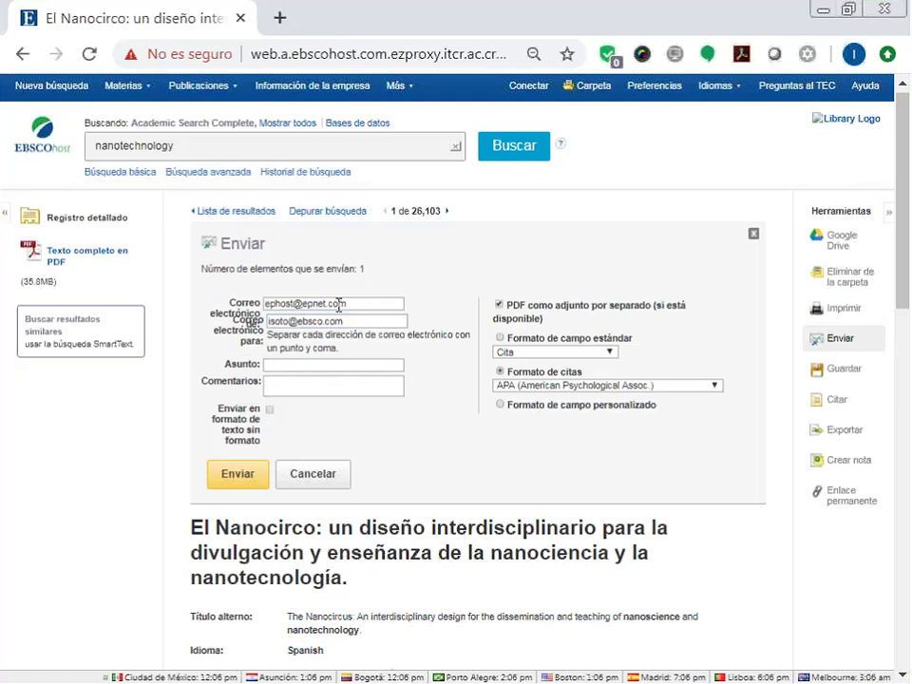
{"action": "left_click", "coordinate": [295, 382]}
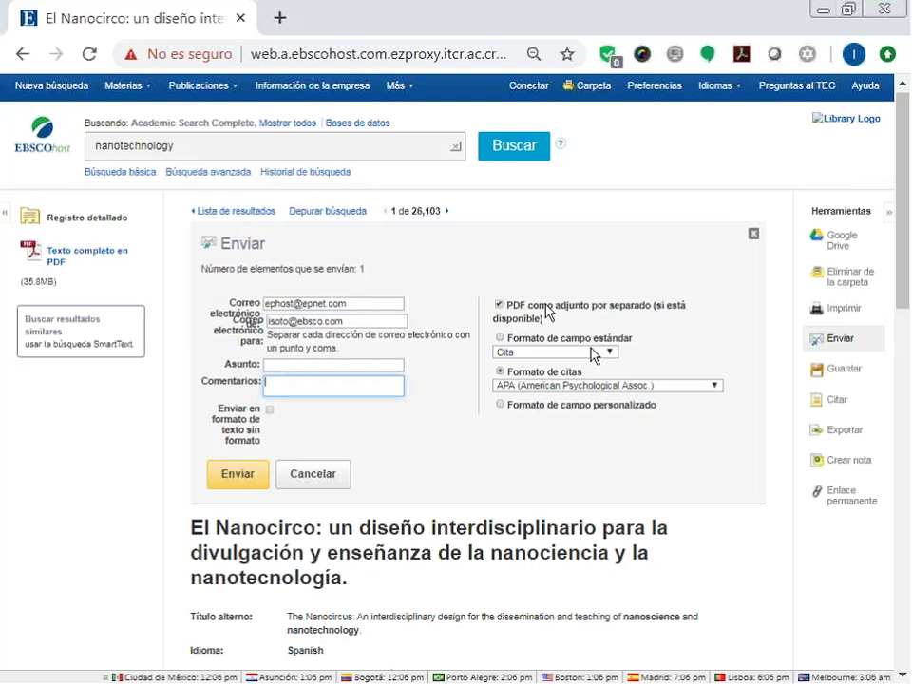
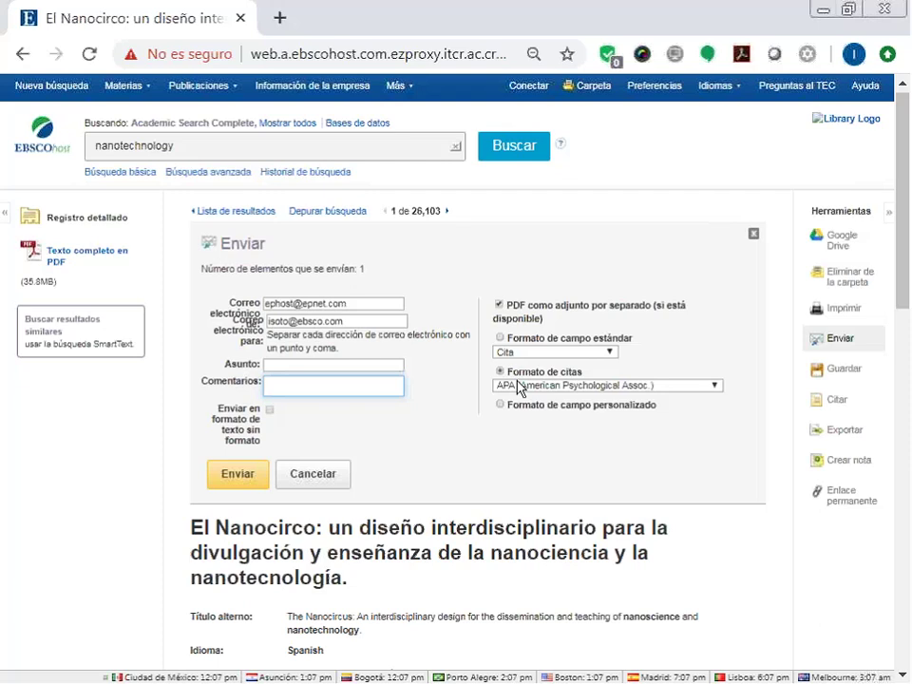
Overwrite the sender and recipient address fields in the Enviar form, then cancel without sending.
{"action": "left_click_drag", "start_coordinate": [370, 335], "coordinate": [289, 334]}
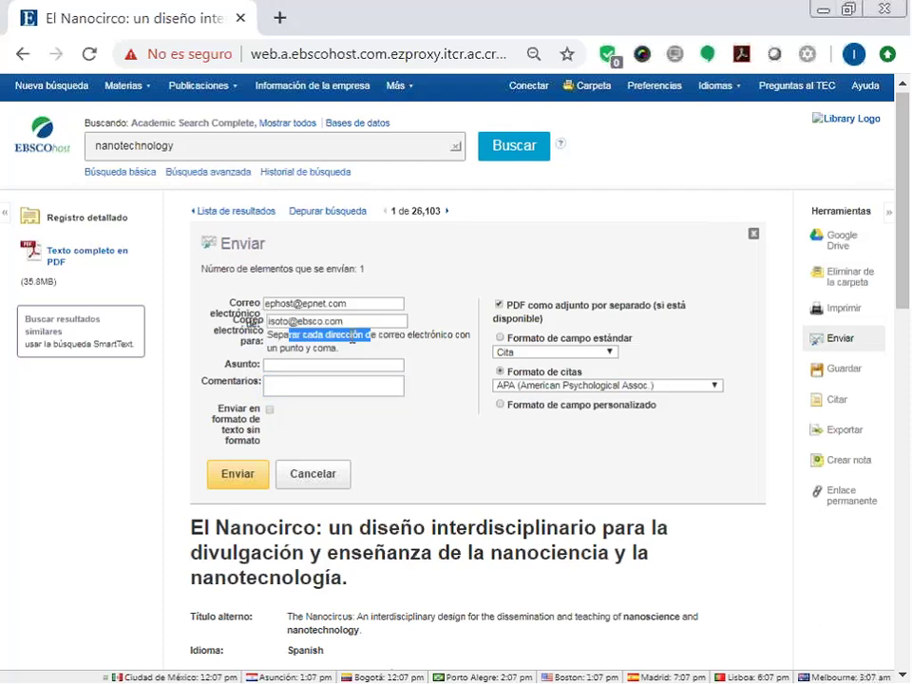
{"action": "left_click", "coordinate": [347, 307]}
{"action": "left_click_drag", "start_coordinate": [345, 335], "coordinate": [337, 339]}
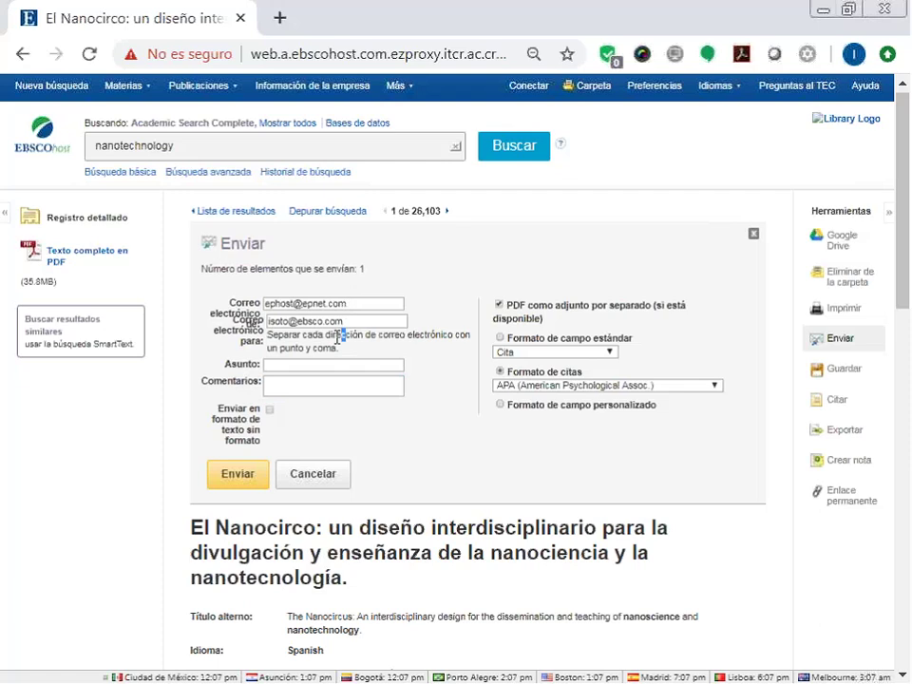
{"action": "left_click", "coordinate": [356, 322]}
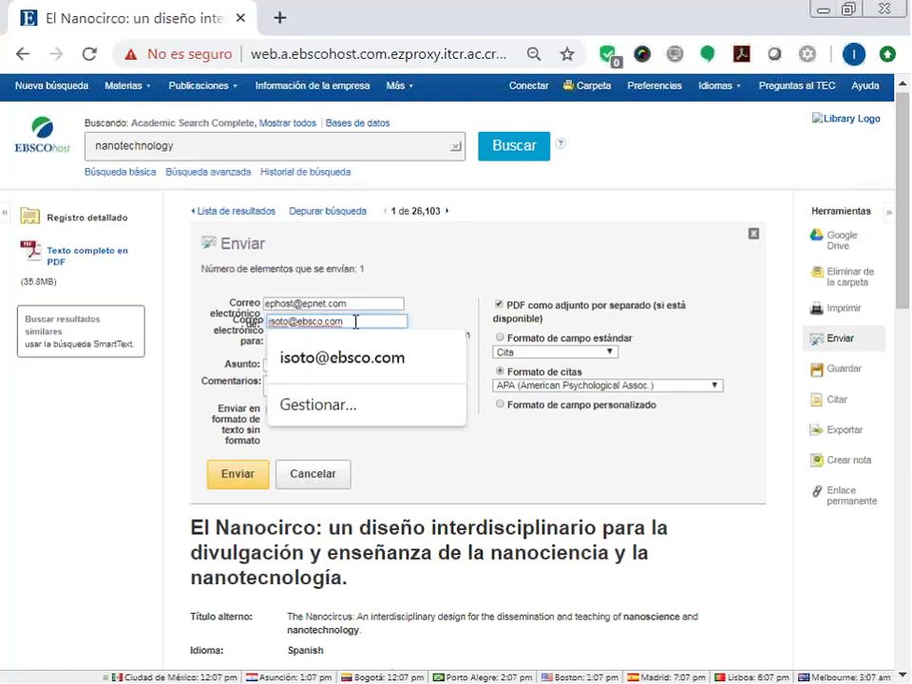
{"action": "left_click_drag", "start_coordinate": [356, 322], "coordinate": [265, 321]}
{"action": "key", "text": "ctrl+c"}
{"action": "left_click_drag", "start_coordinate": [365, 301], "coordinate": [245, 309]}
{"action": "key", "text": "ctrl+v"}
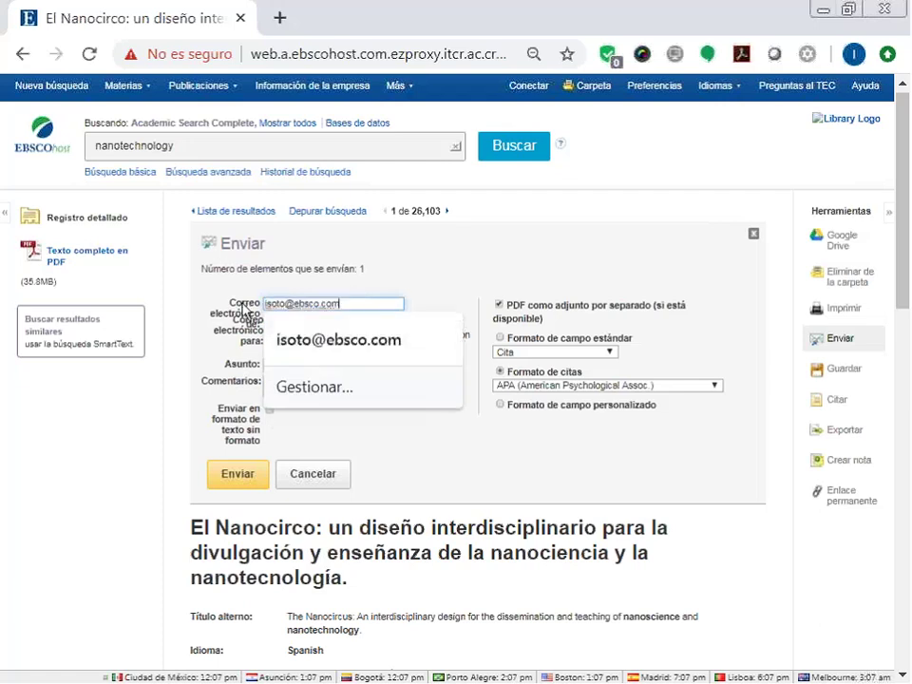
{"action": "left_click", "coordinate": [348, 325]}
{"action": "left_click_drag", "start_coordinate": [349, 326], "coordinate": [249, 321]}
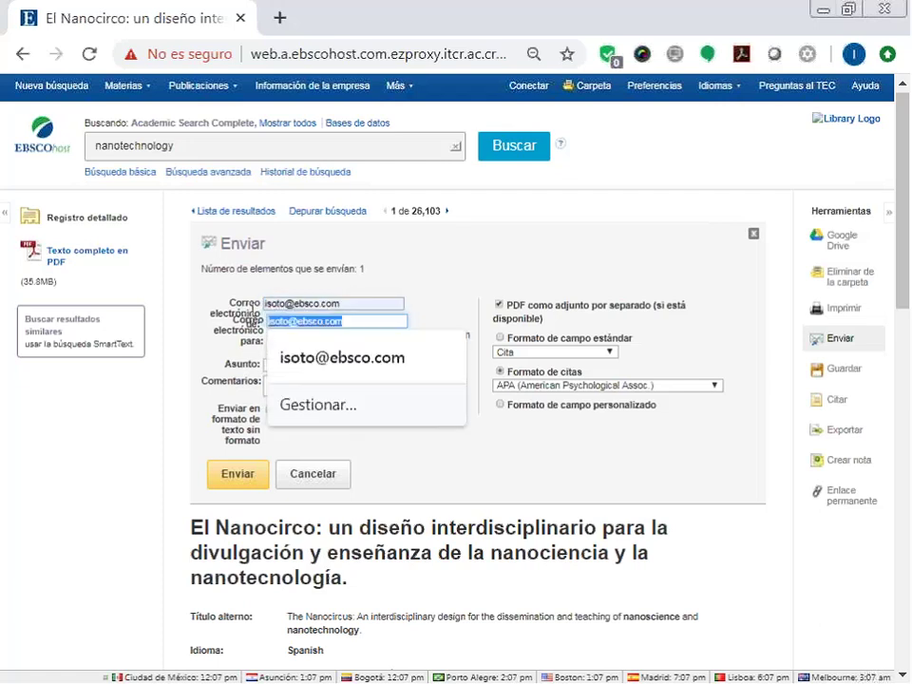
{"action": "type", "text": "sdfgdfc"}
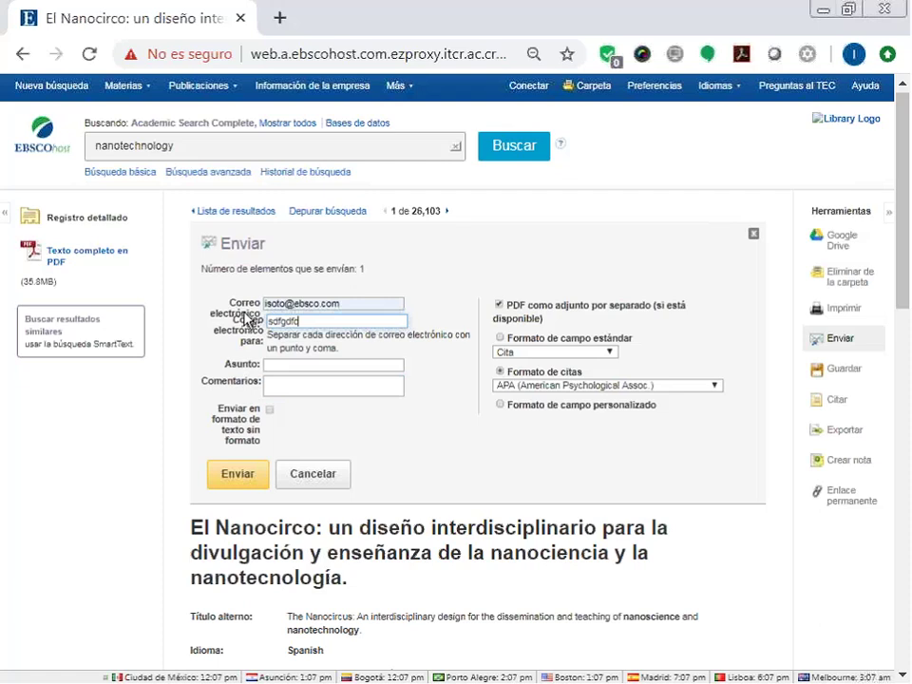
{"action": "key", "text": "BackSpace"}
{"action": "type", "text": "dfdsfdsfdsfdsf"}
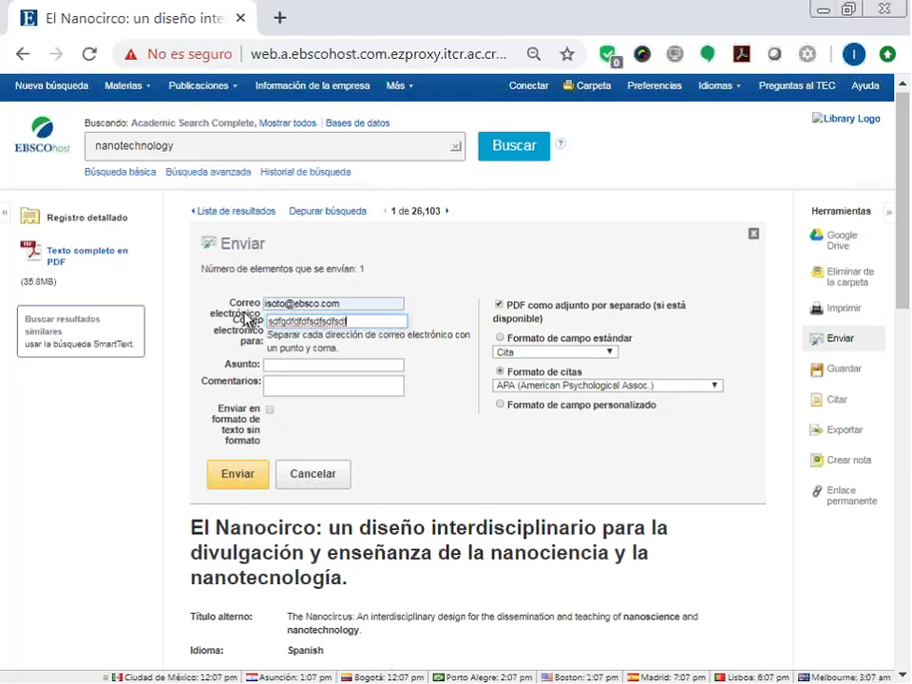
{"action": "left_click", "coordinate": [343, 489]}
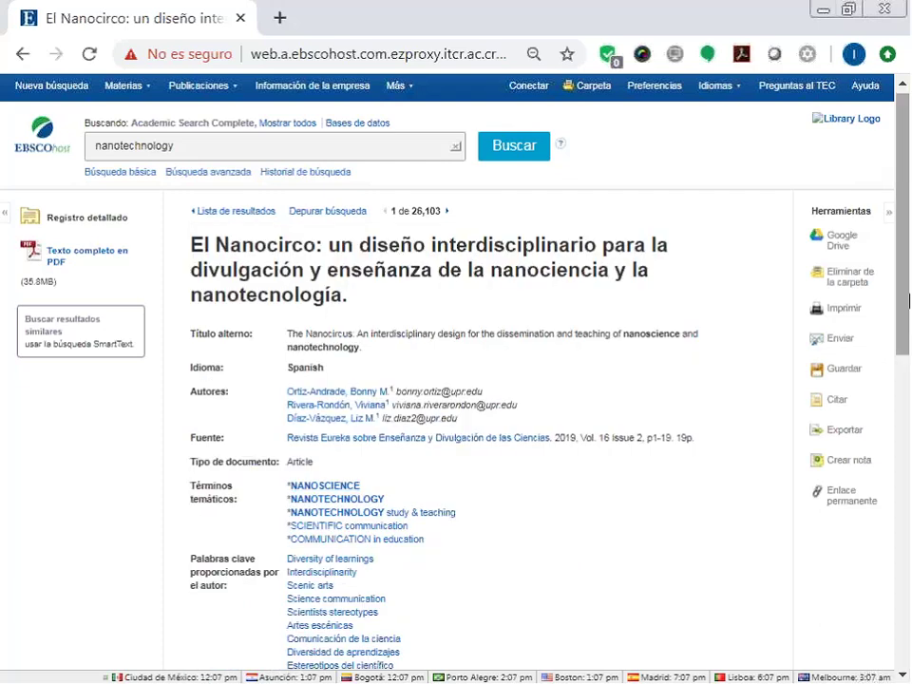
Show the article's Citar formats and select its APA reference text.
{"action": "left_click", "coordinate": [836, 402]}
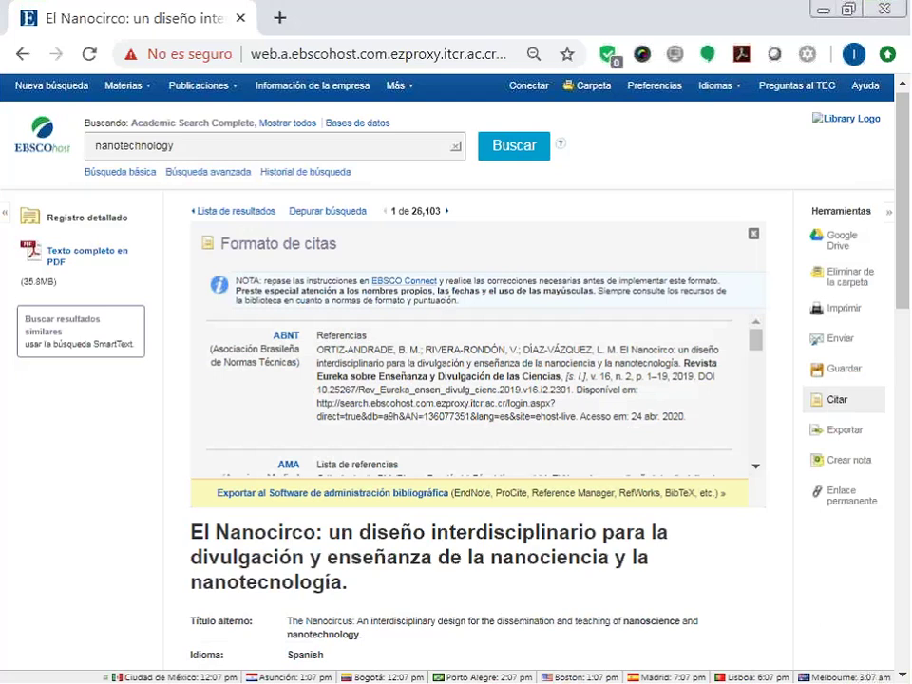
{"action": "left_click", "coordinate": [755, 466]}
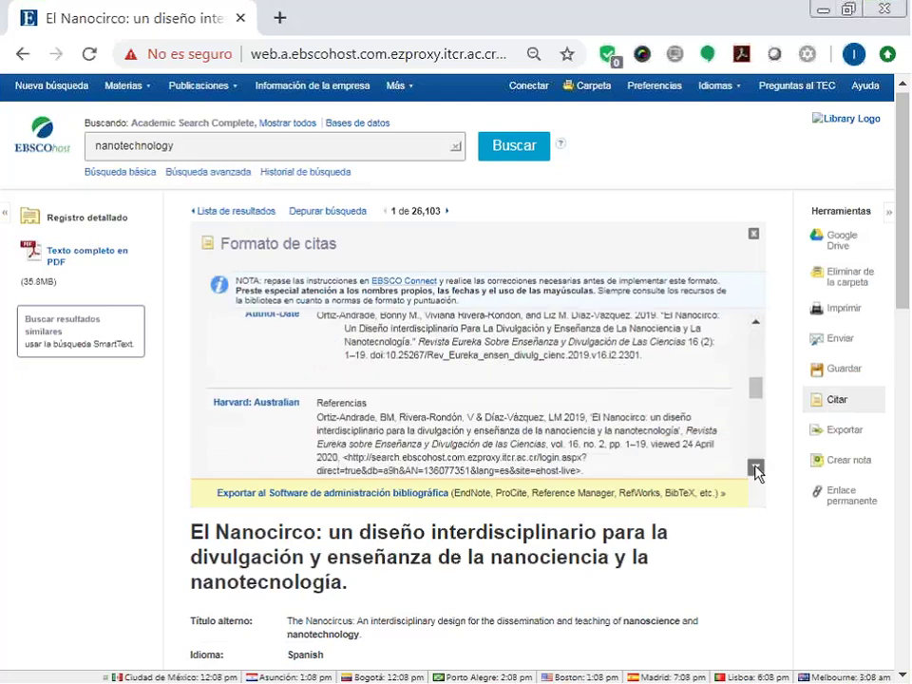
{"action": "left_click_drag", "start_coordinate": [755, 465], "coordinate": [757, 374]}
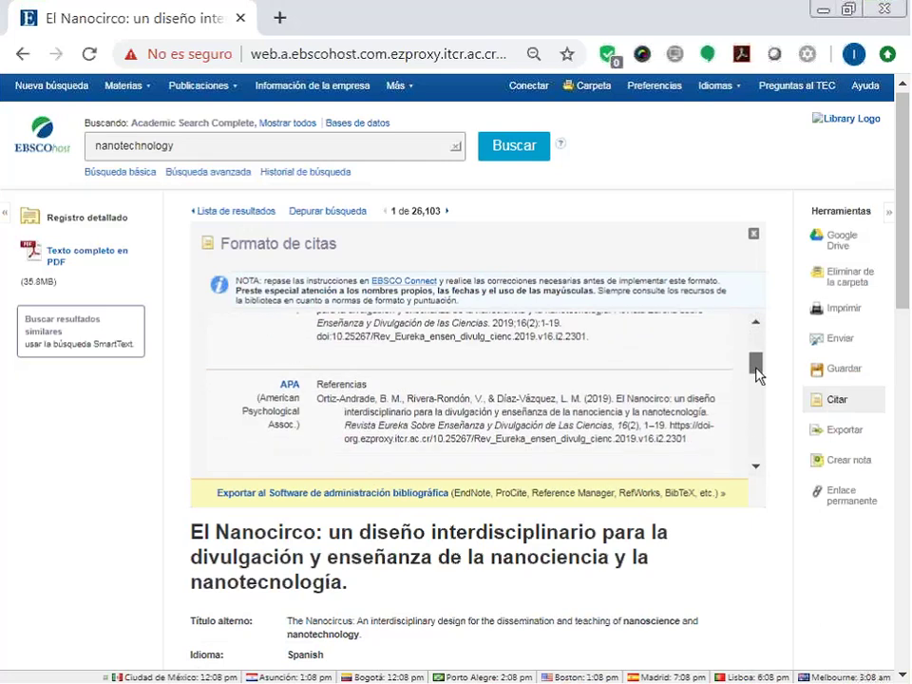
{"action": "left_click_drag", "start_coordinate": [722, 442], "coordinate": [316, 406]}
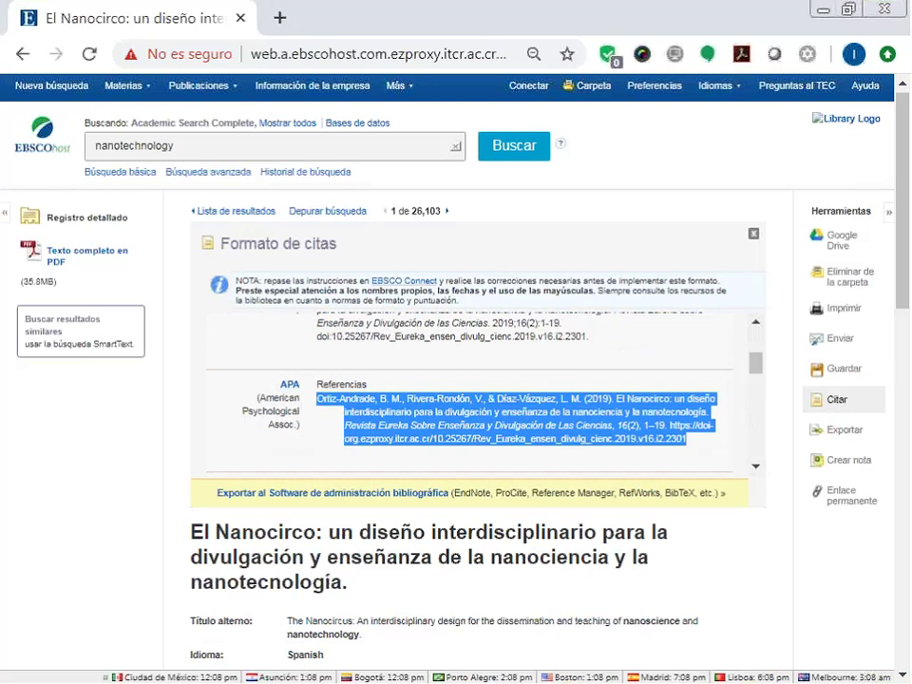
{"action": "left_click", "coordinate": [800, 449]}
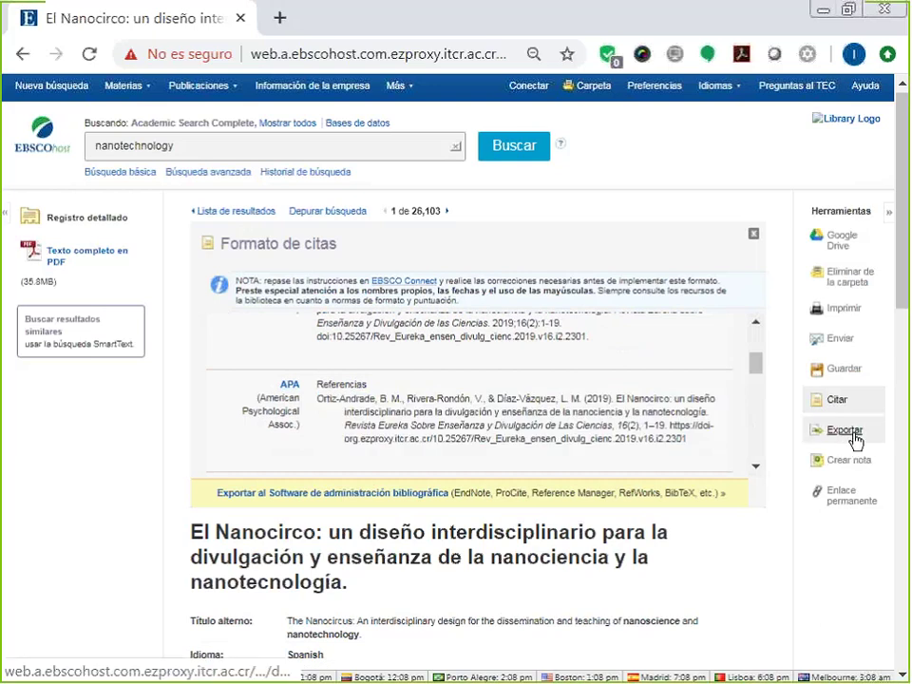
Open Export Manager, select RefWorks Direct Export, then close the export panel.
{"action": "left_click", "coordinate": [853, 433]}
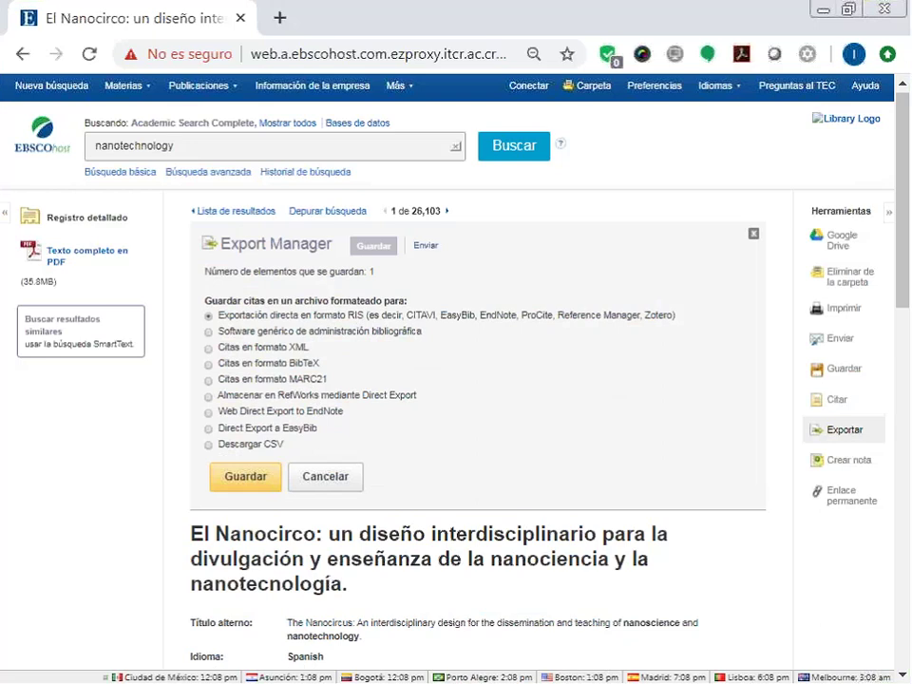
{"action": "left_click", "coordinate": [209, 397]}
{"action": "left_click", "coordinate": [209, 397]}
{"action": "left_click", "coordinate": [861, 433]}
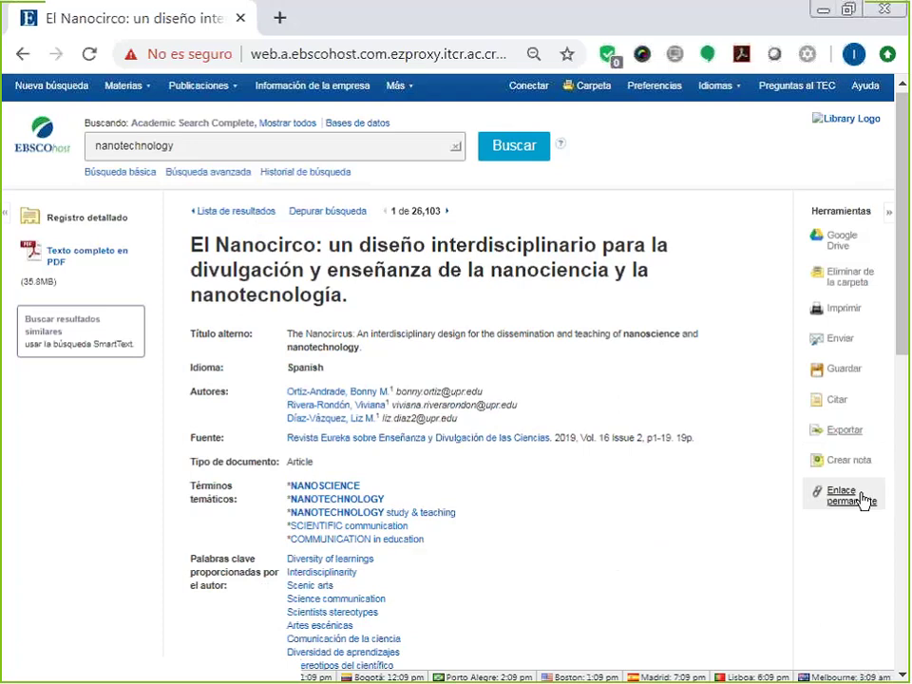
Display the article's Enlace permanente and select its full permalink URL.
{"action": "left_click", "coordinate": [860, 496]}
{"action": "left_click", "coordinate": [617, 246]}
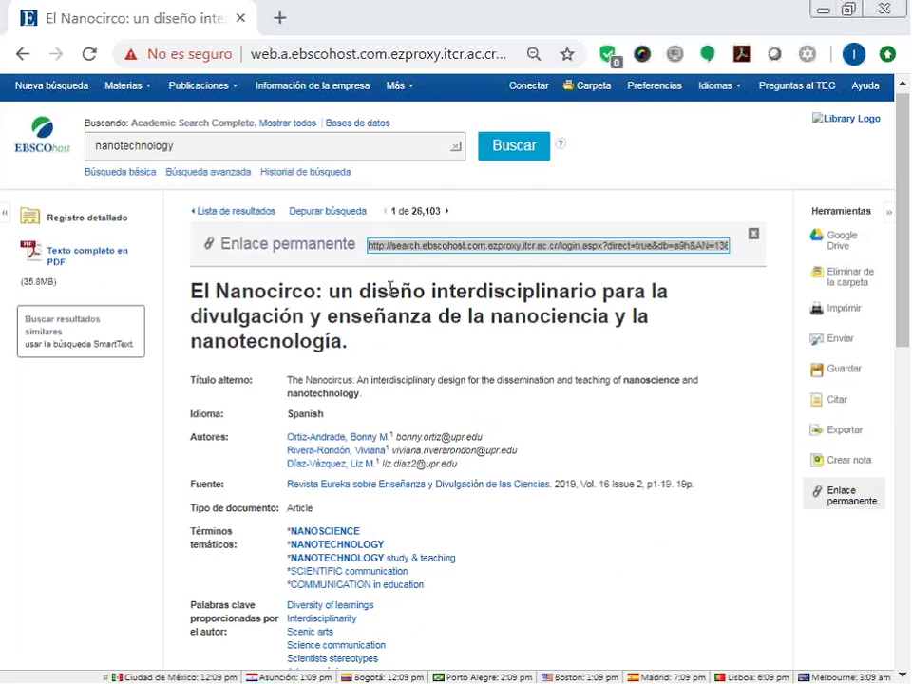
{"action": "left_click", "coordinate": [525, 246]}
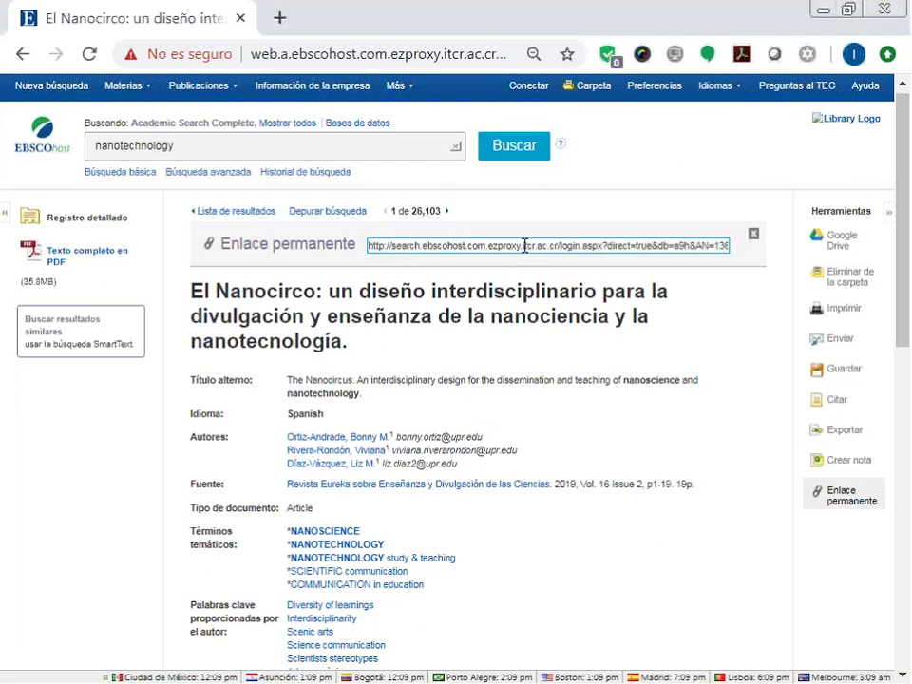
{"action": "triple_click", "coordinate": [525, 246]}
{"action": "key", "text": "alt+Tab"}
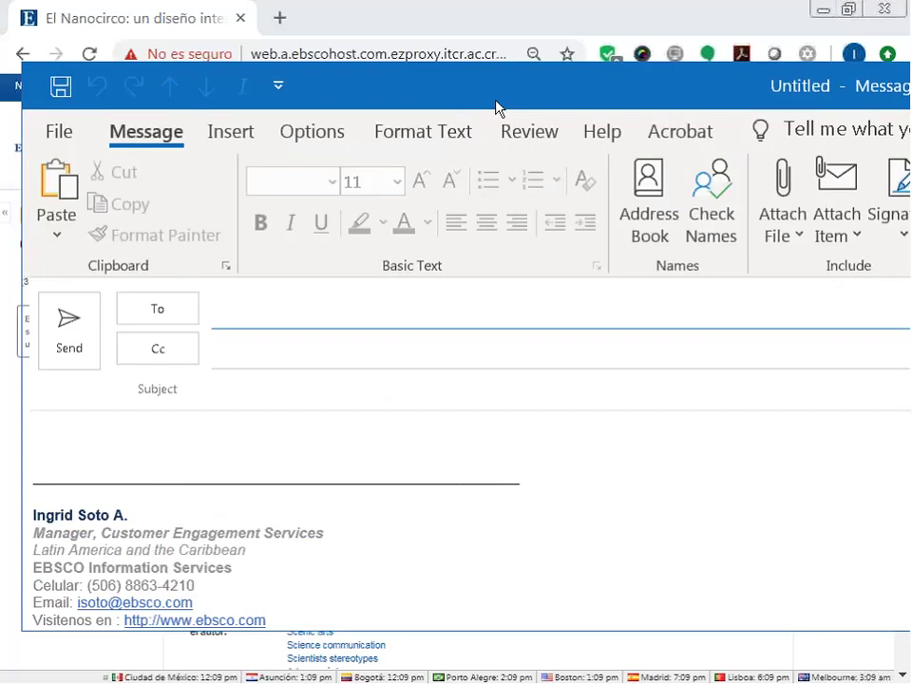
Paste the permalink into a new Outlook message body, then discard the draft.
{"action": "left_click", "coordinate": [319, 453]}
{"action": "key", "text": "ctrl+v"}
{"action": "key", "text": "ctrl+v"}
{"action": "key", "text": "ctrl+v"}
{"action": "key", "text": "ctrl+v"}
{"action": "key", "text": "ctrl+v"}
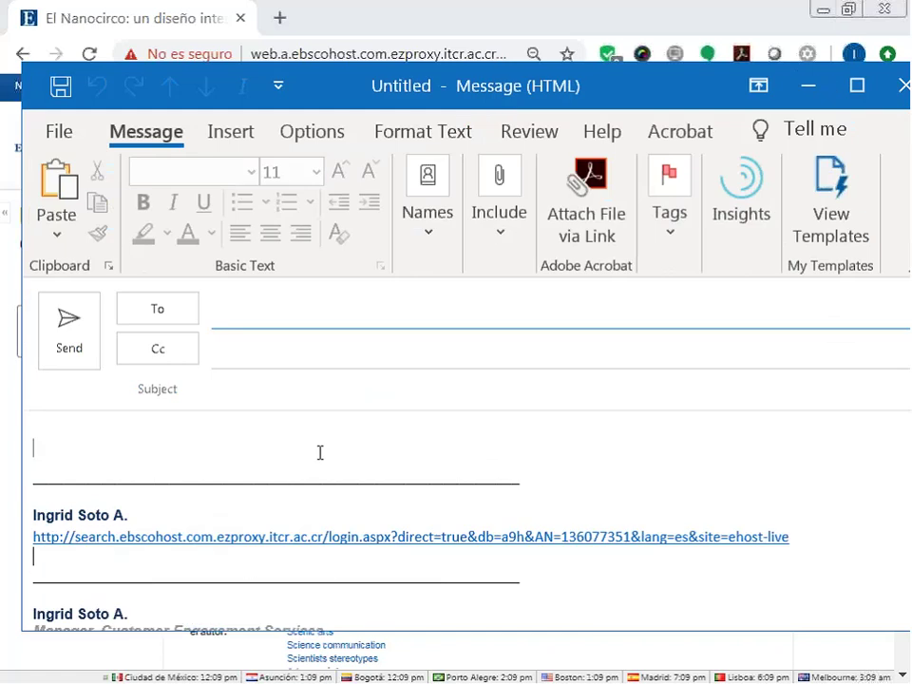
{"action": "key", "text": "Escape"}
{"action": "left_click", "coordinate": [476, 432]}
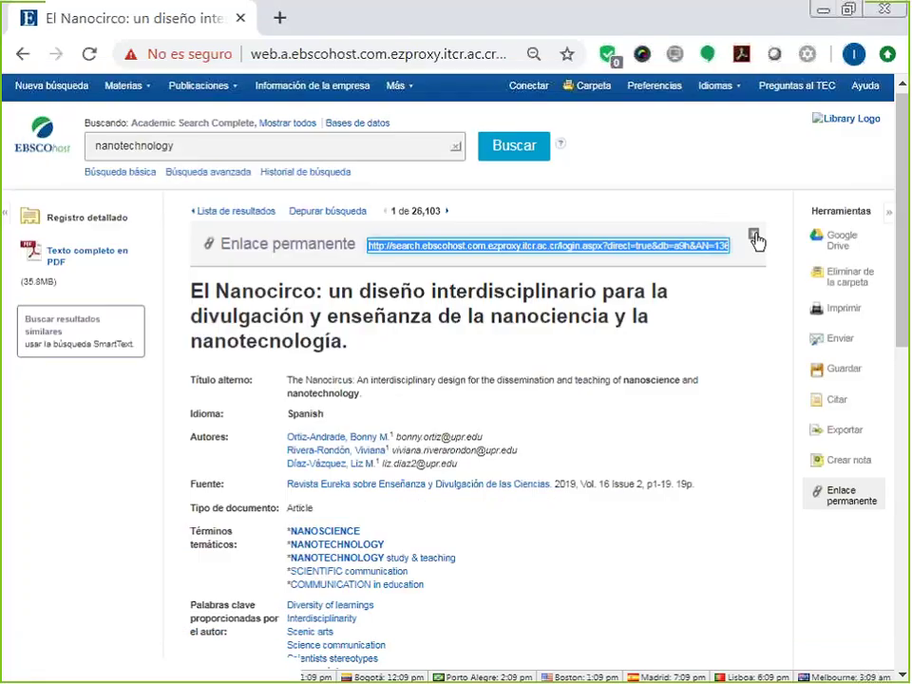
Close the permanent link bar and open the El Nanocirco Texto completo en PDF.
{"action": "left_click", "coordinate": [754, 235]}
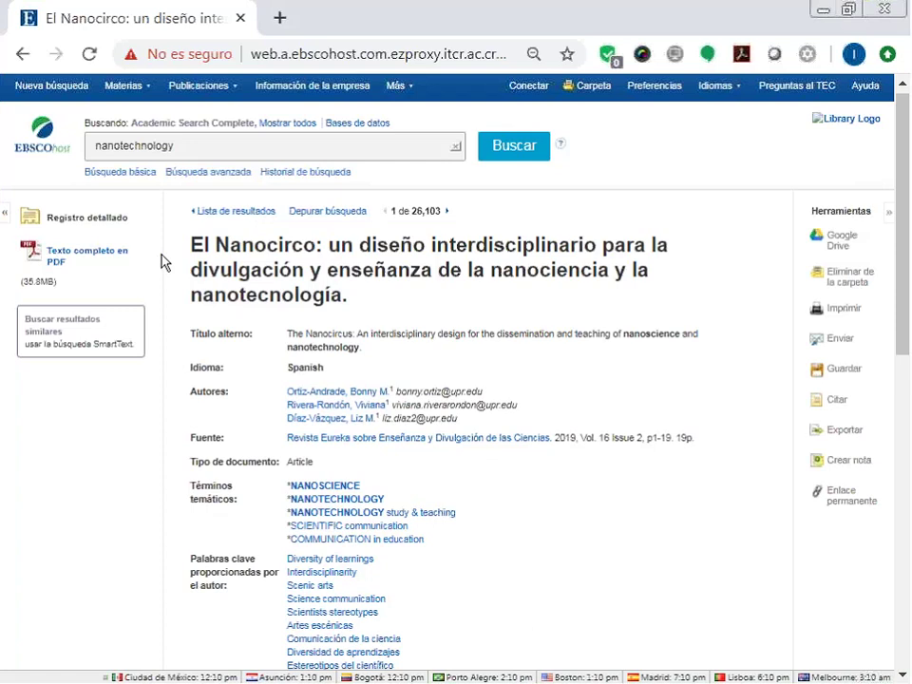
{"action": "left_click", "coordinate": [84, 263]}
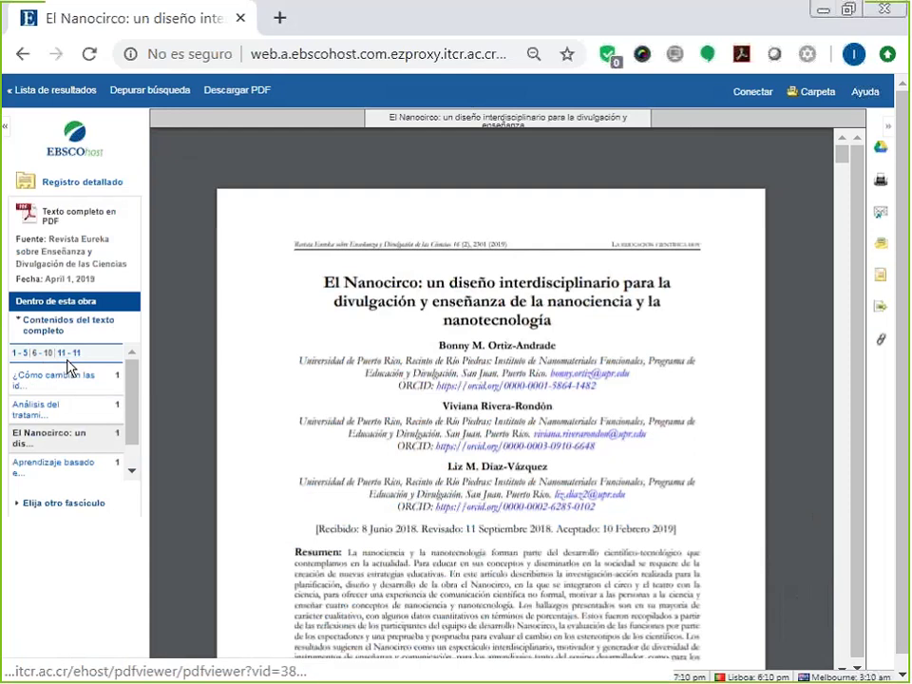
List the journal's issues by year and scroll through the PDF's Introducción text.
{"action": "left_click", "coordinate": [26, 506]}
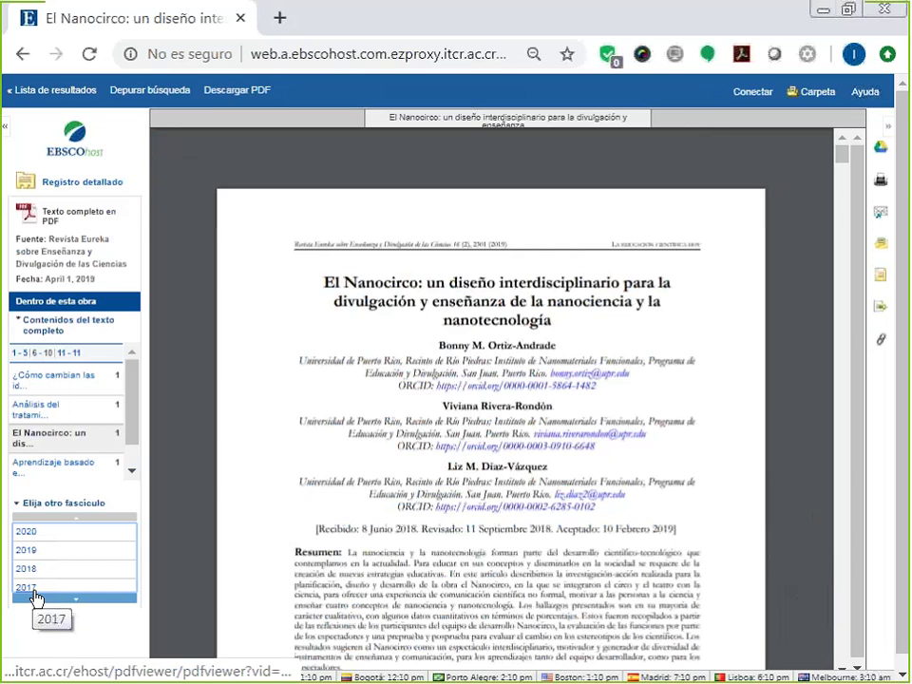
{"action": "scroll", "coordinate": [589, 428], "scroll_direction": "down", "scroll_amount": 1}
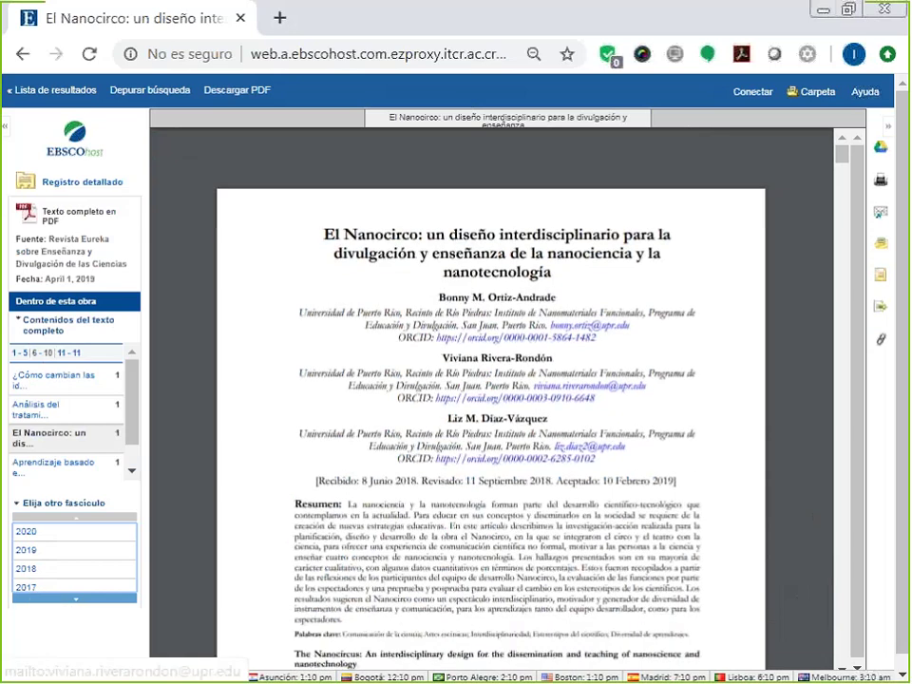
{"action": "scroll", "coordinate": [589, 385], "scroll_direction": "down", "scroll_amount": 6}
{"action": "left_click_drag", "start_coordinate": [279, 302], "coordinate": [497, 421]}
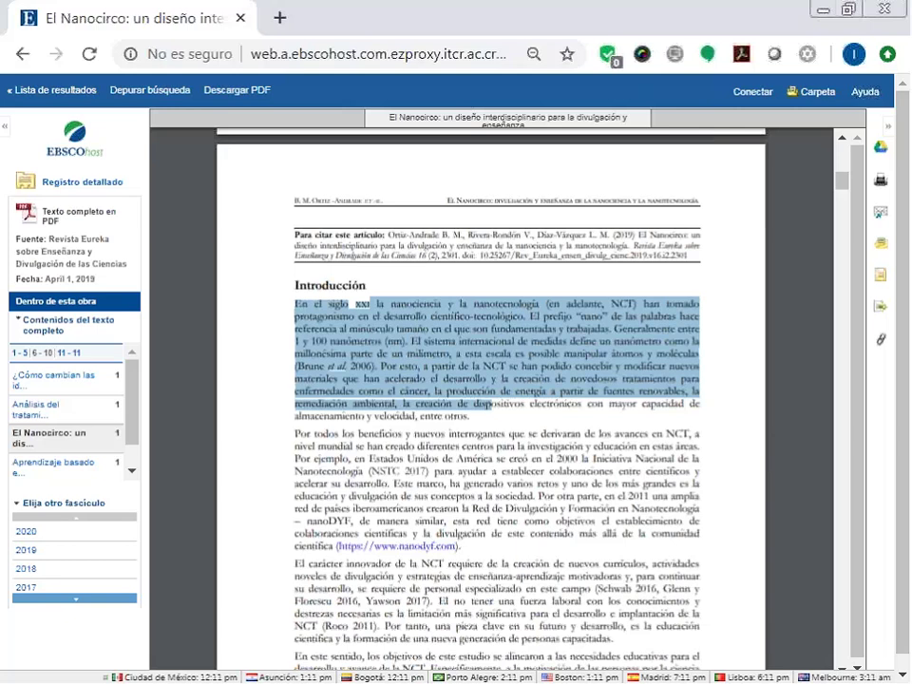
{"action": "left_click", "coordinate": [571, 539]}
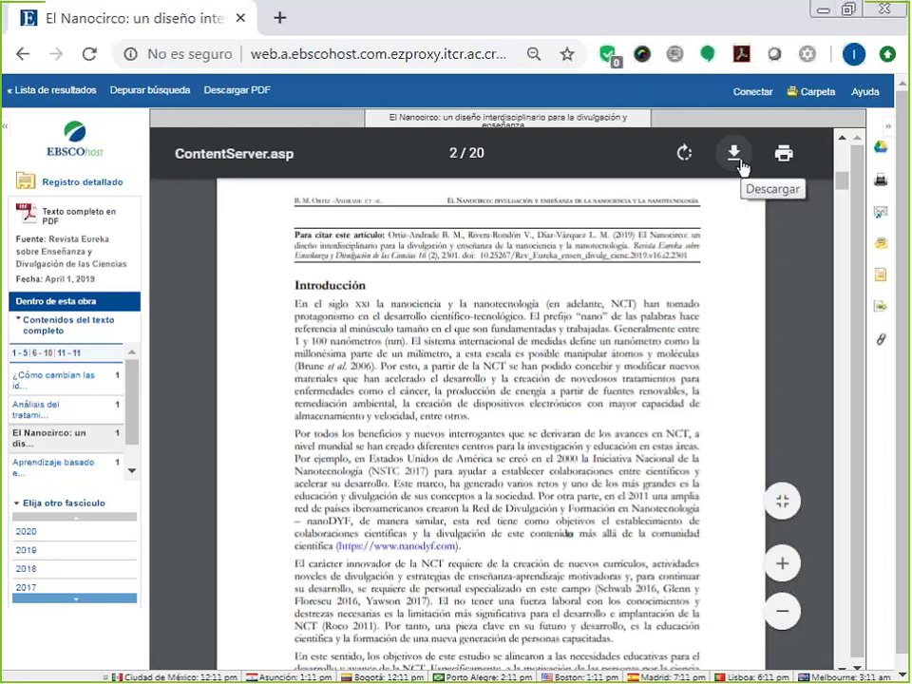
Cancel downloading ContentServer.pdf, then zoom in twice on the PDF page.
{"action": "left_click", "coordinate": [740, 166]}
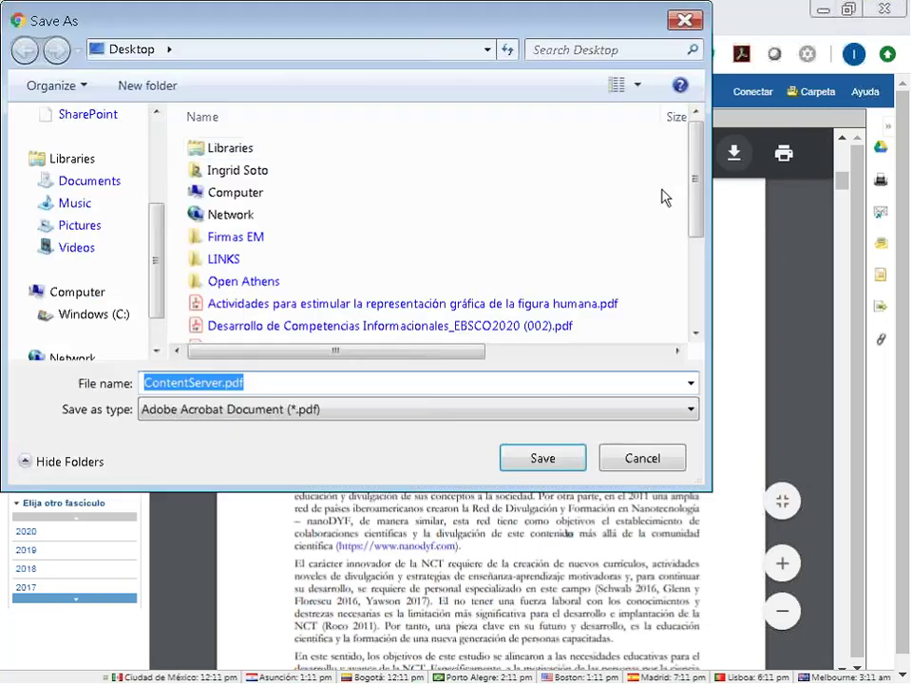
{"action": "left_click", "coordinate": [673, 464]}
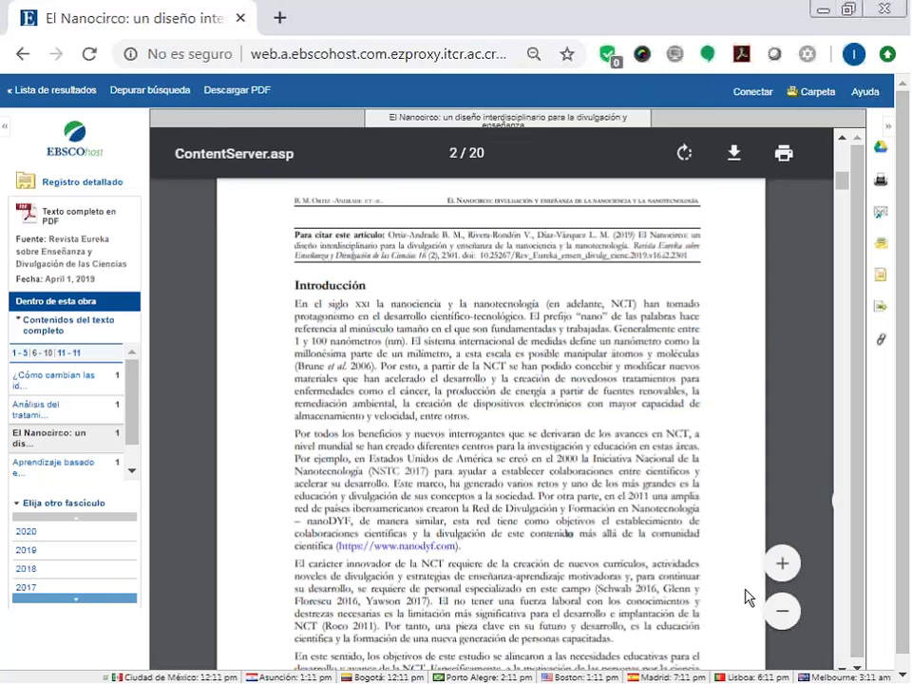
{"action": "left_click", "coordinate": [782, 563]}
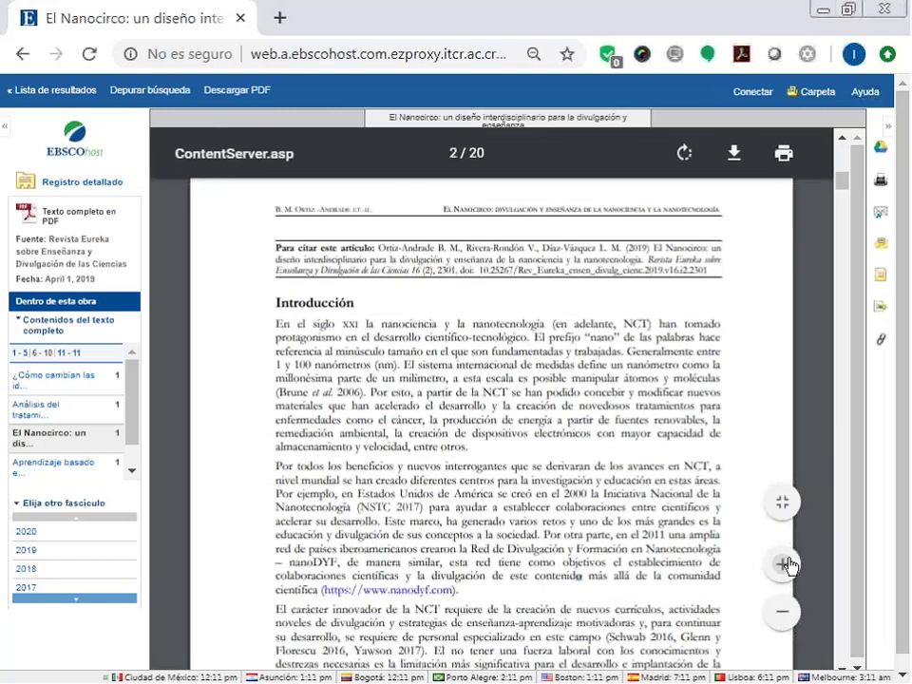
{"action": "left_click", "coordinate": [782, 564]}
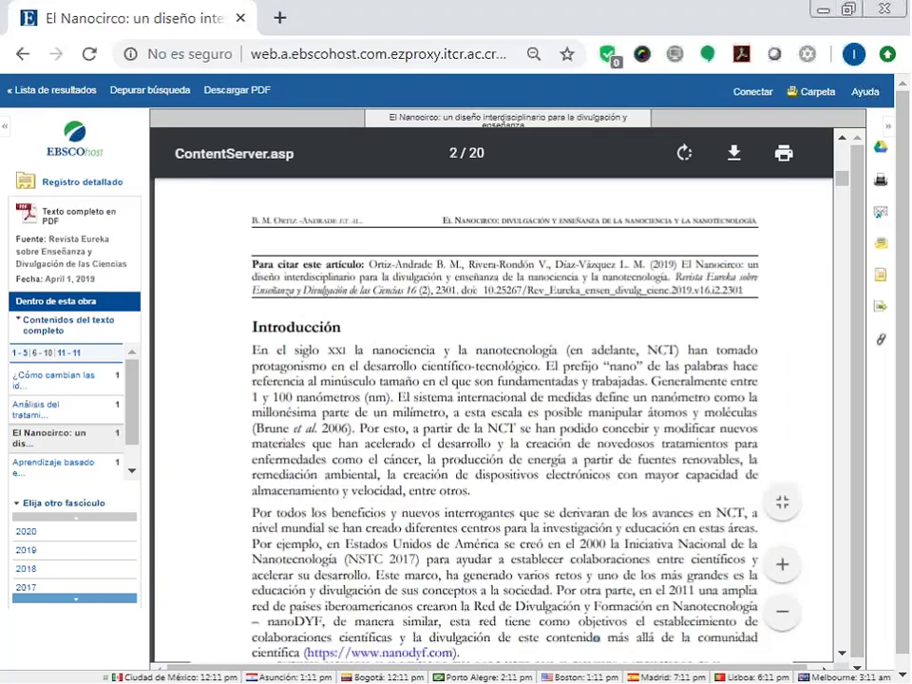
Open result 2, 'Nanotechnology in cancer diagnosis', and its Journal of Hematology & Oncology details.
{"action": "left_click", "coordinate": [75, 98]}
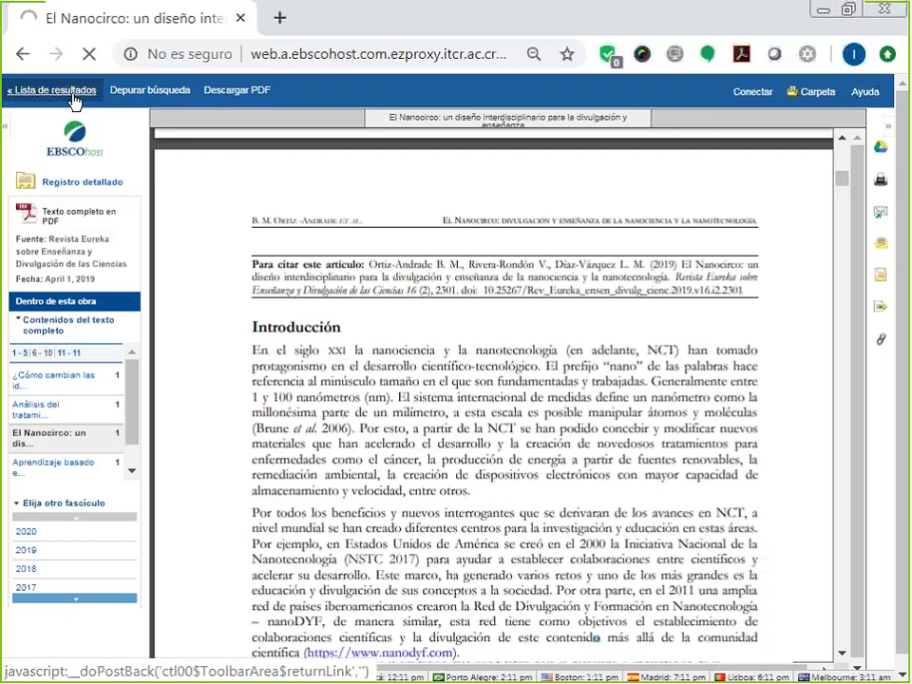
{"action": "left_click", "coordinate": [72, 94]}
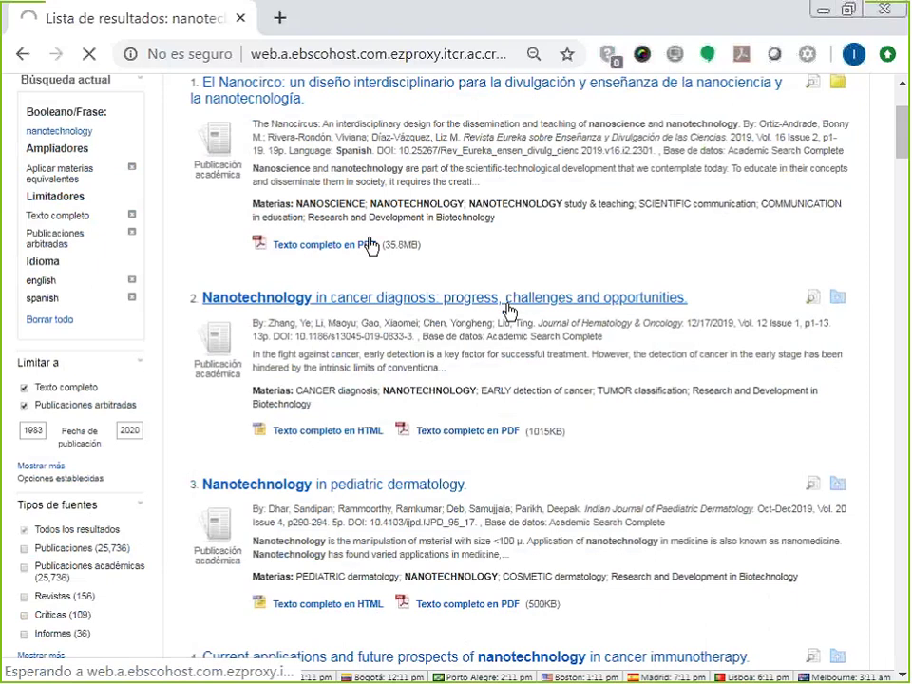
{"action": "left_click", "coordinate": [510, 311]}
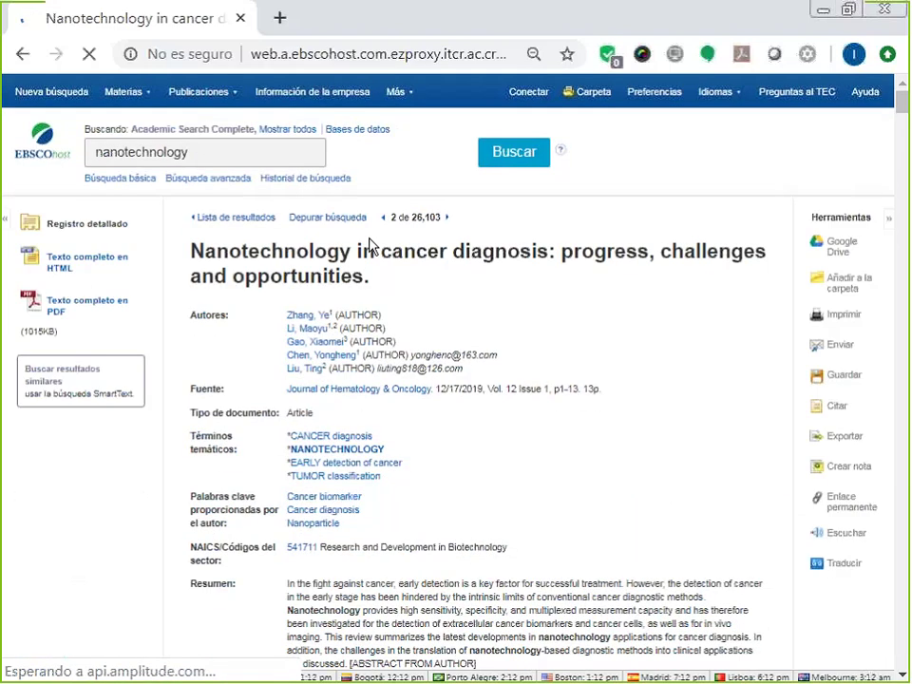
{"action": "scroll", "coordinate": [372, 244], "scroll_direction": "down", "scroll_amount": 2}
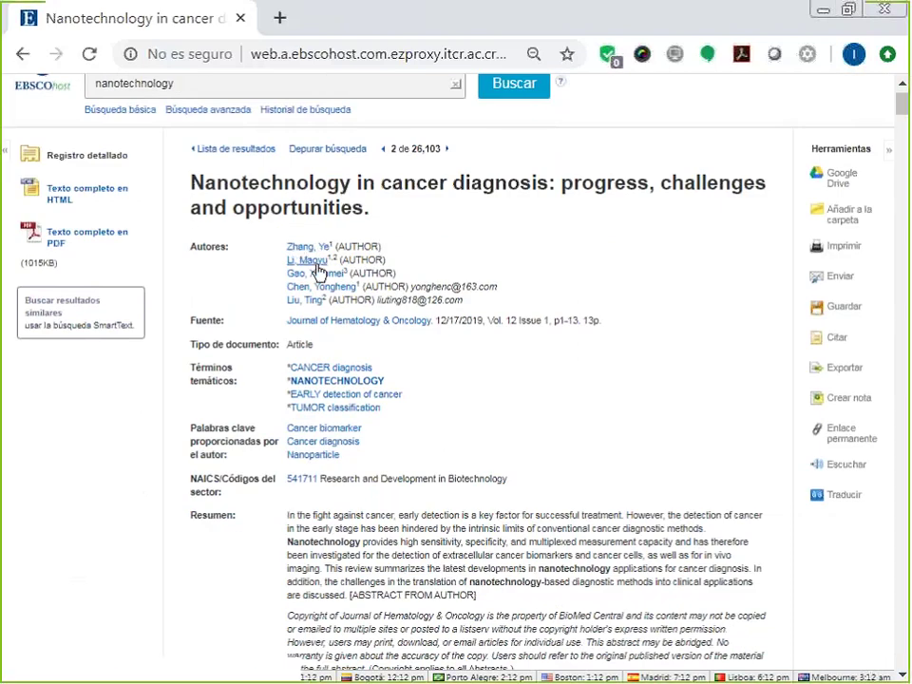
{"action": "left_click", "coordinate": [324, 325]}
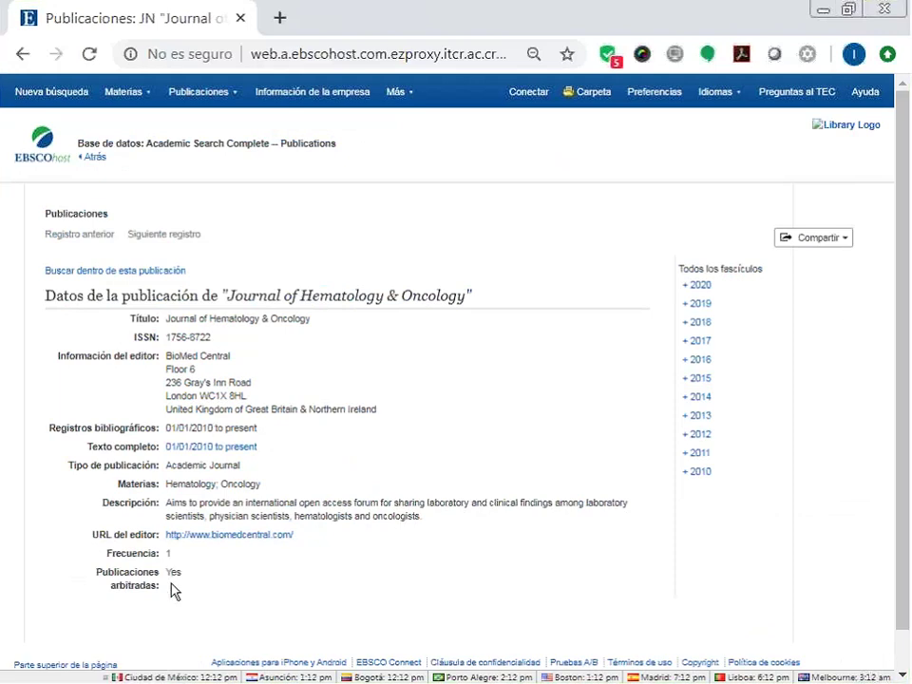
{"action": "left_click_drag", "start_coordinate": [169, 579], "coordinate": [167, 579]}
{"action": "left_click", "coordinate": [209, 92]}
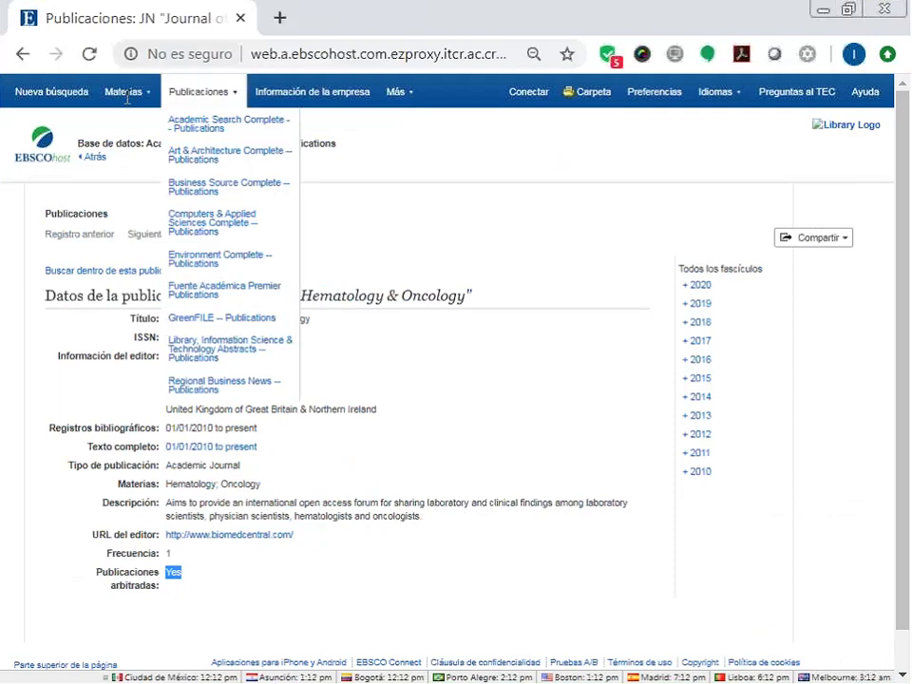
{"action": "left_click", "coordinate": [92, 157]}
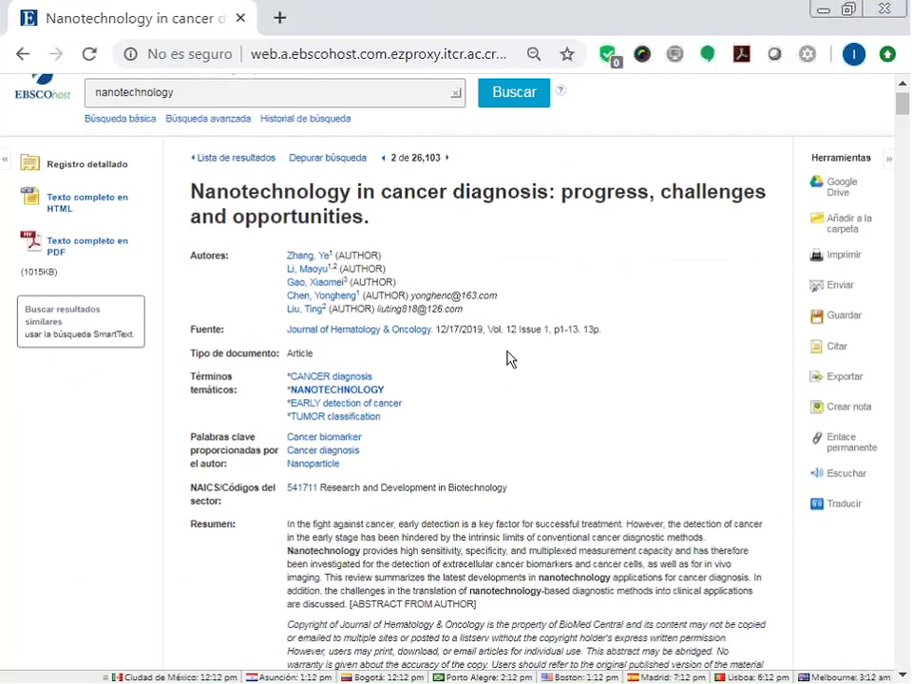
{"action": "scroll", "coordinate": [506, 358], "scroll_direction": "up", "scroll_amount": 1}
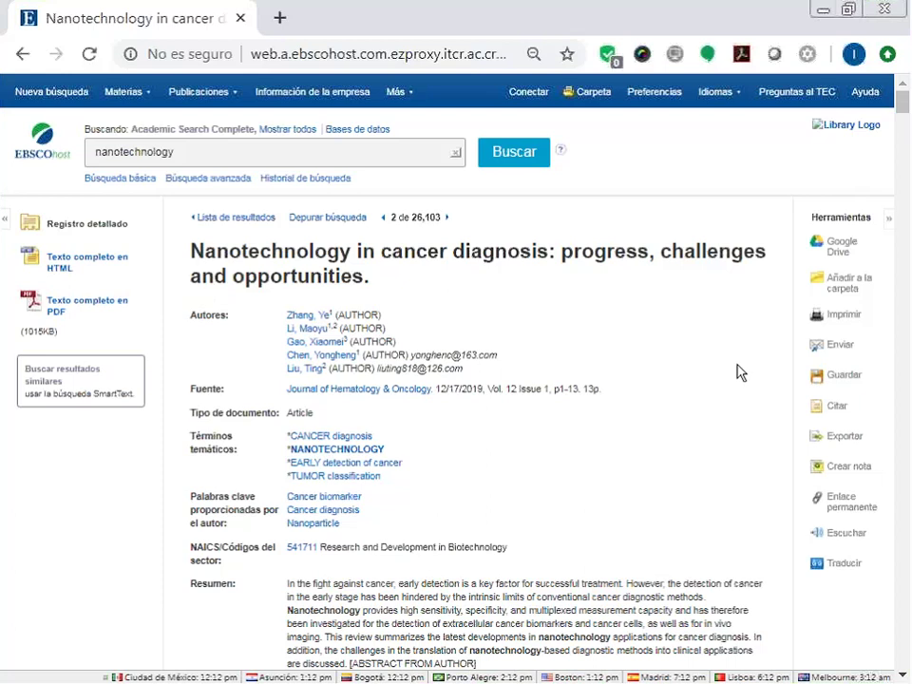
{"action": "scroll", "coordinate": [740, 373], "scroll_direction": "down", "scroll_amount": 5}
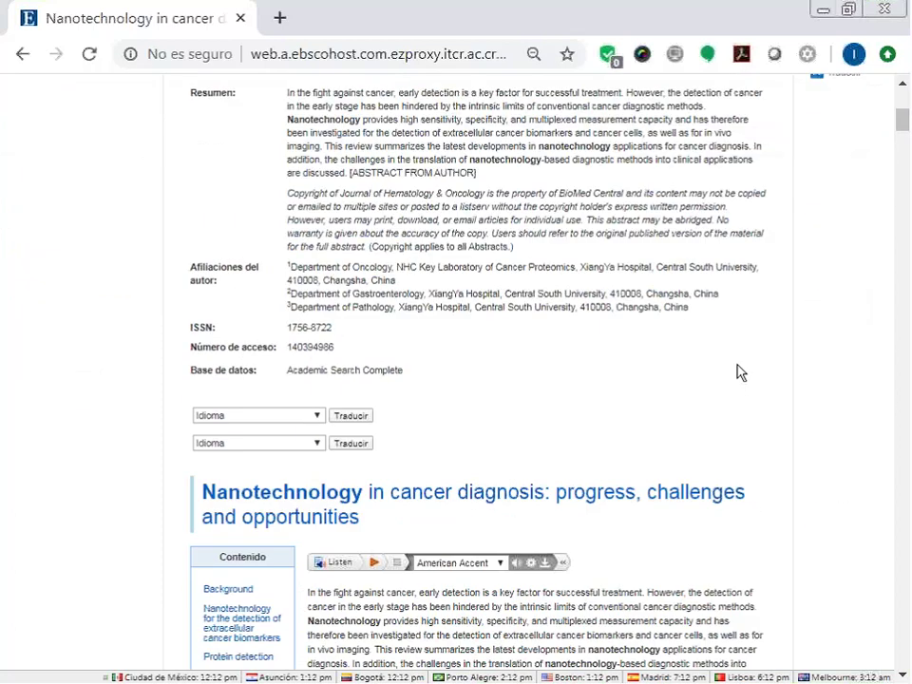
{"action": "scroll", "coordinate": [740, 372], "scroll_direction": "down", "scroll_amount": 4}
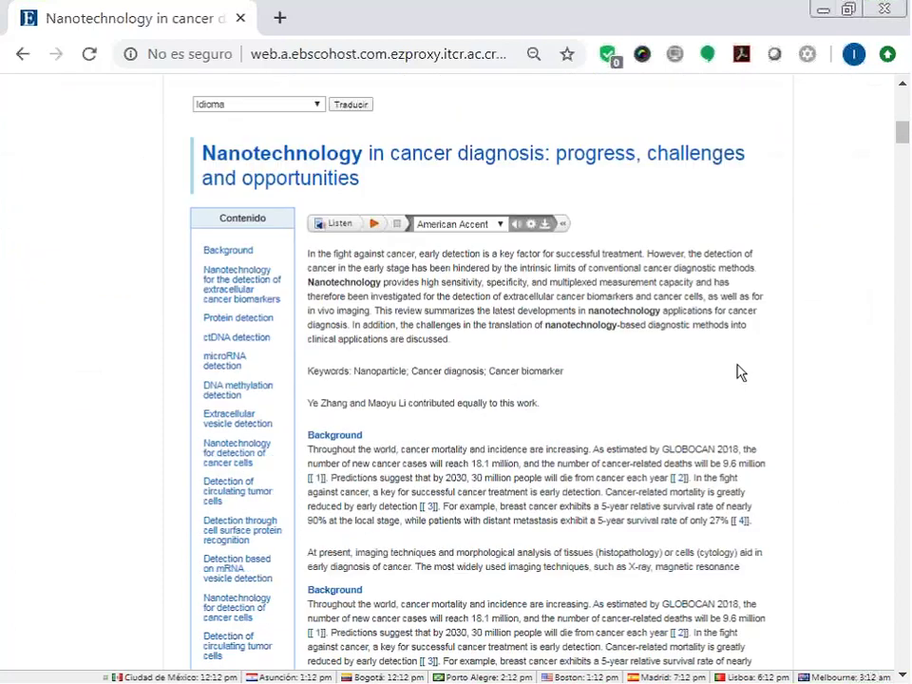
{"action": "scroll", "coordinate": [740, 372], "scroll_direction": "down", "scroll_amount": 4}
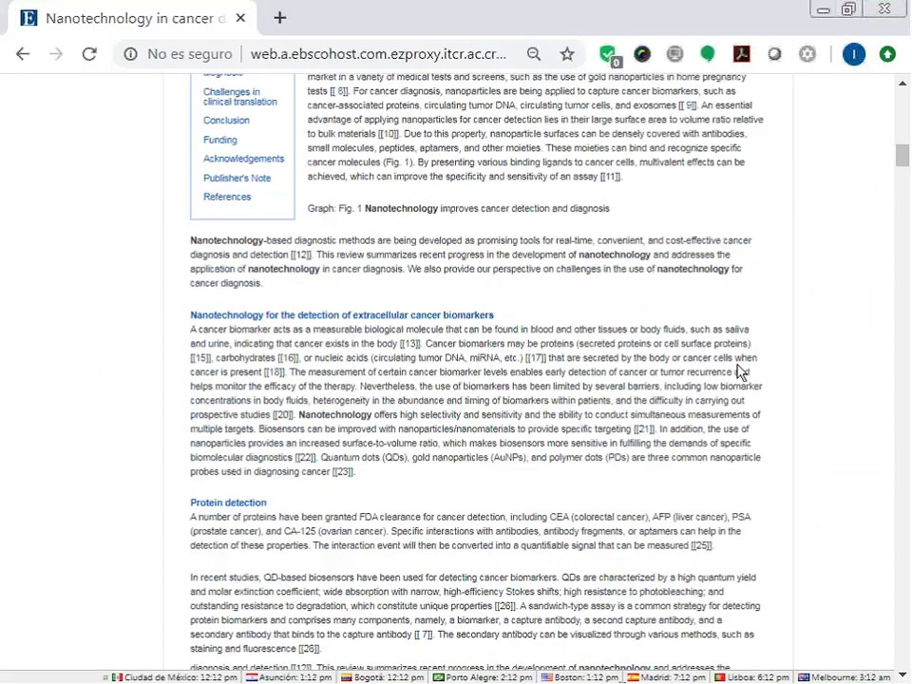
{"action": "scroll", "coordinate": [739, 369], "scroll_direction": "down", "scroll_amount": 5}
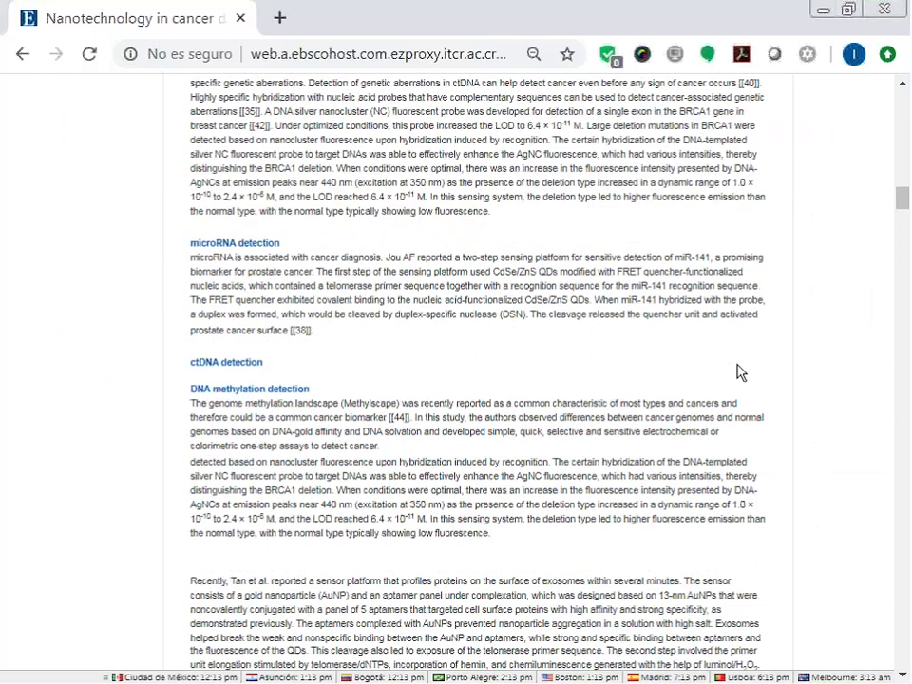
{"action": "scroll", "coordinate": [740, 372], "scroll_direction": "up", "scroll_amount": 3}
{"action": "scroll", "coordinate": [741, 371], "scroll_direction": "up", "scroll_amount": 8}
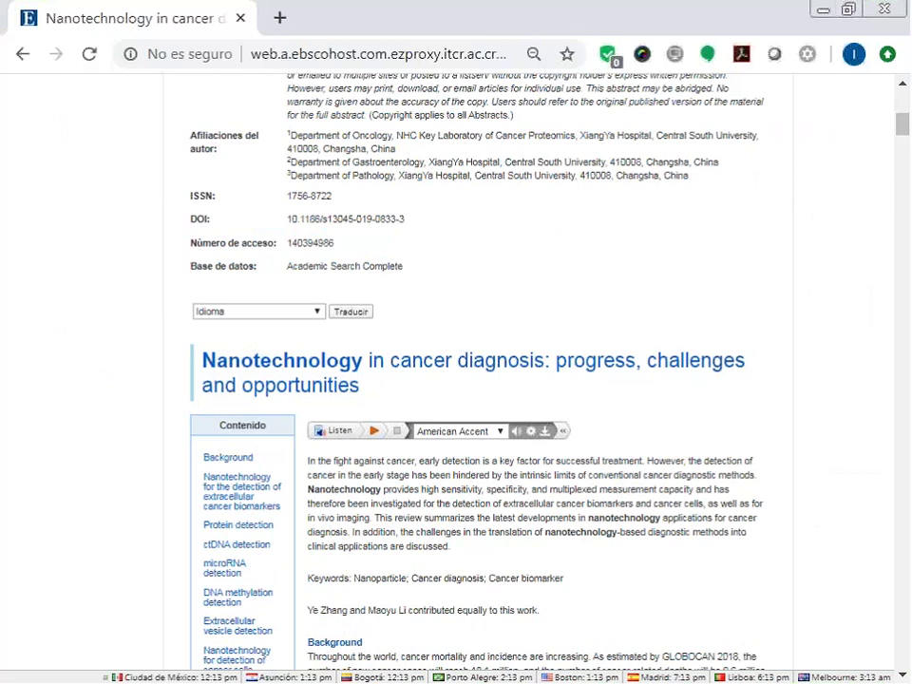
Translate the article's full text using the Inglés/Español language option.
{"action": "left_click", "coordinate": [316, 312]}
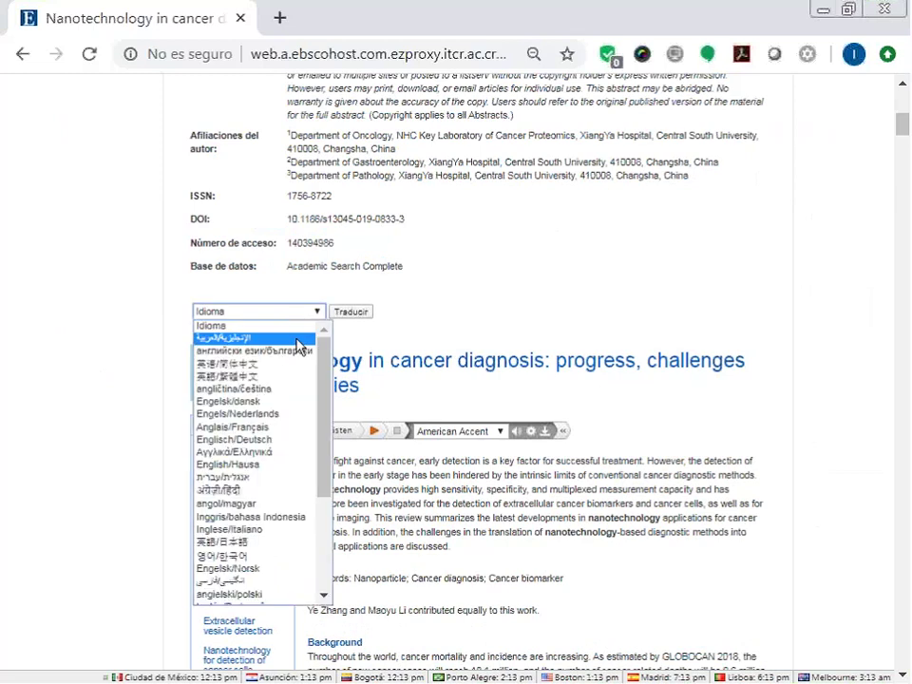
{"action": "scroll", "coordinate": [281, 379], "scroll_direction": "down", "scroll_amount": 1}
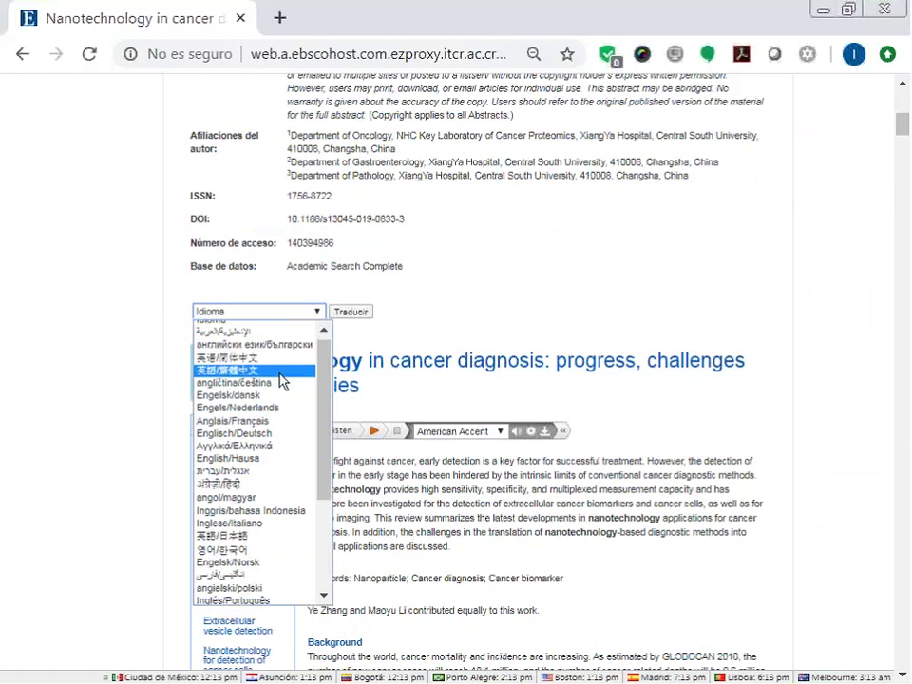
{"action": "scroll", "coordinate": [281, 380], "scroll_direction": "down", "scroll_amount": 2}
{"action": "left_click", "coordinate": [281, 380]}
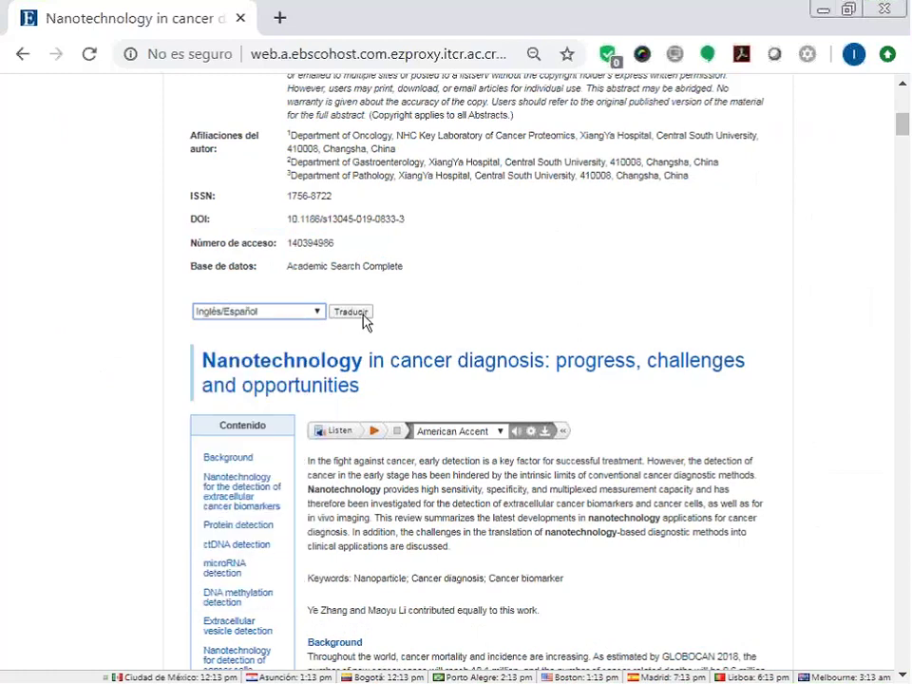
{"action": "left_click", "coordinate": [351, 313]}
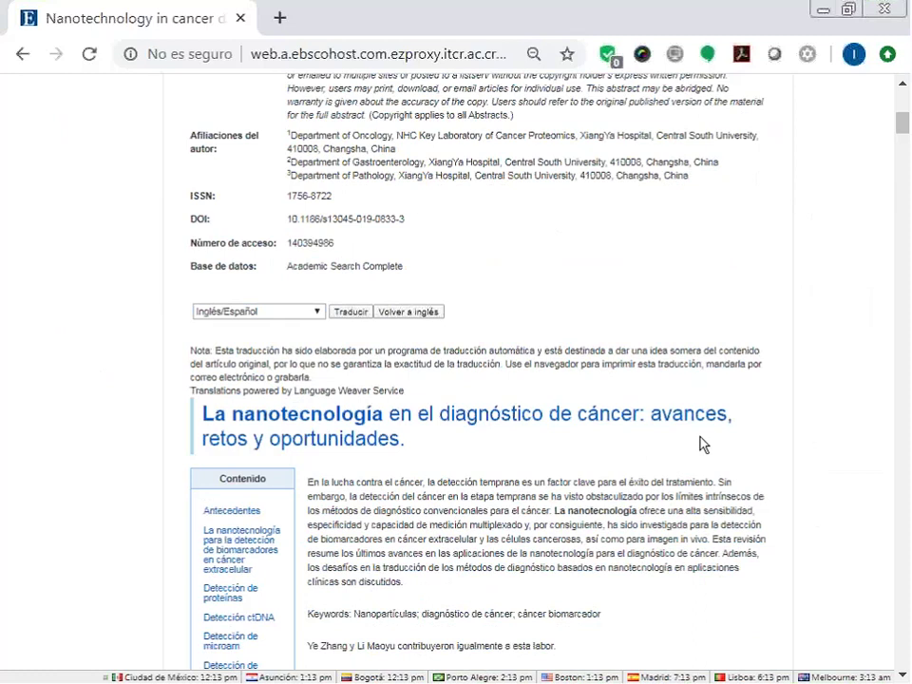
Read through the Spanish translation, then restore the original English text.
{"action": "scroll", "coordinate": [703, 446], "scroll_direction": "down", "scroll_amount": 5}
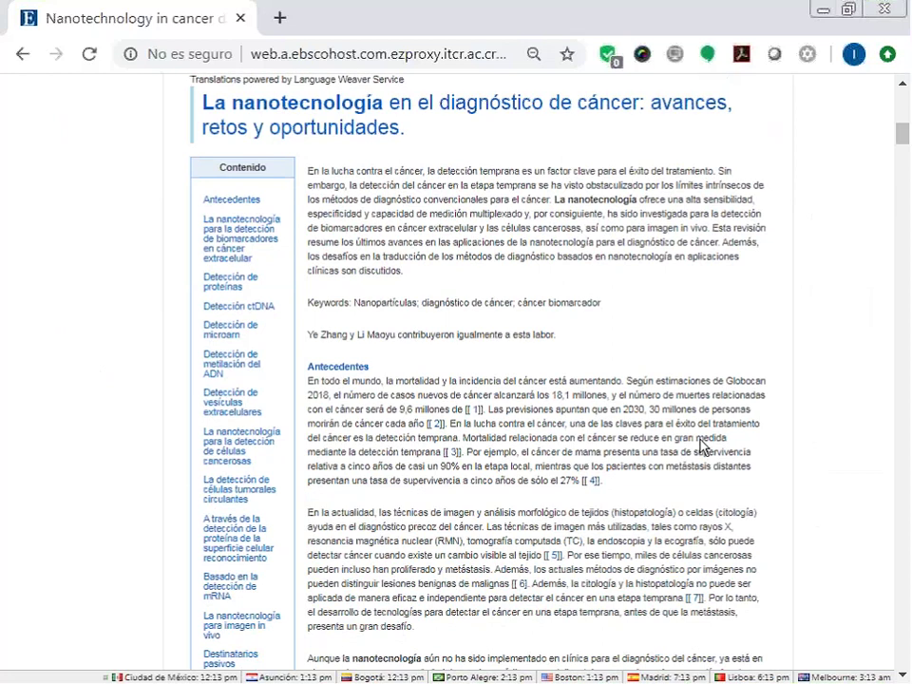
{"action": "scroll", "coordinate": [418, 450], "scroll_direction": "up", "scroll_amount": 7}
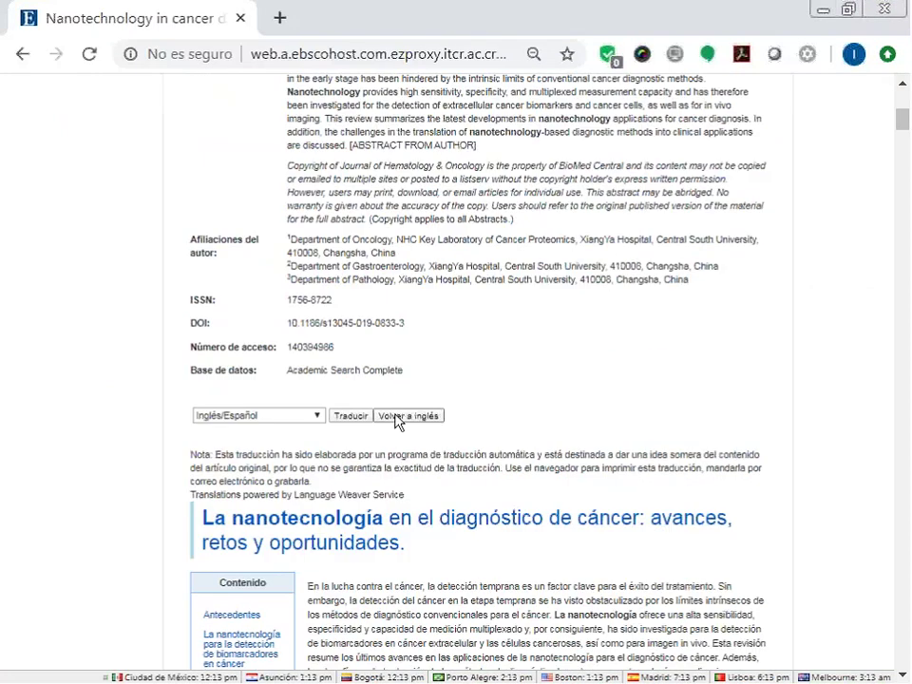
{"action": "left_click", "coordinate": [399, 420]}
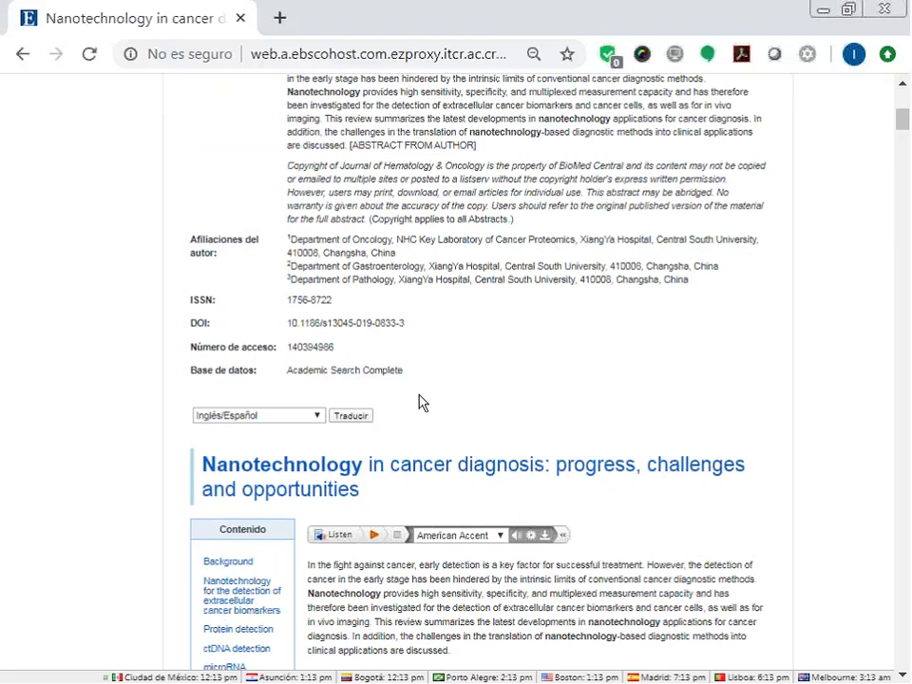
{"action": "scroll", "coordinate": [501, 336], "scroll_direction": "down", "scroll_amount": 2}
{"action": "left_click", "coordinate": [498, 329]}
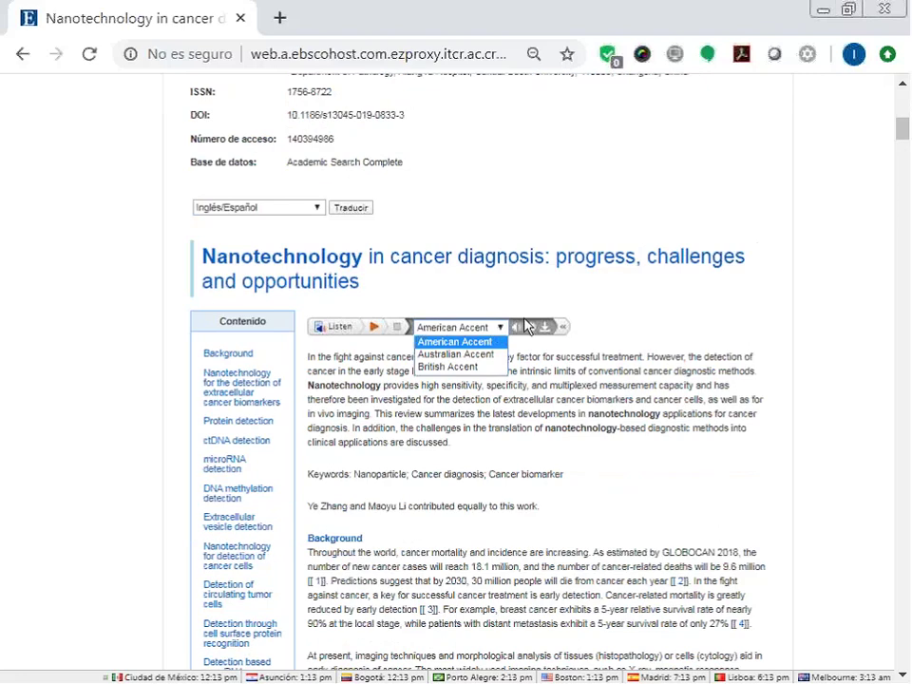
{"action": "left_click", "coordinate": [530, 329]}
{"action": "left_click", "coordinate": [531, 328]}
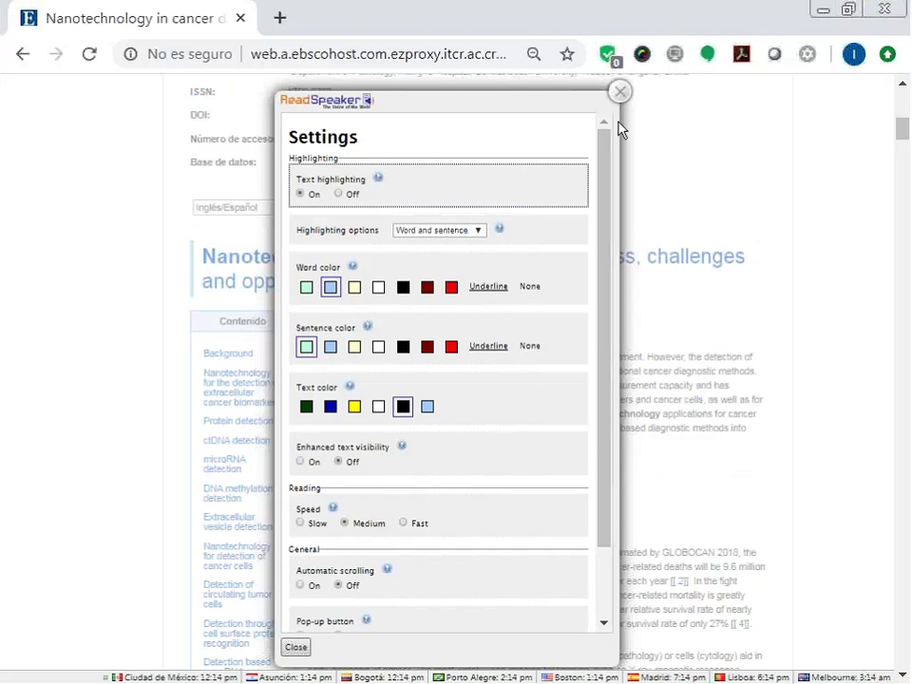
{"action": "left_click", "coordinate": [621, 92]}
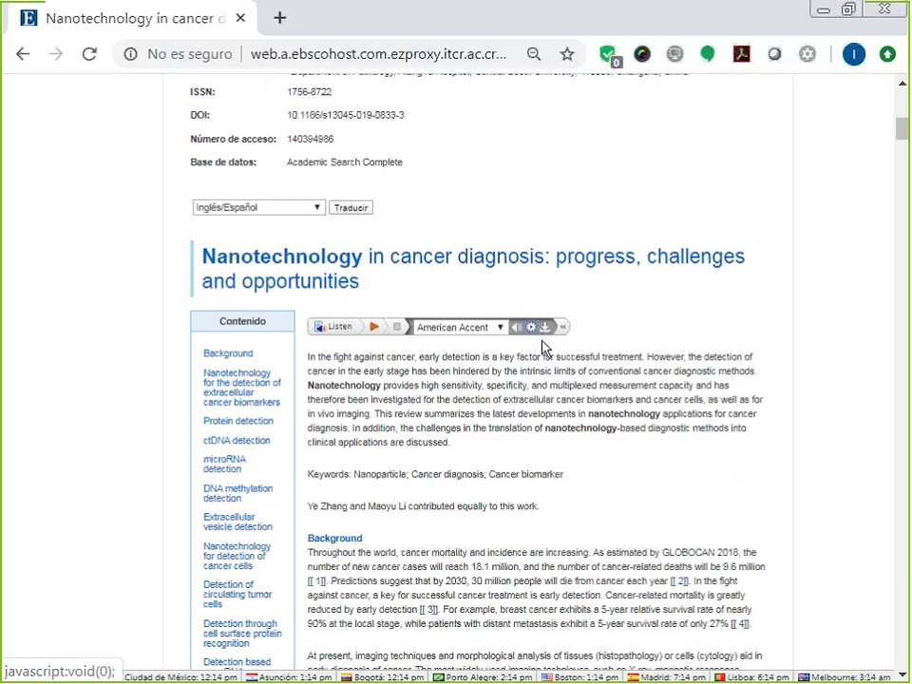
{"action": "scroll", "coordinate": [504, 457], "scroll_direction": "up", "scroll_amount": 3}
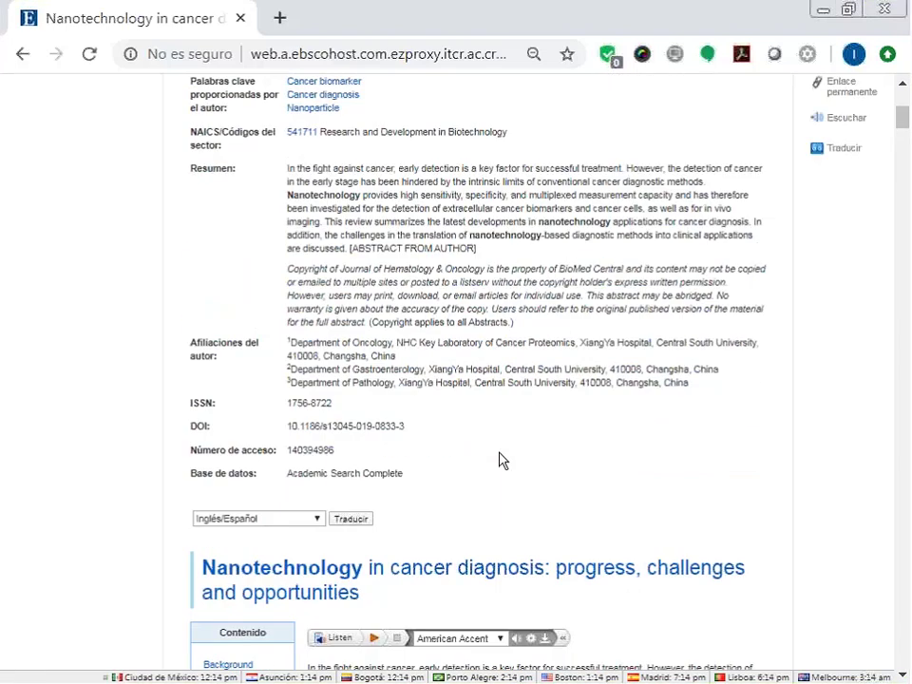
{"action": "scroll", "coordinate": [504, 460], "scroll_direction": "up", "scroll_amount": 3}
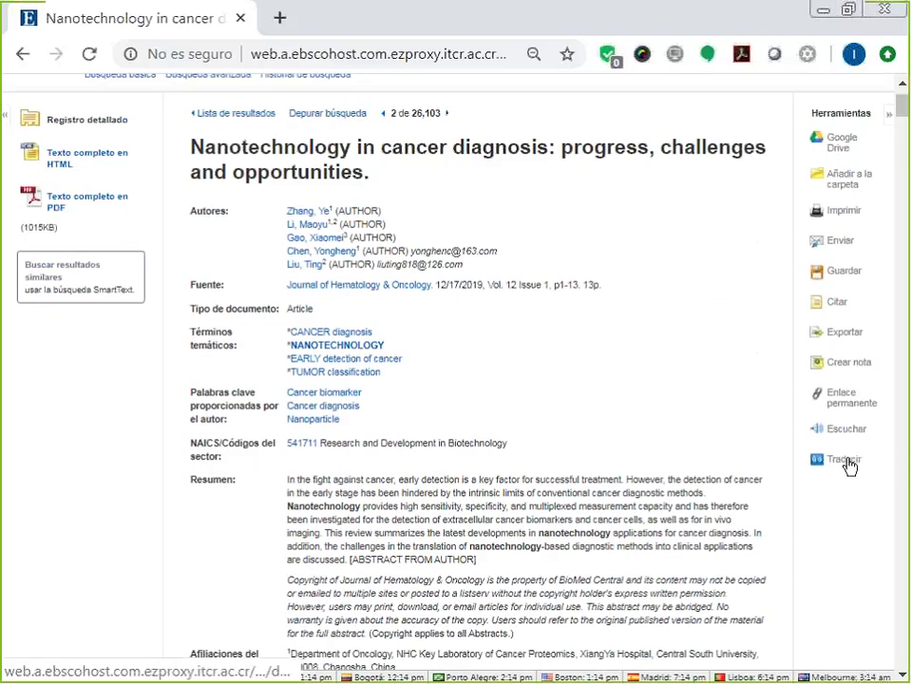
Return to the results list and add result 7, the nanotechnology and GMOs article, to the folder.
{"action": "scroll", "coordinate": [235, 214], "scroll_direction": "up", "scroll_amount": 1}
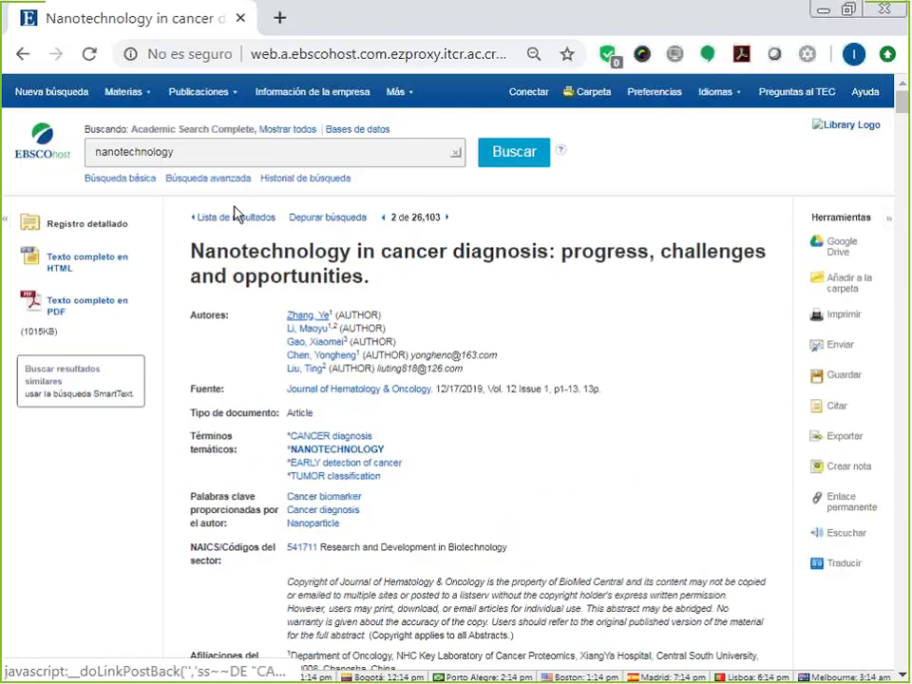
{"action": "left_click", "coordinate": [235, 219]}
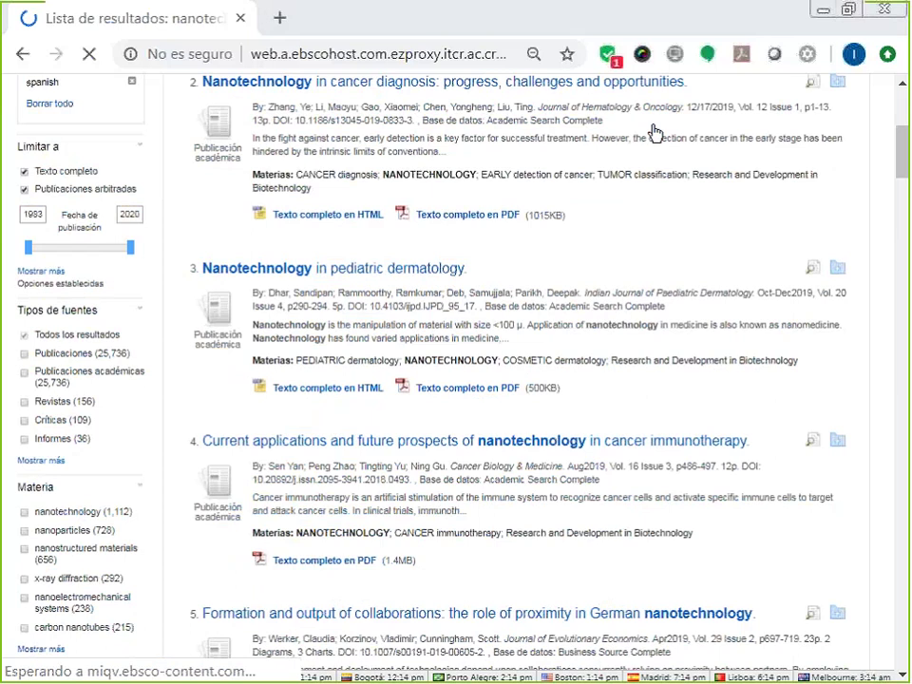
{"action": "scroll", "coordinate": [828, 391], "scroll_direction": "up", "scroll_amount": 2}
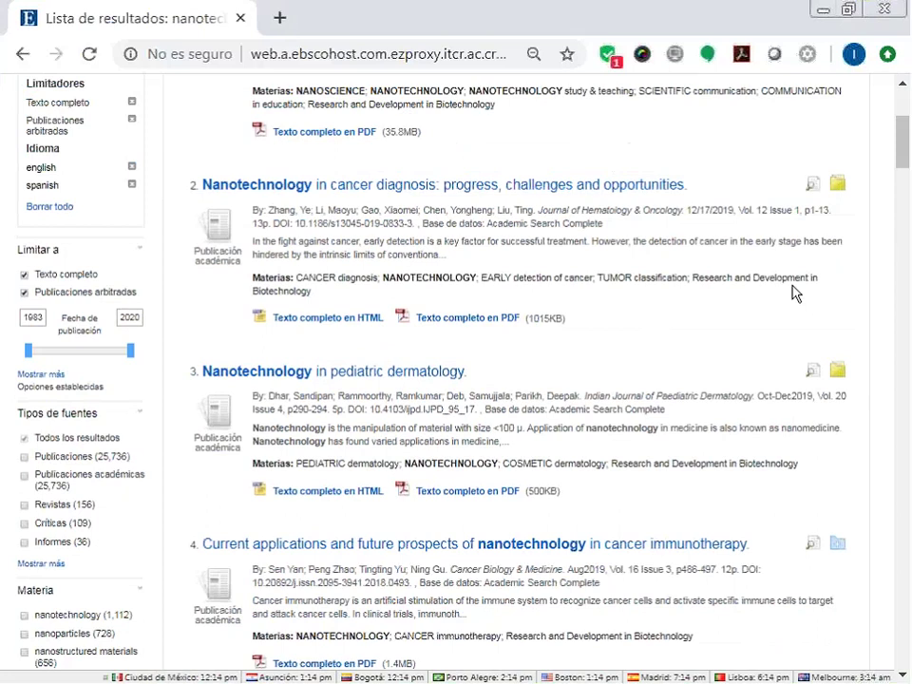
{"action": "scroll", "coordinate": [794, 294], "scroll_direction": "up", "scroll_amount": 4}
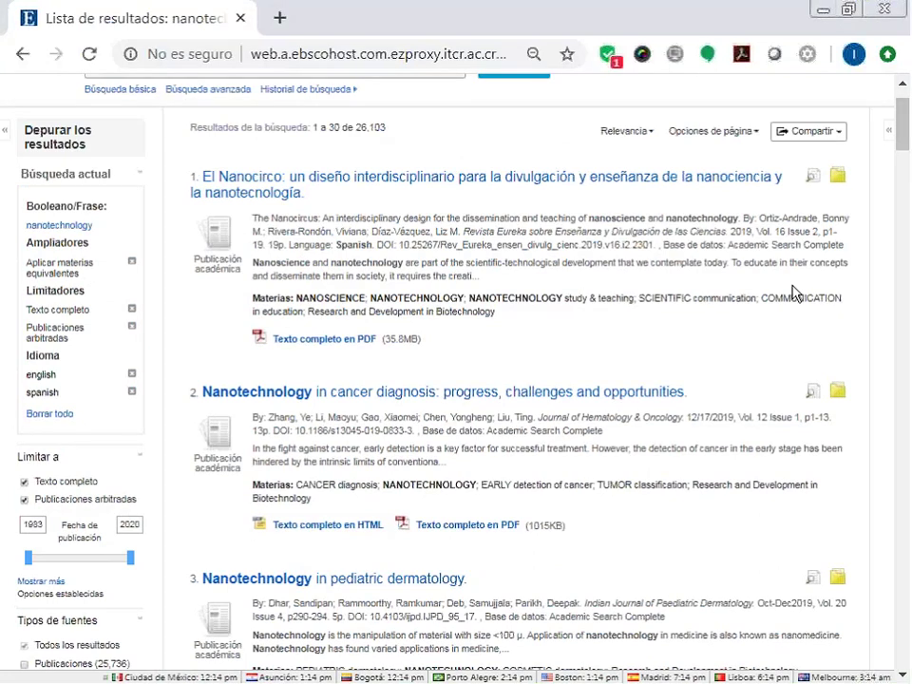
{"action": "scroll", "coordinate": [794, 296], "scroll_direction": "down", "scroll_amount": 11}
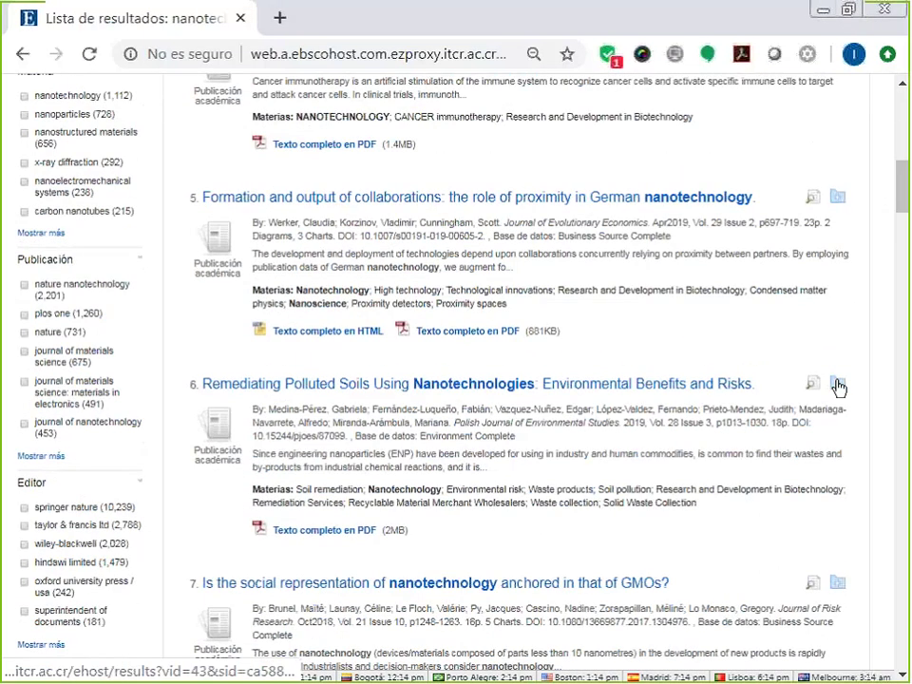
{"action": "scroll", "coordinate": [837, 387], "scroll_direction": "down", "scroll_amount": 8}
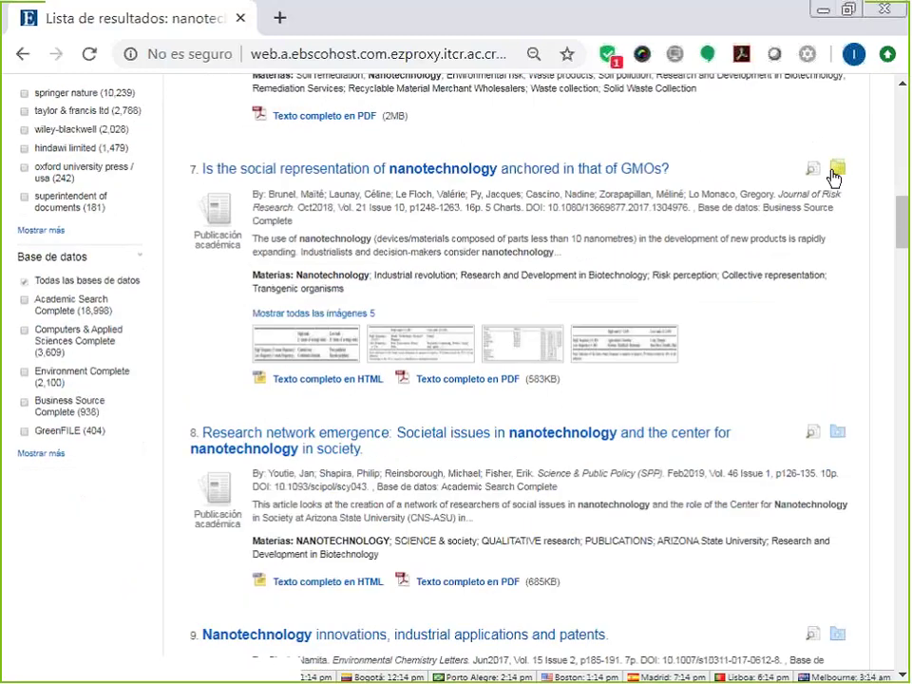
{"action": "left_click", "coordinate": [834, 172]}
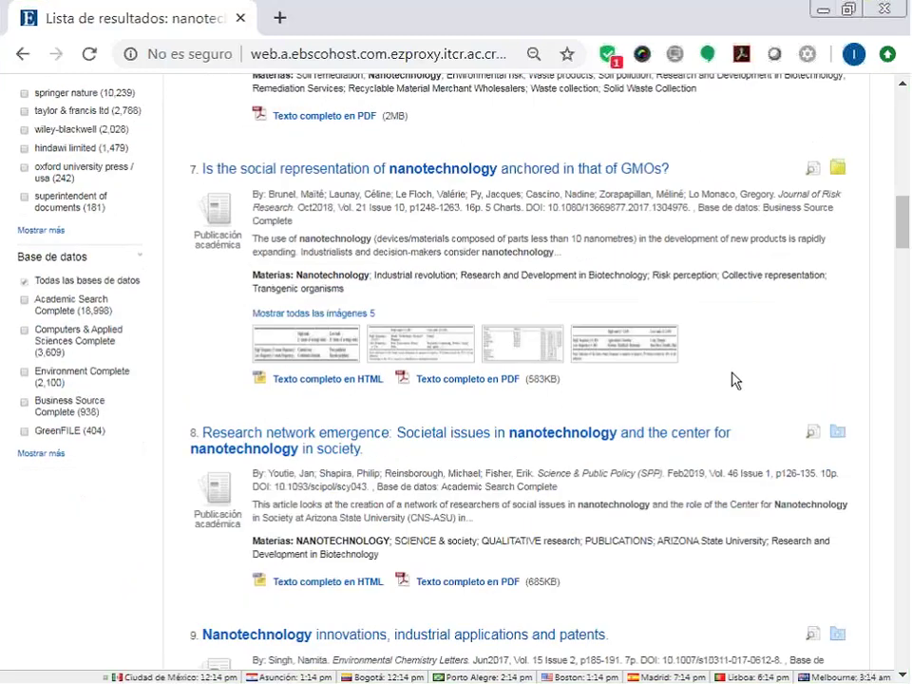
{"action": "scroll", "coordinate": [731, 380], "scroll_direction": "up", "scroll_amount": 15}
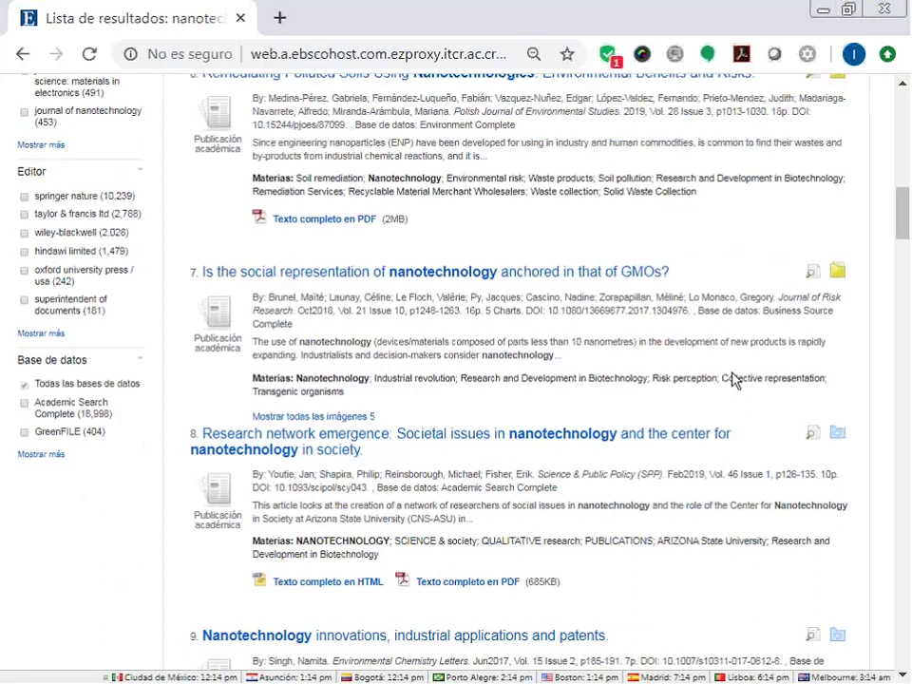
{"action": "scroll", "coordinate": [731, 380], "scroll_direction": "up", "scroll_amount": 10}
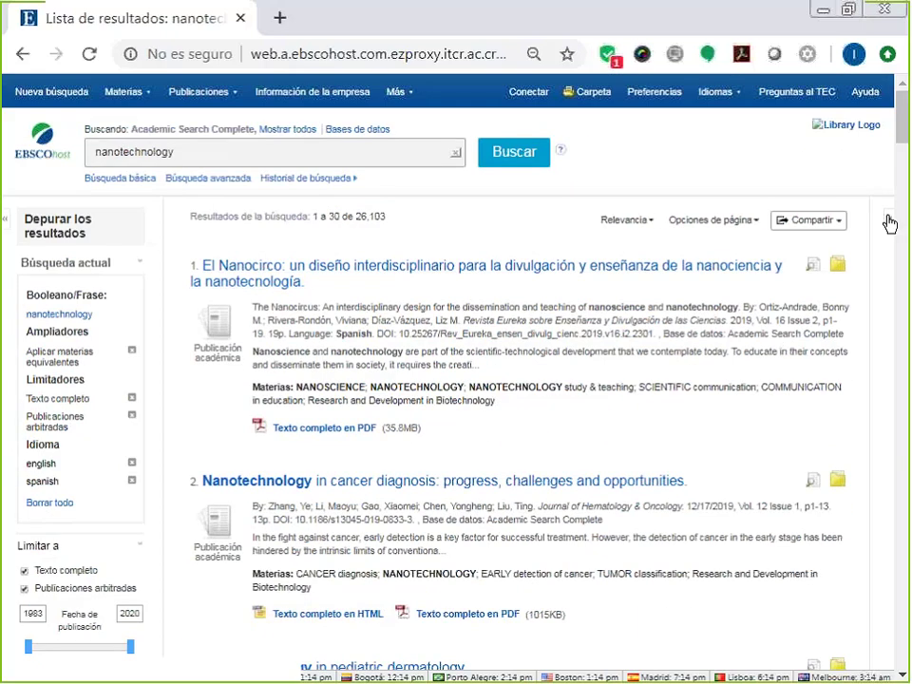
Expand the right-hand column to list the three articles saved in the folder.
{"action": "left_click", "coordinate": [889, 220]}
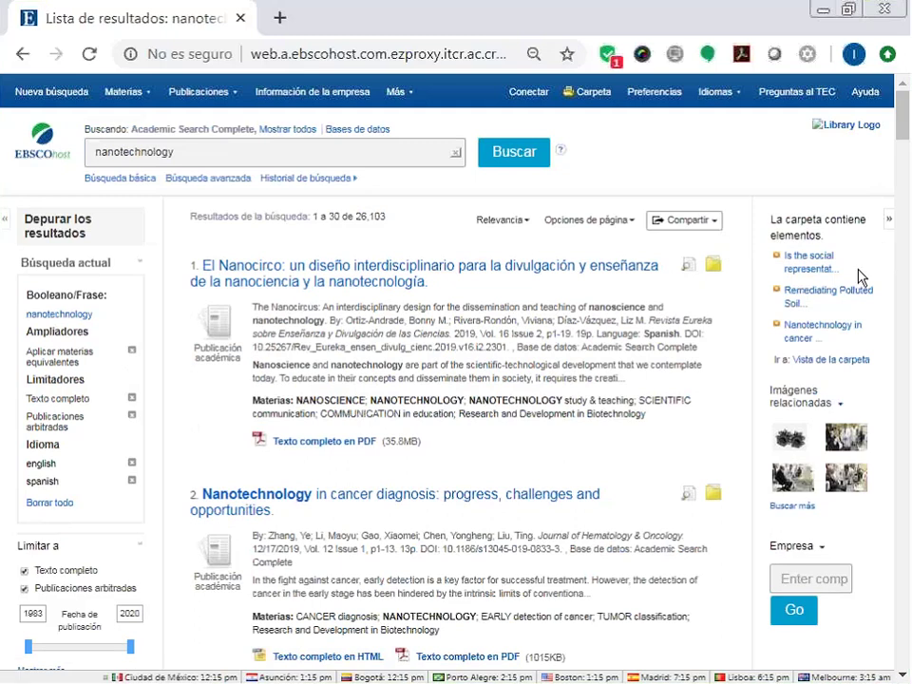
{"action": "left_click", "coordinate": [829, 364]}
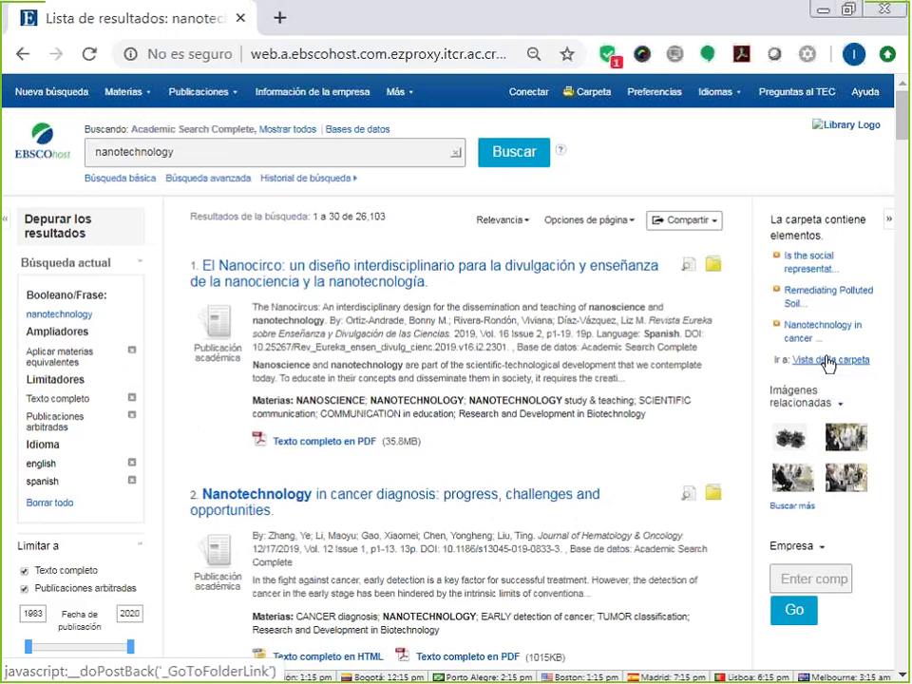
Open the Carpeta folder with its five saved articles and toggle select-all on and off.
{"action": "left_click", "coordinate": [591, 95]}
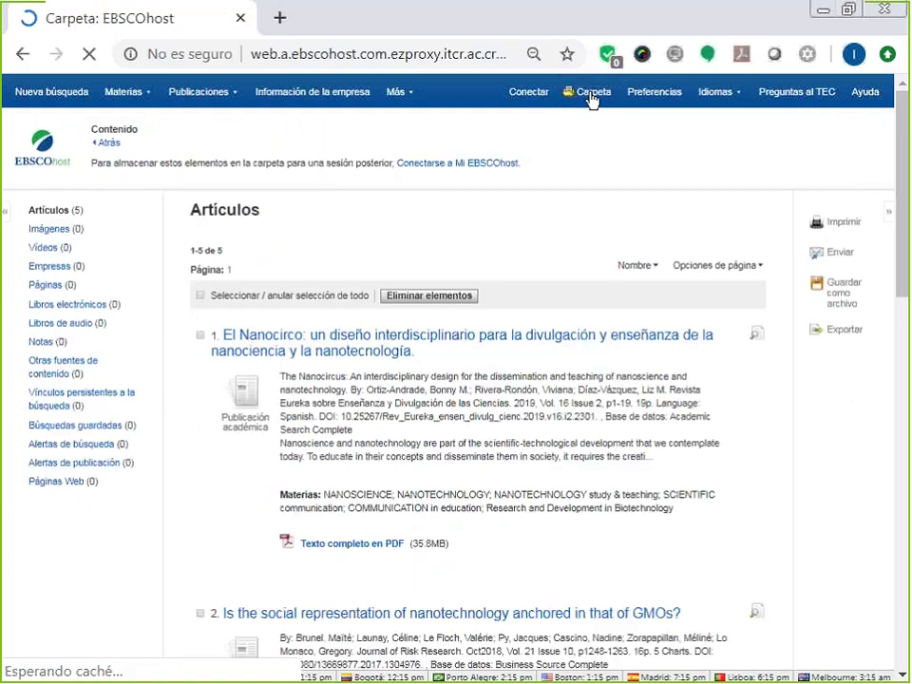
{"action": "scroll", "coordinate": [591, 99], "scroll_direction": "down", "scroll_amount": 1}
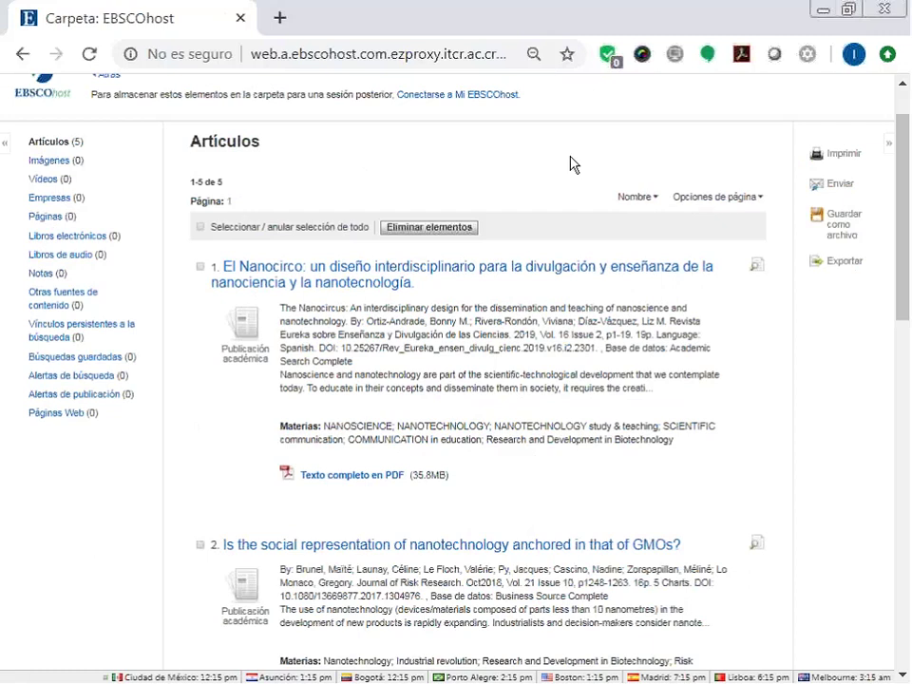
{"action": "scroll", "coordinate": [574, 164], "scroll_direction": "up", "scroll_amount": 1}
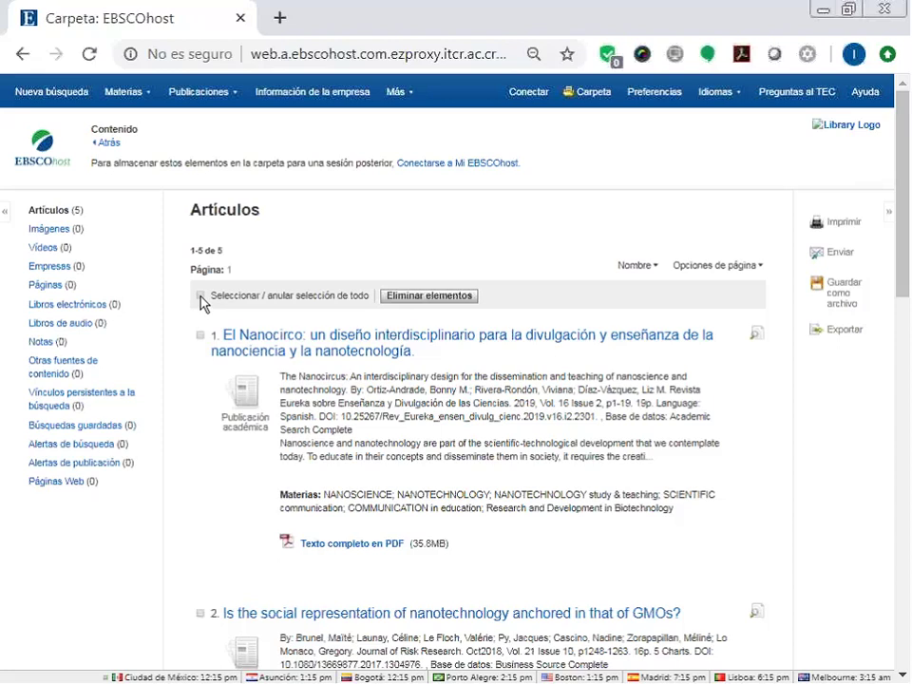
{"action": "left_click", "coordinate": [200, 296]}
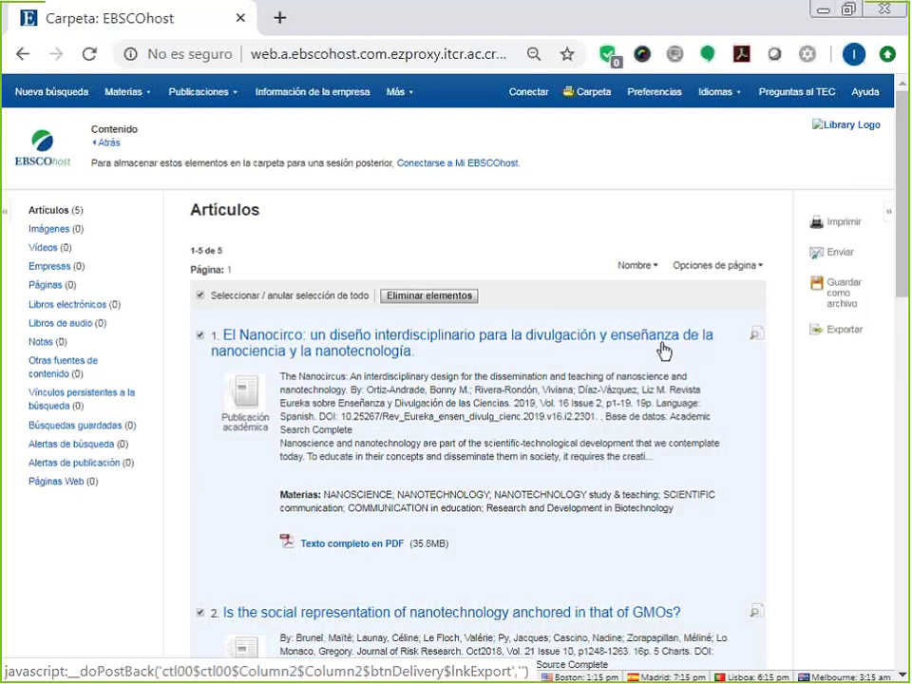
{"action": "left_click", "coordinate": [202, 296]}
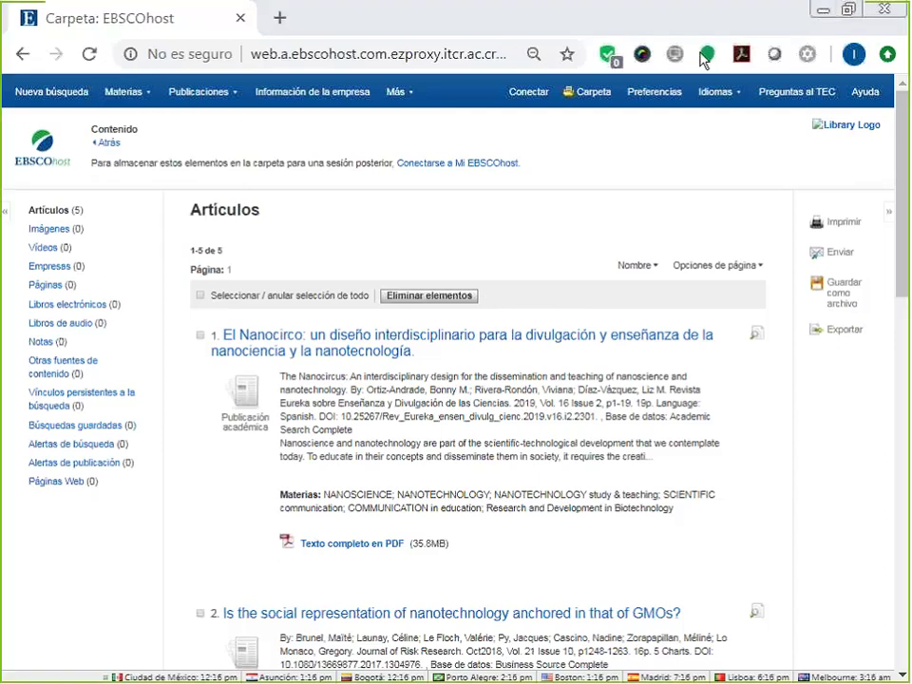
{"action": "mouse_move", "coordinate": [19, 197]}
{"action": "left_mouse_down"}
{"action": "mouse_move", "coordinate": [17, 501]}
{"action": "mouse_move", "coordinate": [42, 513]}
{"action": "left_mouse_up"}
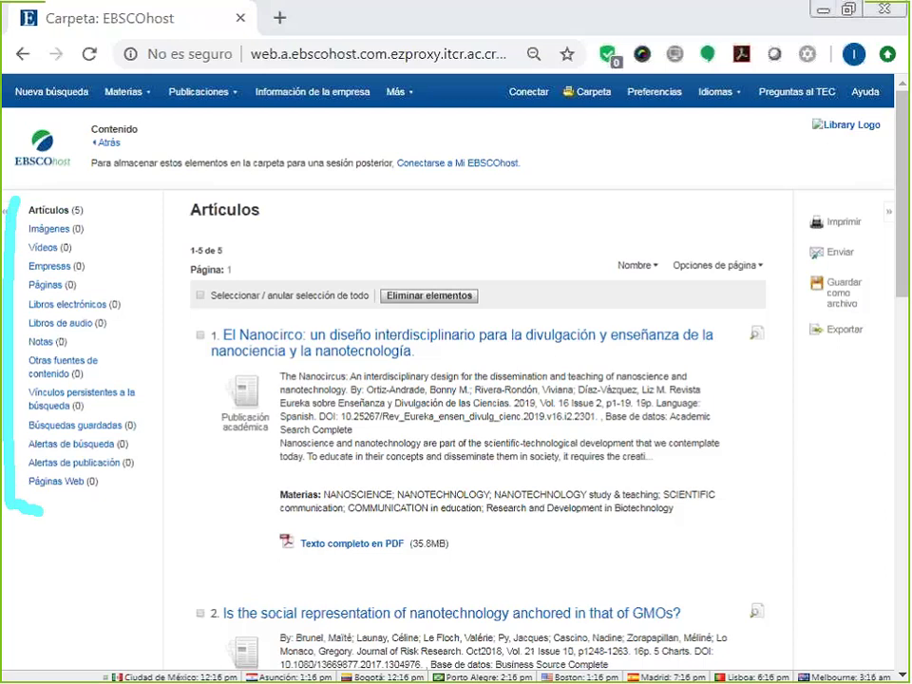
{"action": "mouse_move", "coordinate": [70, 191]}
{"action": "left_mouse_down"}
{"action": "mouse_move", "coordinate": [102, 215]}
{"action": "mouse_move", "coordinate": [103, 249]}
{"action": "left_mouse_up"}
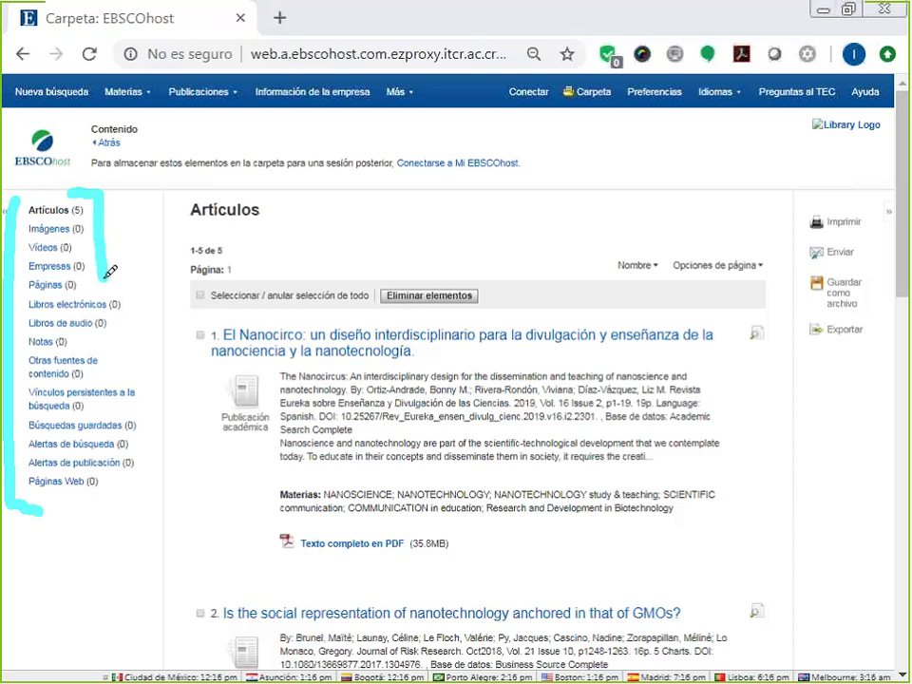
{"action": "mouse_move", "coordinate": [104, 274]}
{"action": "left_mouse_down"}
{"action": "mouse_move", "coordinate": [134, 317]}
{"action": "mouse_move", "coordinate": [131, 328]}
{"action": "mouse_move", "coordinate": [72, 354]}
{"action": "left_mouse_up"}
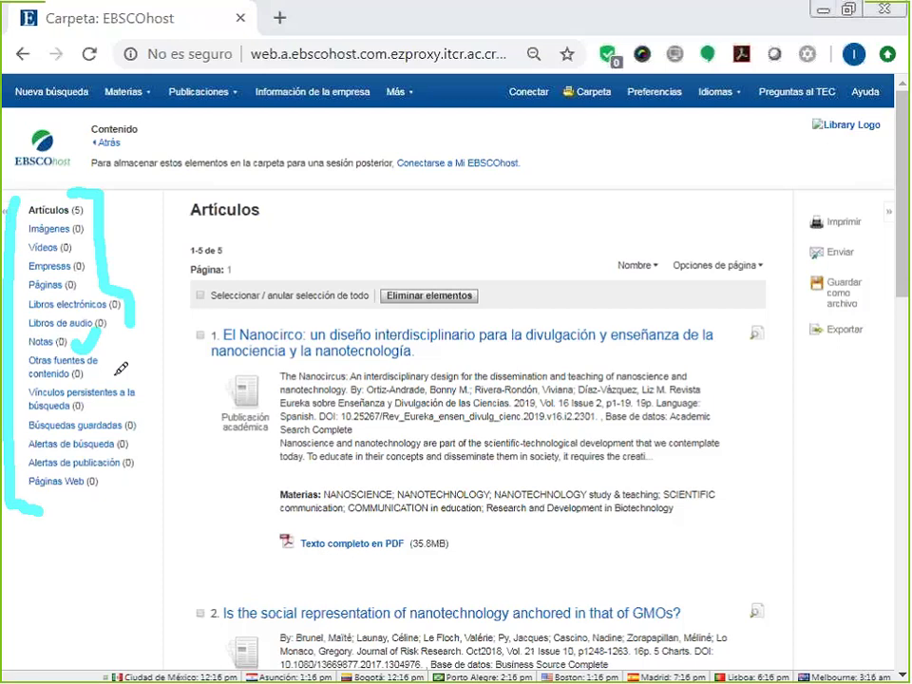
{"action": "left_click_drag", "start_coordinate": [109, 405], "coordinate": [133, 390]}
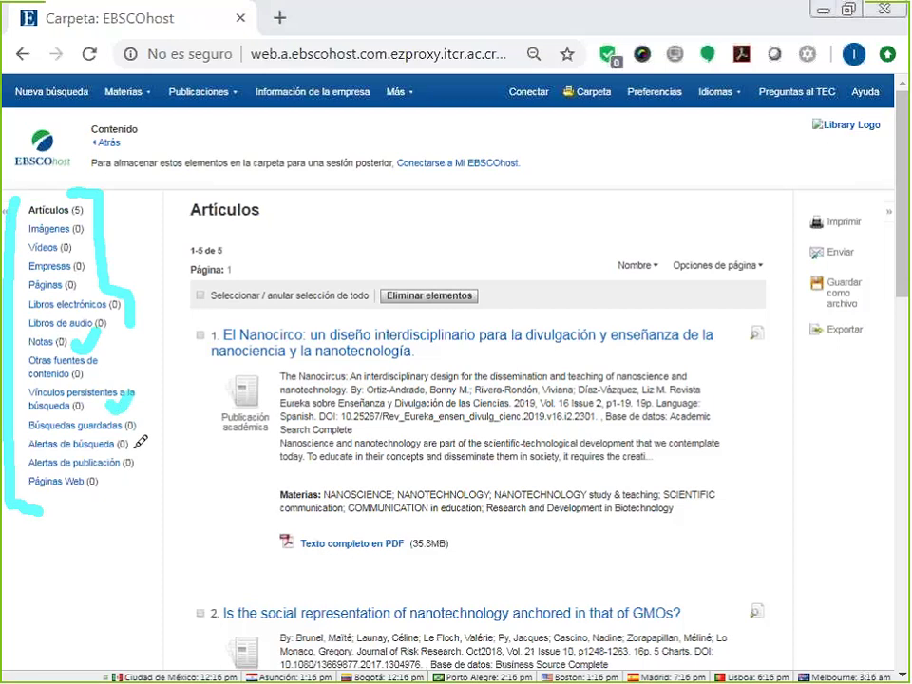
{"action": "mouse_move", "coordinate": [129, 438]}
{"action": "left_mouse_down"}
{"action": "mouse_move", "coordinate": [158, 435]}
{"action": "mouse_move", "coordinate": [164, 464]}
{"action": "left_mouse_up"}
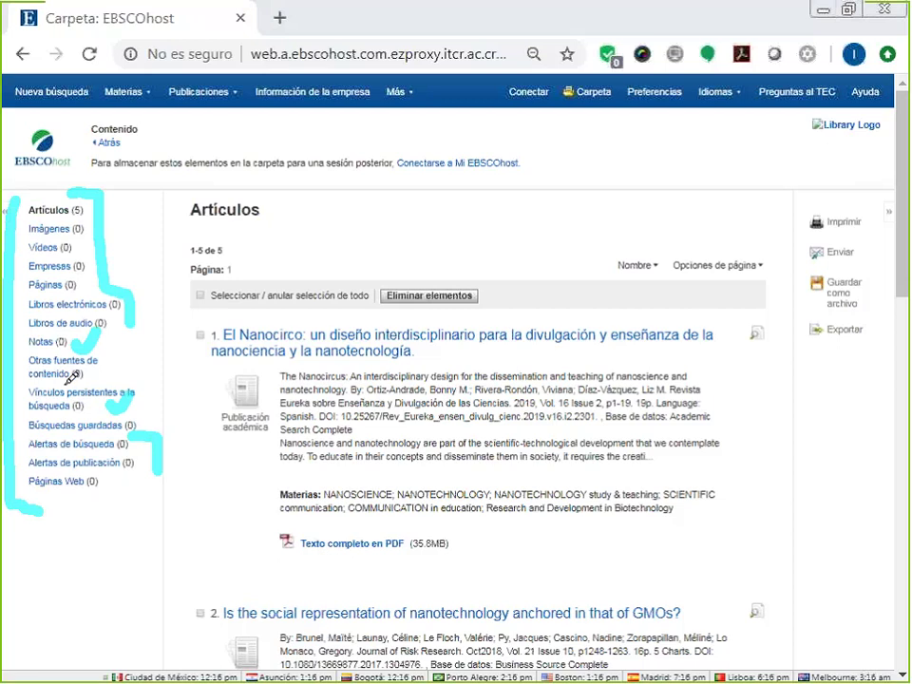
{"action": "key", "text": "Escape"}
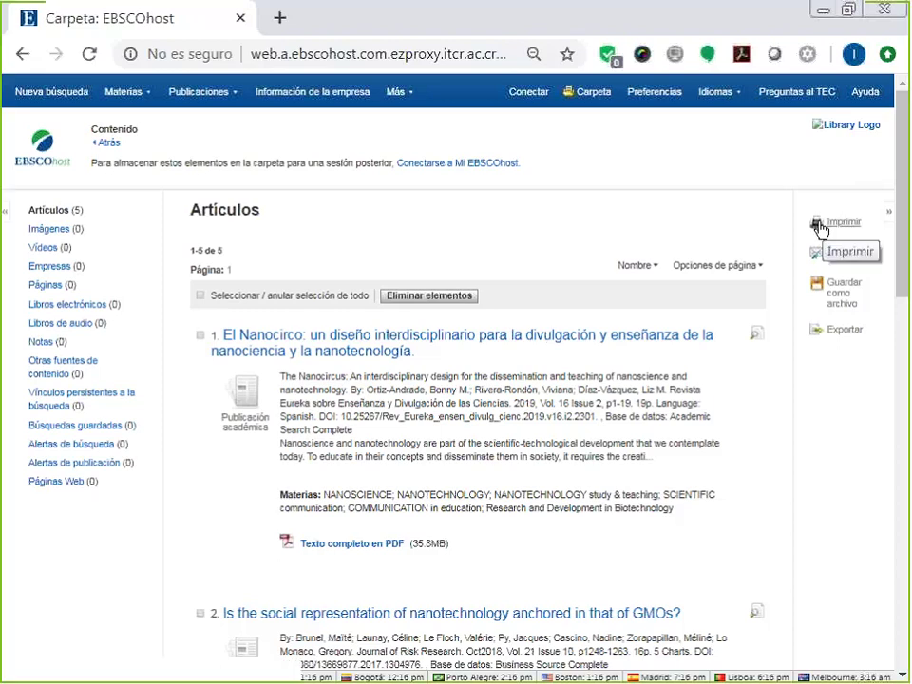
Select the El Nanocirco article and delete it from the folder, confirming the removal.
{"action": "left_click", "coordinate": [200, 334]}
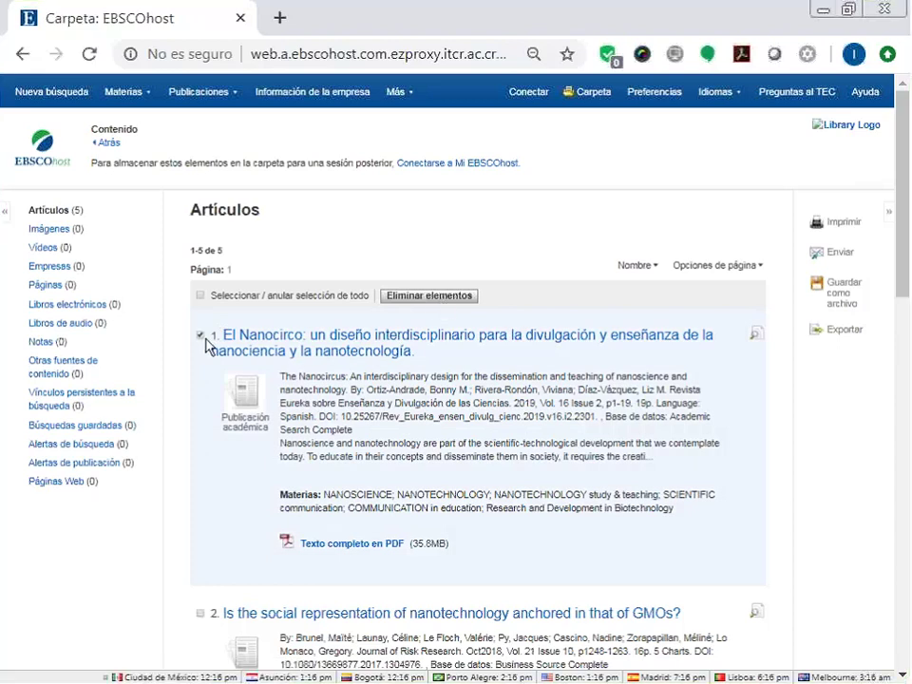
{"action": "scroll", "coordinate": [206, 354], "scroll_direction": "down", "scroll_amount": 3}
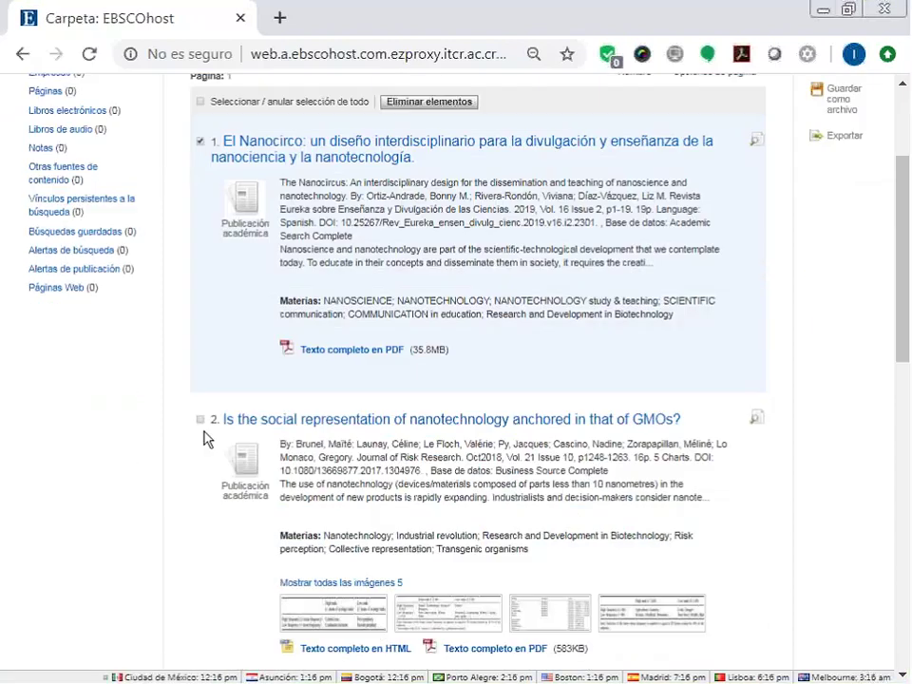
{"action": "scroll", "coordinate": [204, 240], "scroll_direction": "up", "scroll_amount": 2}
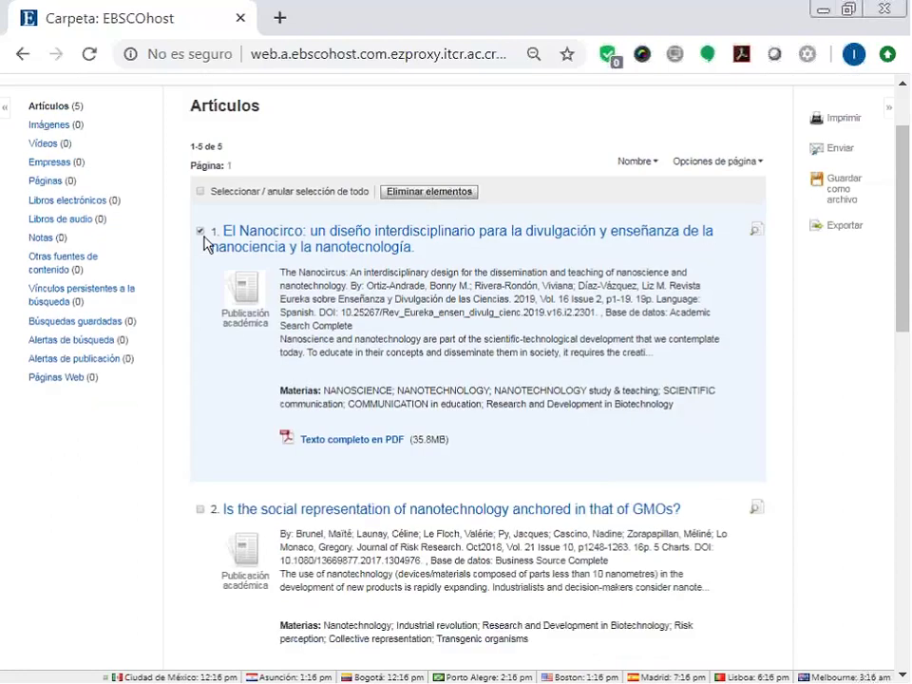
{"action": "left_click", "coordinate": [445, 205]}
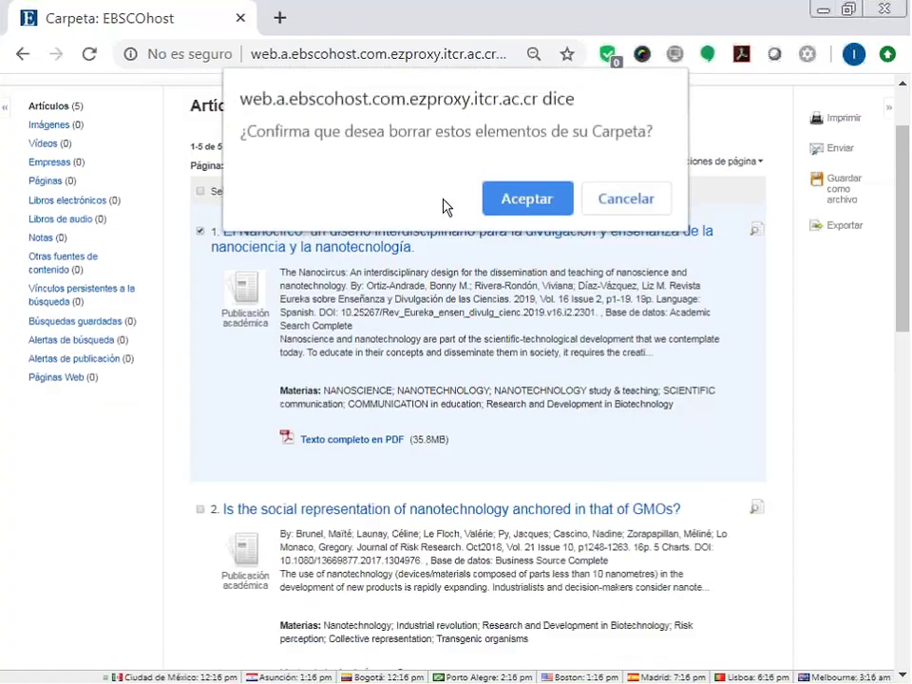
{"action": "left_click", "coordinate": [510, 205]}
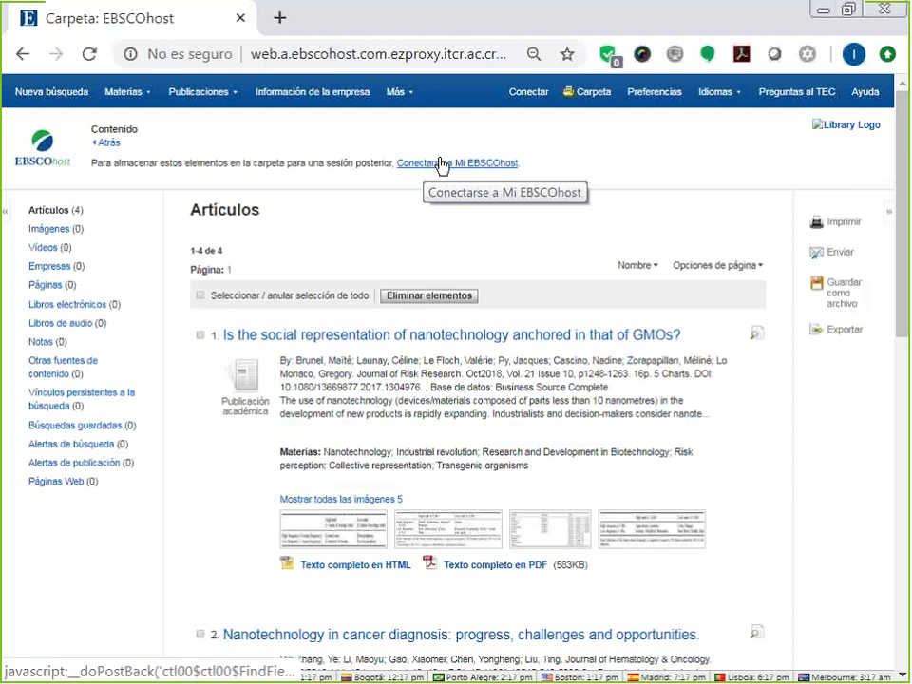
On the sign-in page, clear the stored username and password, then go to account creation.
{"action": "left_click", "coordinate": [531, 100]}
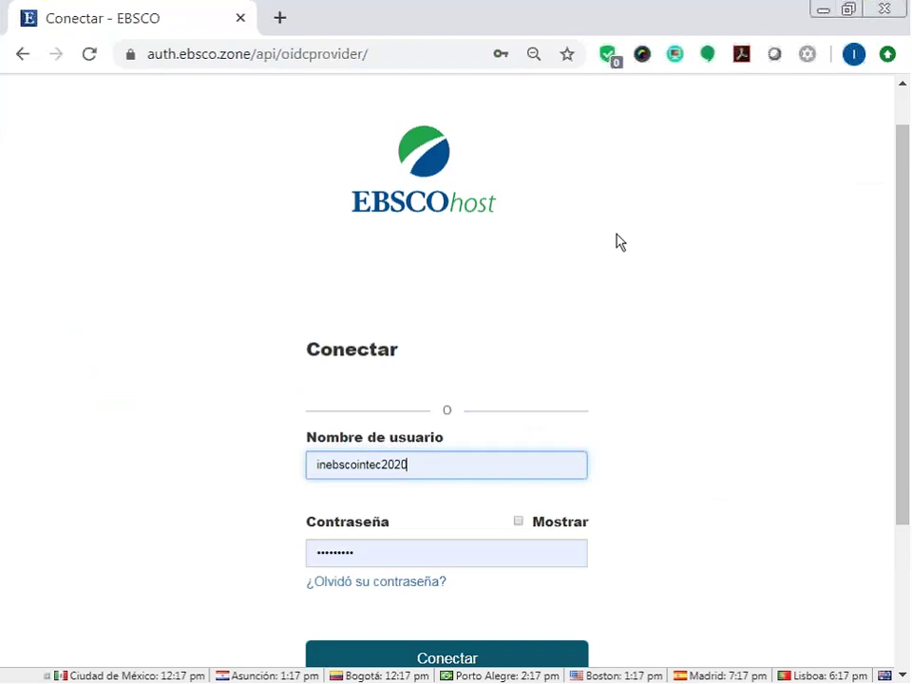
{"action": "scroll", "coordinate": [615, 242], "scroll_direction": "down", "scroll_amount": 3}
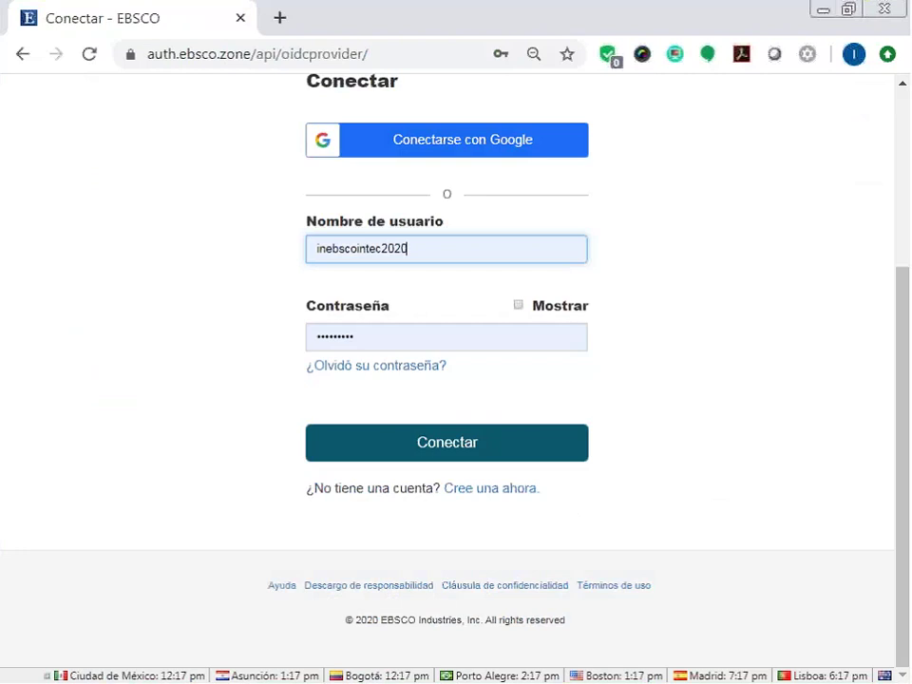
{"action": "double_click", "coordinate": [438, 253]}
{"action": "key", "text": "BackSpace"}
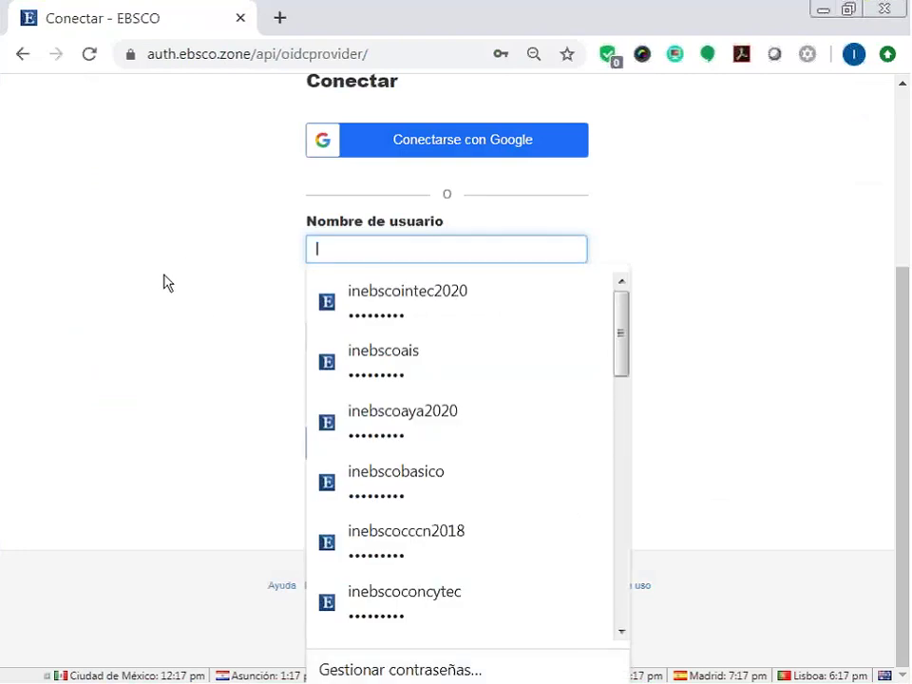
{"action": "left_click", "coordinate": [383, 337]}
{"action": "double_click", "coordinate": [383, 336]}
{"action": "key", "text": "BackSpace"}
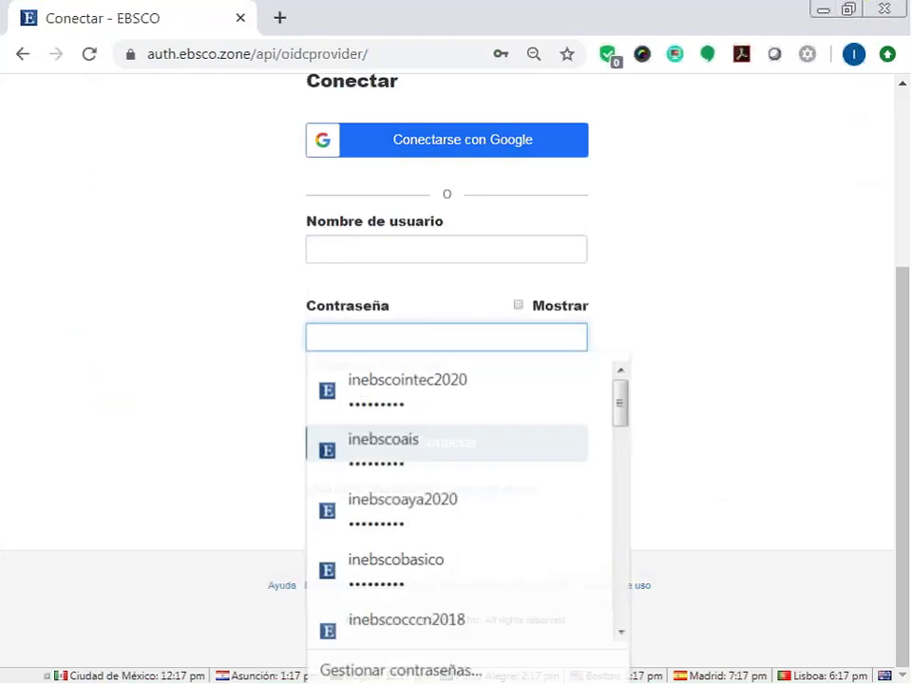
{"action": "left_click", "coordinate": [189, 199]}
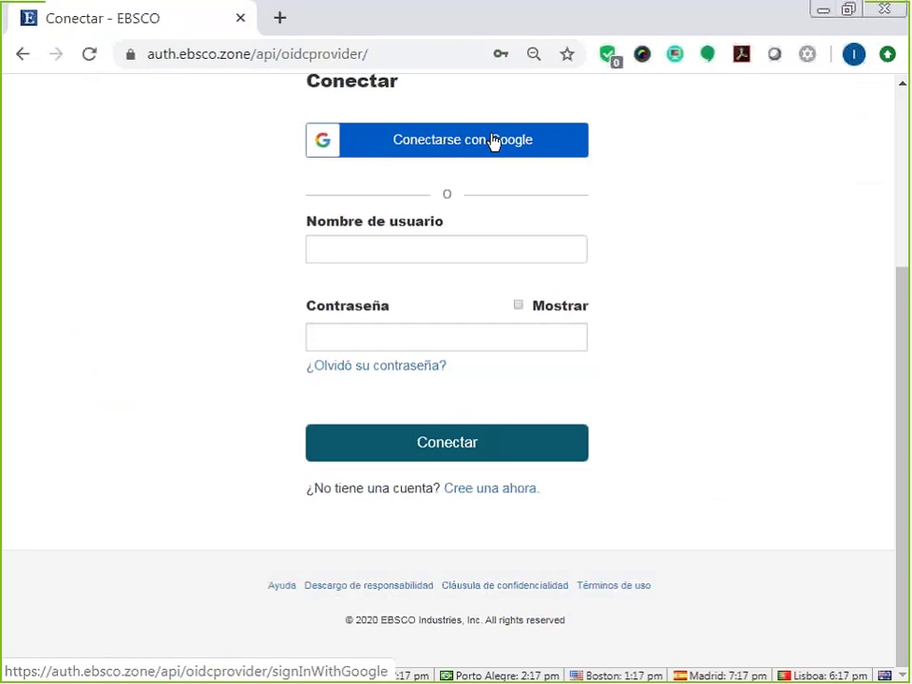
{"action": "left_click", "coordinate": [484, 492]}
Autofill the first name and e-mail, then enter and confirm the new account password.
{"action": "left_click", "coordinate": [484, 503]}
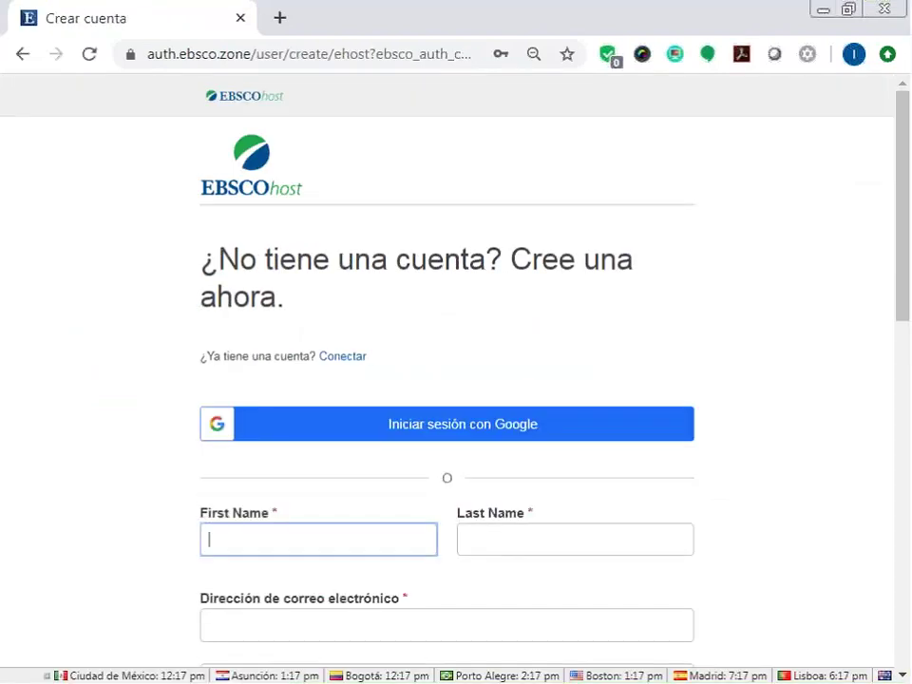
{"action": "left_click", "coordinate": [265, 327]}
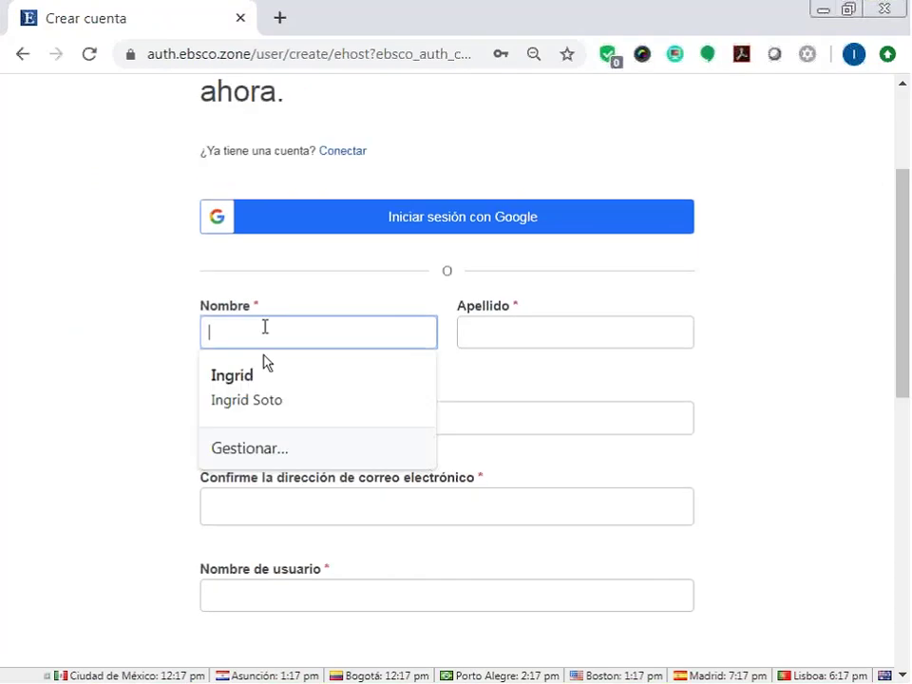
{"action": "left_click", "coordinate": [265, 373]}
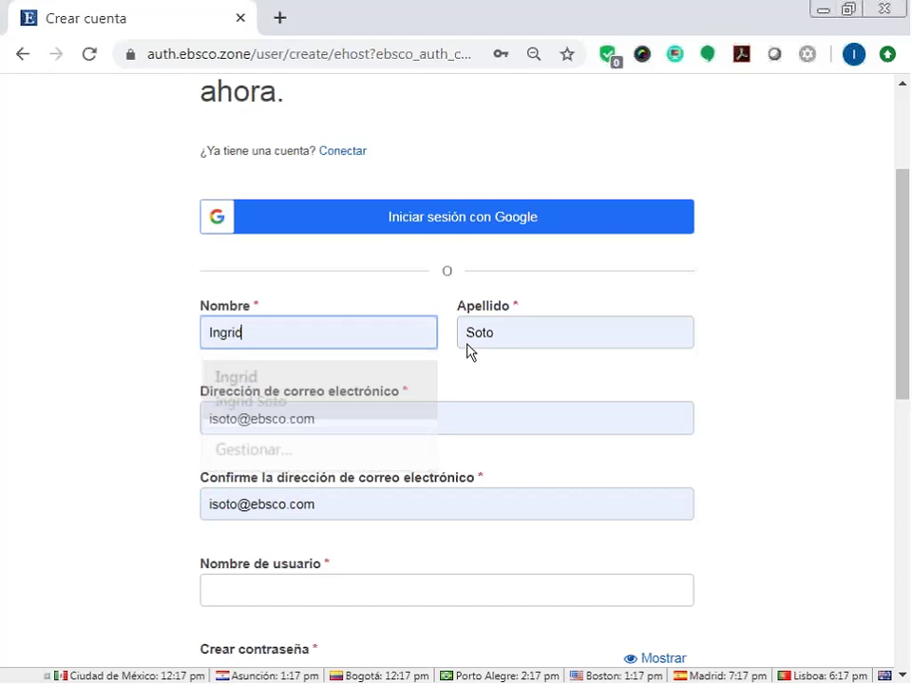
{"action": "scroll", "coordinate": [271, 494], "scroll_direction": "down", "scroll_amount": 2}
{"action": "left_click", "coordinate": [271, 486]}
{"action": "type", "text": "********"}
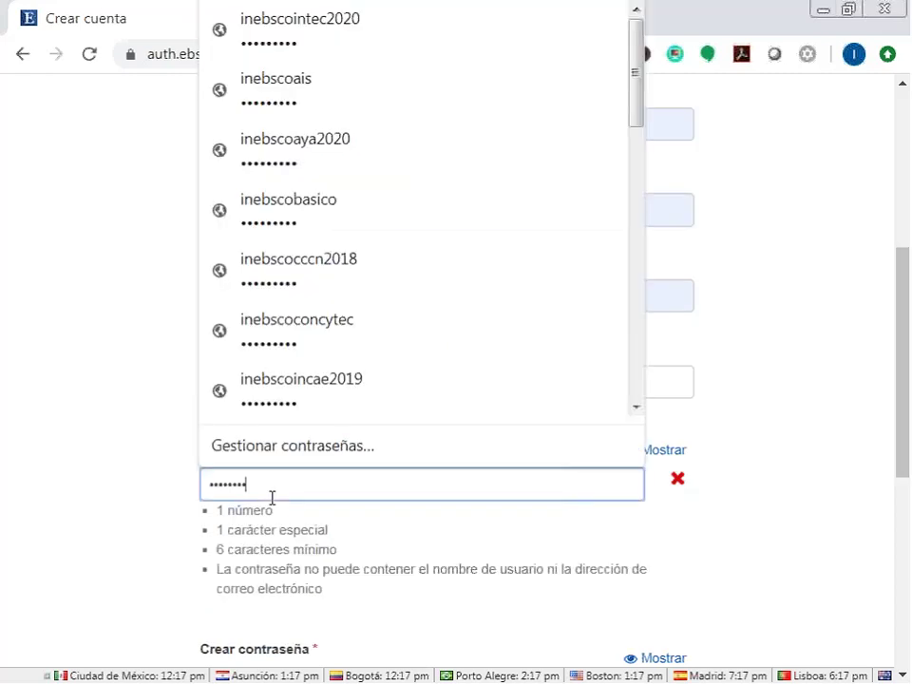
{"action": "type", "text": "*"}
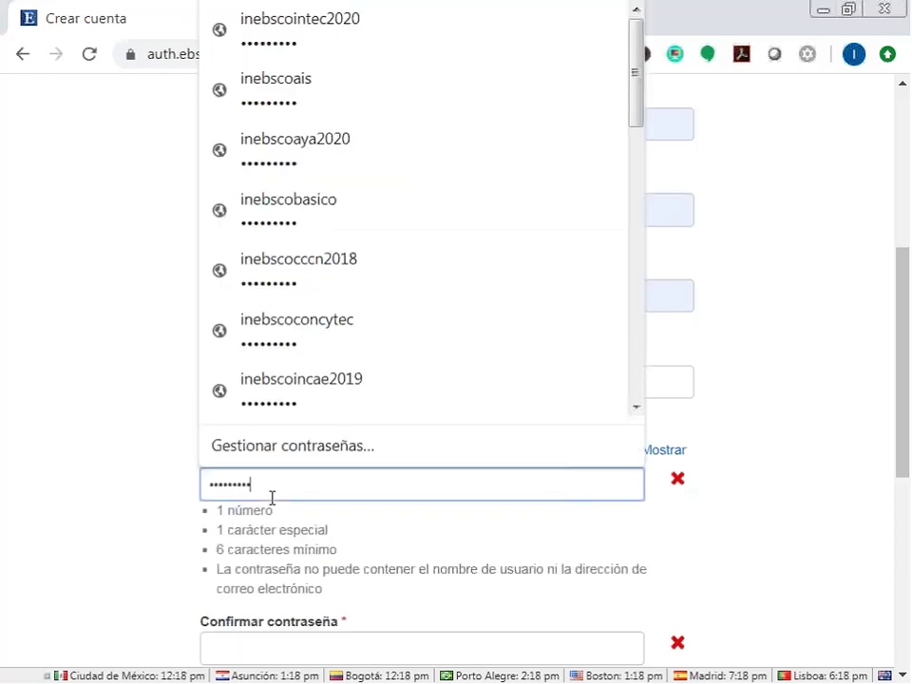
{"action": "type", "text": "*"}
{"action": "left_click", "coordinate": [780, 422]}
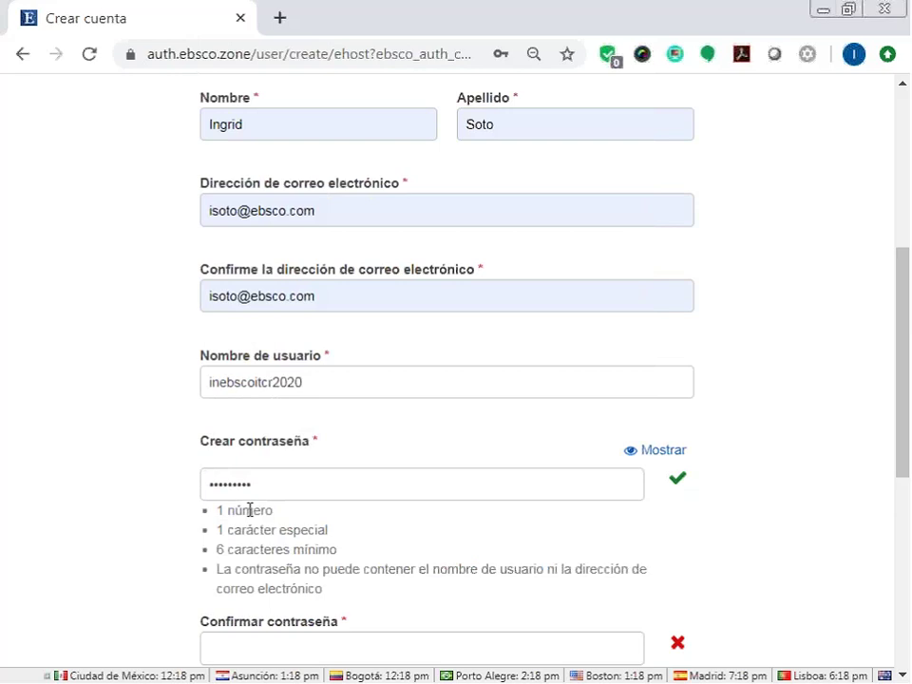
{"action": "scroll", "coordinate": [279, 525], "scroll_direction": "down", "scroll_amount": 2}
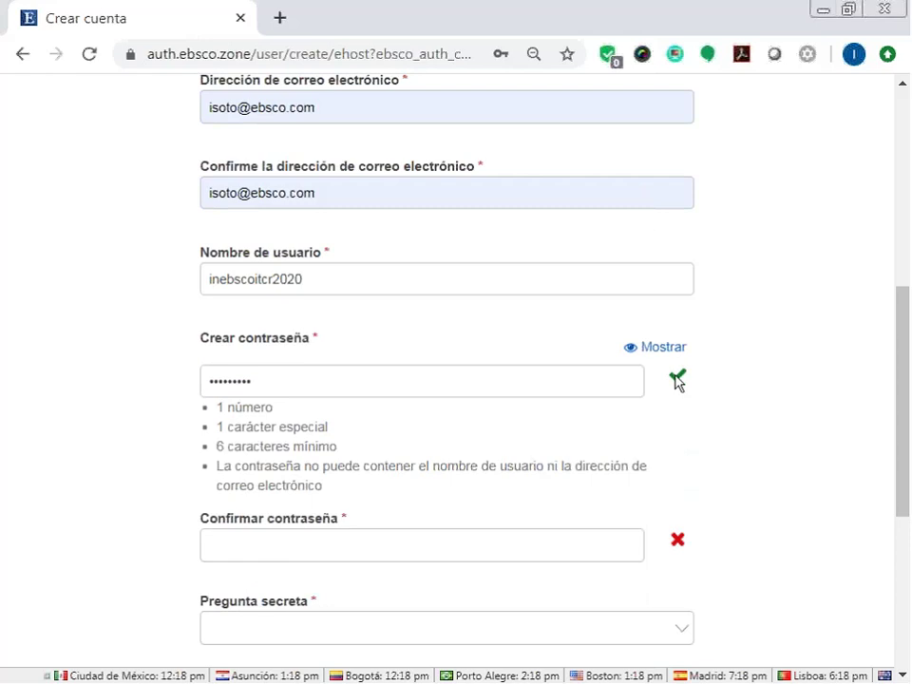
{"action": "left_click", "coordinate": [351, 544]}
{"action": "type", "text": "•••••"}
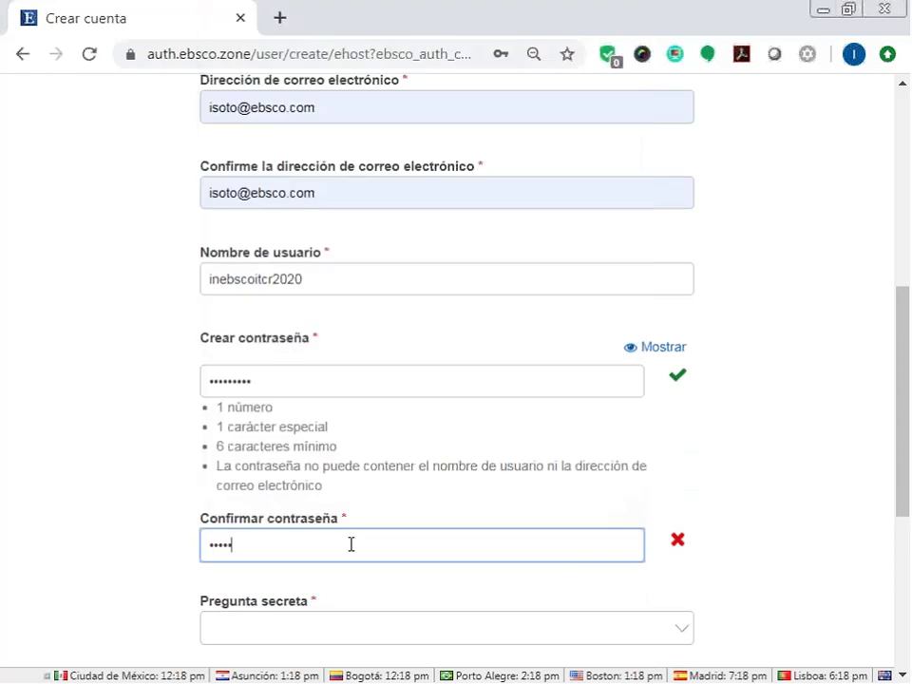
{"action": "type", "text": "••••"}
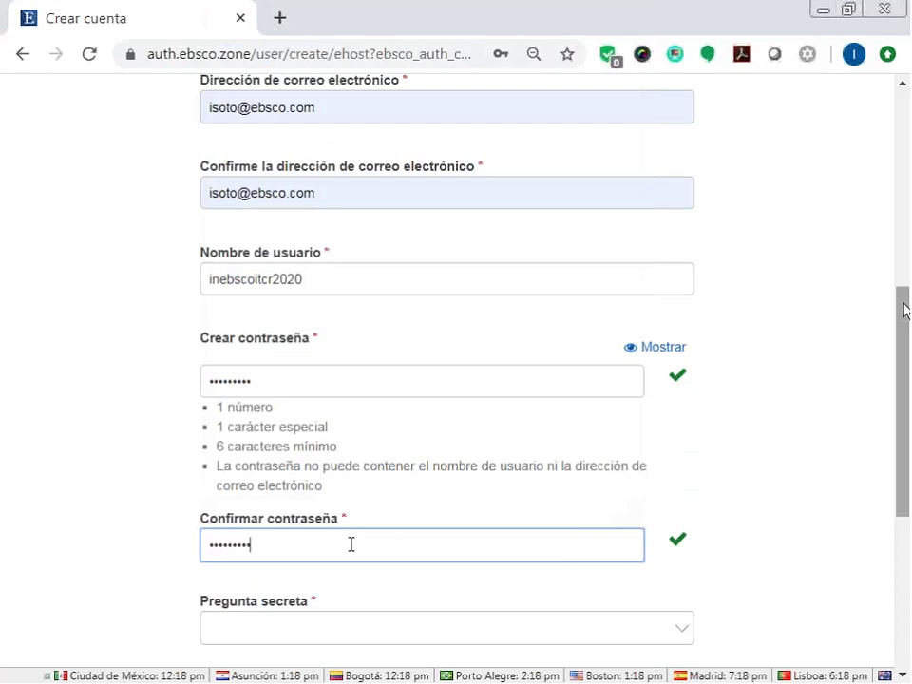
{"action": "left_click_drag", "start_coordinate": [906, 337], "coordinate": [908, 364]}
{"action": "scroll", "coordinate": [907, 402], "scroll_direction": "down", "scroll_amount": 2}
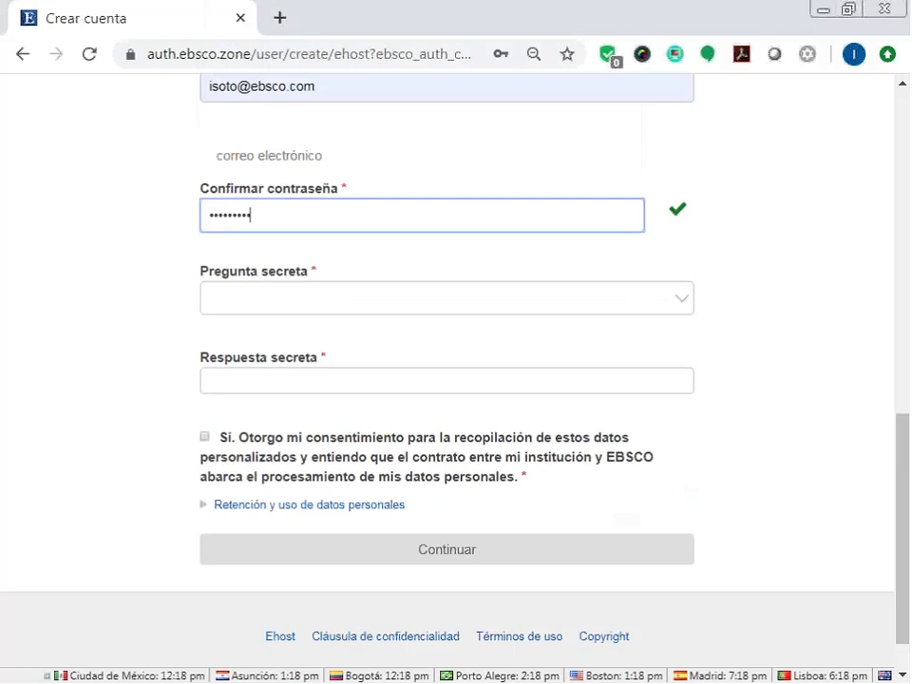
Choose secret question ¿Animal favorito?, enter its answer, give data-collection consent, and submit.
{"action": "left_click", "coordinate": [276, 294]}
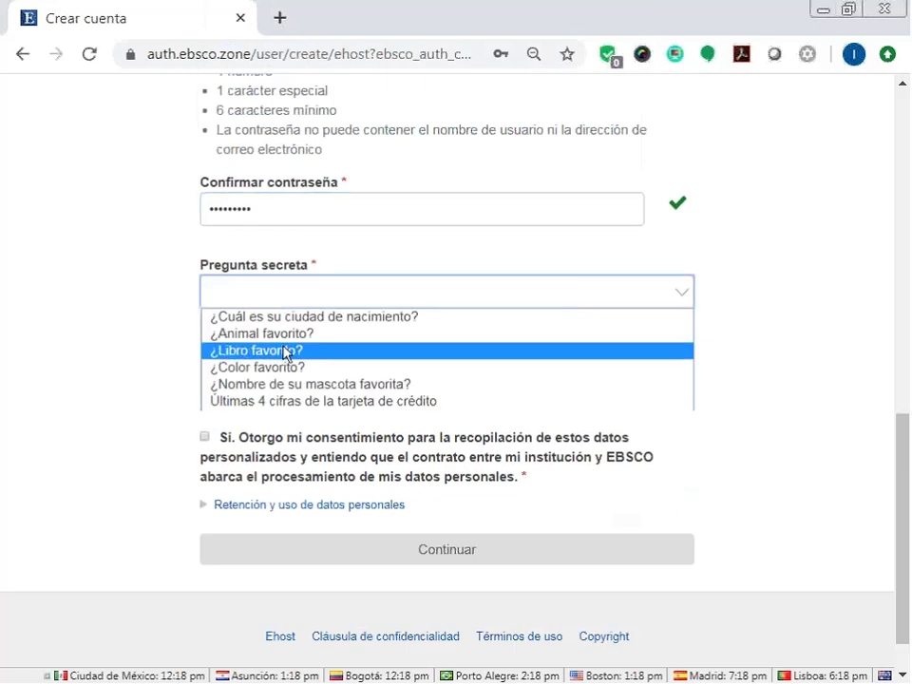
{"action": "left_click", "coordinate": [285, 334]}
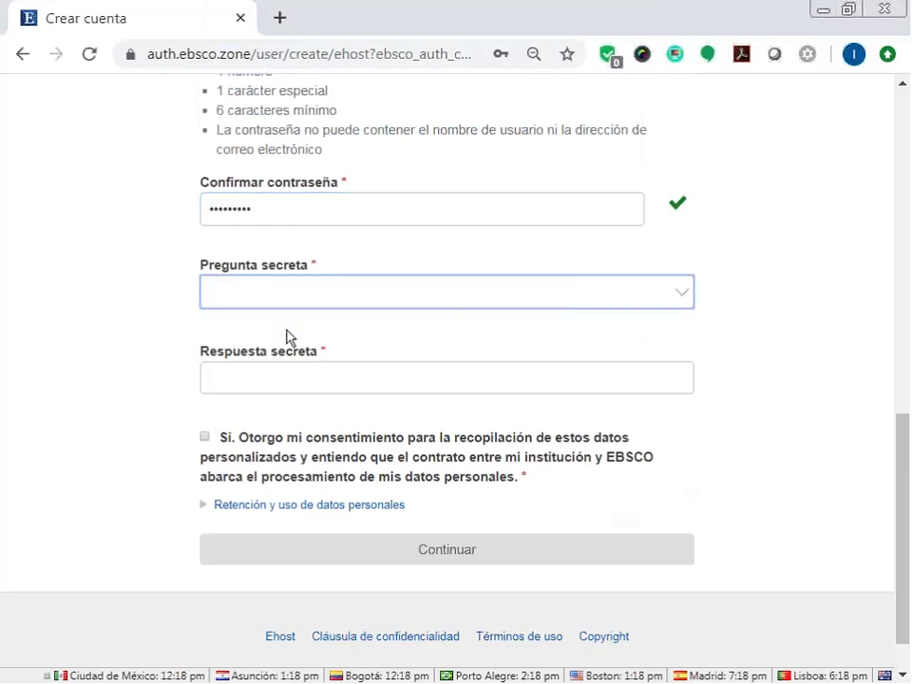
{"action": "left_click", "coordinate": [263, 391]}
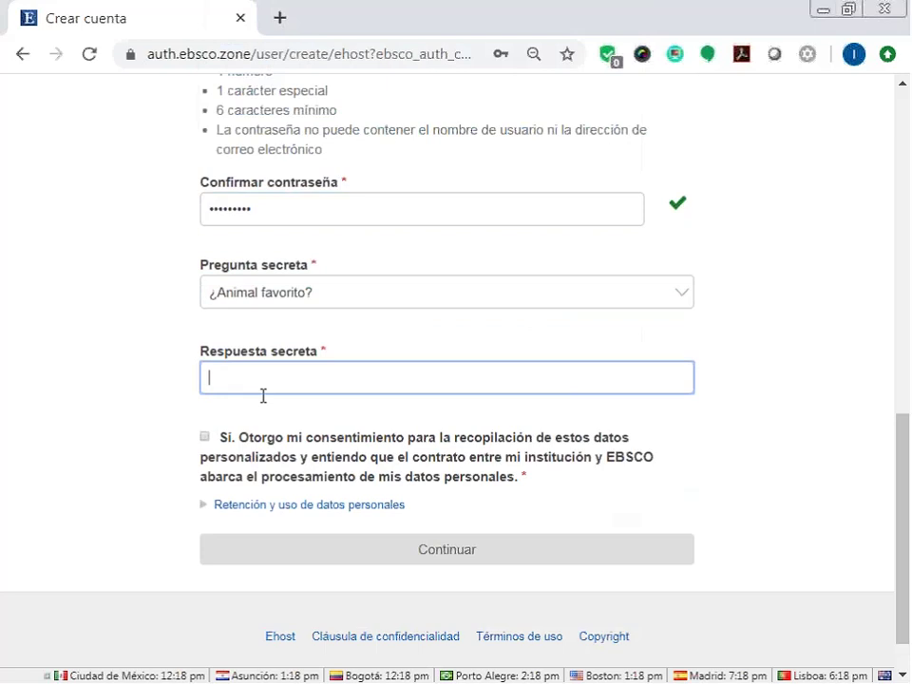
{"action": "left_click", "coordinate": [152, 320]}
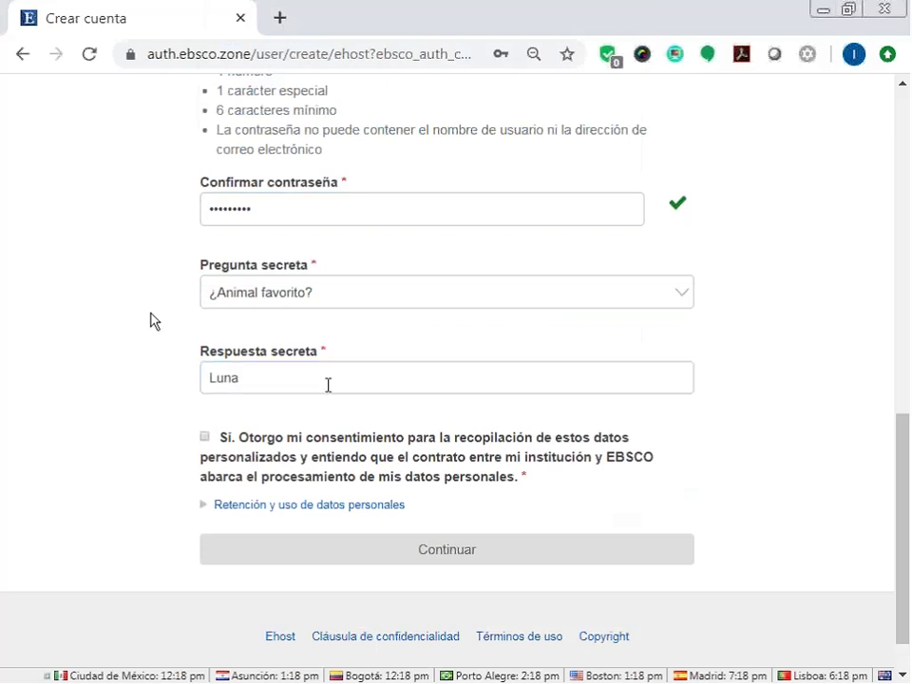
{"action": "left_click", "coordinate": [228, 454]}
{"action": "left_click", "coordinate": [470, 550]}
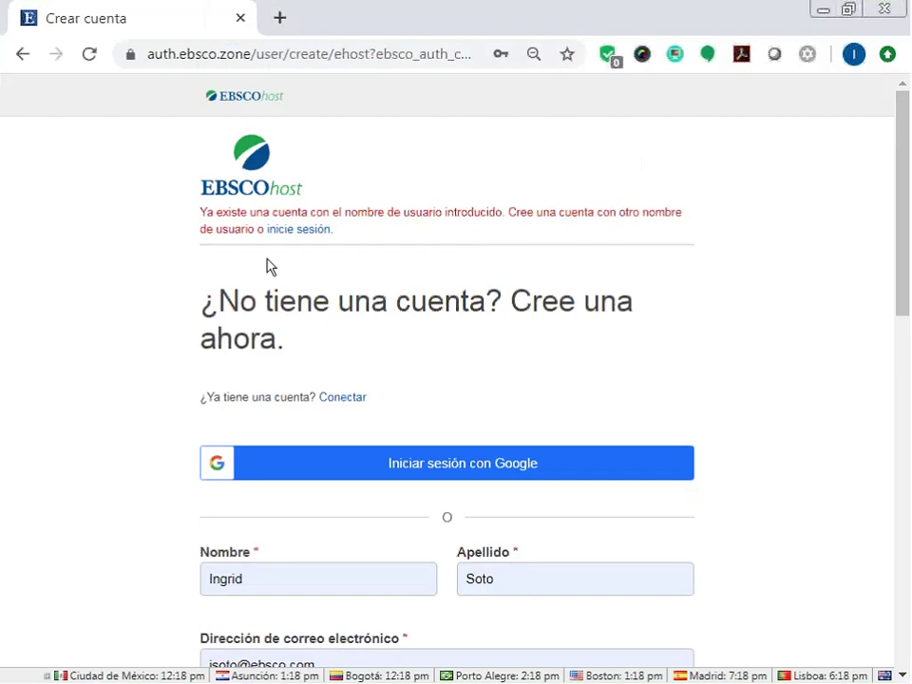
Change the taken username's last digit to 1, resubmit, and save the password in the browser.
{"action": "scroll", "coordinate": [267, 262], "scroll_direction": "down", "scroll_amount": 4}
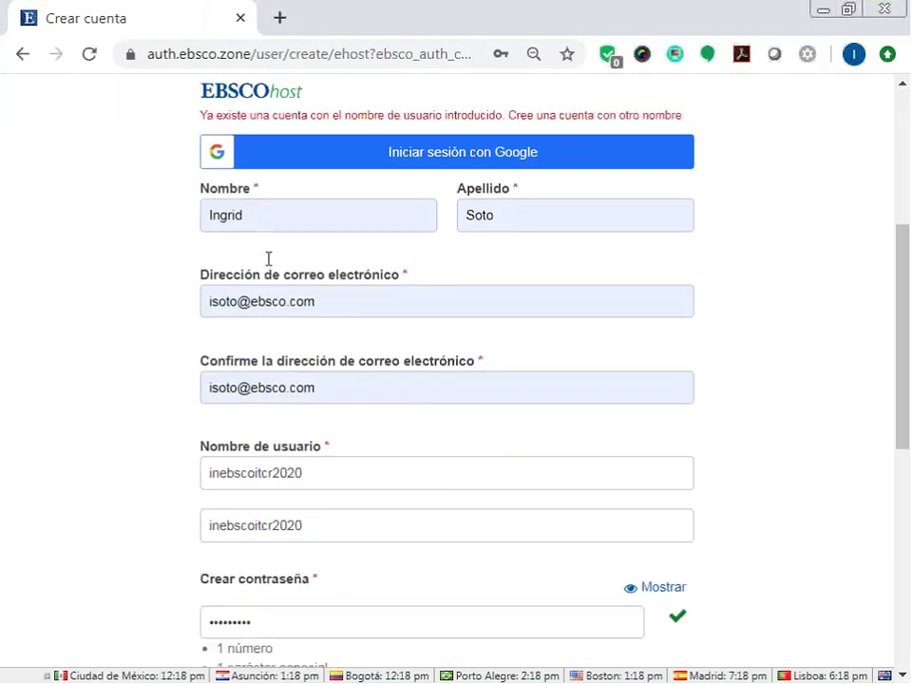
{"action": "scroll", "coordinate": [268, 259], "scroll_direction": "down", "scroll_amount": 2}
{"action": "left_click", "coordinate": [318, 321]}
{"action": "key", "text": "BackSpace"}
{"action": "type", "text": "1"}
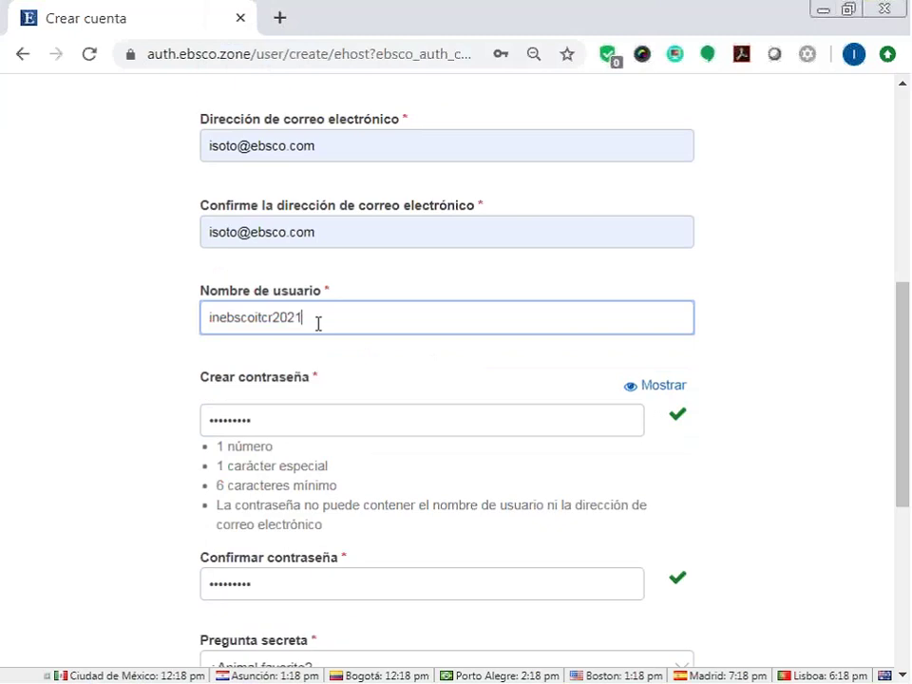
{"action": "scroll", "coordinate": [796, 450], "scroll_direction": "down", "scroll_amount": 5}
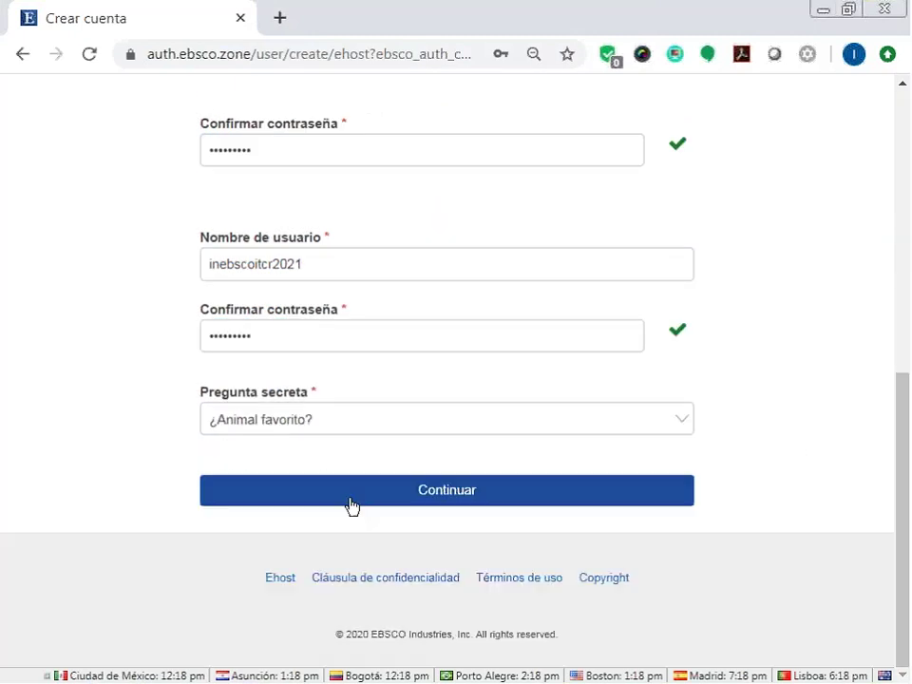
{"action": "left_click", "coordinate": [350, 491]}
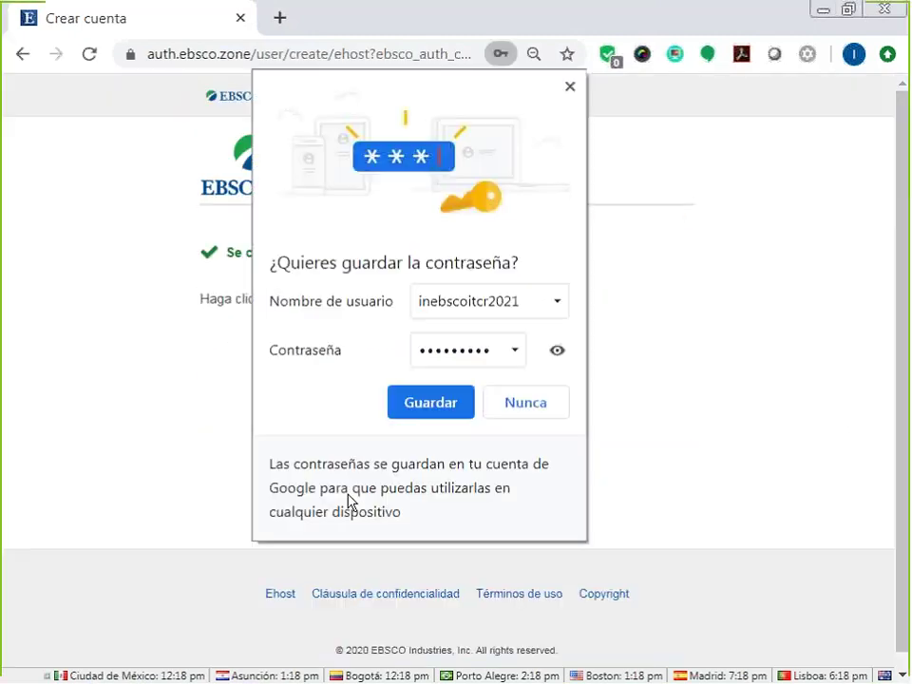
{"action": "left_click", "coordinate": [435, 401]}
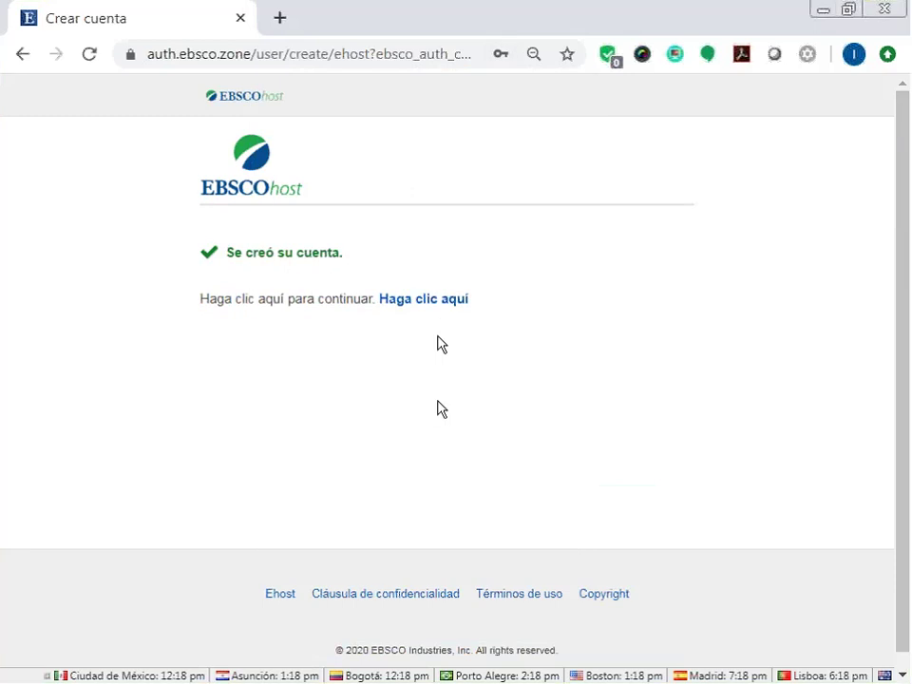
Continue to the sign-in page and log in with the new account's autofilled credentials.
{"action": "left_click", "coordinate": [432, 302]}
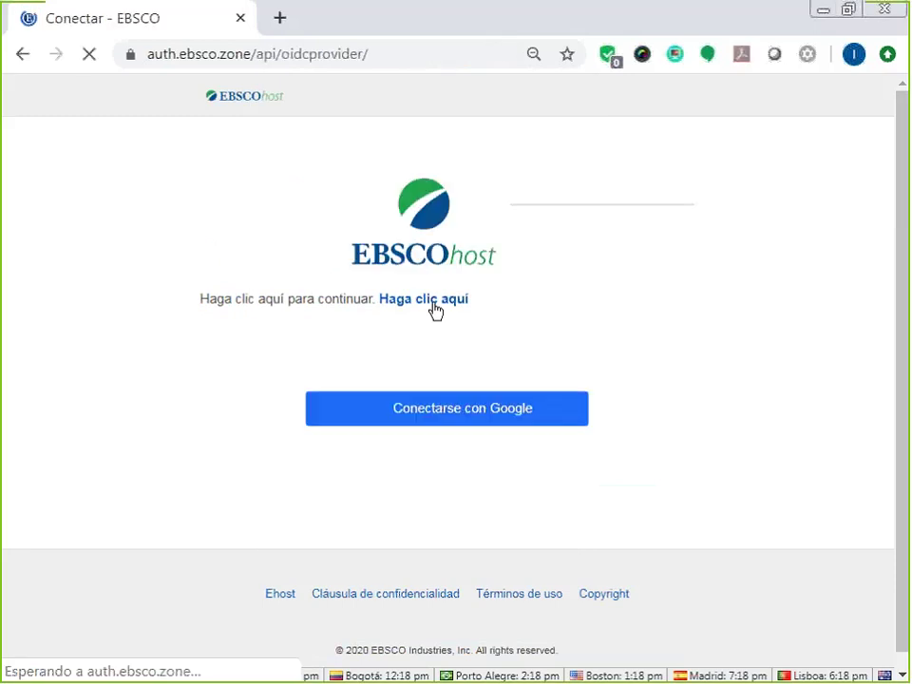
{"action": "scroll", "coordinate": [723, 373], "scroll_direction": "down", "scroll_amount": 3}
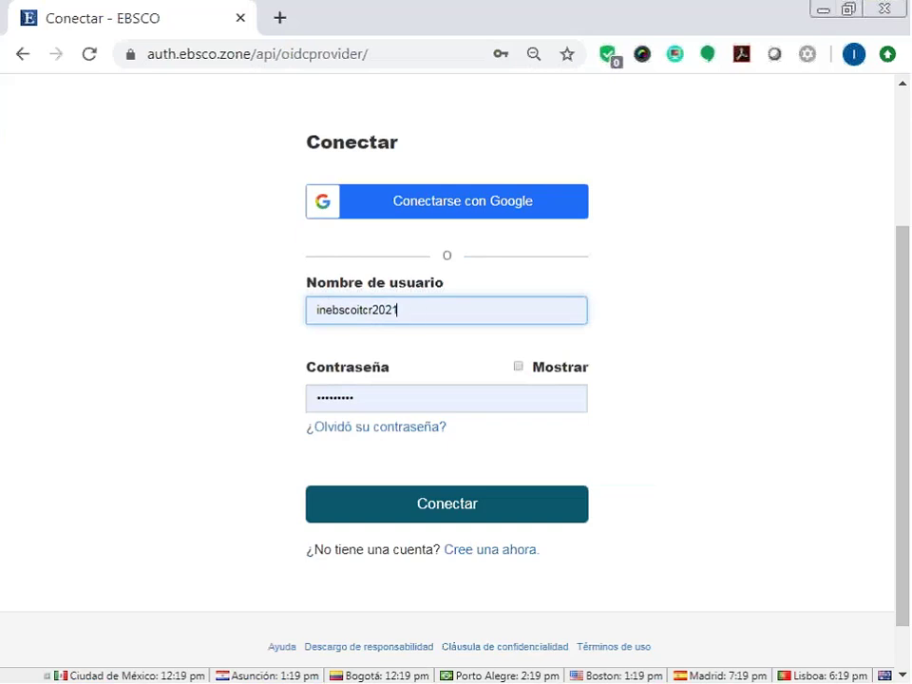
{"action": "left_click", "coordinate": [424, 511]}
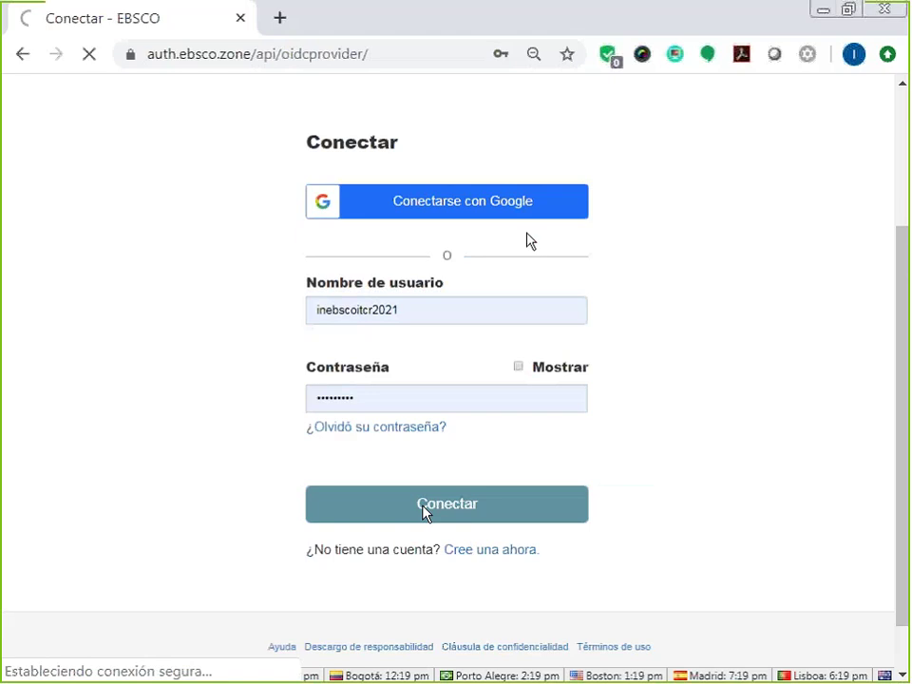
Step back through browser history to the folder page listing four saved articles.
{"action": "left_click", "coordinate": [486, 551]}
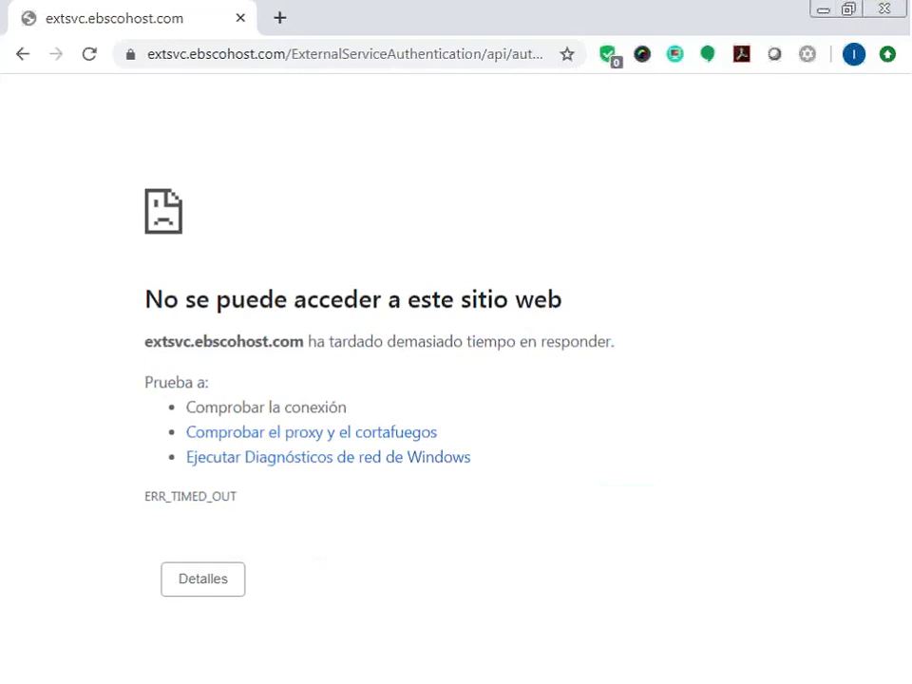
{"action": "left_click", "coordinate": [22, 53]}
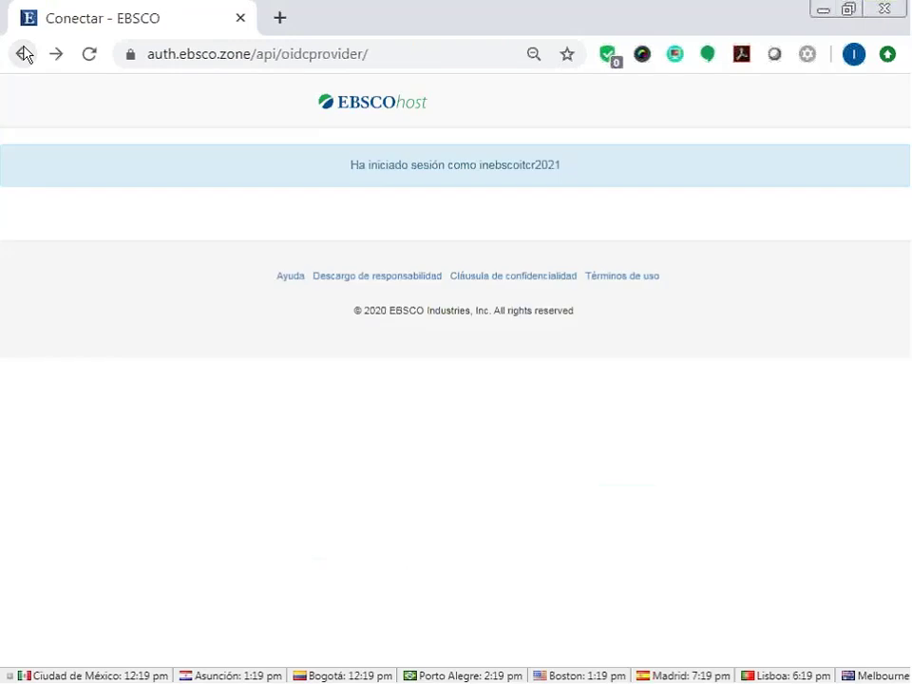
{"action": "left_click", "coordinate": [22, 53]}
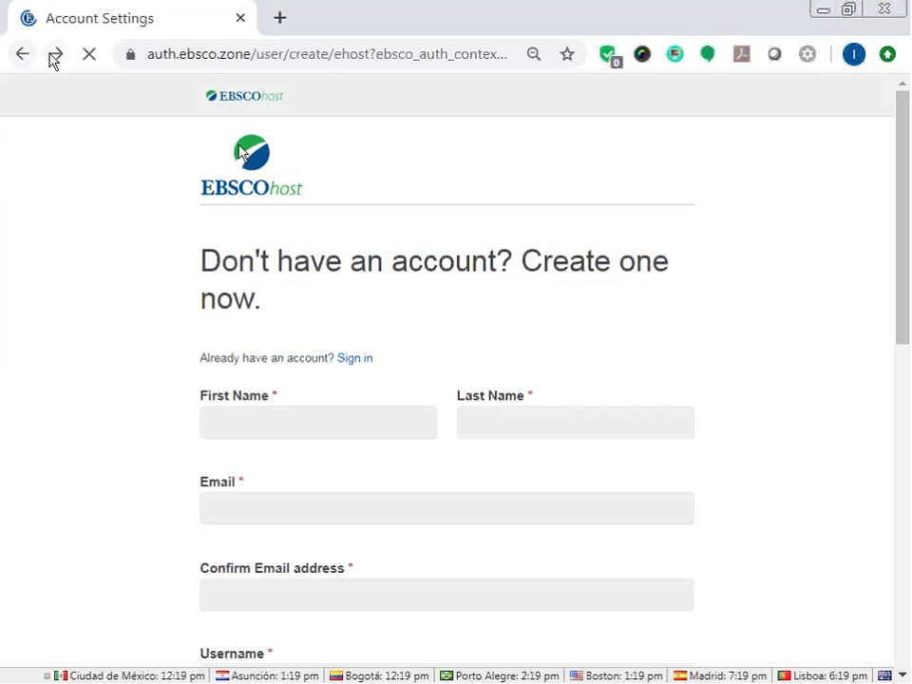
{"action": "left_click", "coordinate": [23, 55]}
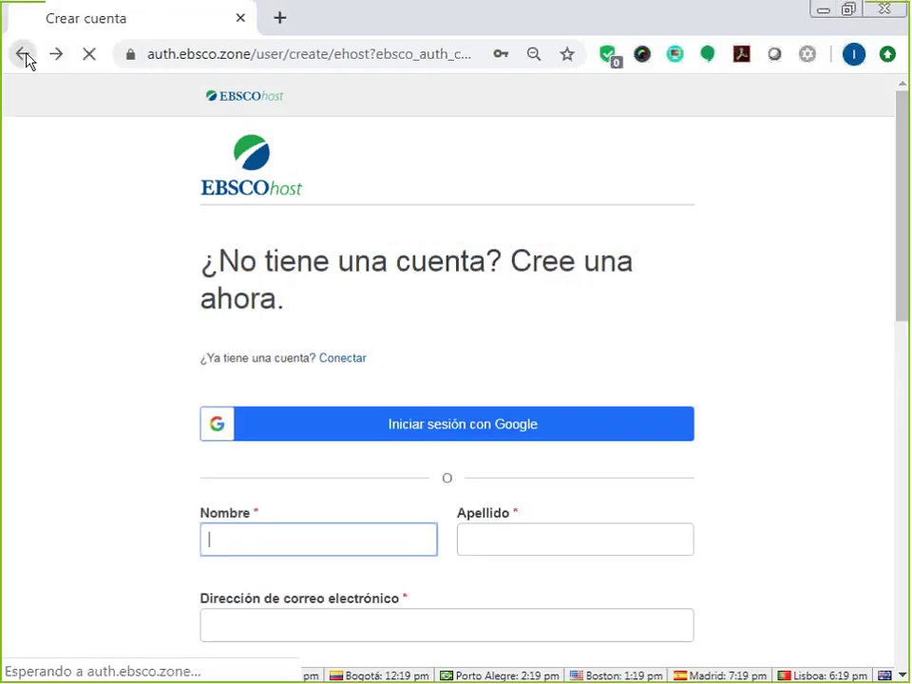
{"action": "left_click", "coordinate": [24, 56]}
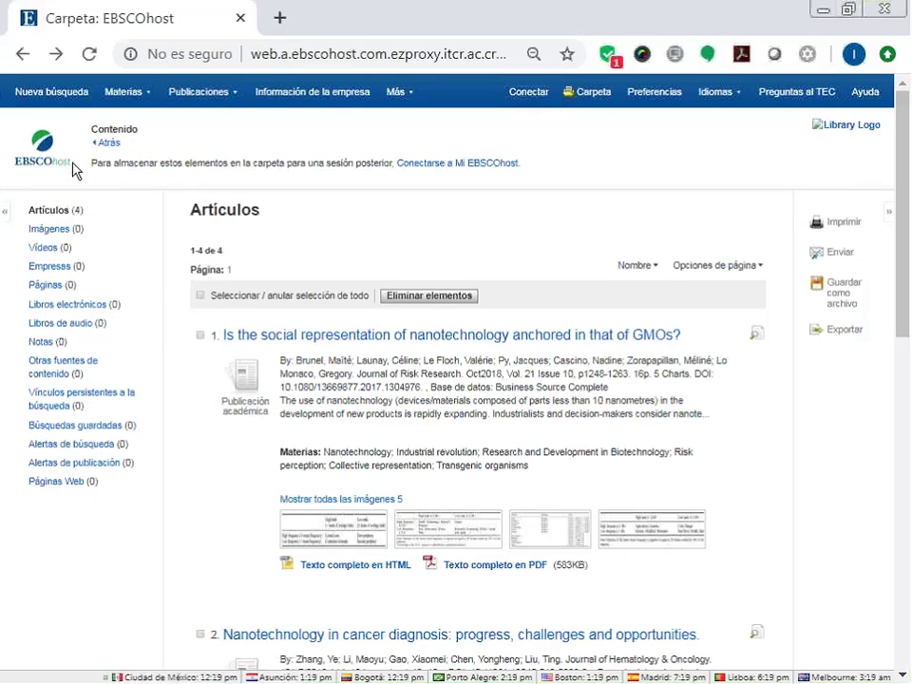
Return to basic search and sign in to the personal account.
{"action": "left_click", "coordinate": [67, 94]}
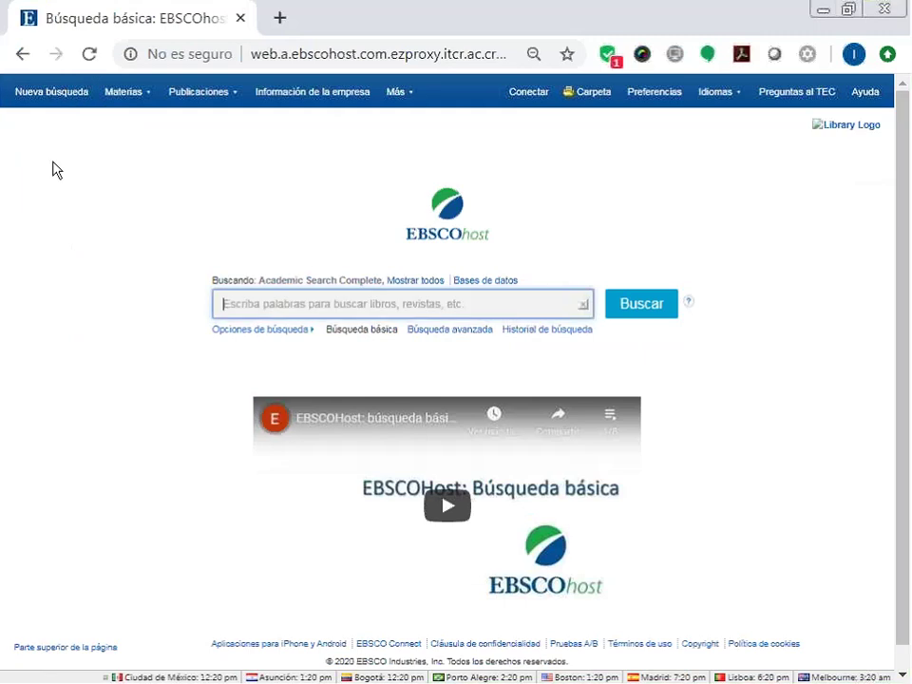
{"action": "mouse_move", "coordinate": [396, 91]}
{"action": "mouse_move", "coordinate": [409, 119]}
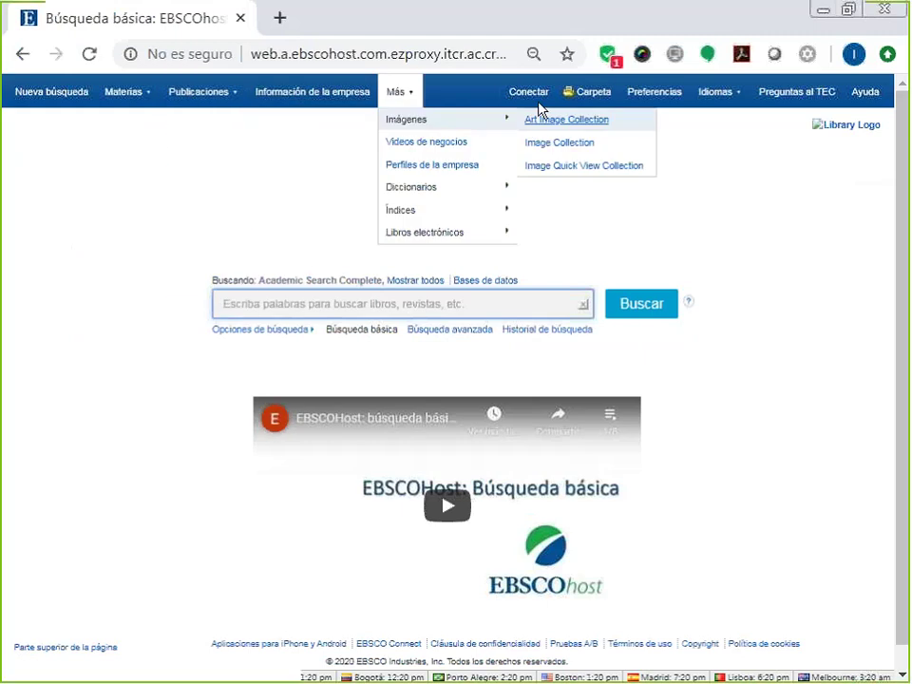
{"action": "left_click", "coordinate": [527, 95]}
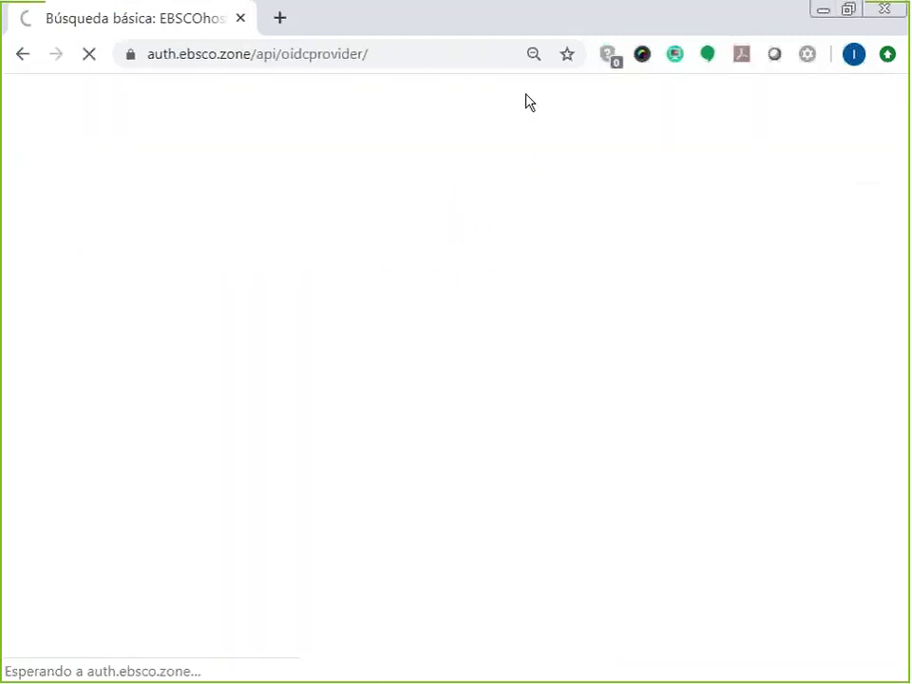
{"action": "scroll", "coordinate": [684, 377], "scroll_direction": "down", "scroll_amount": 2}
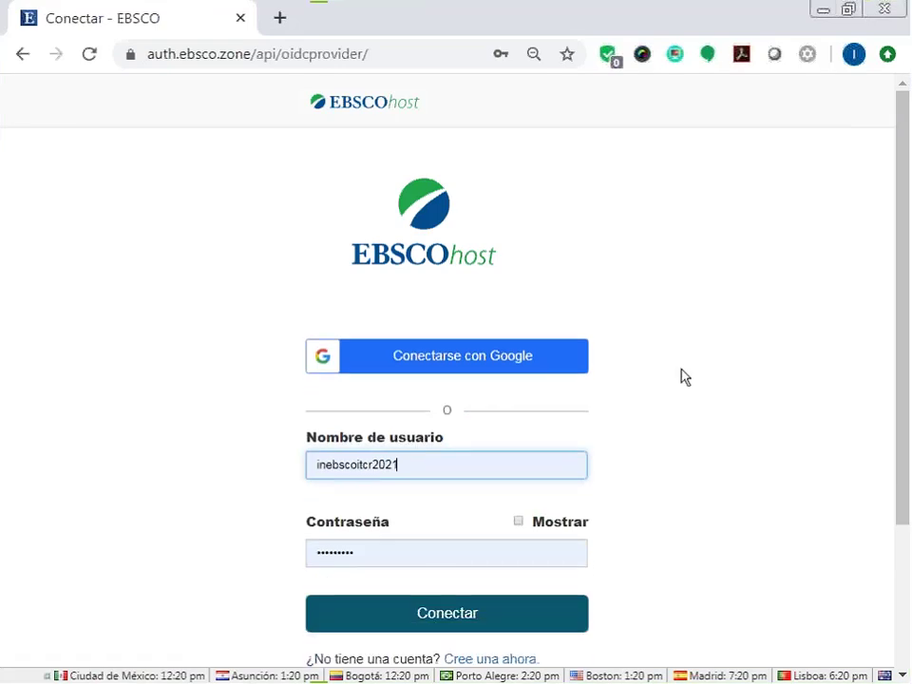
{"action": "left_click", "coordinate": [442, 622]}
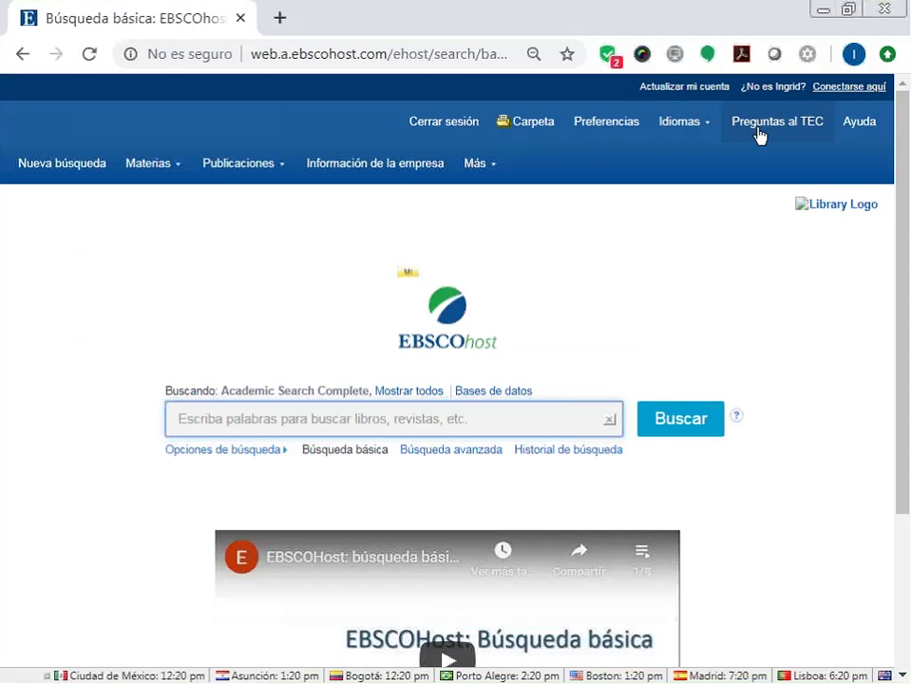
Zoom the browser out one step and open the folder showing its four saved articles.
{"action": "left_click", "coordinate": [891, 57]}
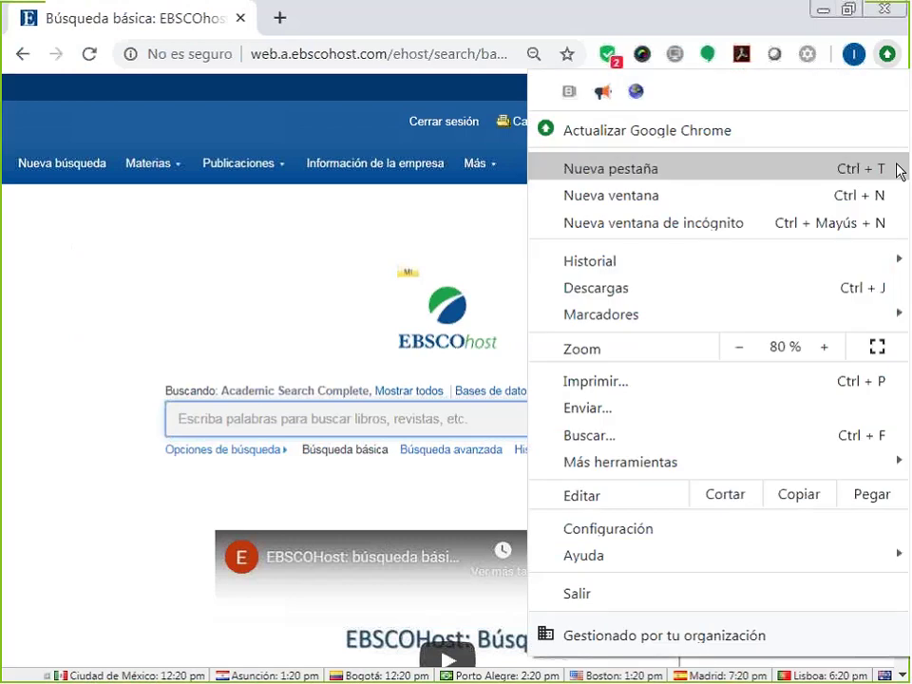
{"action": "left_click", "coordinate": [743, 351]}
{"action": "left_click", "coordinate": [596, 119]}
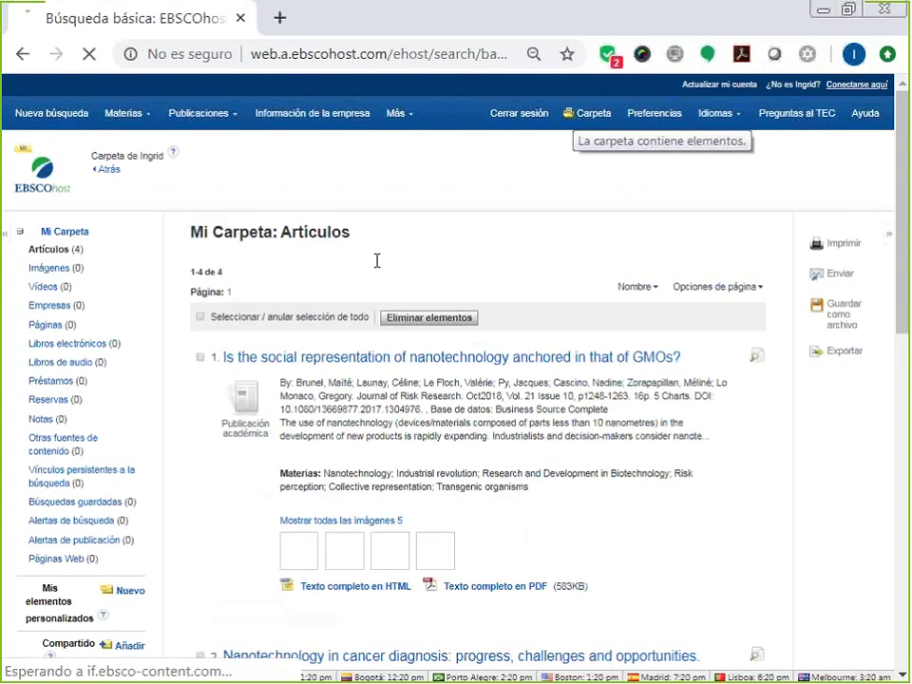
{"action": "scroll", "coordinate": [377, 259], "scroll_direction": "down", "scroll_amount": 3}
{"action": "scroll", "coordinate": [377, 261], "scroll_direction": "down", "scroll_amount": 5}
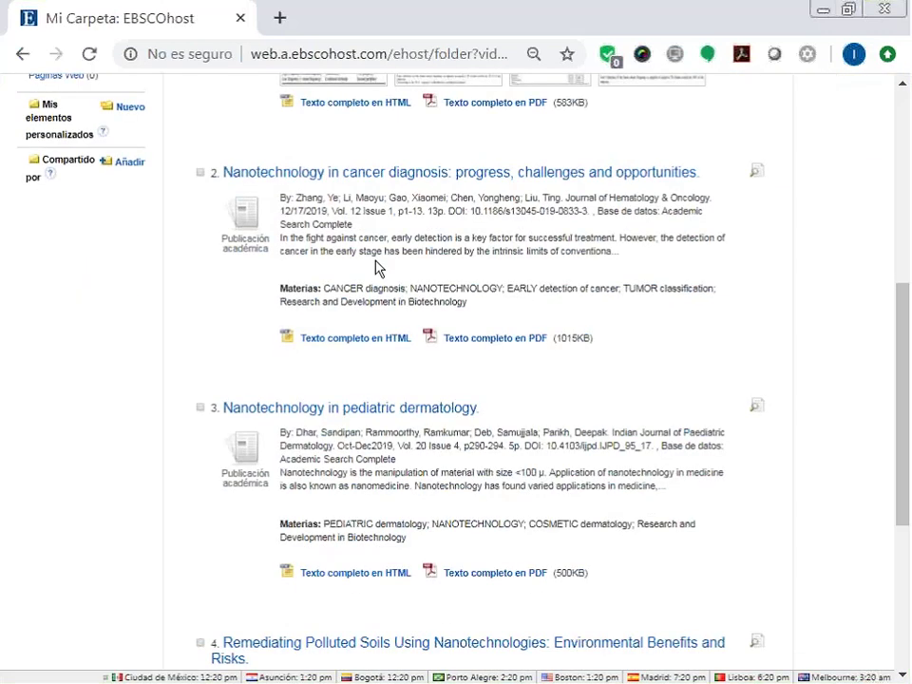
{"action": "scroll", "coordinate": [377, 268], "scroll_direction": "up", "scroll_amount": 7}
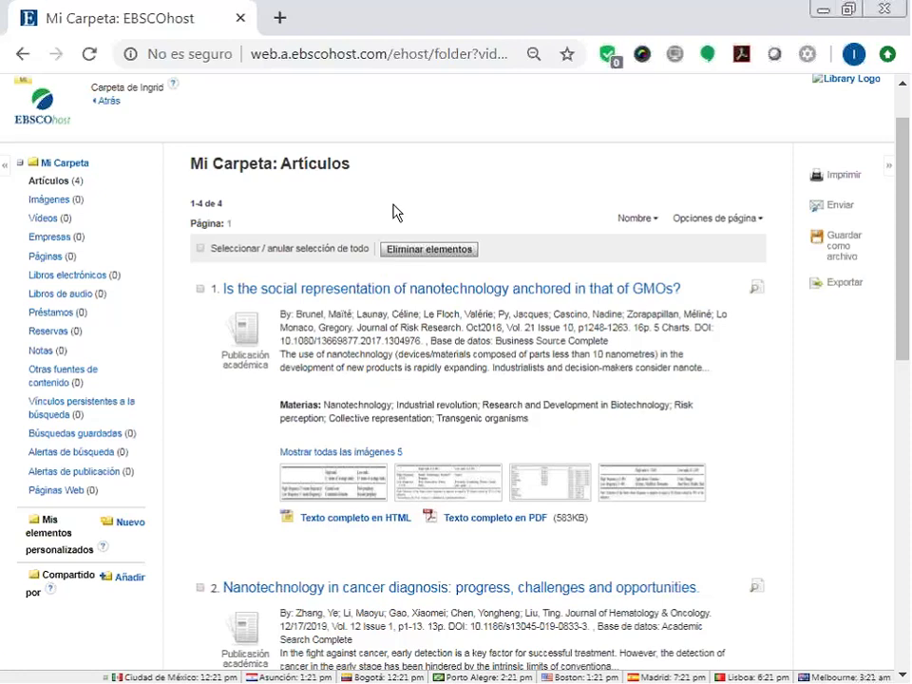
{"action": "scroll", "coordinate": [396, 215], "scroll_direction": "up", "scroll_amount": 1}
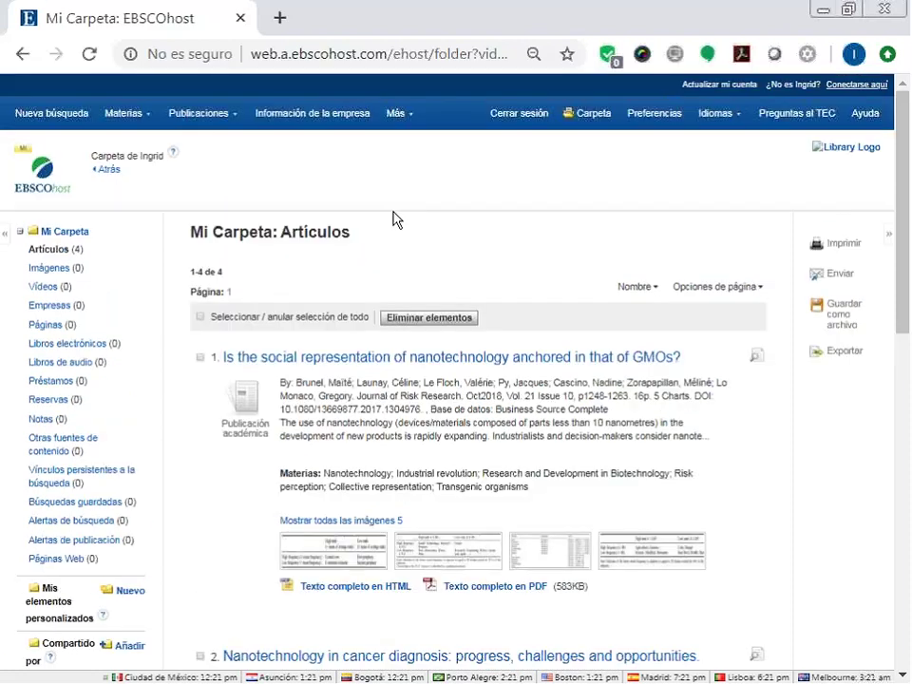
{"action": "scroll", "coordinate": [395, 218], "scroll_direction": "down", "scroll_amount": 1}
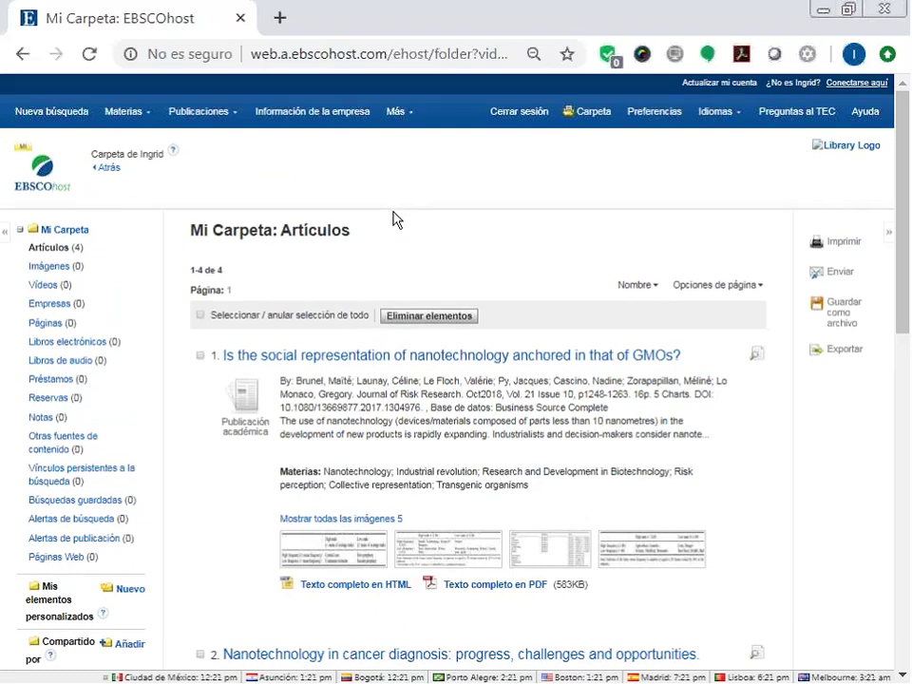
{"action": "scroll", "coordinate": [395, 218], "scroll_direction": "down", "scroll_amount": 1}
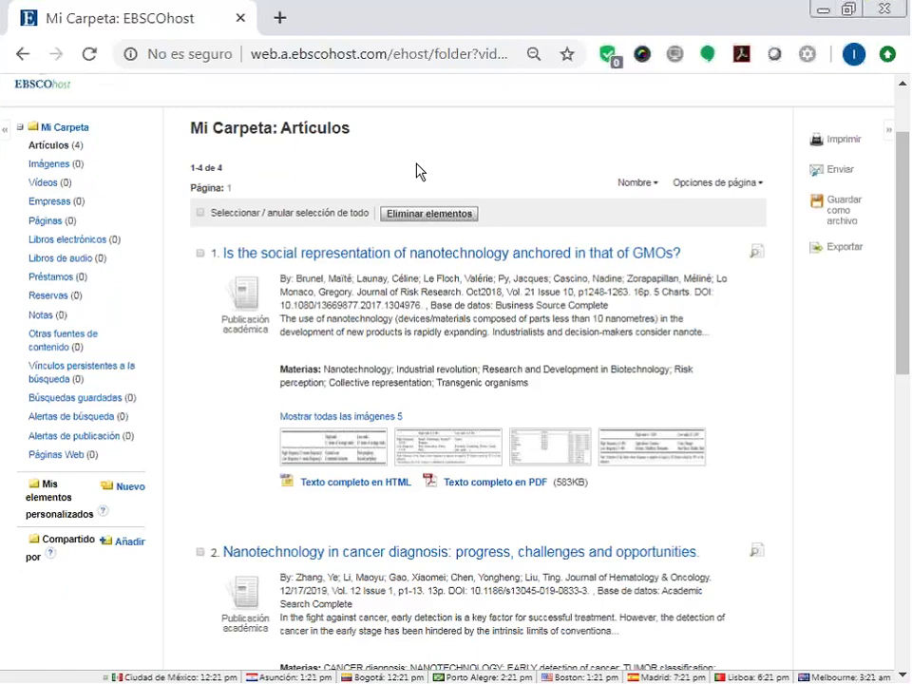
Add a folder under Mis elementos personalizados, name it 'Nanotecnologia' via autocomplete, and save.
{"action": "left_click", "coordinate": [127, 496]}
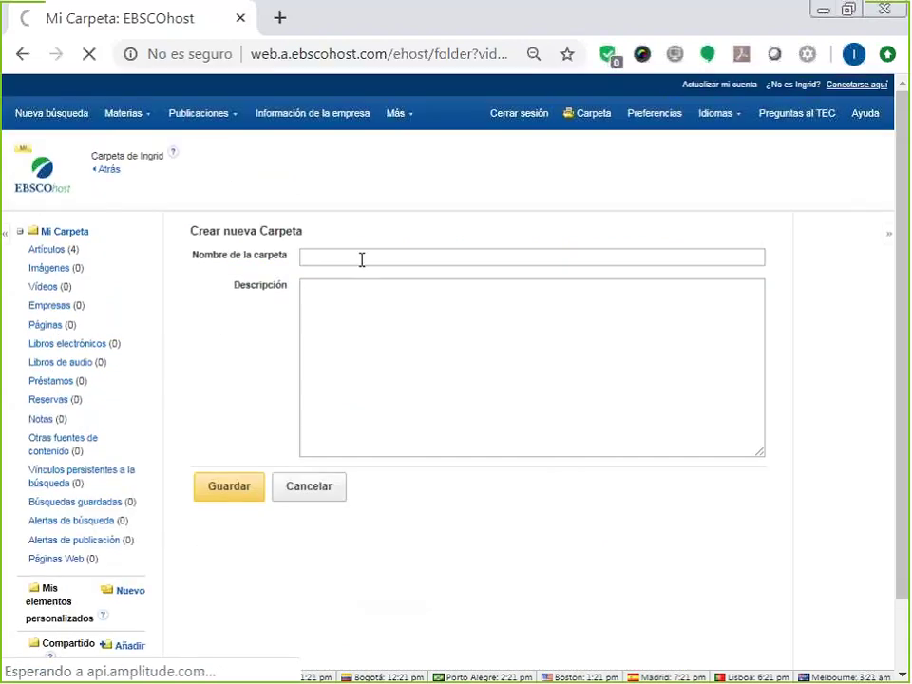
{"action": "left_click", "coordinate": [362, 258]}
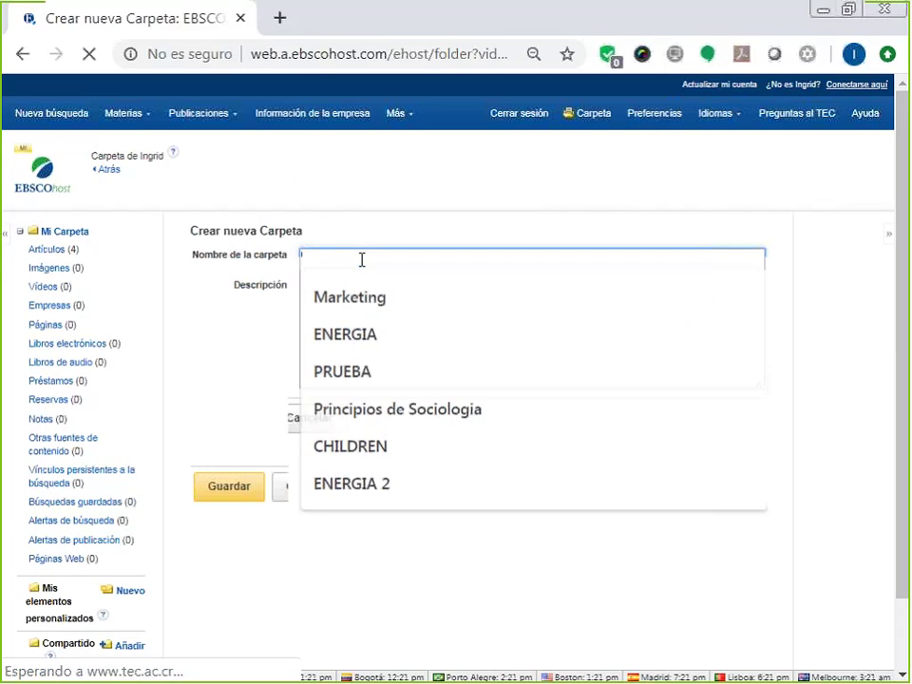
{"action": "scroll", "coordinate": [362, 259], "scroll_direction": "down", "scroll_amount": 1}
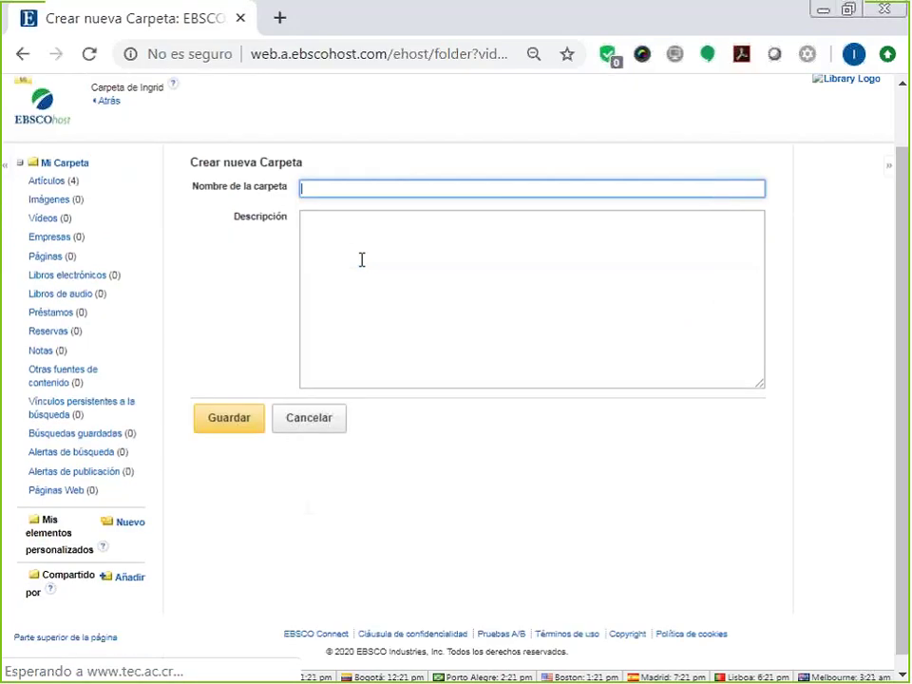
{"action": "type", "text": "Nani"}
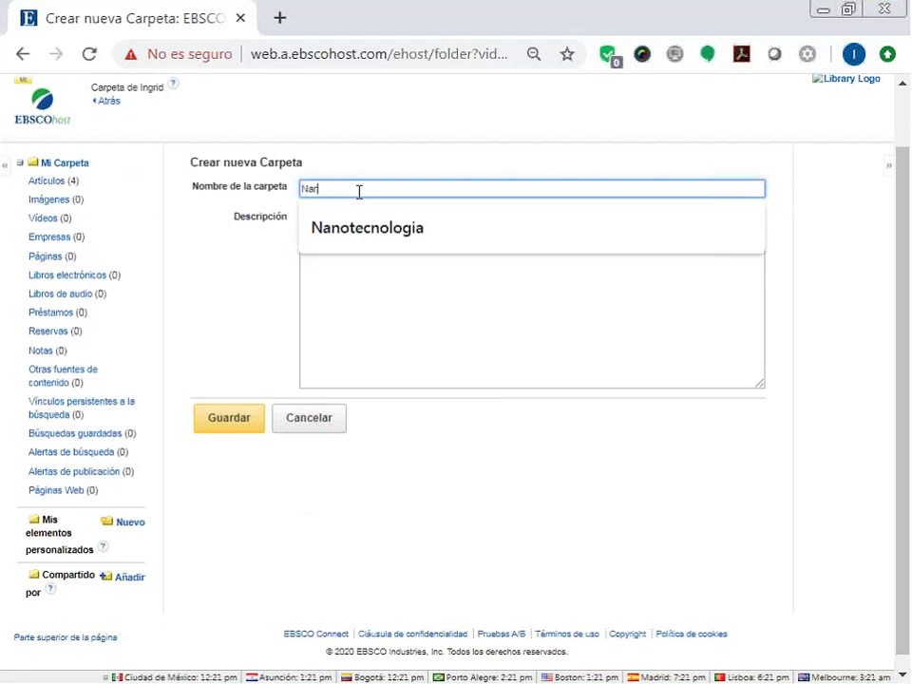
{"action": "left_click", "coordinate": [360, 192]}
{"action": "left_click", "coordinate": [362, 230]}
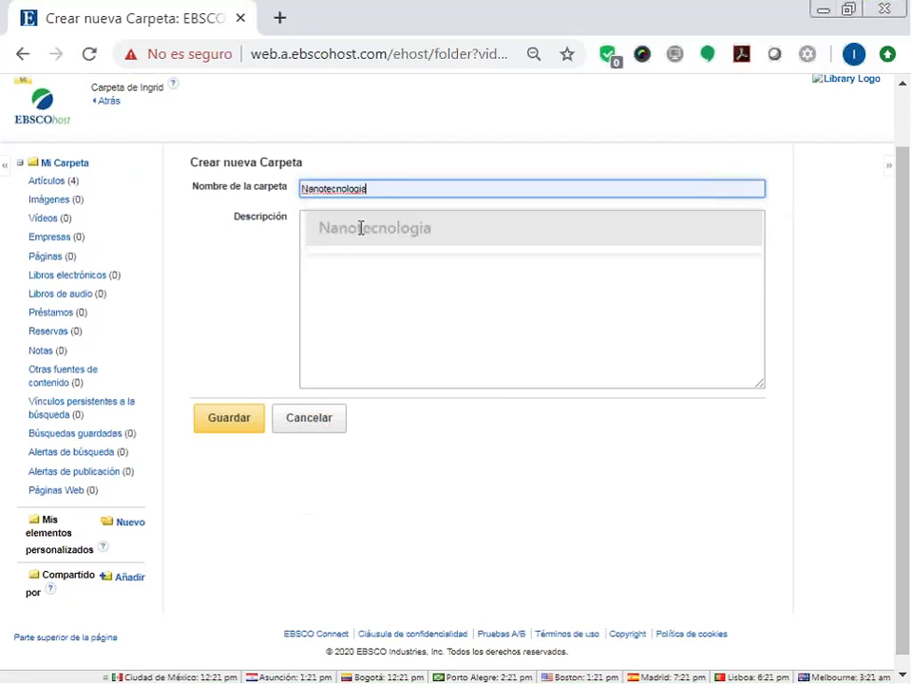
{"action": "left_click", "coordinate": [226, 419]}
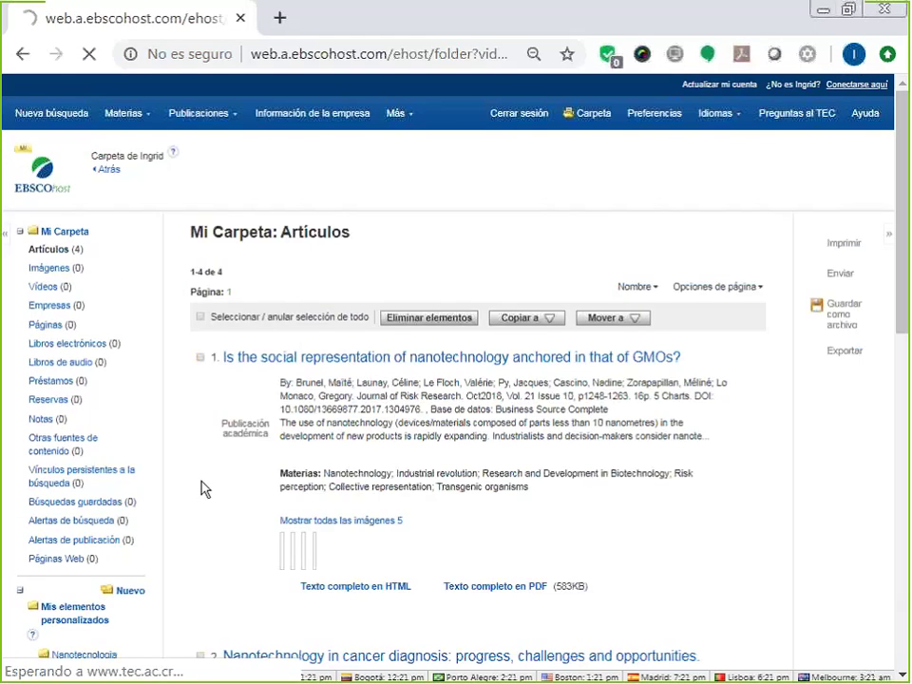
{"action": "scroll", "coordinate": [204, 488], "scroll_direction": "down", "scroll_amount": 1}
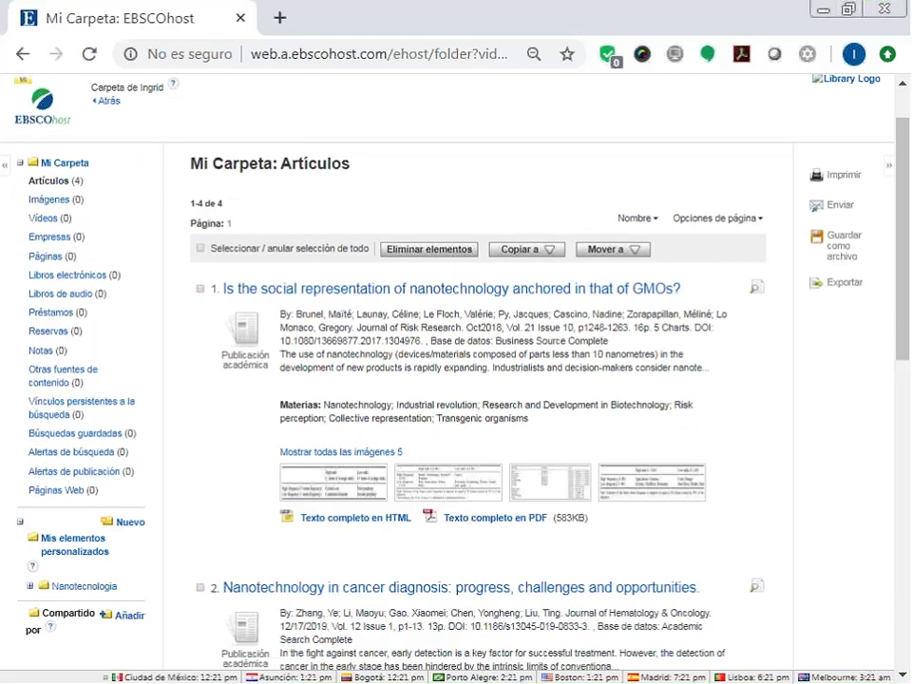
Select all four articles, move them into Nanotecnologia, and expand it to show Artículos (4).
{"action": "left_click", "coordinate": [200, 250]}
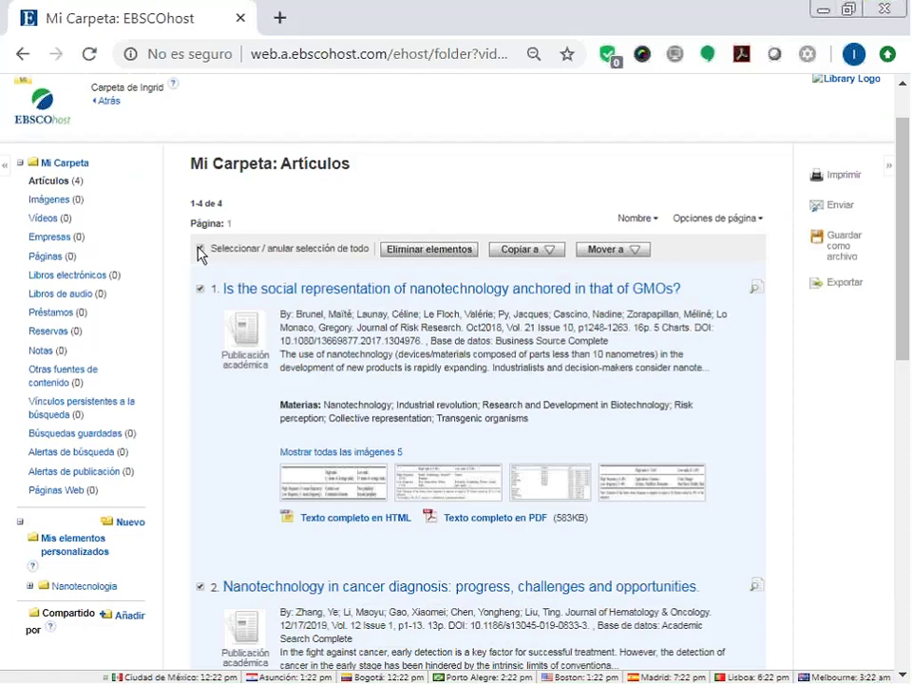
{"action": "left_click", "coordinate": [613, 251]}
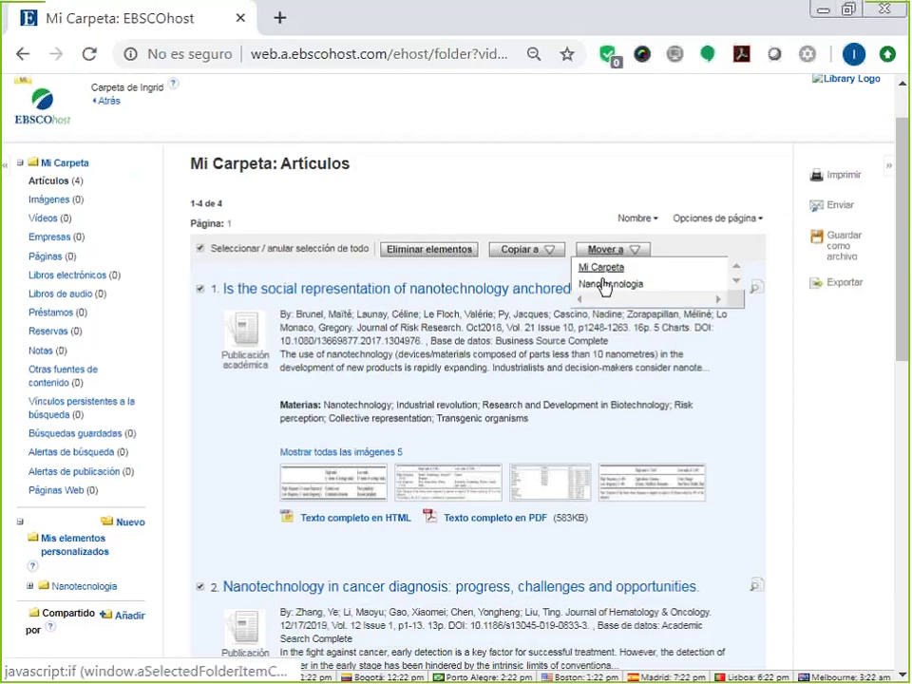
{"action": "left_click", "coordinate": [604, 284]}
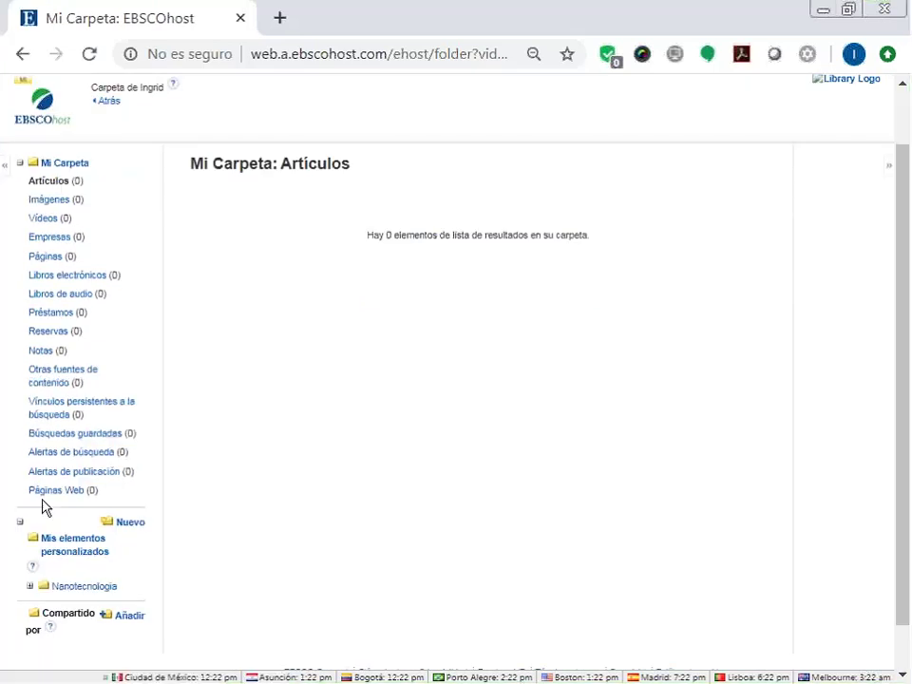
{"action": "scroll", "coordinate": [69, 530], "scroll_direction": "down", "scroll_amount": 1}
{"action": "left_click", "coordinate": [30, 533]}
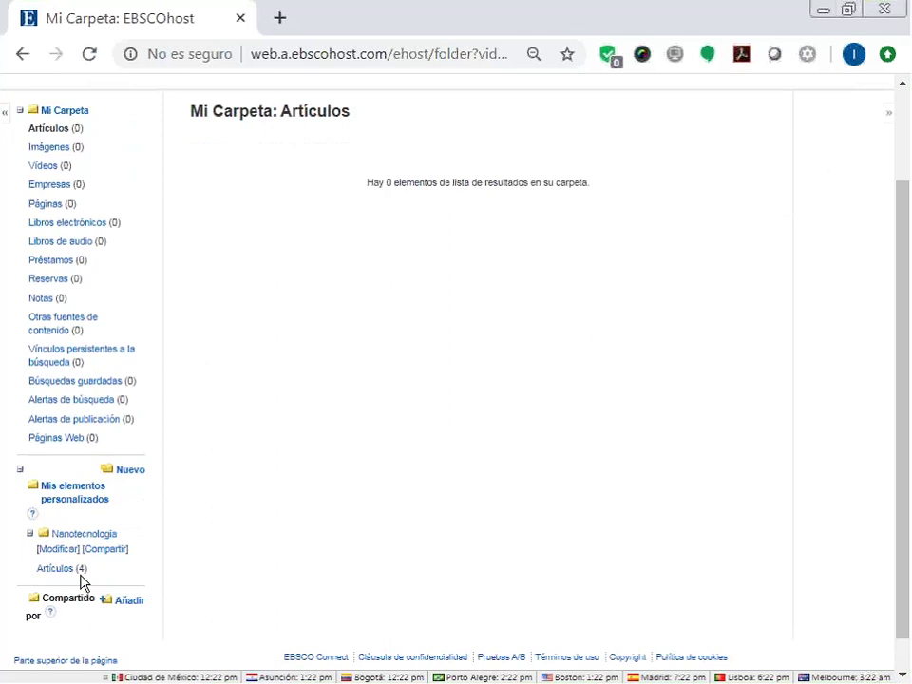
{"action": "left_click", "coordinate": [42, 570]}
Add another custom folder, pick 'ENERGIA' from the name autocomplete, and save it.
{"action": "left_click", "coordinate": [128, 470]}
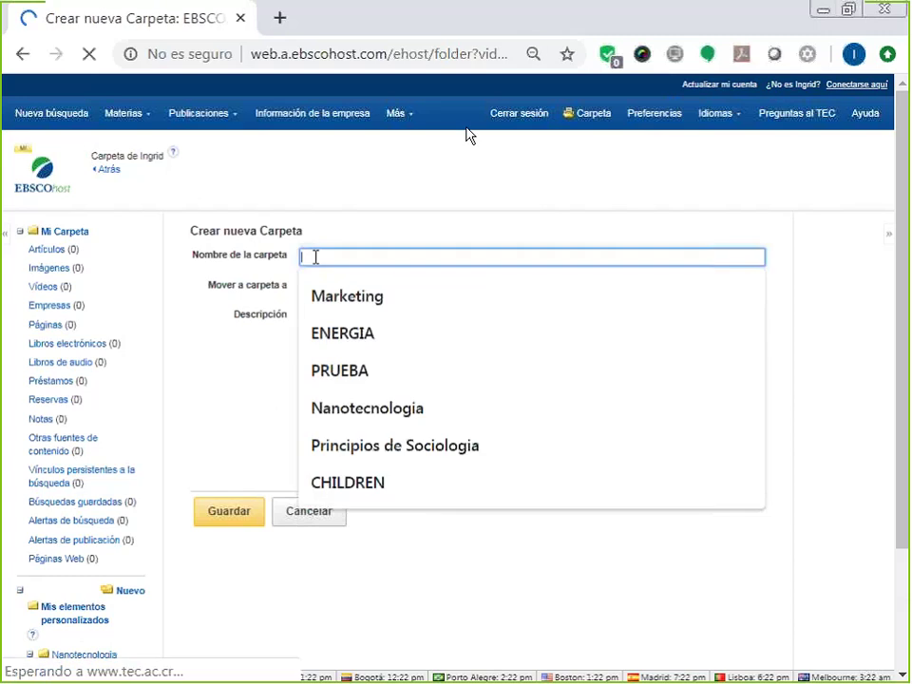
{"action": "scroll", "coordinate": [315, 257], "scroll_direction": "down", "scroll_amount": 1}
{"action": "left_click", "coordinate": [338, 187]}
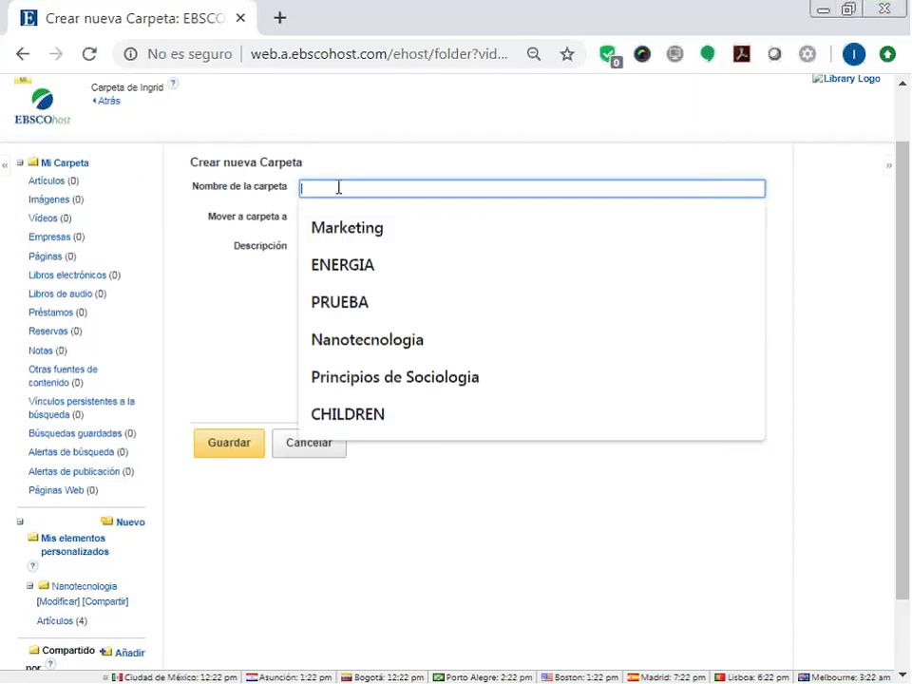
{"action": "left_click", "coordinate": [350, 267]}
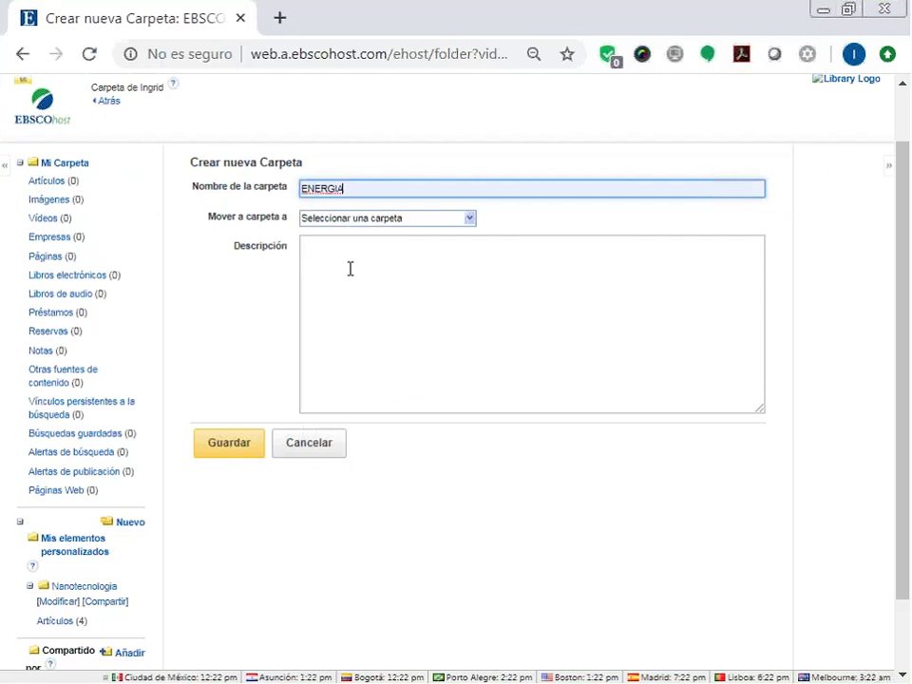
{"action": "left_click", "coordinate": [225, 451]}
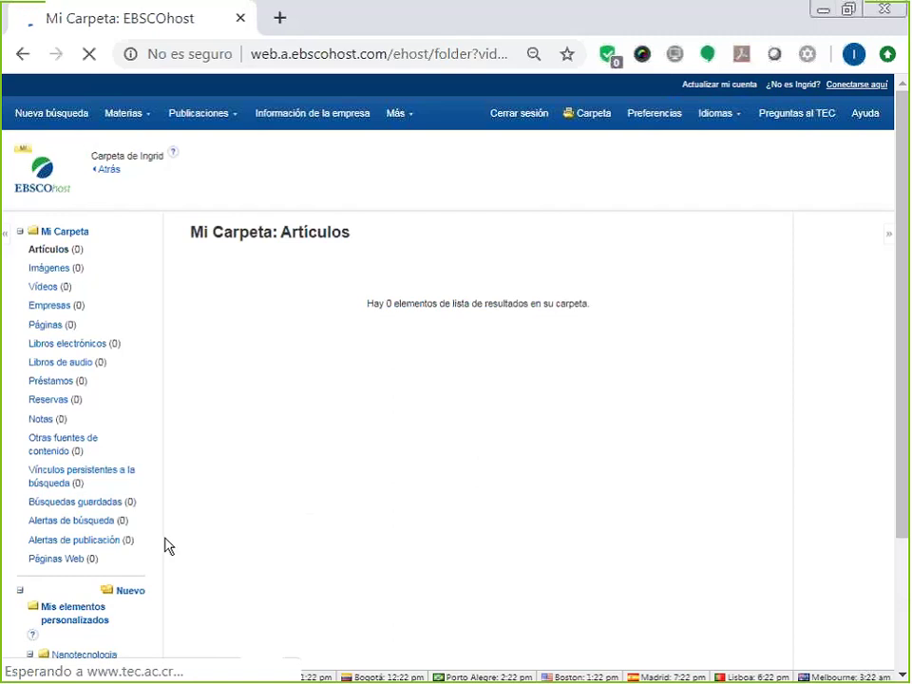
{"action": "scroll", "coordinate": [251, 344], "scroll_direction": "down", "scroll_amount": 1}
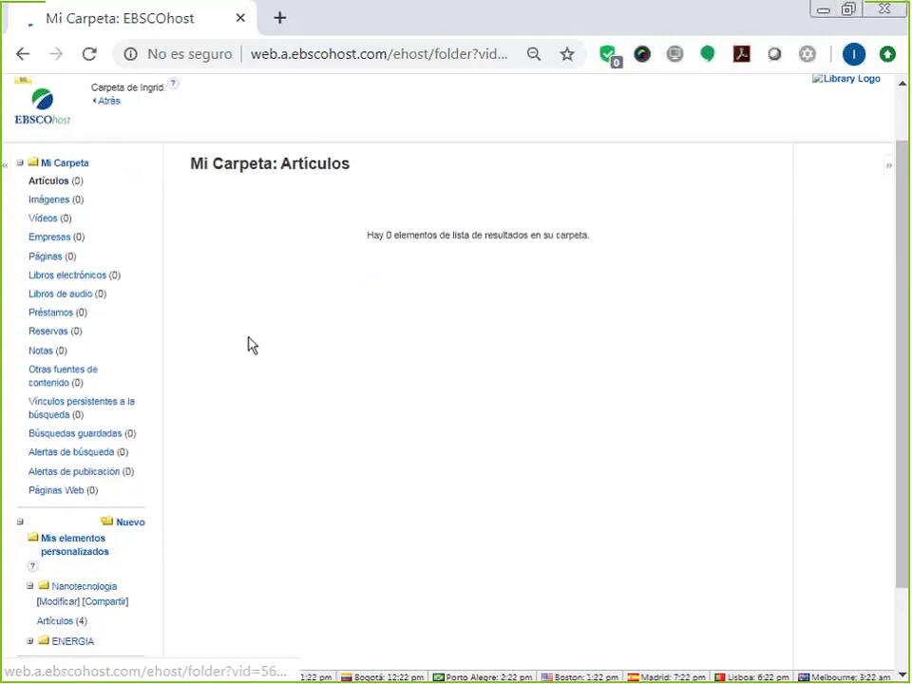
Run a basic search for 'energia'.
{"action": "left_click", "coordinate": [59, 112]}
{"action": "left_click", "coordinate": [360, 326]}
{"action": "type", "text": "ener"}
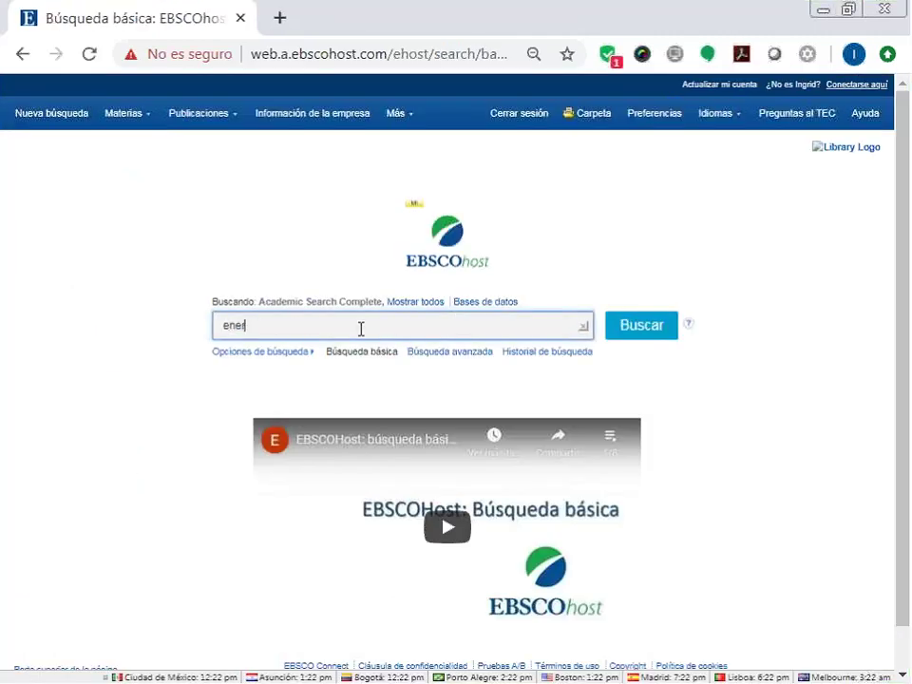
{"action": "type", "text": "gia"}
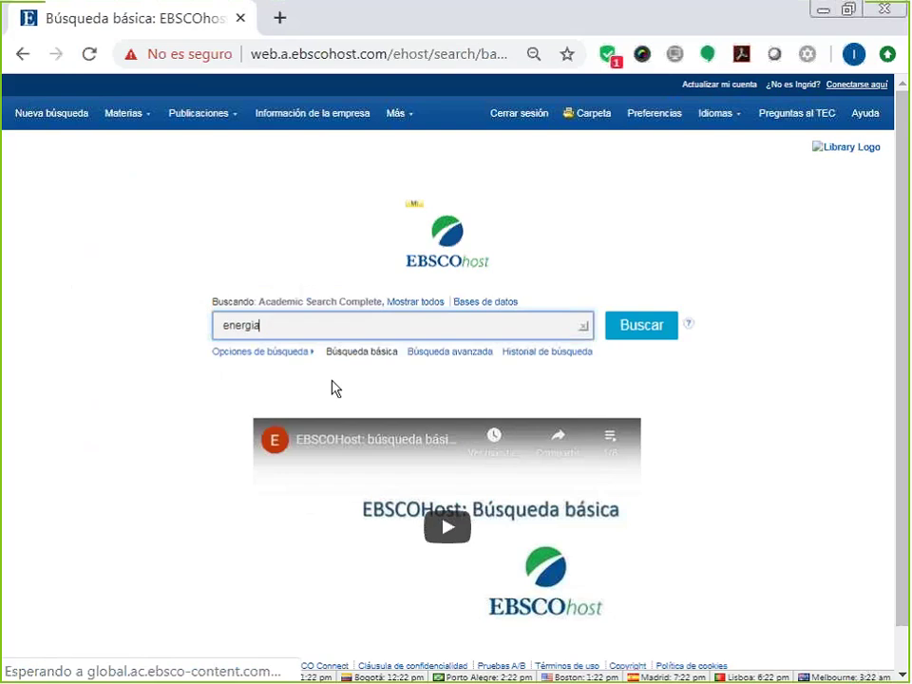
{"action": "left_click", "coordinate": [652, 332]}
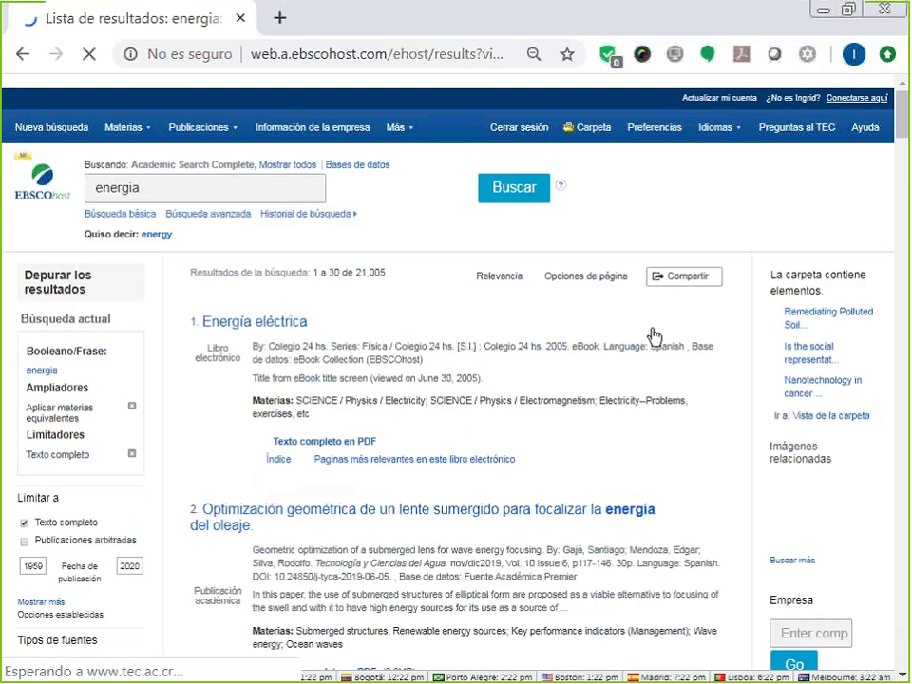
Limit results to 2010–2020 and the subject renewable energy sources, leaving 168 results.
{"action": "scroll", "coordinate": [654, 338], "scroll_direction": "down", "scroll_amount": 1}
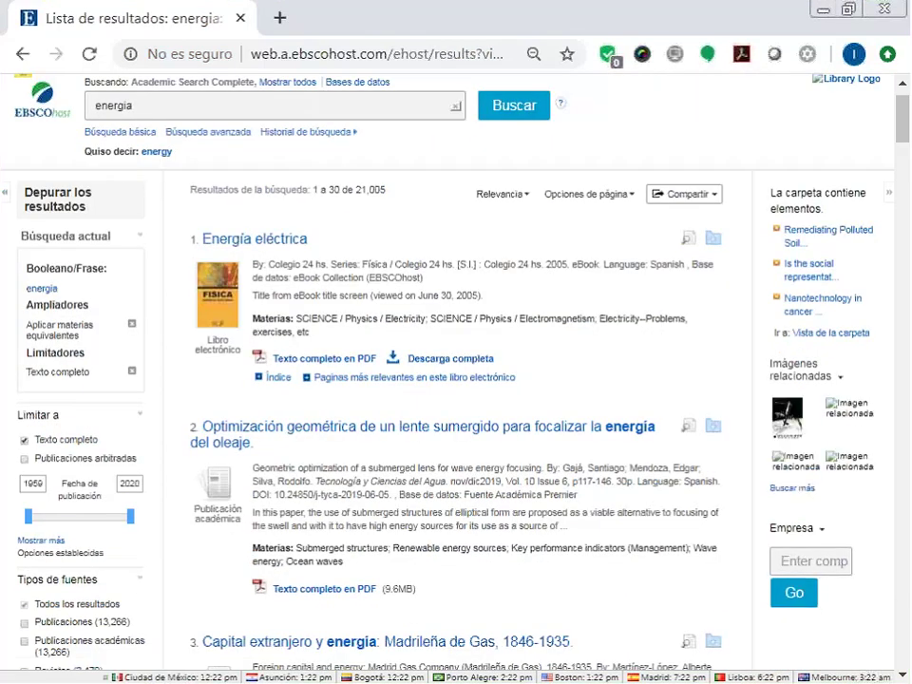
{"action": "left_click_drag", "start_coordinate": [29, 516], "coordinate": [114, 513]}
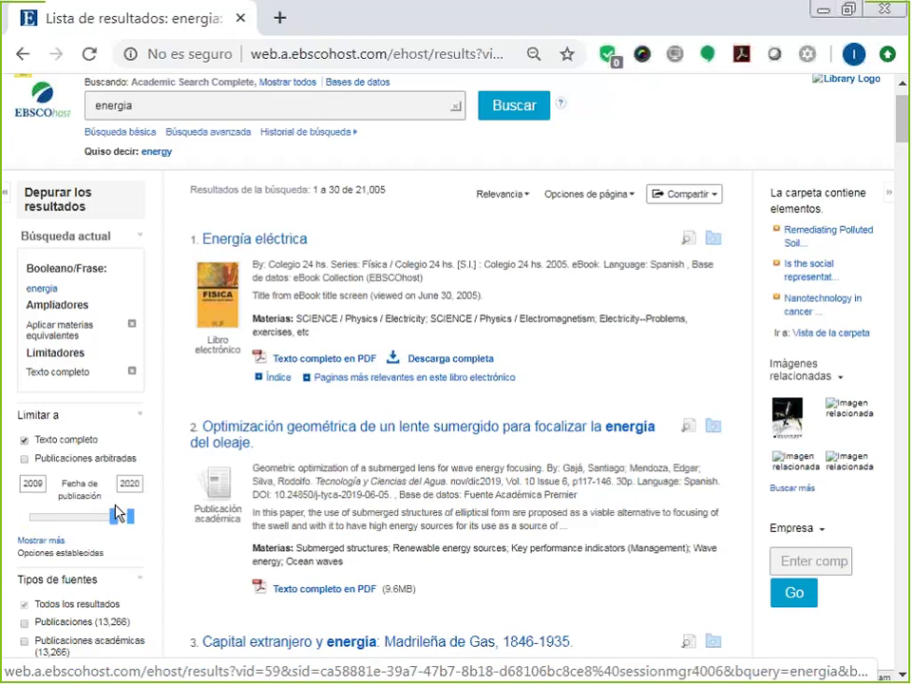
{"action": "left_click", "coordinate": [116, 511]}
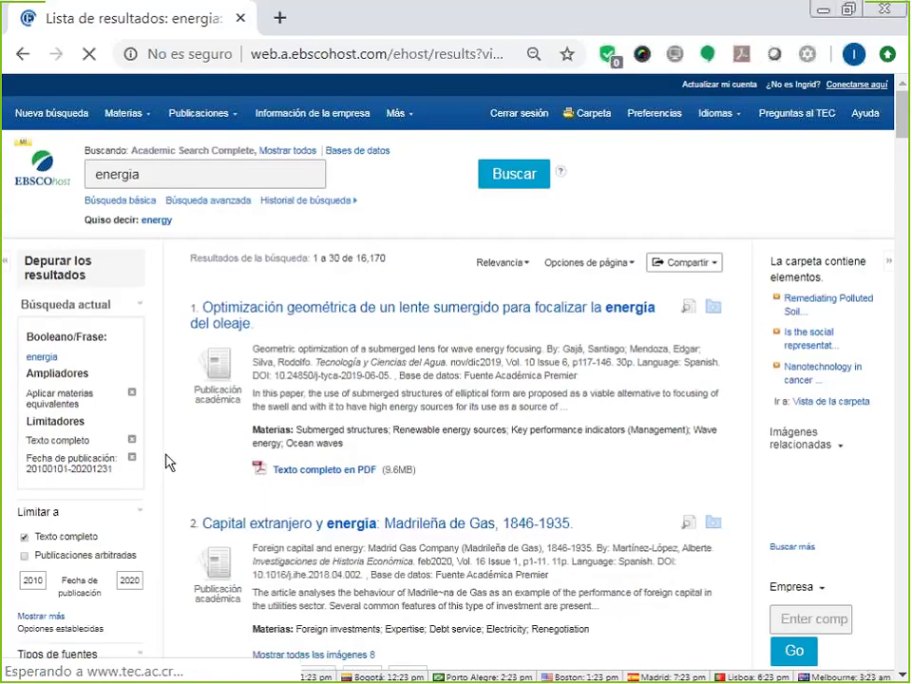
{"action": "scroll", "coordinate": [165, 461], "scroll_direction": "down", "scroll_amount": 4}
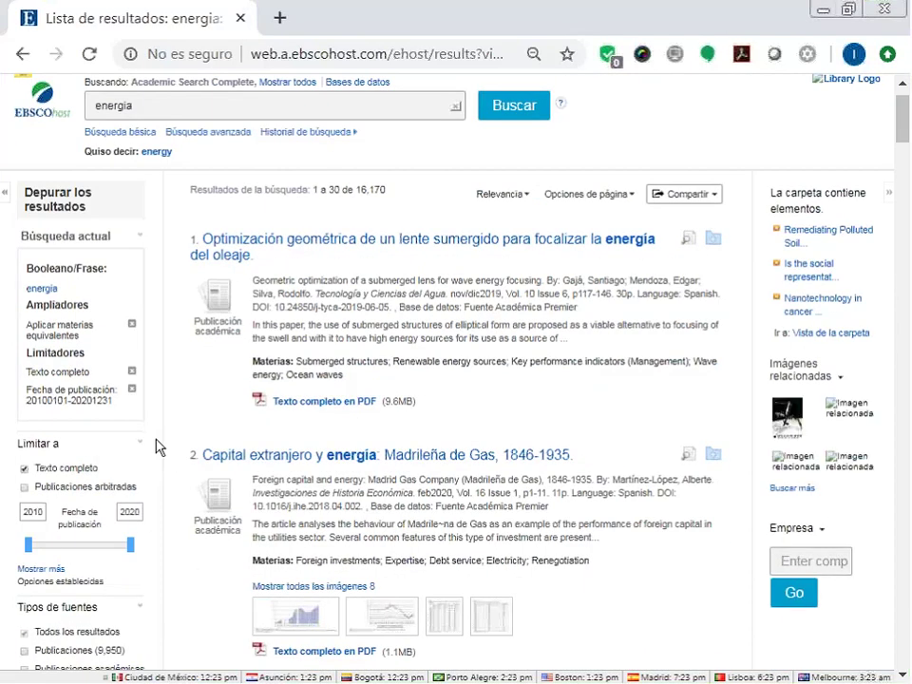
{"action": "scroll", "coordinate": [159, 444], "scroll_direction": "down", "scroll_amount": 3}
{"action": "scroll", "coordinate": [127, 342], "scroll_direction": "down", "scroll_amount": 3}
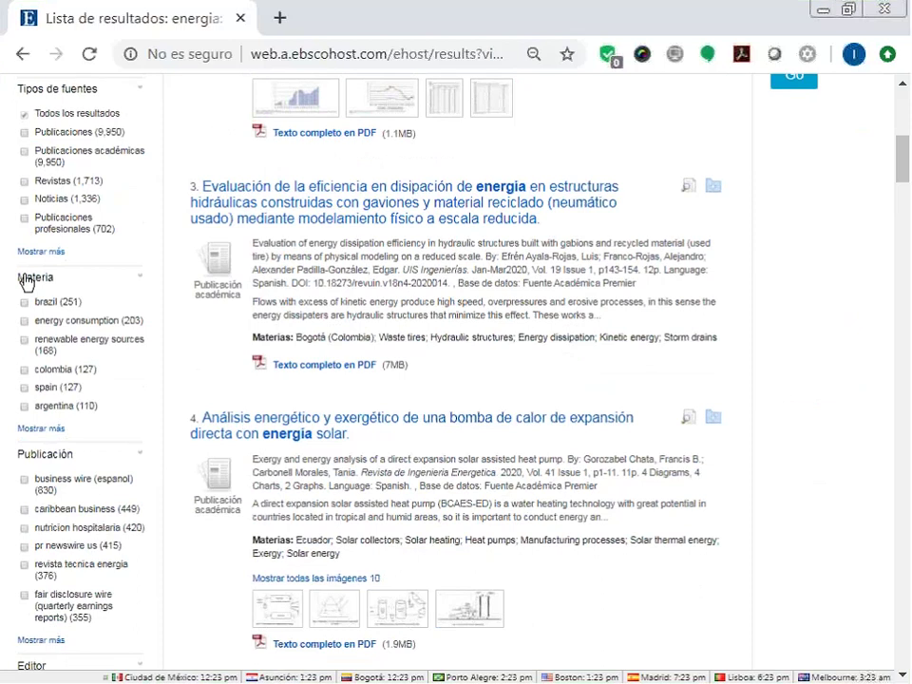
{"action": "left_click", "coordinate": [25, 344]}
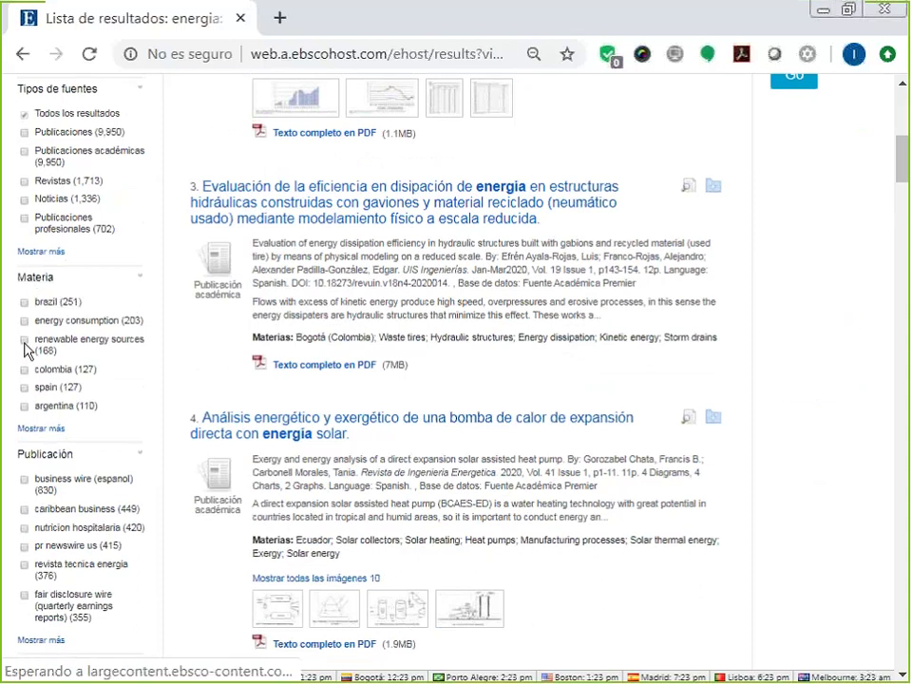
{"action": "left_click", "coordinate": [24, 342]}
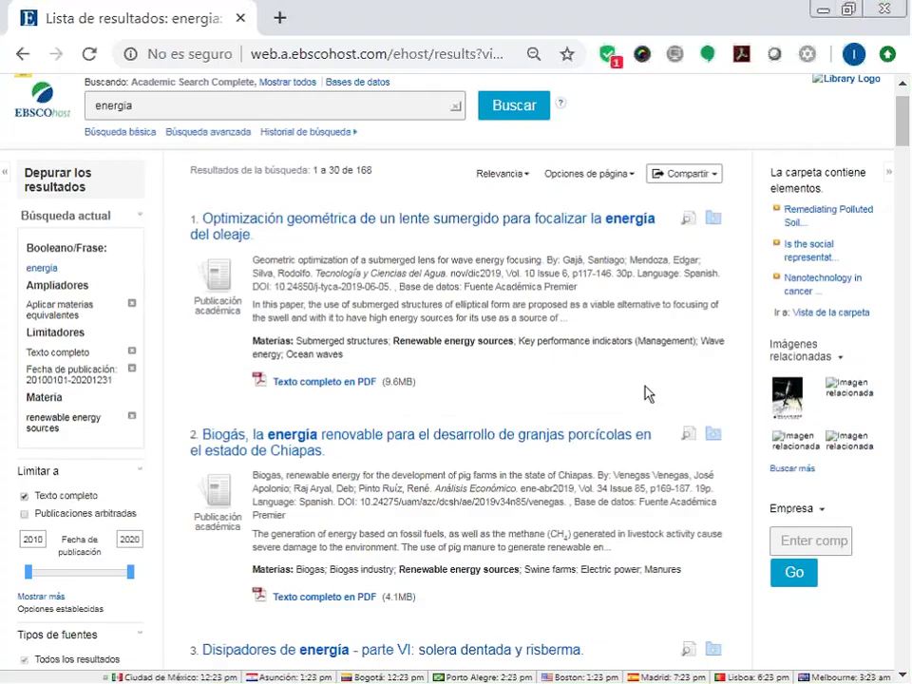
Add the first energia result, then results 1–30, to ENERGIA and open the personal folder.
{"action": "scroll", "coordinate": [716, 331], "scroll_direction": "up", "scroll_amount": 1}
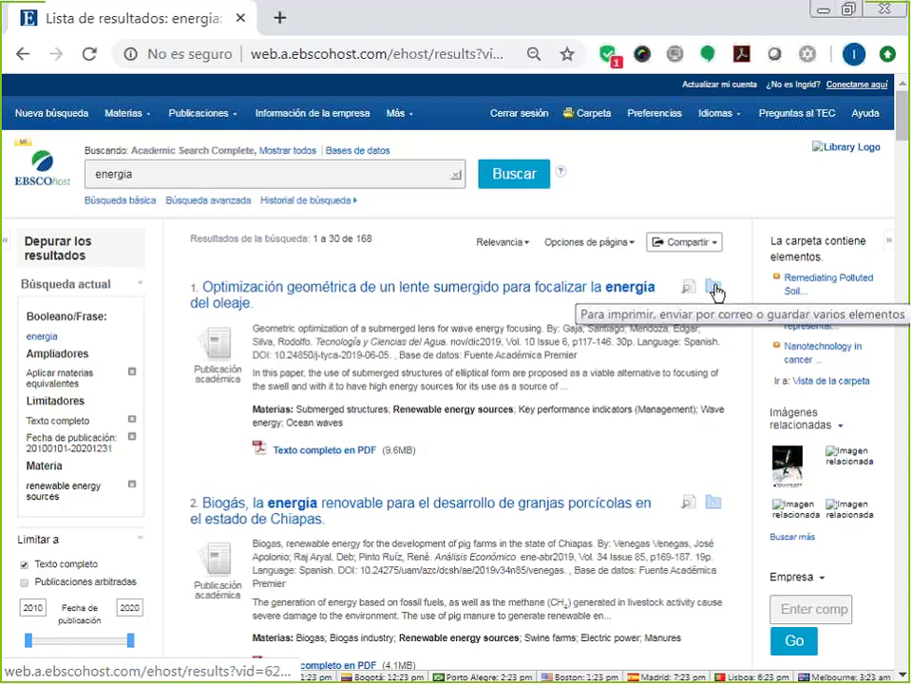
{"action": "mouse_move", "coordinate": [716, 292]}
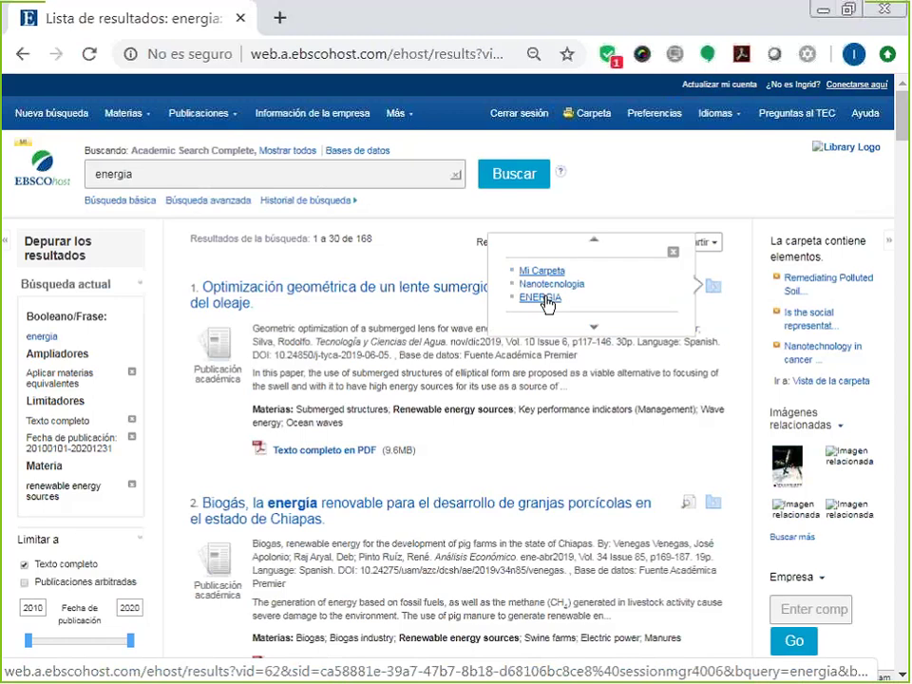
{"action": "left_click", "coordinate": [541, 297]}
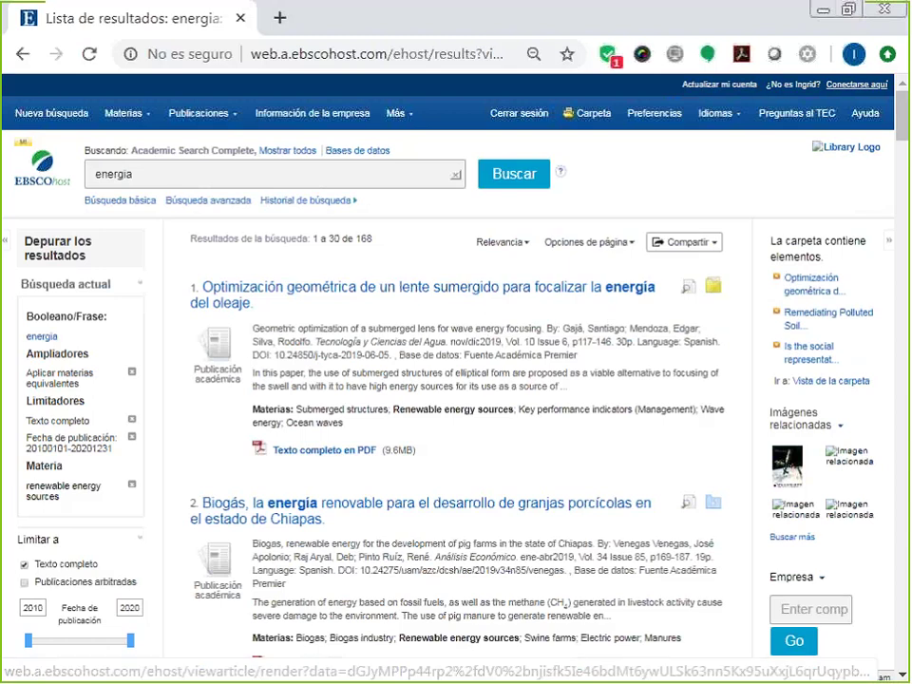
{"action": "left_click", "coordinate": [688, 245]}
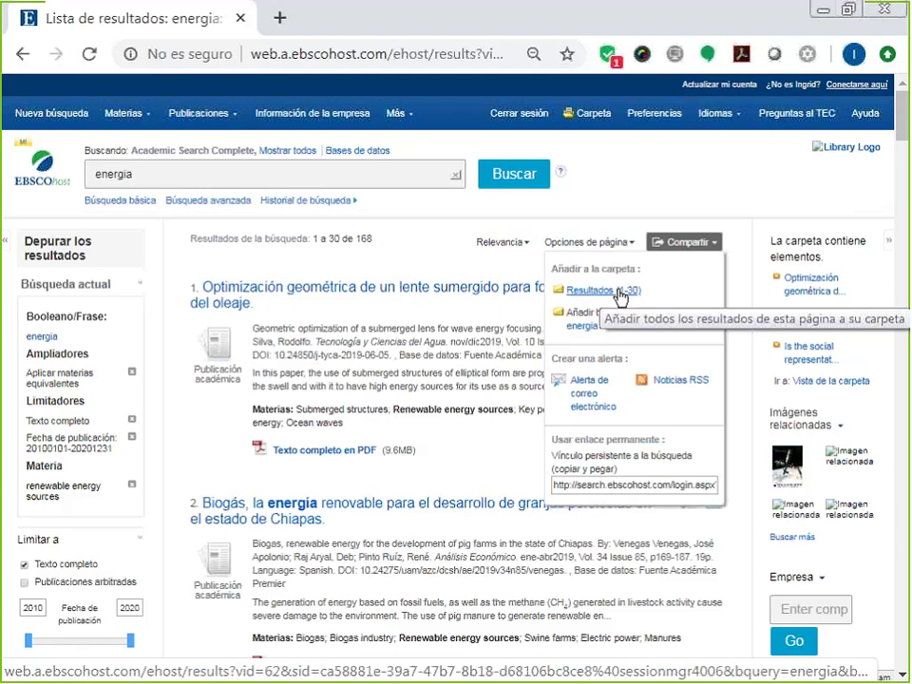
{"action": "left_click", "coordinate": [620, 294]}
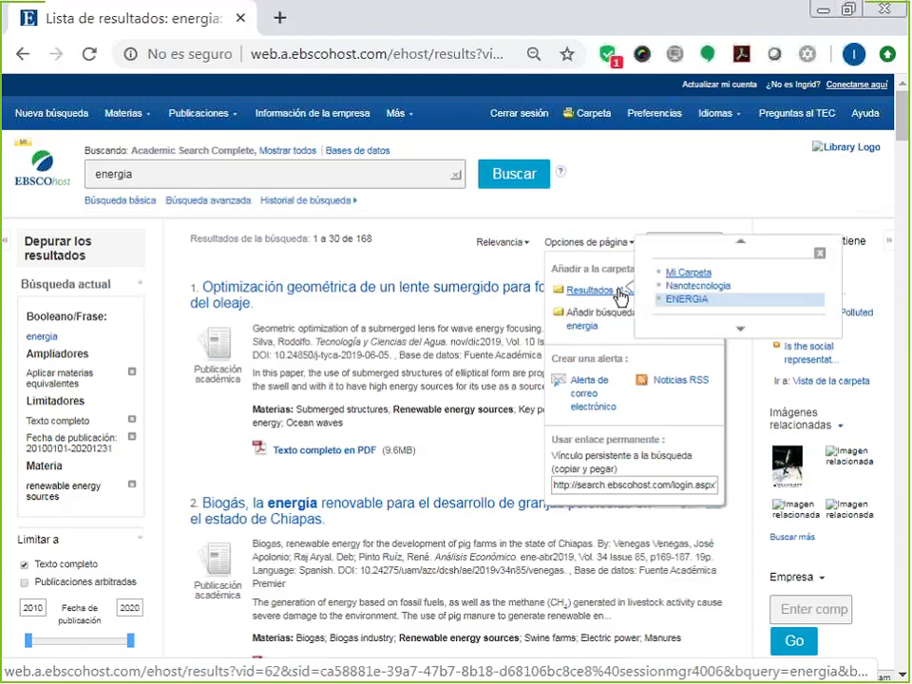
{"action": "left_click", "coordinate": [675, 312]}
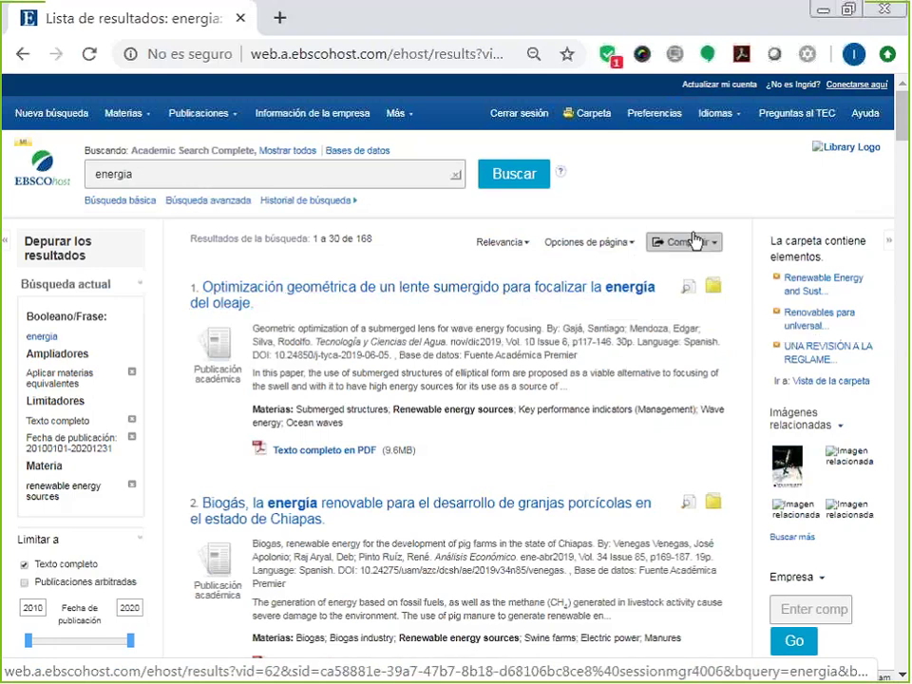
{"action": "left_click", "coordinate": [594, 115]}
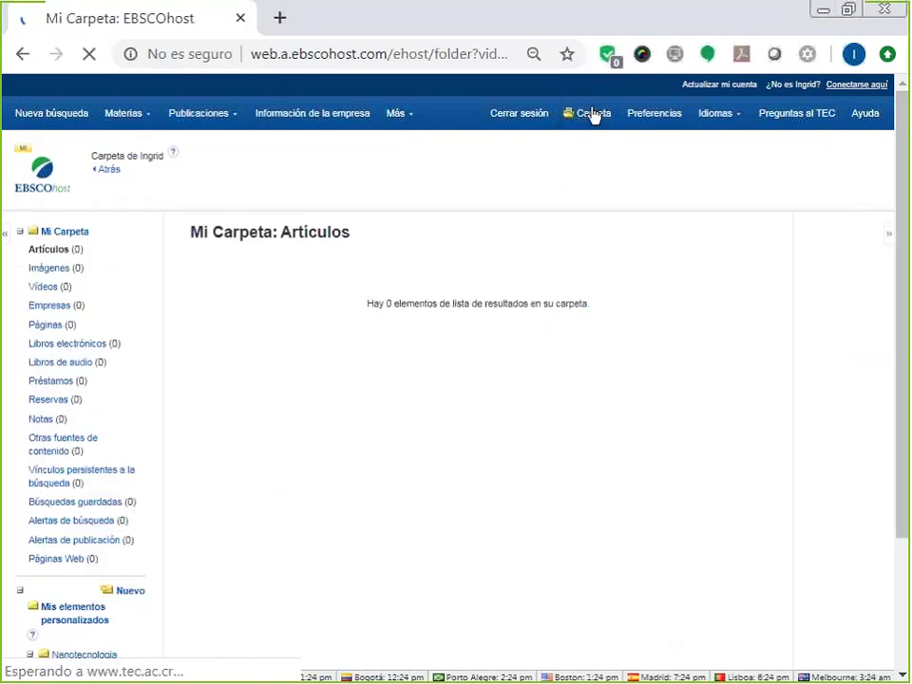
Expand the ENERGIA folder in the left tree and open its Compartir sharing page.
{"action": "scroll", "coordinate": [30, 533], "scroll_direction": "down", "scroll_amount": 3}
{"action": "left_click", "coordinate": [30, 535]}
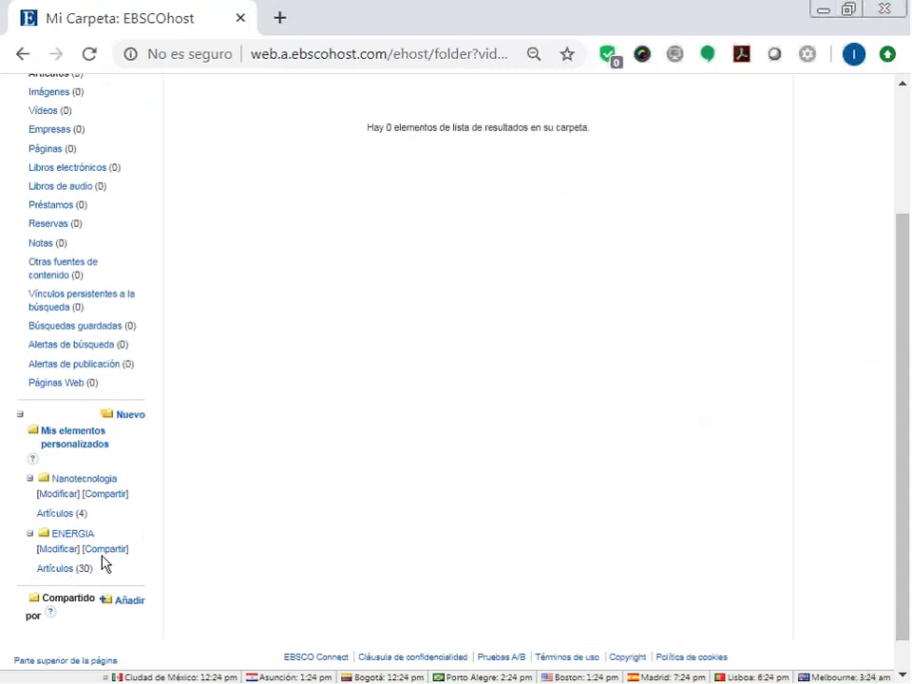
{"action": "left_click", "coordinate": [107, 551]}
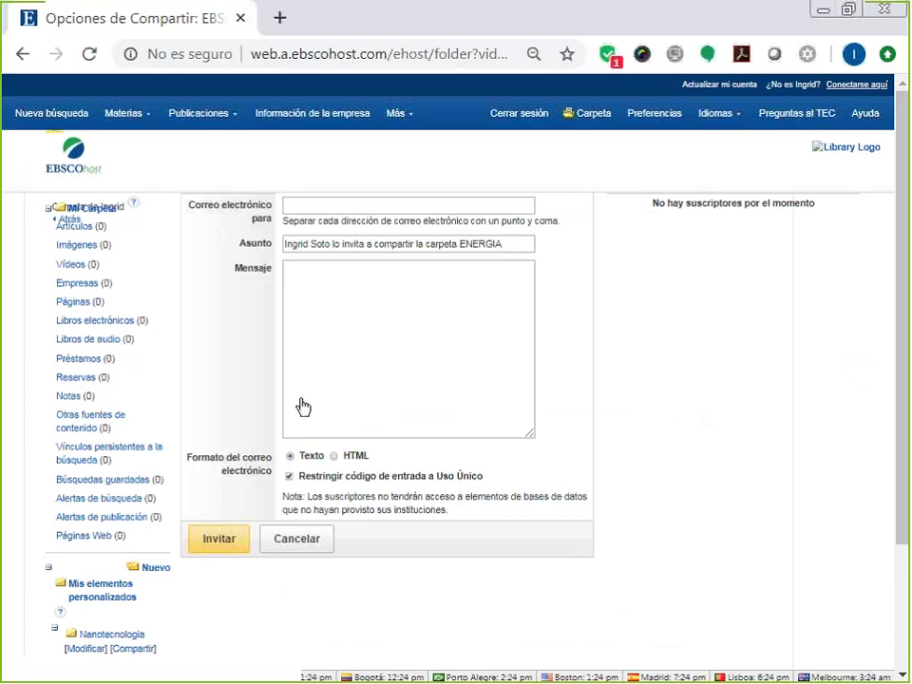
Invite the recipient's e-mail address to share ENERGIA, keeping the prefilled subject, and confirm.
{"action": "left_click", "coordinate": [318, 206]}
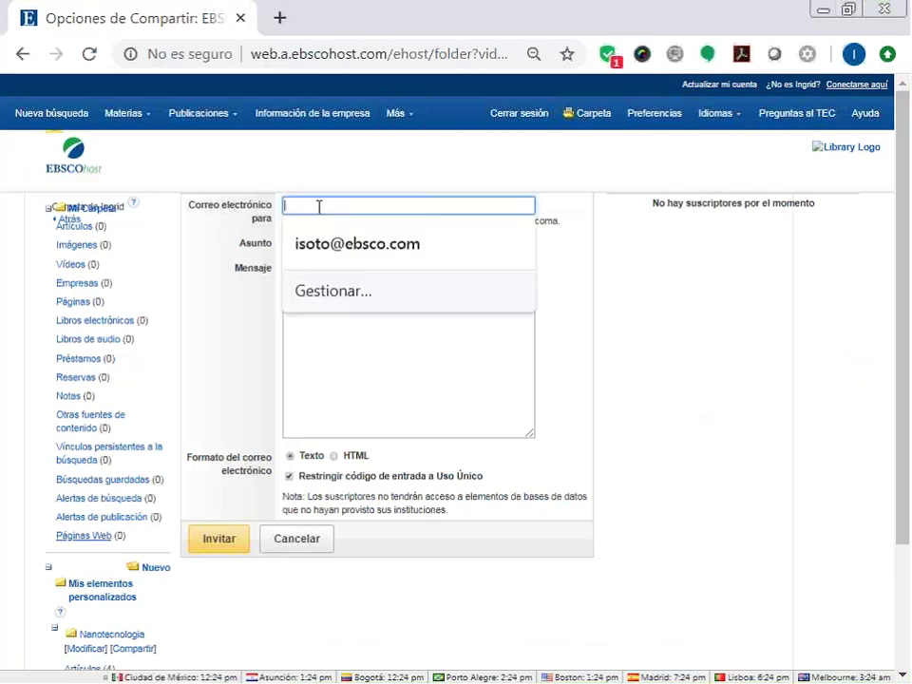
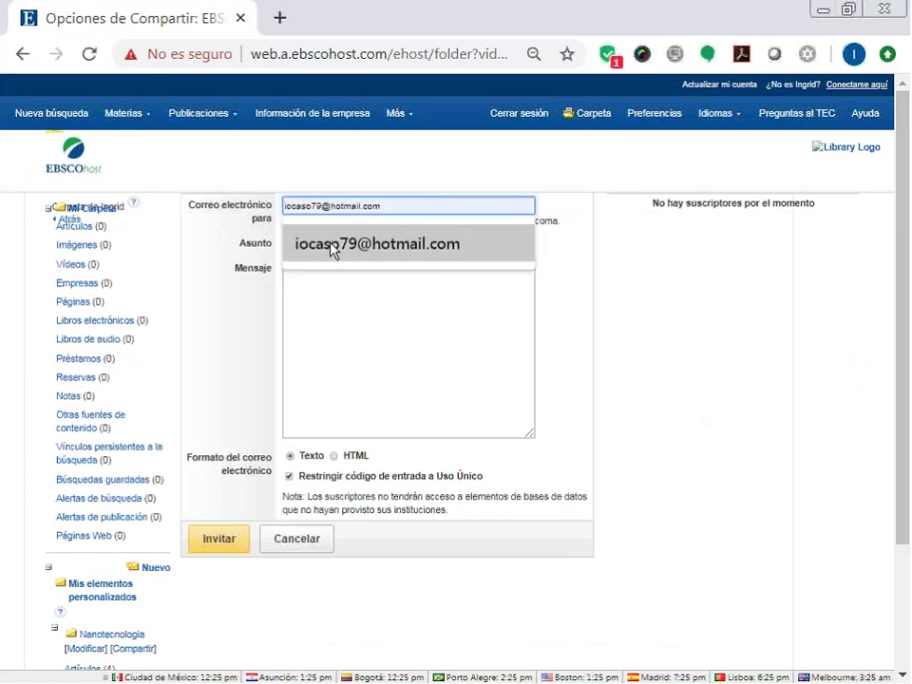
{"action": "left_click", "coordinate": [331, 249]}
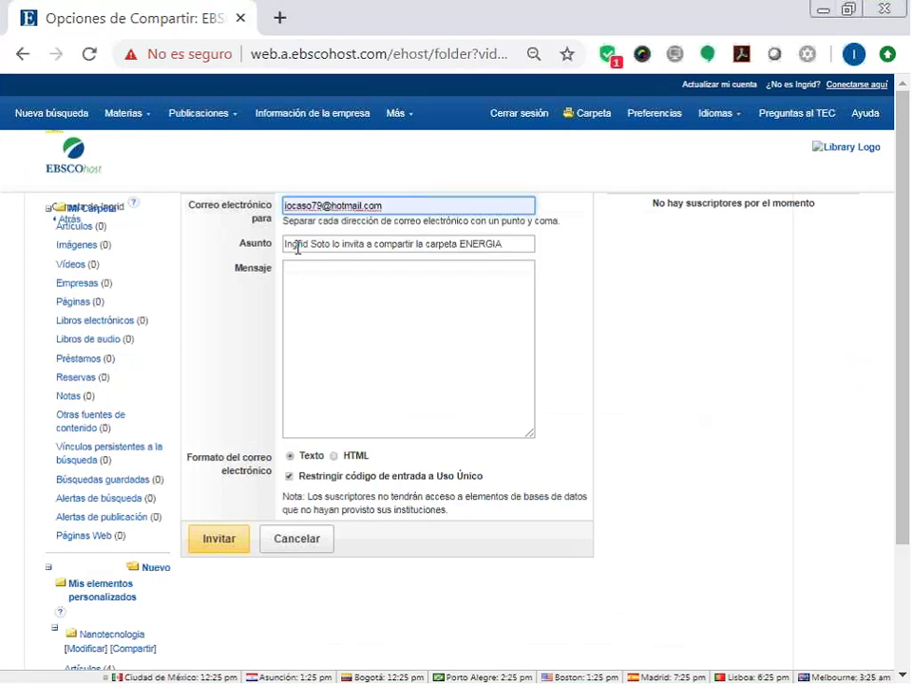
{"action": "left_click", "coordinate": [327, 283]}
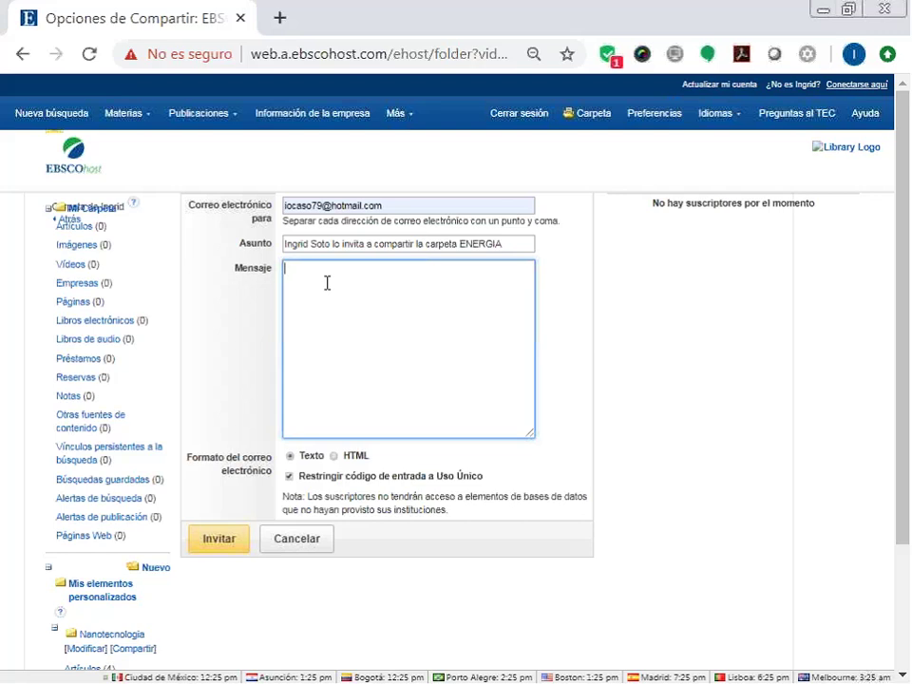
{"action": "left_click", "coordinate": [228, 543]}
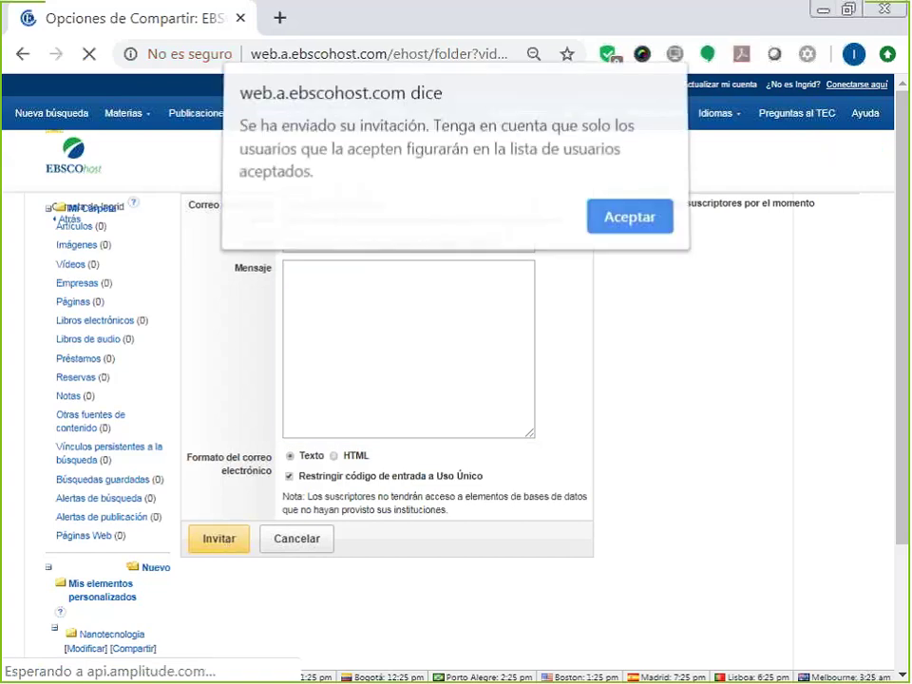
{"action": "left_click", "coordinate": [628, 228]}
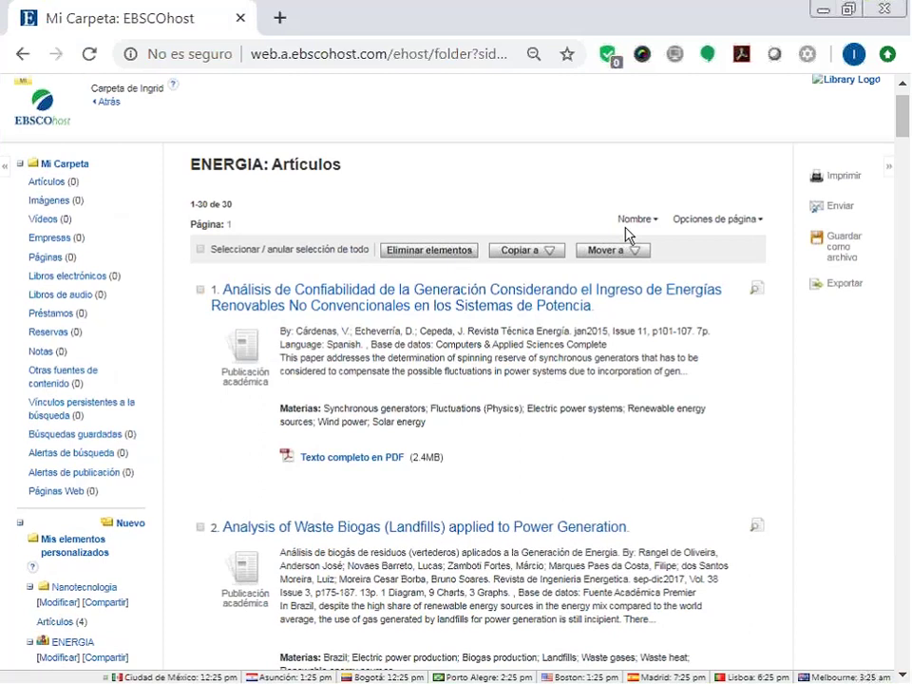
Start adding a shared folder, enter a test entry code, then cancel without joining.
{"action": "scroll", "coordinate": [551, 137], "scroll_direction": "up", "scroll_amount": 1}
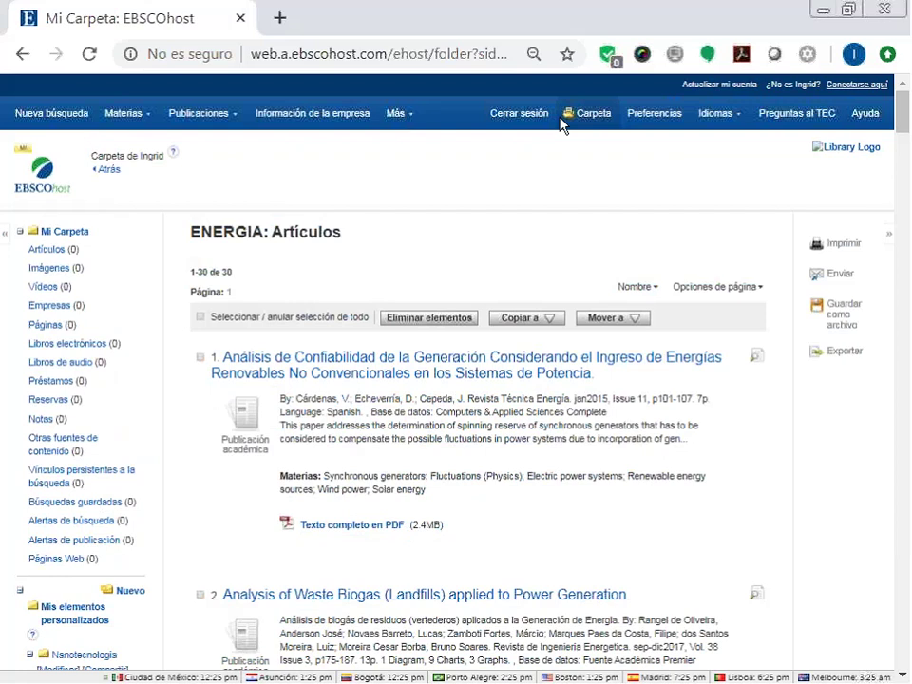
{"action": "scroll", "coordinate": [55, 476], "scroll_direction": "down", "scroll_amount": 3}
{"action": "left_click", "coordinate": [132, 460]}
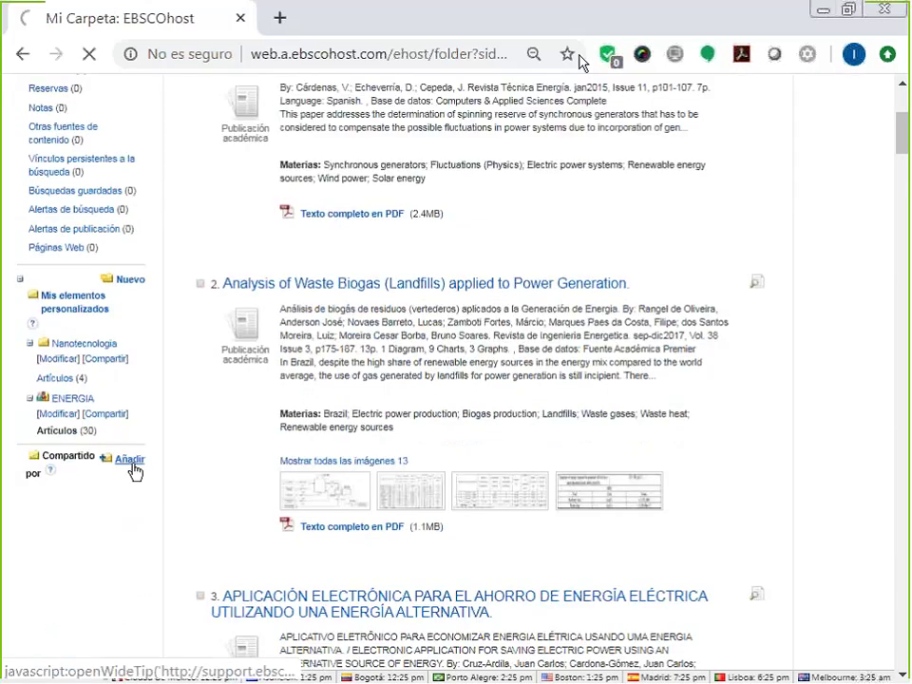
{"action": "left_click", "coordinate": [414, 226]}
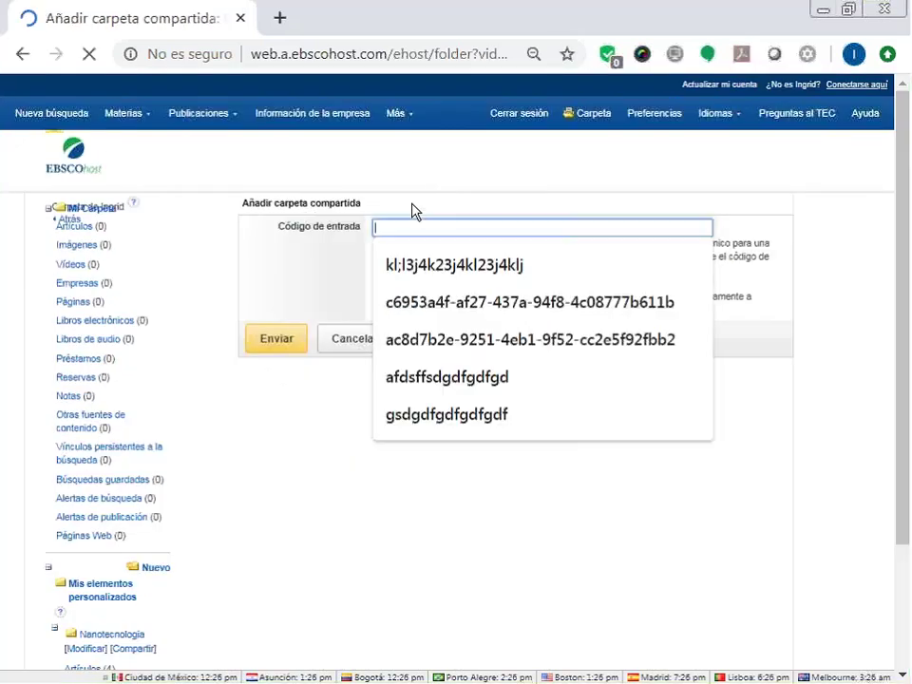
{"action": "type", "text": "sdfgsdfgsdfsdfsd"}
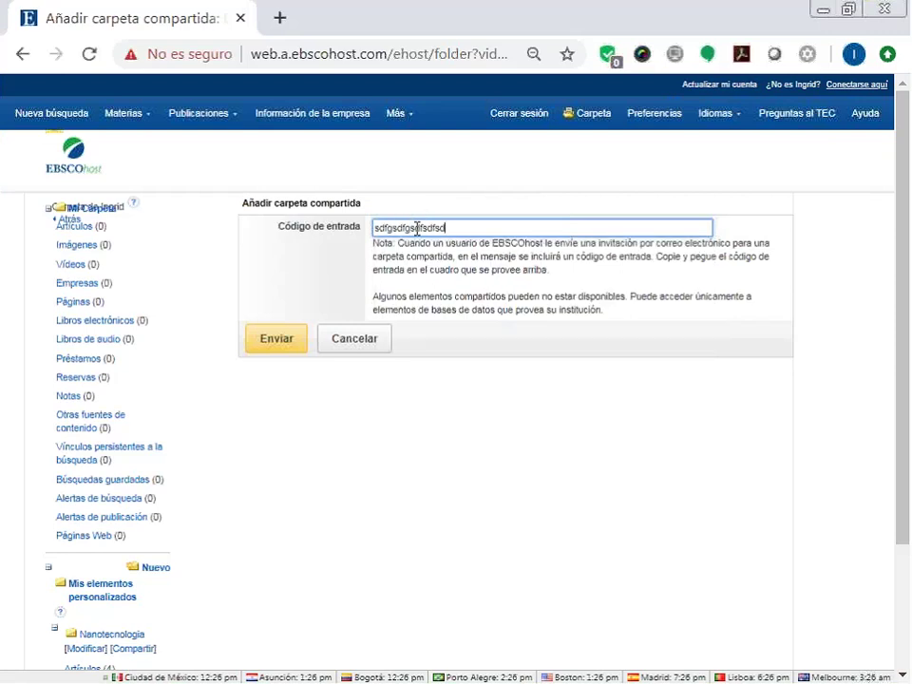
{"action": "type", "text": "f"}
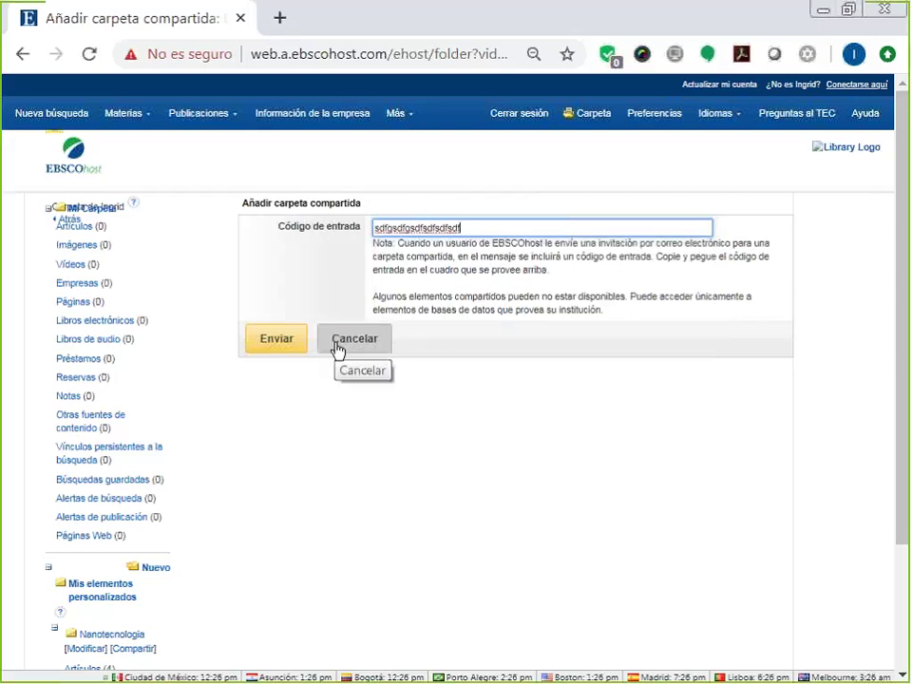
{"action": "left_click", "coordinate": [337, 349]}
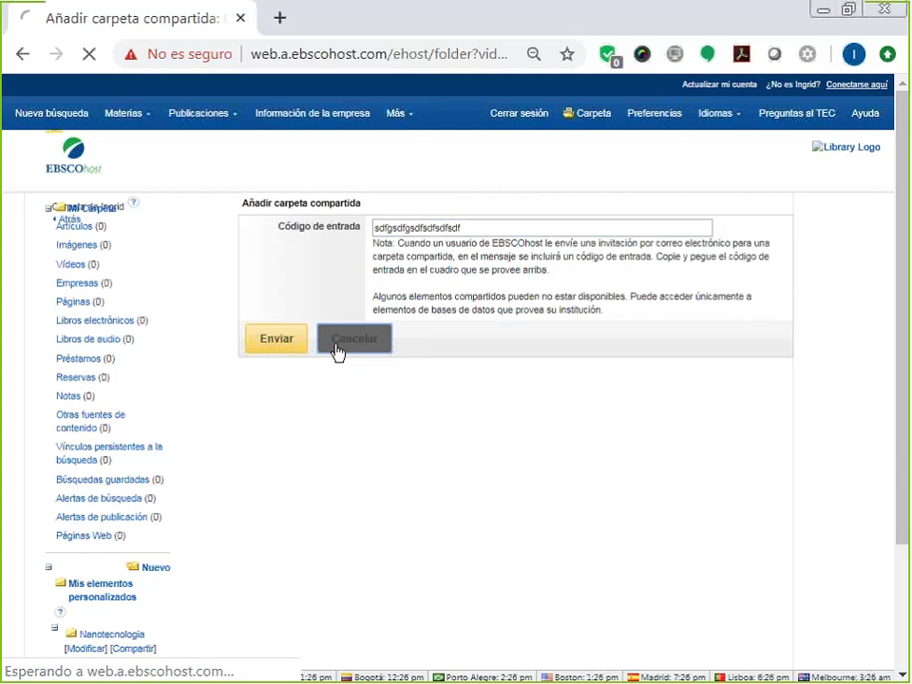
{"action": "scroll", "coordinate": [228, 437], "scroll_direction": "down", "scroll_amount": 3}
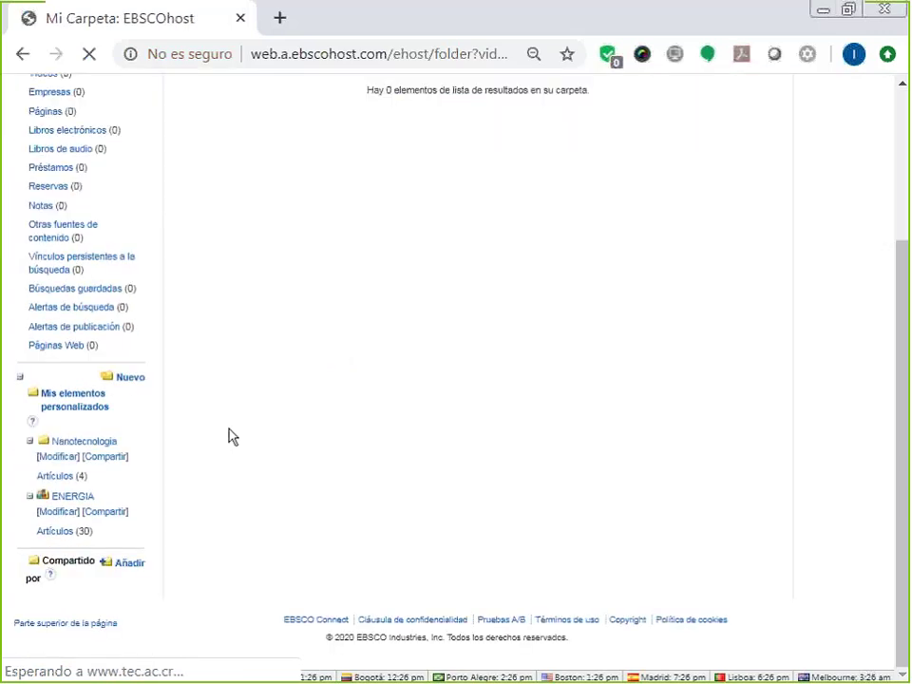
Scroll the folder page to view Nanotecnologia (4 articles) and shared ENERGIA (30 articles).
{"action": "scroll", "coordinate": [228, 437], "scroll_direction": "up", "scroll_amount": 2}
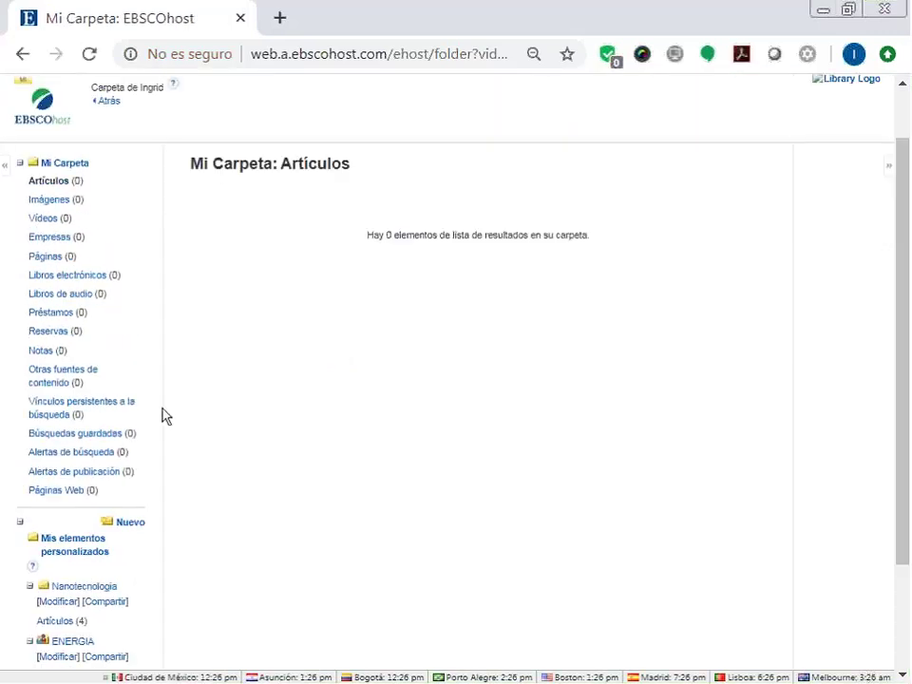
{"action": "scroll", "coordinate": [158, 413], "scroll_direction": "down", "scroll_amount": 2}
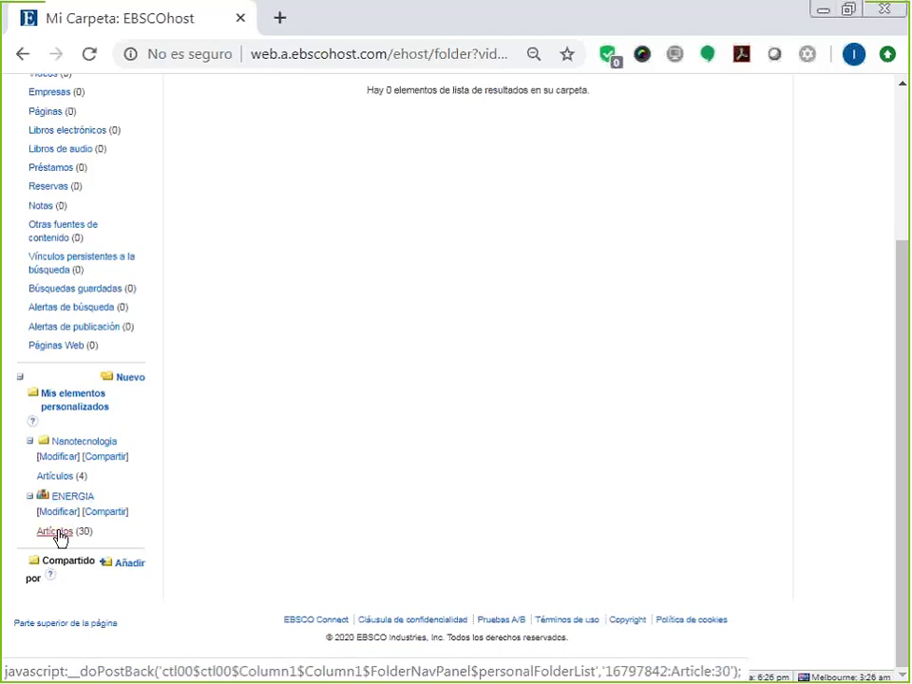
Open ENERGIA's 30 articles and delete the first, the renewable-energy reliability analysis paper.
{"action": "left_click", "coordinate": [58, 535]}
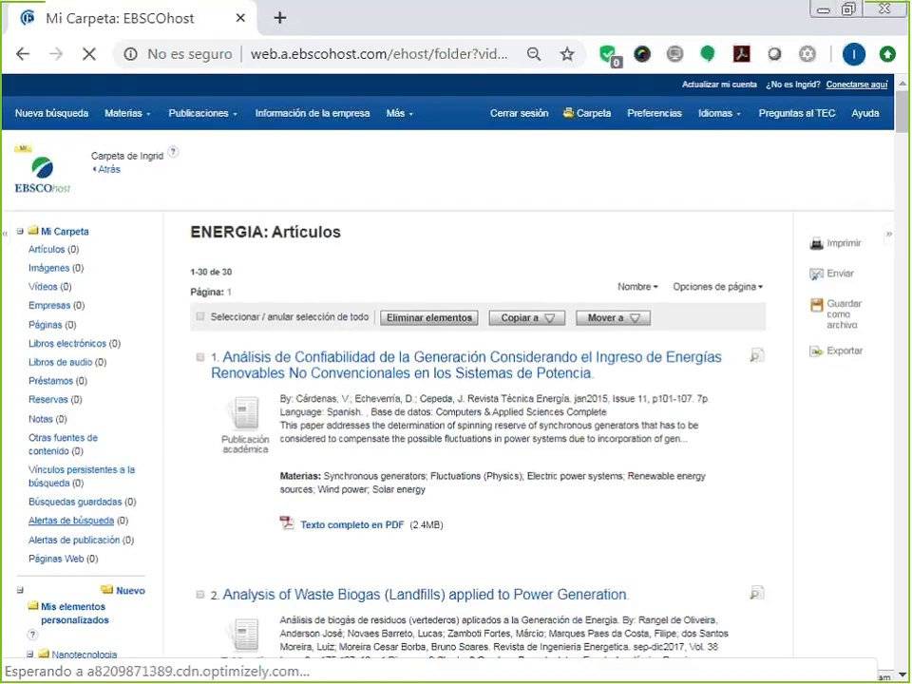
{"action": "scroll", "coordinate": [258, 362], "scroll_direction": "down", "scroll_amount": 1}
{"action": "left_click", "coordinate": [202, 288]}
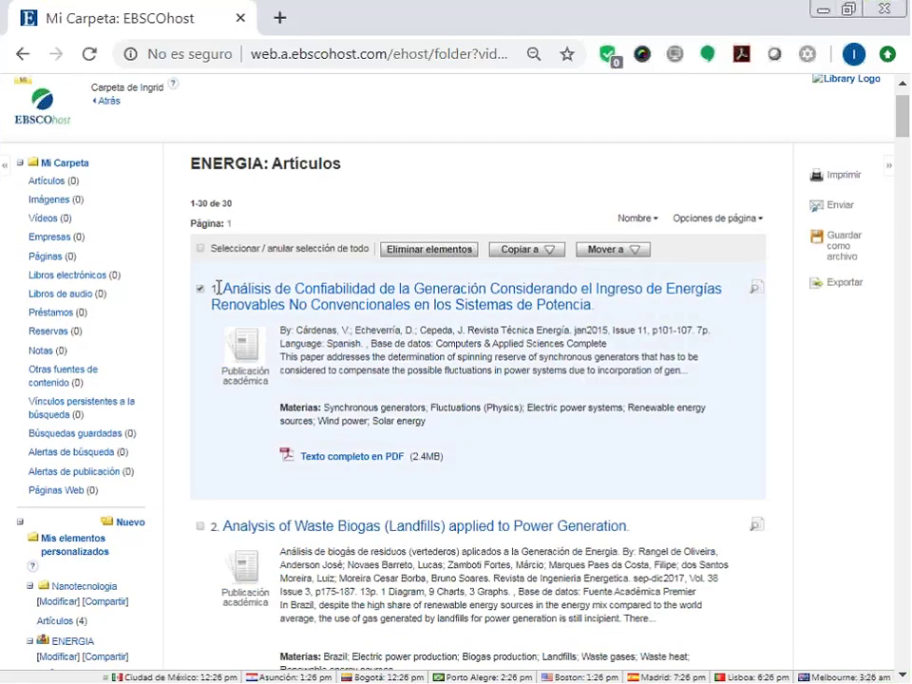
{"action": "left_click", "coordinate": [450, 248]}
{"action": "left_click", "coordinate": [526, 209]}
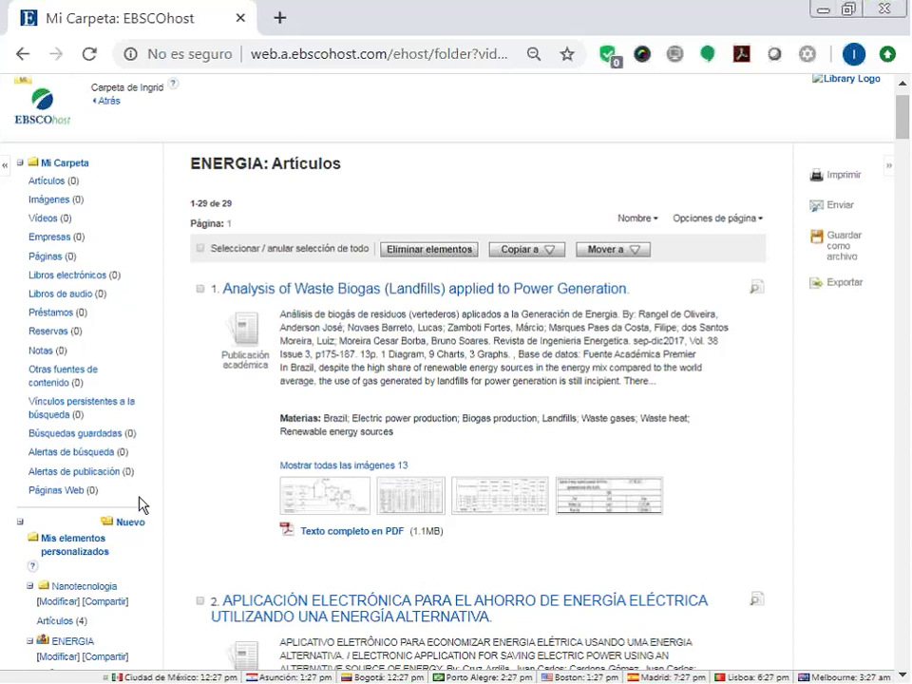
{"action": "scroll", "coordinate": [127, 424], "scroll_direction": "down", "scroll_amount": 2}
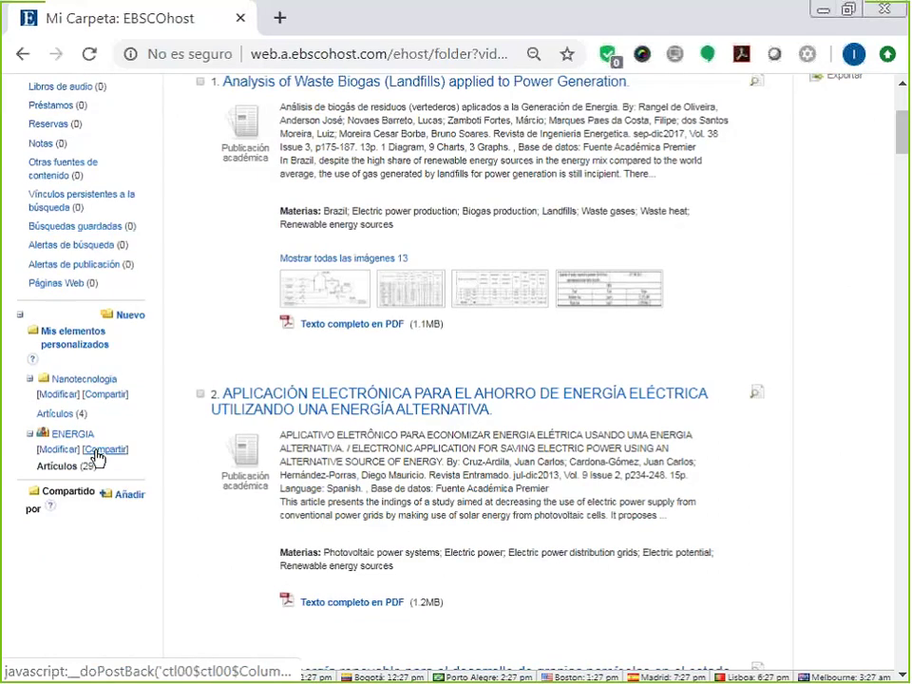
Open the ENERGIA sharing form and highlight its fields while reviewing them.
{"action": "left_click", "coordinate": [99, 450]}
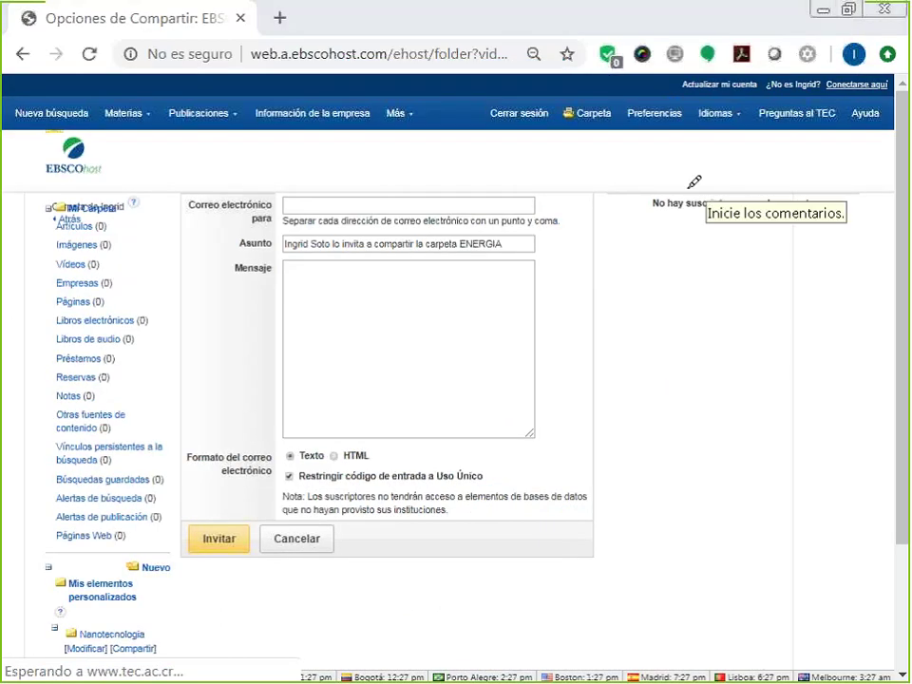
{"action": "left_click_drag", "start_coordinate": [642, 185], "coordinate": [766, 224]}
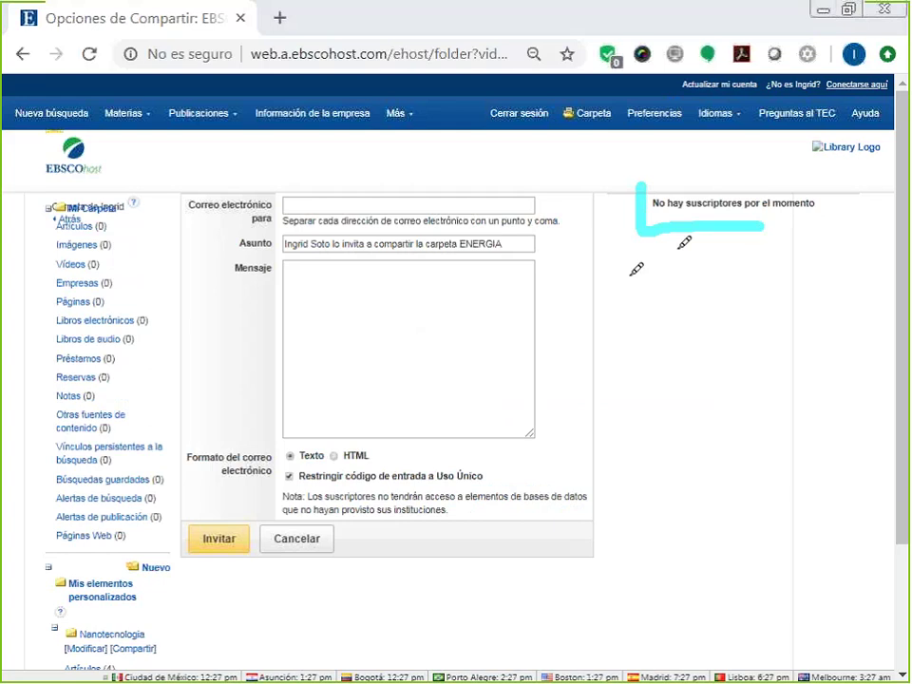
{"action": "left_click_drag", "start_coordinate": [629, 276], "coordinate": [753, 284]}
{"action": "mouse_move", "coordinate": [621, 333]}
{"action": "left_mouse_down"}
{"action": "mouse_move", "coordinate": [746, 332]}
{"action": "mouse_move", "coordinate": [741, 342]}
{"action": "left_mouse_up"}
{"action": "left_click_drag", "start_coordinate": [629, 404], "coordinate": [757, 402]}
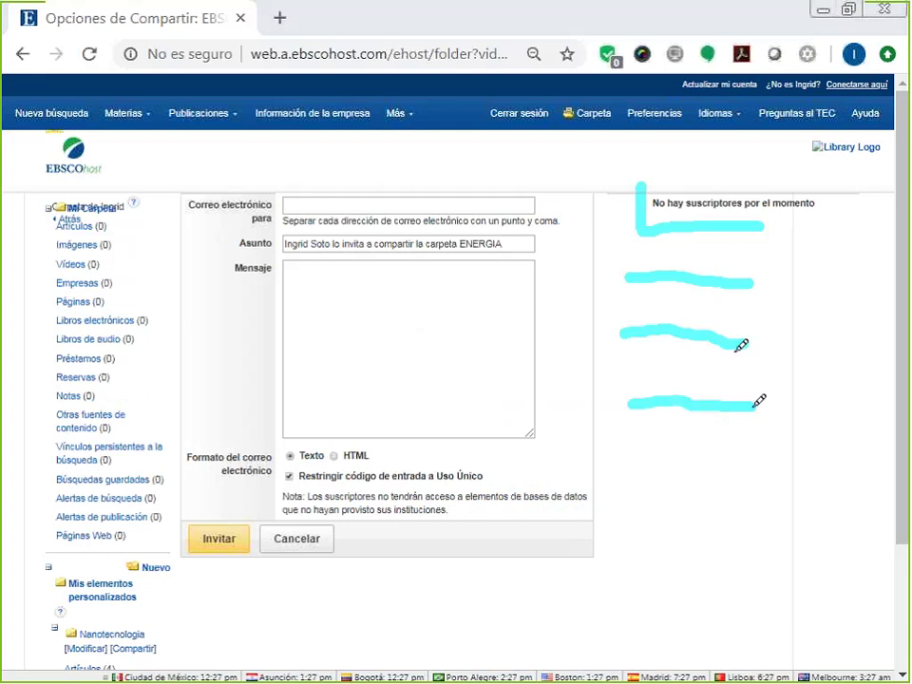
{"action": "left_click_drag", "start_coordinate": [629, 466], "coordinate": [760, 460]}
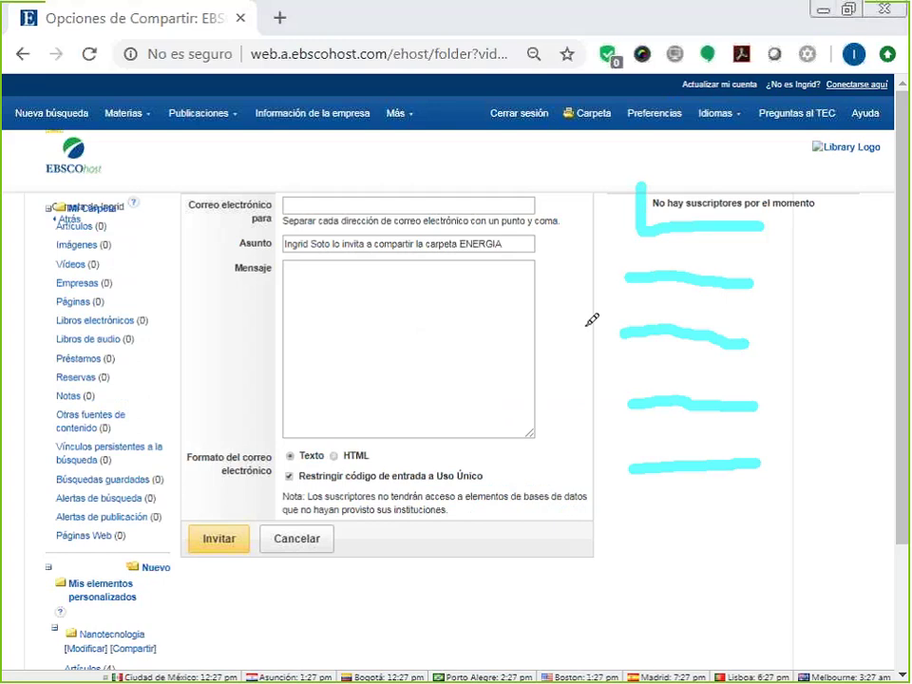
Finish reviewing the invitation form and send the ENERGIA sharing invitation with Invitar.
{"action": "left_click_drag", "start_coordinate": [584, 312], "coordinate": [586, 344]}
{"action": "mouse_move", "coordinate": [590, 341]}
{"action": "left_mouse_down"}
{"action": "mouse_move", "coordinate": [592, 306]}
{"action": "mouse_move", "coordinate": [595, 323]}
{"action": "mouse_move", "coordinate": [608, 326]}
{"action": "left_mouse_up"}
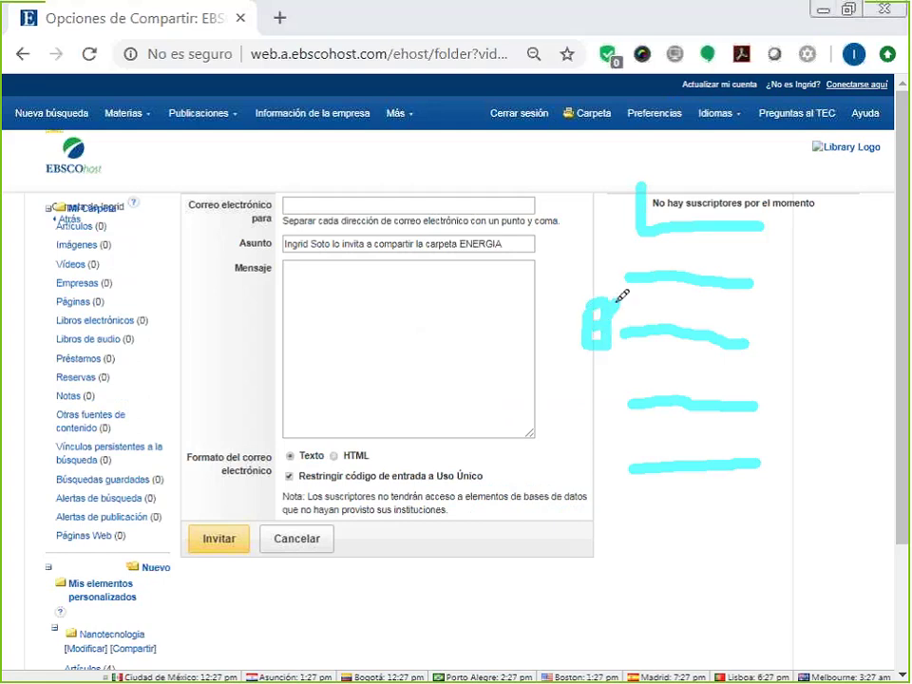
{"action": "mouse_move", "coordinate": [608, 531]}
{"action": "left_mouse_down"}
{"action": "mouse_move", "coordinate": [613, 567]}
{"action": "mouse_move", "coordinate": [628, 582]}
{"action": "mouse_move", "coordinate": [737, 588]}
{"action": "left_mouse_up"}
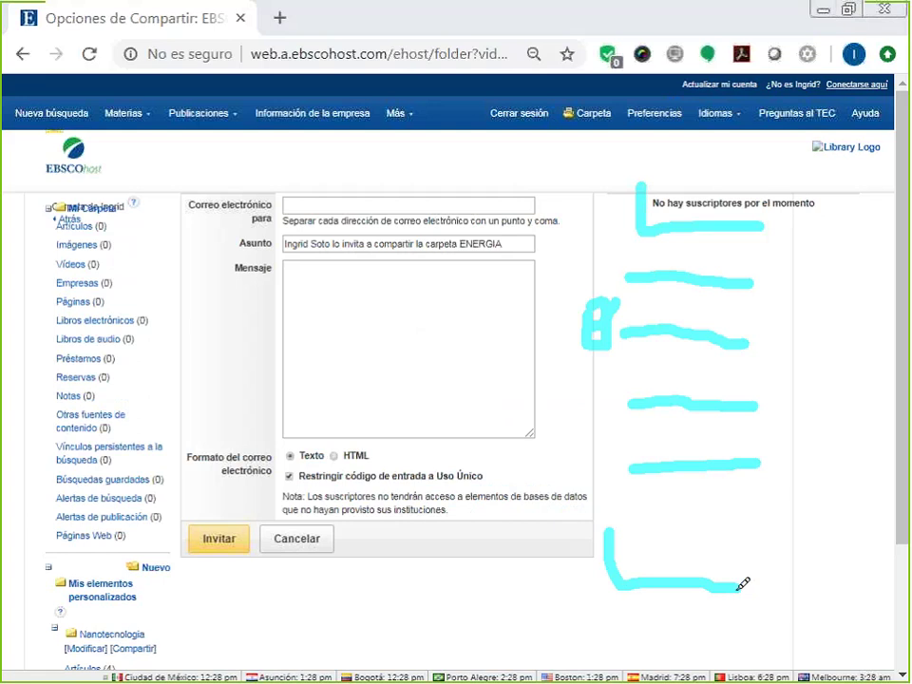
{"action": "left_click_drag", "start_coordinate": [595, 384], "coordinate": [635, 377]}
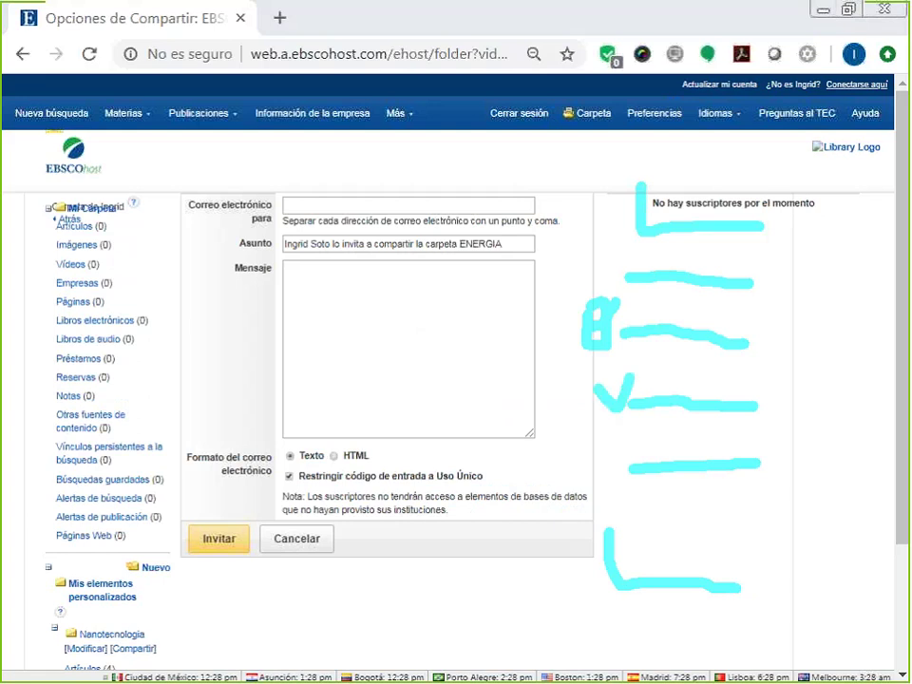
{"action": "mouse_move", "coordinate": [599, 439]}
{"action": "left_mouse_down"}
{"action": "mouse_move", "coordinate": [612, 471]}
{"action": "mouse_move", "coordinate": [627, 437]}
{"action": "left_mouse_up"}
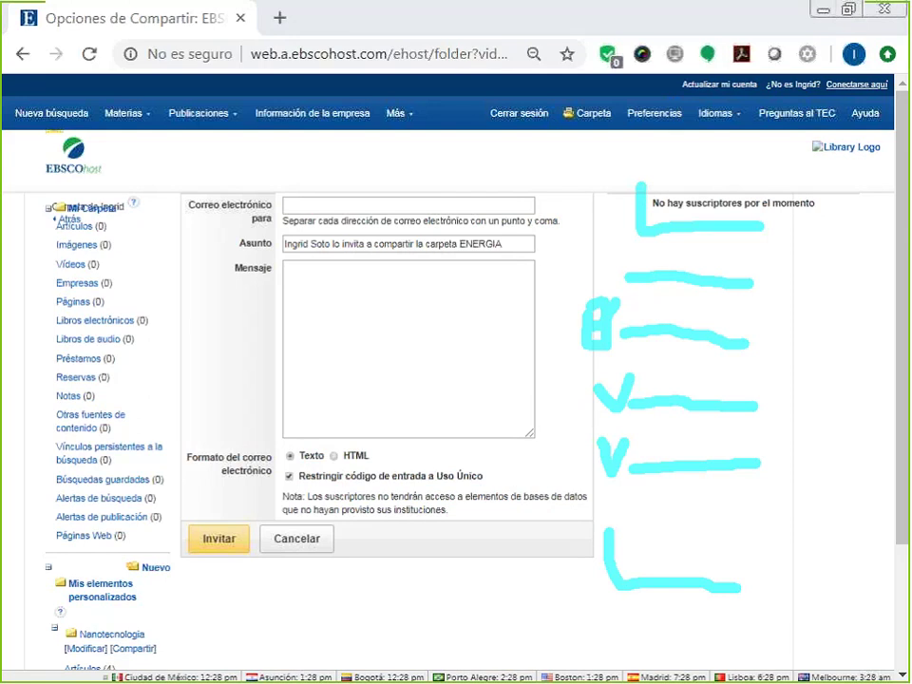
{"action": "left_click_drag", "start_coordinate": [601, 263], "coordinate": [625, 257]}
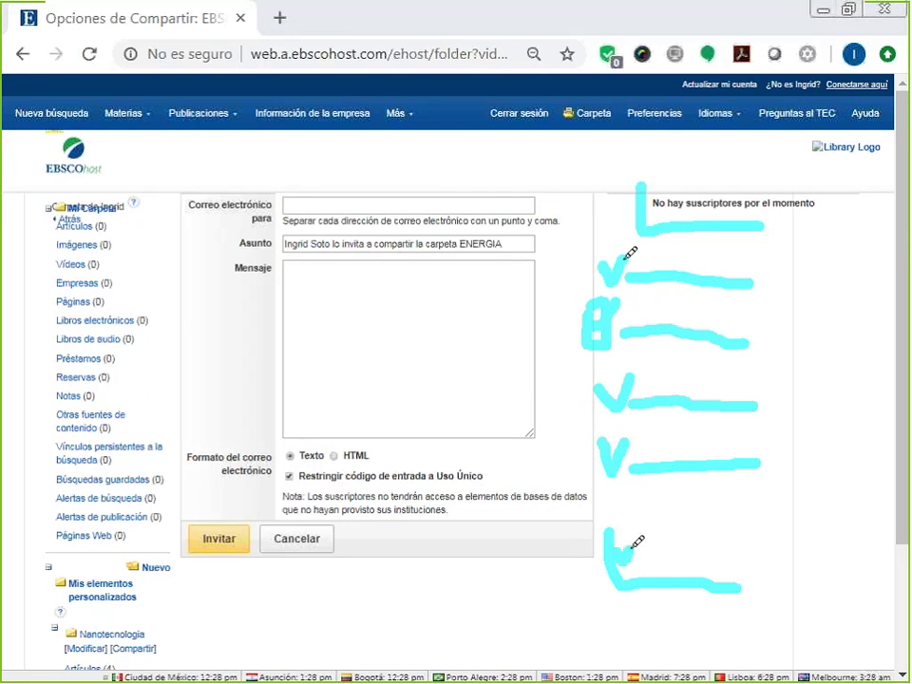
{"action": "left_click_drag", "start_coordinate": [615, 546], "coordinate": [639, 537]}
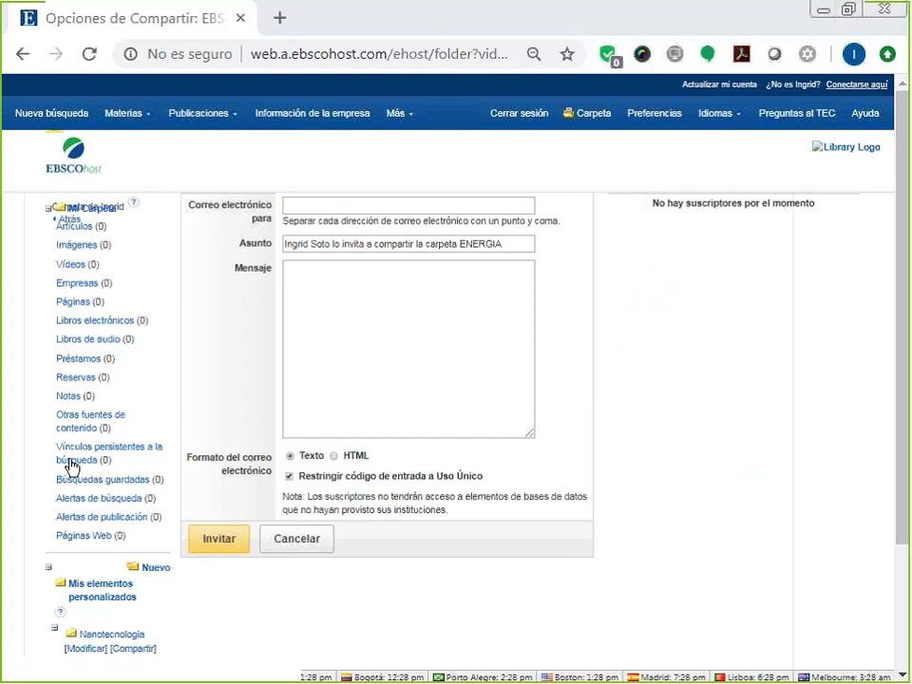
{"action": "left_click", "coordinate": [219, 553]}
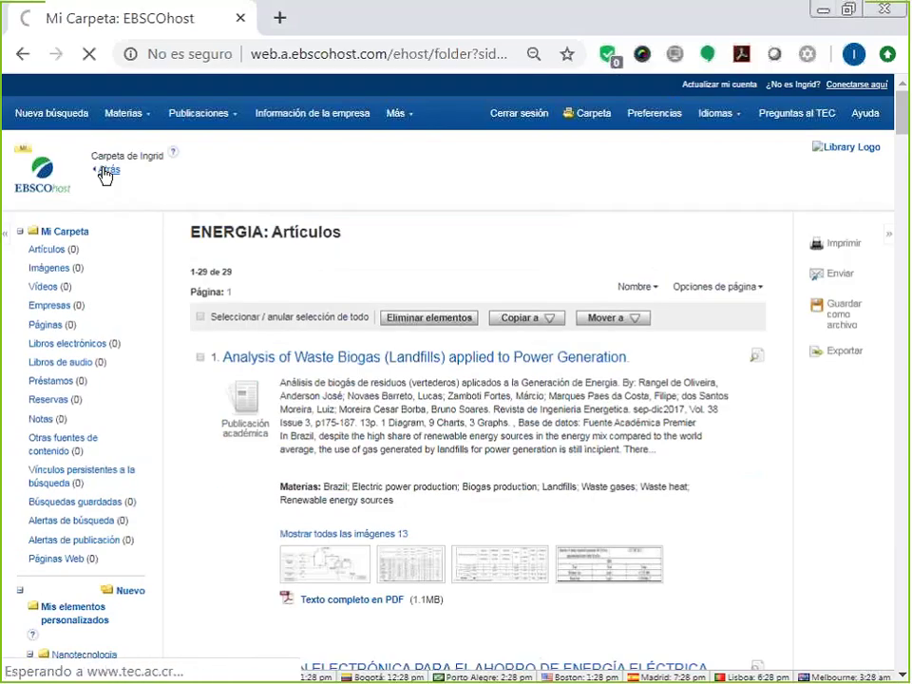
Use the Atrás link to return to the energia results, showing 1–30 of 168.
{"action": "scroll", "coordinate": [104, 176], "scroll_direction": "down", "scroll_amount": 1}
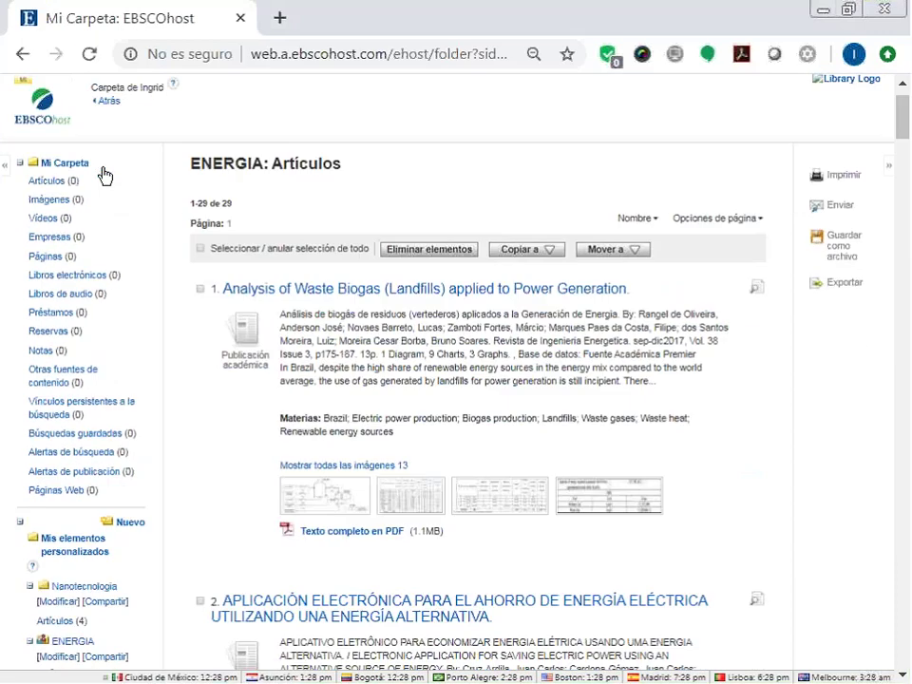
{"action": "scroll", "coordinate": [105, 176], "scroll_direction": "up", "scroll_amount": 1}
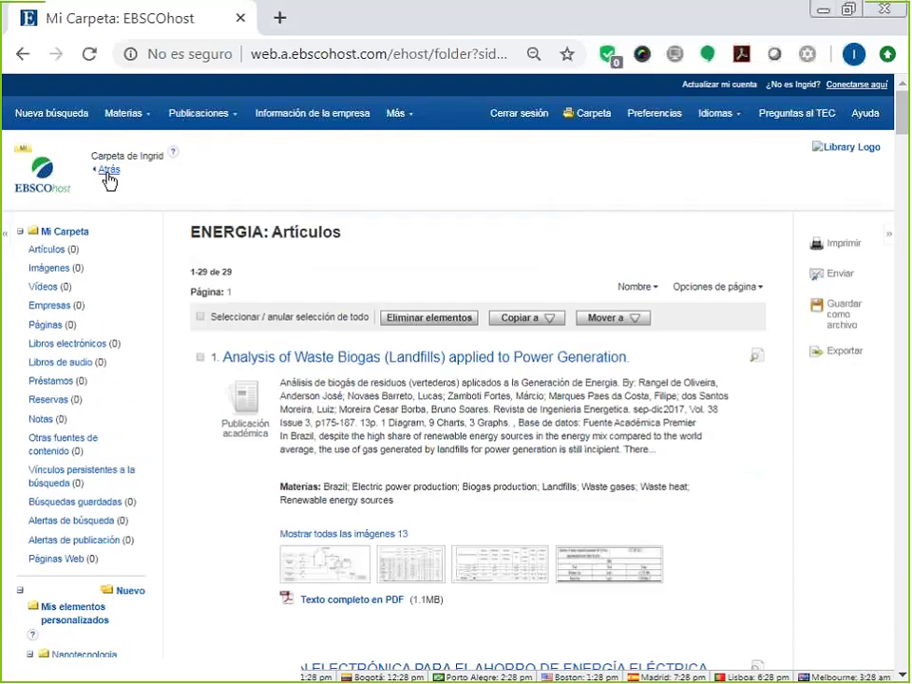
{"action": "left_click", "coordinate": [107, 171]}
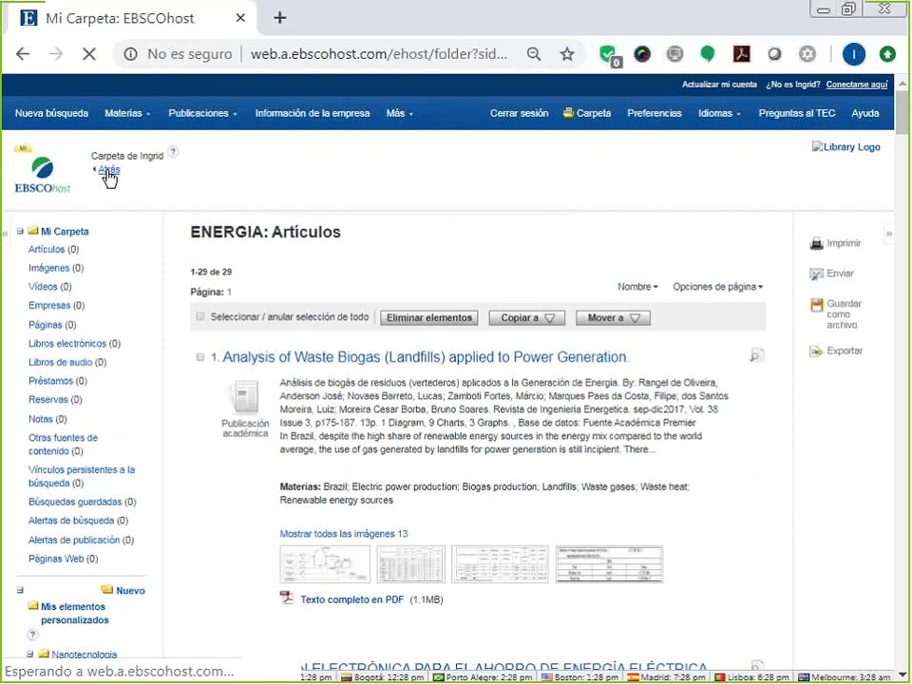
{"action": "left_click", "coordinate": [109, 174]}
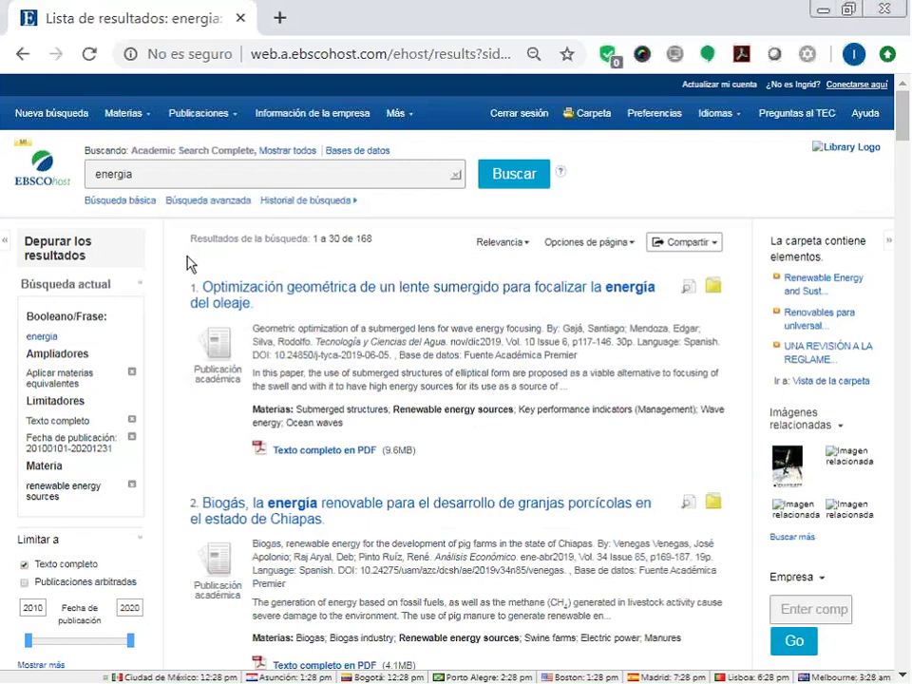
Create an e-mail alert for the energia search with Diaria frequency and save it.
{"action": "left_click", "coordinate": [681, 249]}
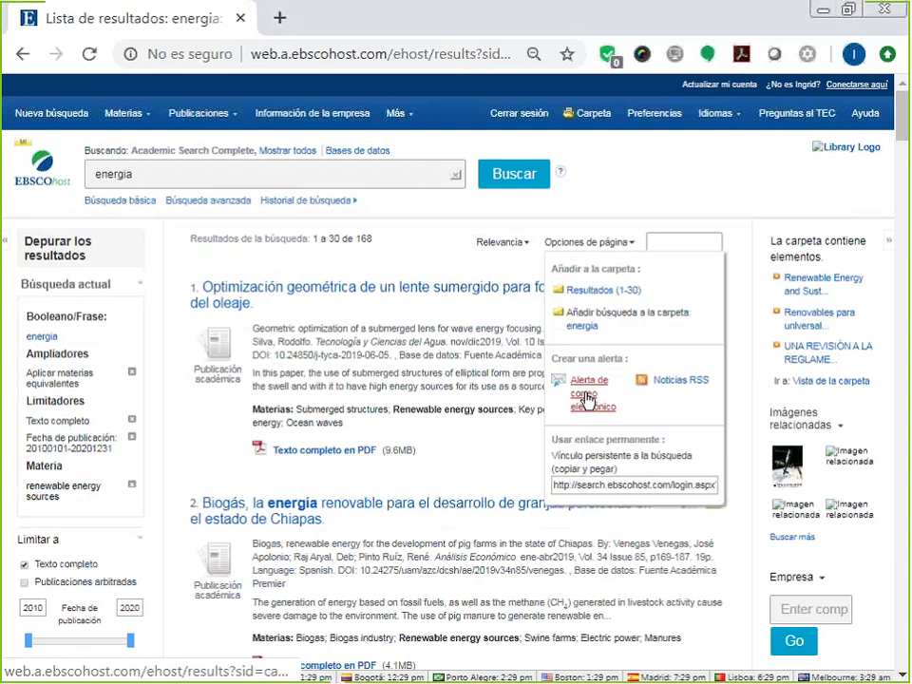
{"action": "left_click", "coordinate": [587, 400]}
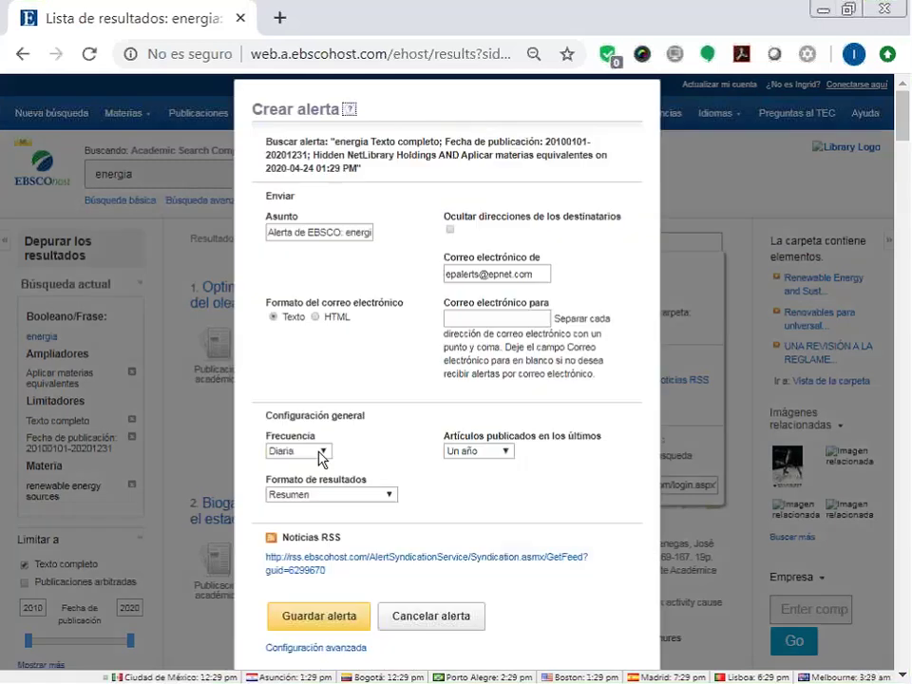
{"action": "left_click", "coordinate": [318, 451]}
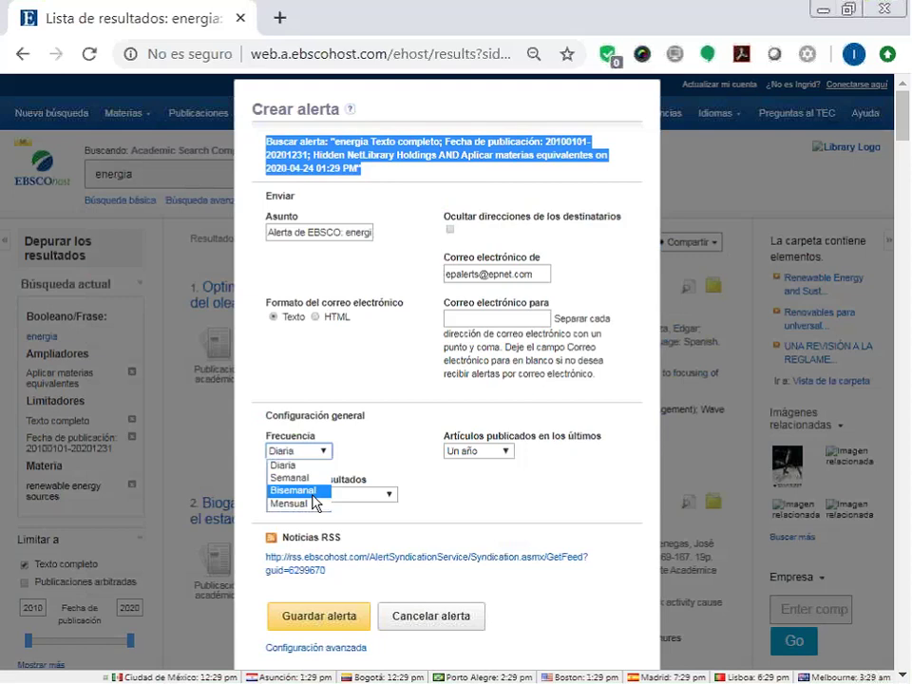
{"action": "left_click", "coordinate": [460, 511]}
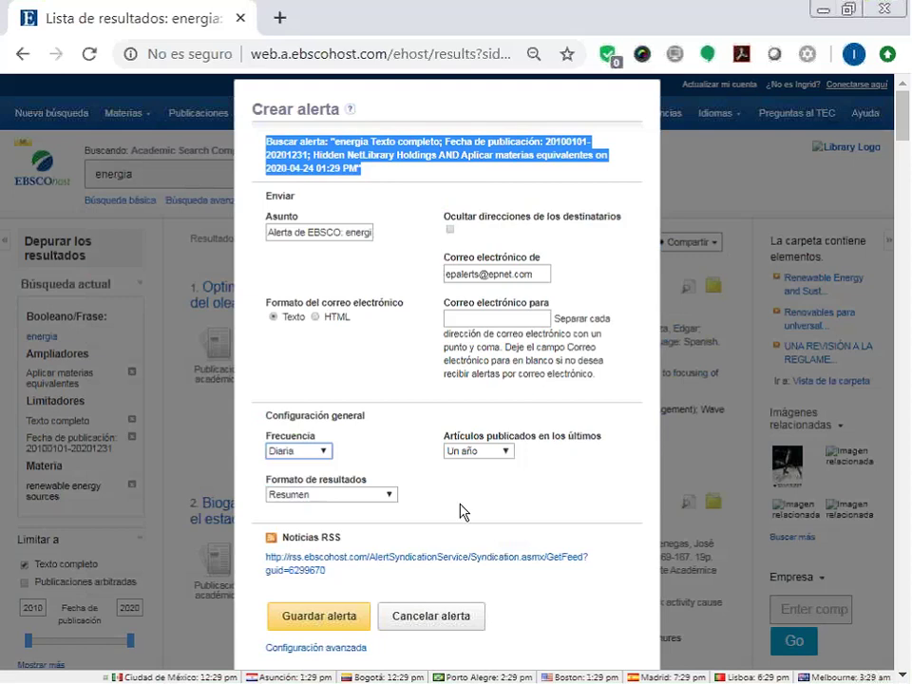
{"action": "left_click", "coordinate": [320, 618]}
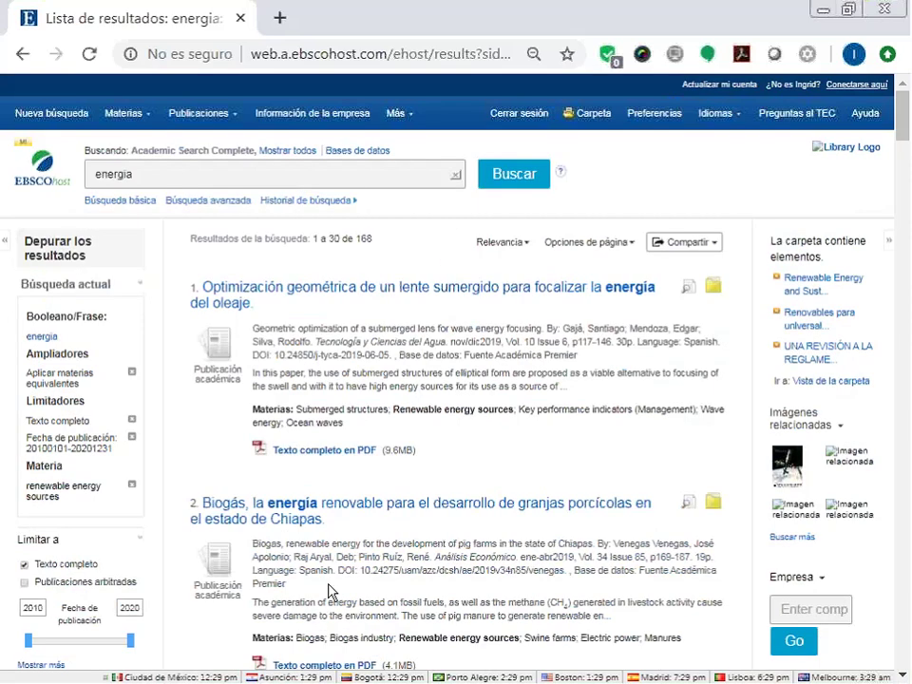
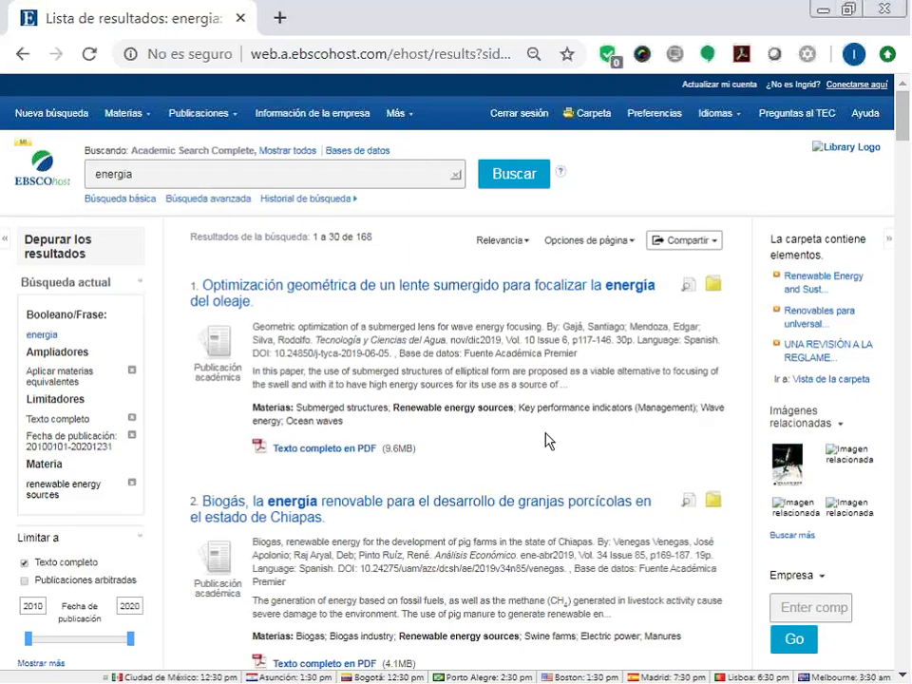
Open the full record of result 2, 'Biogás, la energía renovable…', about Chiapas pig farms.
{"action": "scroll", "coordinate": [547, 437], "scroll_direction": "down", "scroll_amount": 1}
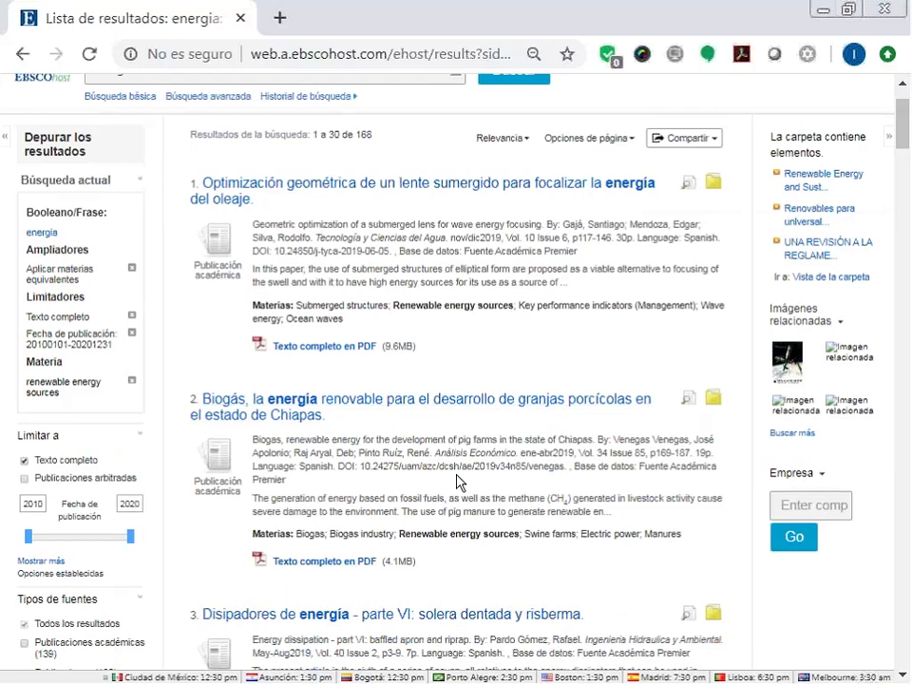
{"action": "scroll", "coordinate": [456, 482], "scroll_direction": "down", "scroll_amount": 2}
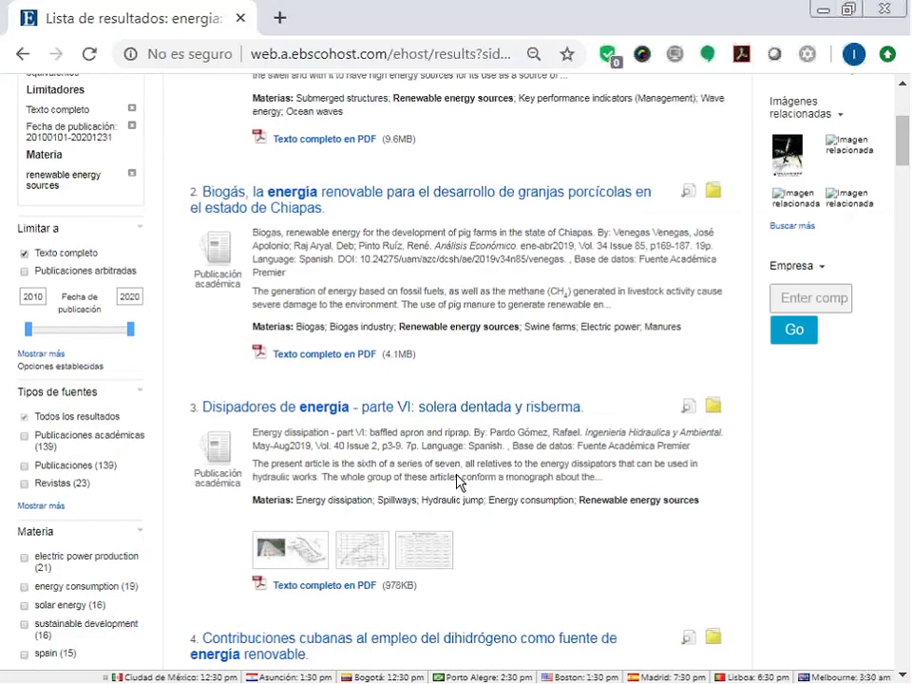
{"action": "scroll", "coordinate": [468, 399], "scroll_direction": "up", "scroll_amount": 1}
{"action": "left_click", "coordinate": [483, 302]}
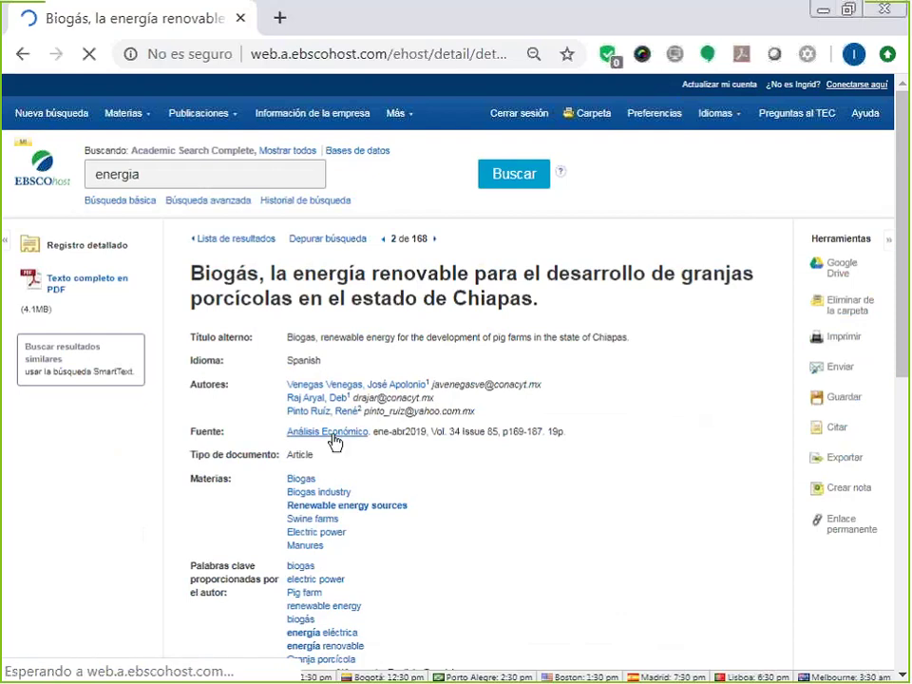
{"action": "left_click", "coordinate": [333, 438]}
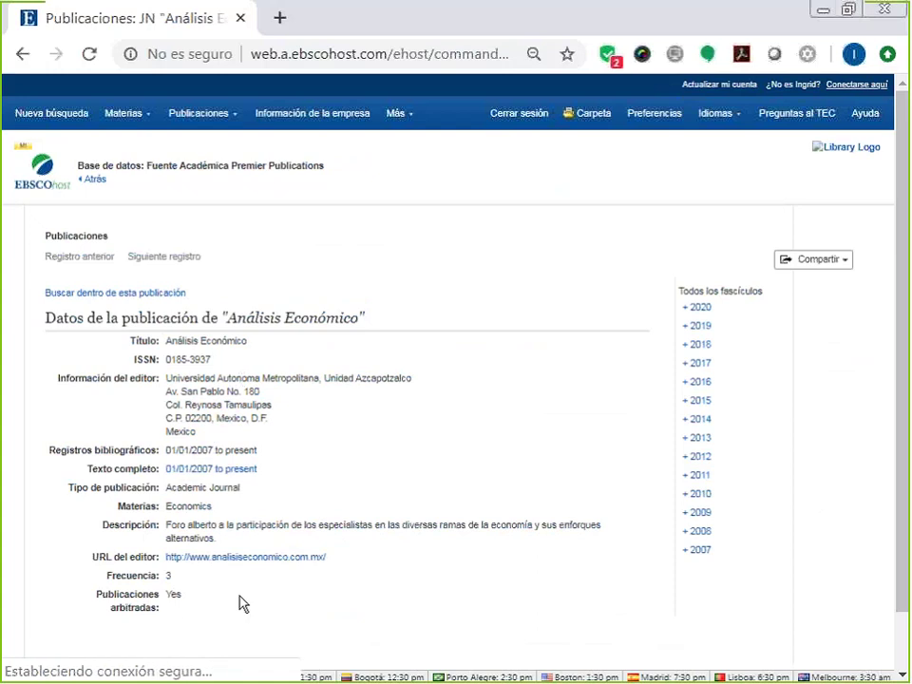
{"action": "left_click", "coordinate": [830, 265]}
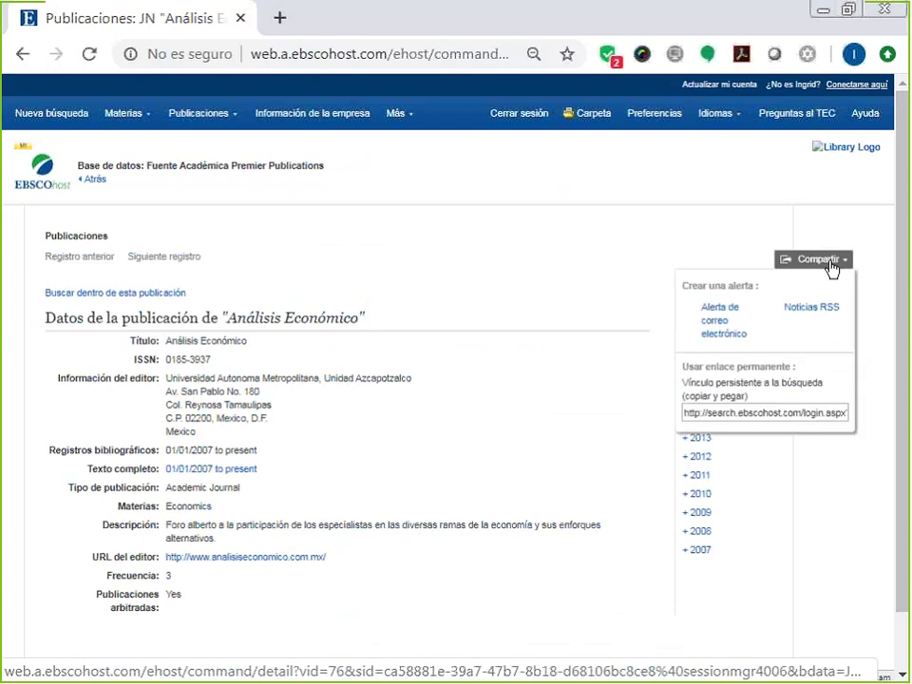
{"action": "left_click", "coordinate": [719, 332]}
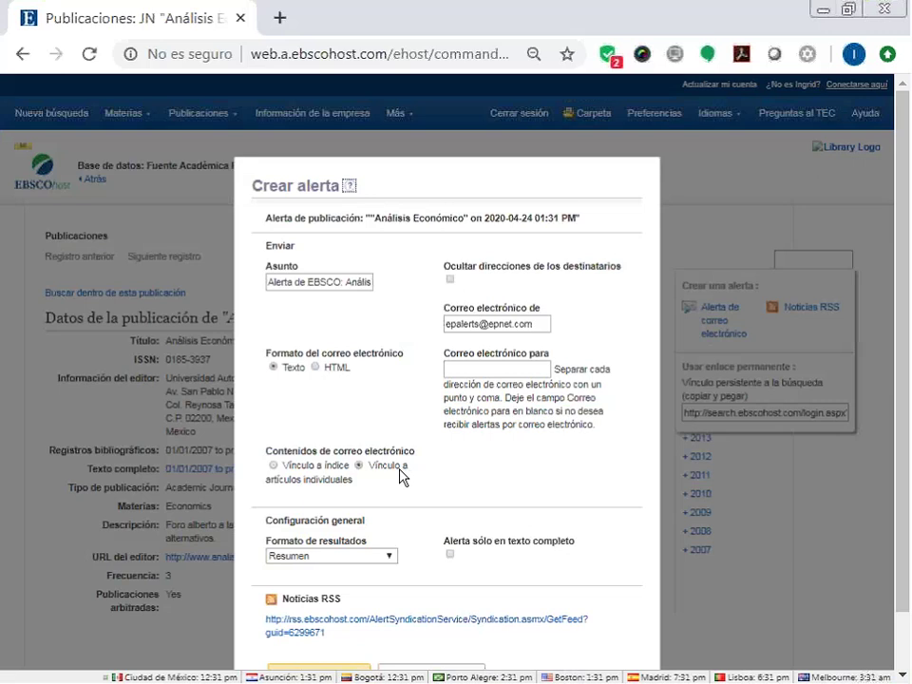
{"action": "scroll", "coordinate": [399, 494], "scroll_direction": "down", "scroll_amount": 1}
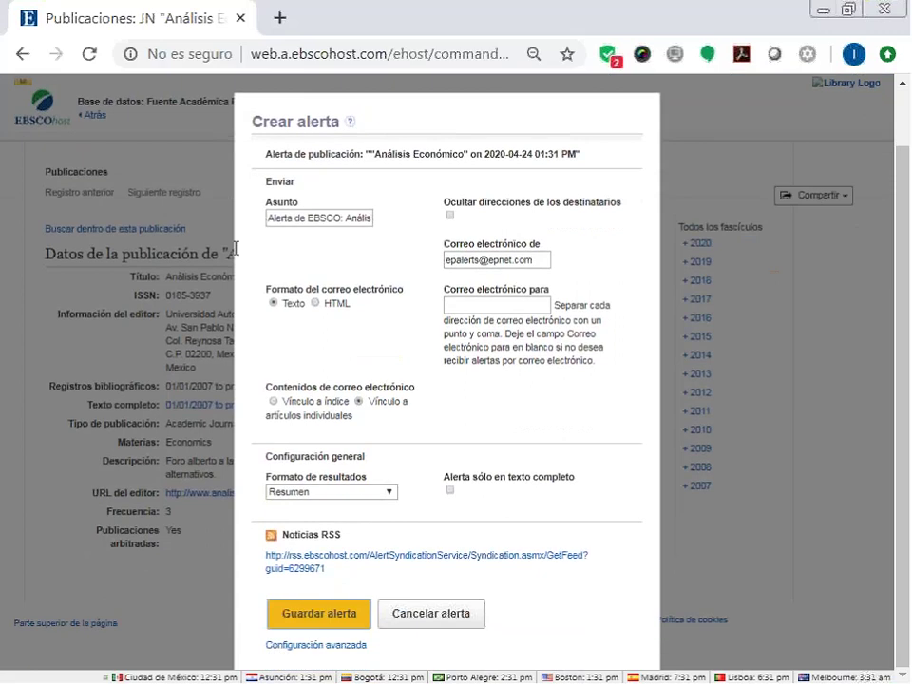
{"action": "left_click", "coordinate": [233, 249]}
{"action": "left_click", "coordinate": [93, 182]}
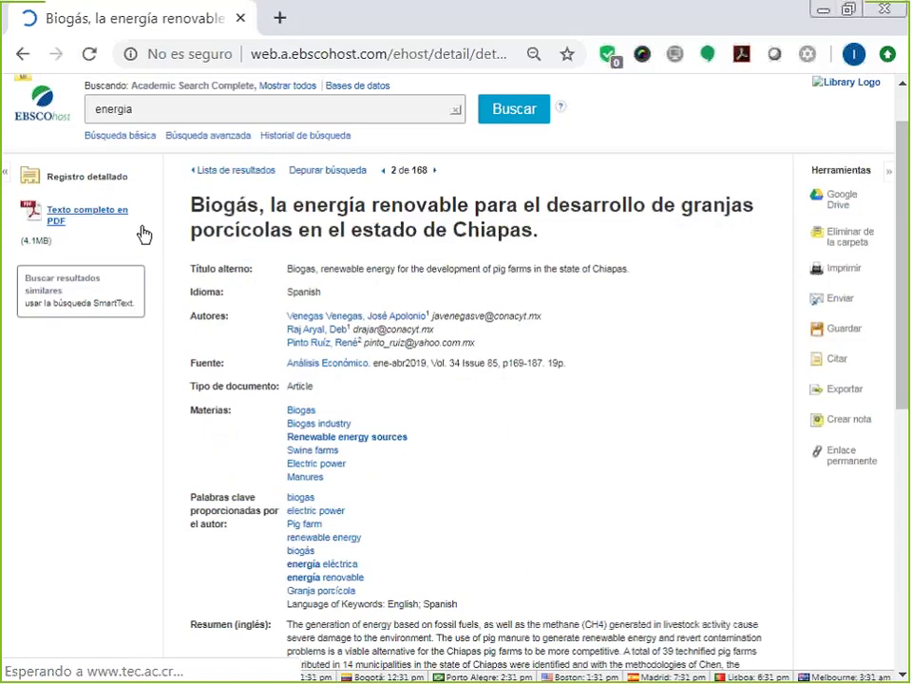
Leave the article record for a fresh Búsqueda básica page via Nueva búsqueda.
{"action": "left_click", "coordinate": [50, 115]}
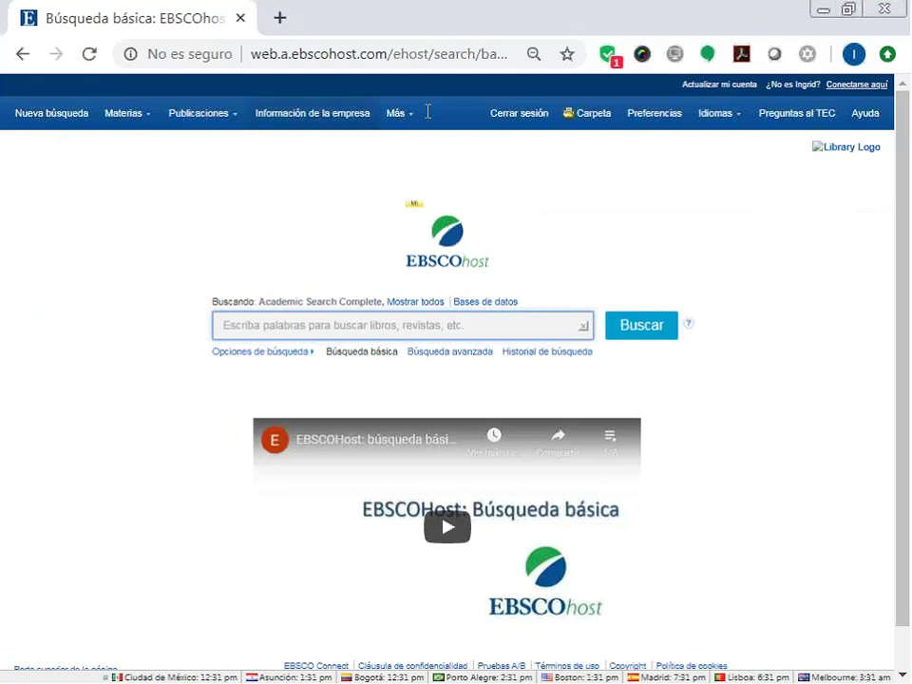
Expand Opciones de búsqueda to review search modes and limiters, then switch to Búsqueda avanzada.
{"action": "left_click", "coordinate": [262, 352]}
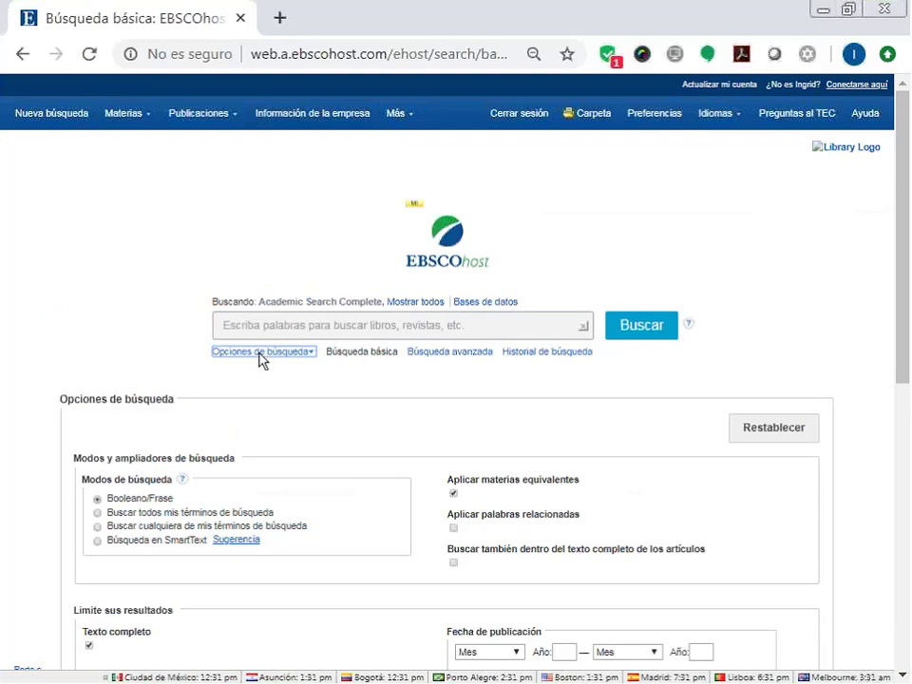
{"action": "scroll", "coordinate": [260, 360], "scroll_direction": "down", "scroll_amount": 2}
{"action": "scroll", "coordinate": [212, 421], "scroll_direction": "down", "scroll_amount": 1}
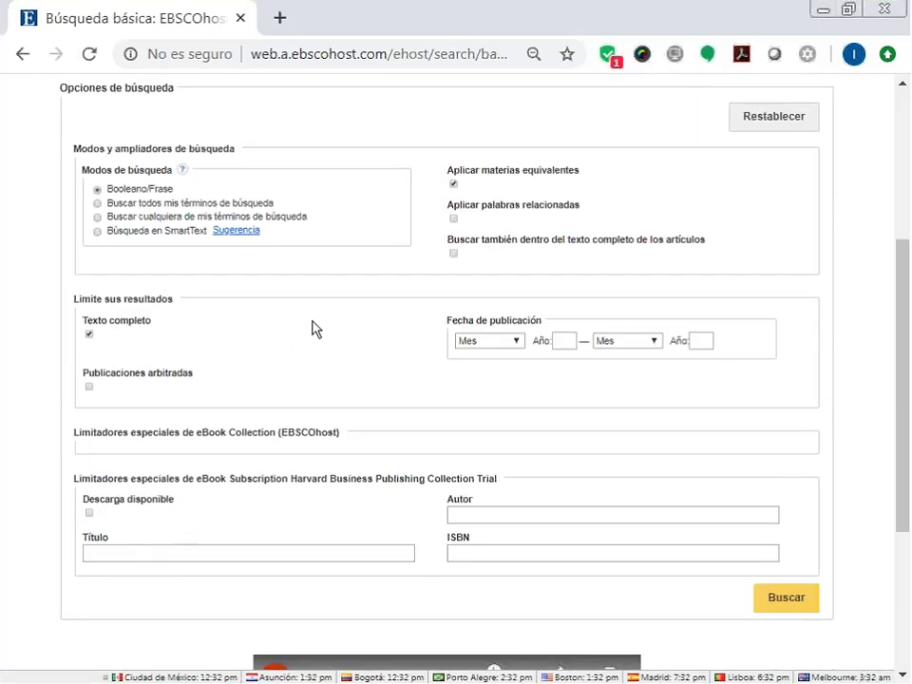
{"action": "scroll", "coordinate": [316, 346], "scroll_direction": "down", "scroll_amount": 1}
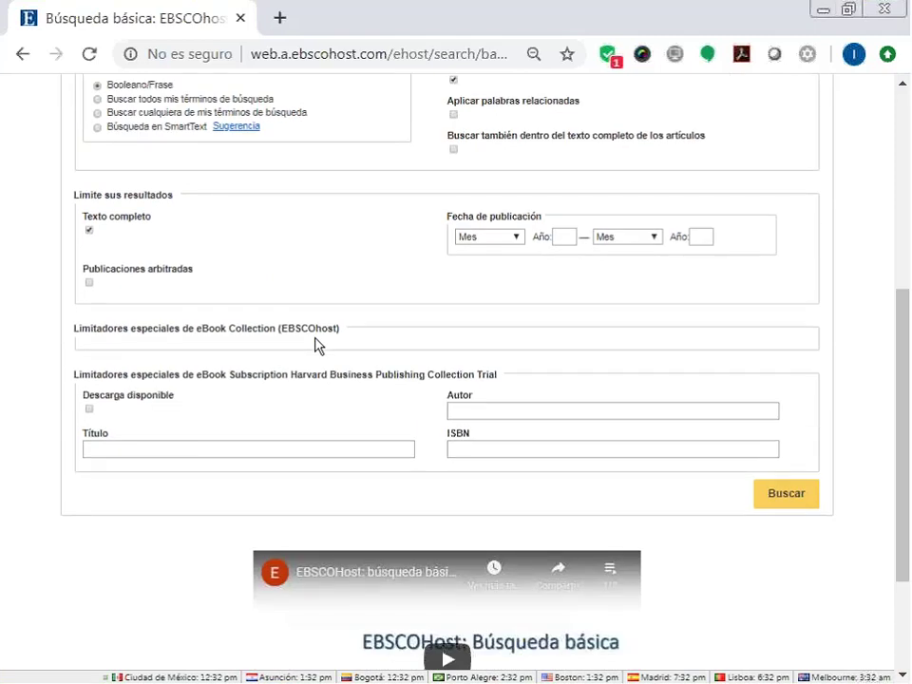
{"action": "scroll", "coordinate": [257, 276], "scroll_direction": "up", "scroll_amount": 1}
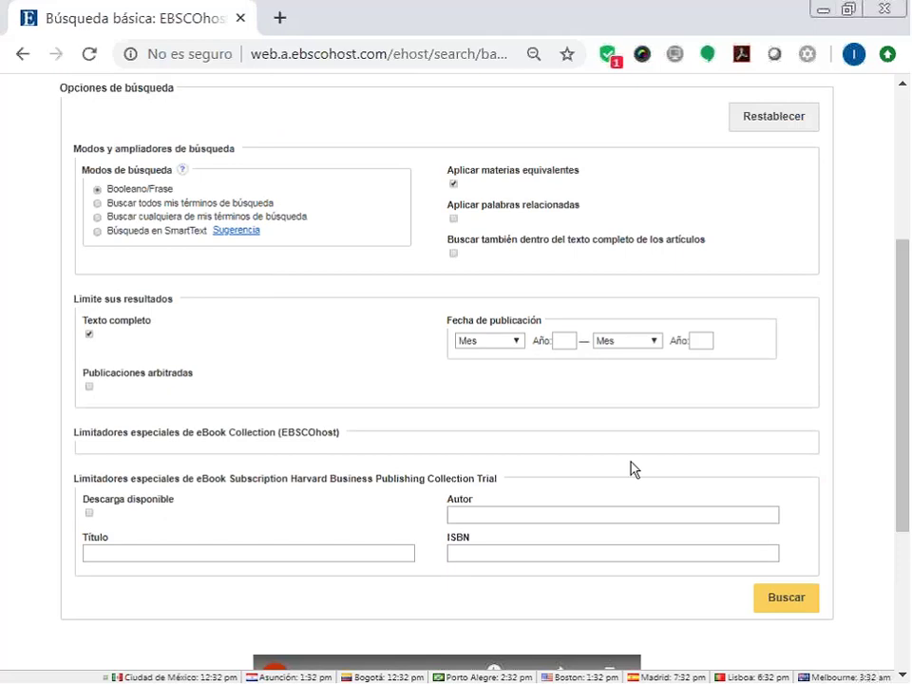
{"action": "scroll", "coordinate": [643, 482], "scroll_direction": "down", "scroll_amount": 3}
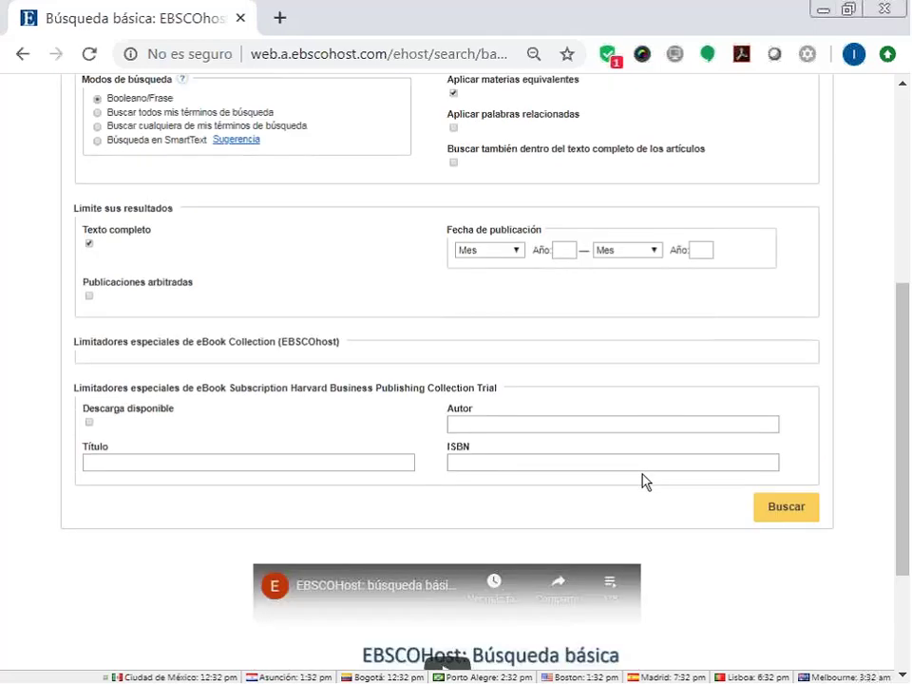
{"action": "scroll", "coordinate": [642, 481], "scroll_direction": "up", "scroll_amount": 6}
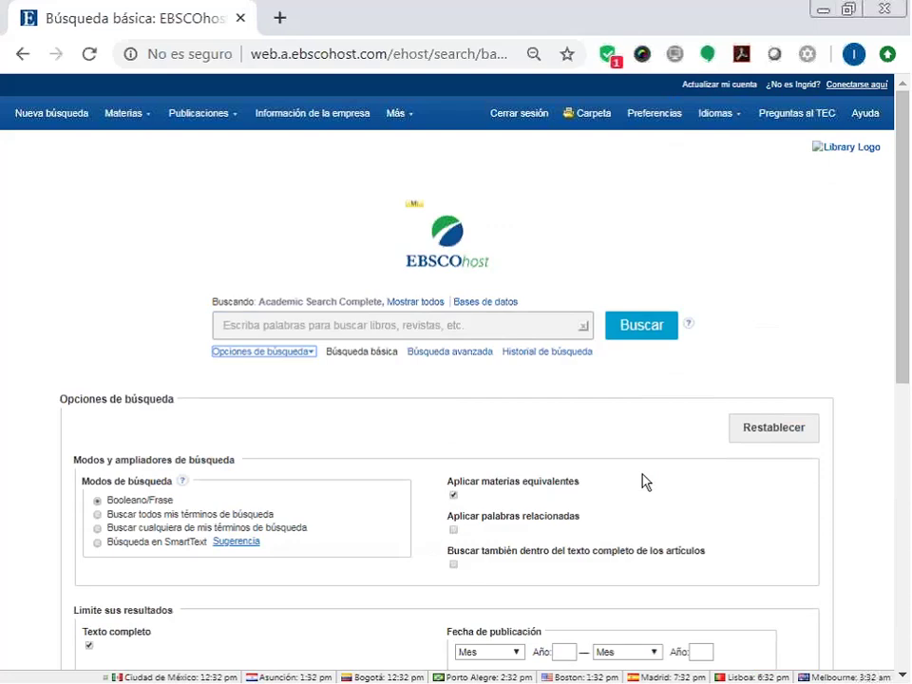
{"action": "left_click", "coordinate": [471, 324]}
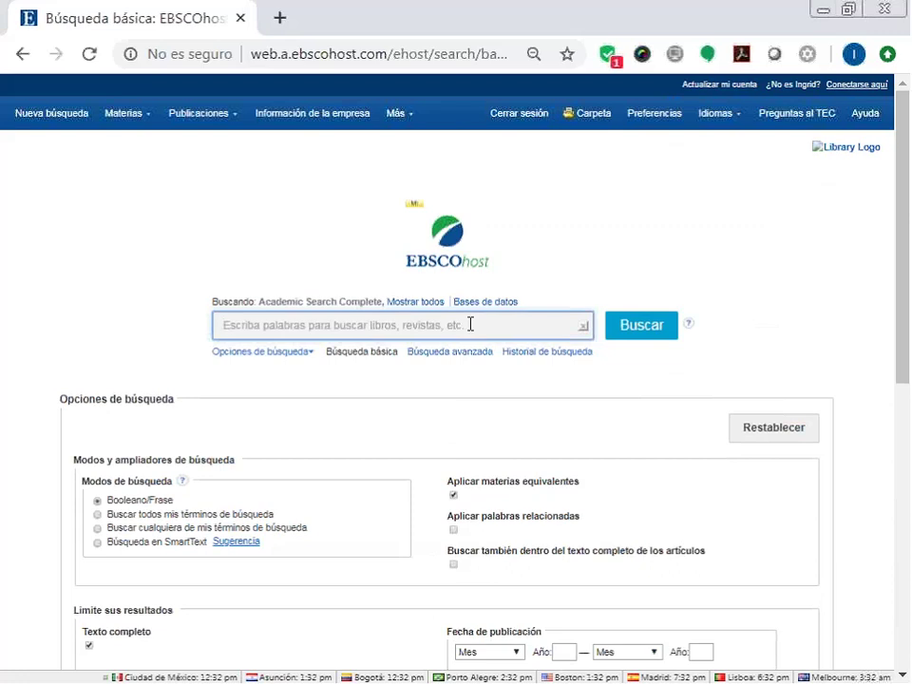
{"action": "left_click", "coordinate": [455, 354]}
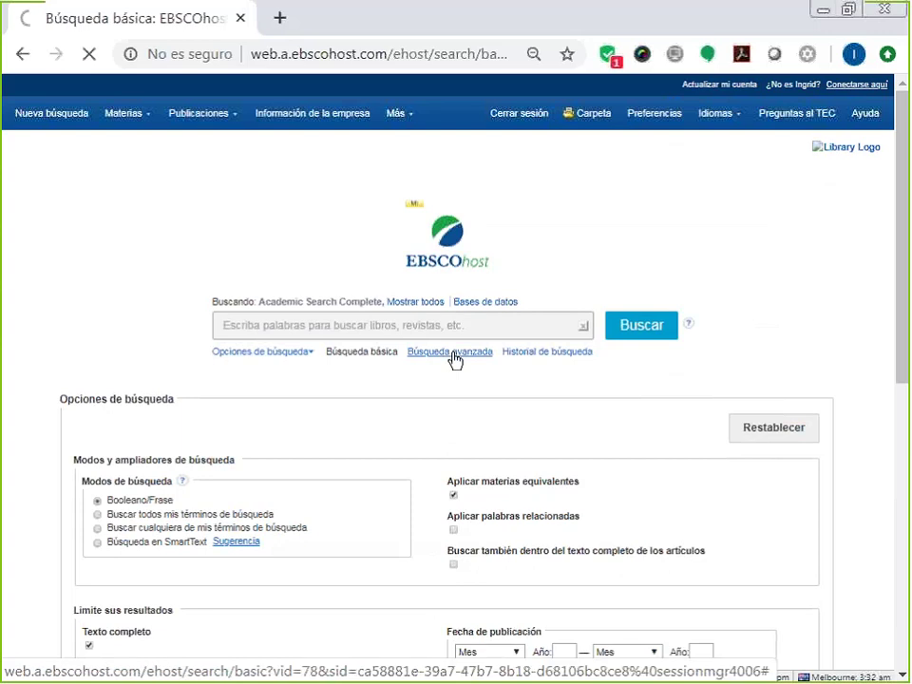
Search the SO Fuente field for 'harvard business review', returning 29,177 results.
{"action": "left_click", "coordinate": [437, 174]}
{"action": "left_click", "coordinate": [399, 290]}
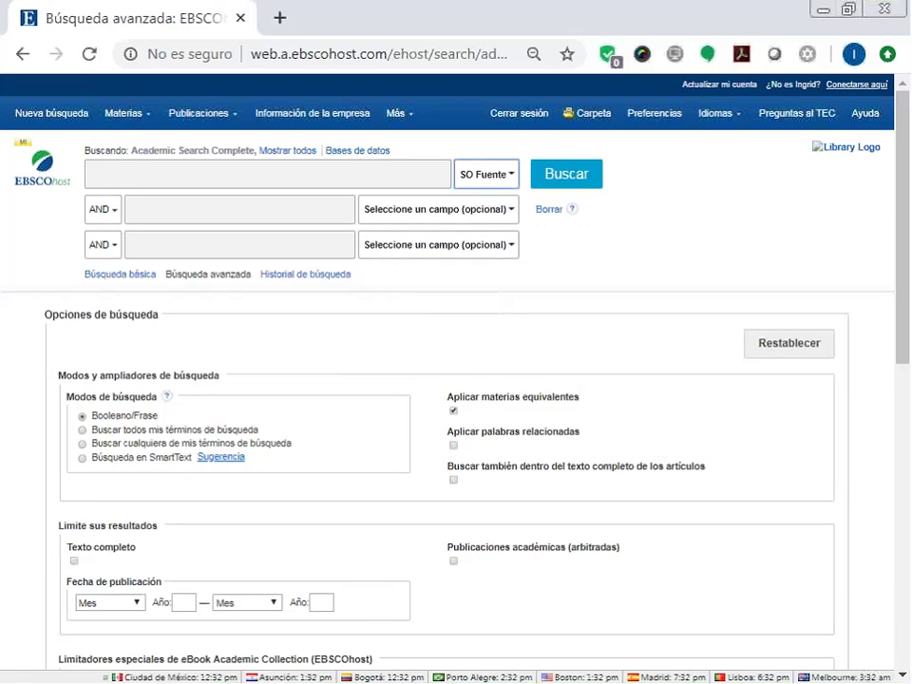
{"action": "left_click", "coordinate": [323, 173]}
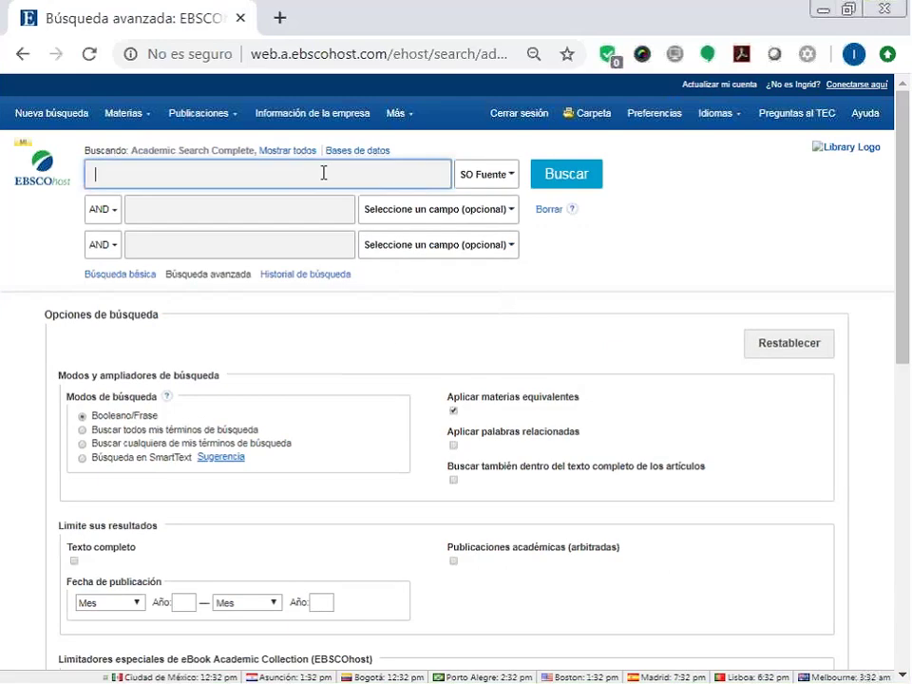
{"action": "type", "text": "Harvard"}
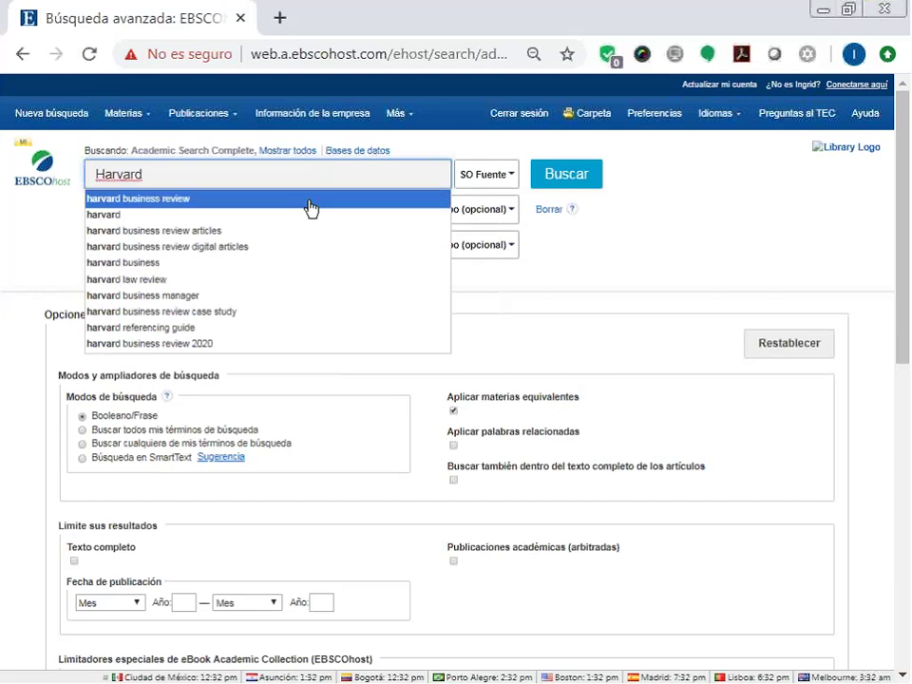
{"action": "left_click", "coordinate": [310, 201]}
{"action": "left_click", "coordinate": [559, 180]}
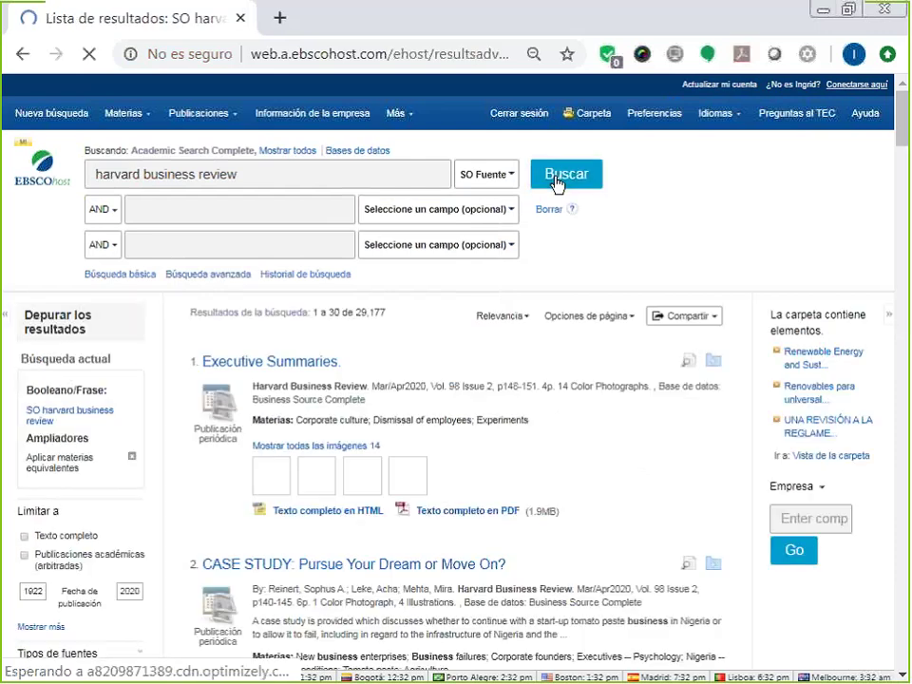
{"action": "scroll", "coordinate": [558, 185], "scroll_direction": "down", "scroll_amount": 1}
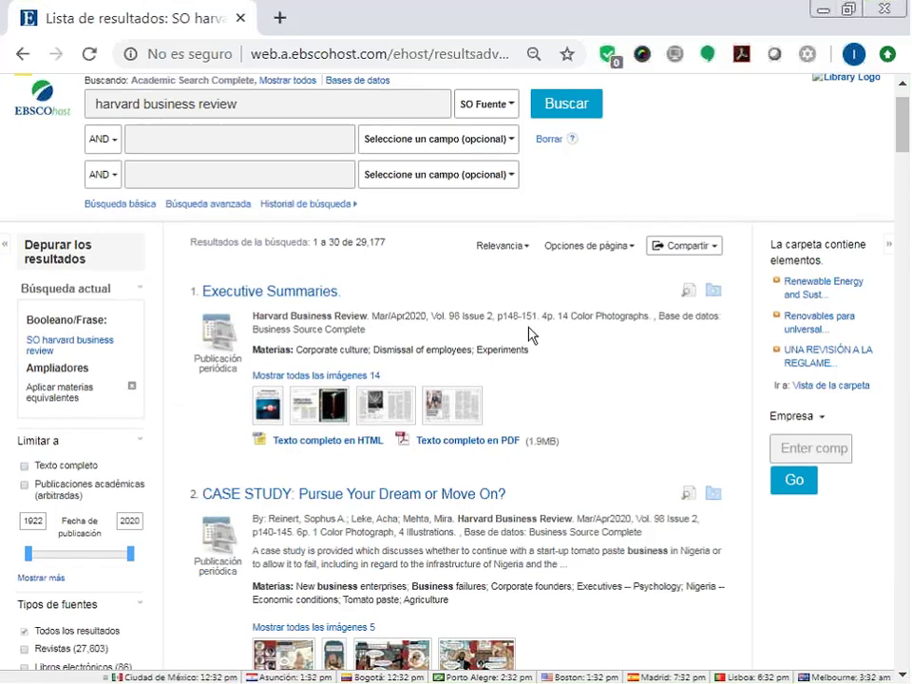
{"action": "scroll", "coordinate": [530, 332], "scroll_direction": "down", "scroll_amount": 3}
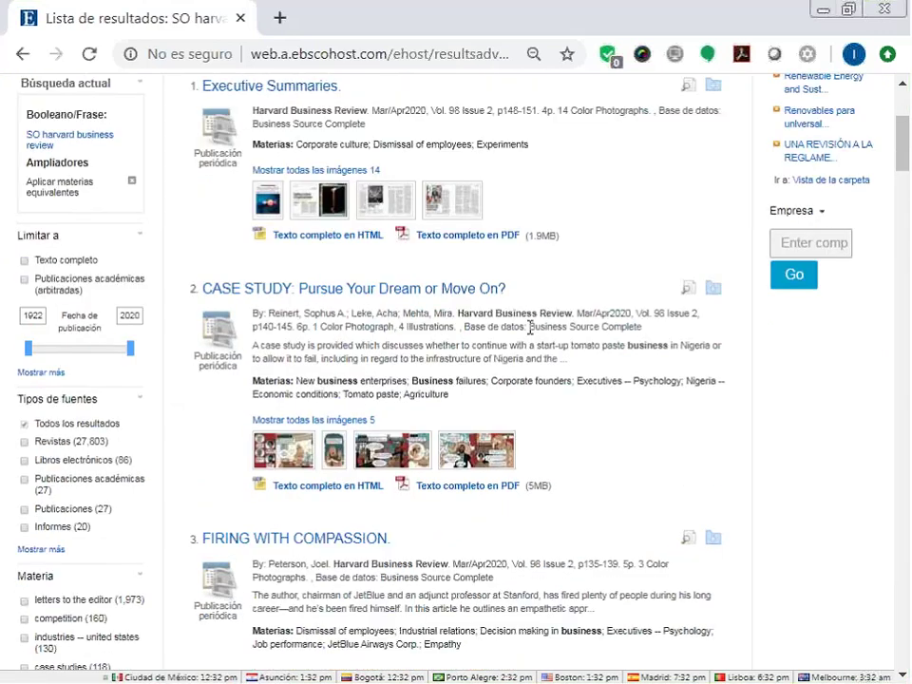
{"action": "scroll", "coordinate": [531, 330], "scroll_direction": "down", "scroll_amount": 3}
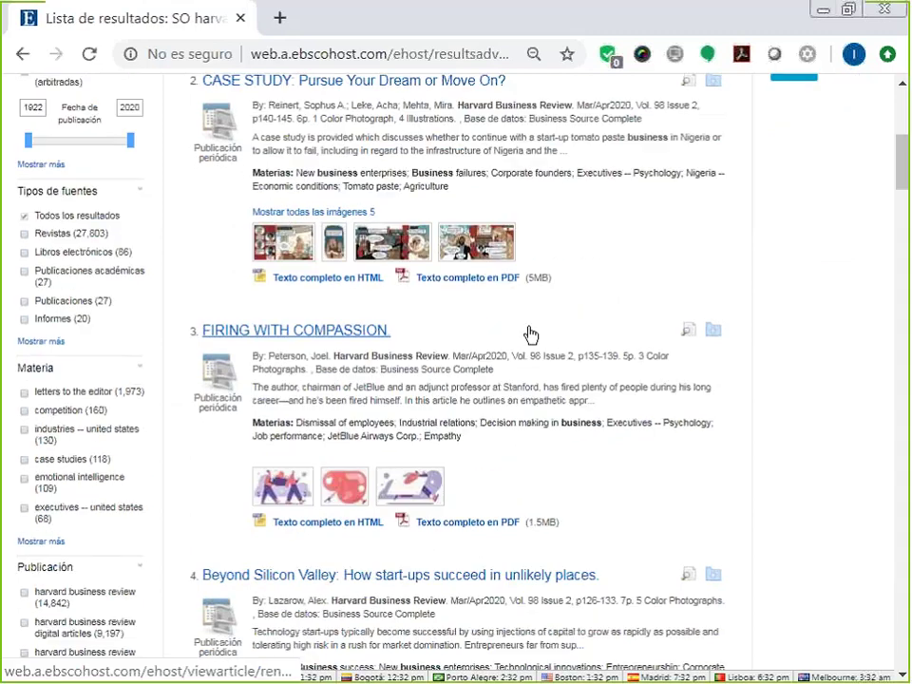
{"action": "scroll", "coordinate": [530, 334], "scroll_direction": "down", "scroll_amount": 7}
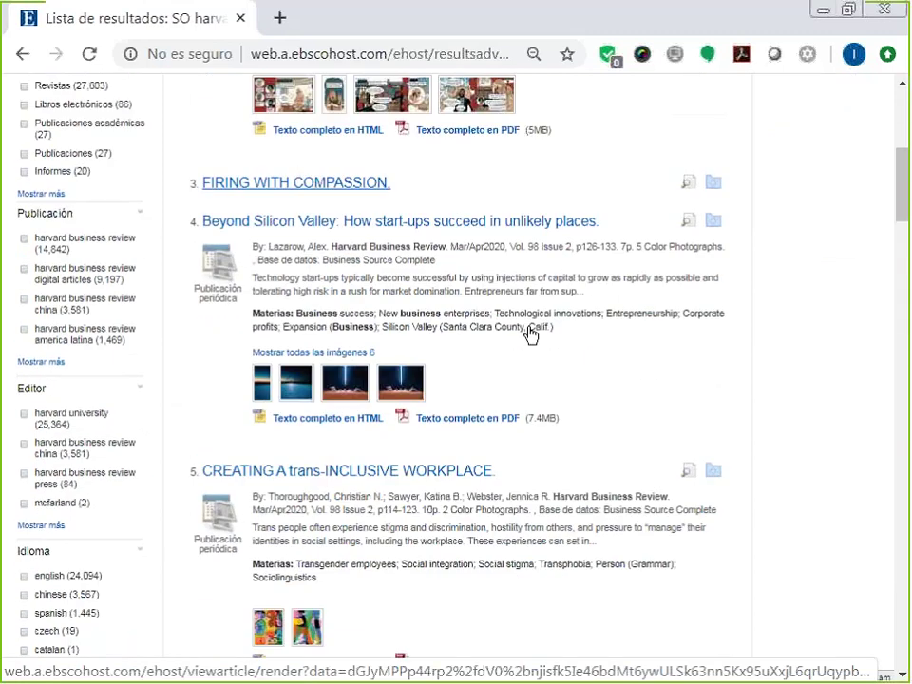
{"action": "scroll", "coordinate": [530, 336], "scroll_direction": "up", "scroll_amount": 2}
{"action": "scroll", "coordinate": [530, 327], "scroll_direction": "up", "scroll_amount": 10}
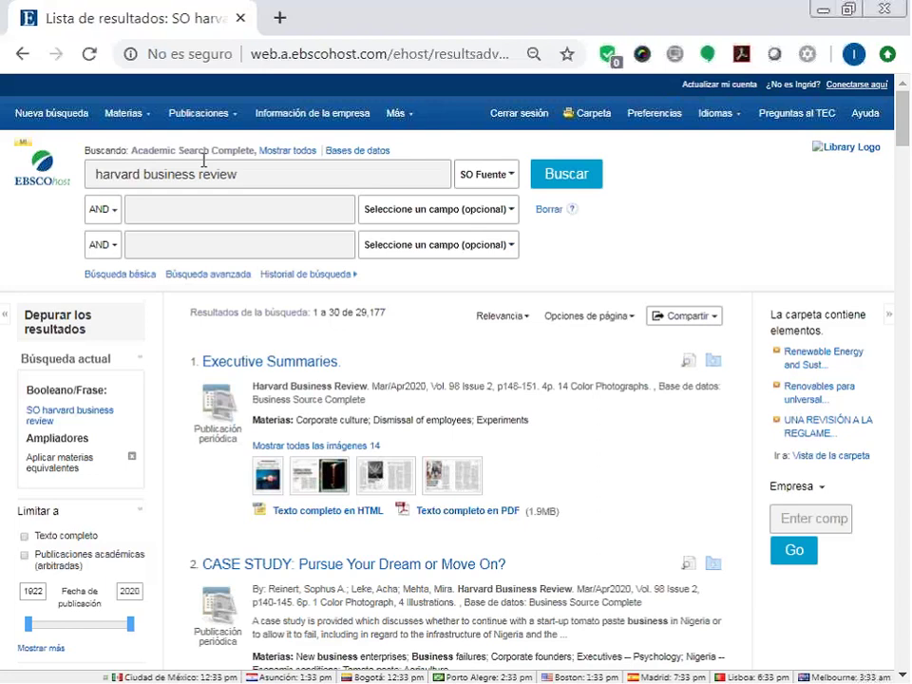
Open the Business Source Complete publications list and try its search-type options, ending on alphabetical.
{"action": "left_click", "coordinate": [59, 115]}
{"action": "left_click", "coordinate": [202, 113]}
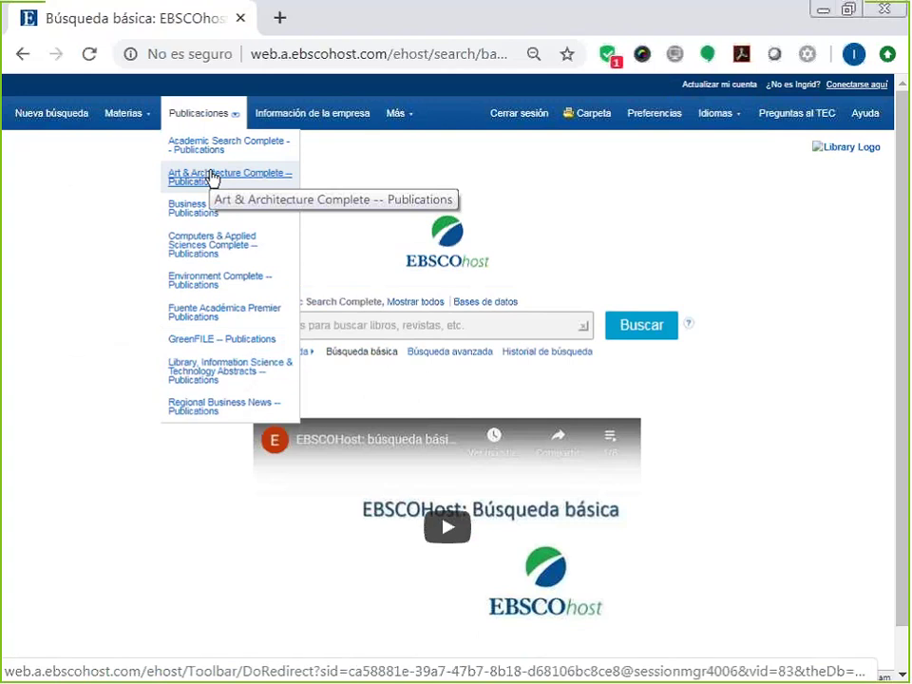
{"action": "left_click", "coordinate": [191, 210]}
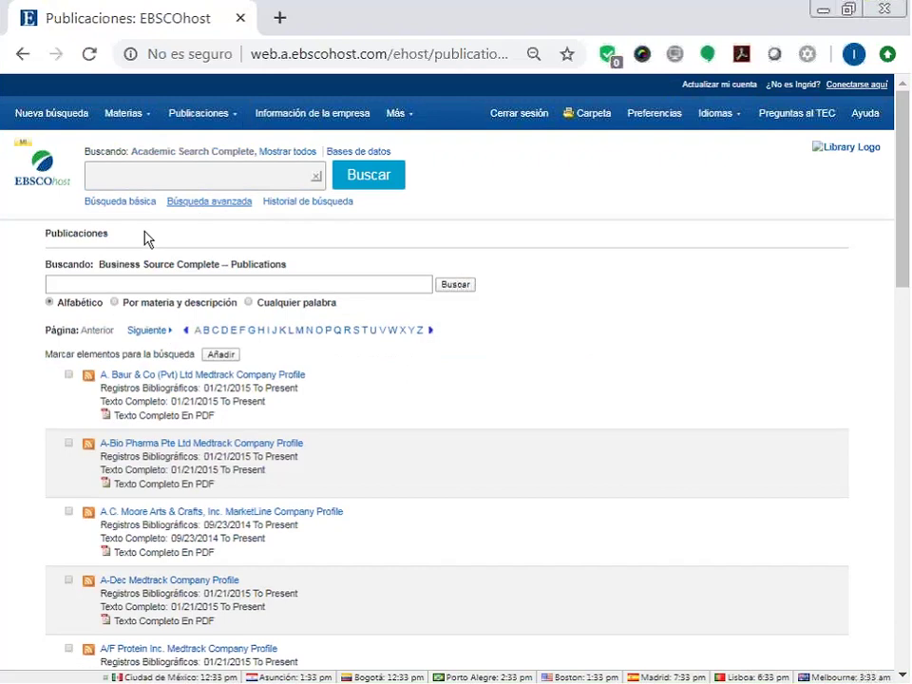
{"action": "left_click", "coordinate": [115, 303]}
{"action": "left_click", "coordinate": [248, 303]}
{"action": "left_click", "coordinate": [116, 302]}
{"action": "left_click", "coordinate": [249, 303]}
{"action": "left_click", "coordinate": [50, 303]}
Search publications for HARVARD and open the Harvard Business Review details page.
{"action": "left_click", "coordinate": [76, 285]}
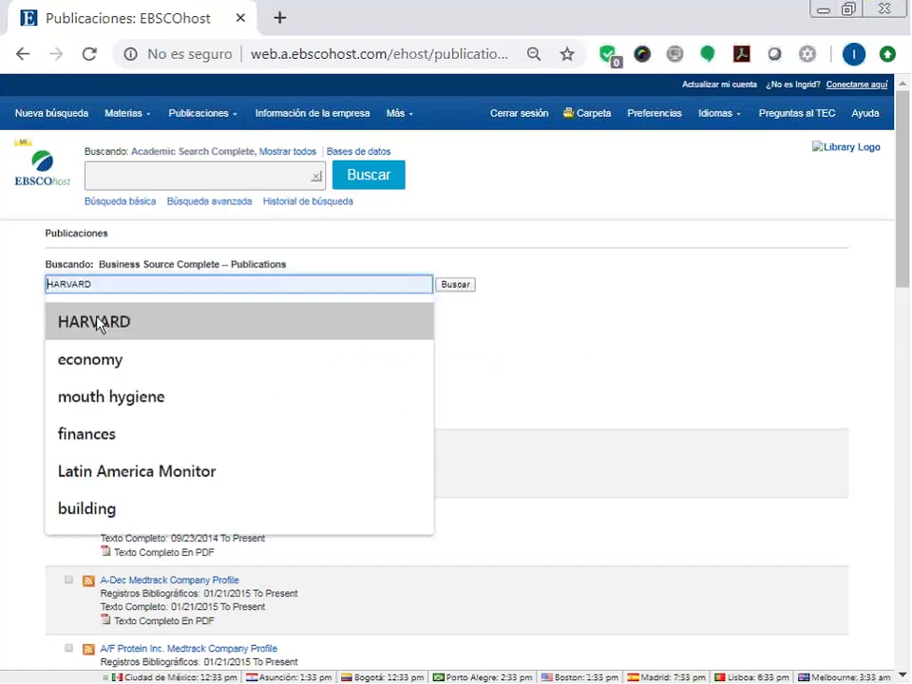
{"action": "left_click", "coordinate": [99, 323]}
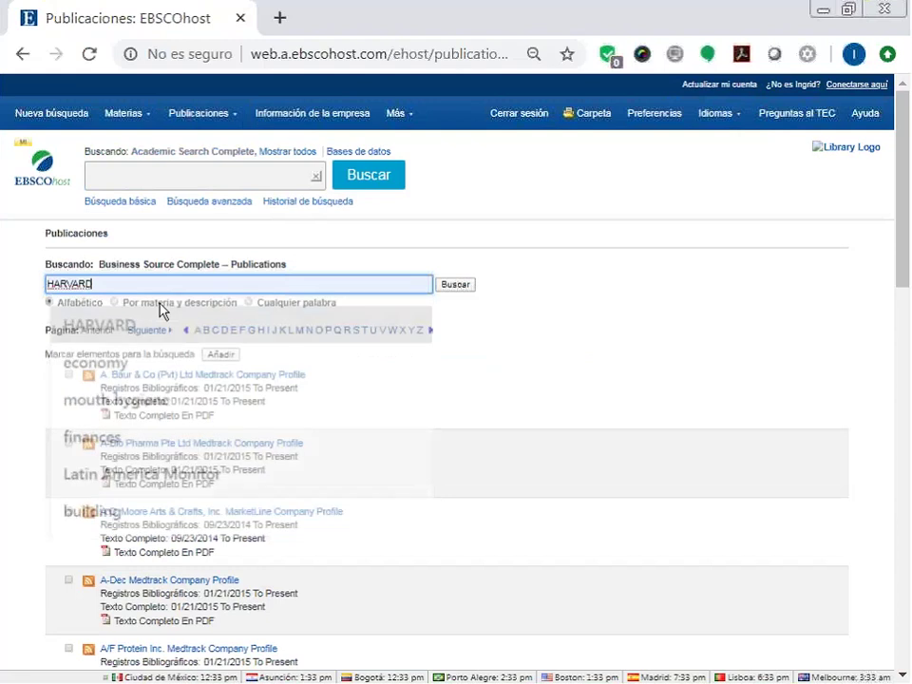
{"action": "left_click", "coordinate": [458, 286]}
{"action": "scroll", "coordinate": [439, 508], "scroll_direction": "down", "scroll_amount": 2}
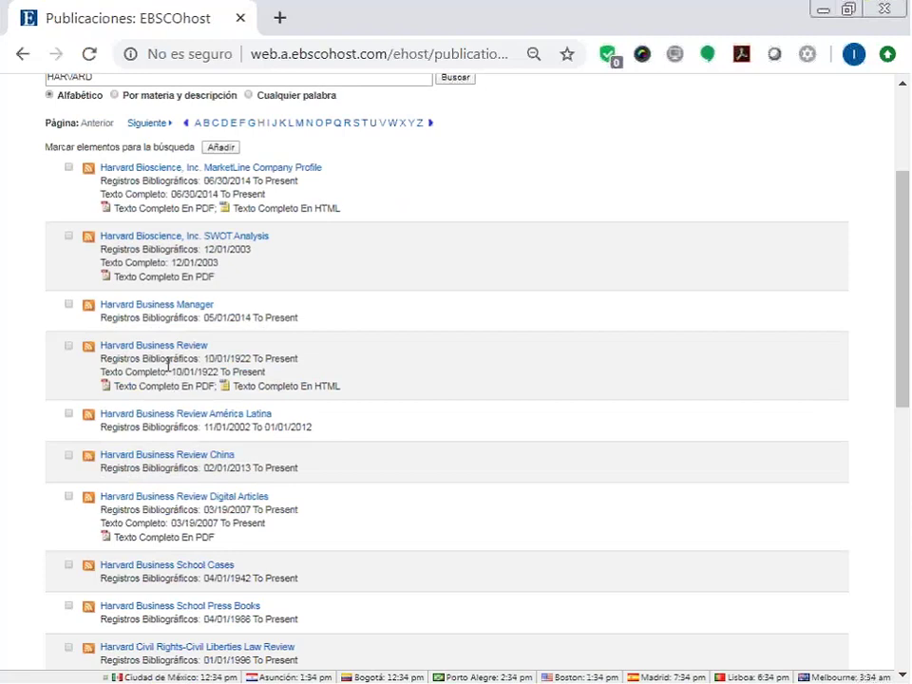
{"action": "left_click", "coordinate": [166, 348]}
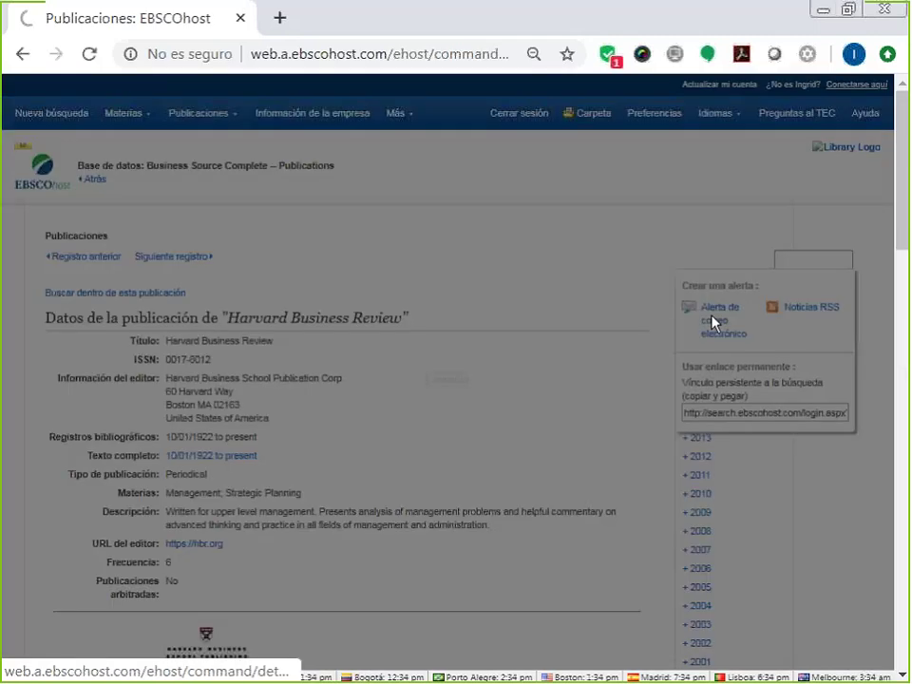
Save an e-mail alert for Harvard Business Review and go back to Nueva búsqueda.
{"action": "left_click", "coordinate": [715, 314]}
{"action": "scroll", "coordinate": [332, 494], "scroll_direction": "down", "scroll_amount": 3}
{"action": "left_click", "coordinate": [320, 473]}
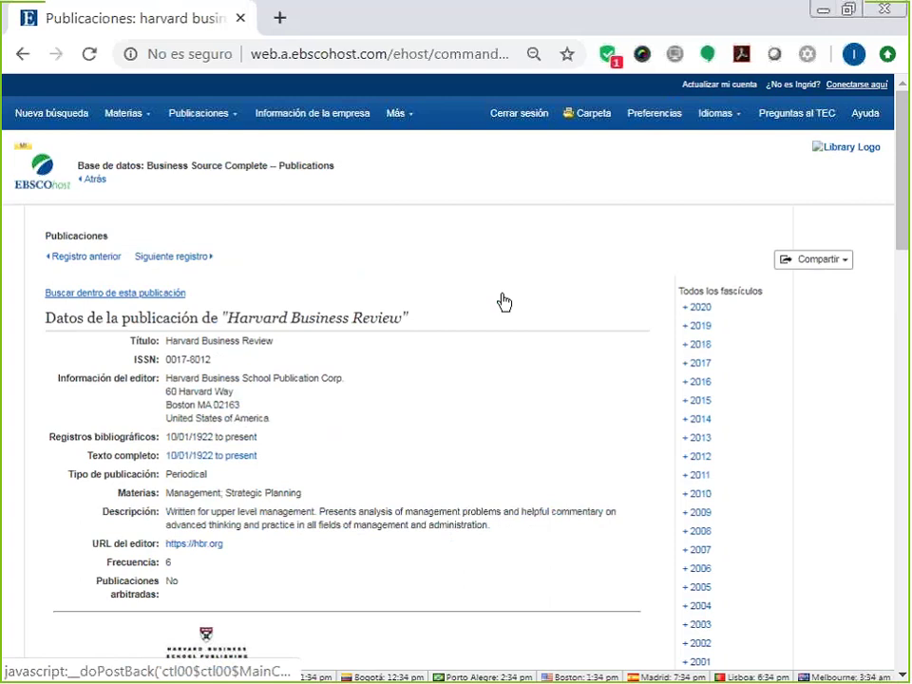
{"action": "left_click", "coordinate": [53, 113]}
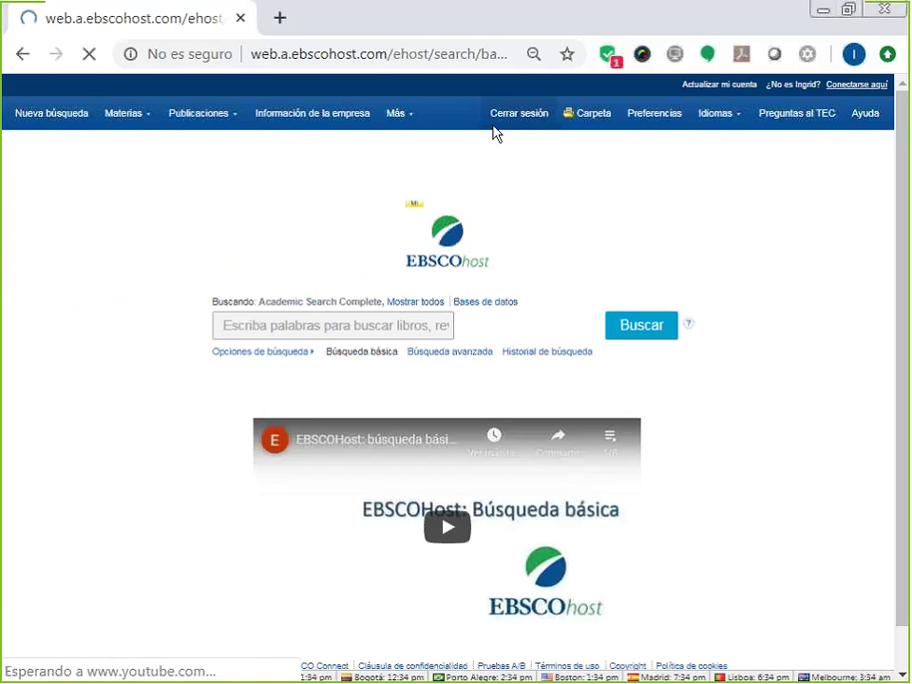
Open the folder's Alertas de publicación, showing Análisis Económico and Harvard Business Review alerts.
{"action": "left_click", "coordinate": [589, 113]}
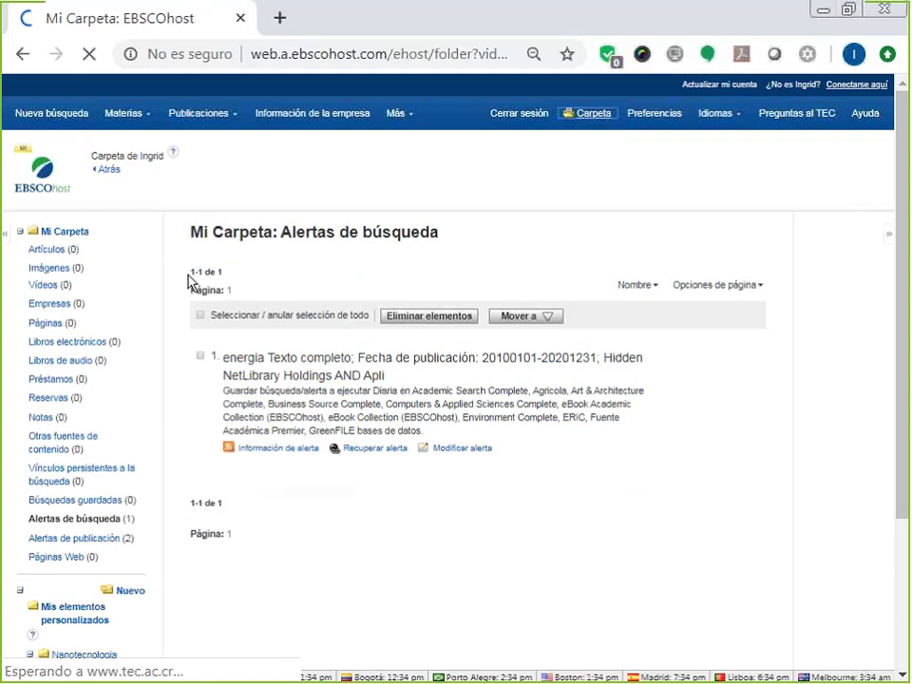
{"action": "scroll", "coordinate": [173, 287], "scroll_direction": "down", "scroll_amount": 1}
{"action": "scroll", "coordinate": [91, 313], "scroll_direction": "down", "scroll_amount": 2}
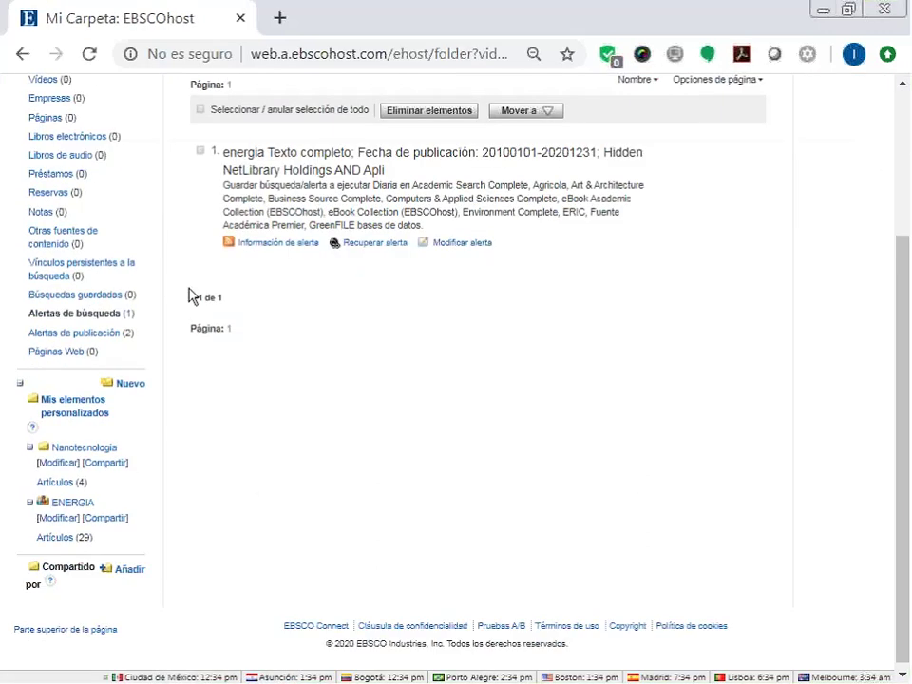
{"action": "left_click", "coordinate": [104, 340]}
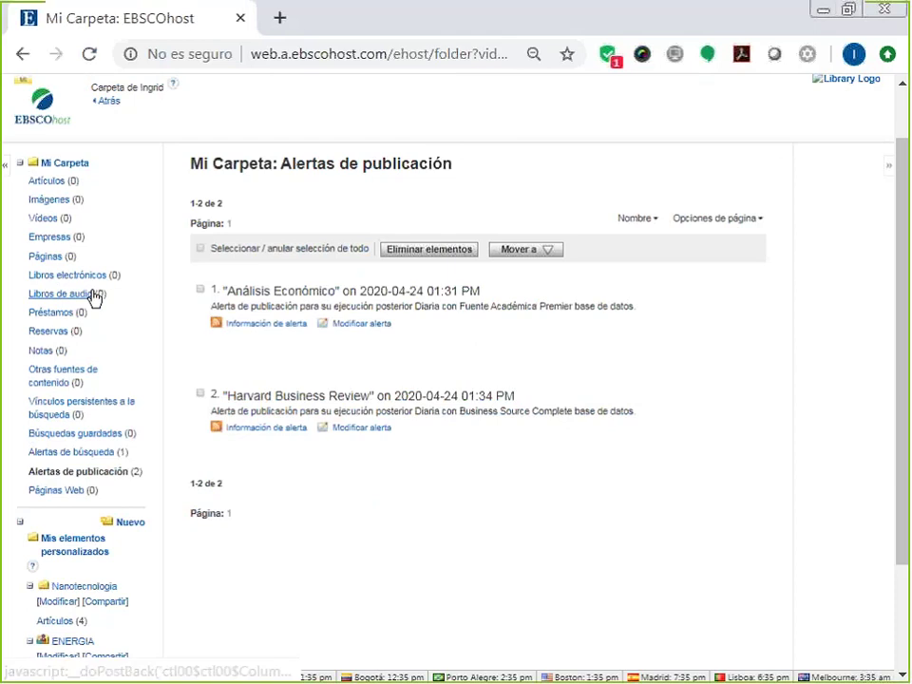
{"action": "scroll", "coordinate": [95, 298], "scroll_direction": "up", "scroll_amount": 1}
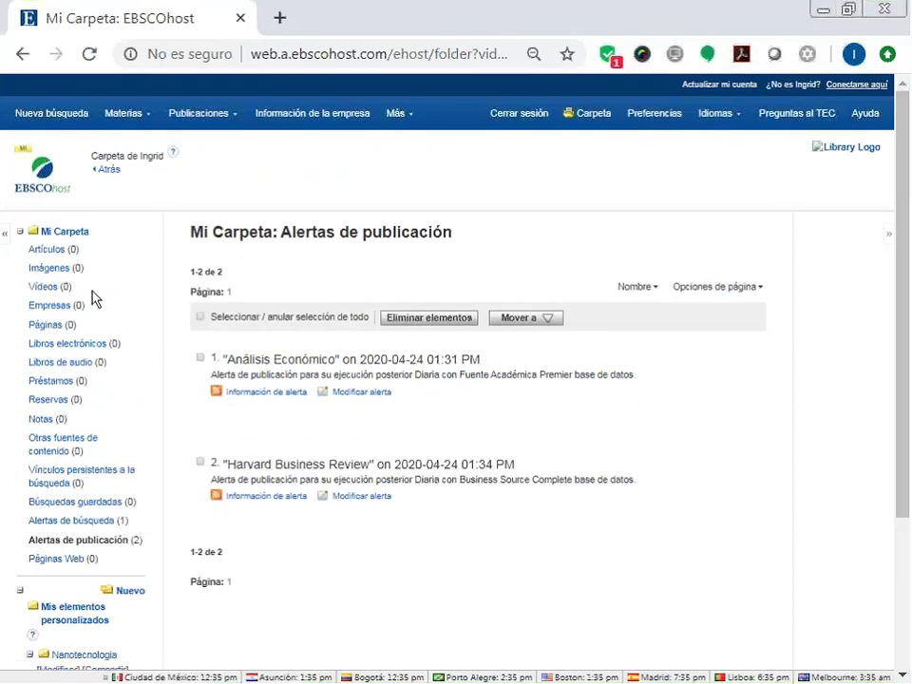
Return to Búsqueda básica, browse the Más resources menu, and place the cursor in the search box.
{"action": "left_click", "coordinate": [199, 107]}
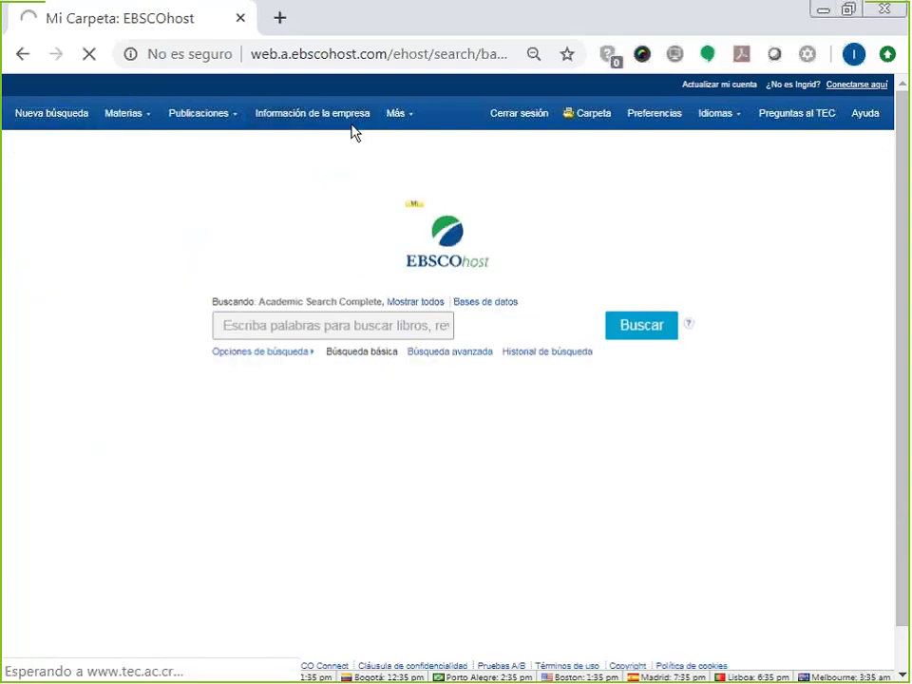
{"action": "left_click", "coordinate": [413, 114]}
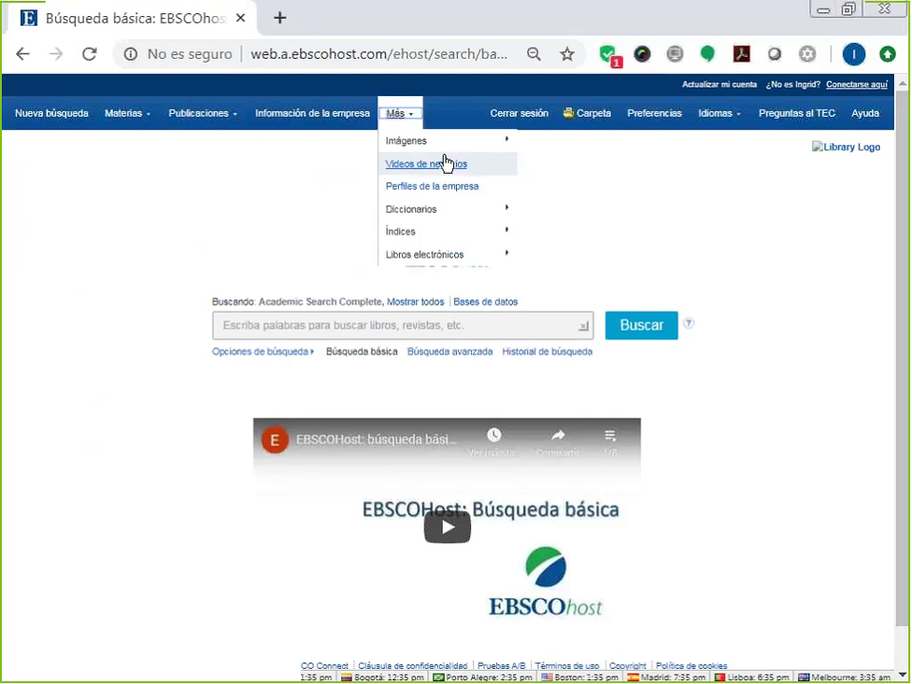
{"action": "mouse_move", "coordinate": [443, 149]}
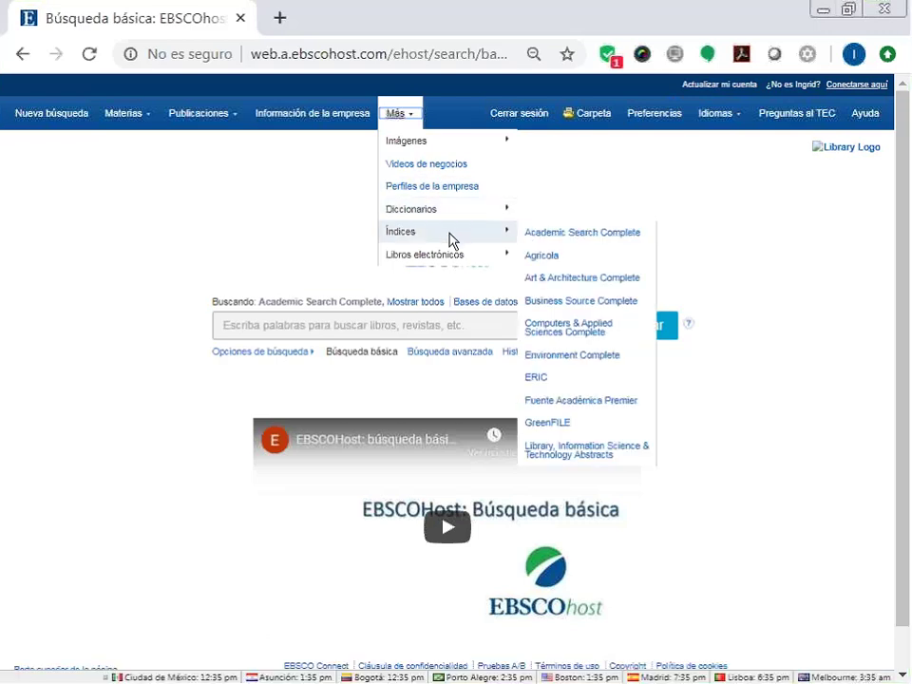
{"action": "mouse_move", "coordinate": [451, 237]}
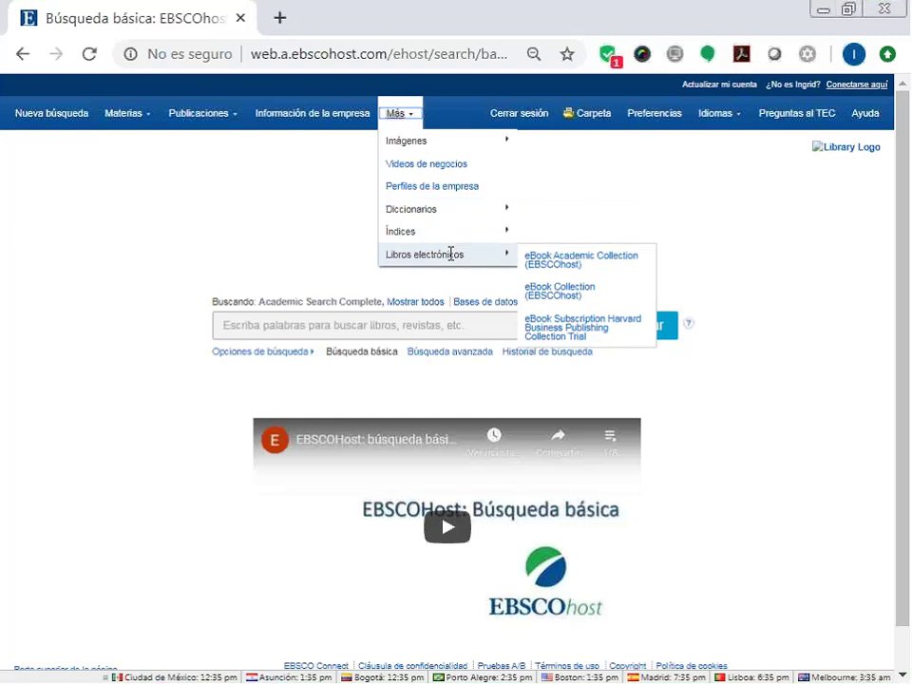
{"action": "mouse_move", "coordinate": [395, 231]}
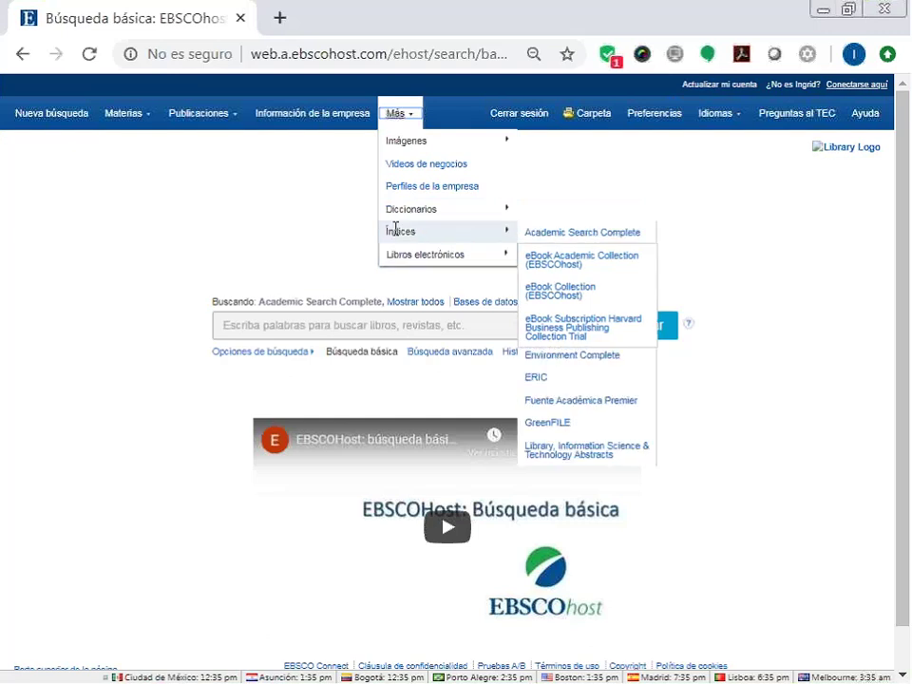
{"action": "left_click", "coordinate": [279, 329]}
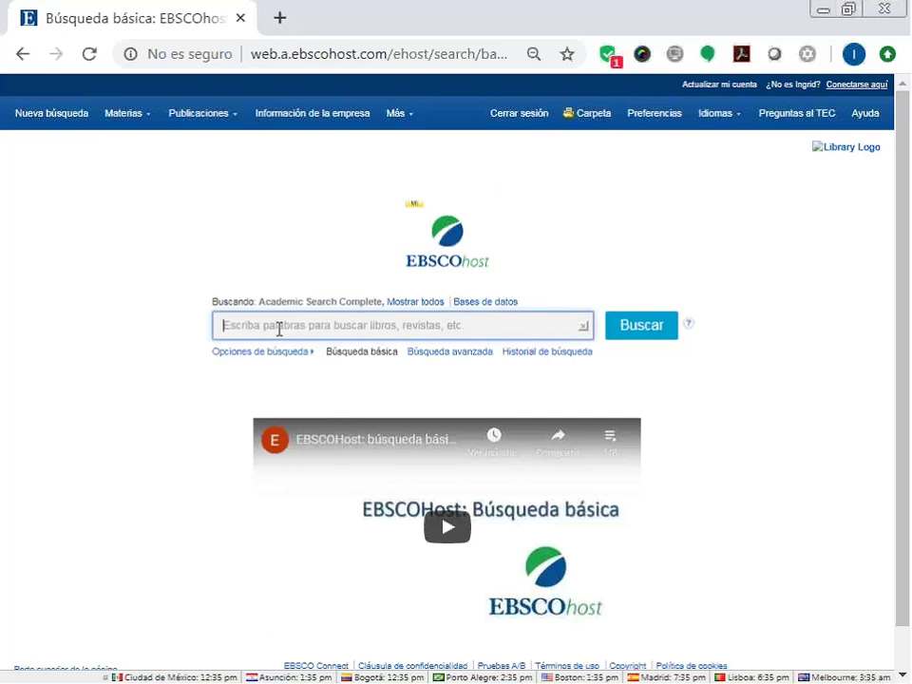
Search for 'marketing' (1,374,357 results) and expand the full Tipos de fuentes list.
{"action": "type", "text": "marketin"}
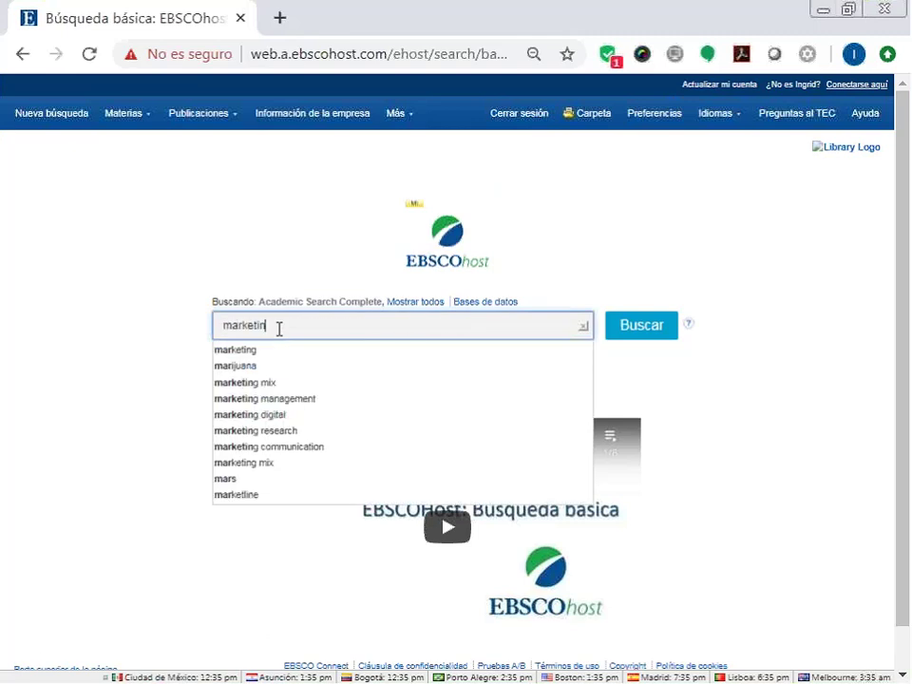
{"action": "type", "text": "g"}
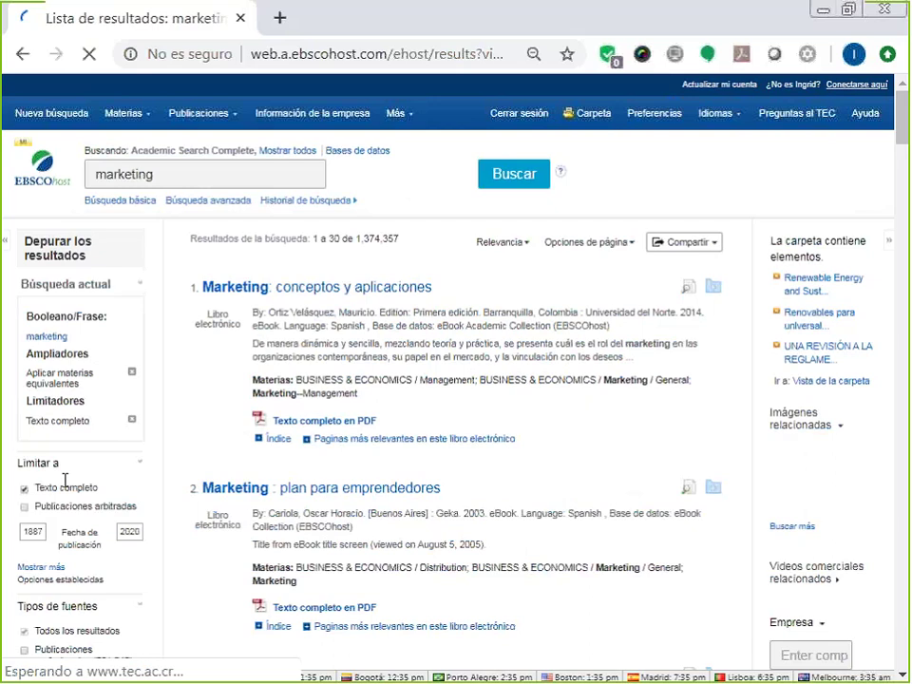
{"action": "scroll", "coordinate": [64, 480], "scroll_direction": "down", "scroll_amount": 3}
{"action": "left_click", "coordinate": [40, 515]}
{"action": "scroll", "coordinate": [561, 435], "scroll_direction": "down", "scroll_amount": 2}
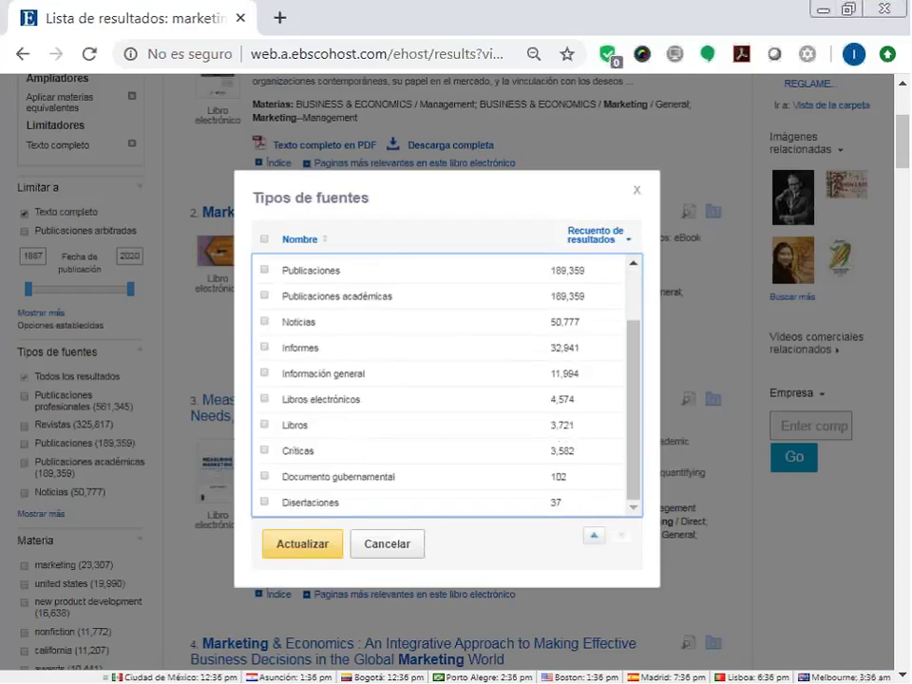
Filter the marketing results to Libros electrónicos only, leaving 4,574 eBooks.
{"action": "scroll", "coordinate": [319, 460], "scroll_direction": "down", "scroll_amount": 1}
{"action": "scroll", "coordinate": [320, 459], "scroll_direction": "up", "scroll_amount": 2}
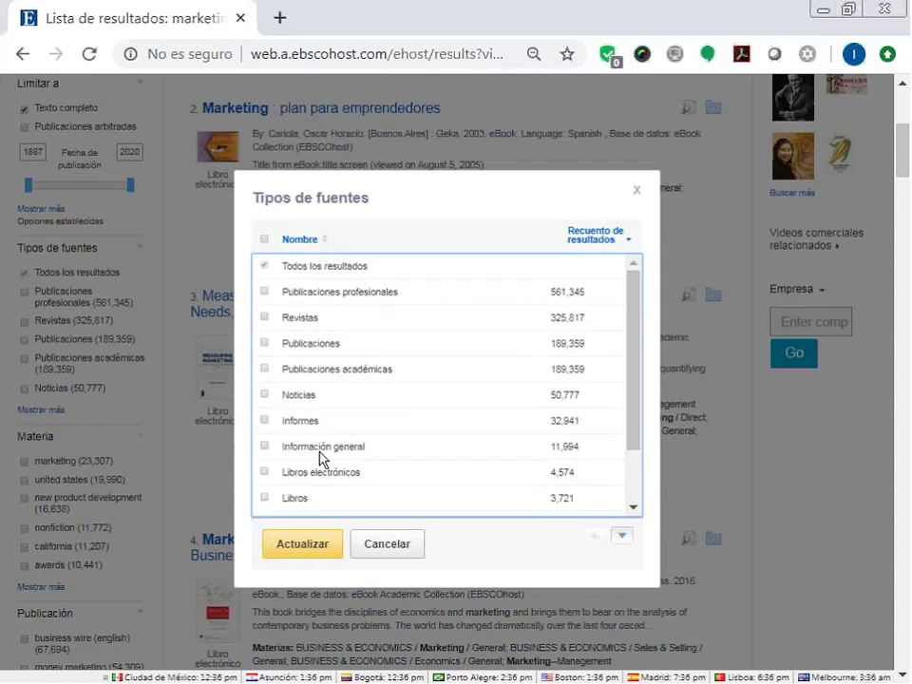
{"action": "scroll", "coordinate": [320, 460], "scroll_direction": "down", "scroll_amount": 2}
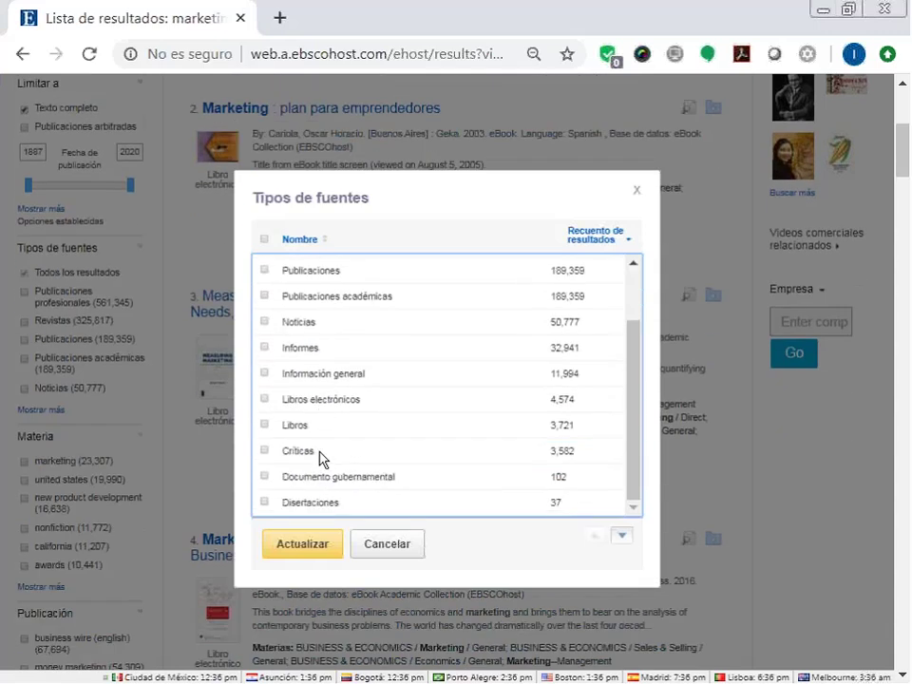
{"action": "left_click", "coordinate": [264, 399]}
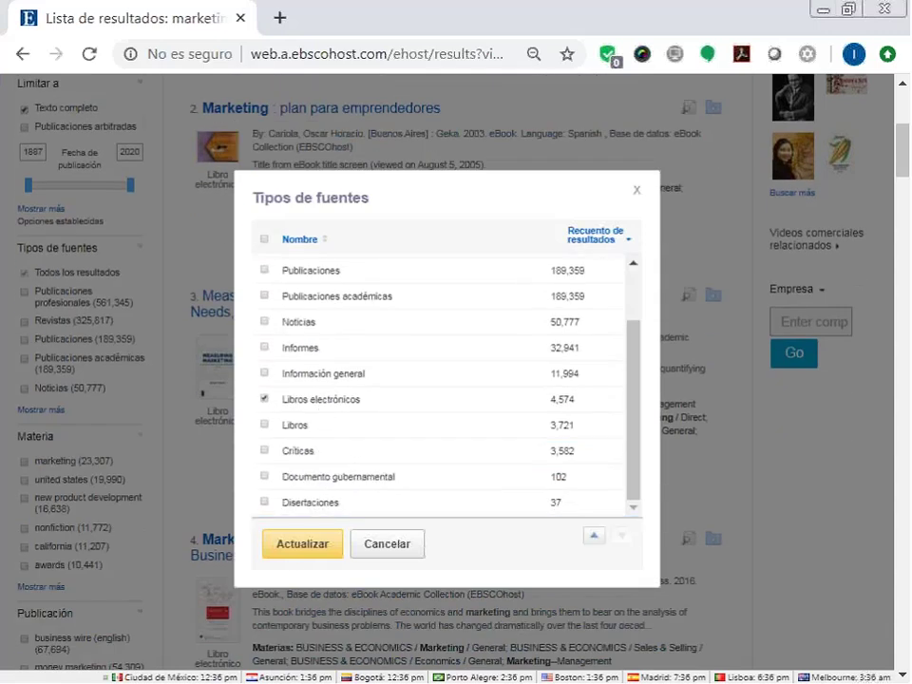
{"action": "left_click", "coordinate": [306, 553]}
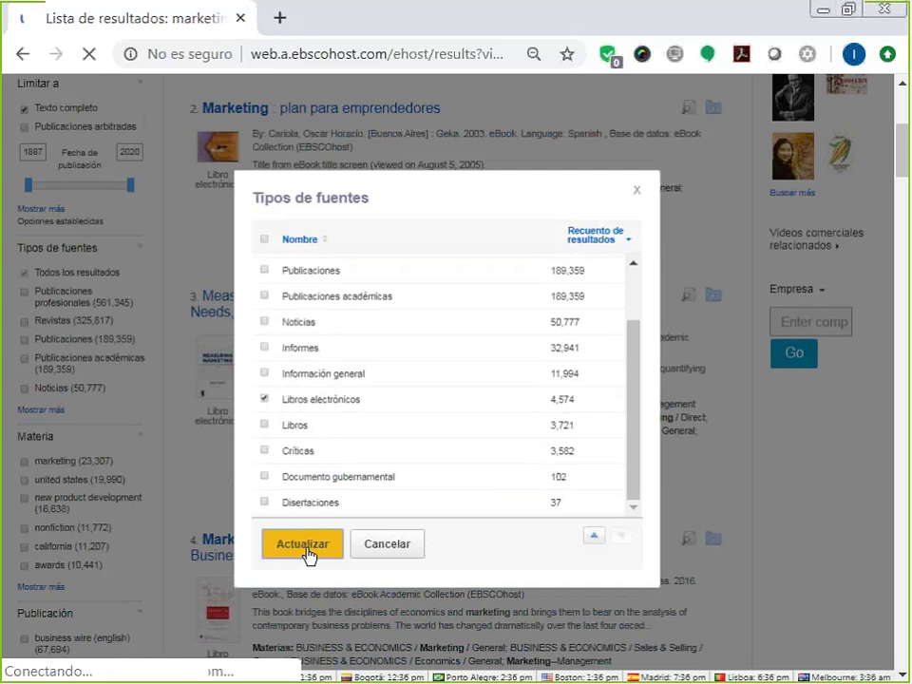
{"action": "scroll", "coordinate": [305, 552], "scroll_direction": "down", "scroll_amount": 1}
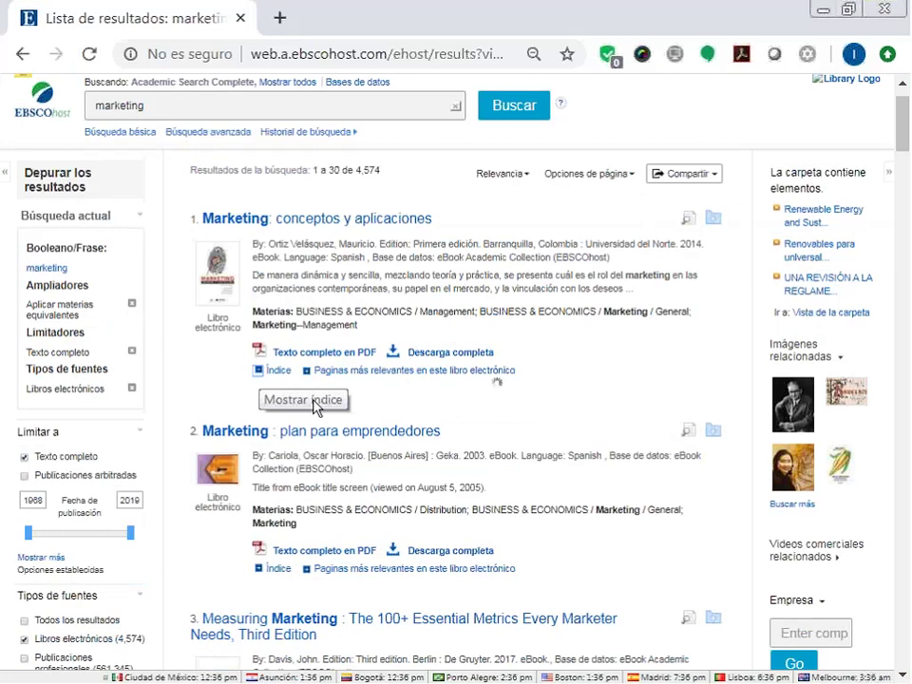
Expand the first two results' tables of contents, including Parte 2, and browse their chapters.
{"action": "left_click", "coordinate": [266, 374]}
{"action": "left_click", "coordinate": [283, 488]}
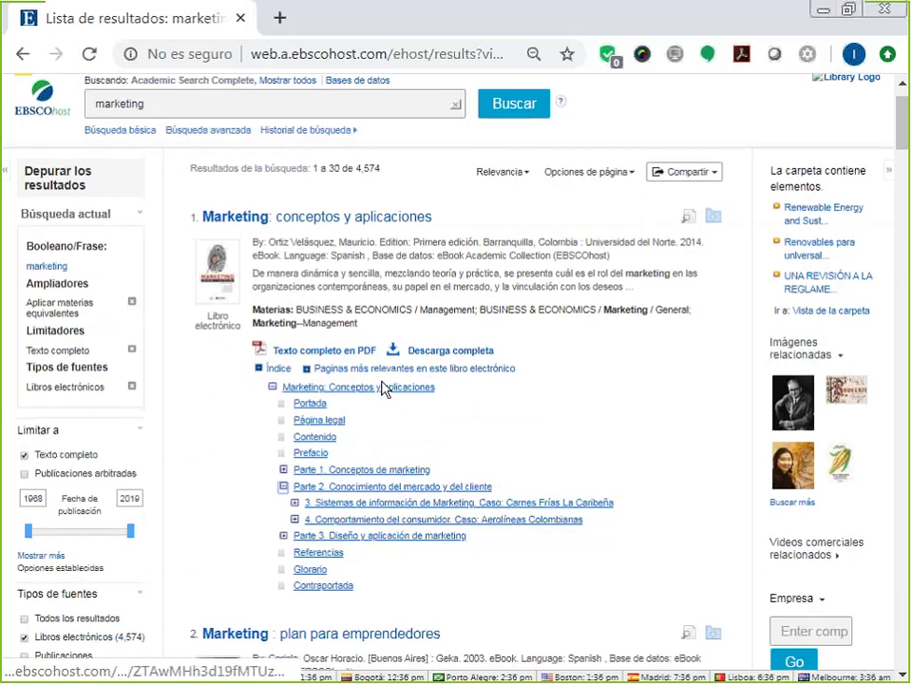
{"action": "scroll", "coordinate": [383, 388], "scroll_direction": "down", "scroll_amount": 5}
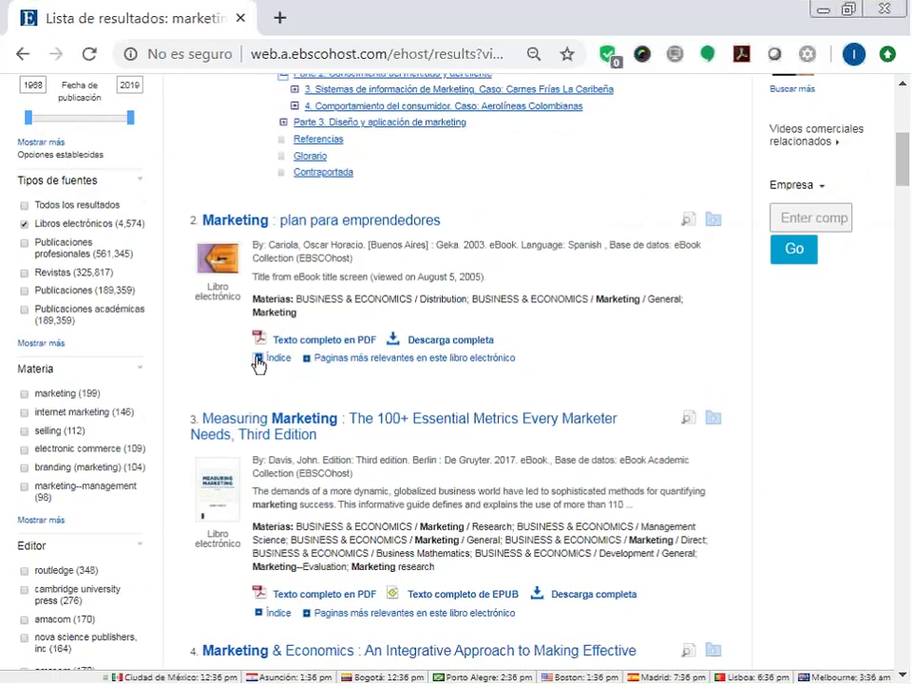
{"action": "left_click", "coordinate": [257, 360]}
{"action": "scroll", "coordinate": [258, 363], "scroll_direction": "down", "scroll_amount": 2}
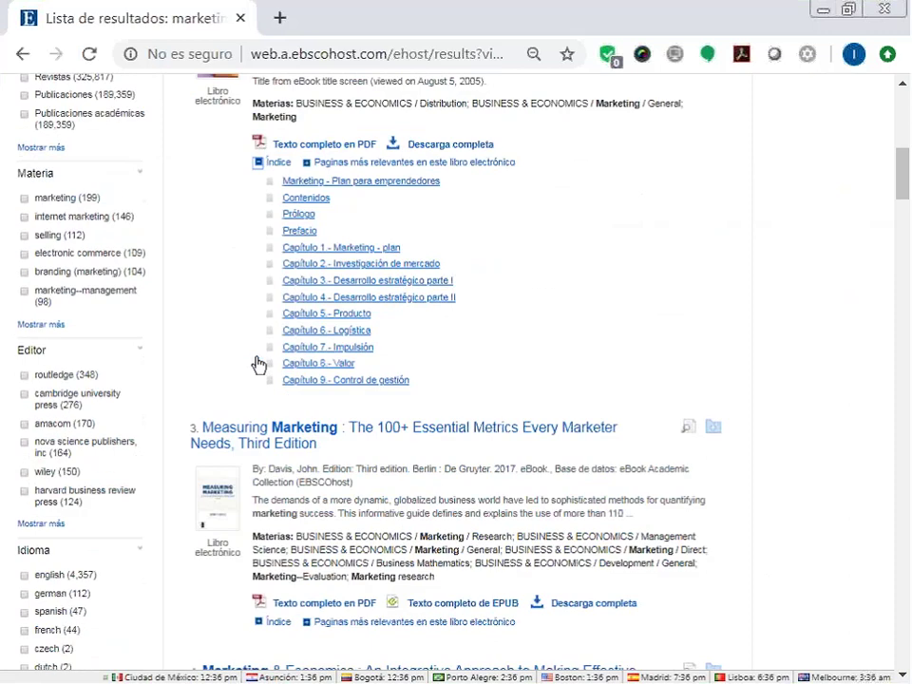
{"action": "scroll", "coordinate": [257, 364], "scroll_direction": "down", "scroll_amount": 2}
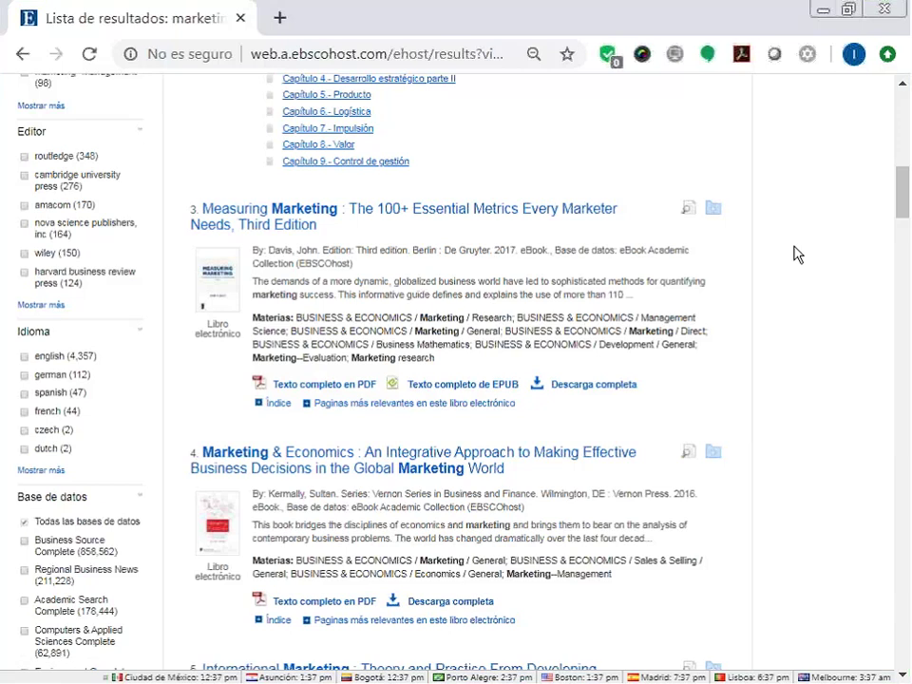
{"action": "scroll", "coordinate": [314, 325], "scroll_direction": "up", "scroll_amount": 10}
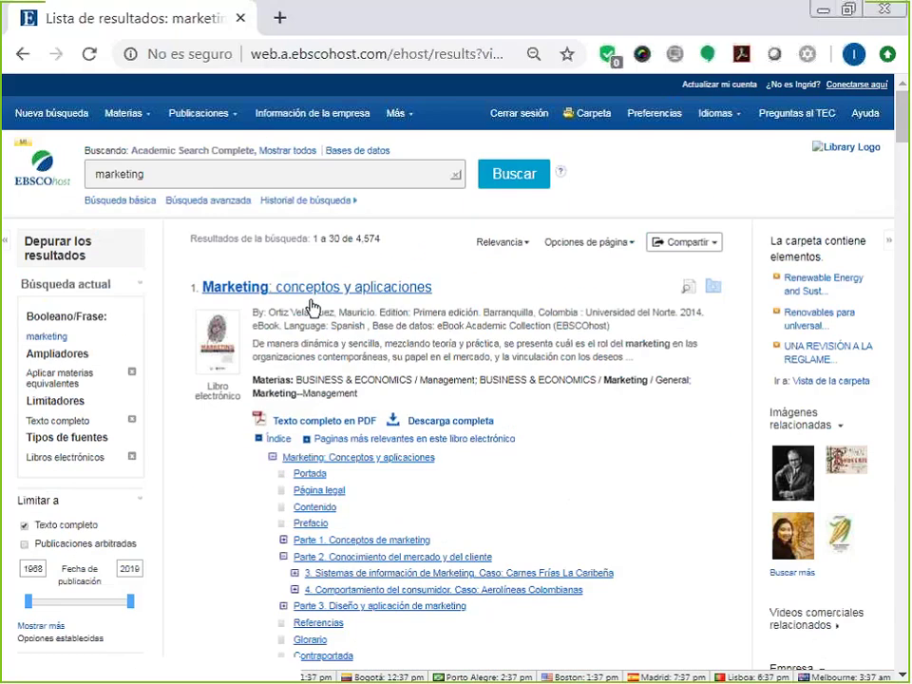
Open the Marketing: conceptos y aplicaciones record and check its unlimited users and 100-page save limit.
{"action": "left_click", "coordinate": [314, 291]}
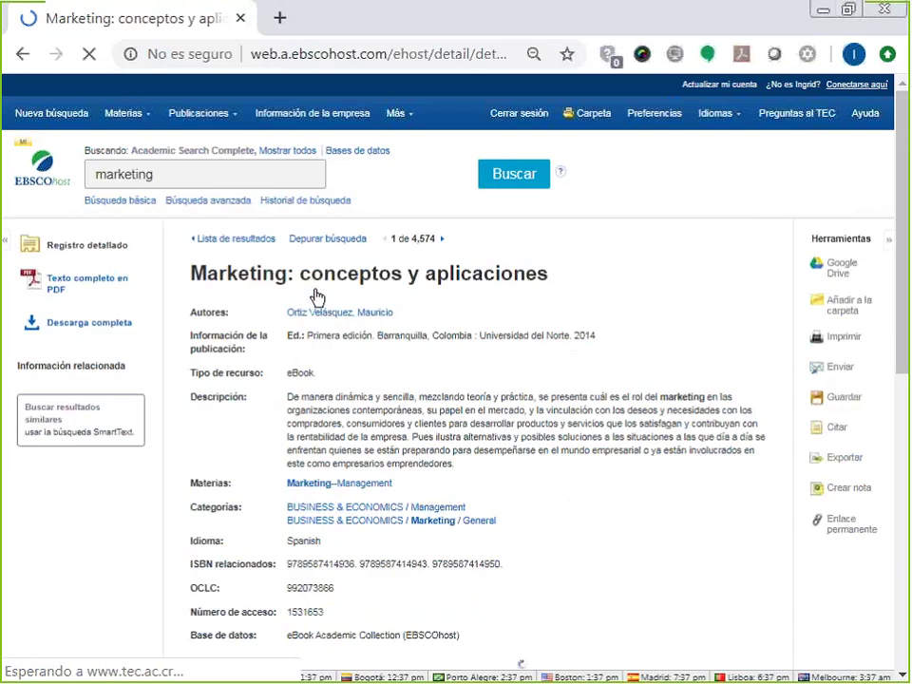
{"action": "scroll", "coordinate": [318, 297], "scroll_direction": "down", "scroll_amount": 1}
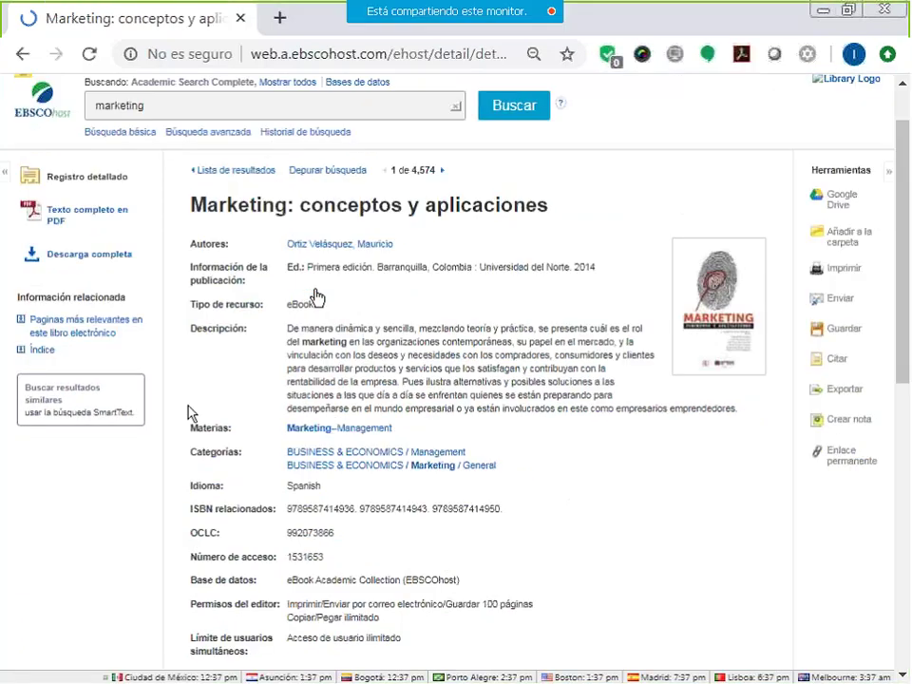
{"action": "scroll", "coordinate": [187, 413], "scroll_direction": "down", "scroll_amount": 3}
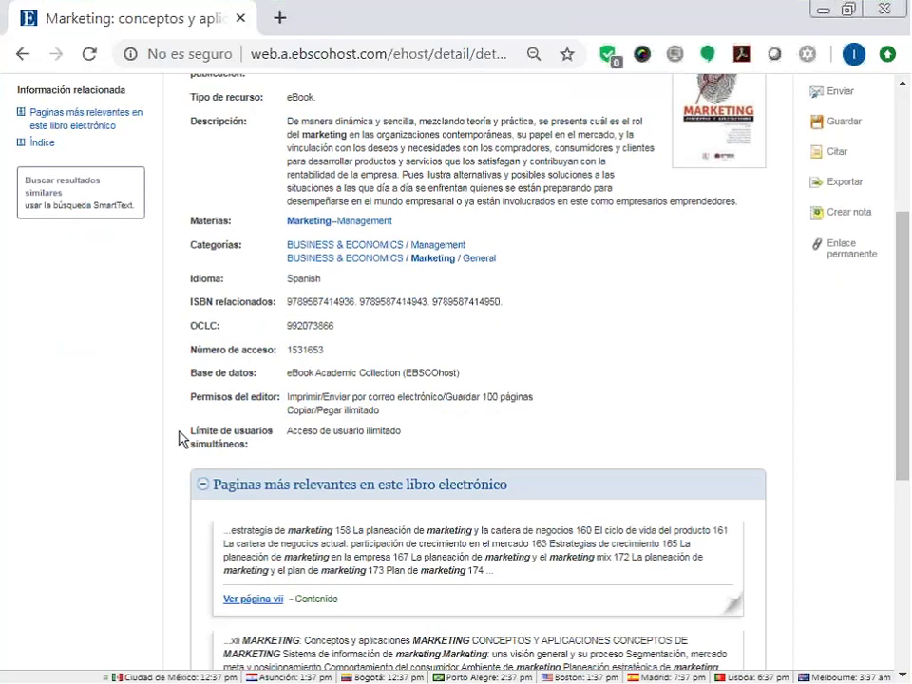
{"action": "left_click_drag", "start_coordinate": [402, 431], "coordinate": [337, 429]}
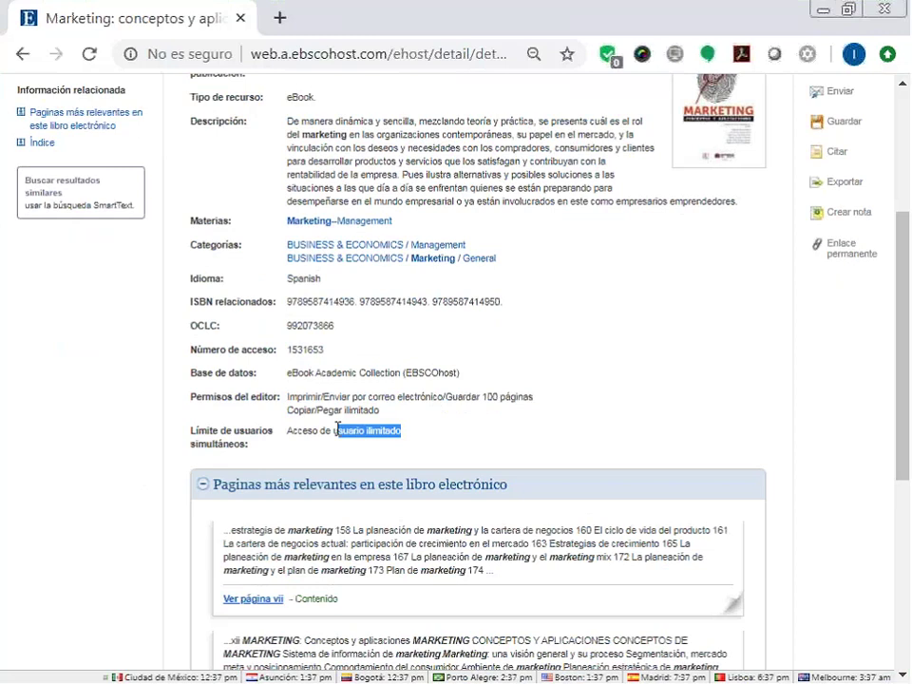
{"action": "left_click_drag", "start_coordinate": [536, 398], "coordinate": [482, 398]}
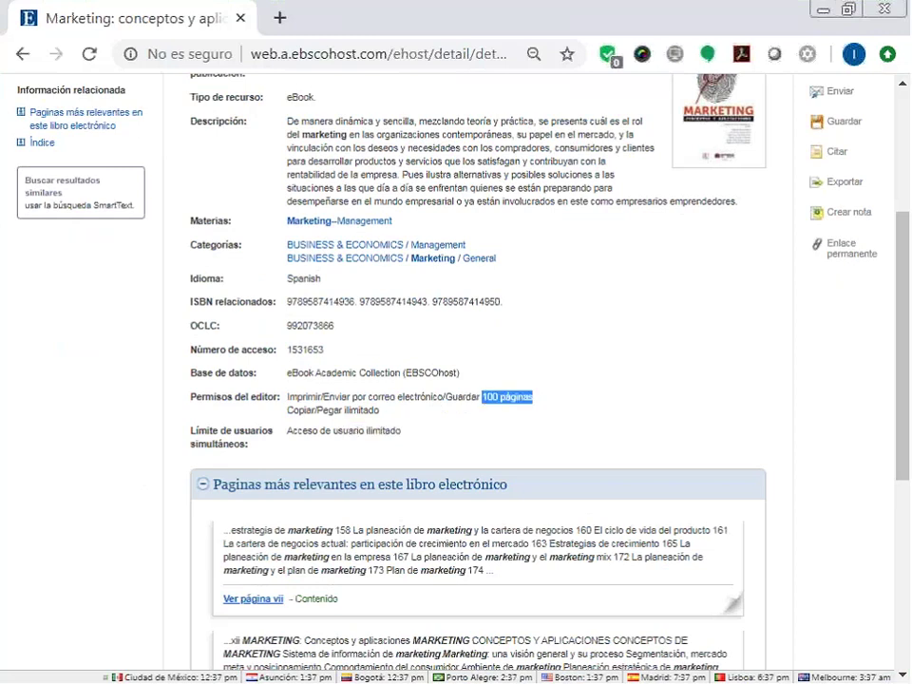
{"action": "left_click", "coordinate": [599, 383]}
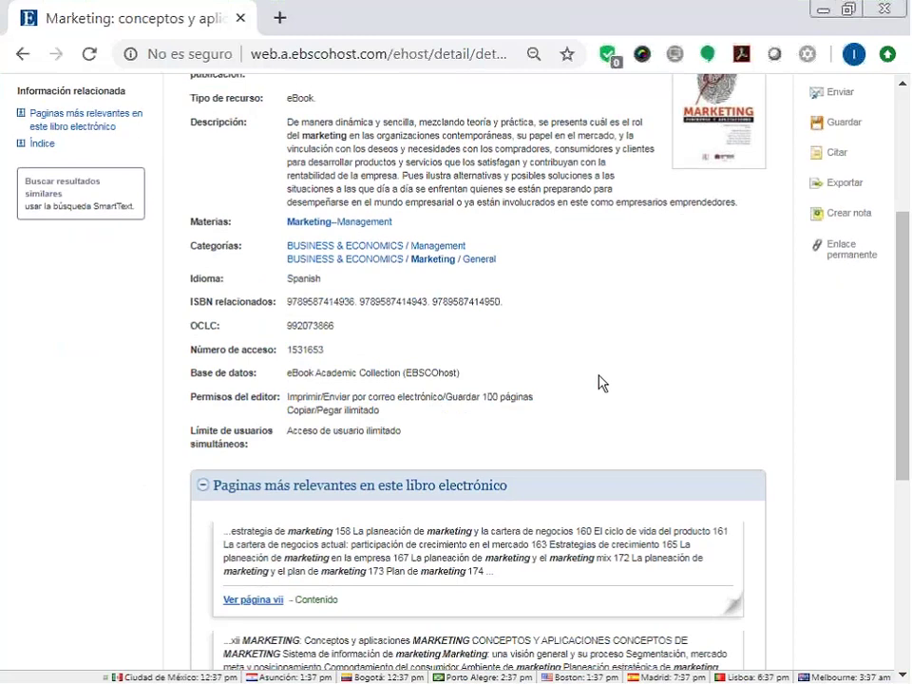
{"action": "scroll", "coordinate": [600, 381], "scroll_direction": "up", "scroll_amount": 3}
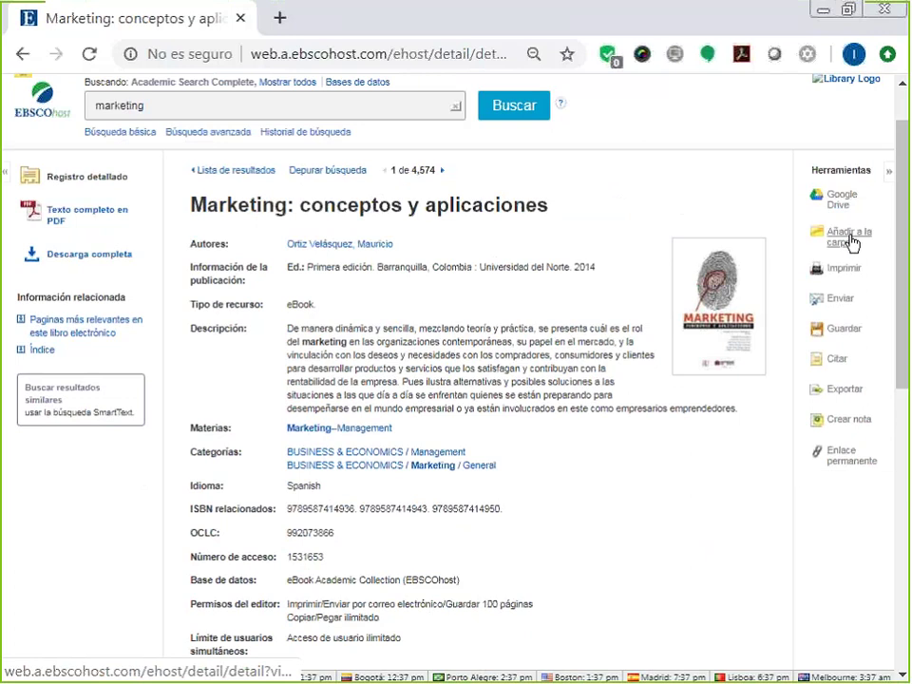
{"action": "mouse_move", "coordinate": [851, 243]}
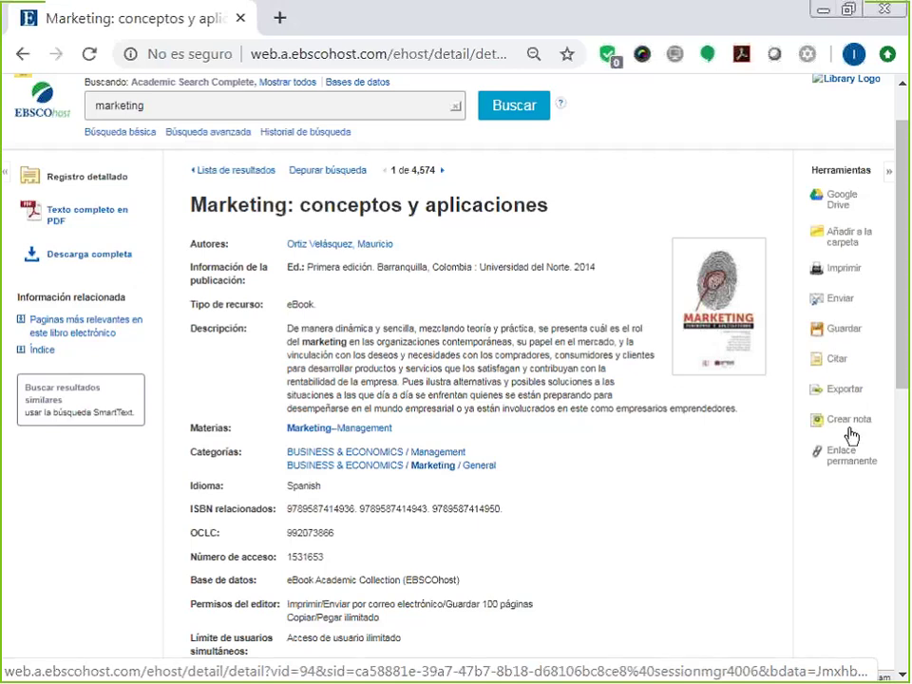
Open the eBook's full-text PDF and jump to Parte 1. Conceptos de marketing.
{"action": "left_click", "coordinate": [94, 214]}
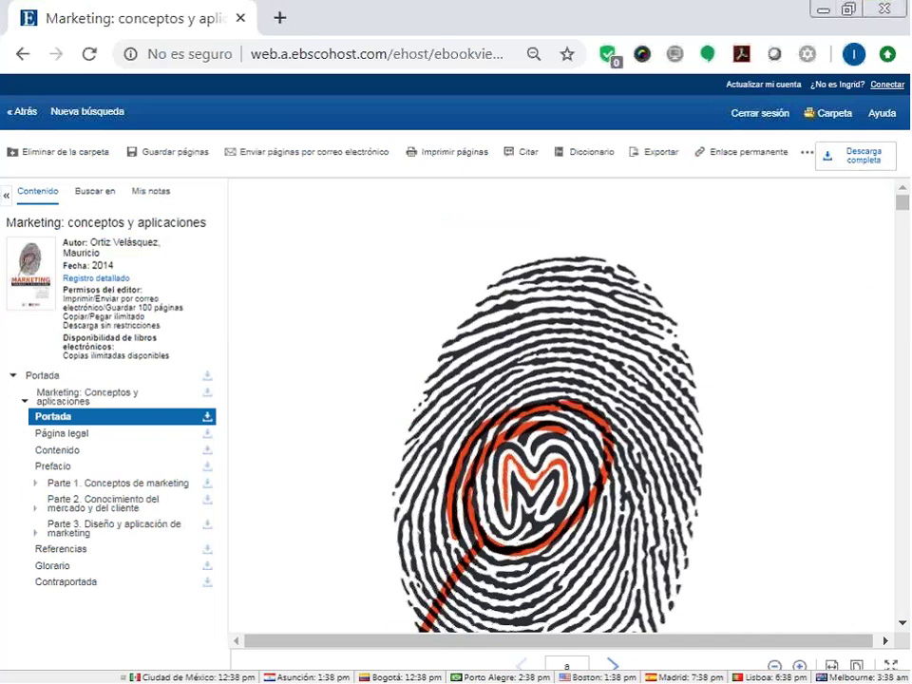
{"action": "left_click", "coordinate": [107, 485]}
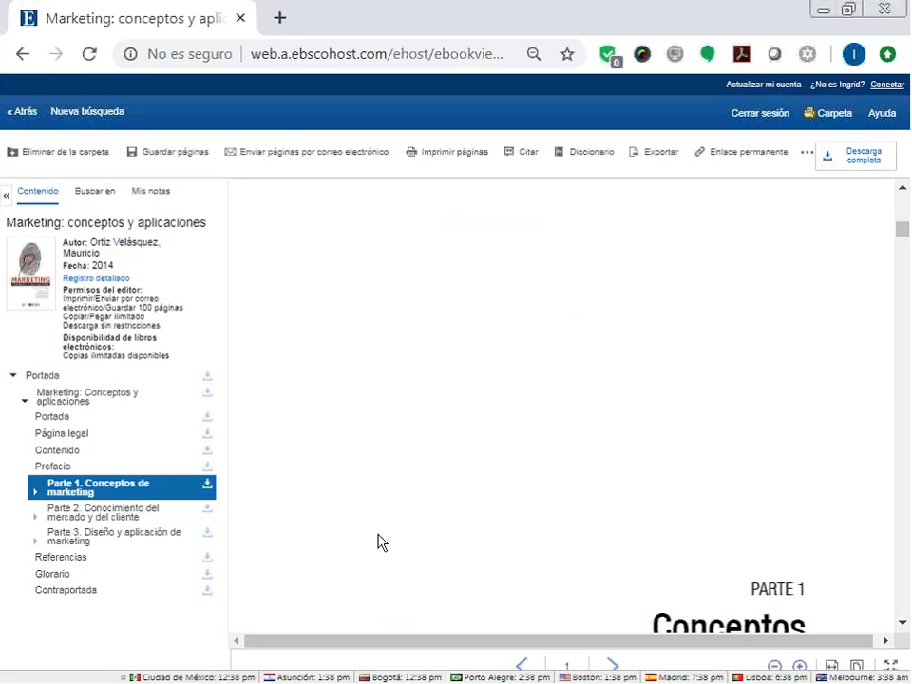
{"action": "scroll", "coordinate": [716, 452], "scroll_direction": "down", "scroll_amount": 4}
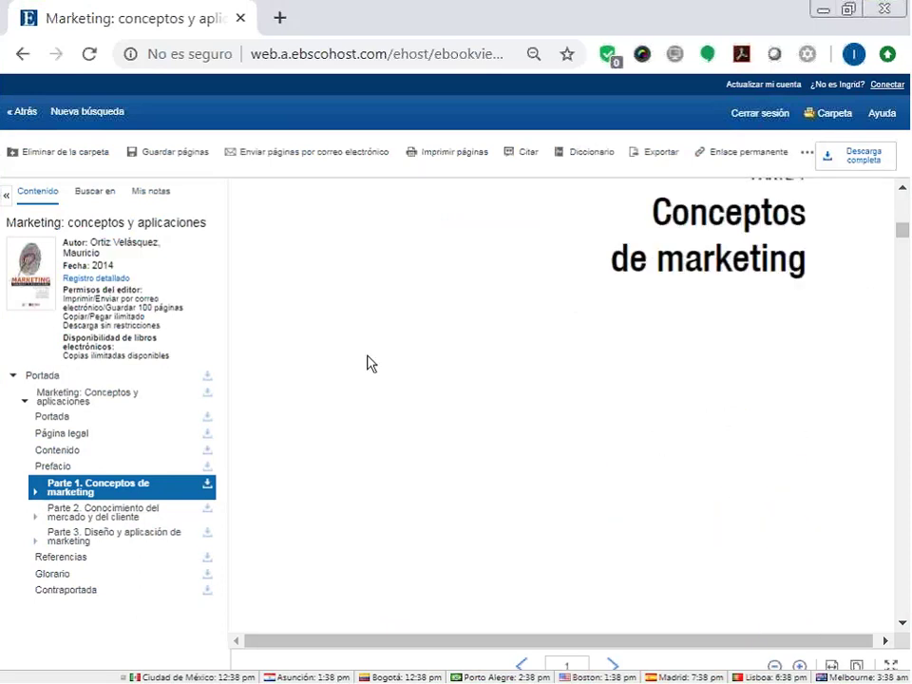
Move through Parte 2 to chapter 3's Carnes Frías La Caribeña case on page 78.
{"action": "left_click", "coordinate": [69, 514]}
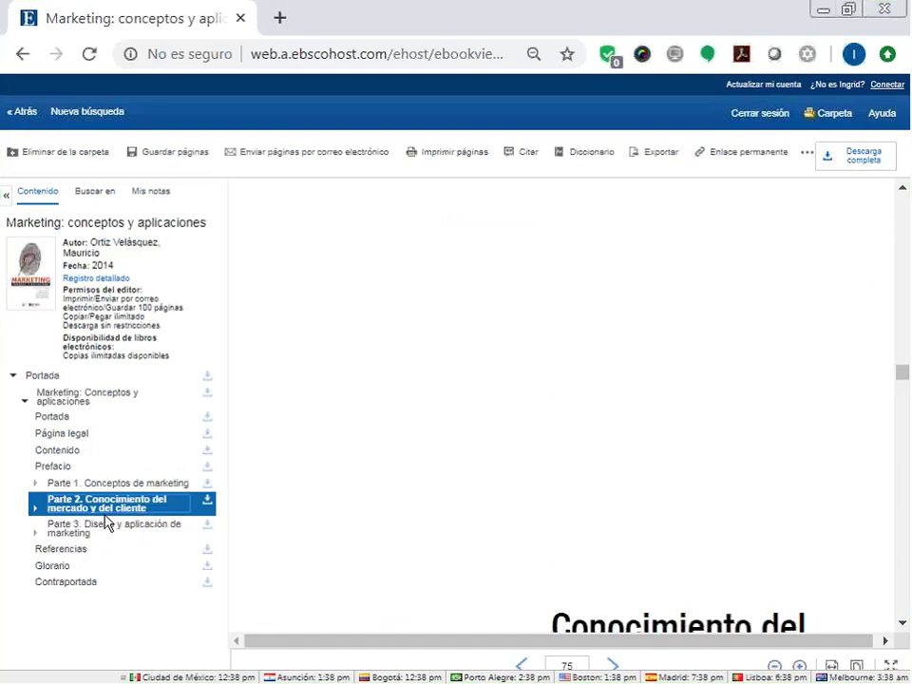
{"action": "left_click", "coordinate": [616, 668]}
{"action": "scroll", "coordinate": [661, 533], "scroll_direction": "down", "scroll_amount": 10}
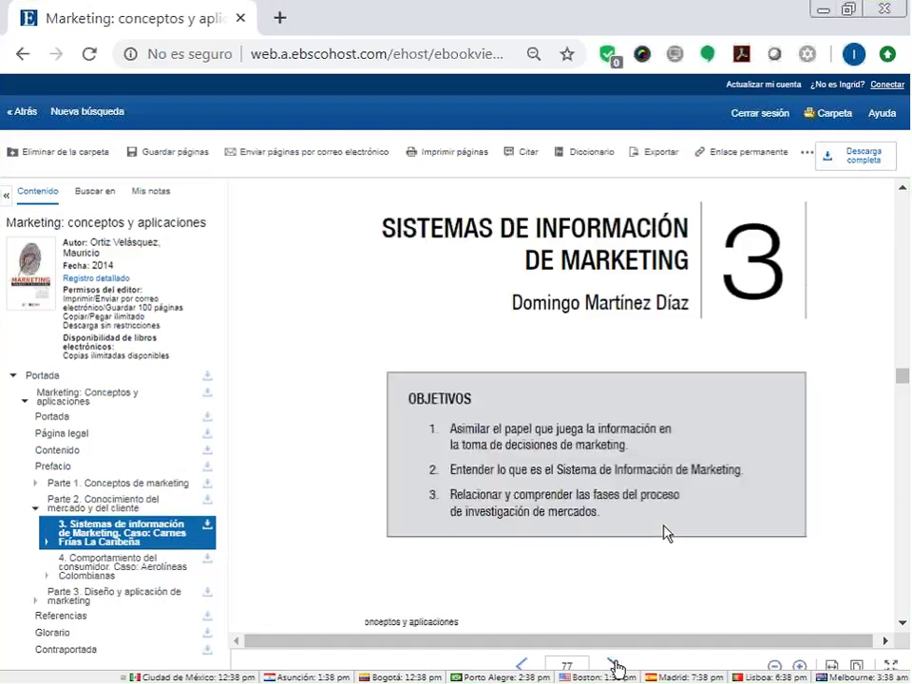
{"action": "left_click_drag", "start_coordinate": [373, 260], "coordinate": [466, 459]}
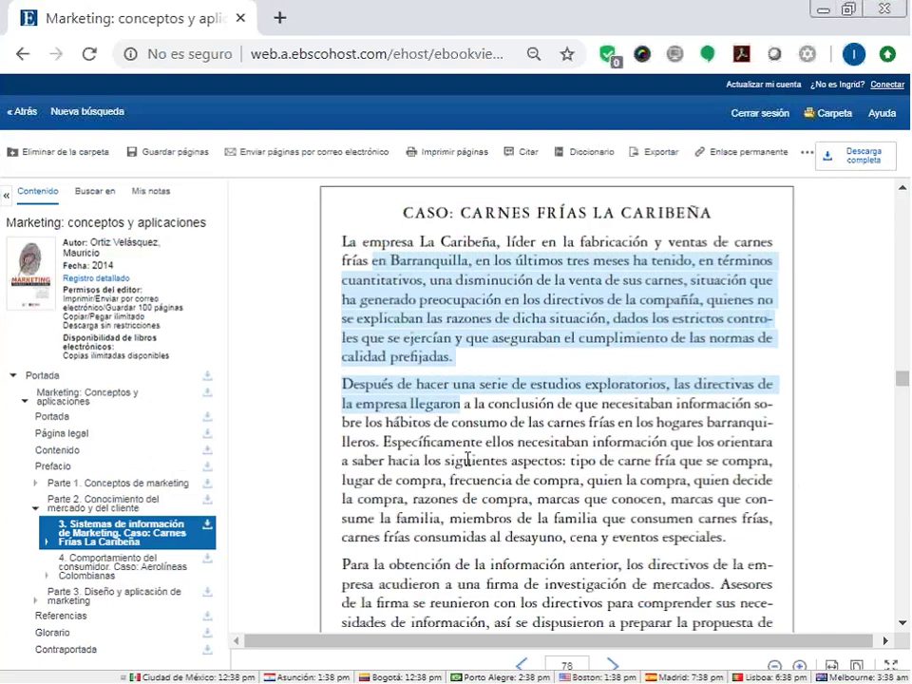
{"action": "left_click", "coordinate": [465, 459]}
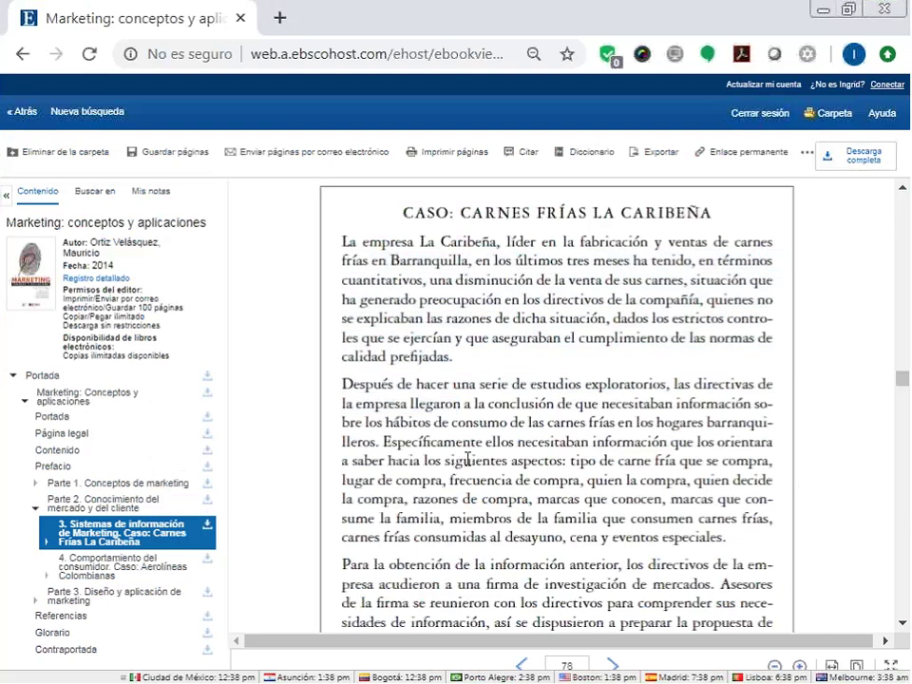
Download all 26 pages of chapter 3 as a PDF, leaving a 74-page save allowance.
{"action": "left_click", "coordinate": [208, 530]}
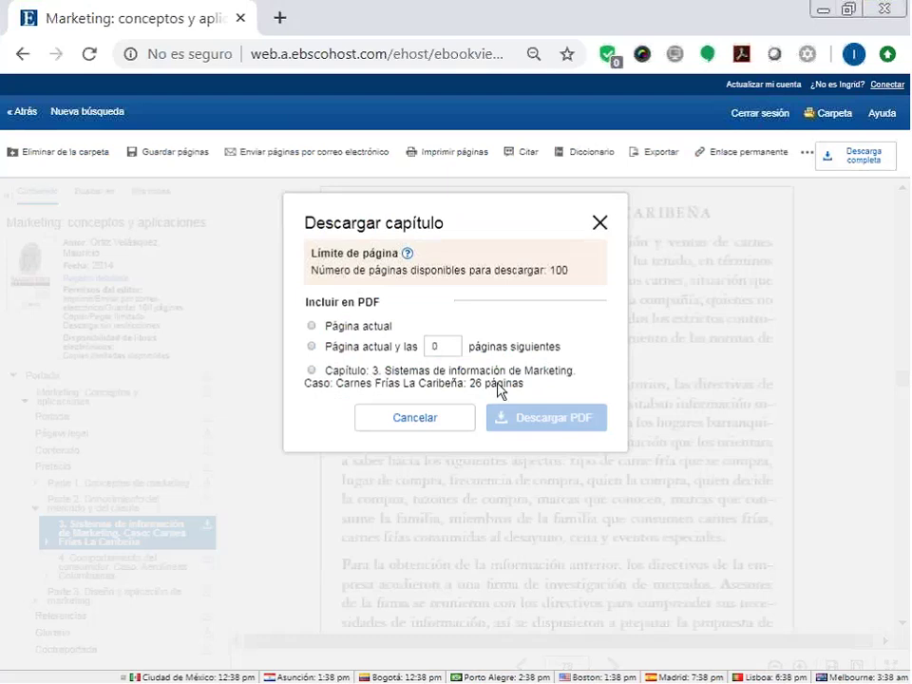
{"action": "left_click", "coordinate": [310, 372]}
{"action": "left_click", "coordinate": [563, 413]}
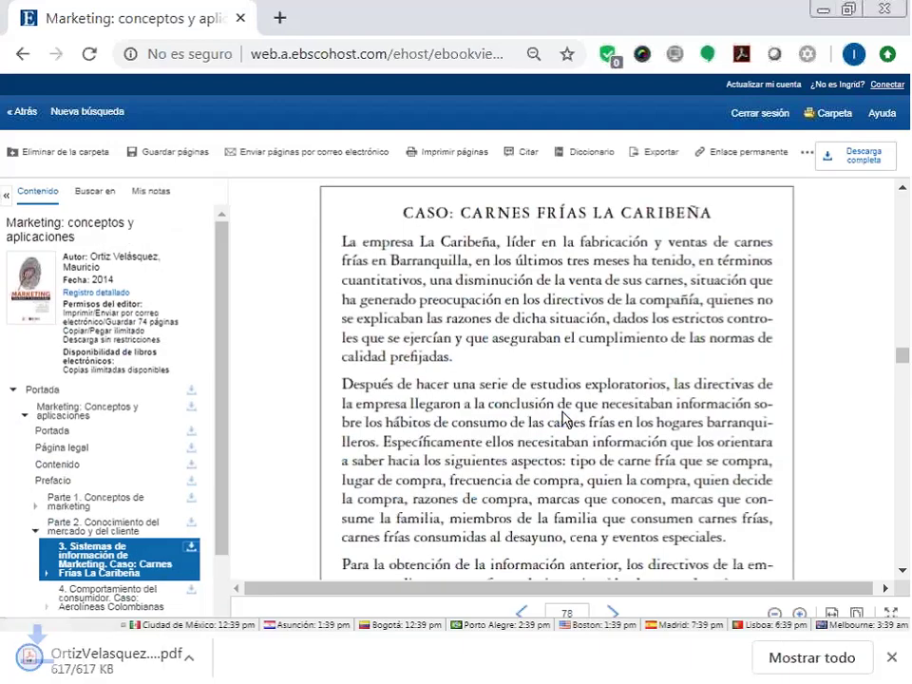
Open the downloaded chapter 3 PDF in its own tab, scroll through it, then return to the reader.
{"action": "left_click", "coordinate": [100, 665]}
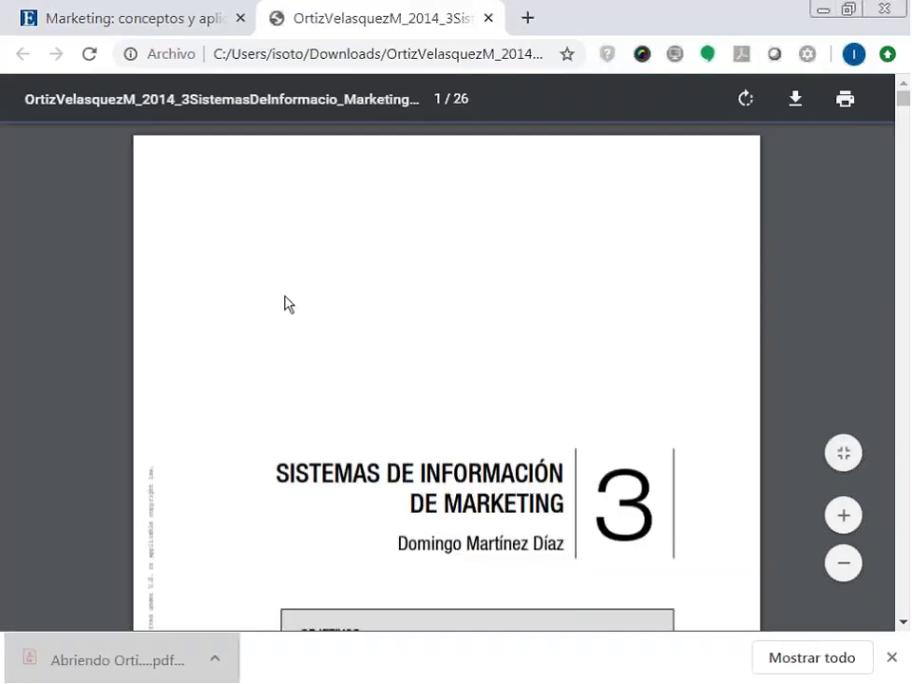
{"action": "scroll", "coordinate": [289, 304], "scroll_direction": "down", "scroll_amount": 2}
{"action": "scroll", "coordinate": [208, 273], "scroll_direction": "down", "scroll_amount": 1}
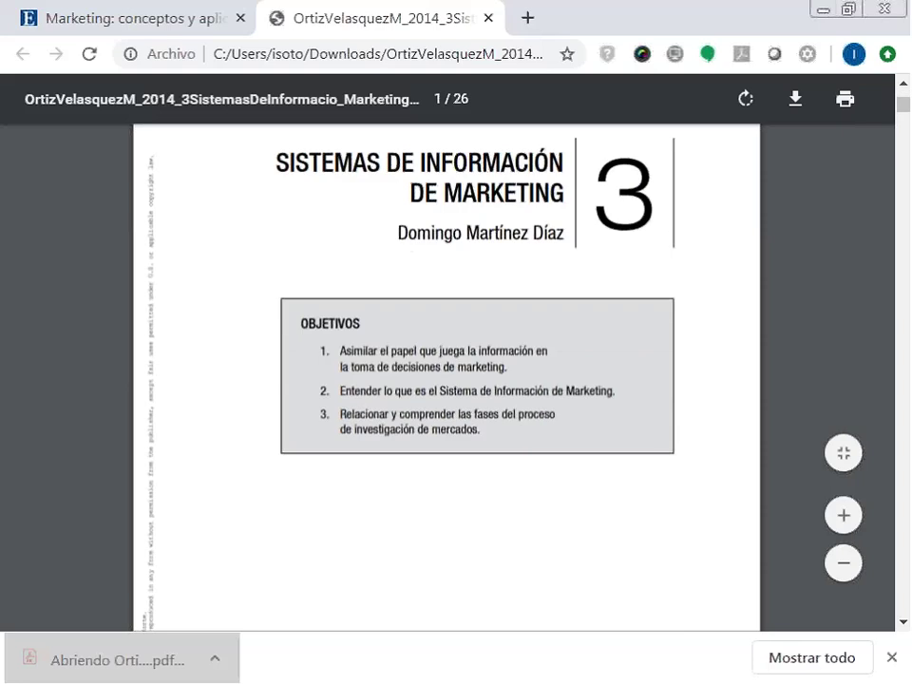
{"action": "left_click_drag", "start_coordinate": [150, 430], "coordinate": [165, 469]}
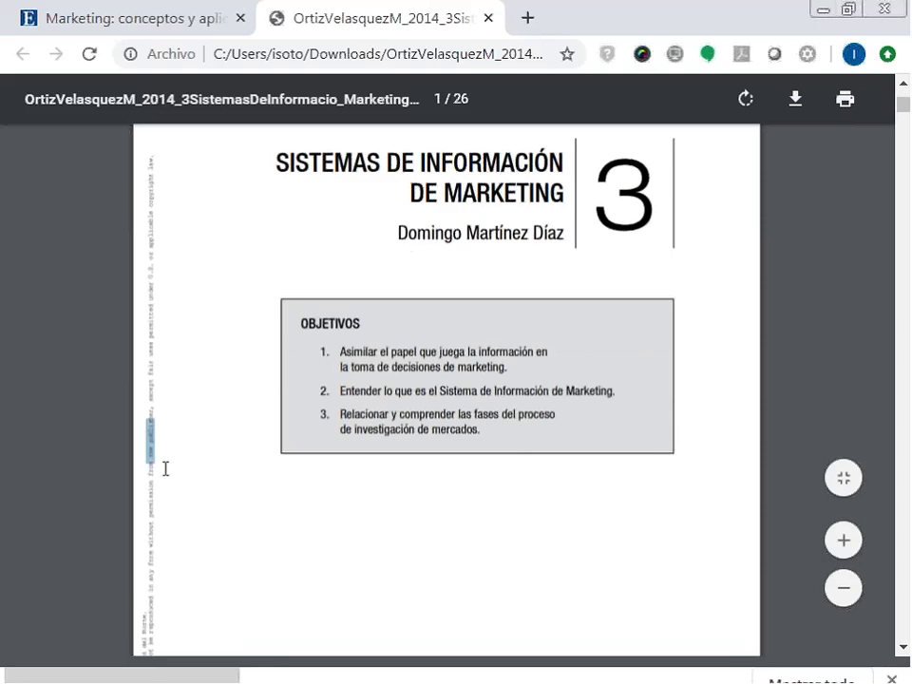
{"action": "left_click", "coordinate": [191, 449]}
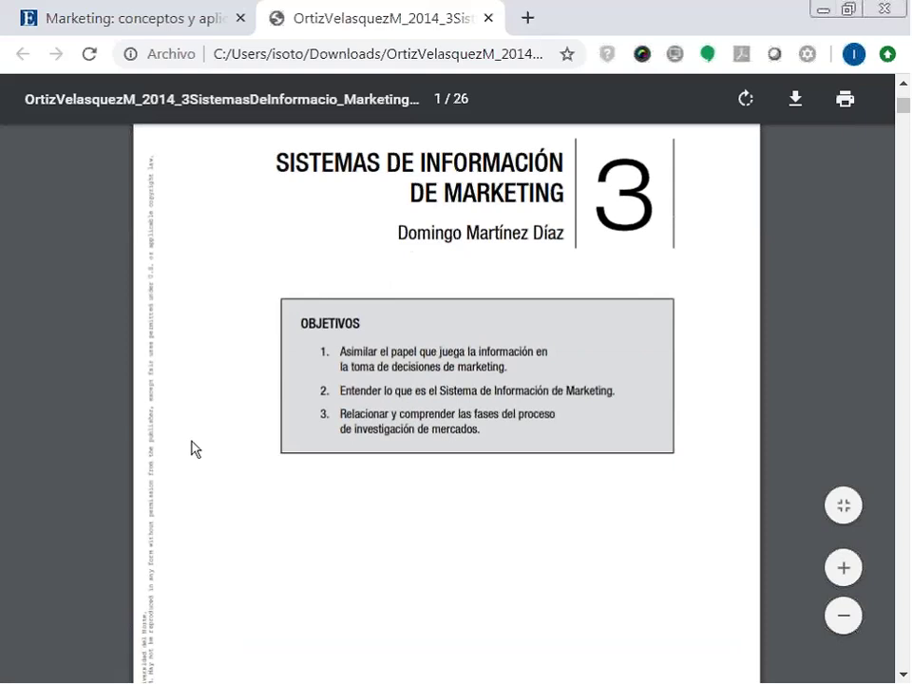
{"action": "scroll", "coordinate": [191, 446], "scroll_direction": "down", "scroll_amount": 1}
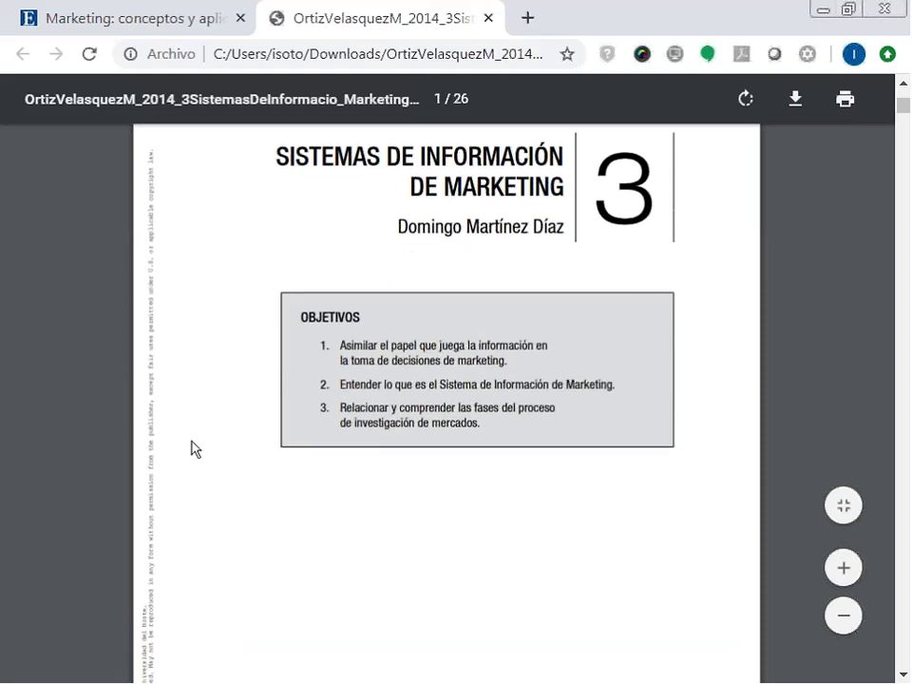
{"action": "scroll", "coordinate": [519, 483], "scroll_direction": "down", "scroll_amount": 5}
{"action": "key", "text": "ctrl+shift+Tab"}
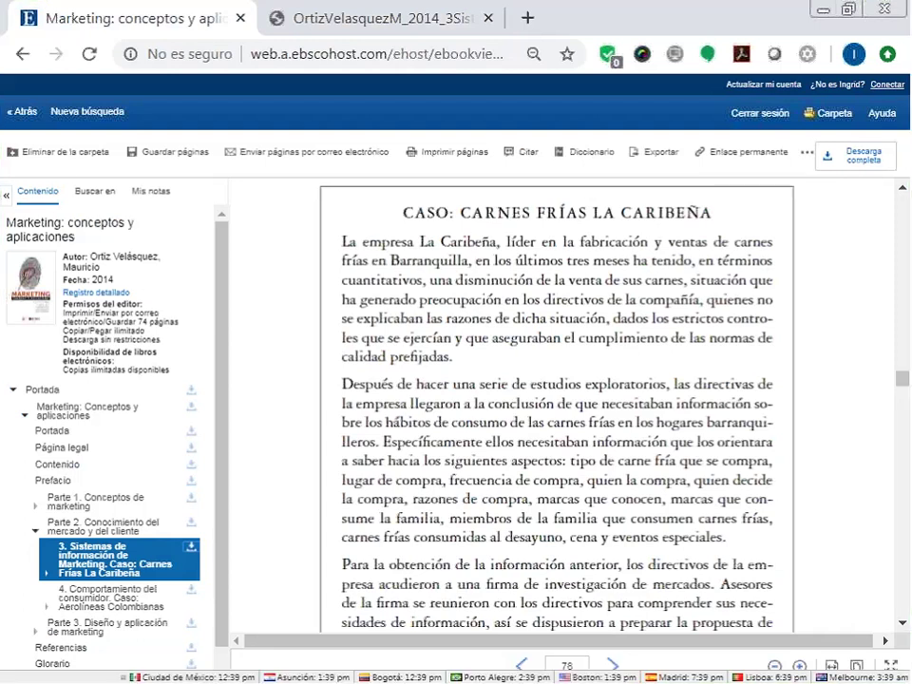
Search within the eBook for 'Asesores' to locate its match on page 78.
{"action": "left_click", "coordinate": [100, 195]}
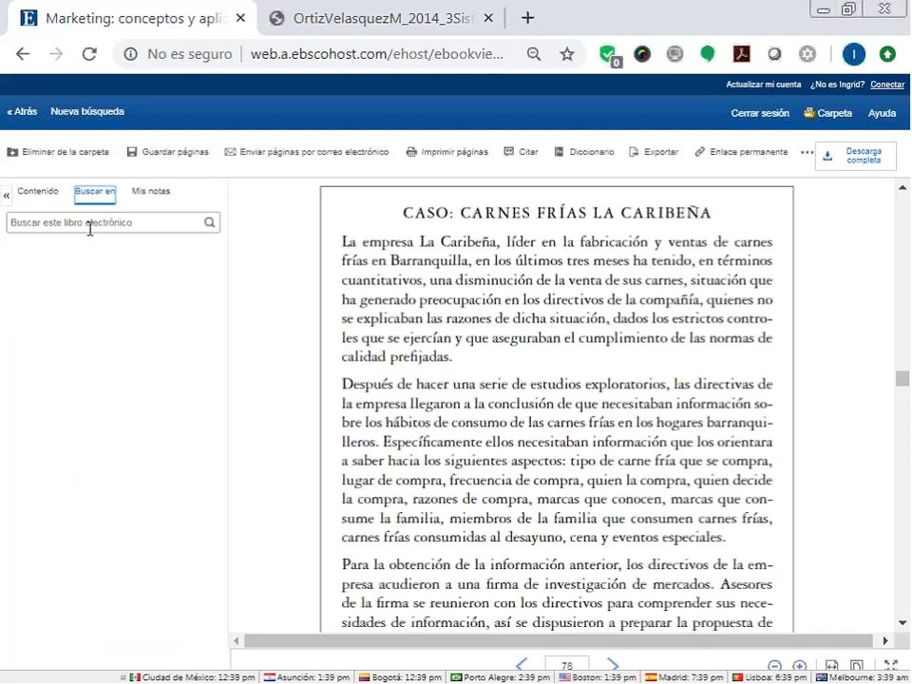
{"action": "left_click", "coordinate": [89, 226]}
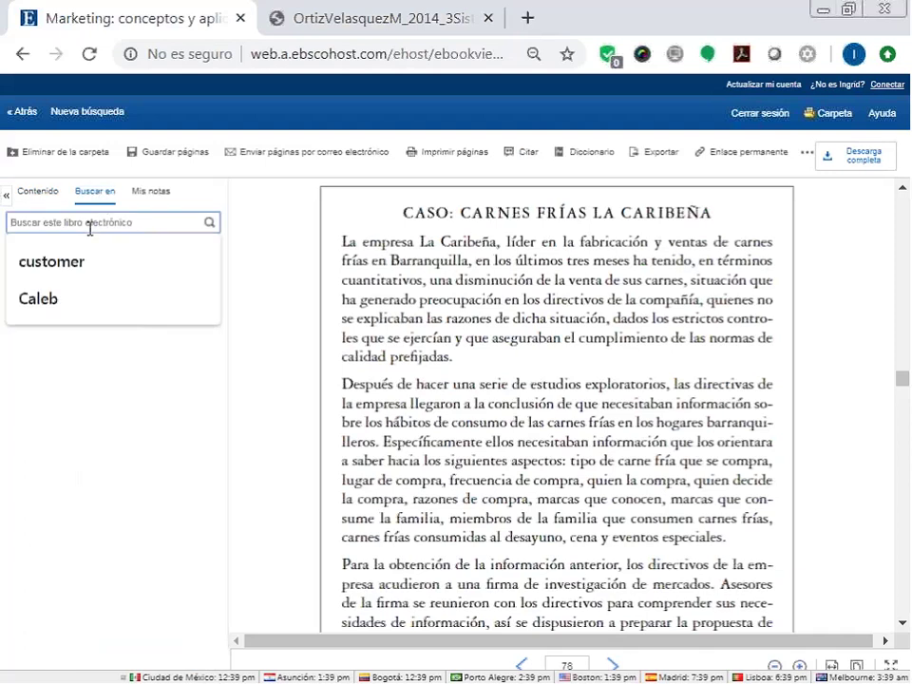
{"action": "type", "text": "A"}
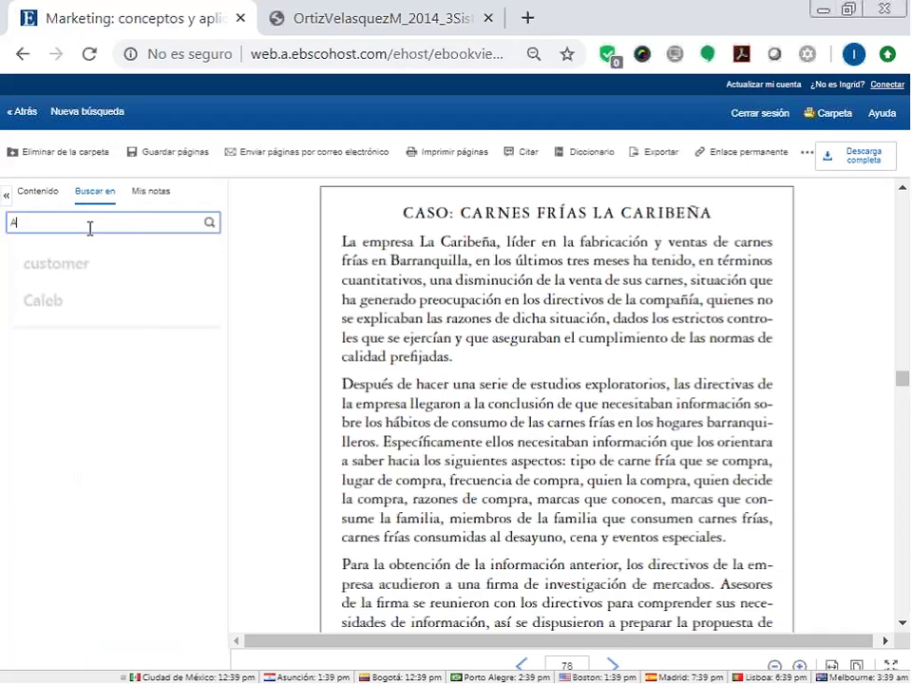
{"action": "type", "text": "se"}
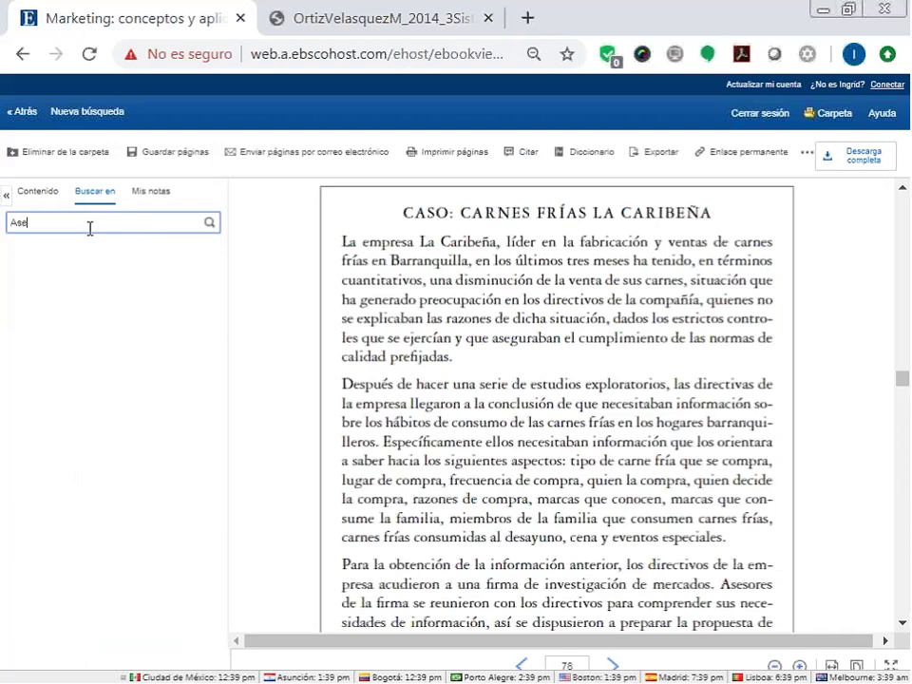
{"action": "type", "text": "sores"}
{"action": "key", "text": "Return"}
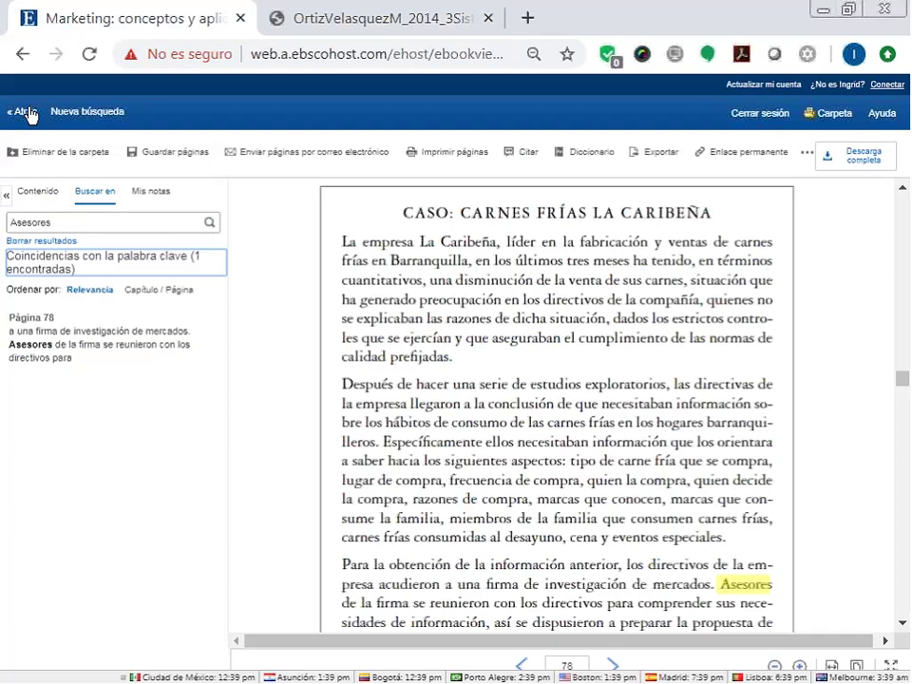
View My notes, go back to the marketing results, and remove the eBooks-only limiter.
{"action": "left_click", "coordinate": [159, 195]}
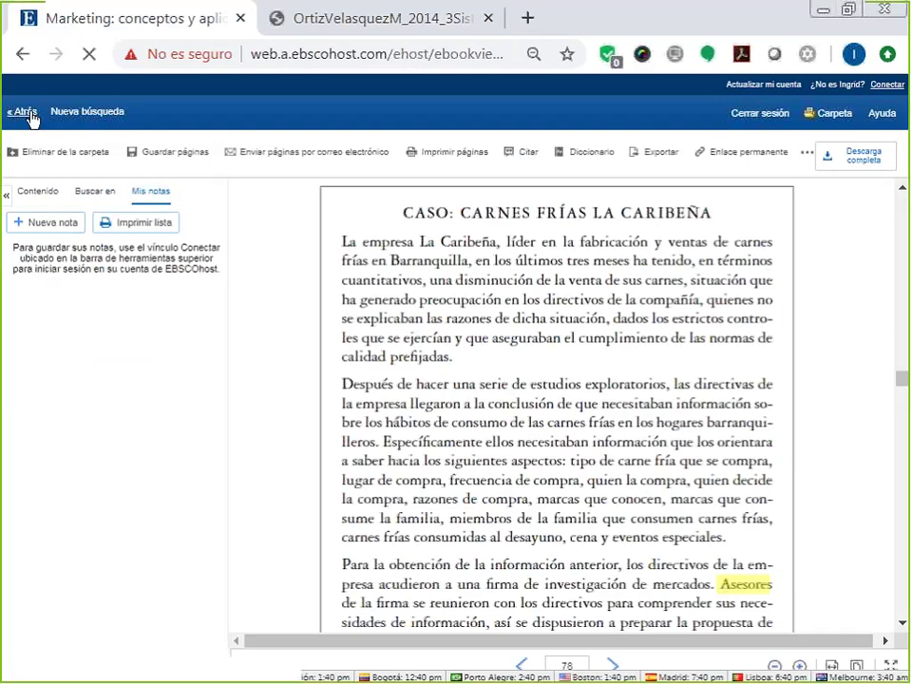
{"action": "left_click", "coordinate": [22, 112]}
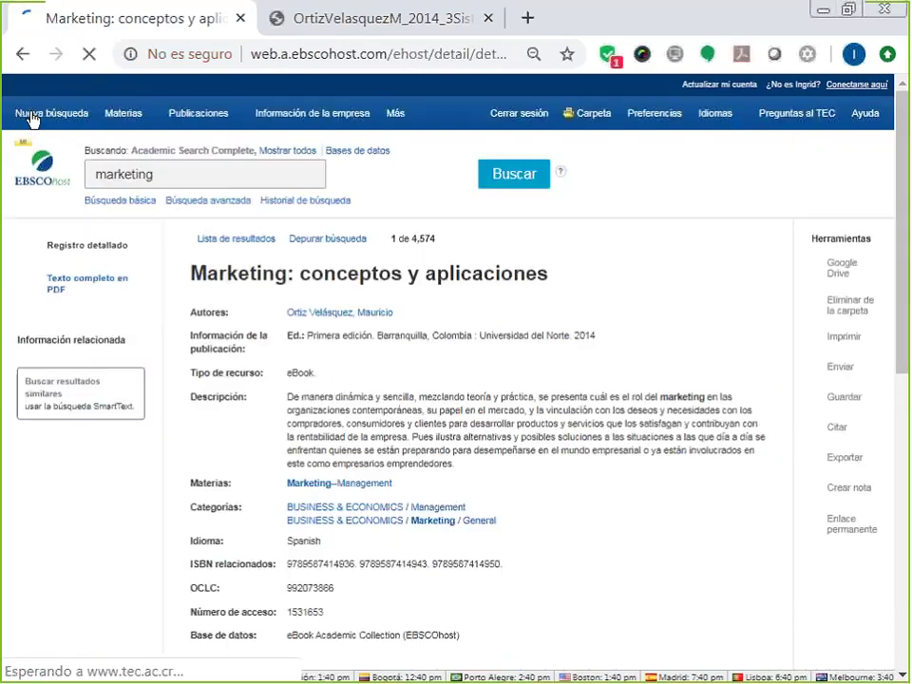
{"action": "left_click", "coordinate": [216, 242]}
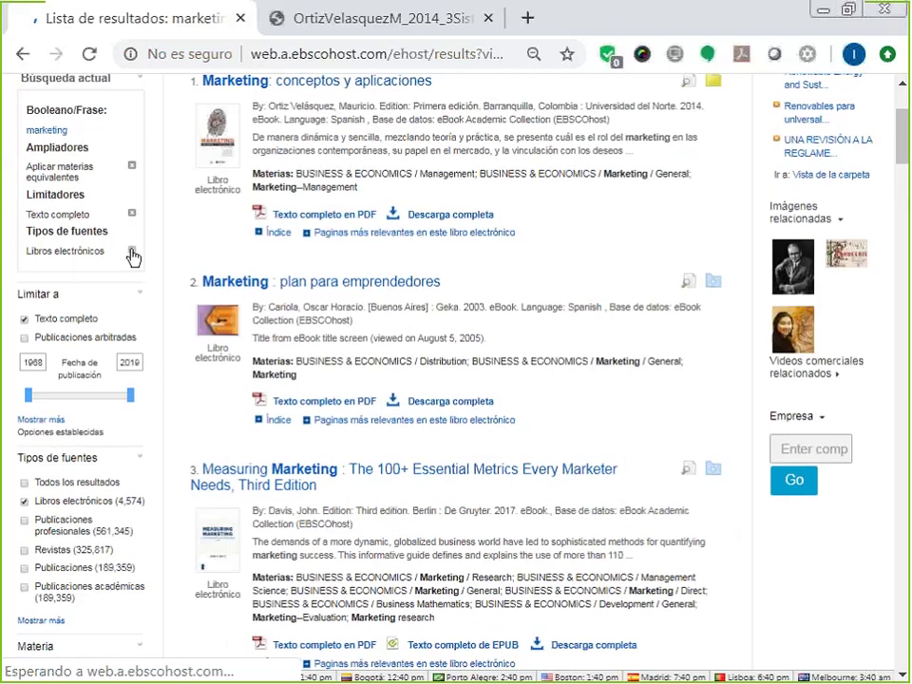
{"action": "left_click", "coordinate": [133, 254]}
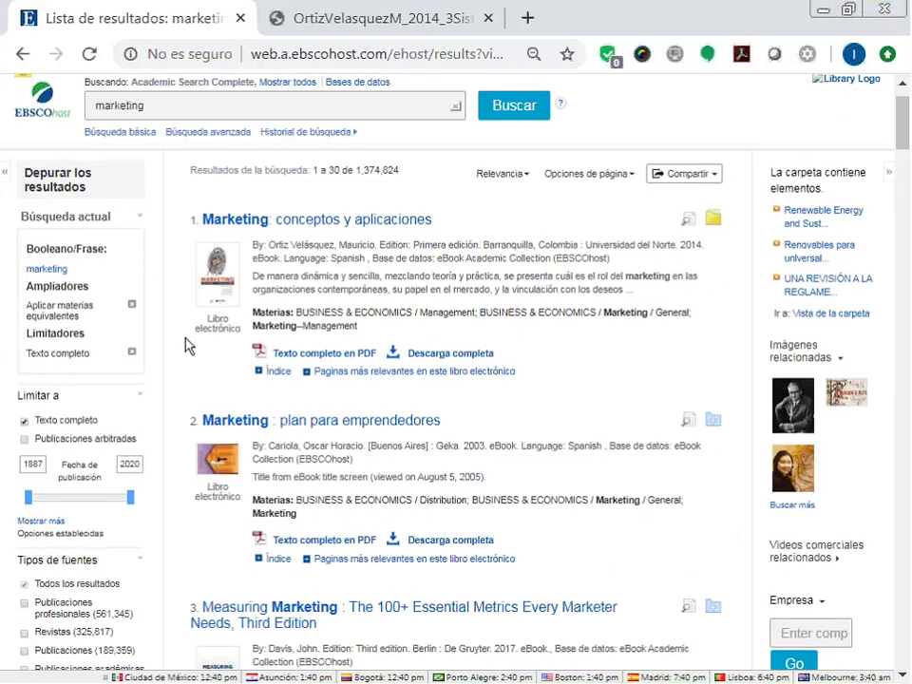
{"action": "mouse_move", "coordinate": [418, 114]}
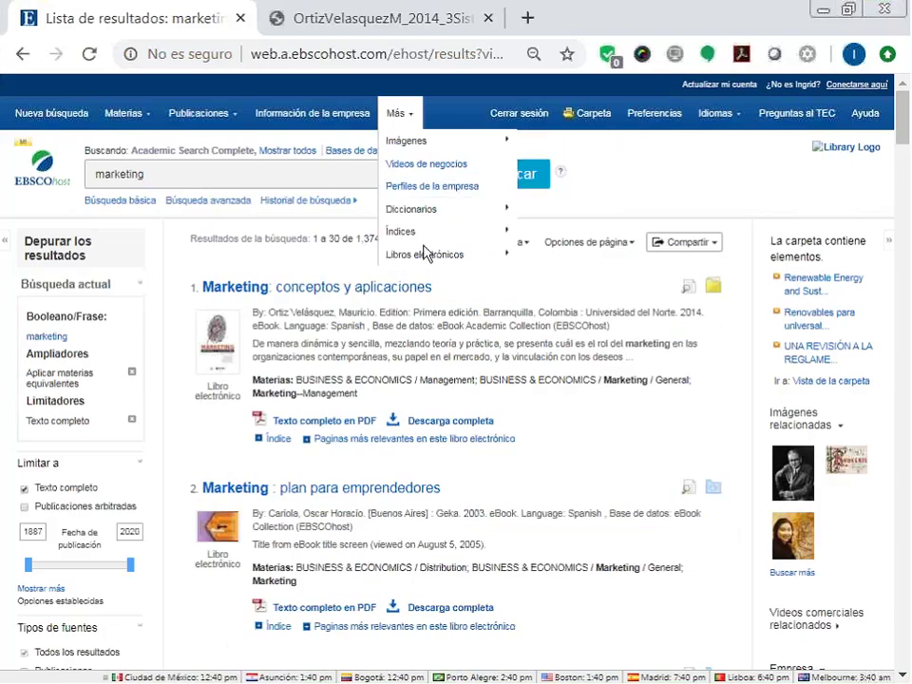
{"action": "mouse_move", "coordinate": [427, 255]}
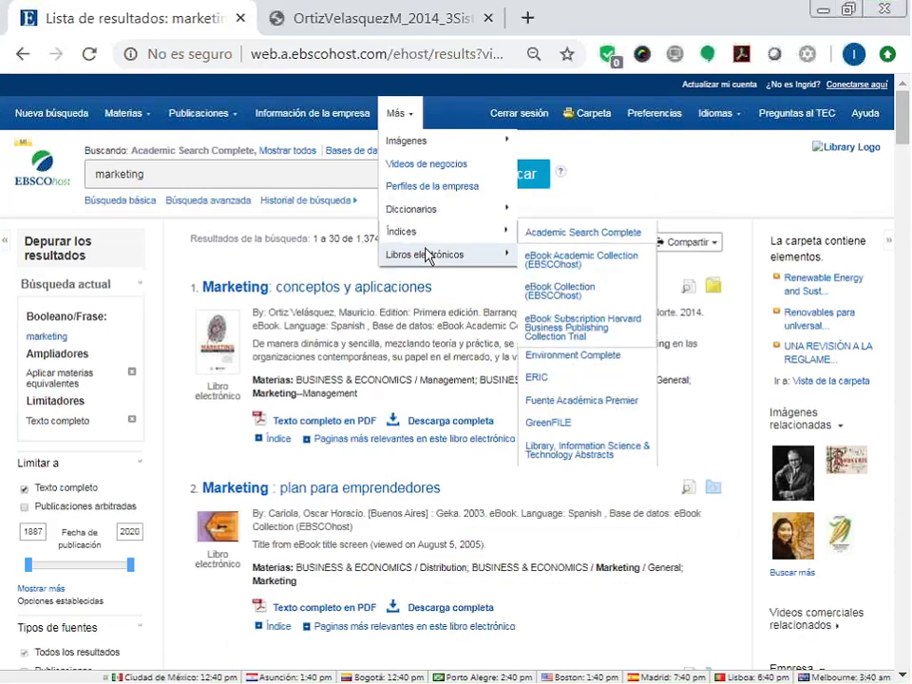
Open the eBook Academic Collection search and browse the Informática category's 6,820 eBooks.
{"action": "left_click", "coordinate": [553, 264]}
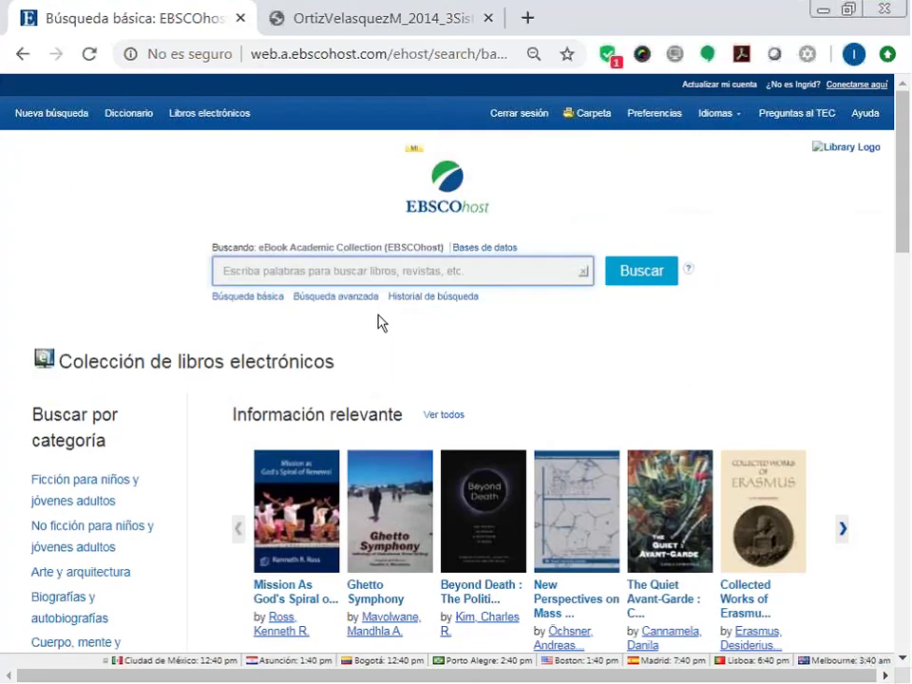
{"action": "scroll", "coordinate": [361, 320], "scroll_direction": "down", "scroll_amount": 2}
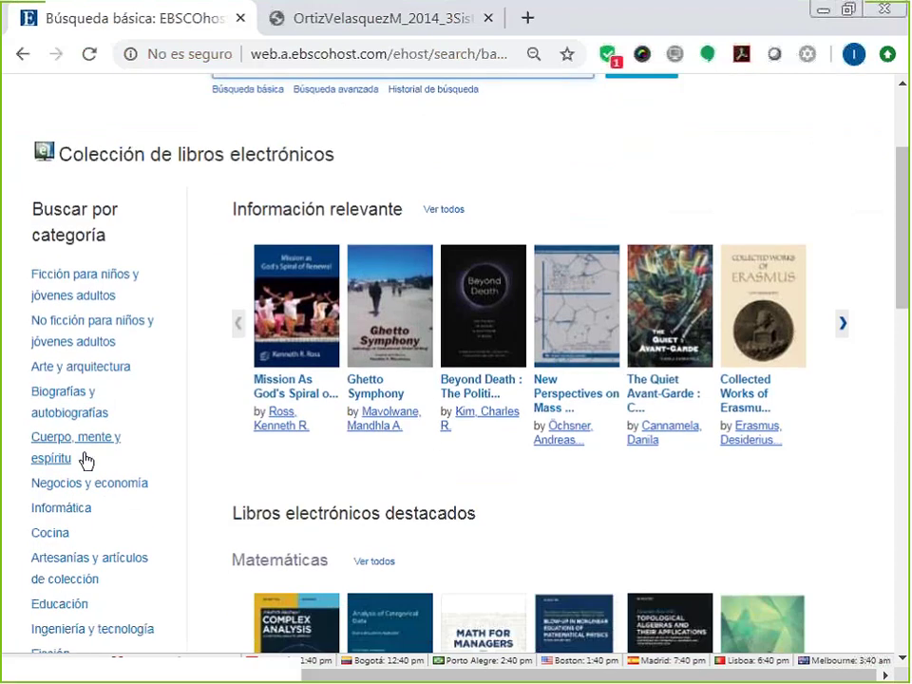
{"action": "scroll", "coordinate": [87, 504], "scroll_direction": "down", "scroll_amount": 2}
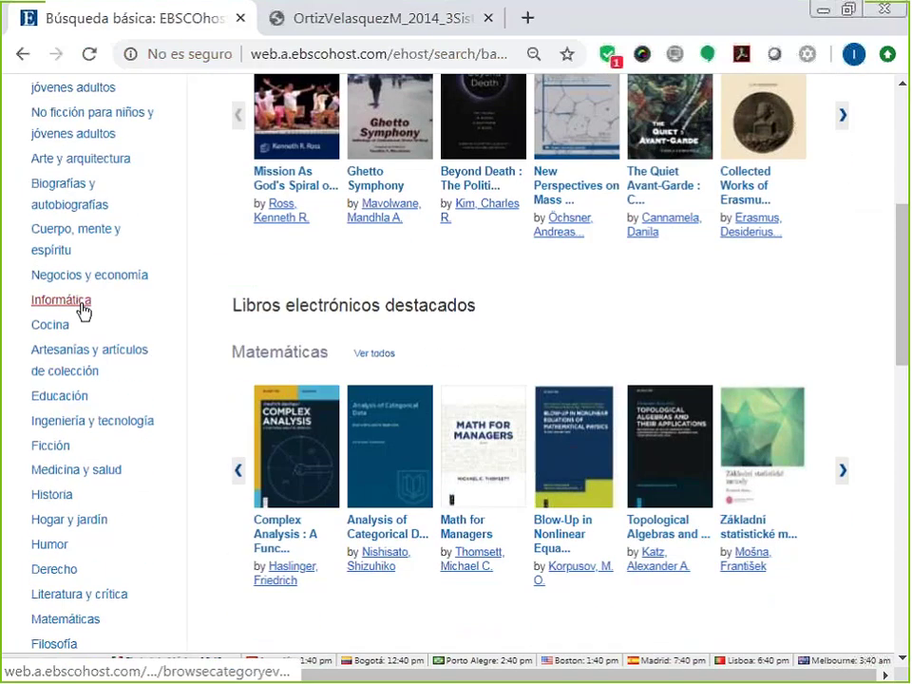
{"action": "left_click", "coordinate": [82, 303]}
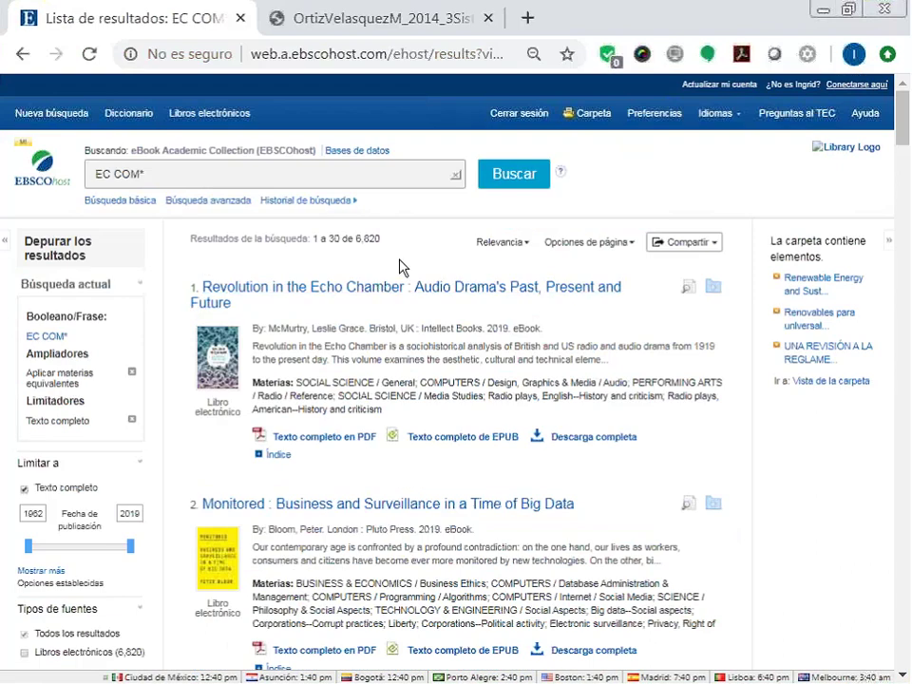
Expand the first result's contents and open Revolution in the Echo Chamber at Chapter 3, page 45.
{"action": "scroll", "coordinate": [401, 263], "scroll_direction": "down", "scroll_amount": 1}
{"action": "scroll", "coordinate": [401, 261], "scroll_direction": "down", "scroll_amount": 1}
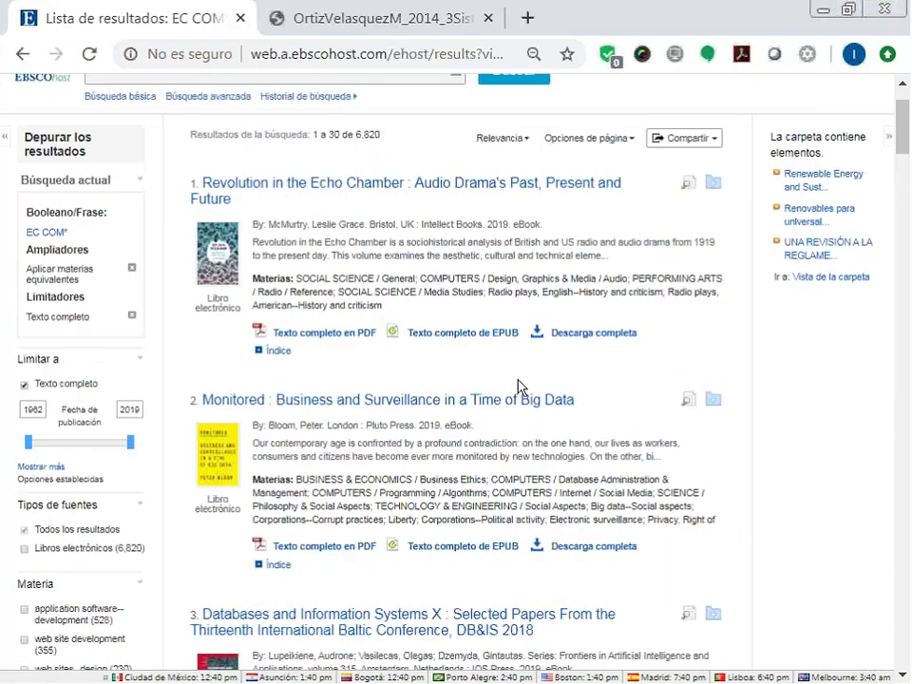
{"action": "left_click", "coordinate": [257, 351]}
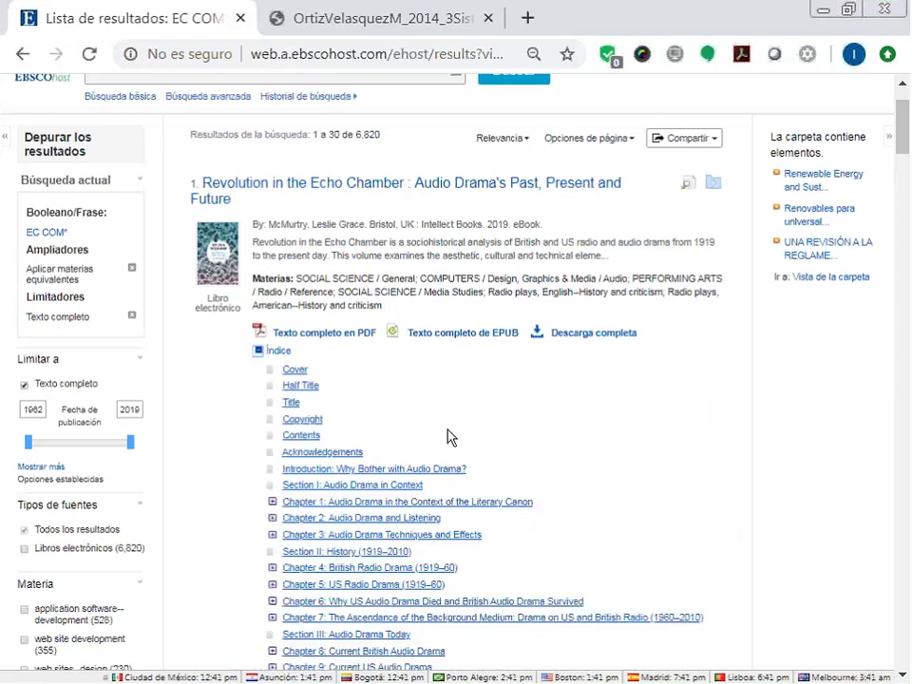
{"action": "scroll", "coordinate": [387, 439], "scroll_direction": "down", "scroll_amount": 2}
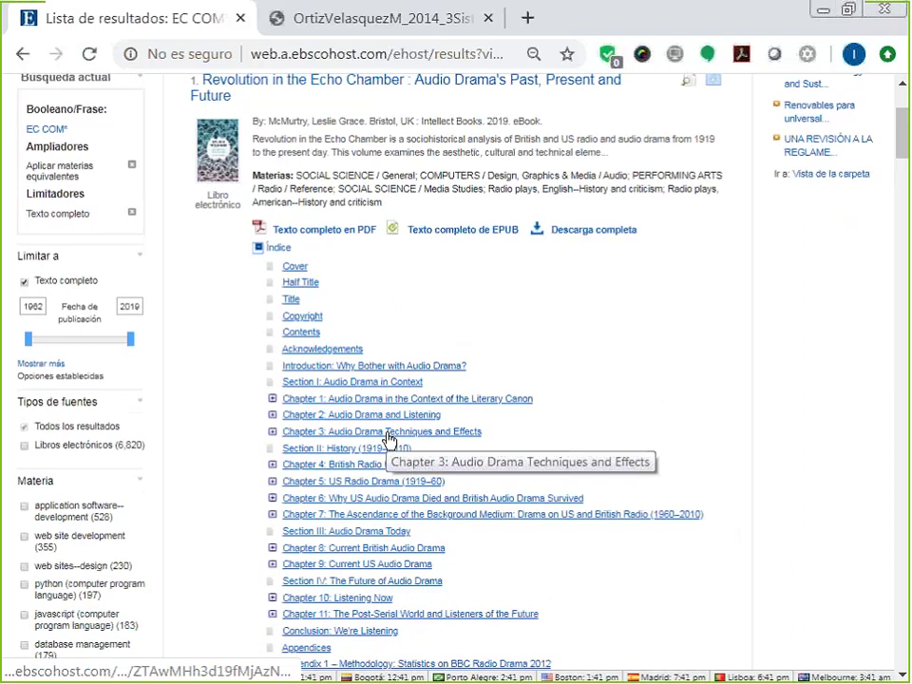
{"action": "left_click", "coordinate": [387, 435]}
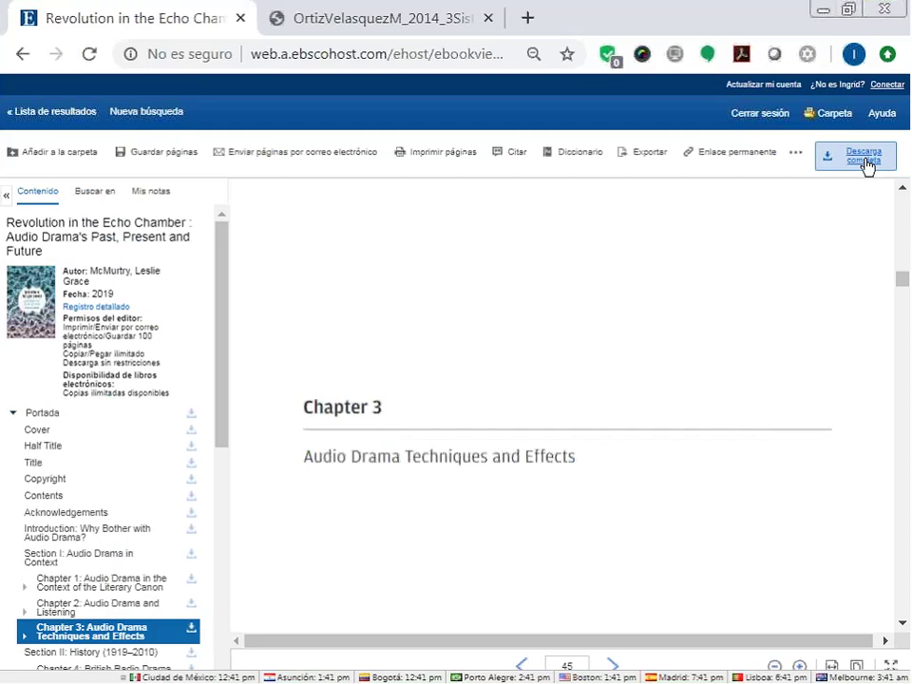
Borrow the eBook as a PDF for 2 days, confirming Adobe Digital Editions is installed.
{"action": "left_click", "coordinate": [865, 165]}
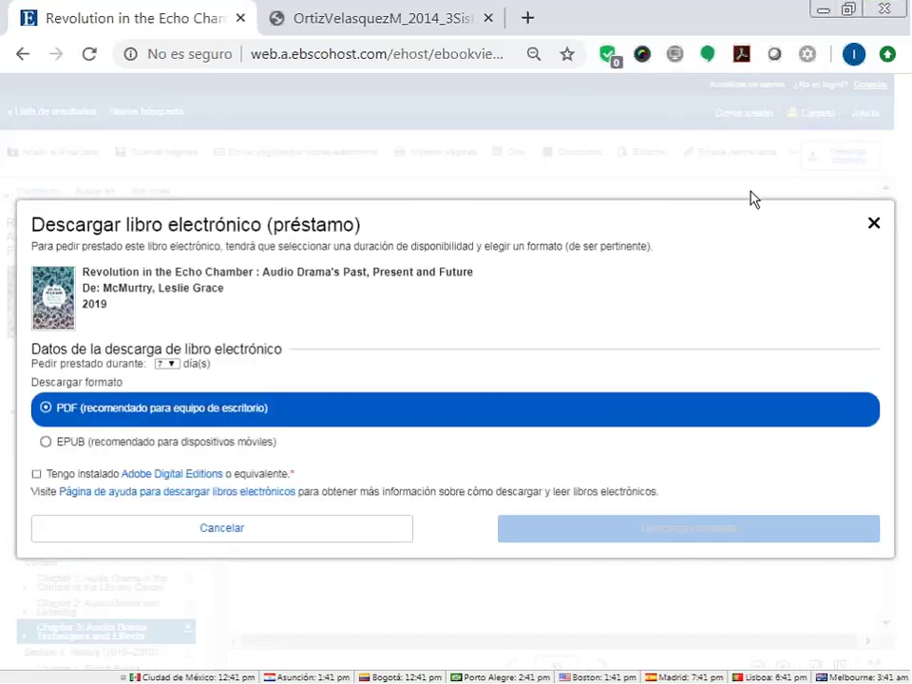
{"action": "left_click", "coordinate": [167, 364]}
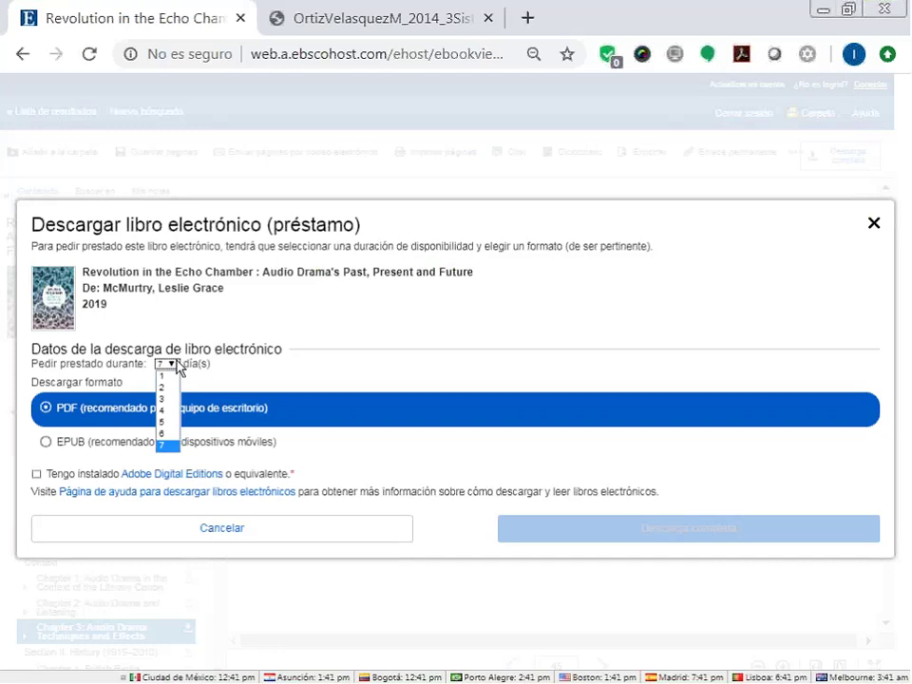
{"action": "left_click", "coordinate": [162, 388]}
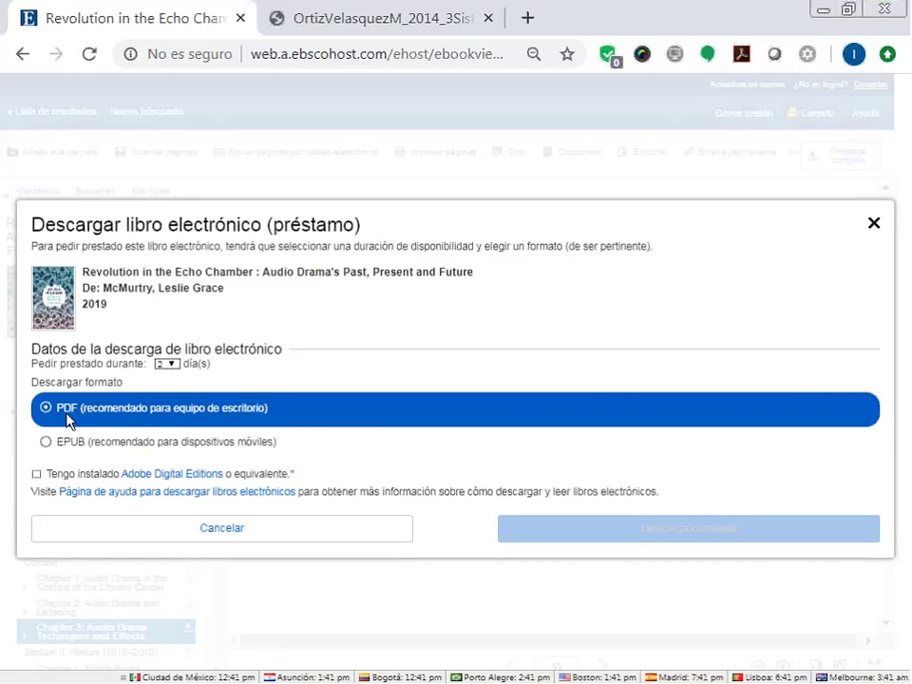
{"action": "left_click", "coordinate": [37, 474]}
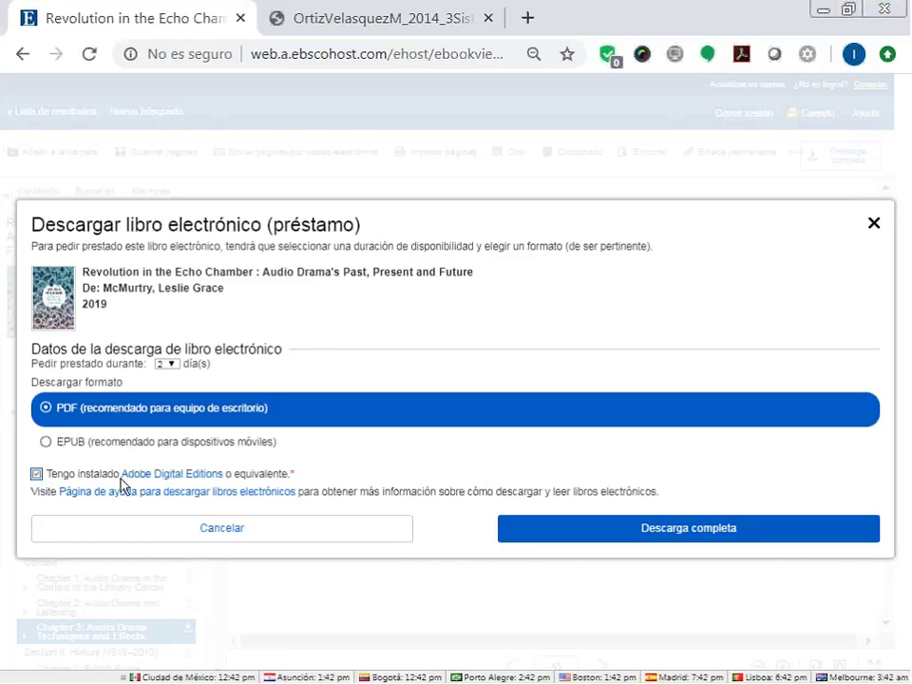
{"action": "left_click", "coordinate": [639, 538]}
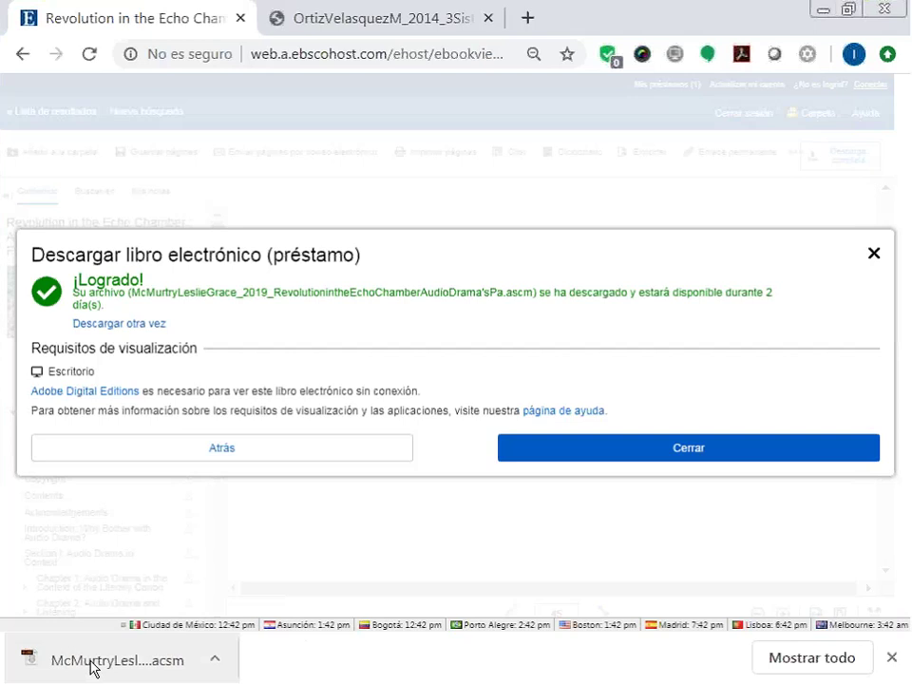
Open the downloaded .acsm loan file to load 'Revolution in the Echo Chamber' in Adobe Digital Editions.
{"action": "left_click", "coordinate": [92, 665]}
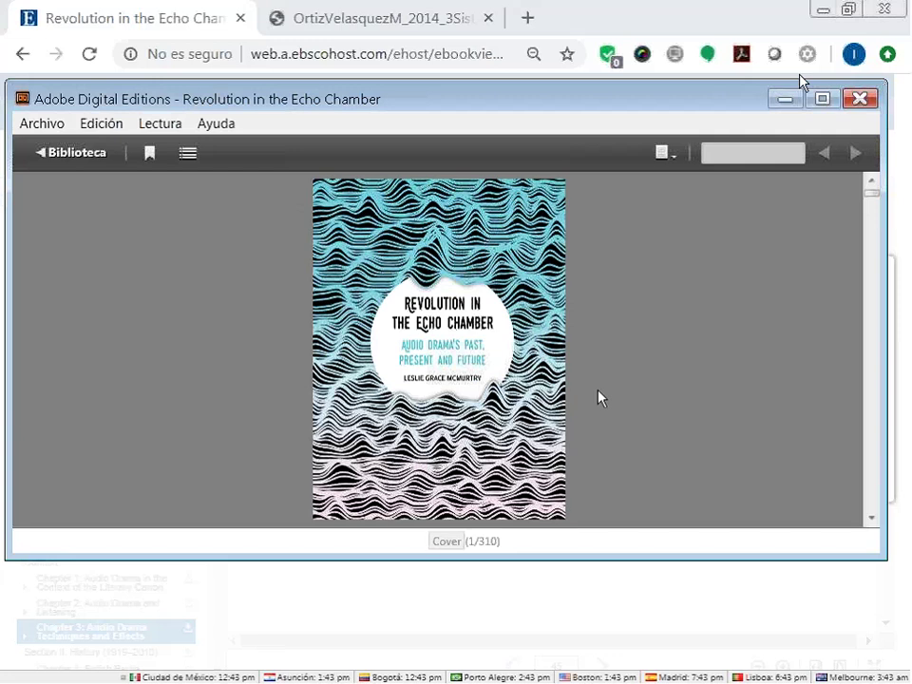
Maximize the reader and scroll to page 19, checking the page sizing options along the way.
{"action": "left_click", "coordinate": [822, 99]}
{"action": "scroll", "coordinate": [624, 326], "scroll_direction": "down", "scroll_amount": 3}
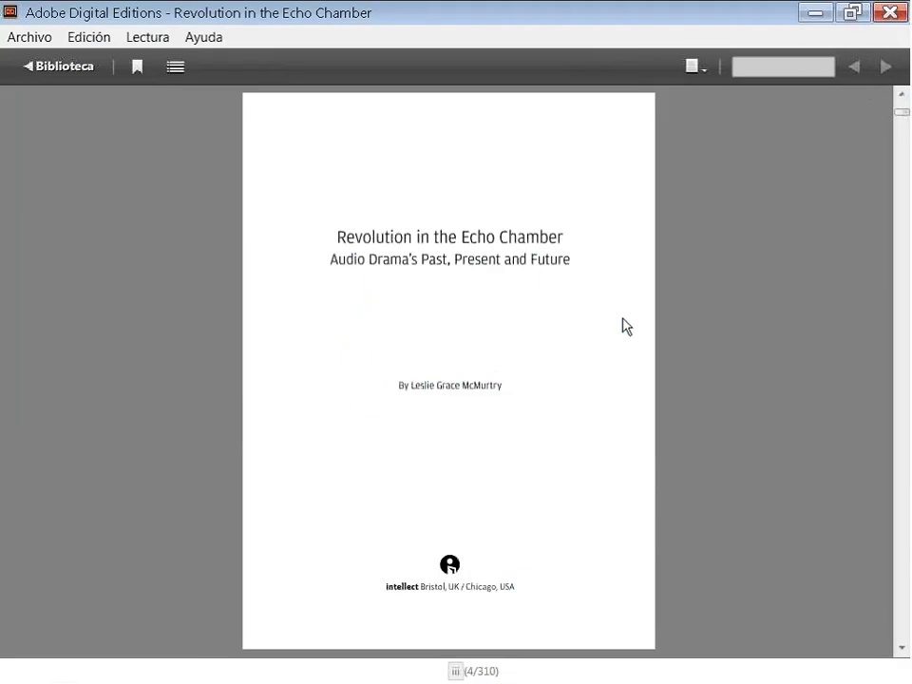
{"action": "scroll", "coordinate": [624, 325], "scroll_direction": "down", "scroll_amount": 5}
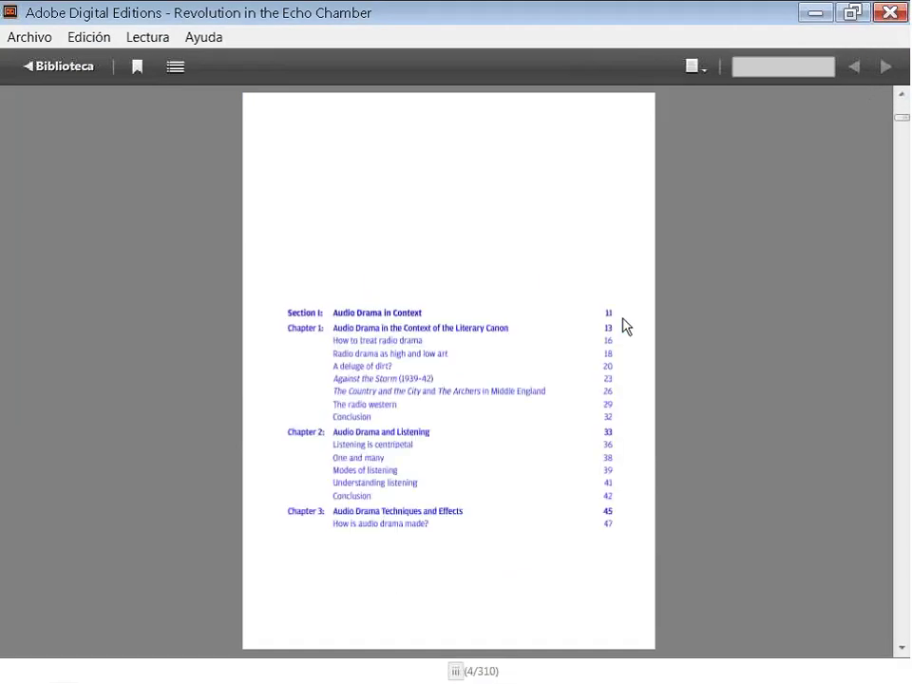
{"action": "scroll", "coordinate": [623, 326], "scroll_direction": "down", "scroll_amount": 5}
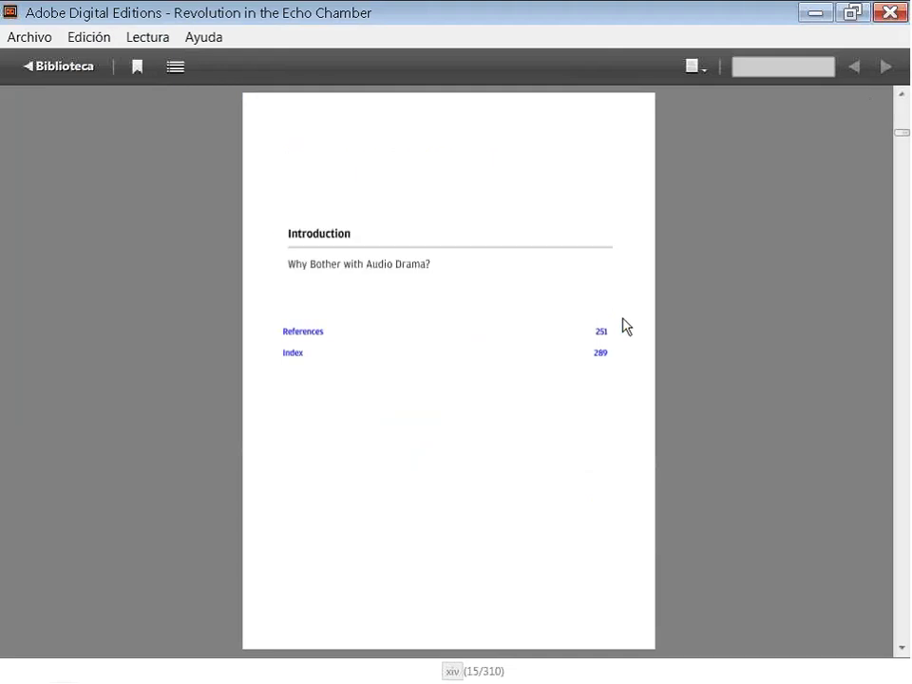
{"action": "scroll", "coordinate": [623, 326], "scroll_direction": "down", "scroll_amount": 1}
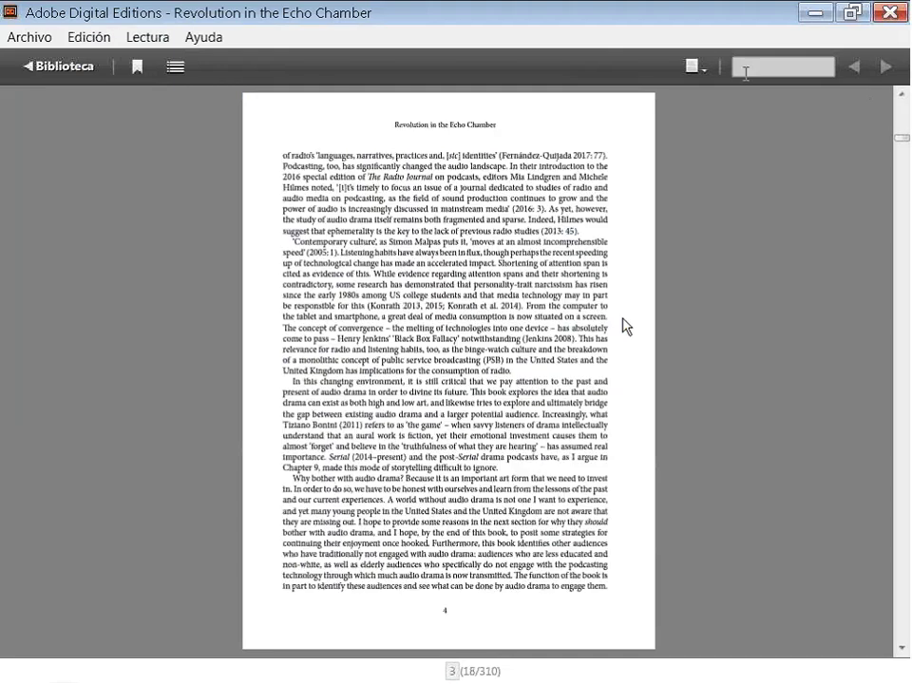
{"action": "left_click", "coordinate": [703, 69]}
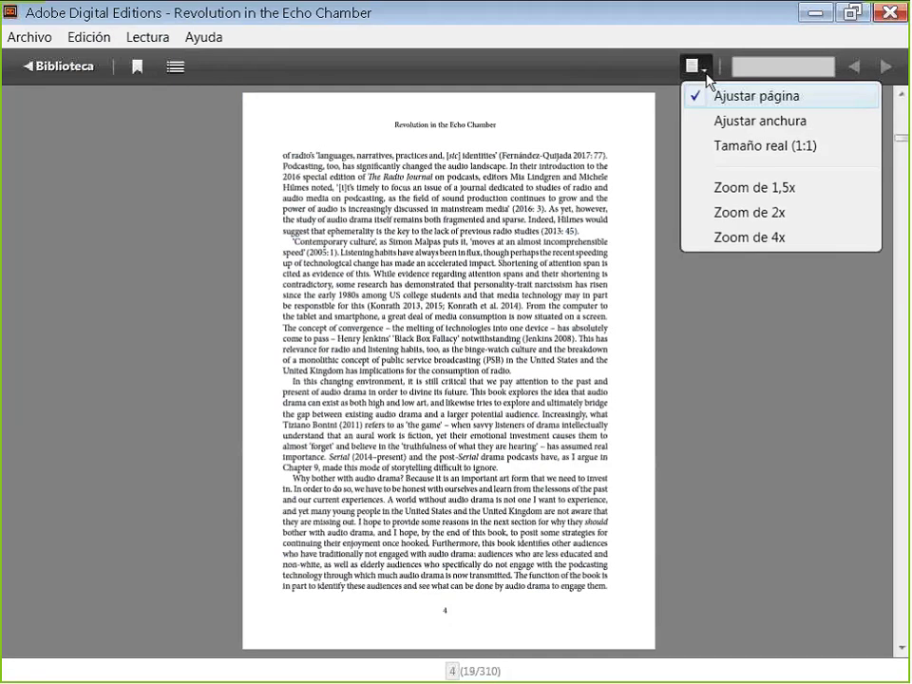
{"action": "left_click", "coordinate": [744, 64]}
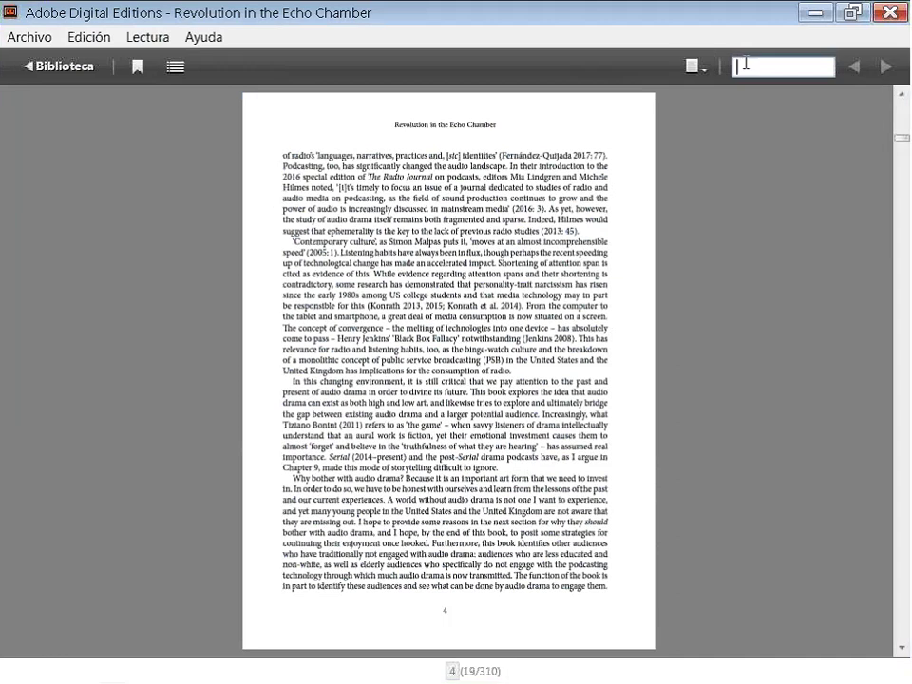
Bookmark page 19, confirm it in the bookmarks panel, and return to Biblioteca.
{"action": "left_click", "coordinate": [139, 66]}
{"action": "left_click", "coordinate": [173, 68]}
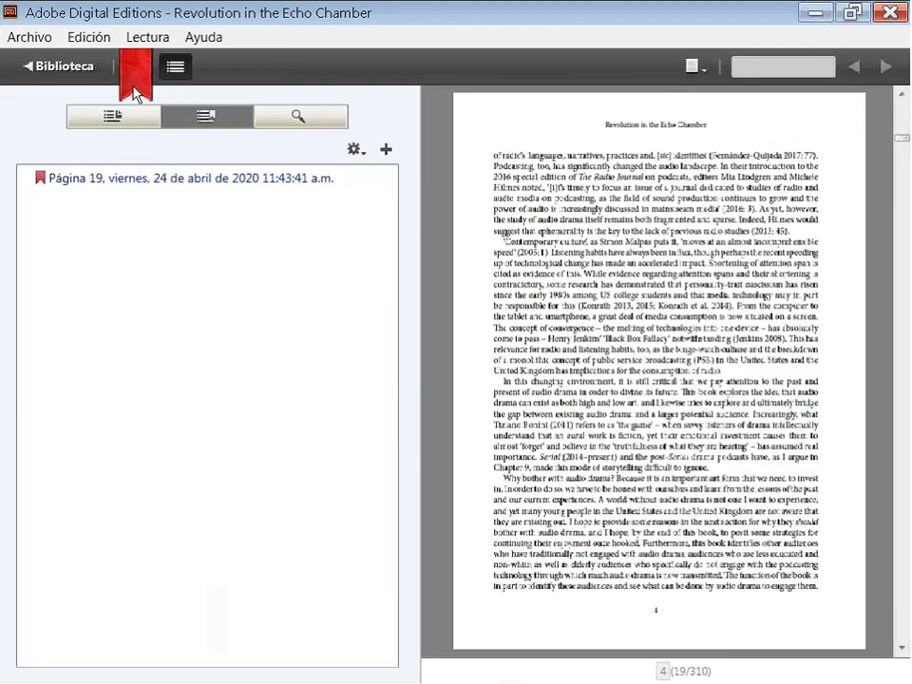
{"action": "left_click", "coordinate": [65, 68]}
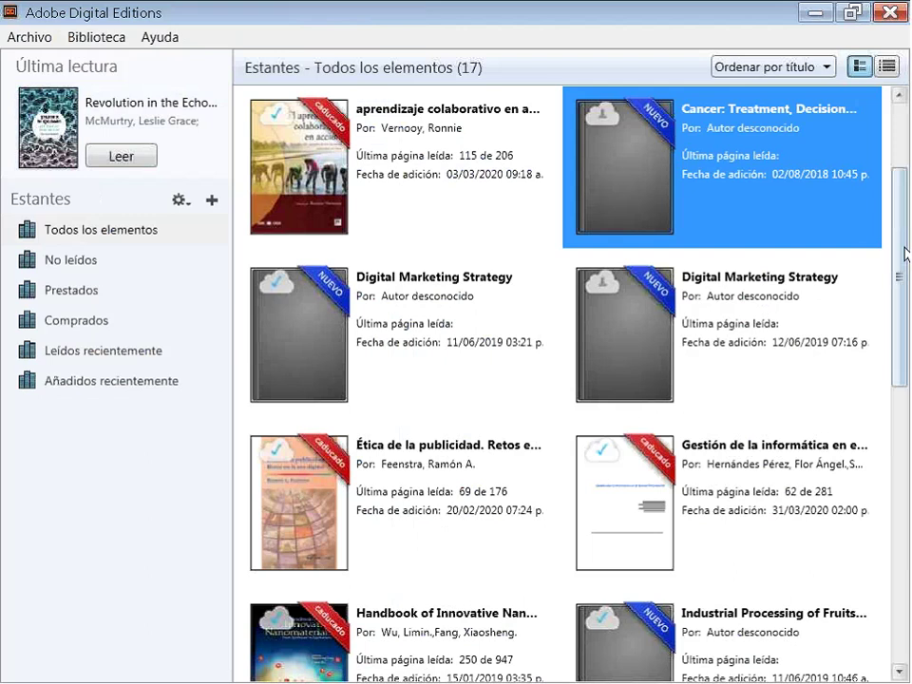
Minimize the Adobe Digital Editions library to reveal EBSCOhost's ¡Logrado! download confirmation.
{"action": "scroll", "coordinate": [905, 252], "scroll_direction": "down", "scroll_amount": 2}
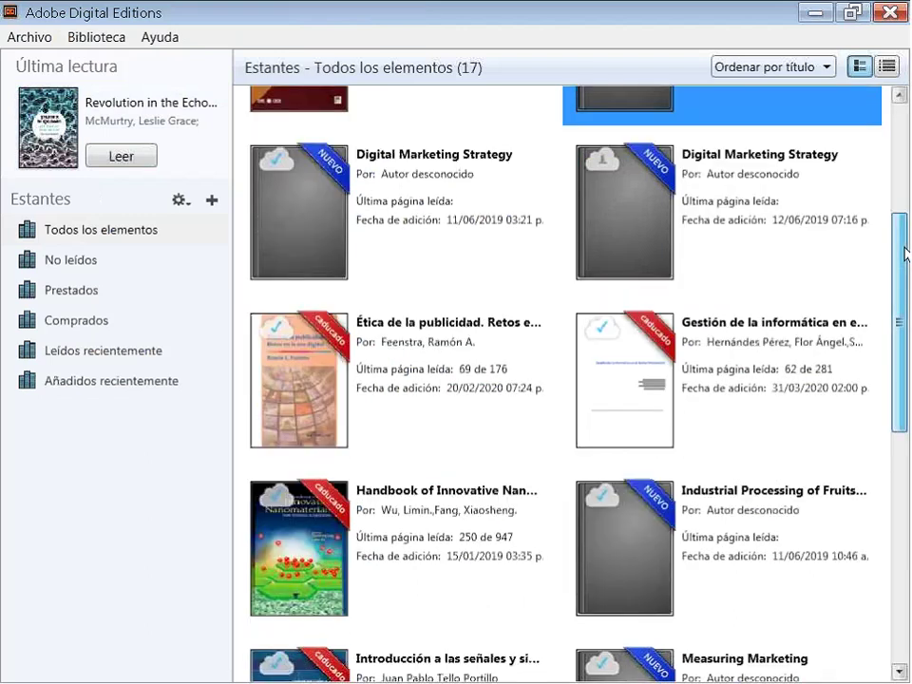
{"action": "left_click_drag", "start_coordinate": [906, 252], "coordinate": [890, 533]}
{"action": "scroll", "coordinate": [658, 396], "scroll_direction": "up", "scroll_amount": 2}
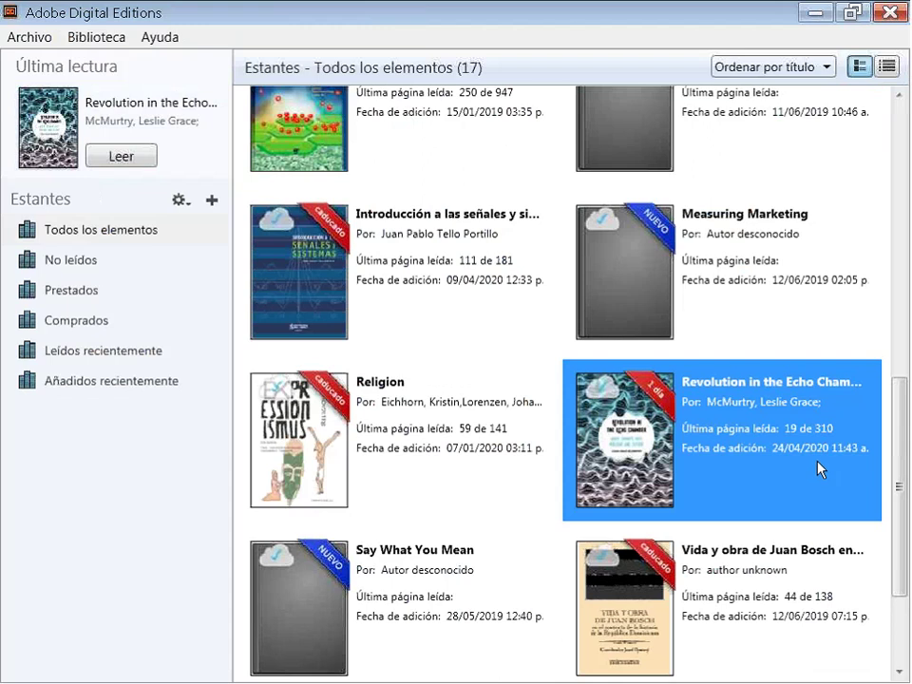
{"action": "left_click", "coordinate": [815, 13]}
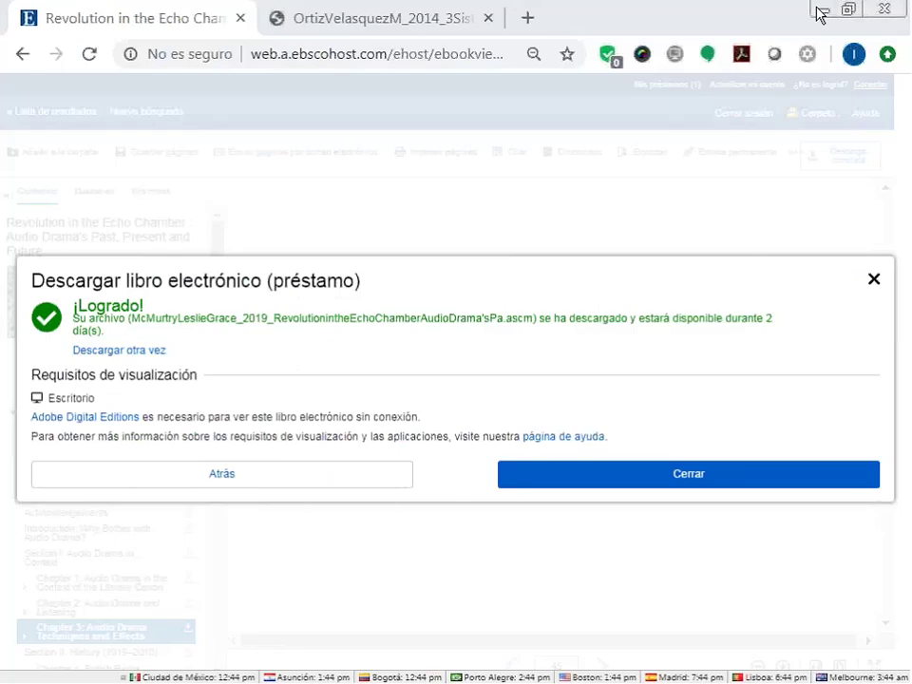
Close the download confirmation, open Mis préstamos (1), and highlight the loan's remaining time.
{"action": "left_click", "coordinate": [690, 475]}
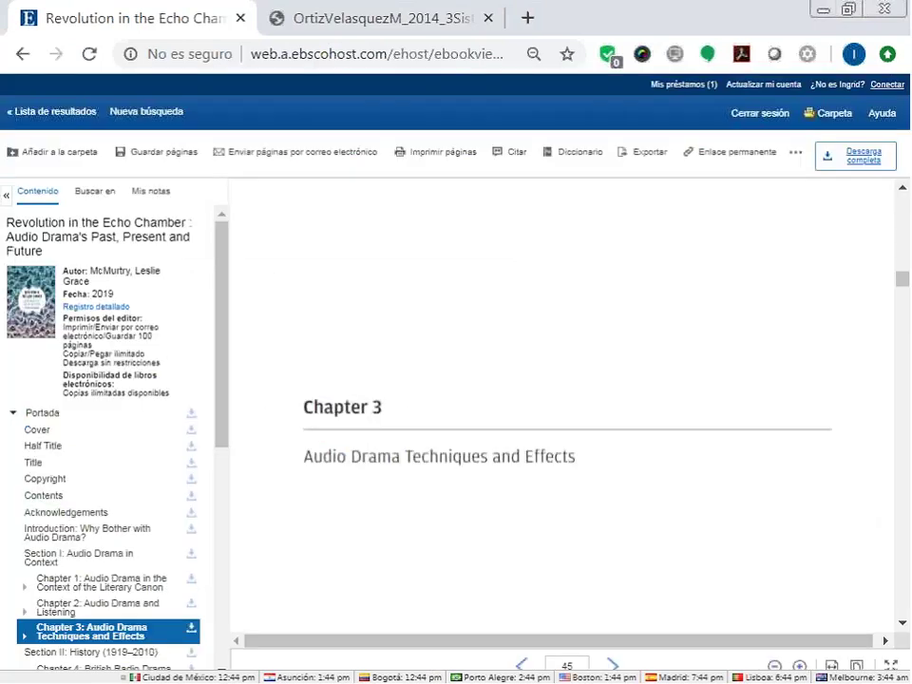
{"action": "left_click", "coordinate": [674, 89]}
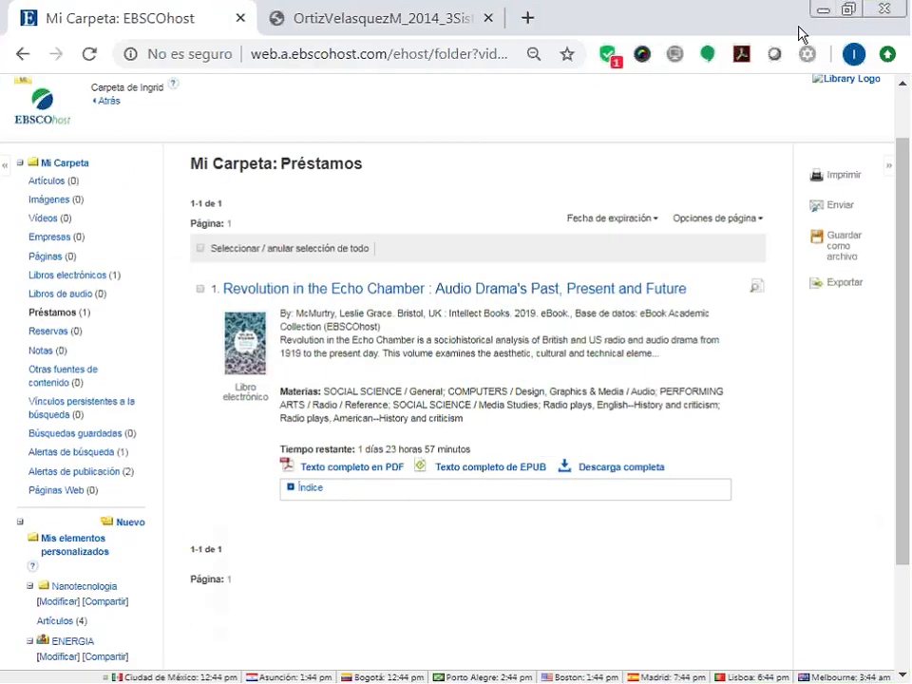
{"action": "left_click_drag", "start_coordinate": [251, 452], "coordinate": [274, 449]}
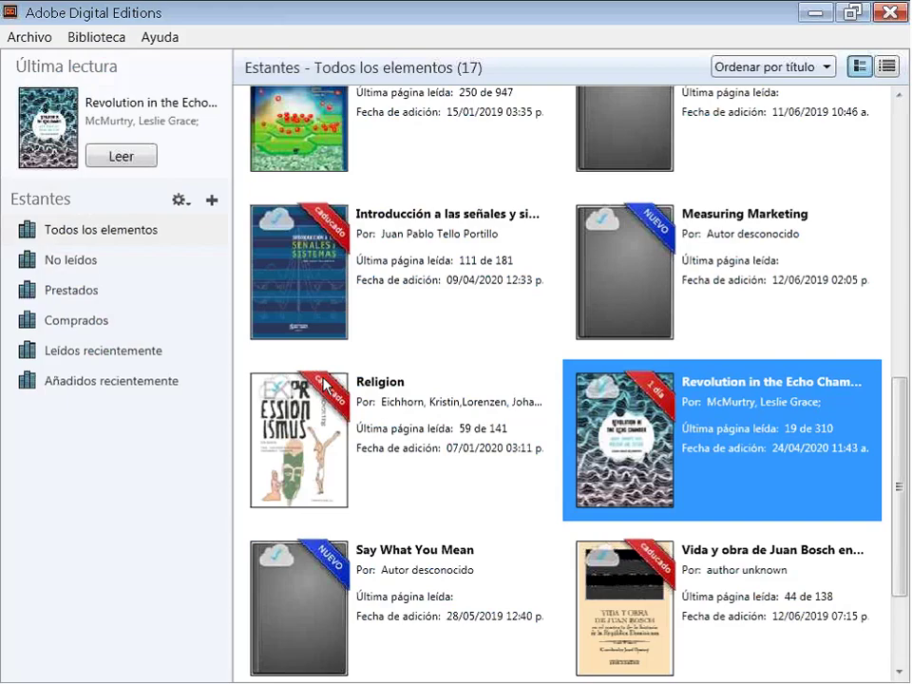
Select the Religion book in the 17-item library grid.
{"action": "left_click", "coordinate": [373, 395]}
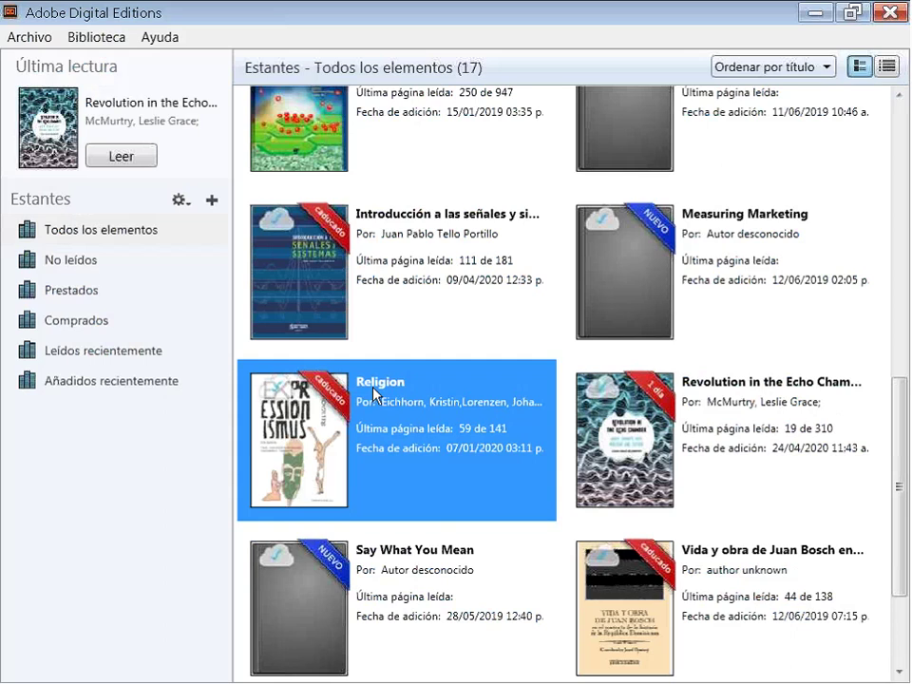
Try opening the expired Religion loan, dismiss the error, and minimize Adobe Digital Editions.
{"action": "double_click", "coordinate": [374, 396]}
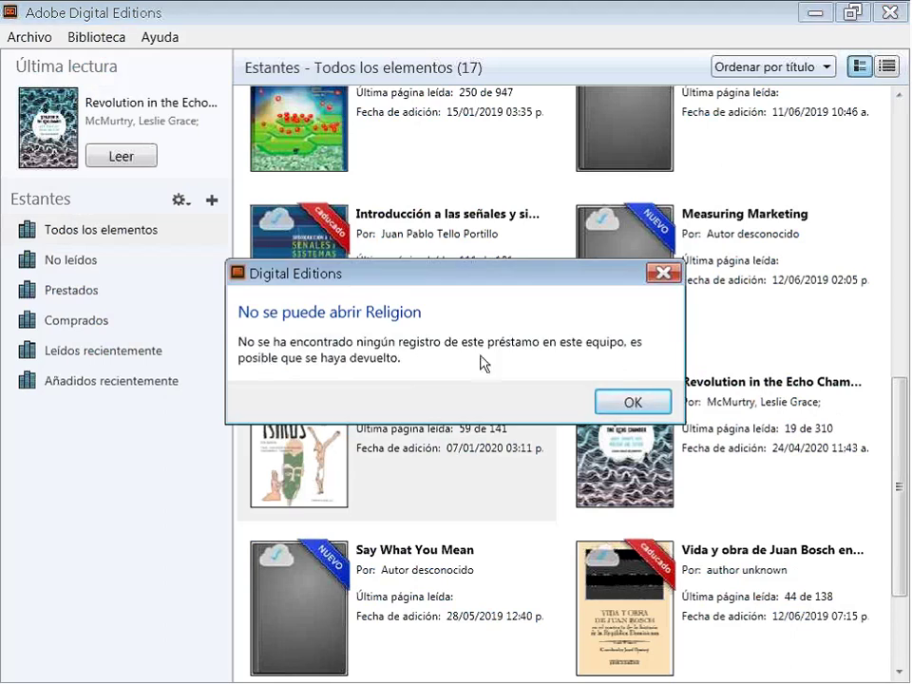
{"action": "left_click", "coordinate": [629, 401]}
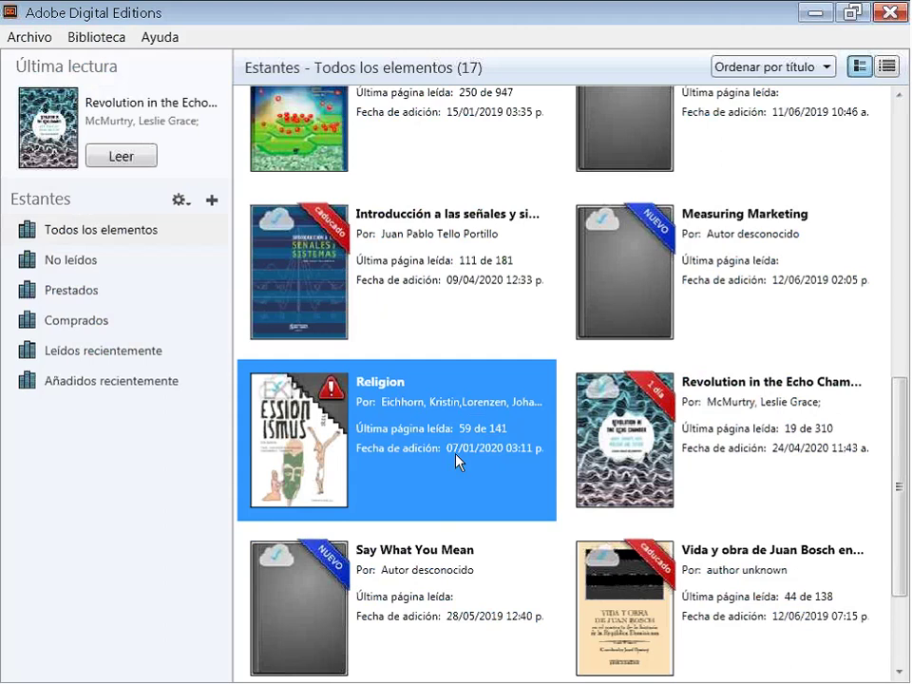
{"action": "left_click", "coordinate": [814, 14]}
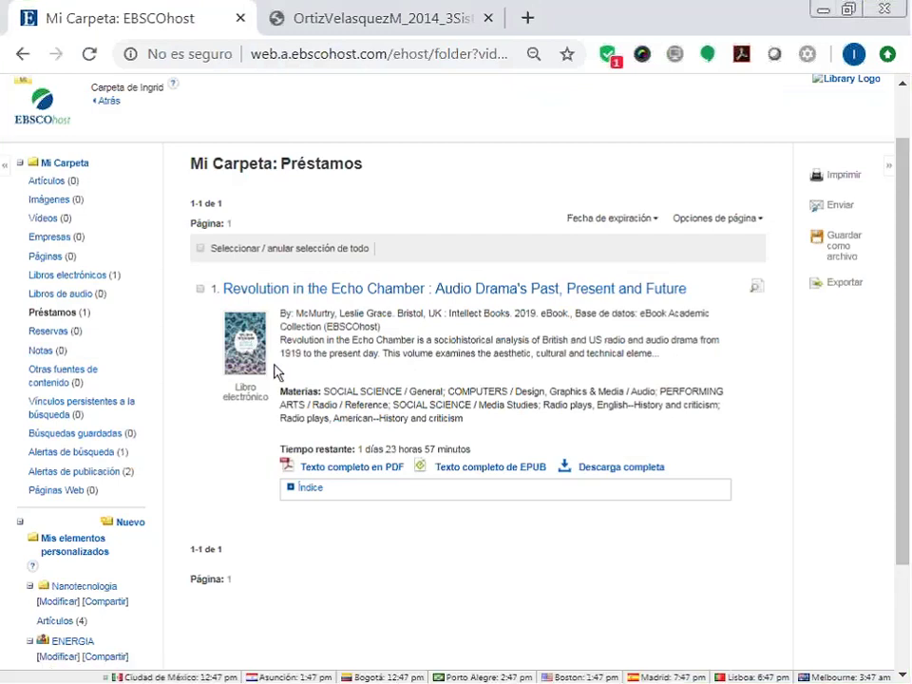
Open the detailed record of Revolution in the Echo Chamber from its Préstamos entry.
{"action": "left_click_drag", "start_coordinate": [466, 419], "coordinate": [427, 434]}
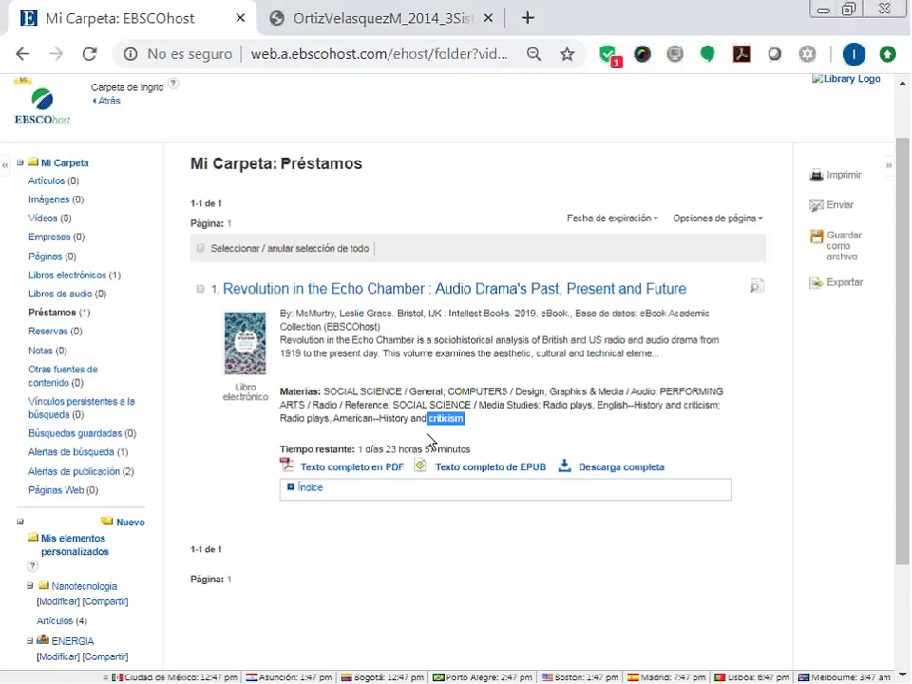
{"action": "left_click_drag", "start_coordinate": [358, 449], "coordinate": [471, 447]}
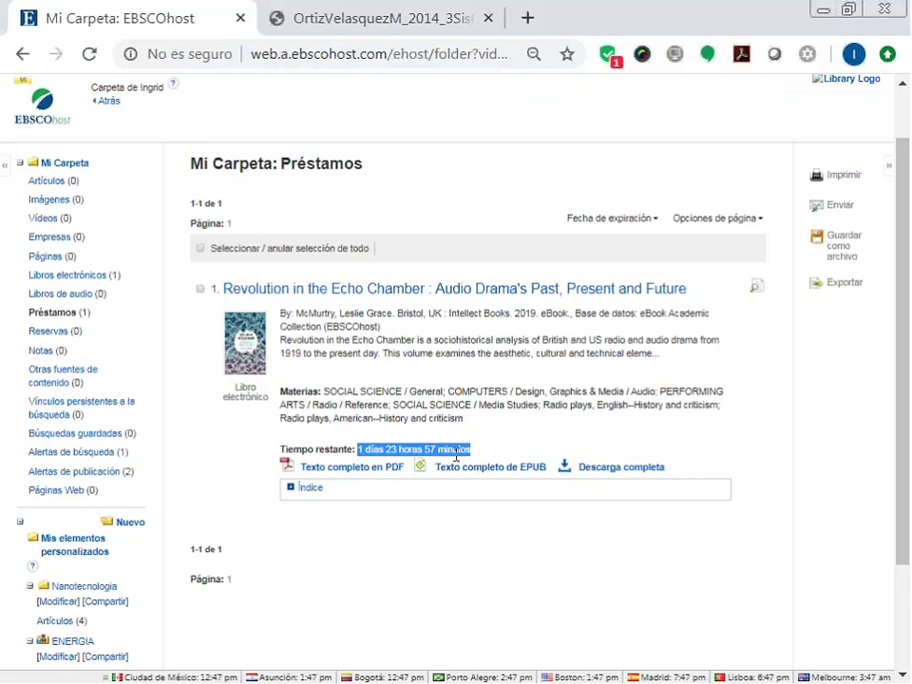
{"action": "left_click", "coordinate": [297, 294]}
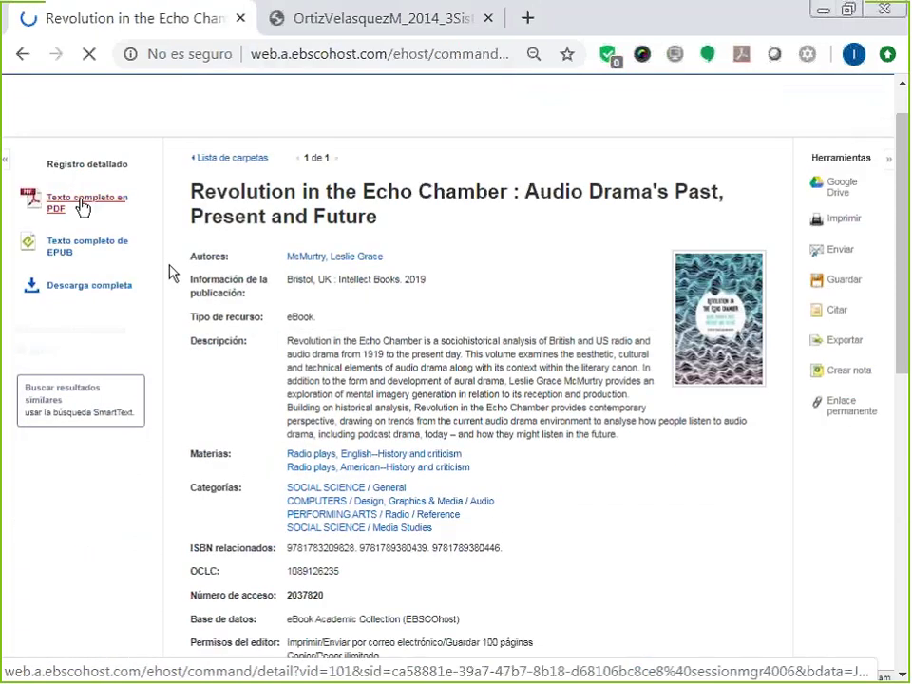
Open the eBook's PDF full text at Chapter 6.
{"action": "left_click", "coordinate": [82, 204]}
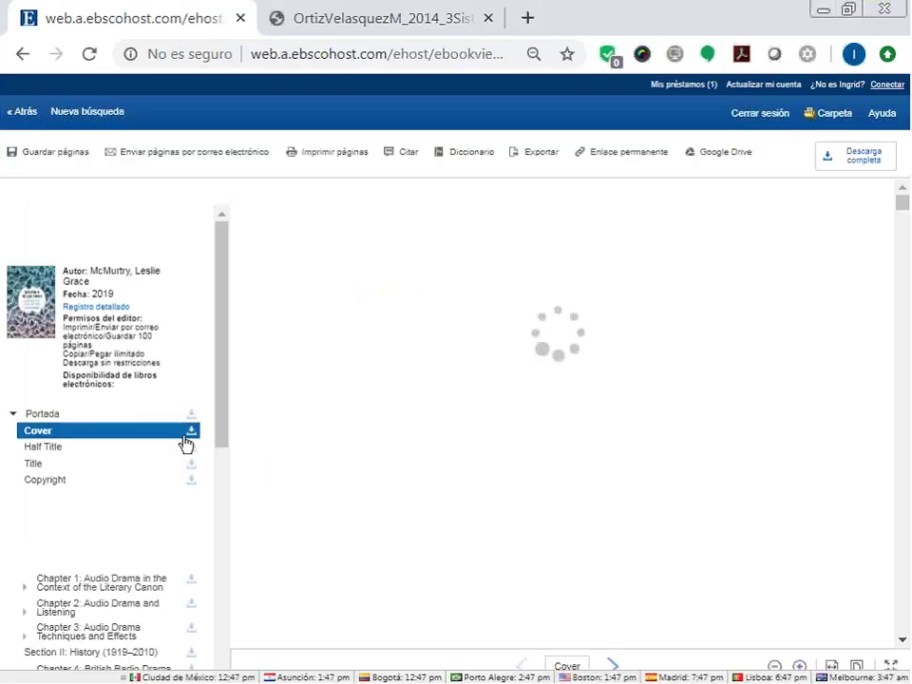
{"action": "scroll", "coordinate": [105, 421], "scroll_direction": "down", "scroll_amount": 3}
{"action": "left_click", "coordinate": [104, 419]}
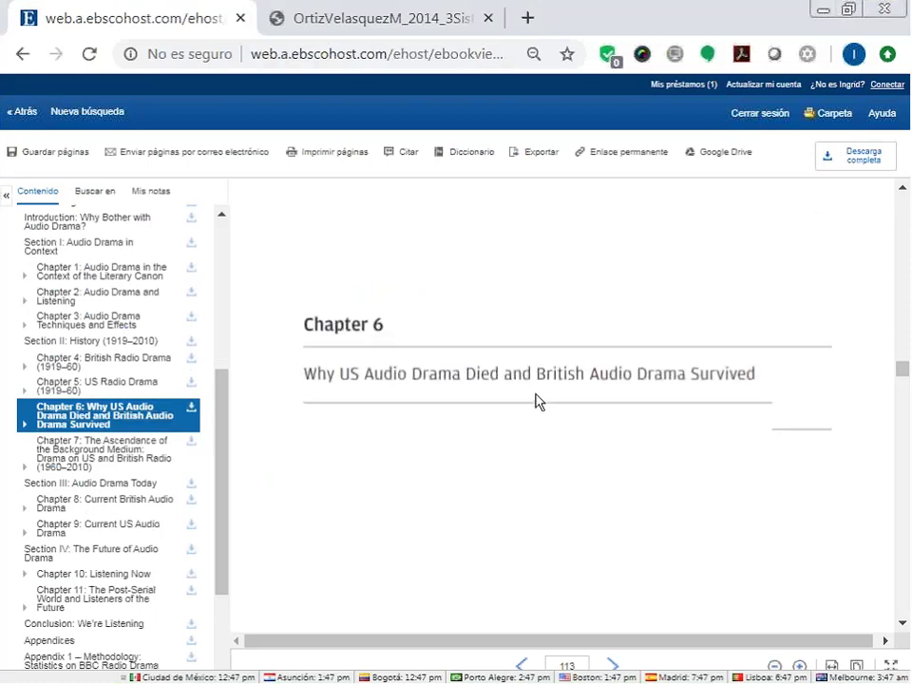
Save a new note reading 'Ojo!! esto es importante' and return to the contents.
{"action": "left_click", "coordinate": [150, 195]}
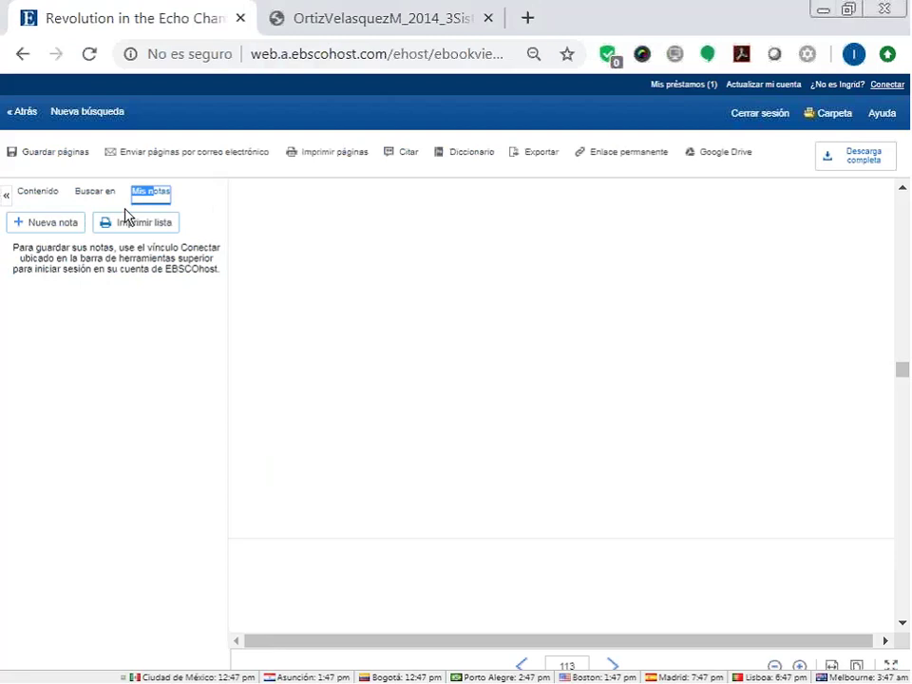
{"action": "left_click", "coordinate": [41, 224]}
{"action": "type", "text": "Ojo"}
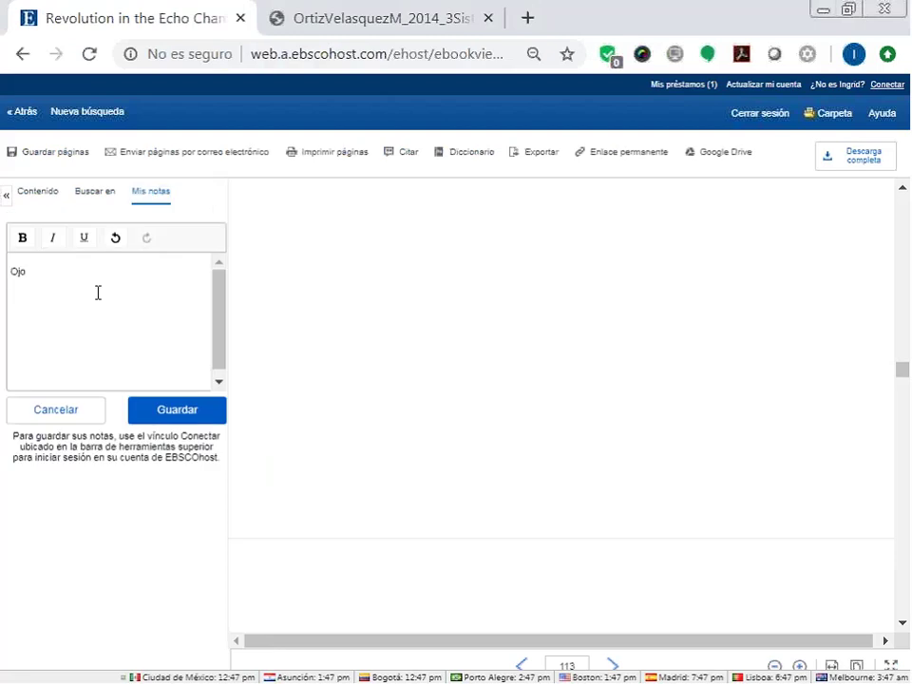
{"action": "type", "text": "!! esto es importante"}
{"action": "left_click", "coordinate": [168, 407]}
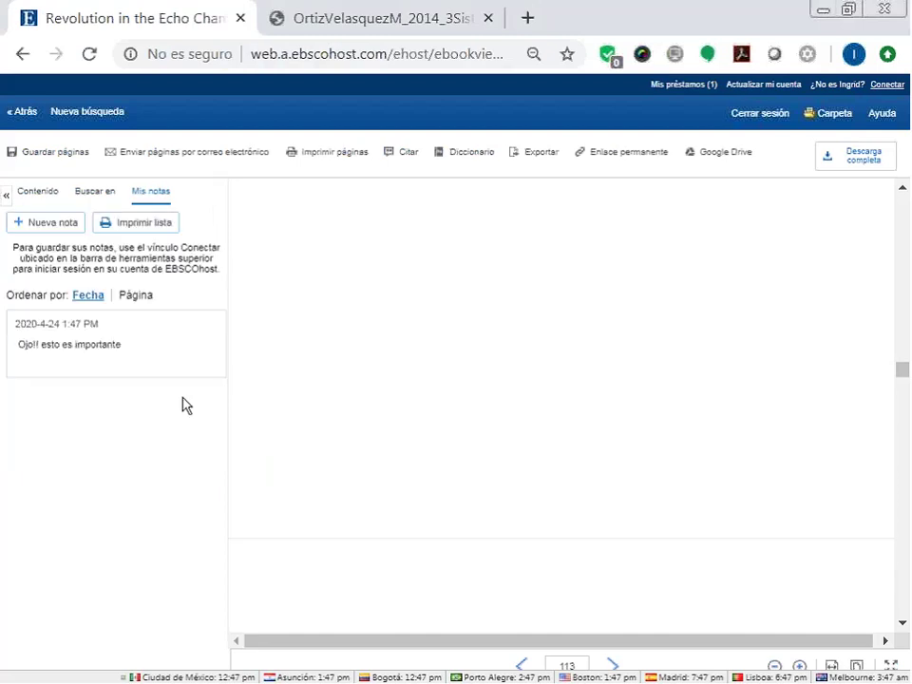
{"action": "left_click", "coordinate": [38, 193]}
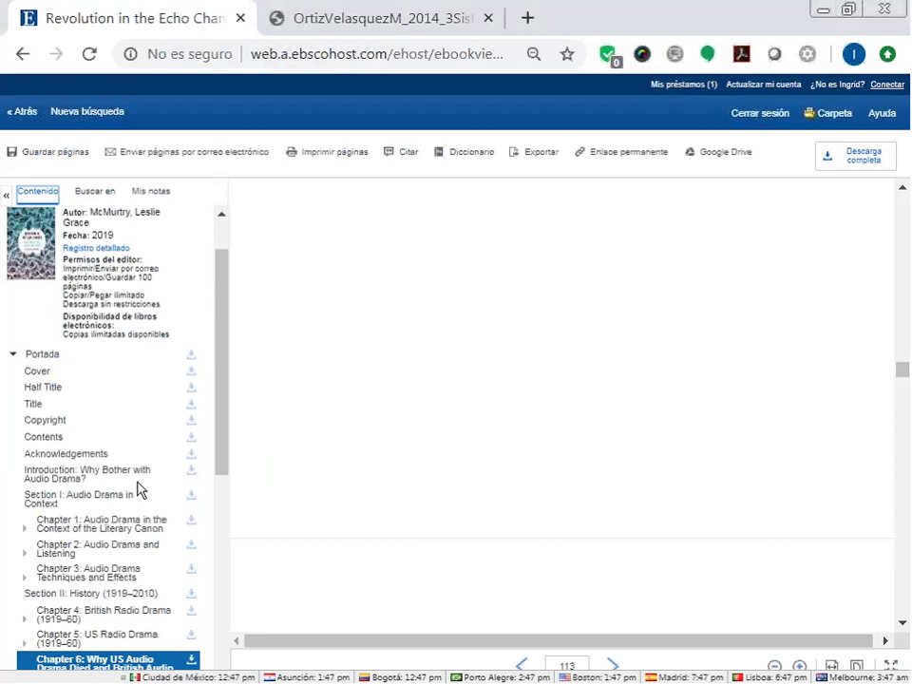
At Chapter 3, save the note 'Ver Drama made!!!!!' on page 47, then go back to the record.
{"action": "left_click", "coordinate": [112, 575]}
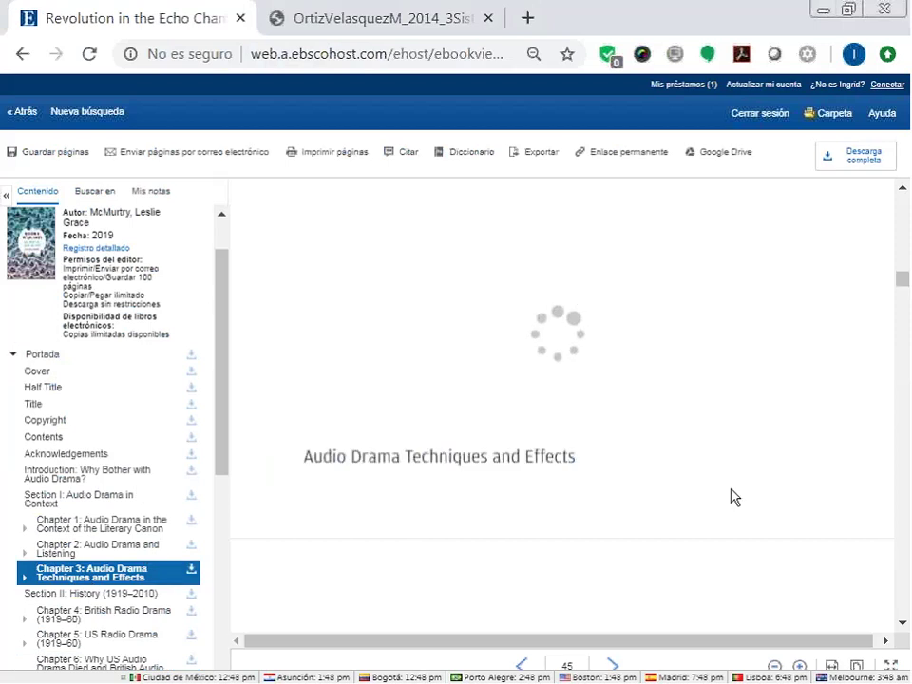
{"action": "scroll", "coordinate": [731, 494], "scroll_direction": "down", "scroll_amount": 5}
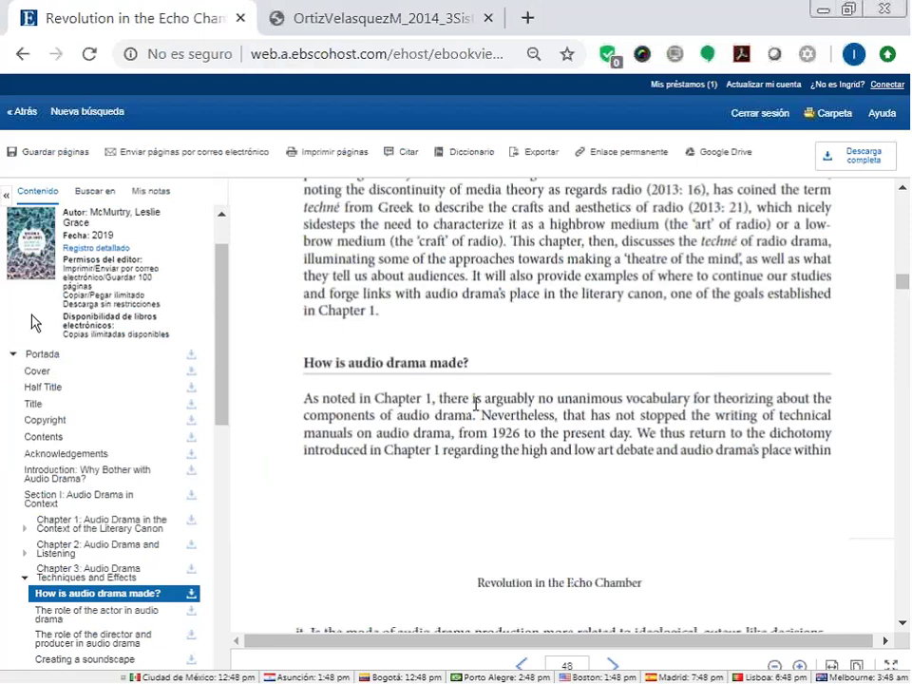
{"action": "left_click", "coordinate": [155, 193]}
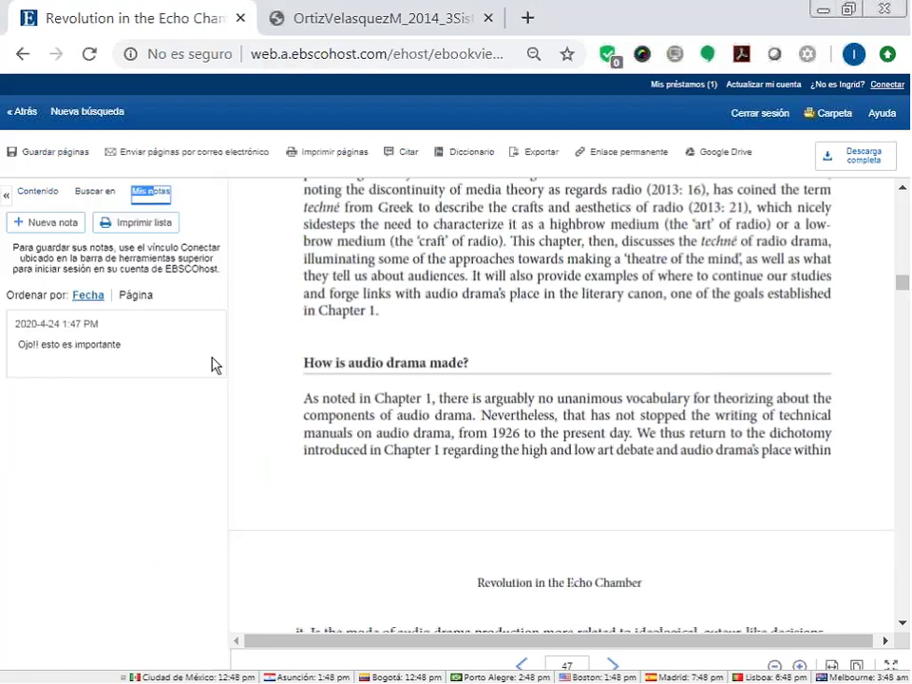
{"action": "left_click", "coordinate": [46, 222]}
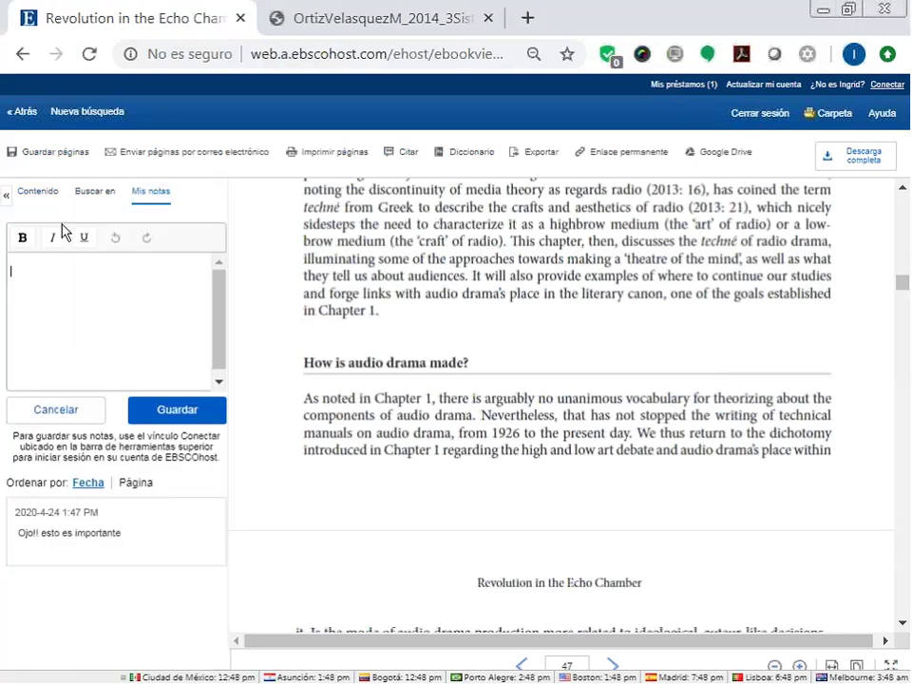
{"action": "left_click", "coordinate": [76, 271]}
{"action": "type", "text": "Ver Drama"}
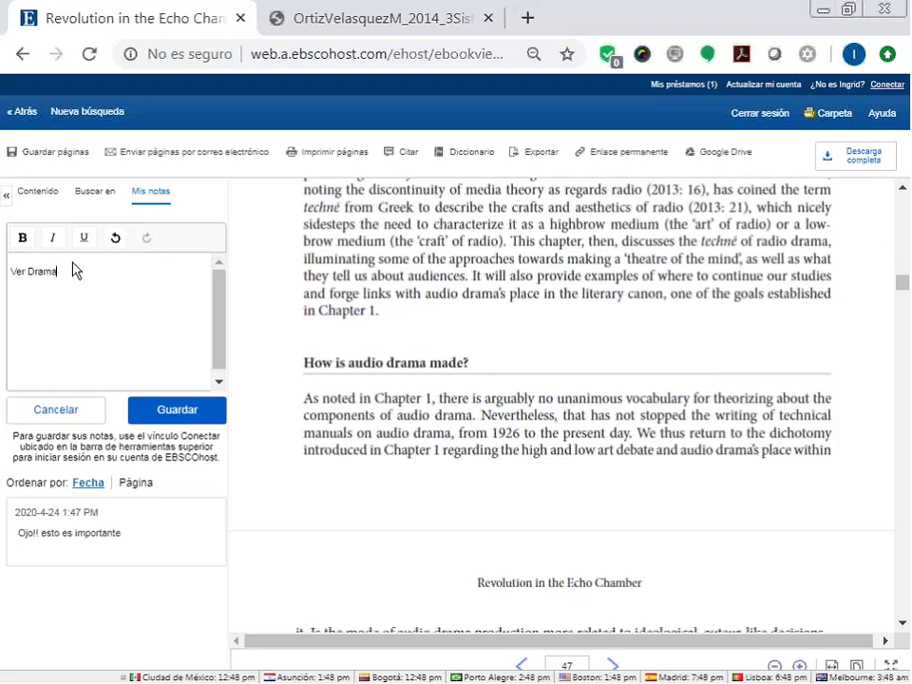
{"action": "type", "text": " made!!!!!"}
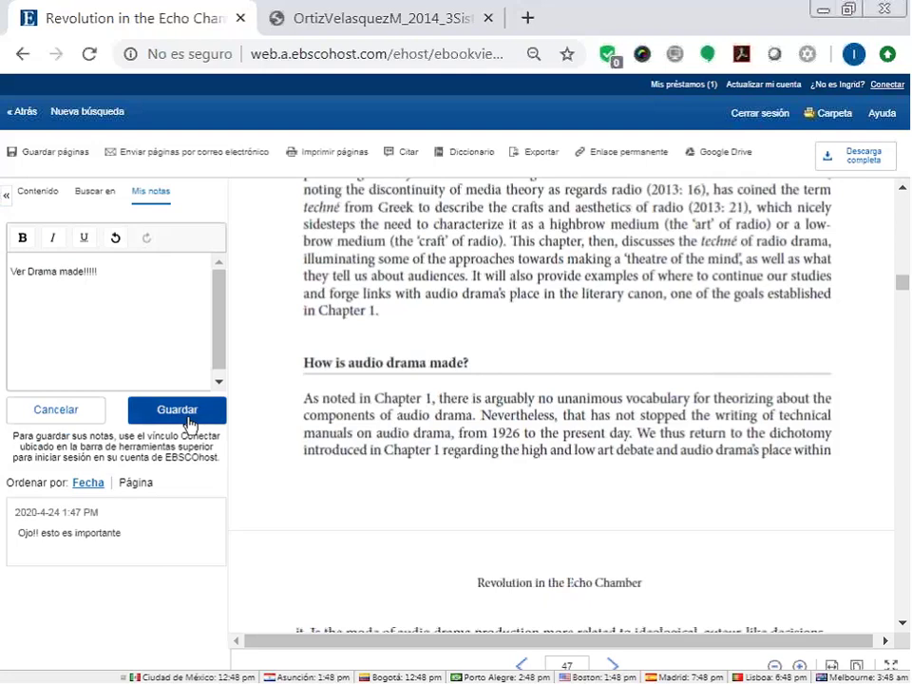
{"action": "left_click", "coordinate": [189, 419]}
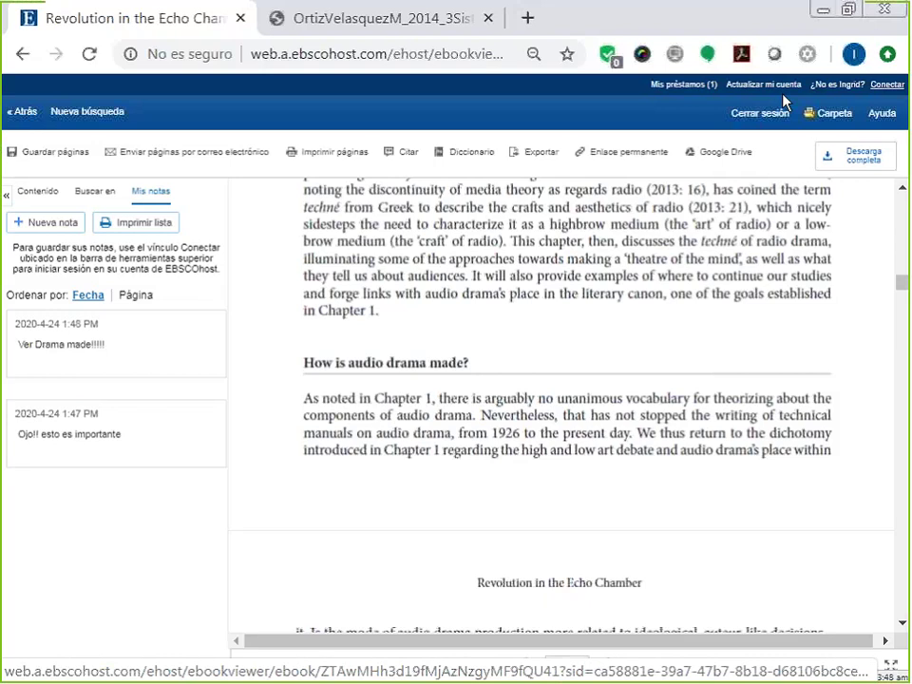
{"action": "left_click", "coordinate": [23, 112]}
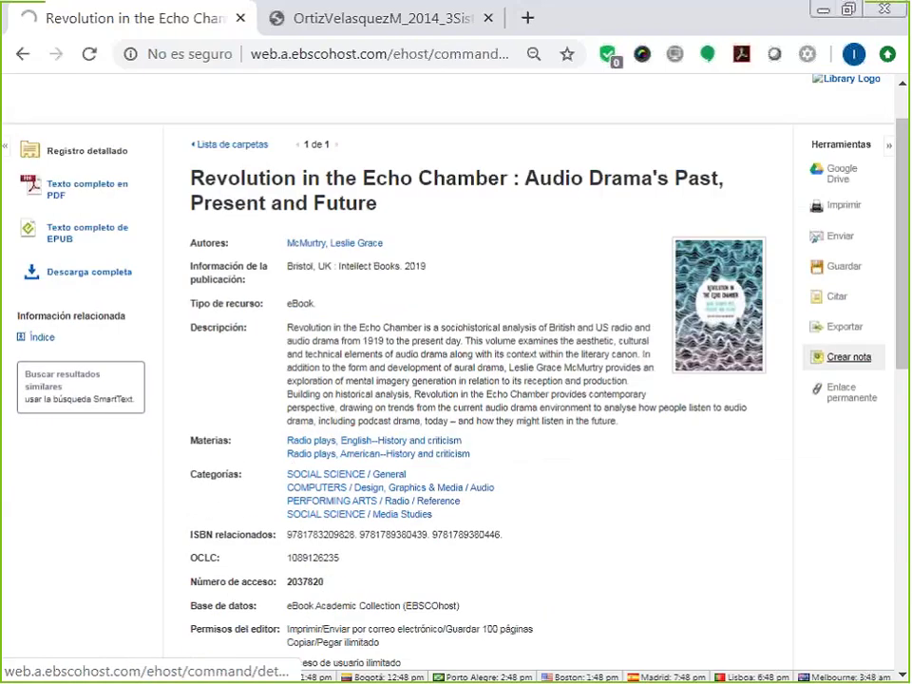
Save the record note 'Este libro es importante!!!!', removing the stray semicolon first.
{"action": "left_click", "coordinate": [849, 358]}
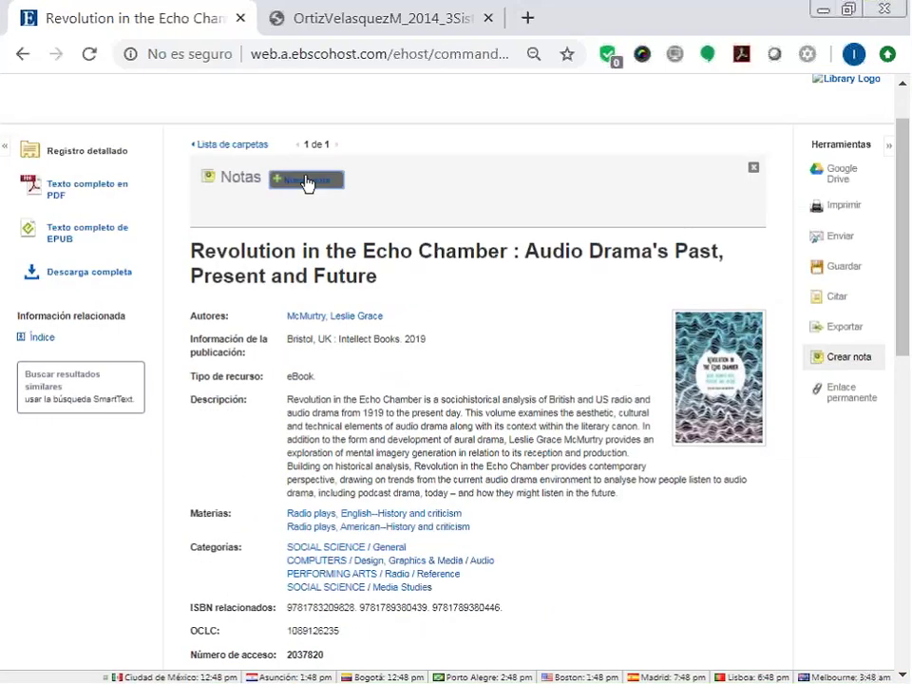
{"action": "left_click", "coordinate": [306, 182]}
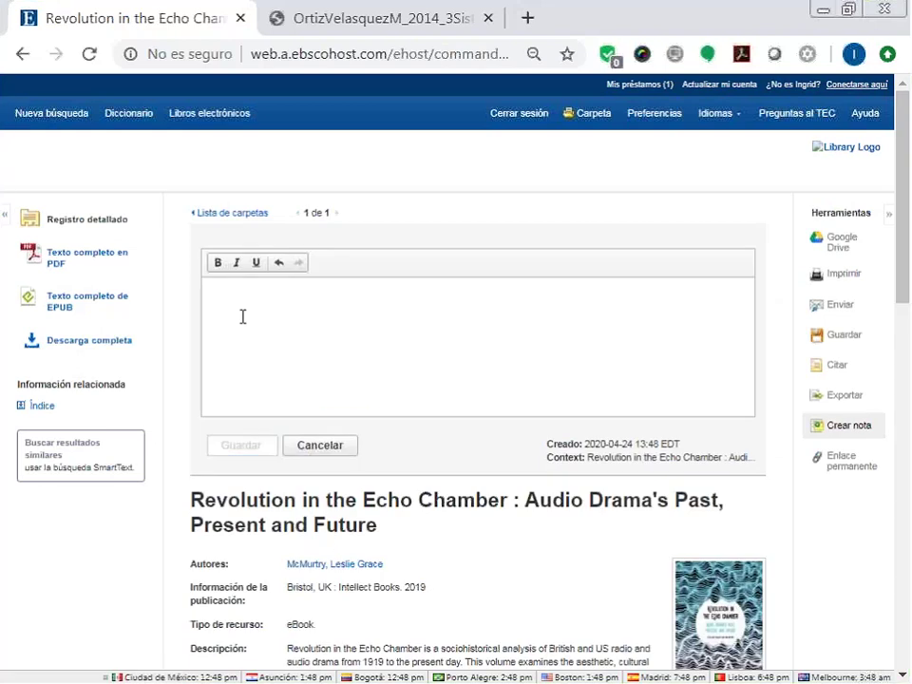
{"action": "type", "text": "Este libro es "}
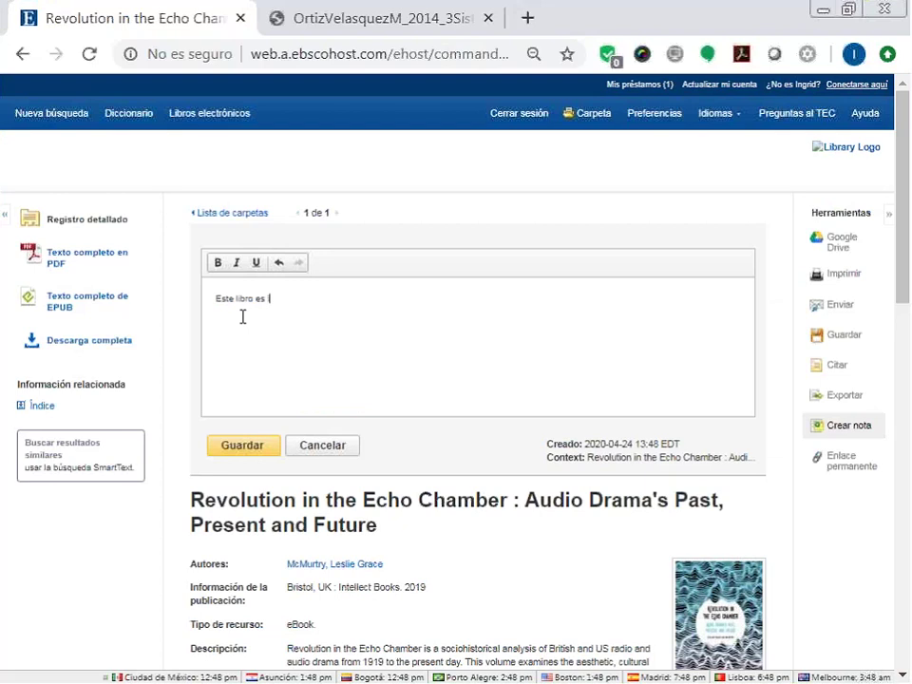
{"action": "type", "text": "im;portante!!!!"}
{"action": "left_click", "coordinate": [274, 299]}
{"action": "key", "text": "BackSpace"}
{"action": "left_click", "coordinate": [265, 447]}
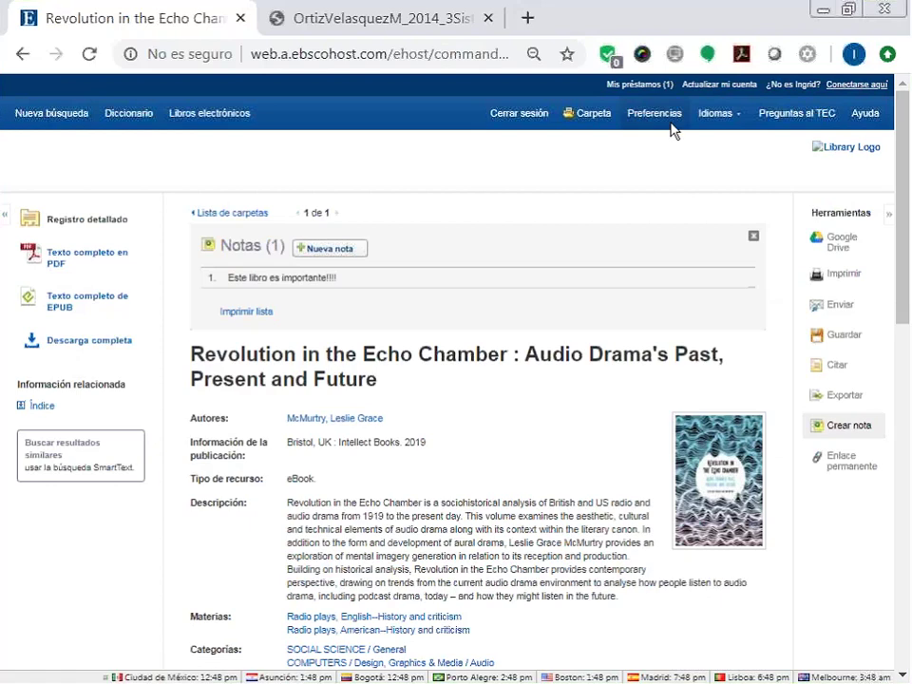
{"action": "left_click", "coordinate": [585, 118]}
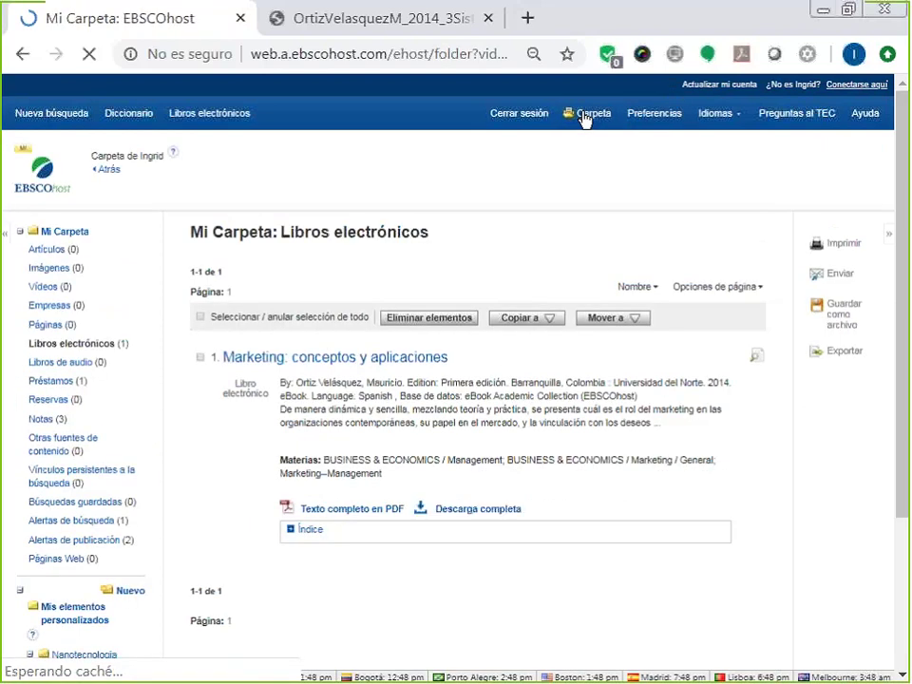
Show My Folder's three saved notes and check their page numbers, 113 and 47.
{"action": "scroll", "coordinate": [41, 440], "scroll_direction": "down", "scroll_amount": 1}
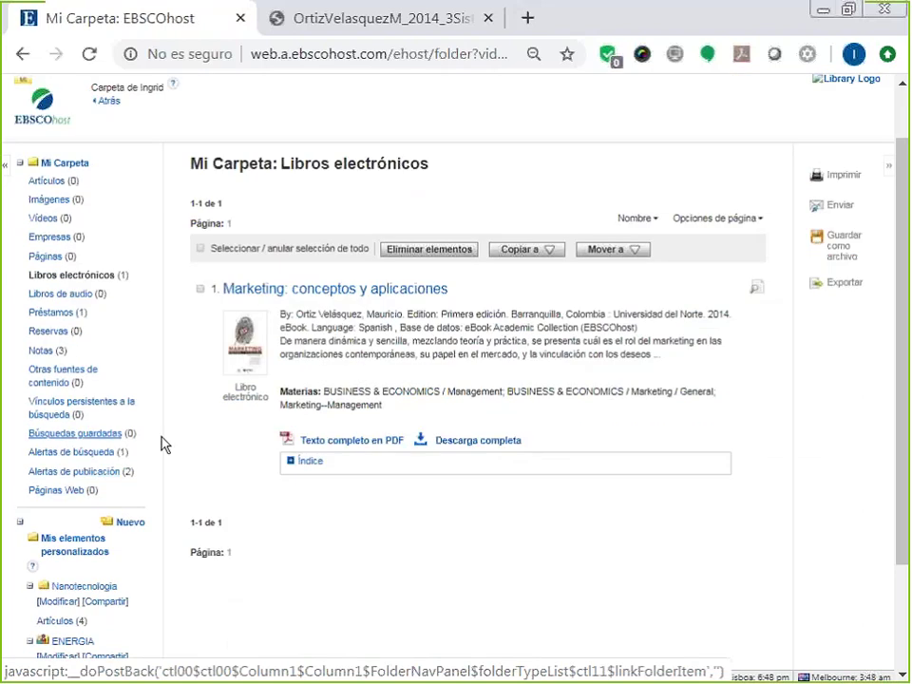
{"action": "left_click", "coordinate": [39, 353]}
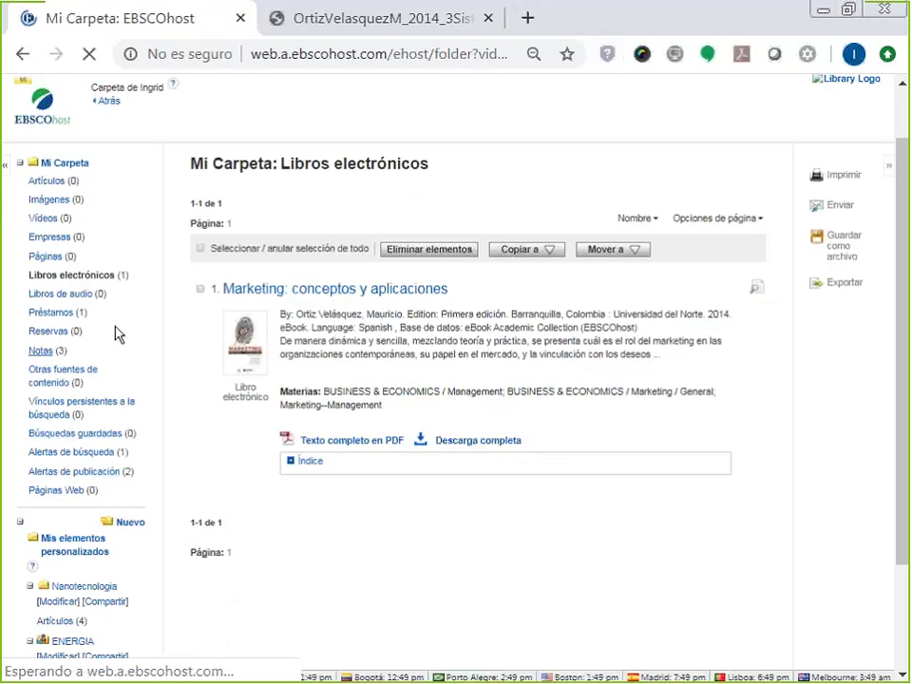
{"action": "scroll", "coordinate": [380, 380], "scroll_direction": "down", "scroll_amount": 3}
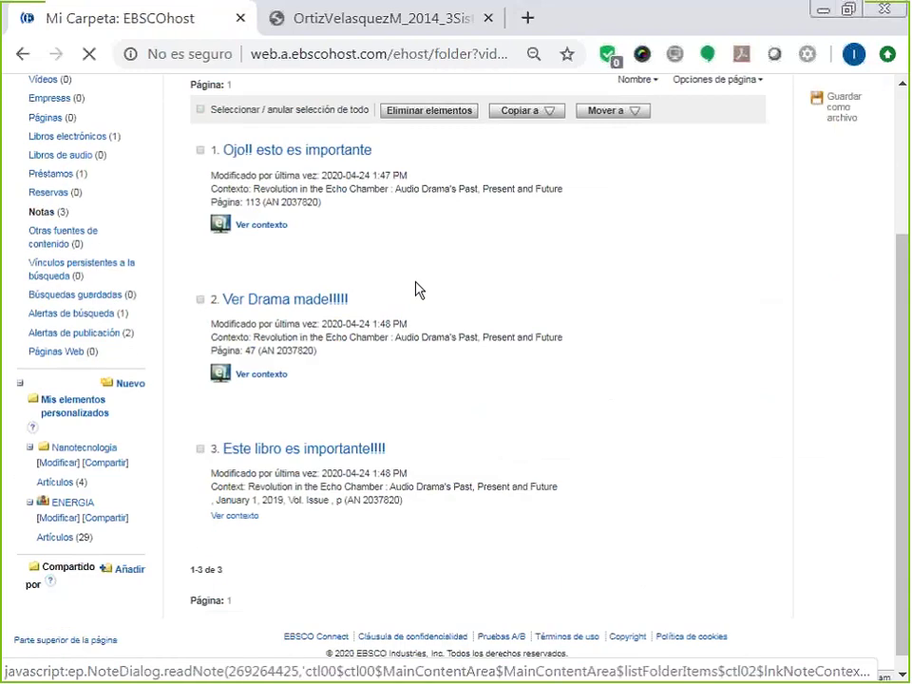
{"action": "scroll", "coordinate": [419, 289], "scroll_direction": "up", "scroll_amount": 2}
{"action": "scroll", "coordinate": [418, 289], "scroll_direction": "down", "scroll_amount": 1}
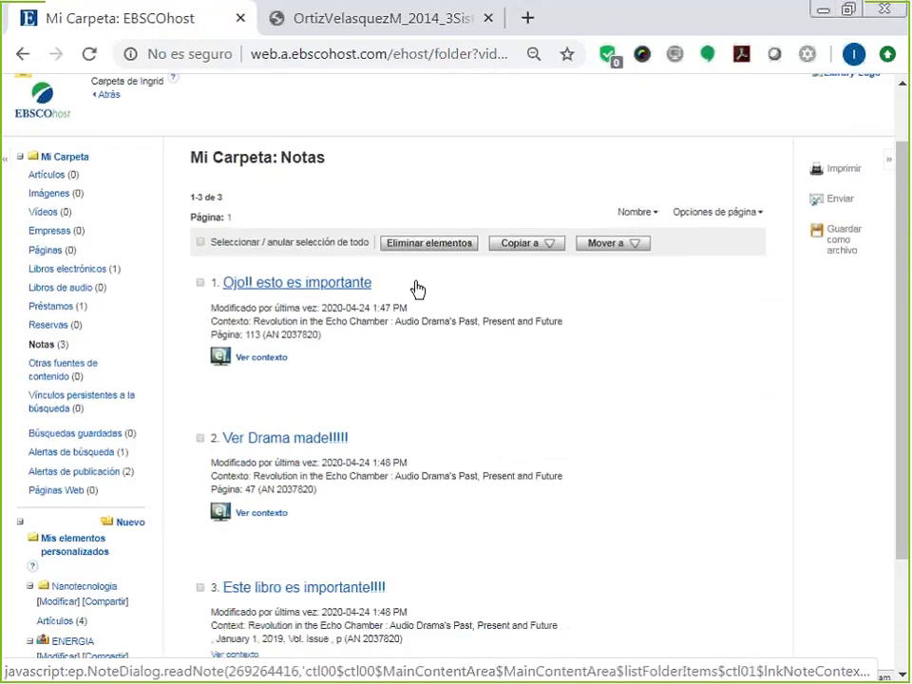
{"action": "scroll", "coordinate": [418, 288], "scroll_direction": "down", "scroll_amount": 1}
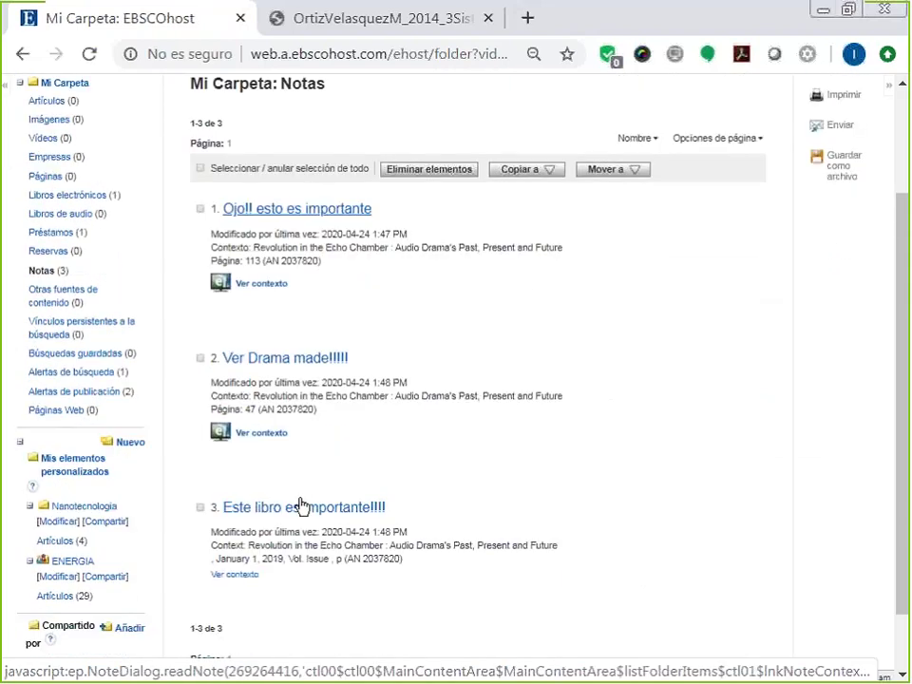
{"action": "scroll", "coordinate": [300, 505], "scroll_direction": "down", "scroll_amount": 1}
{"action": "double_click", "coordinate": [249, 385]}
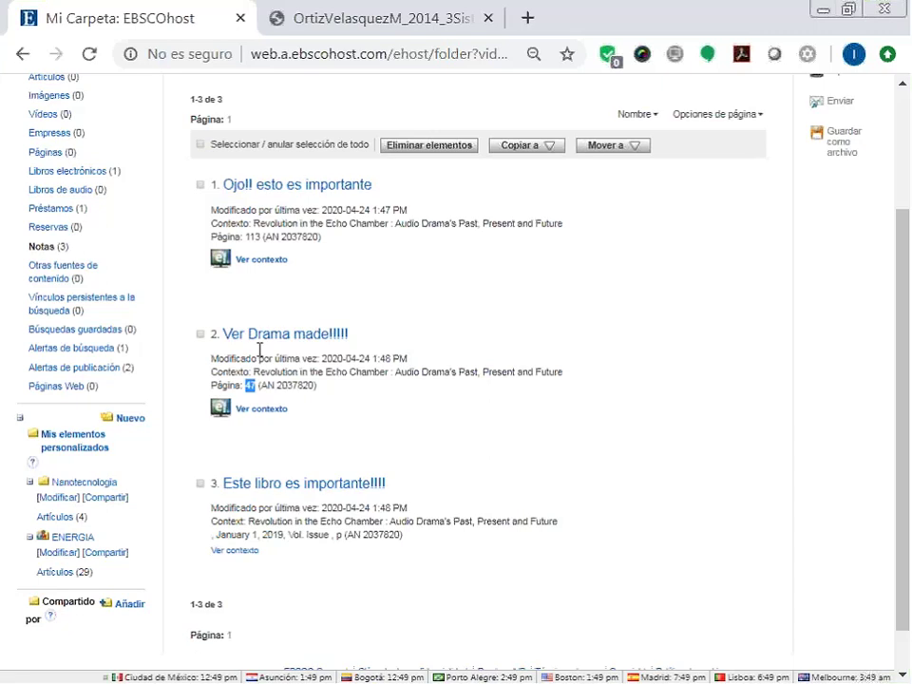
{"action": "double_click", "coordinate": [255, 236]}
Start a fresh Búsqueda básica page in the eBook Academic Collection.
{"action": "scroll", "coordinate": [300, 385], "scroll_direction": "up", "scroll_amount": 1}
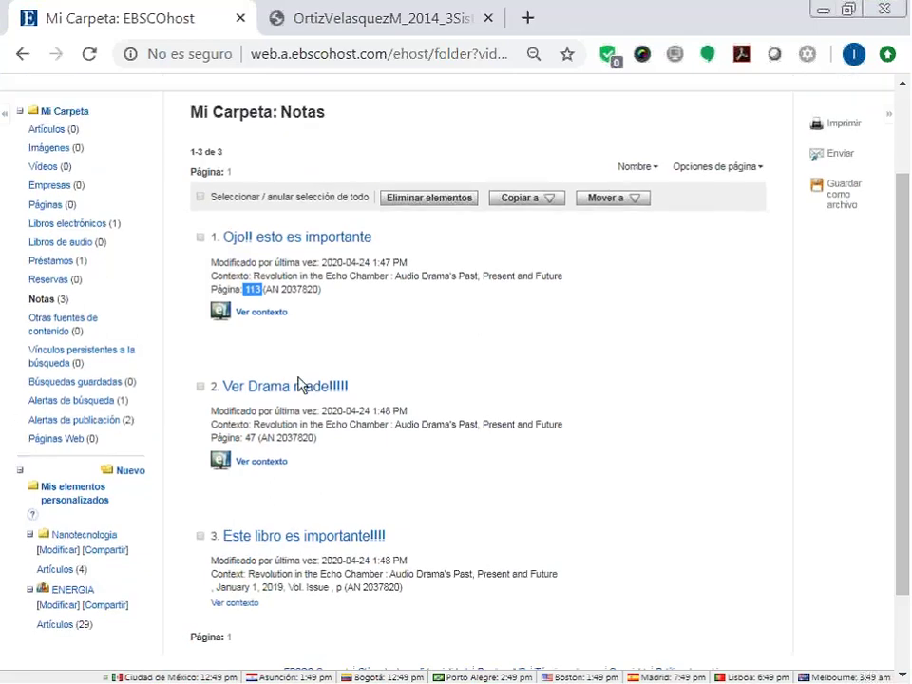
{"action": "scroll", "coordinate": [300, 385], "scroll_direction": "up", "scroll_amount": 1}
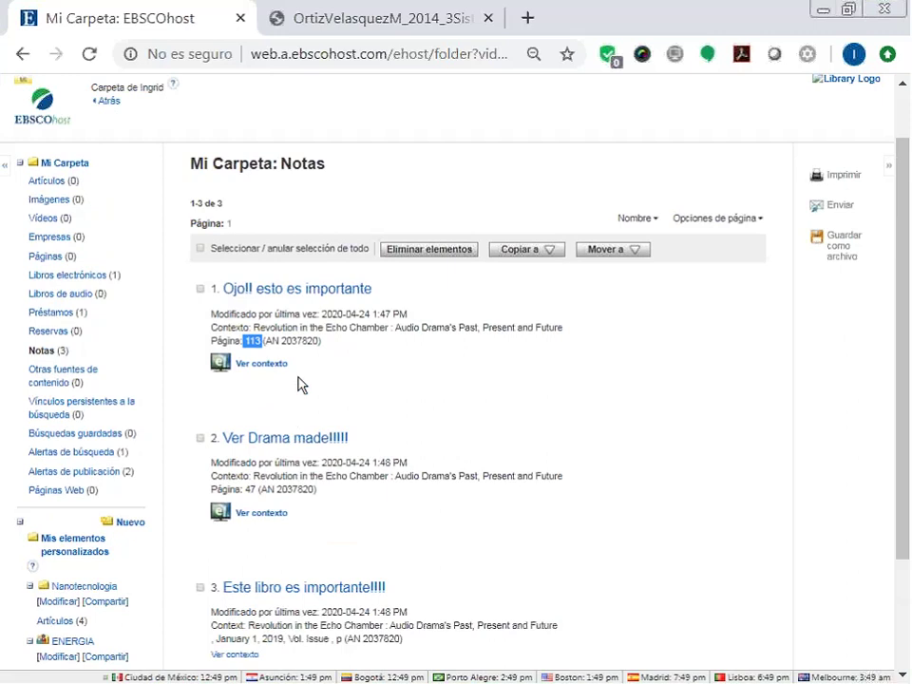
{"action": "scroll", "coordinate": [96, 245], "scroll_direction": "up", "scroll_amount": 2}
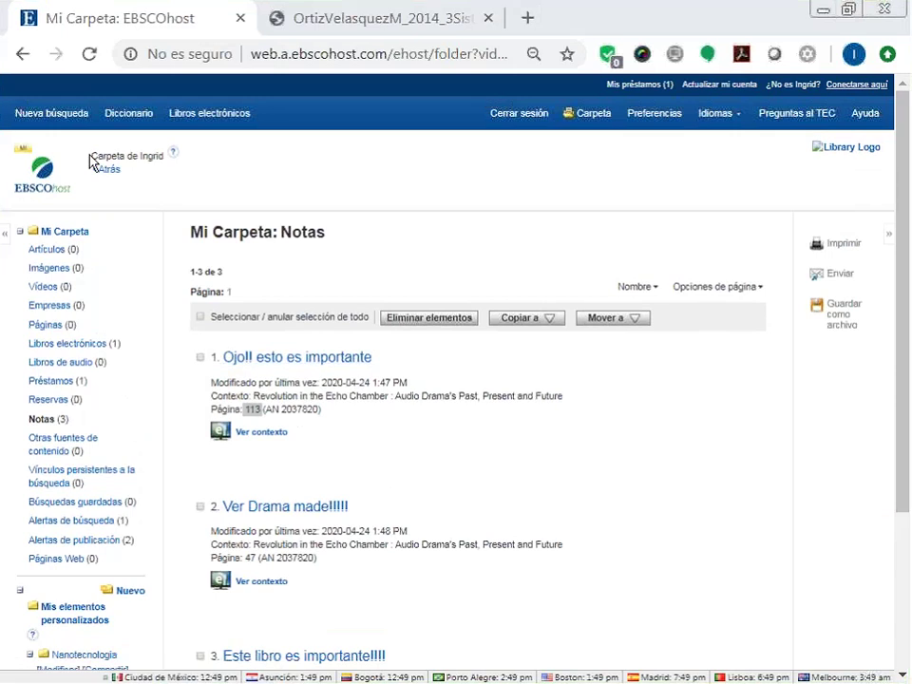
{"action": "left_click", "coordinate": [74, 120]}
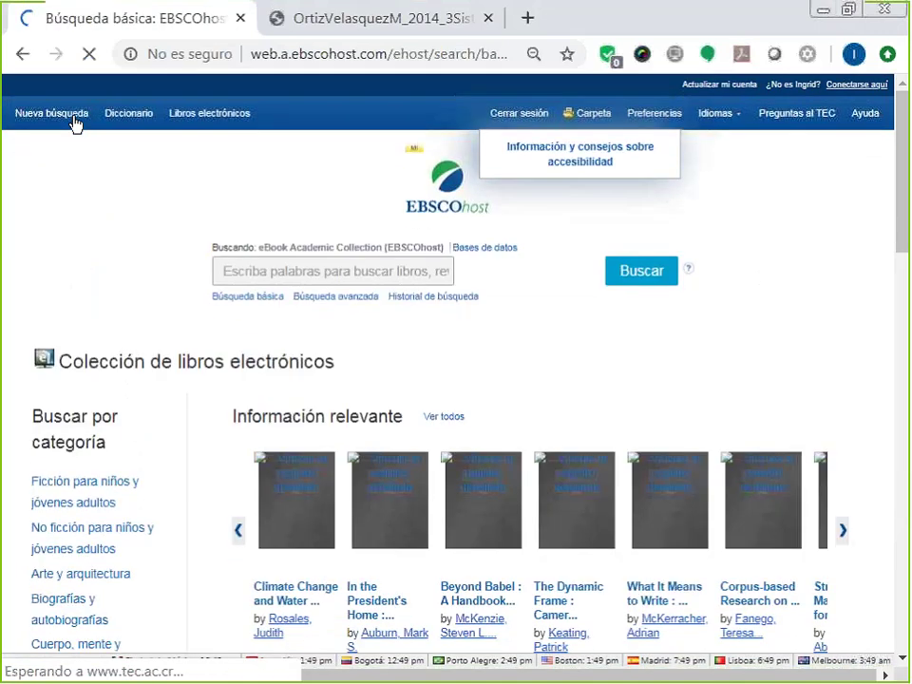
Select all 14 databases, Academic Search Complete through ERIC, for searching.
{"action": "left_click", "coordinate": [503, 250]}
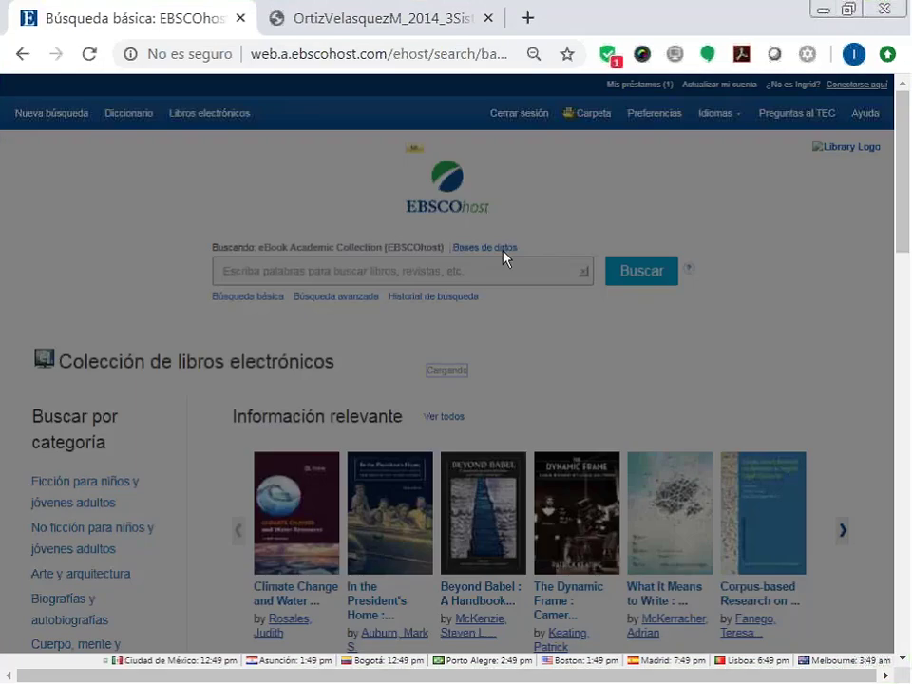
{"action": "left_click", "coordinate": [258, 143]}
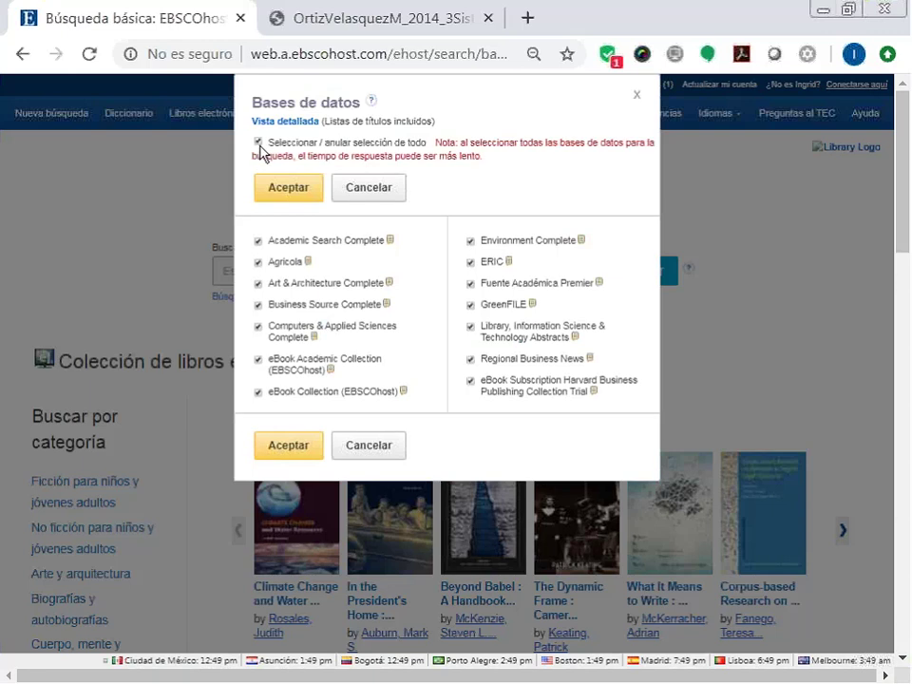
{"action": "left_click", "coordinate": [275, 193]}
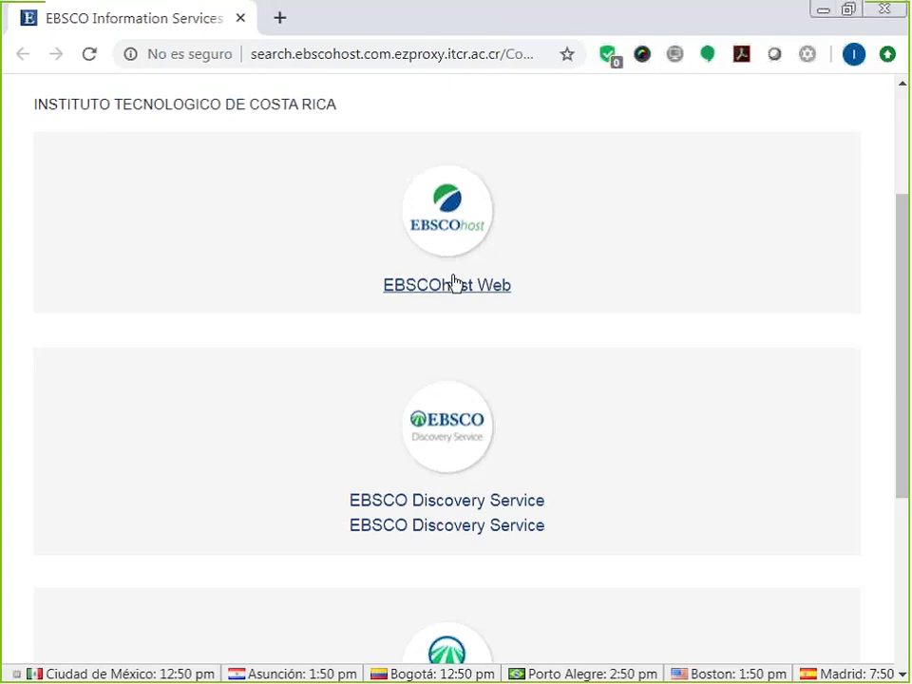
Open EBSCO Discovery Service from the institution's list of EBSCO services.
{"action": "scroll", "coordinate": [655, 352], "scroll_direction": "down", "scroll_amount": 1}
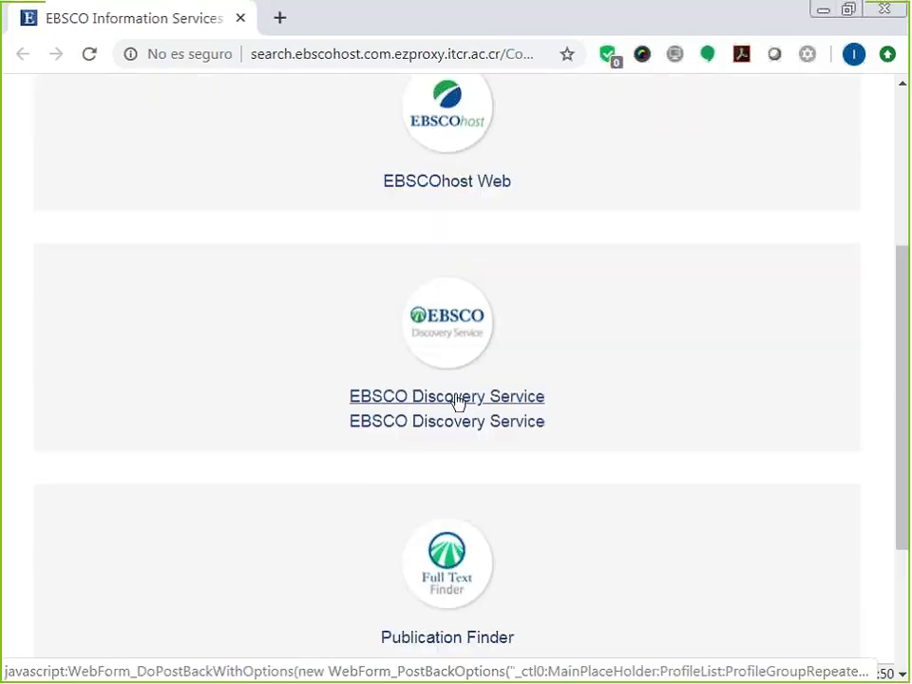
{"action": "left_click", "coordinate": [457, 401]}
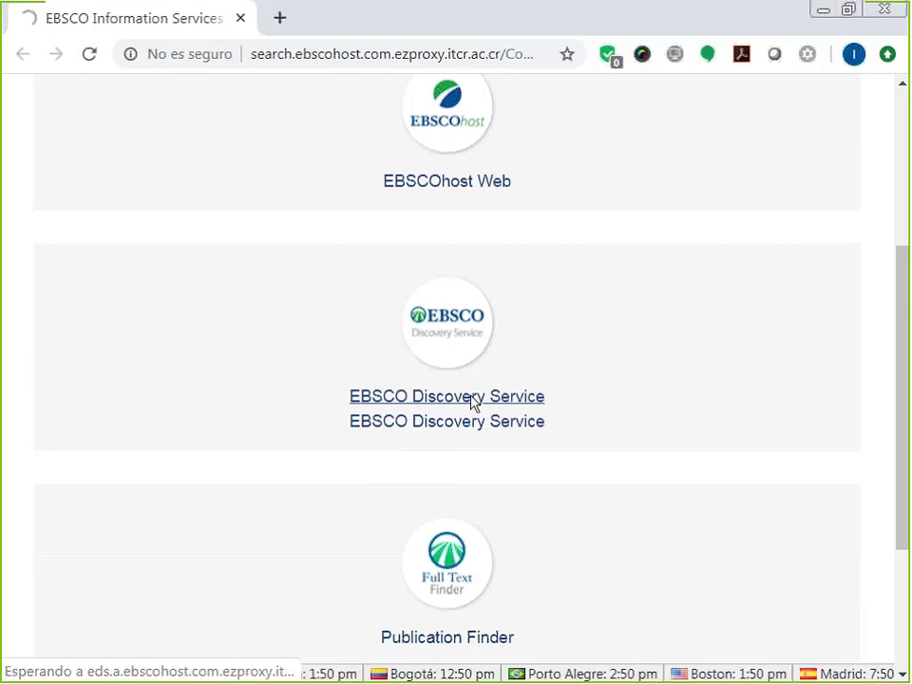